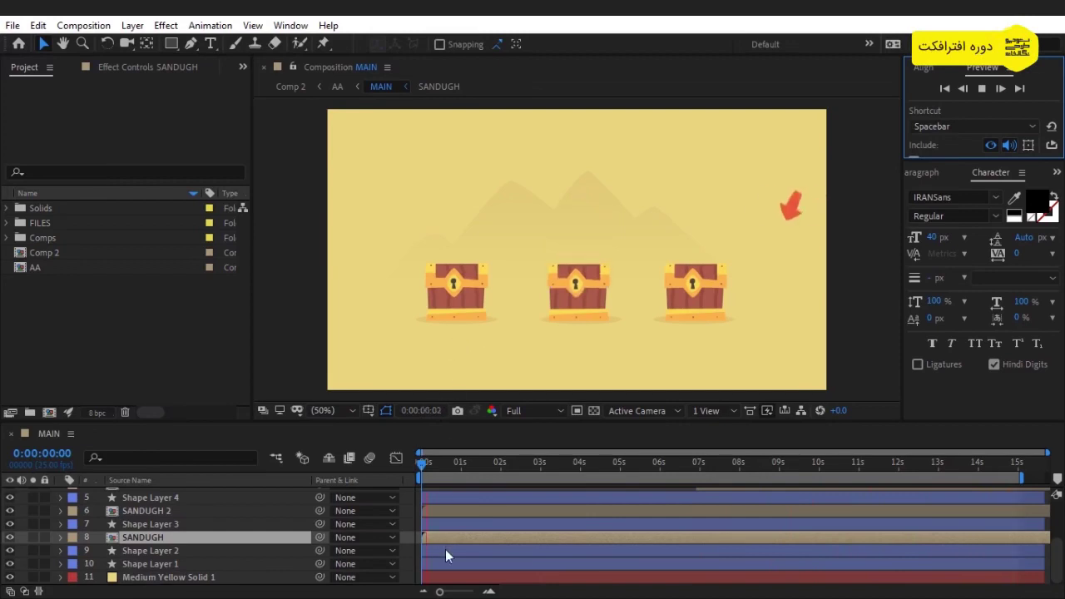
- Preview the chest animation at 100%, scrubbing through the lid opening
key("space")
left_click_drag(493, 466, 561, 448)
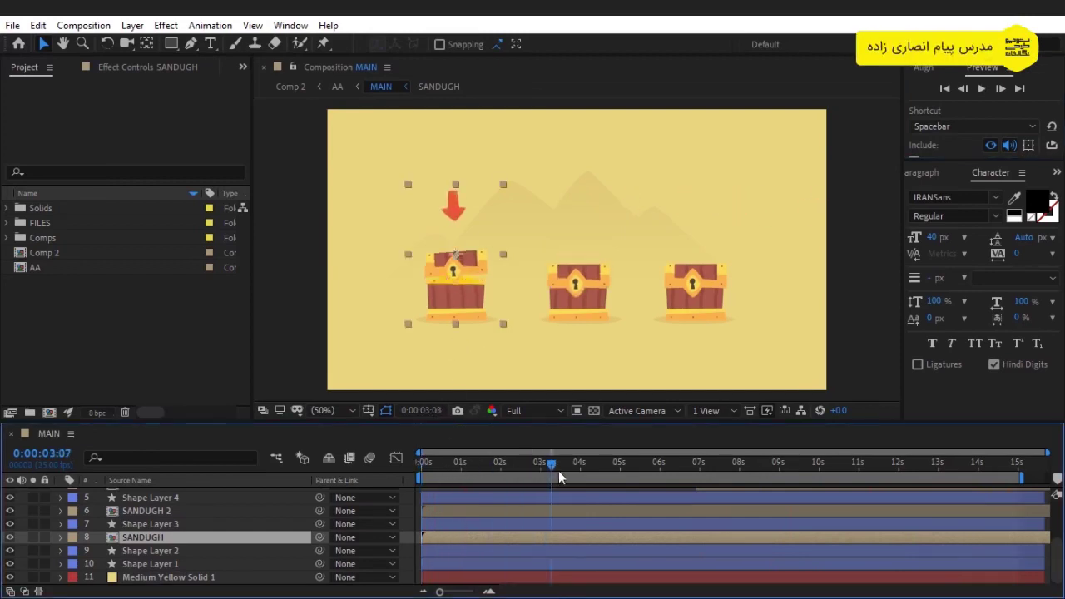
key("period")
key("period")
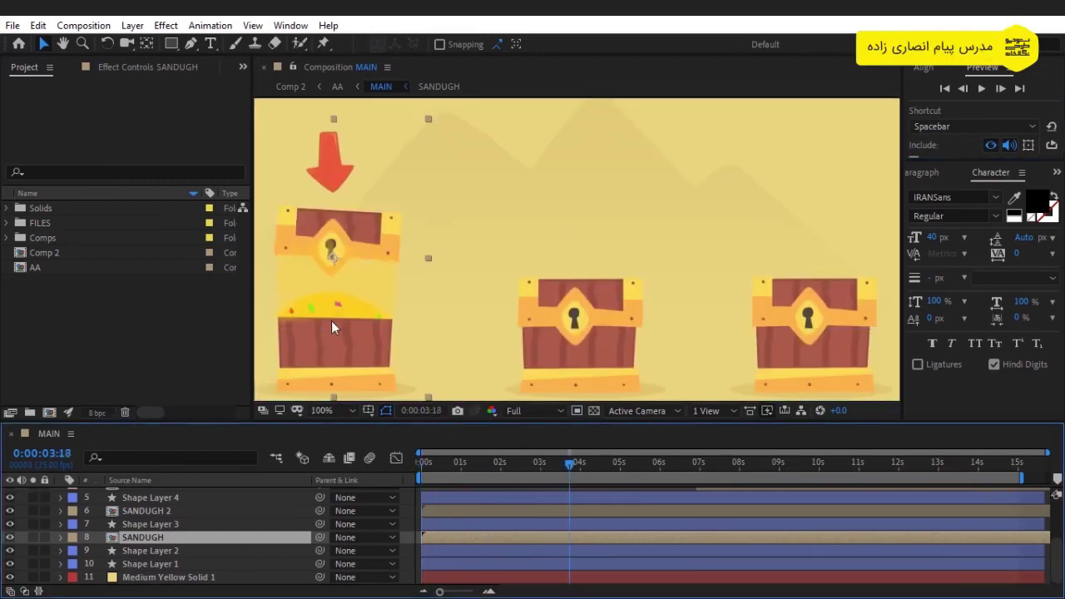
left_click(981, 88)
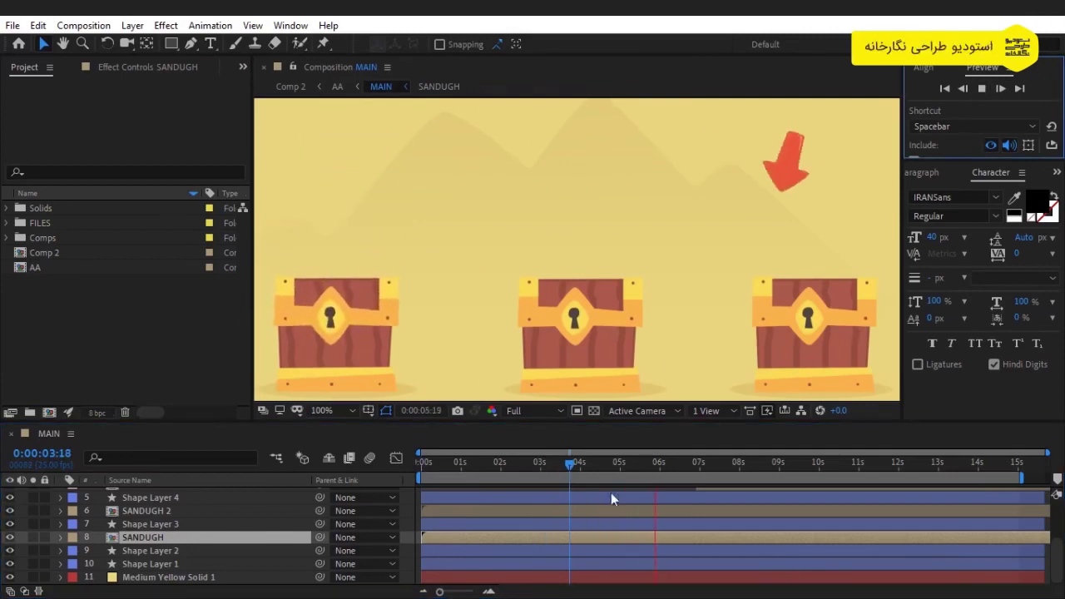
left_click(550, 464)
left_click_drag(564, 469, 580, 469)
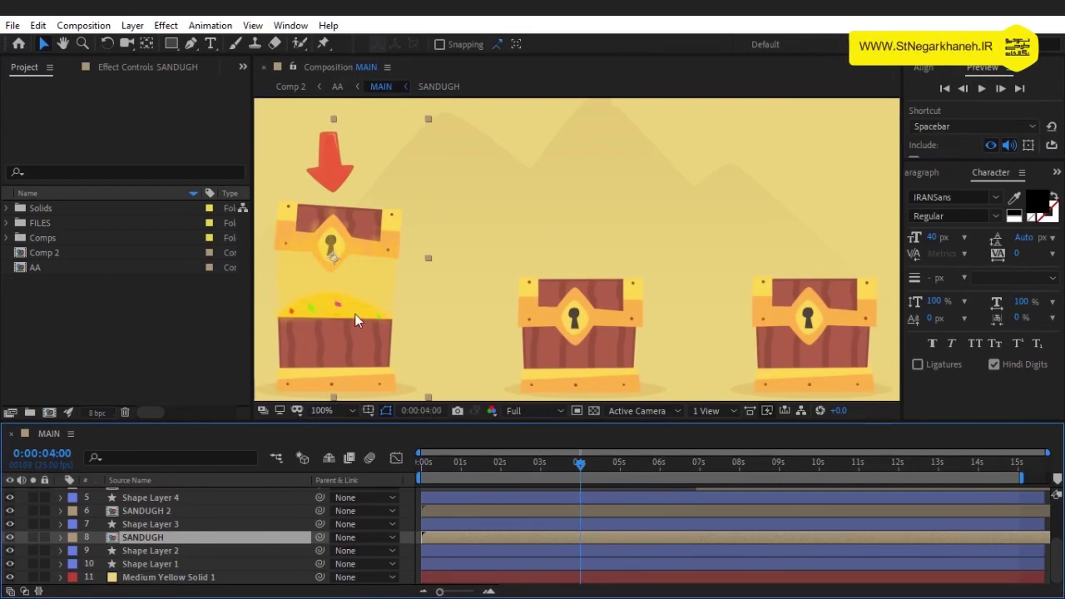
left_click_drag(593, 473, 726, 472)
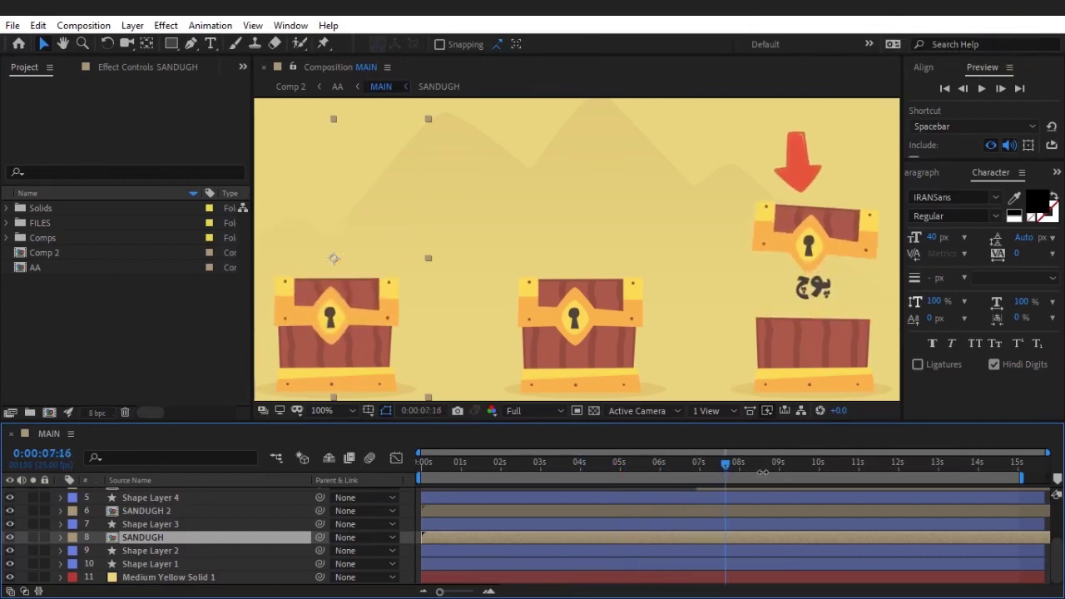
- Play the preview to the arrow move, then zoom out and deselect the SANDUGH layer
left_click(980, 89)
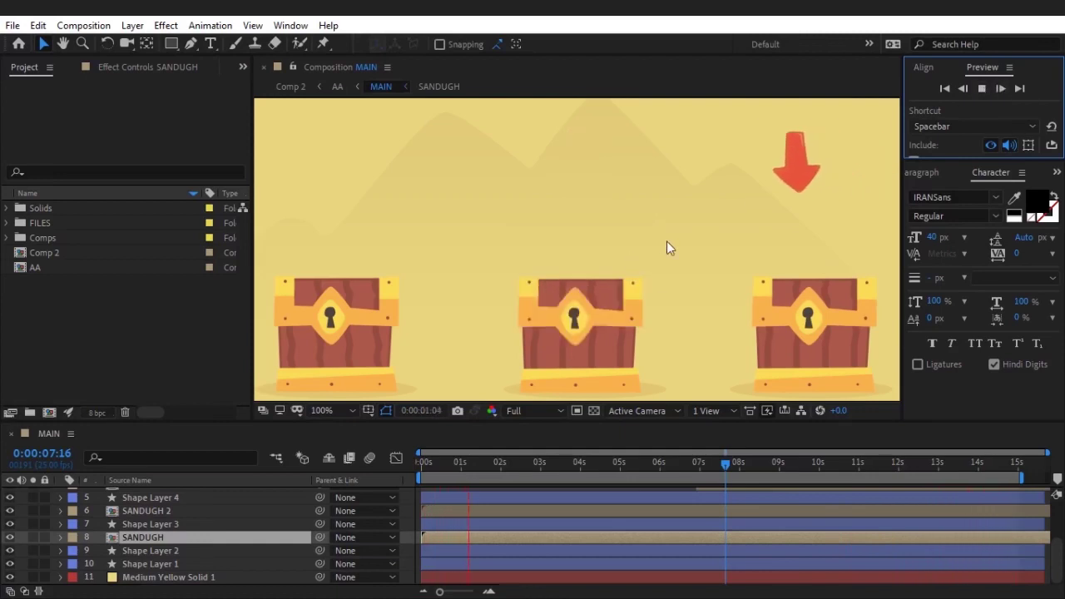
left_click(982, 89)
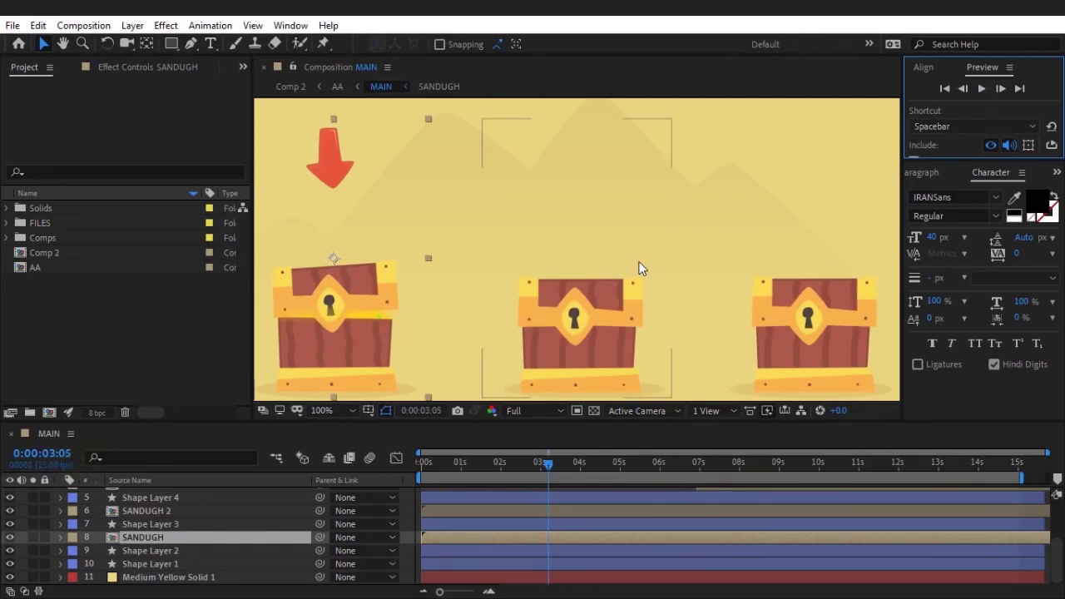
key("comma")
key("comma")
left_click(240, 314)
left_click(841, 282)
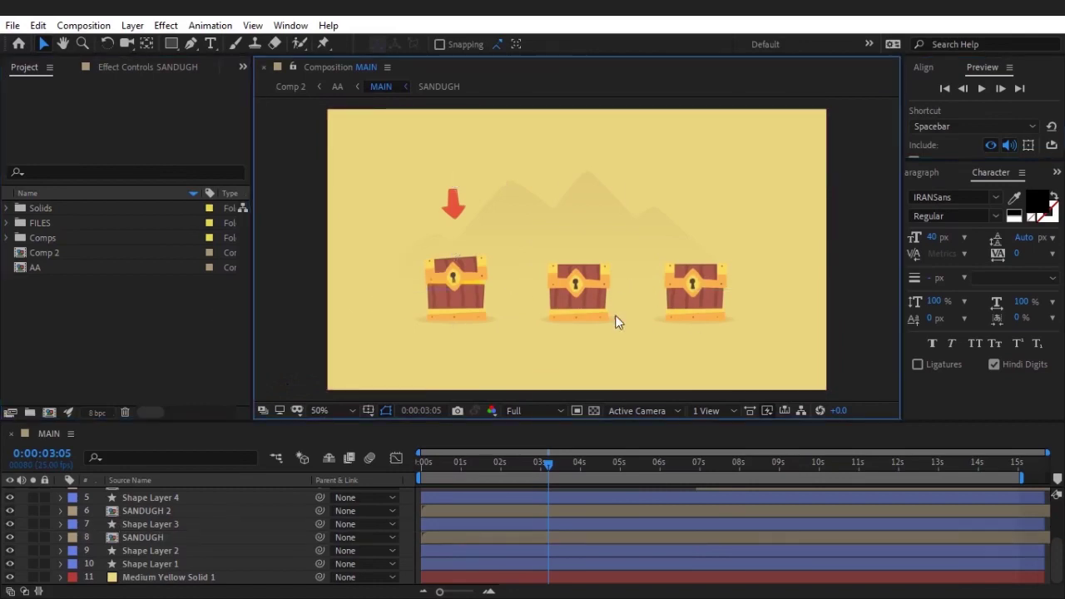
- Create folder Untitled 1 holding Solids, FILES, Comps, Comp 2 and AA
right_click(87, 312)
left_click(38, 323)
left_click(30, 411)
mouse_move(109, 324)
left_mouse_down()
mouse_move(58, 234)
mouse_move(72, 207)
left_mouse_up()
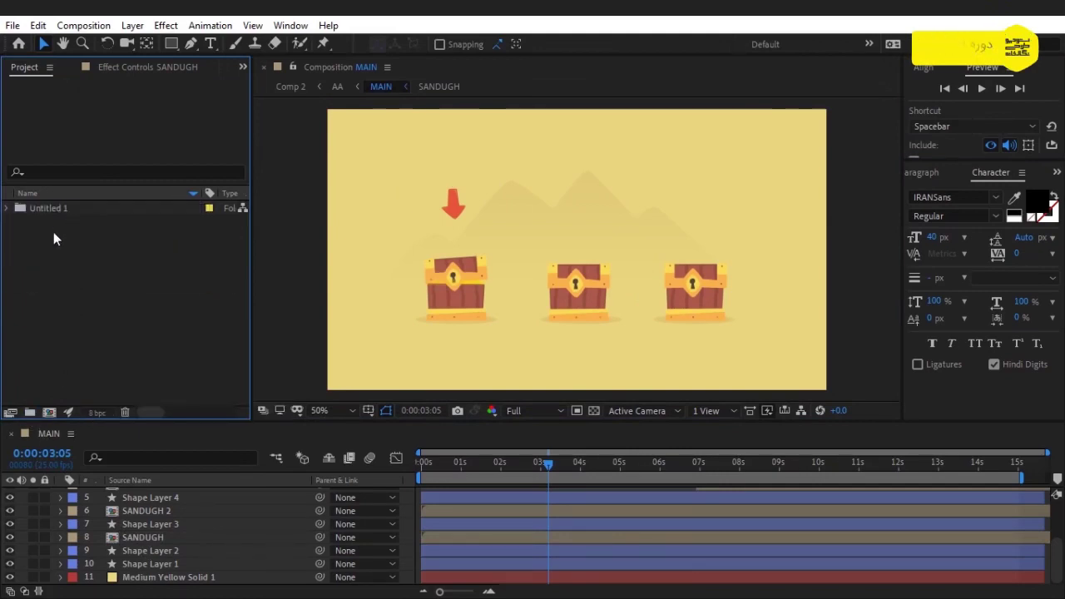
left_click(9, 209)
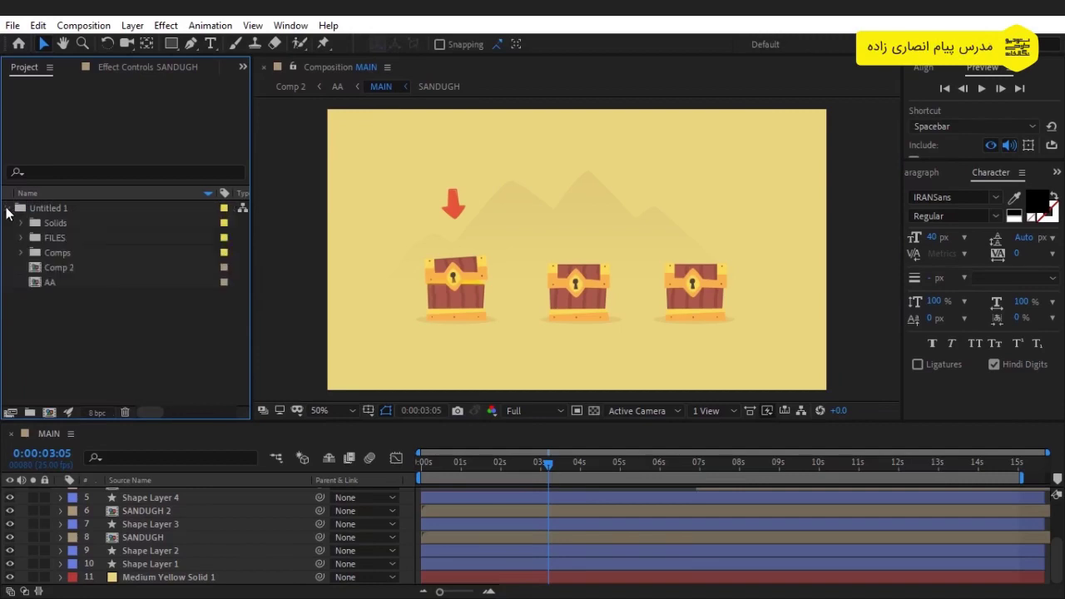
left_click(22, 254)
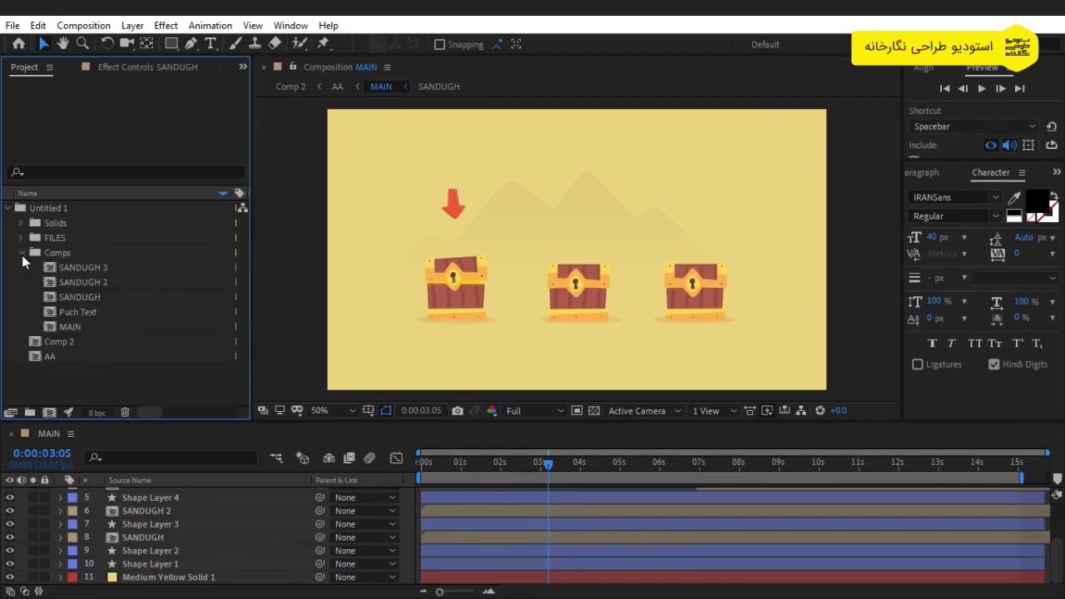
left_click(22, 253)
right_click(22, 358)
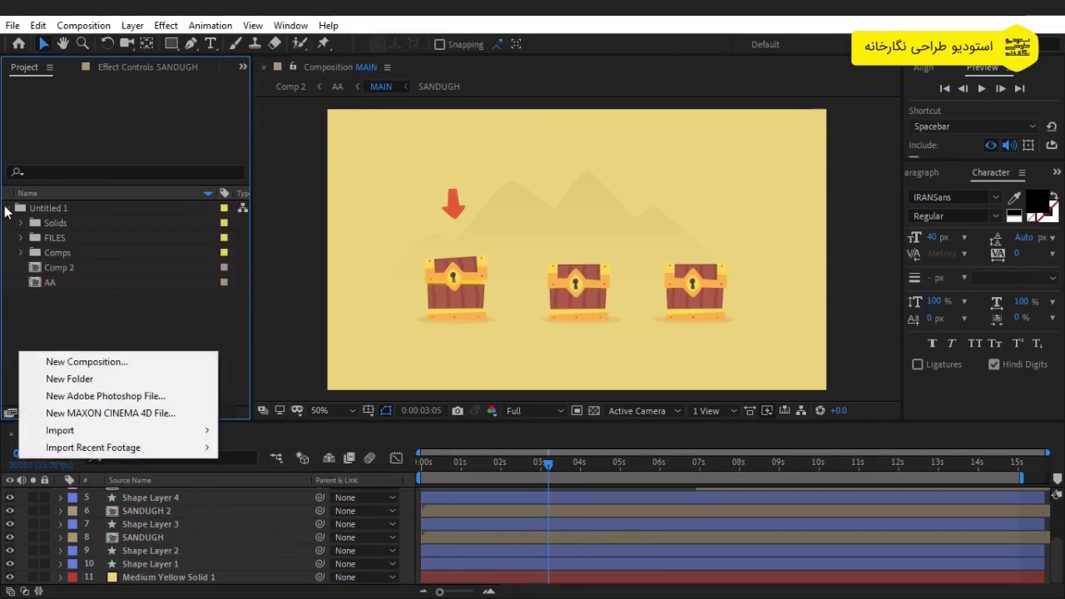
left_click(9, 209)
right_click(27, 264)
- Create a composition named TEST from the HDV/HDTV 720 25 preset
left_click(38, 276)
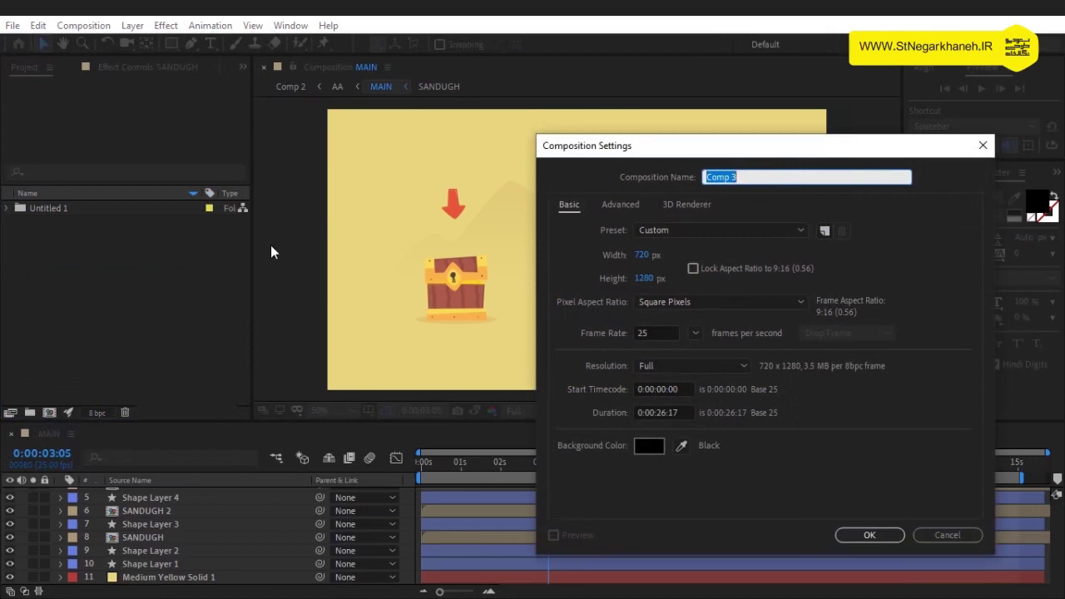
left_click(727, 231)
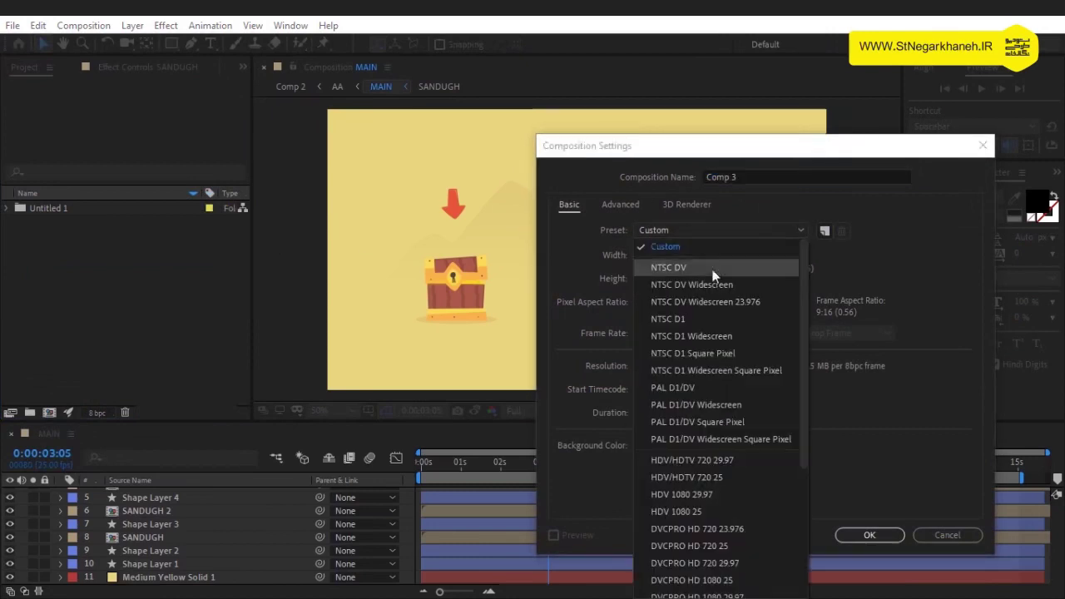
left_click(742, 477)
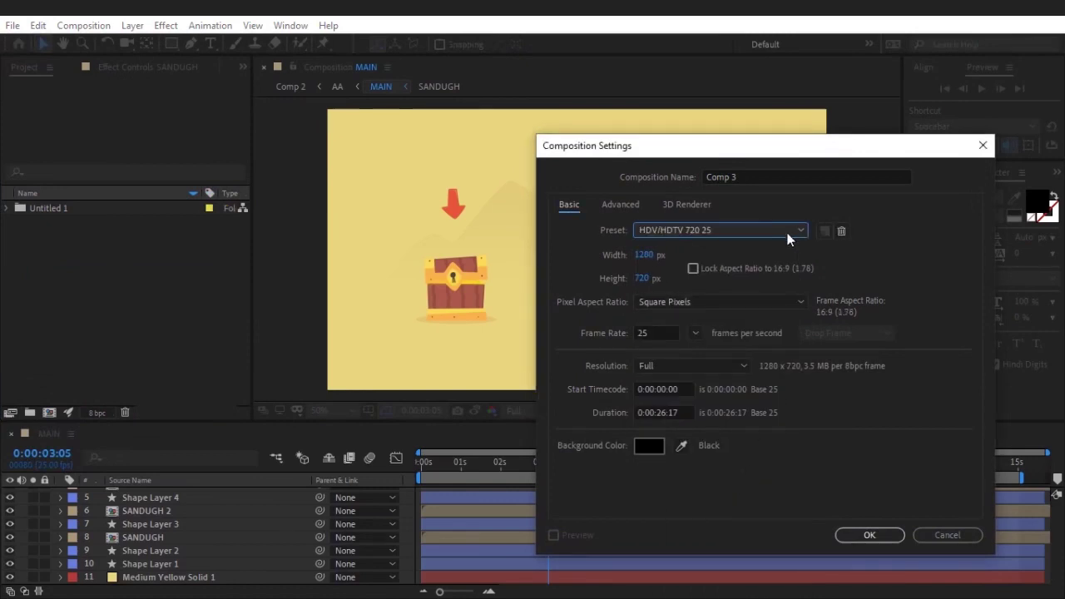
left_click_drag(775, 177, 722, 179)
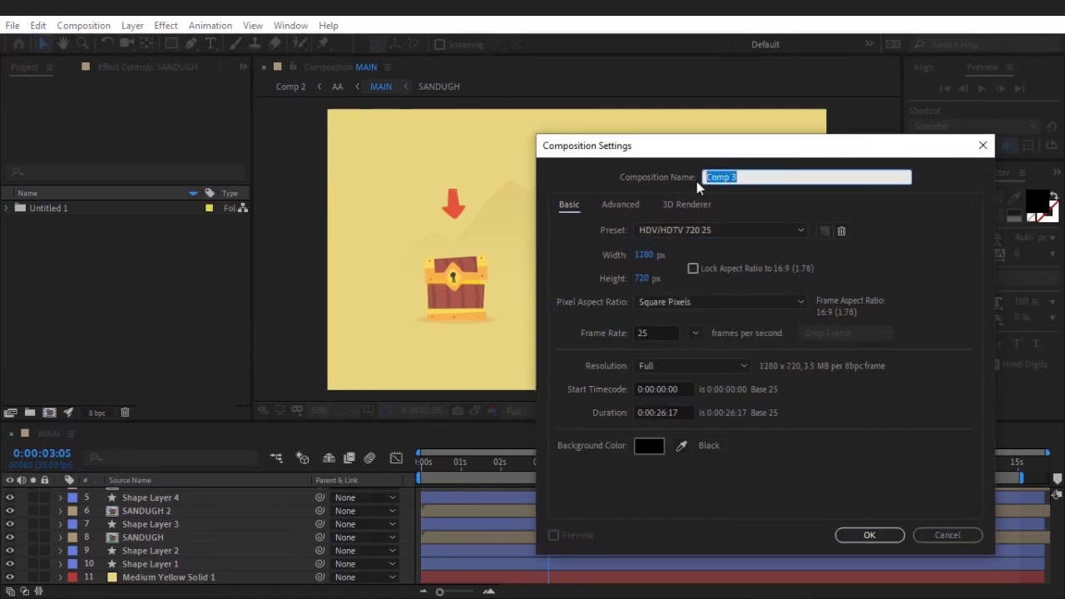
type("TRX")
key("Return")
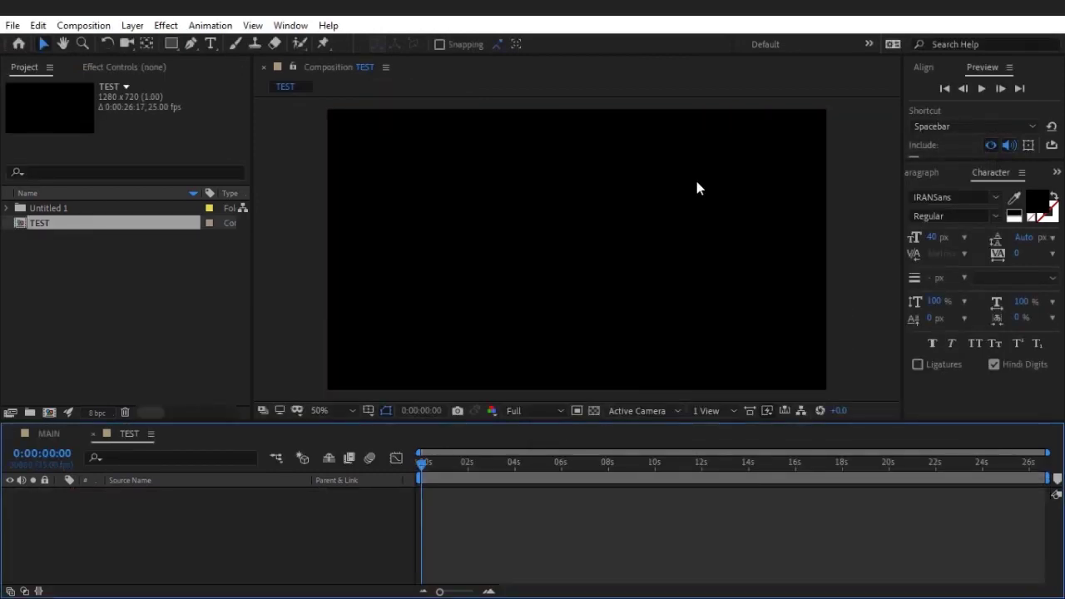
- Set the TEST comp's duration to 0:00:16:17 in Composition Settings
right_click(34, 215)
left_click(59, 225)
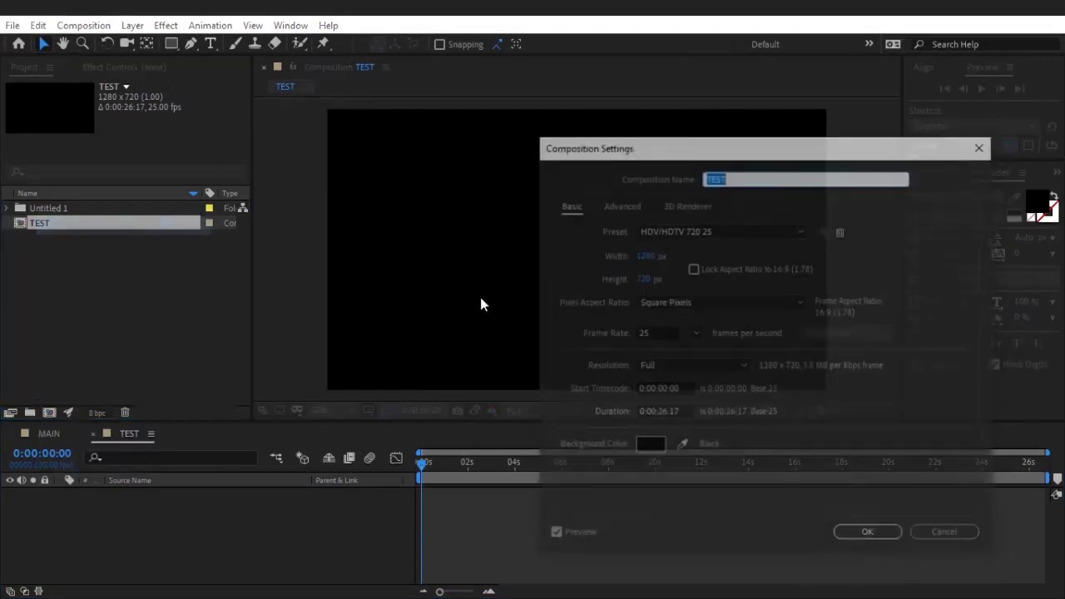
left_click(659, 411)
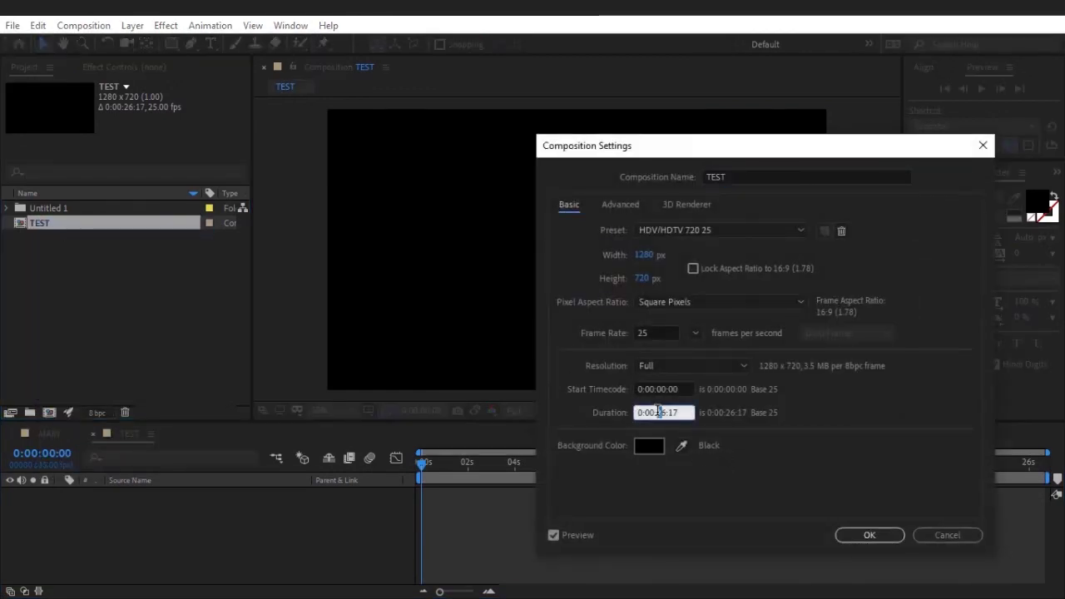
type("1")
key("Return")
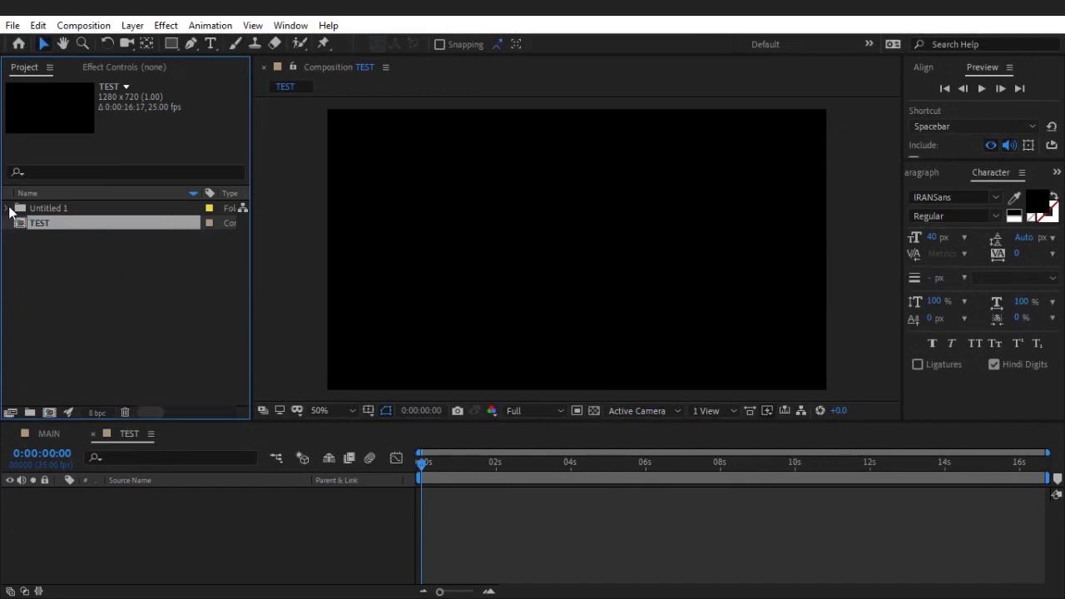
- Add the SANDUGH 3 comp from Untitled 1 > Comps to TEST and shift the chest right
left_click(9, 209)
left_click(21, 253)
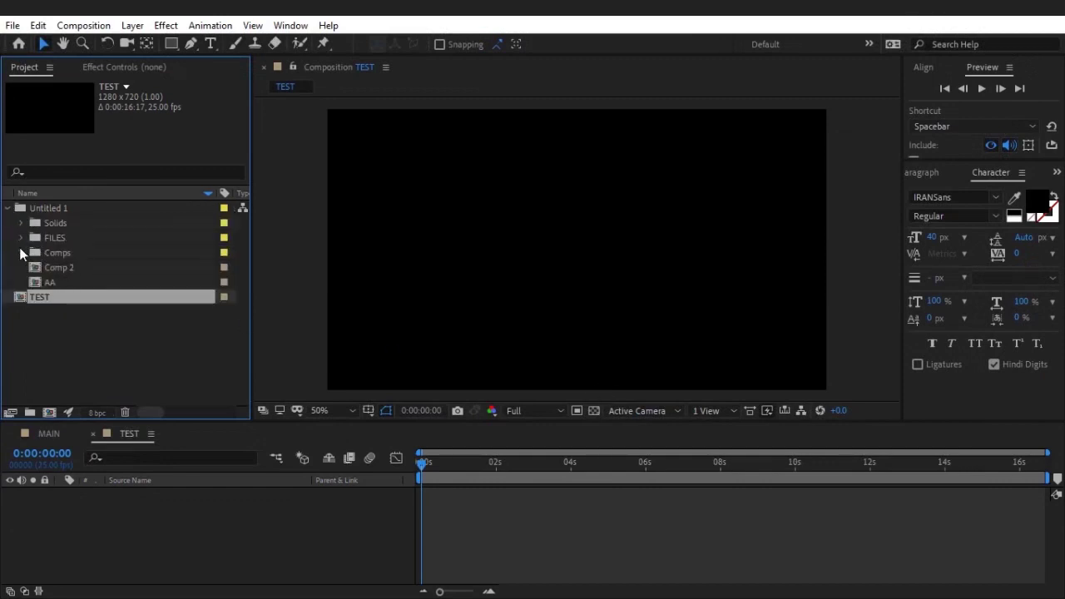
left_click(98, 268)
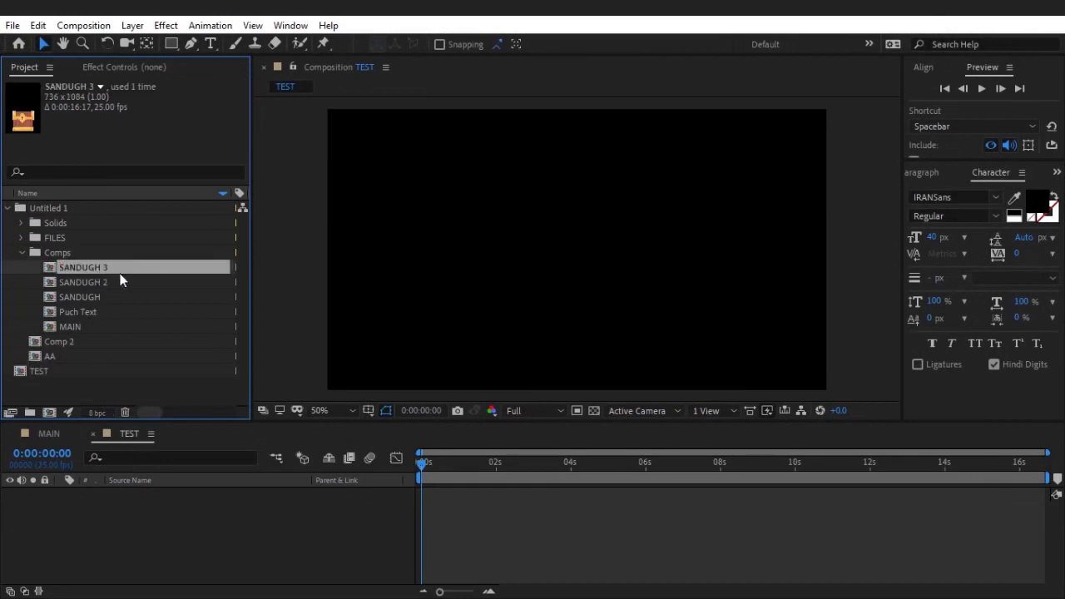
left_click_drag(124, 269, 147, 543)
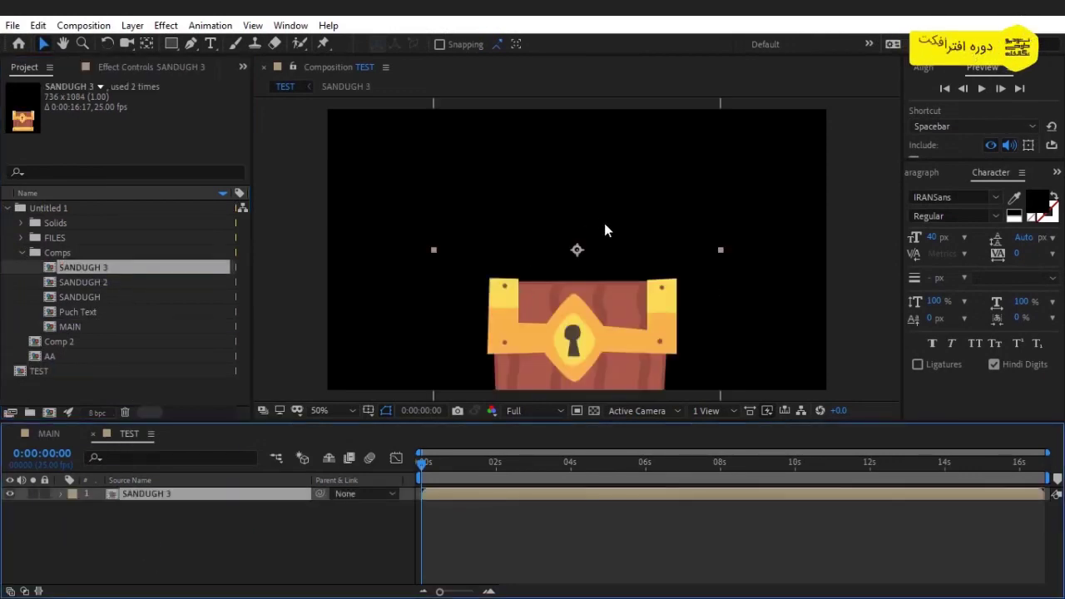
key("comma")
key("comma")
key("comma")
key("period")
key("period")
left_click_drag(598, 264, 634, 260)
key("period")
left_click_drag(568, 276, 589, 258)
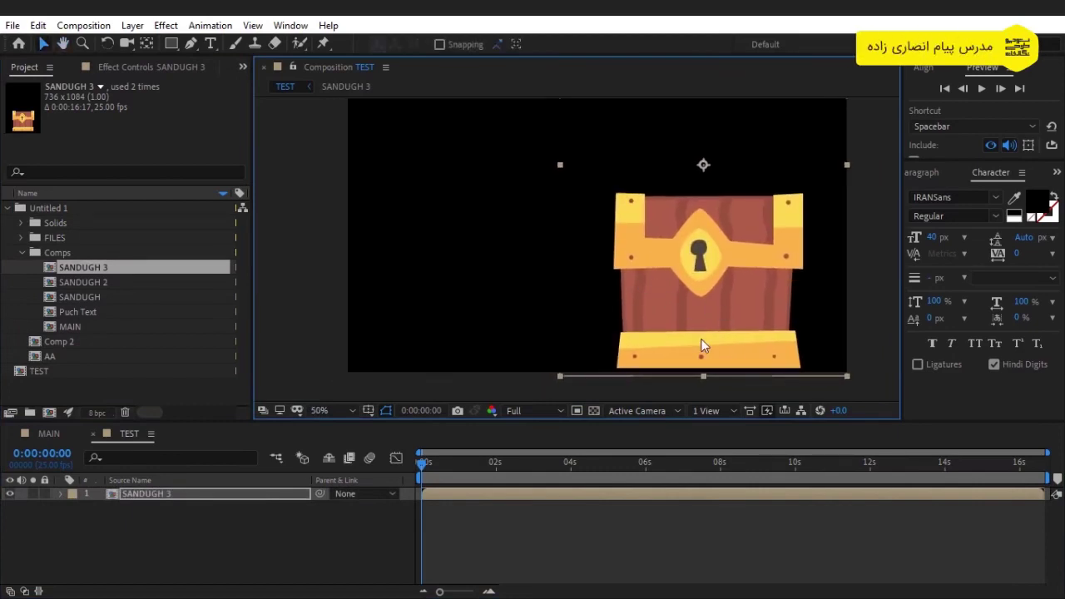
left_click(190, 46)
left_click(277, 541)
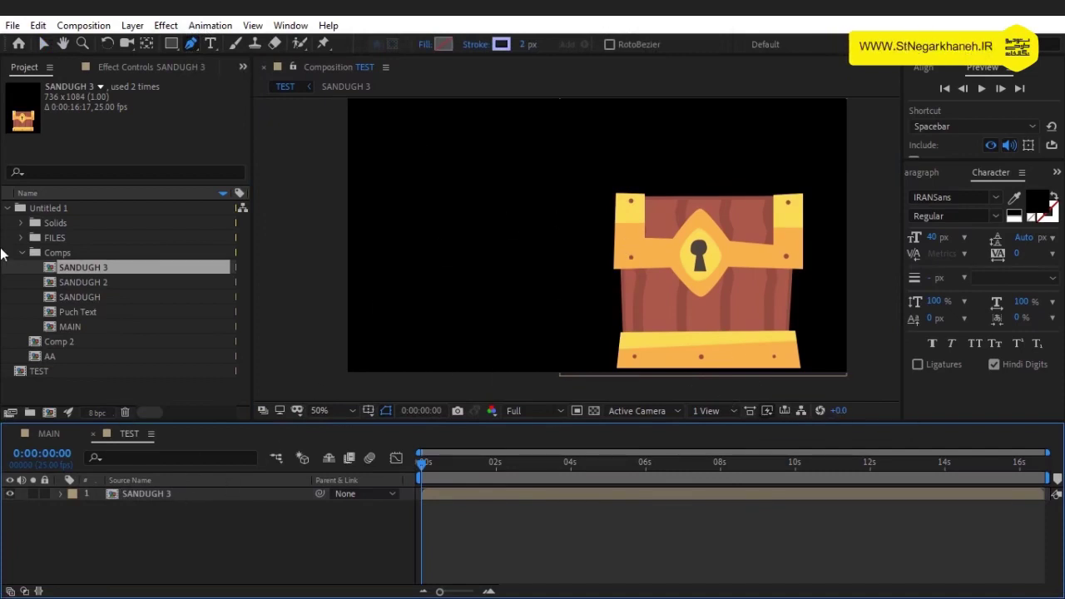
- Draw a closed four-point trapezoid in TEST's lower left, nudging its bottom-left corner up
left_click(11, 209)
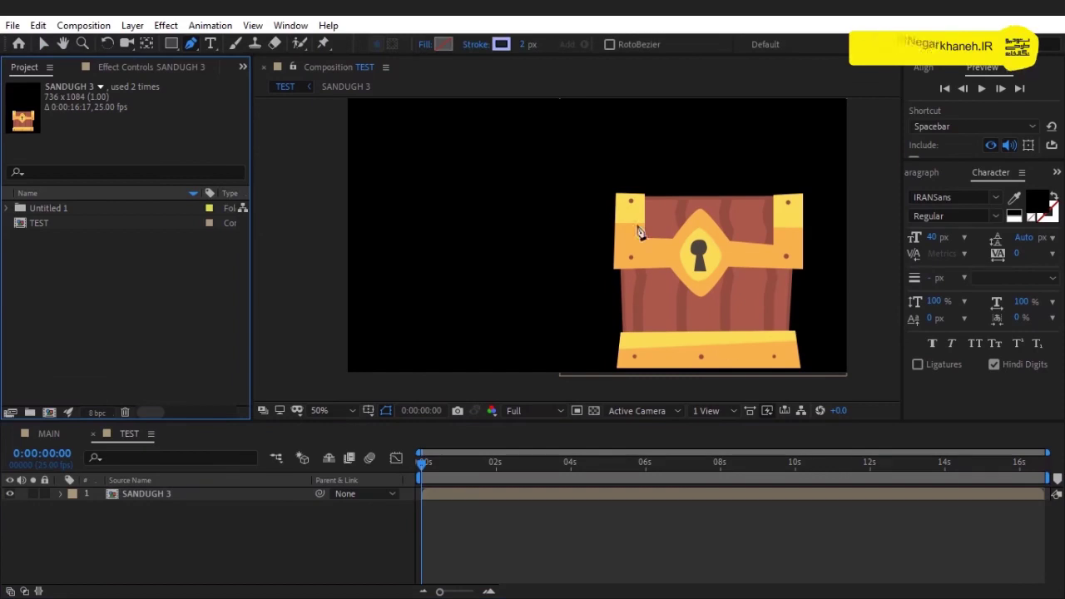
left_click(550, 365)
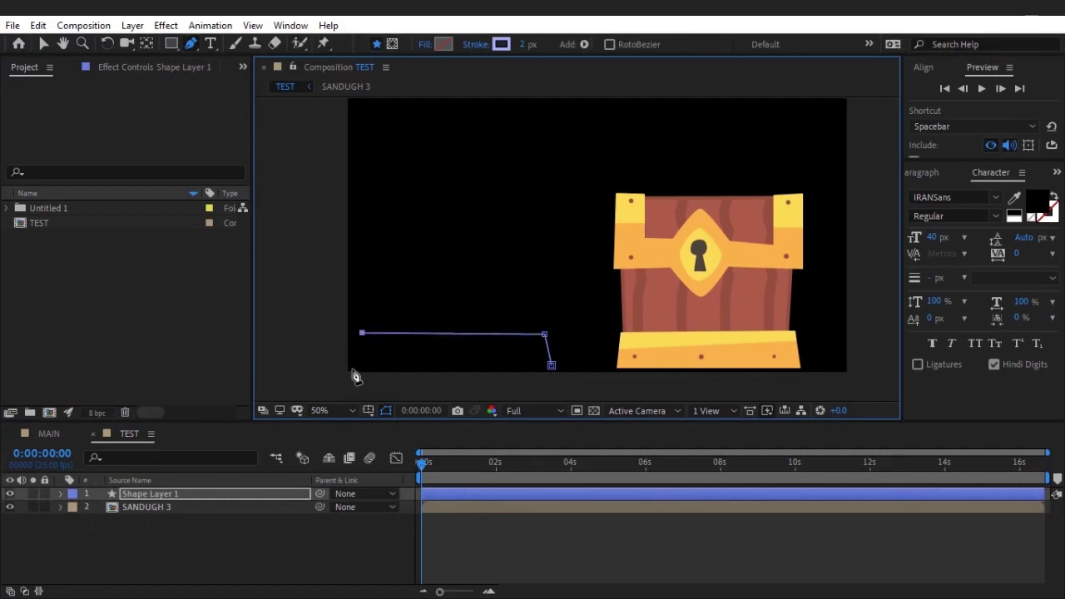
left_click(552, 368)
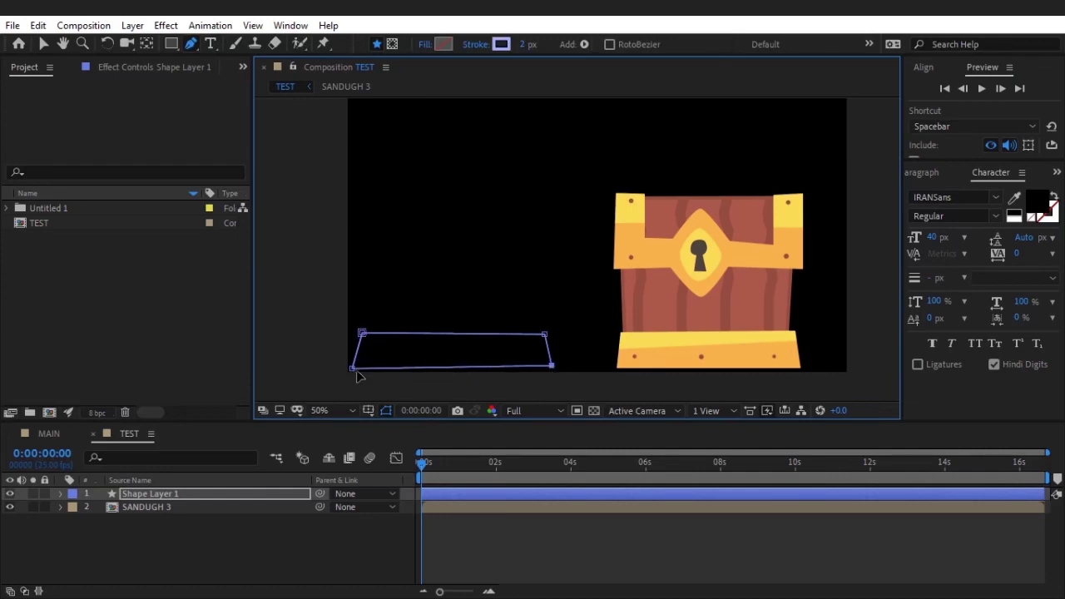
left_click_drag(354, 370, 355, 366)
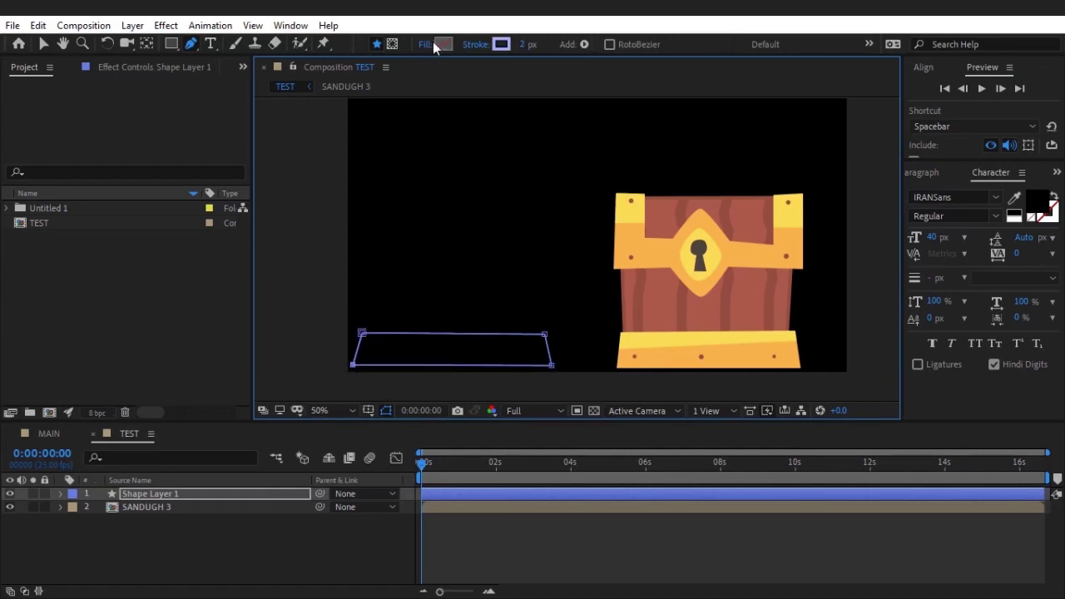
- Give the bar a solid fill of the chest's yellow, FFDB57
left_click(423, 44)
left_click(45, 44)
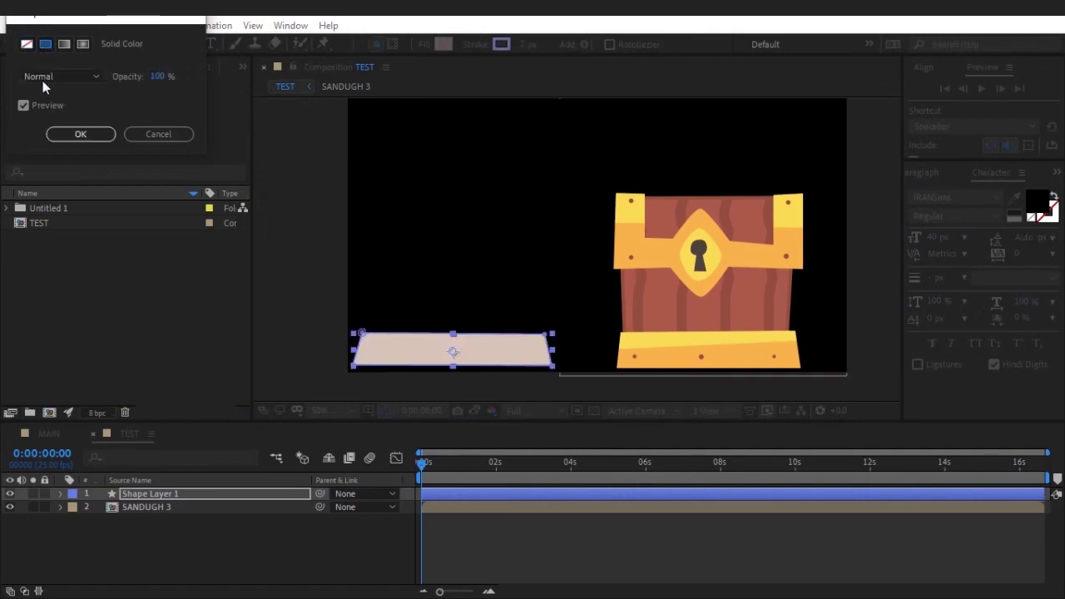
left_click(80, 134)
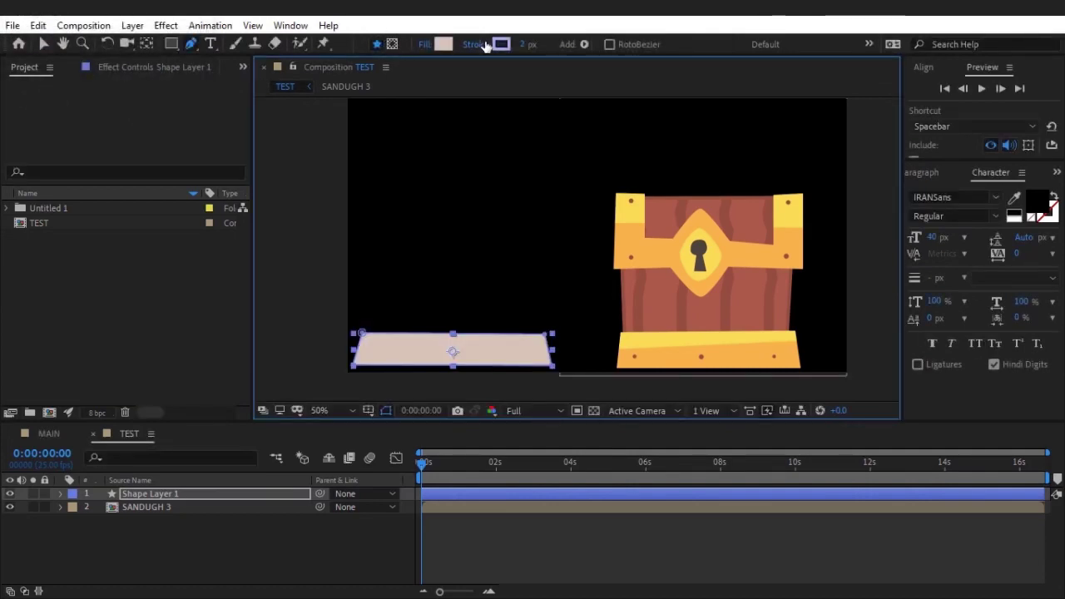
left_click(443, 45)
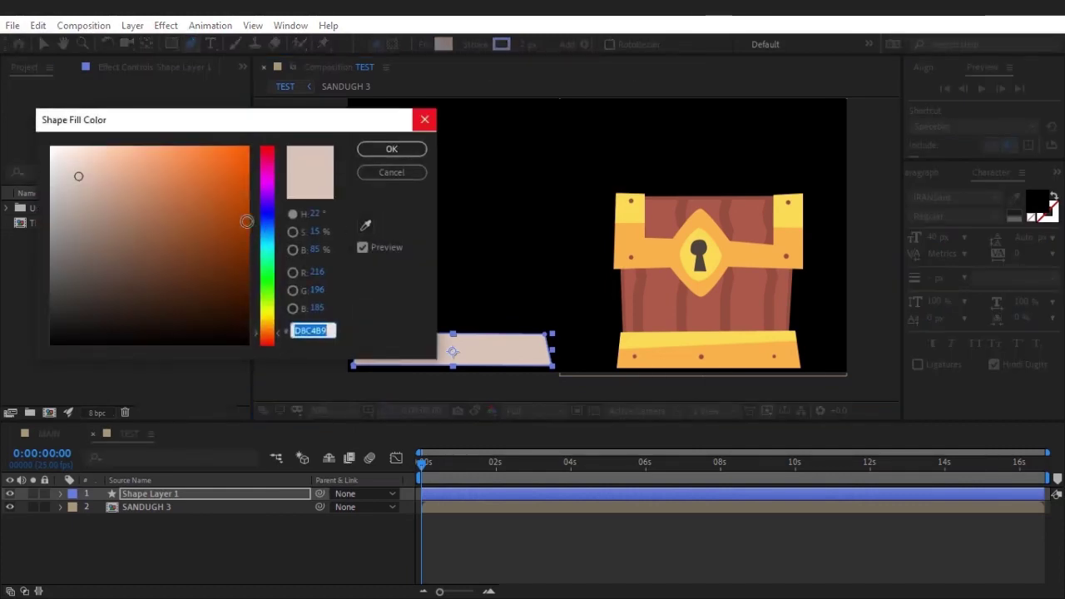
left_click(365, 225)
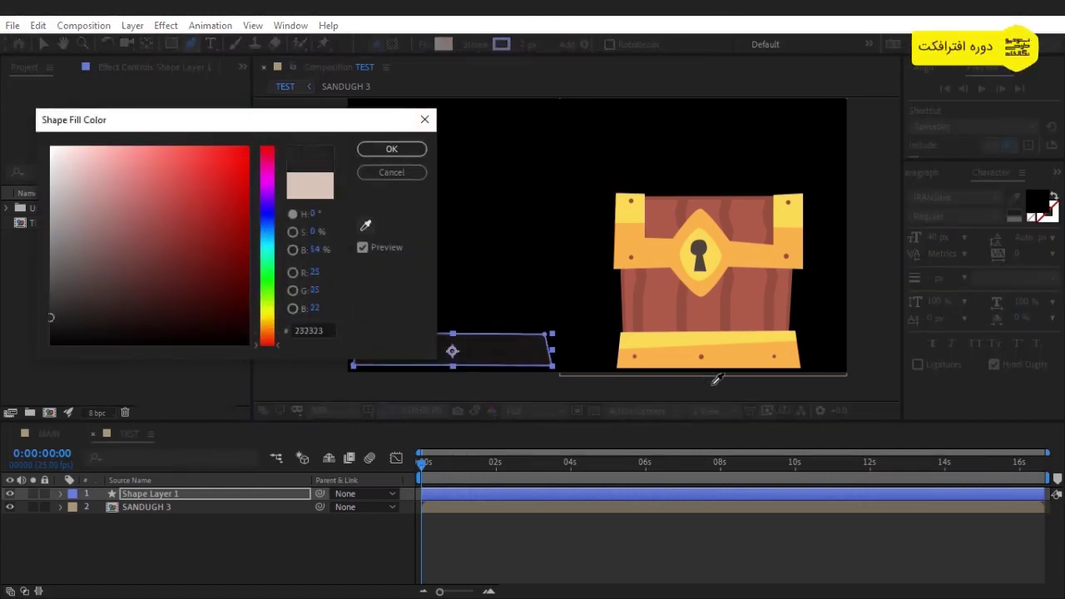
left_click(675, 341)
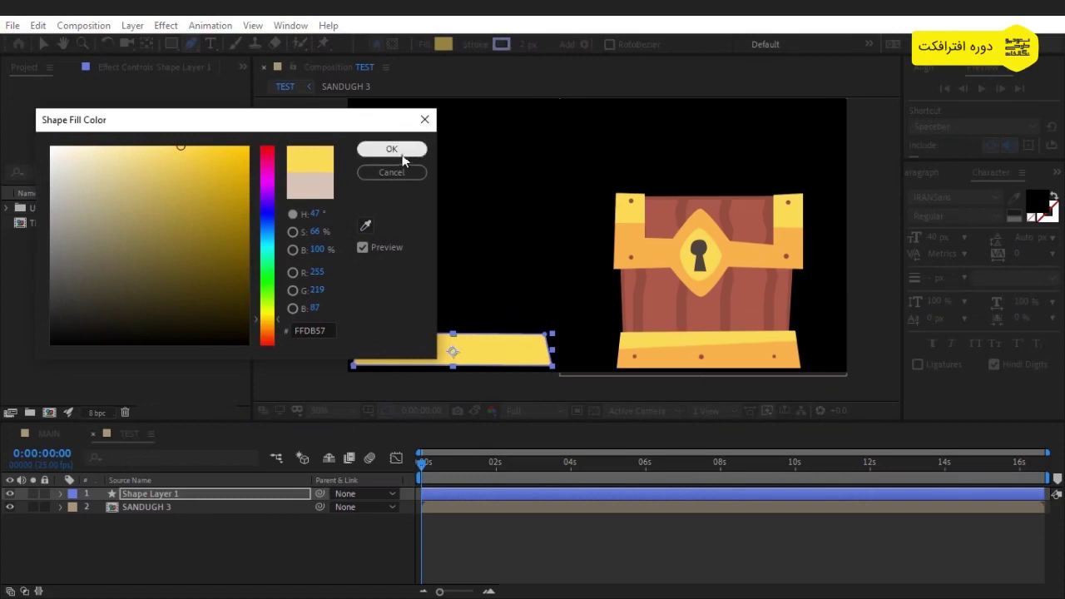
left_click(391, 149)
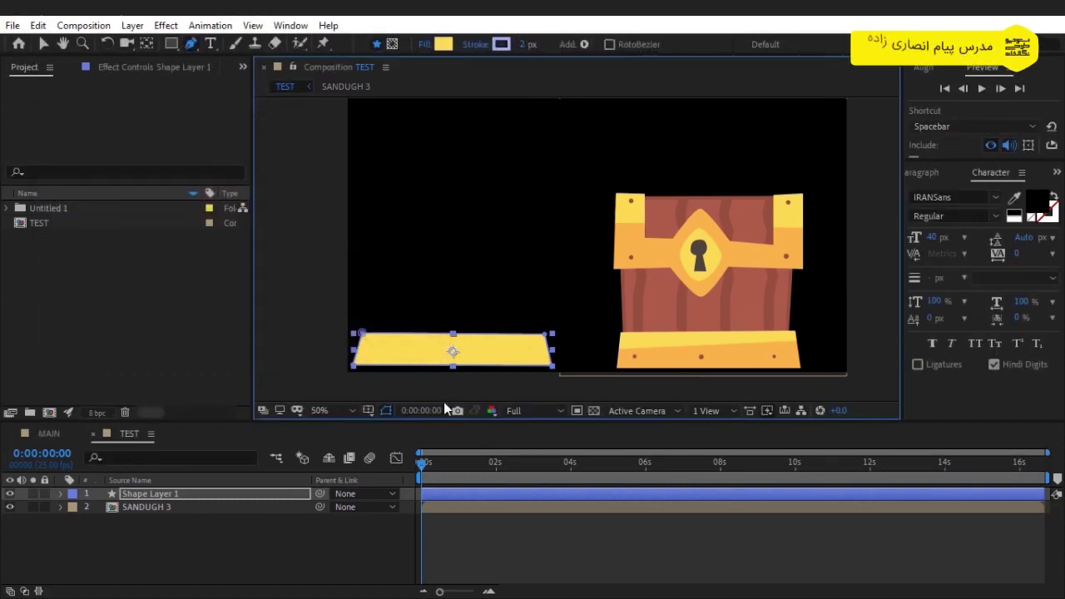
- Give the bar a 6 px stroke in the chest's orange, FCB14D
key("period")
key("h")
left_click_drag(461, 350, 559, 174)
key("g")
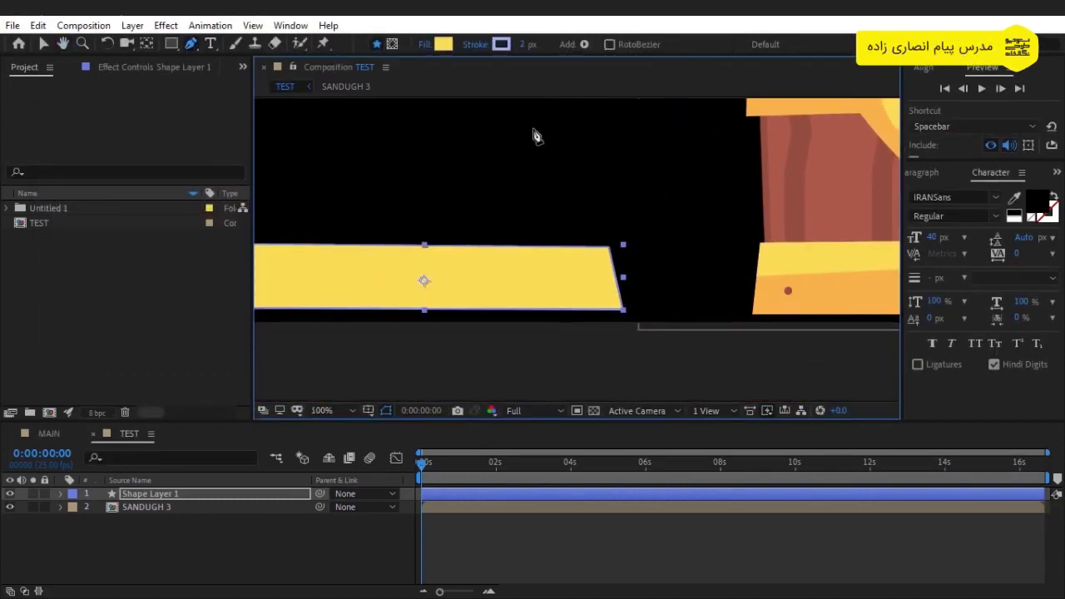
left_click_drag(522, 44, 528, 44)
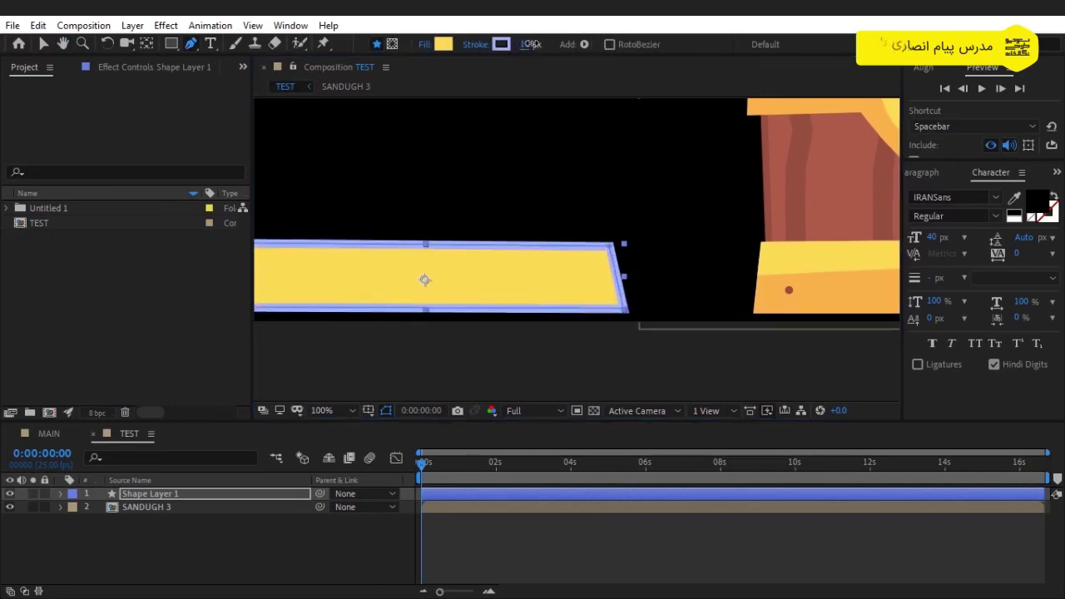
left_click(502, 44)
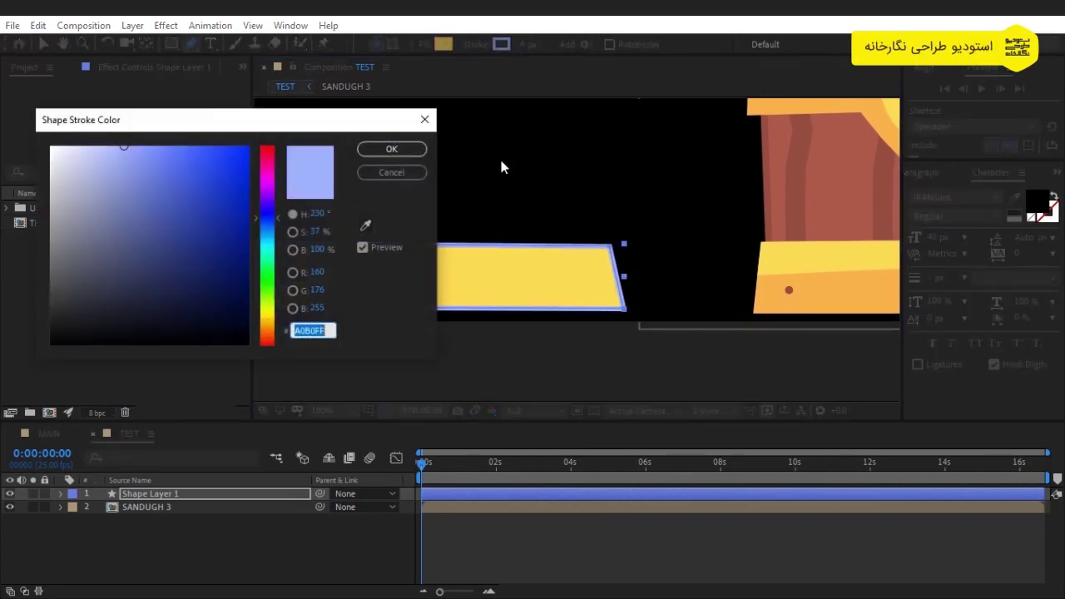
left_click(365, 225)
left_click(805, 274)
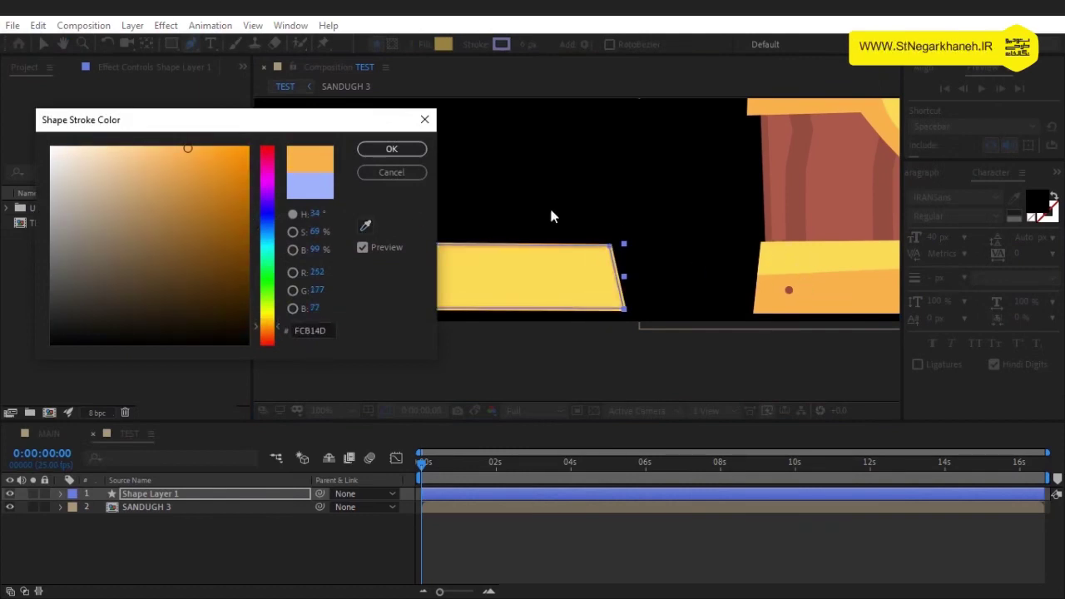
left_click(391, 149)
left_click(321, 552)
scroll(540, 244, "down", 2)
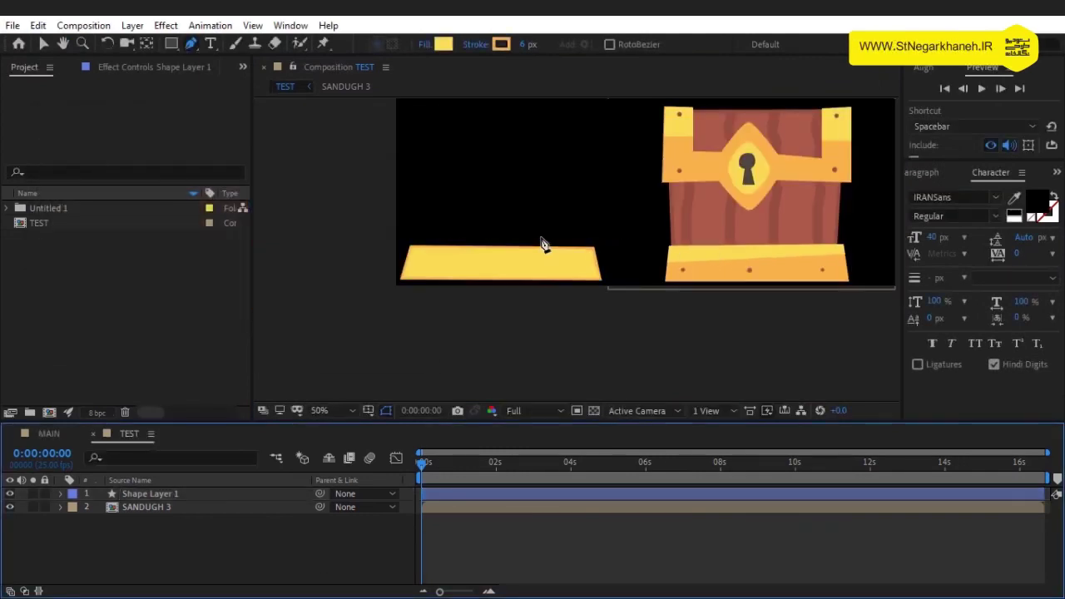
scroll(406, 297, "up", 2)
left_click_drag(445, 271, 504, 247)
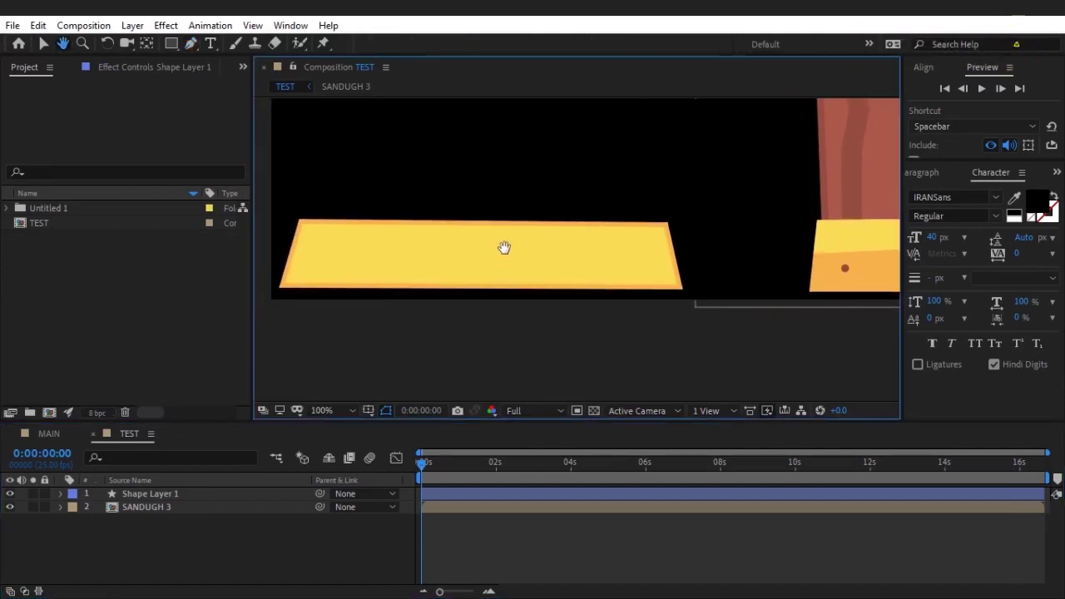
scroll(504, 247, "down", 2)
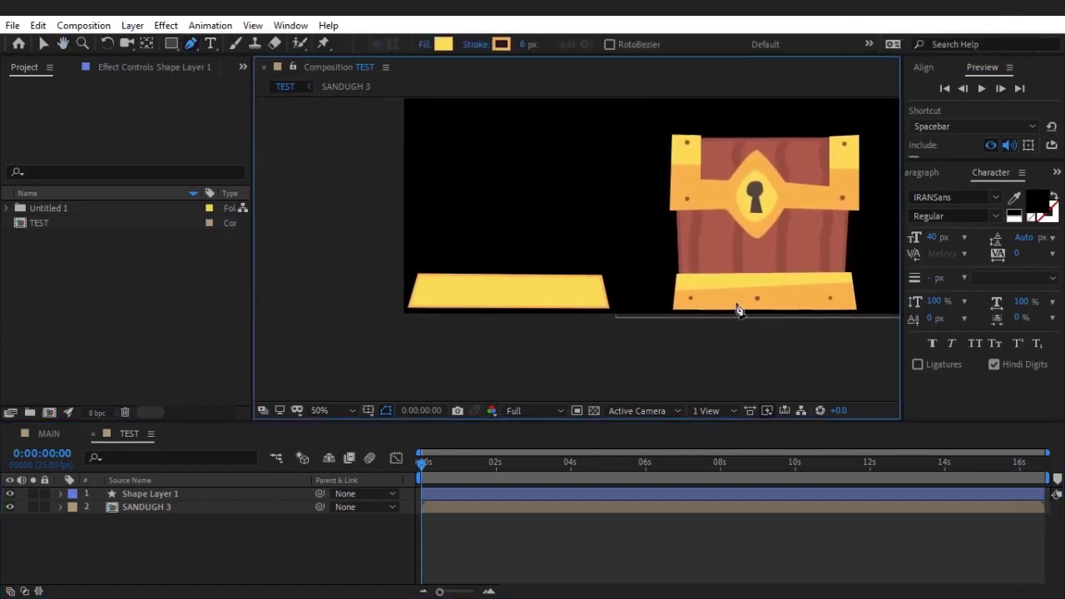
scroll(827, 308, "up", 2)
left_click_drag(829, 309, 453, 268)
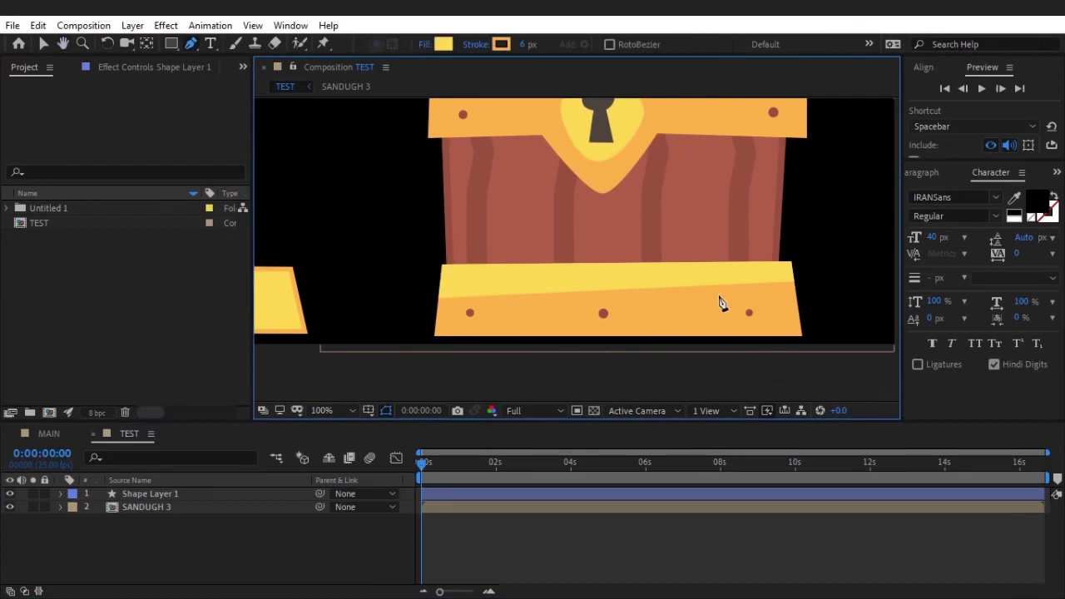
left_click_drag(377, 331, 561, 302)
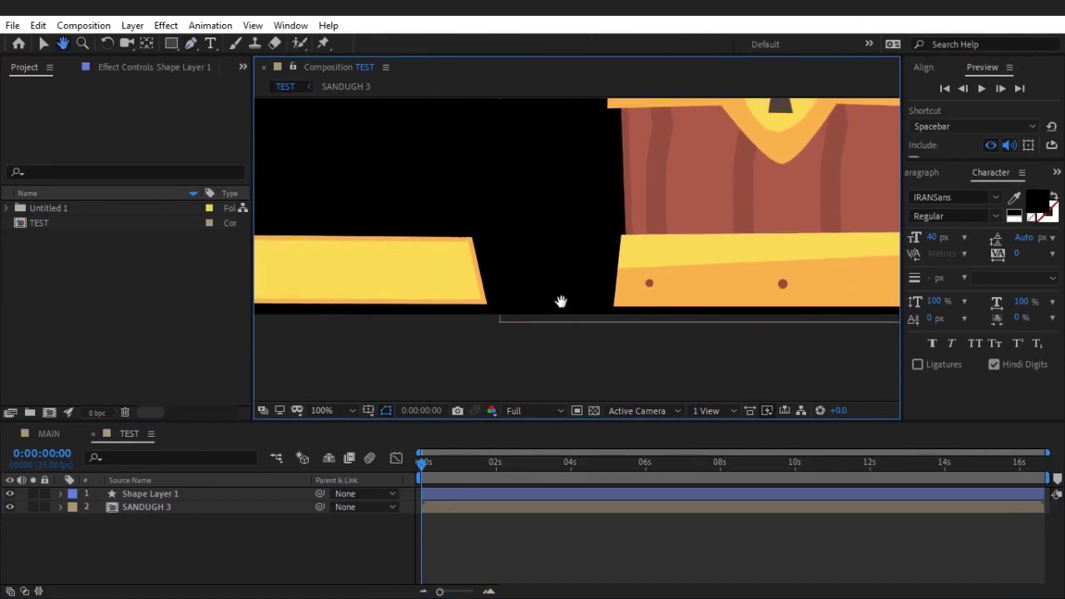
left_click(158, 493)
scroll(428, 283, "down", 2)
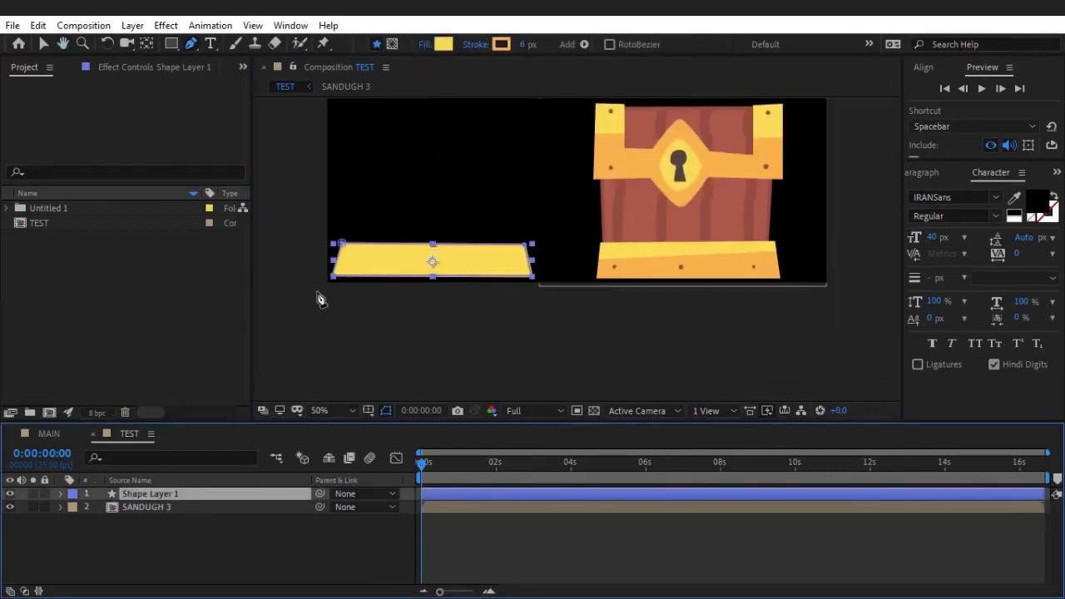
scroll(350, 297, "up", 2)
mouse_move(349, 297)
left_mouse_down()
mouse_move(437, 285)
mouse_move(462, 270)
left_mouse_up()
key("comma")
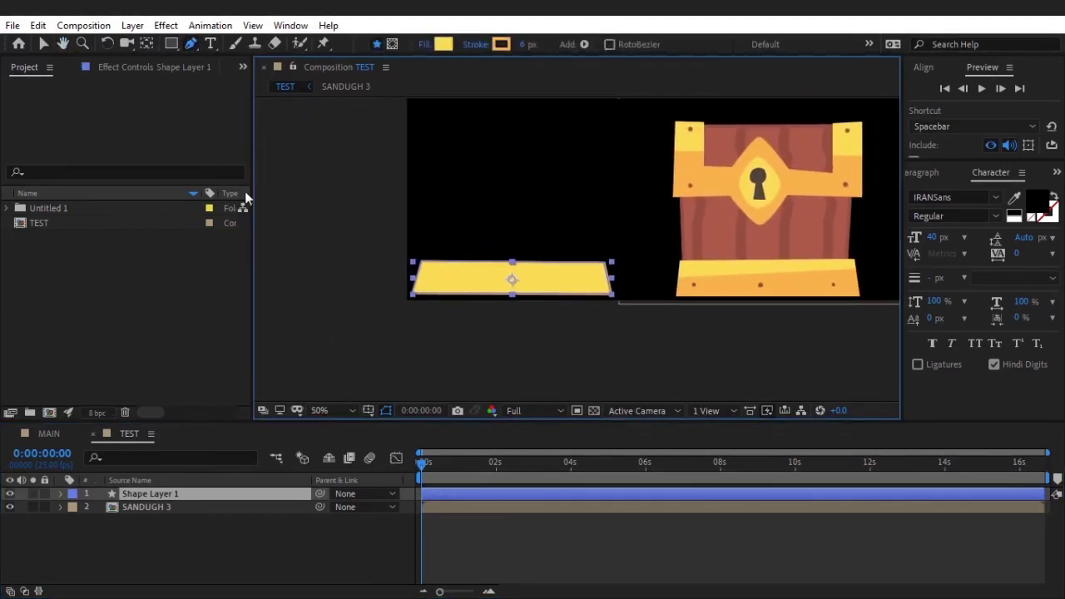
left_click(157, 528)
key("period")
- Draw Shape Layer 2, a four-point shape with a slanted top edge over the bar
left_click_drag(471, 287, 525, 252)
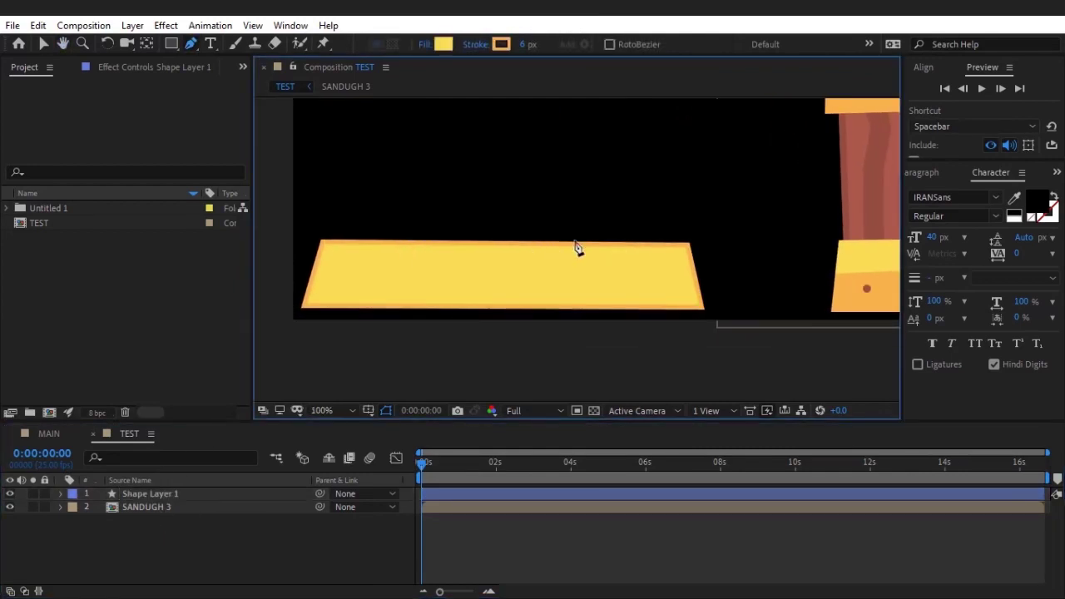
left_click(703, 257)
left_click(295, 275)
left_click(285, 326)
left_click(713, 322)
left_click(703, 257)
key("comma")
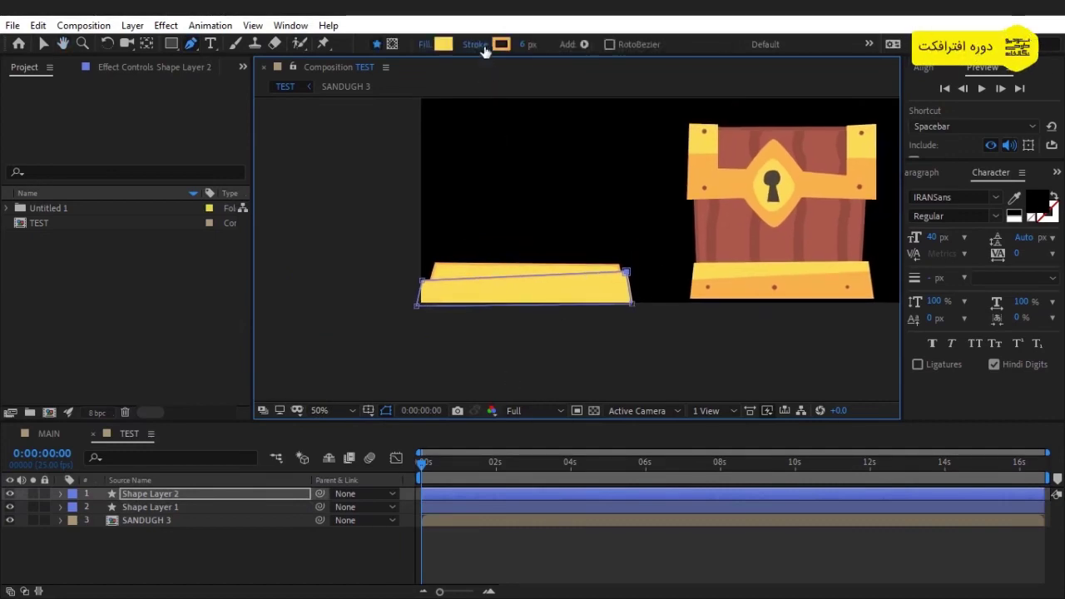
- Set Shape Layer 2's stroke to None
left_click(478, 44)
left_click(25, 45)
left_click(76, 133)
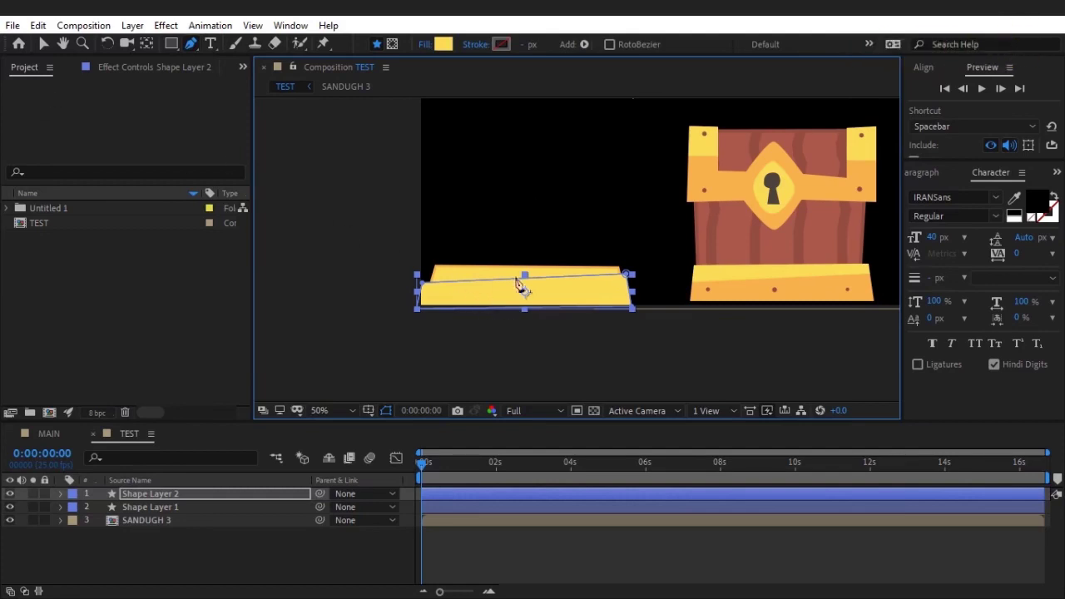
- Fill the slanted overlay with the chest's orange
left_click(443, 46)
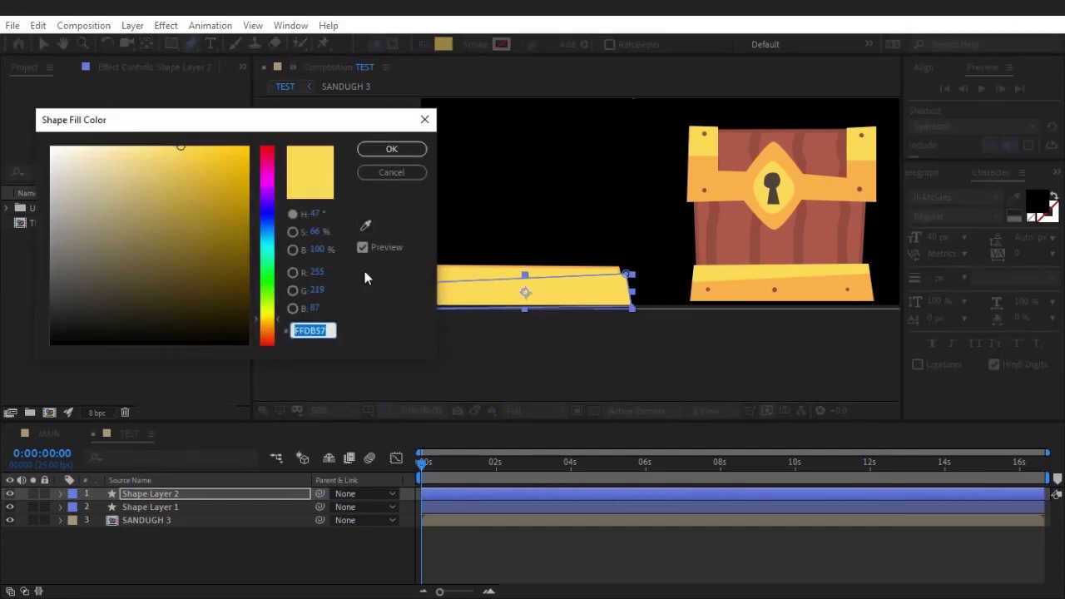
left_click(366, 225)
left_click(739, 282)
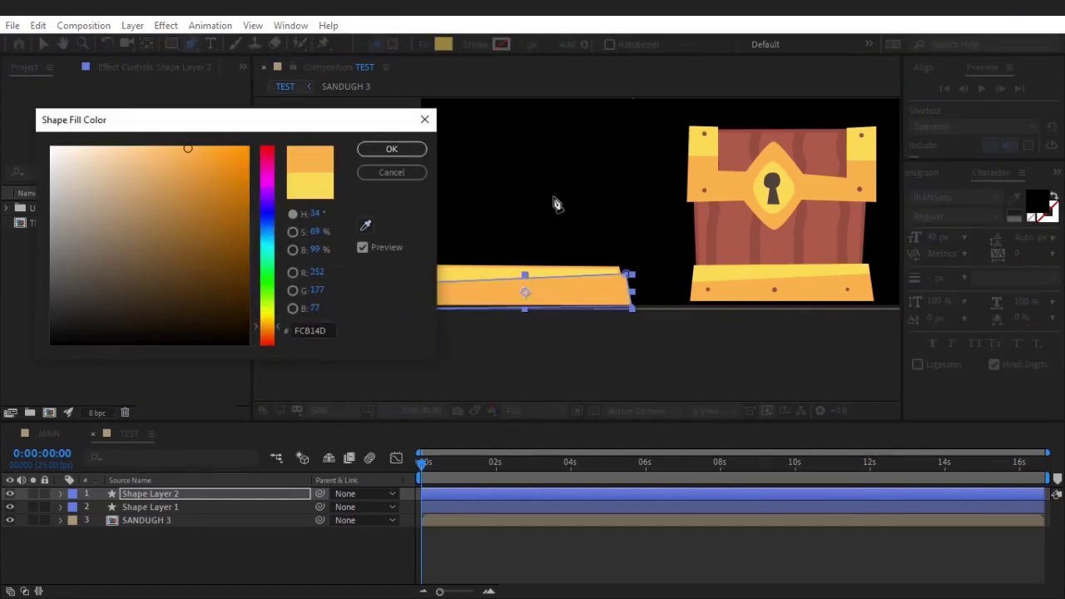
left_click(391, 149)
- Duplicate the bar as Shape Layer 3 and place the overlay directly beneath it
left_click_drag(187, 504, 179, 515)
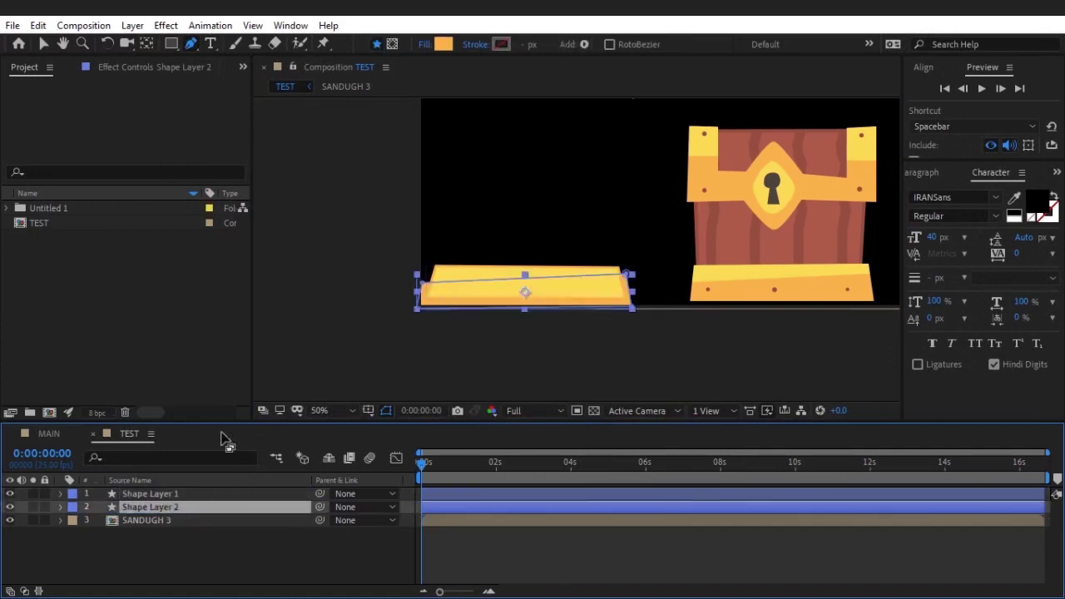
left_click(43, 45)
left_click(160, 493)
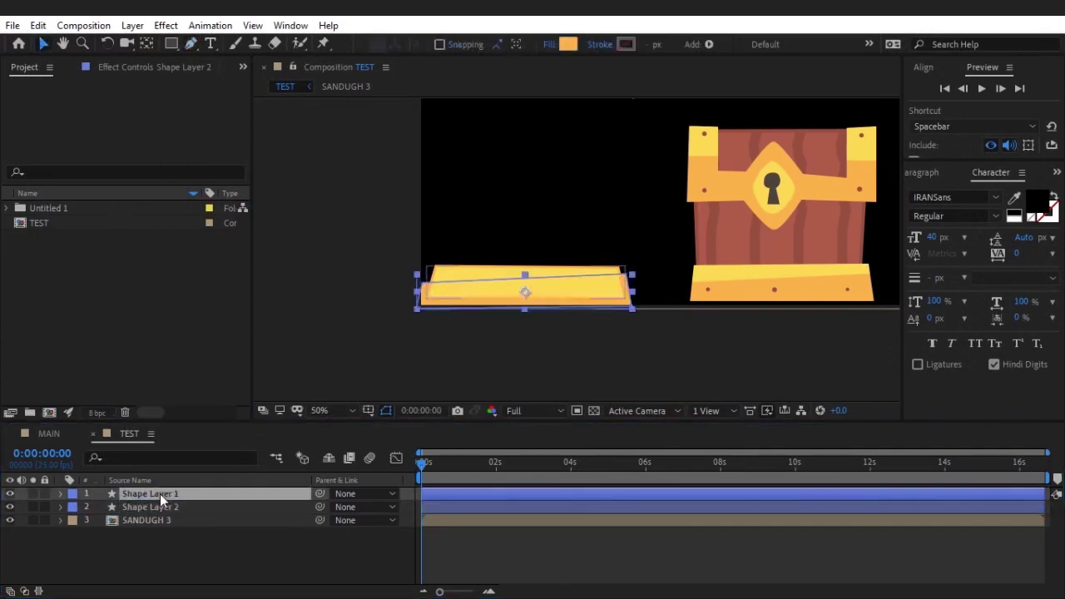
key("ctrl+d")
left_click_drag(163, 519, 165, 502)
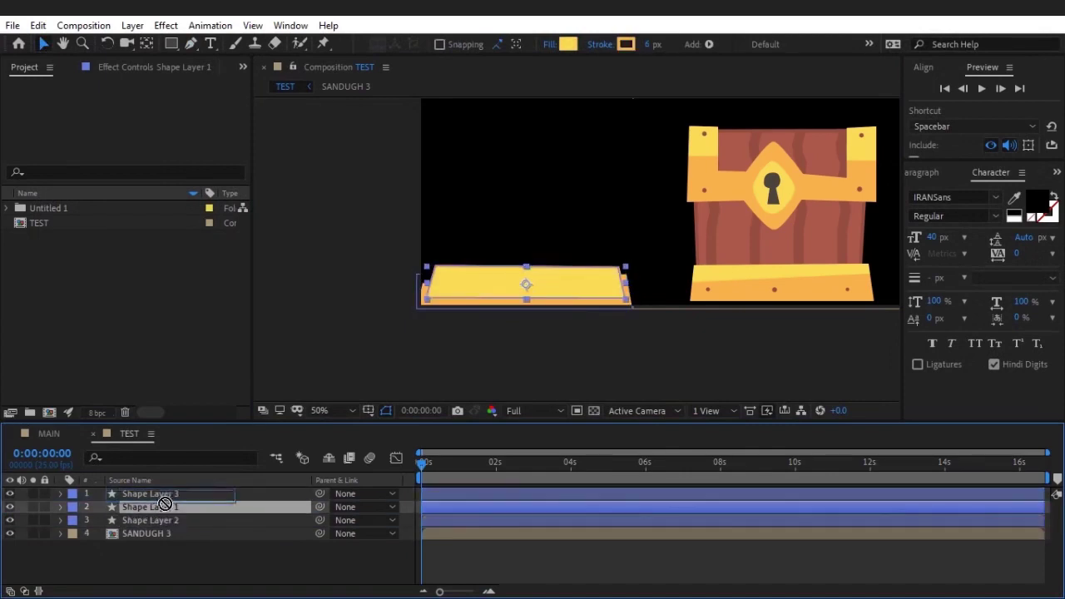
mouse_move(165, 499)
left_mouse_down()
mouse_move(176, 519)
mouse_move(178, 504)
left_mouse_up()
- Set Shape Layer 2's track matte to Alpha Matte Shape Layer 3, shading the bar
left_click(39, 588)
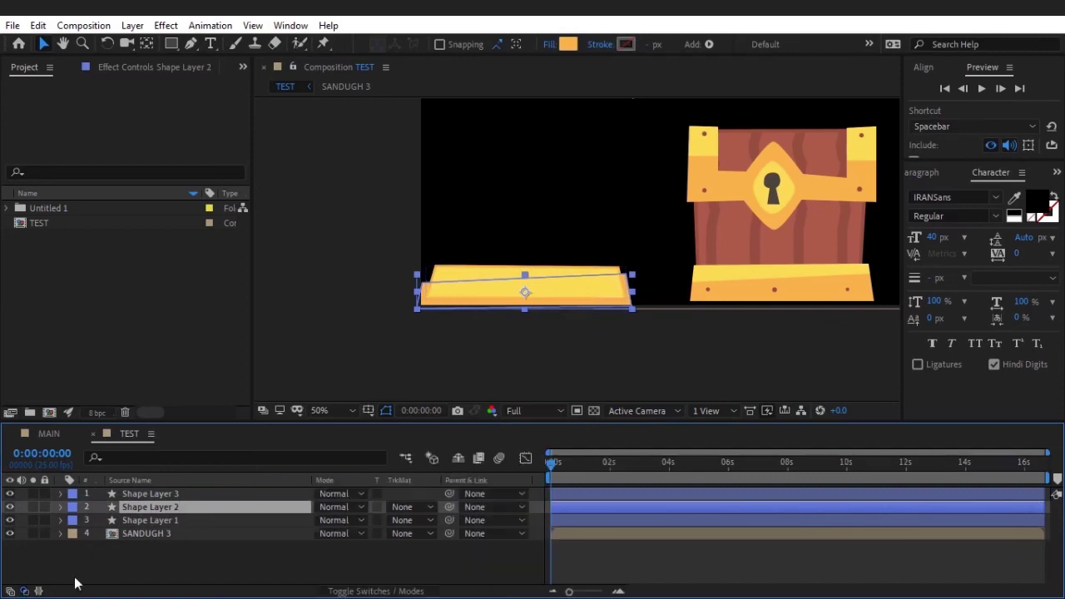
left_click(393, 507)
left_click(429, 441)
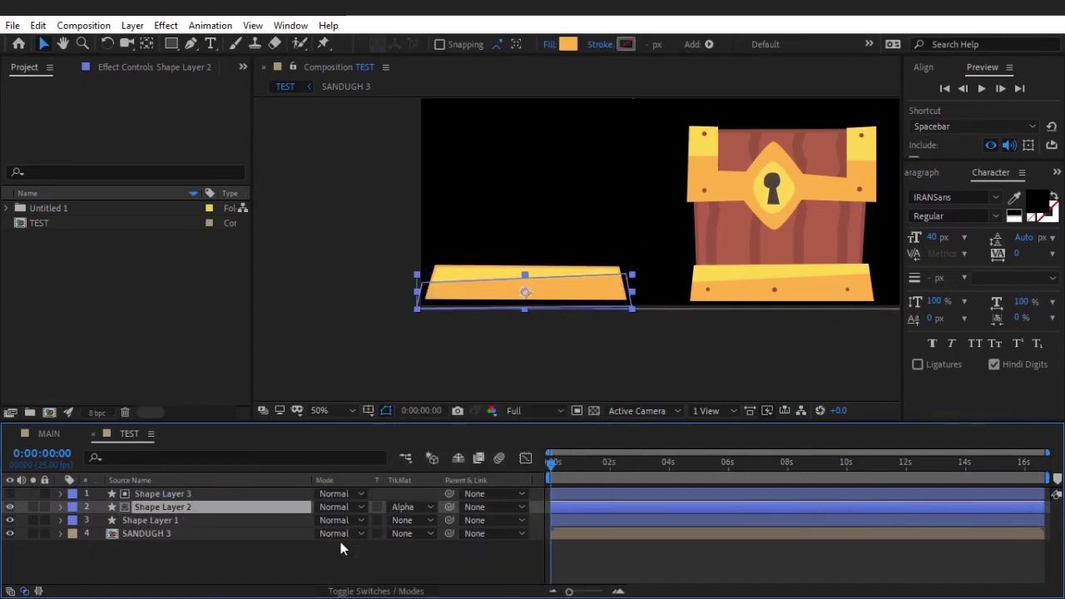
left_click(312, 559)
scroll(549, 279, "up", 2)
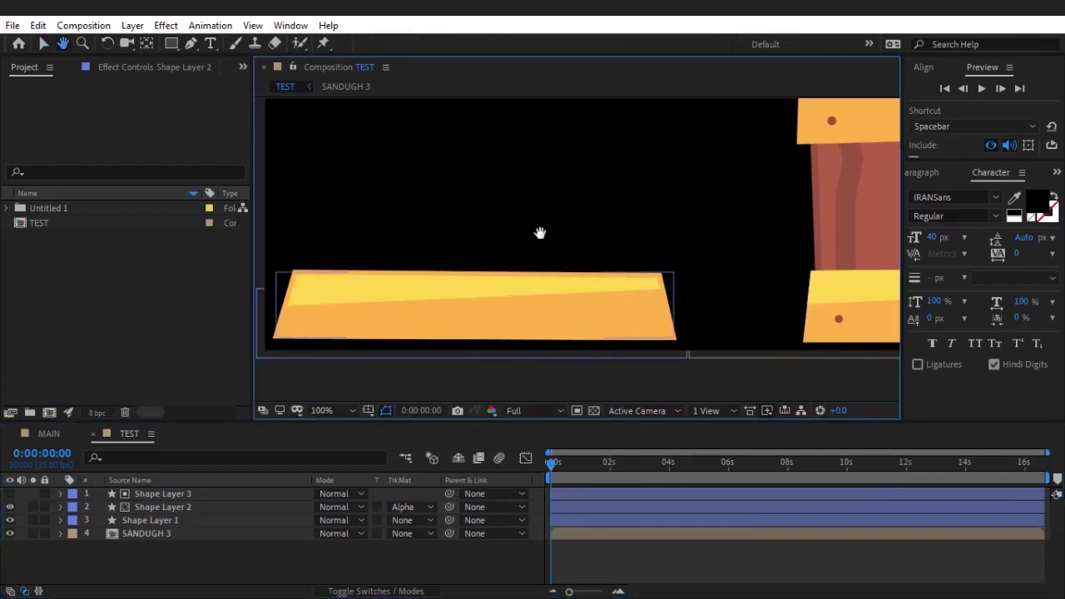
left_click_drag(541, 233, 543, 208)
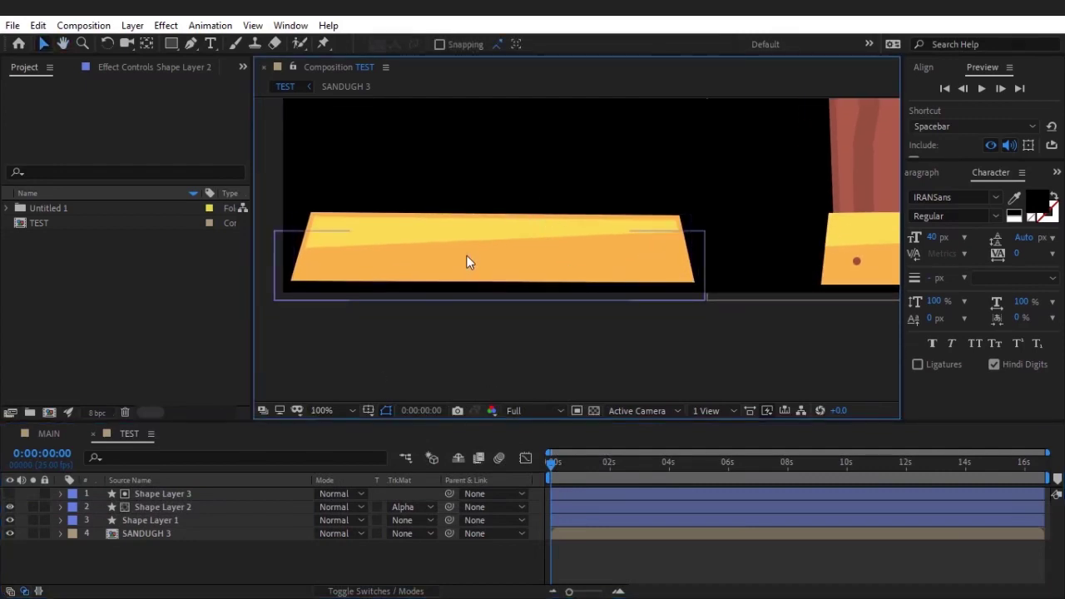
scroll(466, 255, "down", 2)
left_click(142, 520)
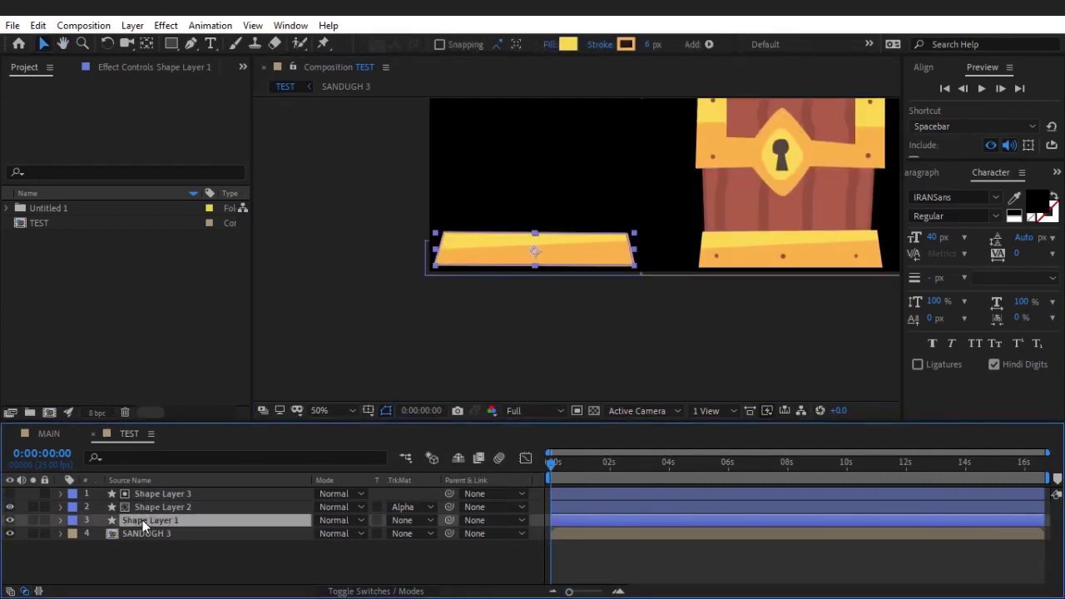
- Rename Shape Layer 1 to paeen box
key("Return")
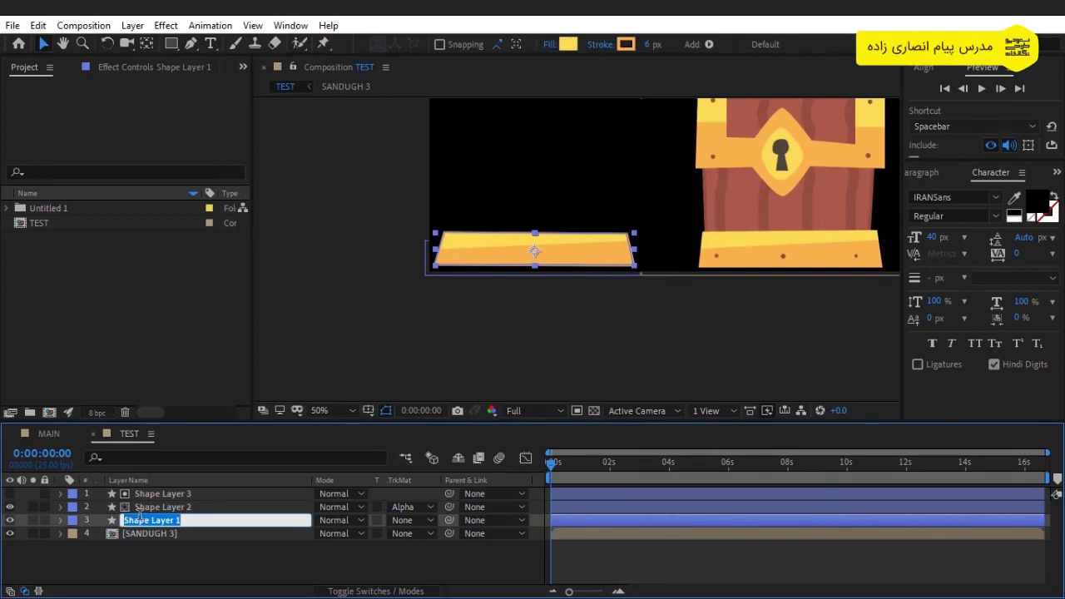
type("s")
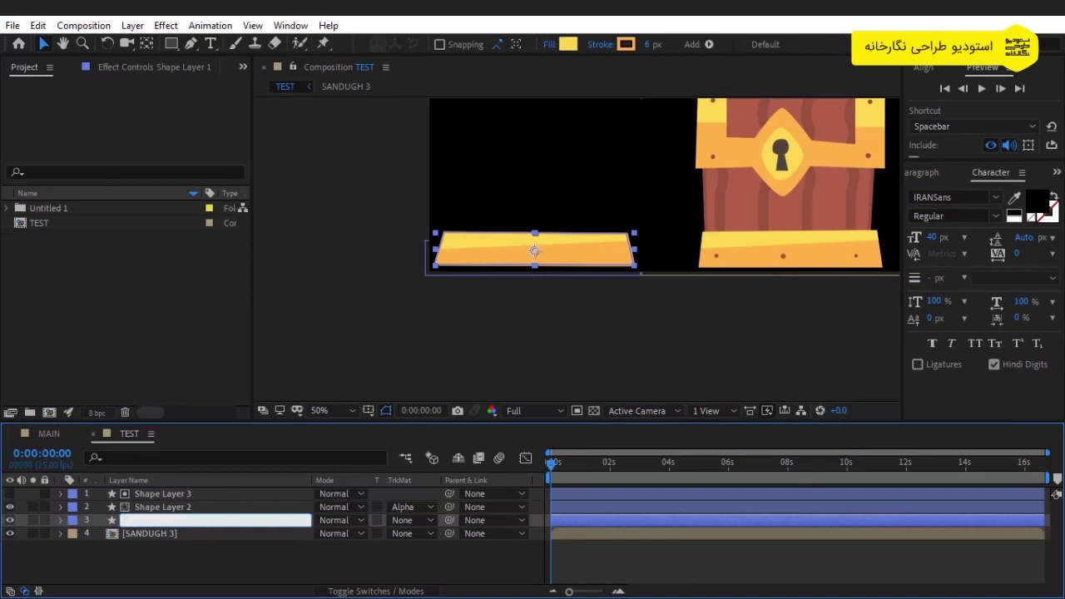
type("n box")
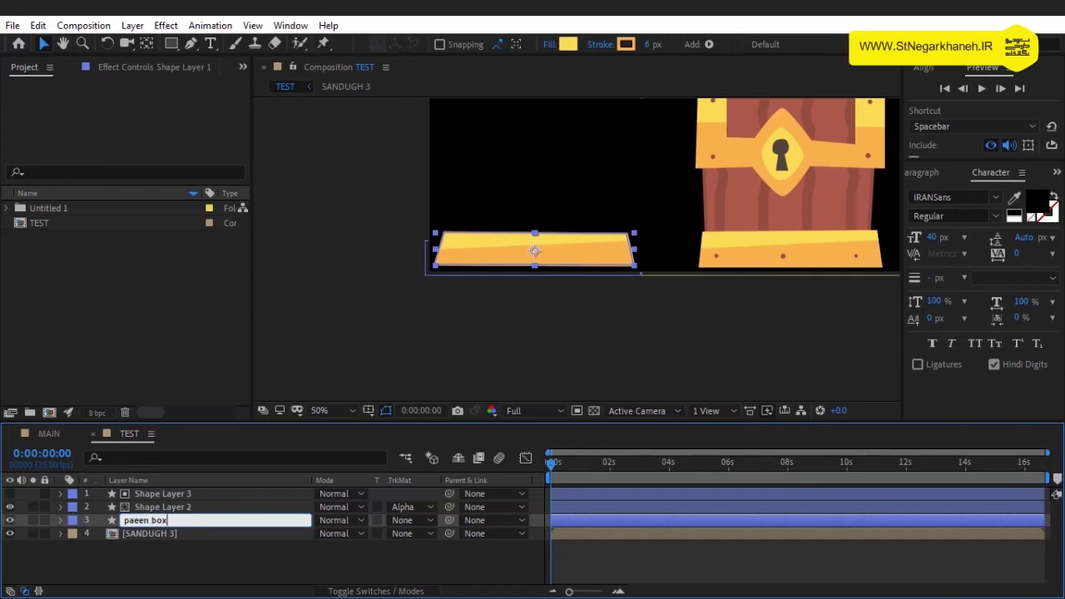
key("ctrl+a")
key("ctrl+c")
left_click(158, 506)
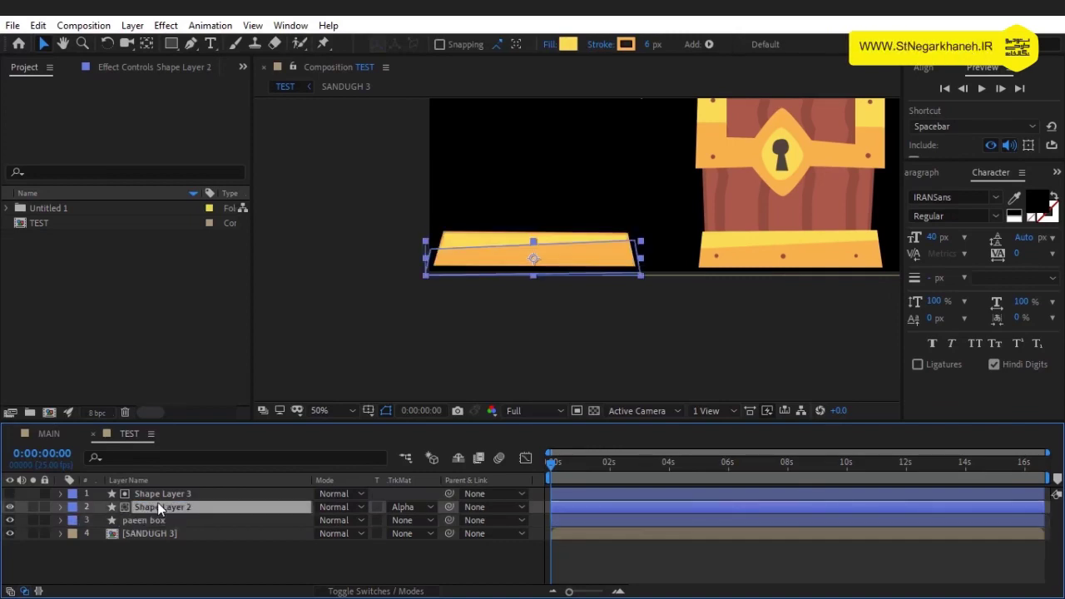
- Rename the other two bar layers paeen box saye and paeen box alpha
key("Return")
key("ctrl+v")
type("e")
key("Return")
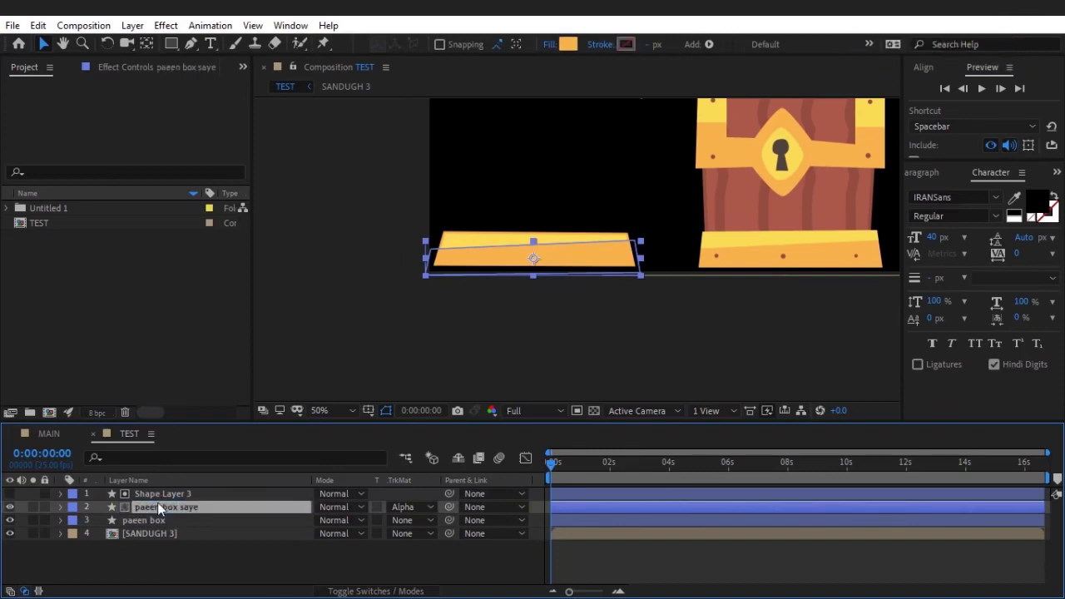
left_click(160, 495)
key("Return")
key("ctrl+v")
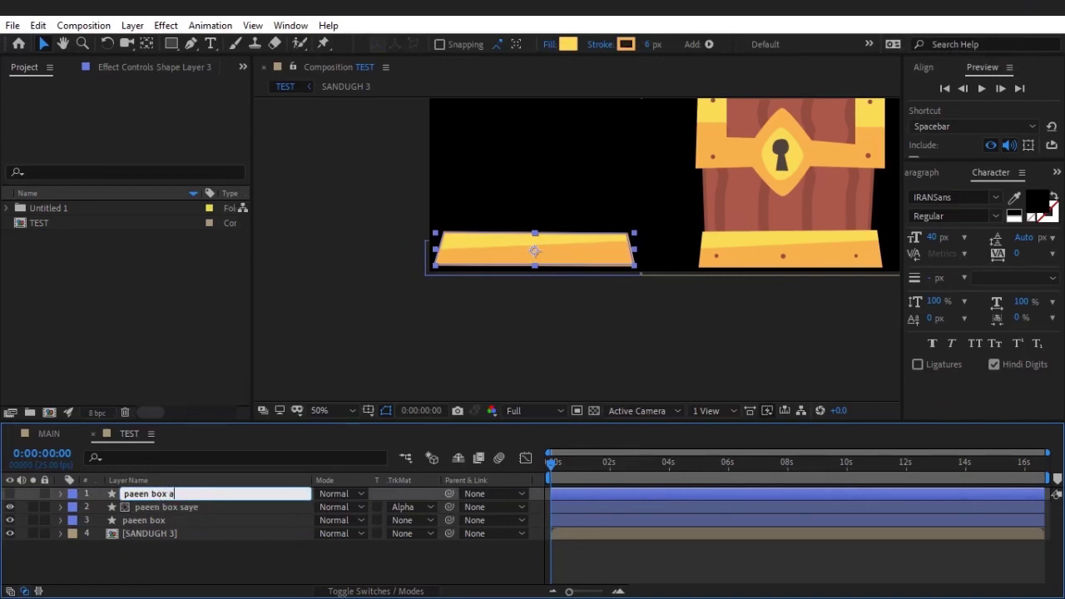
key("Return")
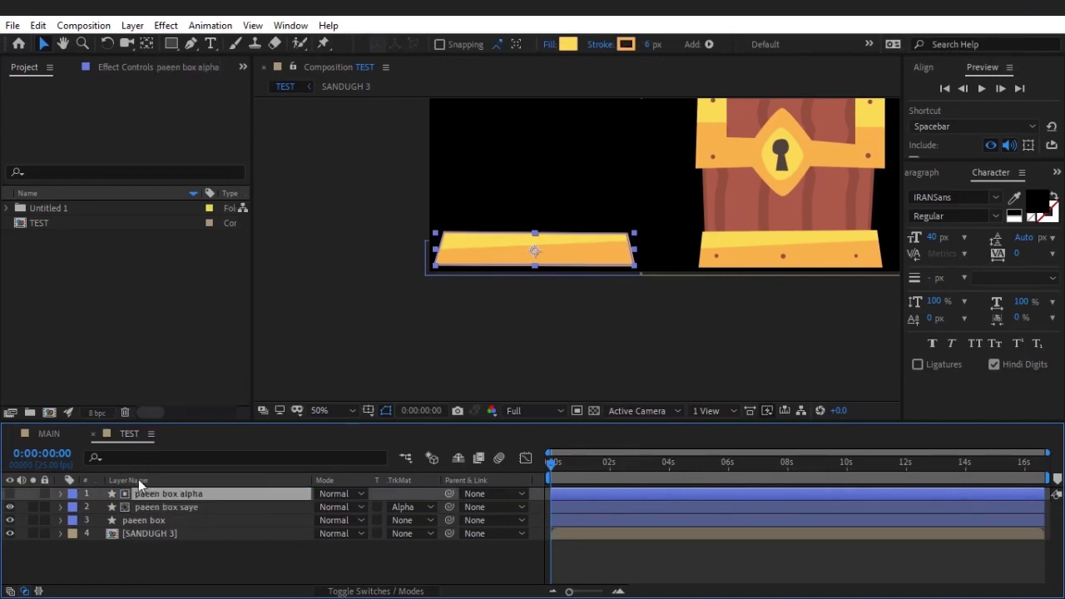
left_click(172, 547)
scroll(526, 206, "up", 2)
scroll(532, 208, "down", 2)
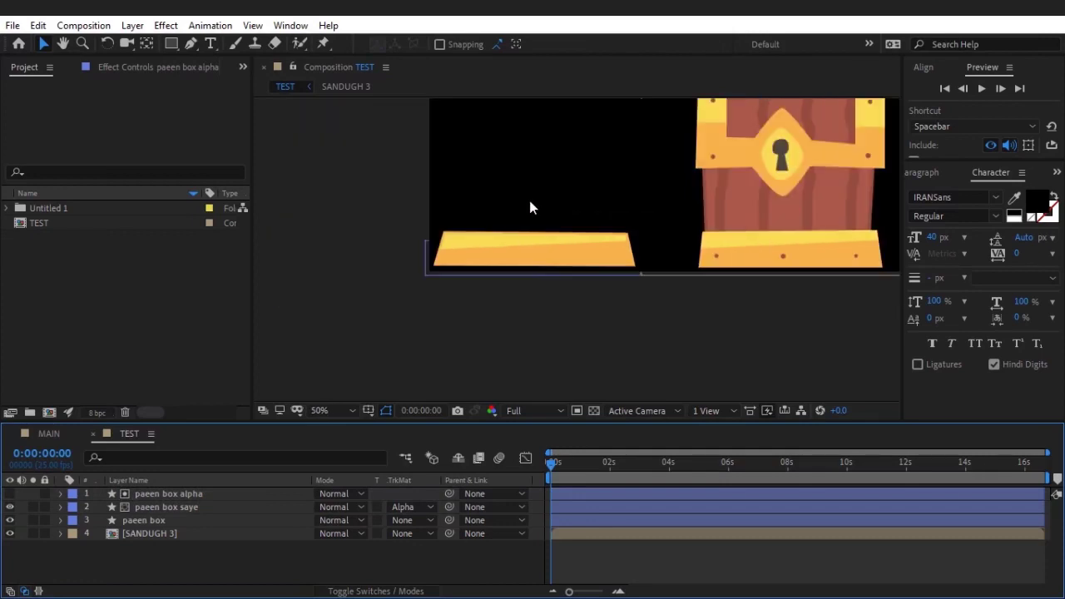
scroll(752, 258, "up", 1)
scroll(723, 274, "up", 1)
left_click_drag(718, 274, 478, 223)
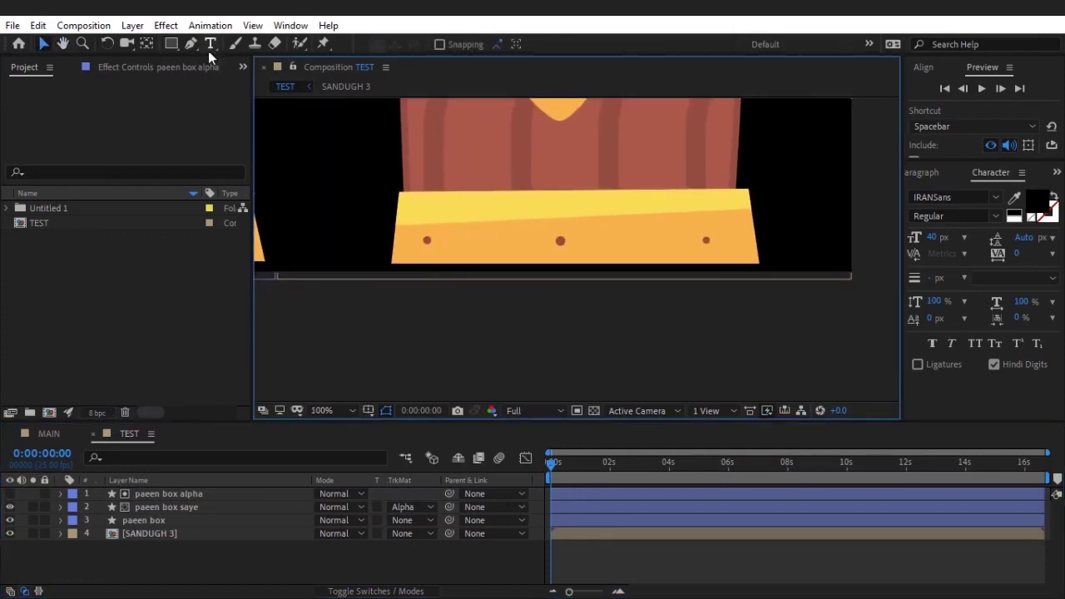
scroll(494, 246, "down", 1)
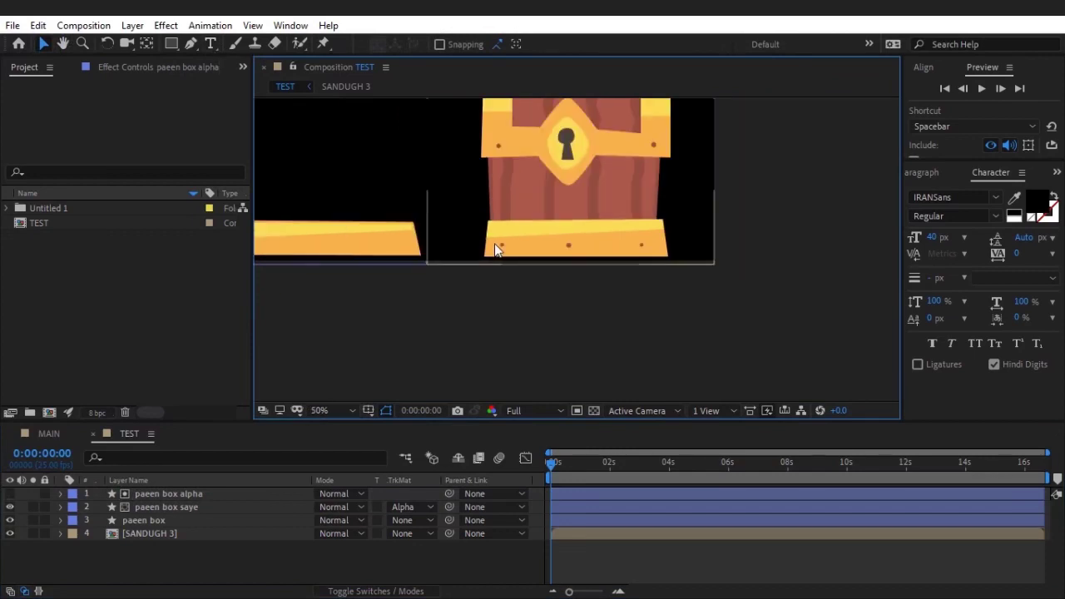
left_click_drag(463, 238, 593, 259)
scroll(551, 295, "up", 1)
scroll(594, 260, "down", 2)
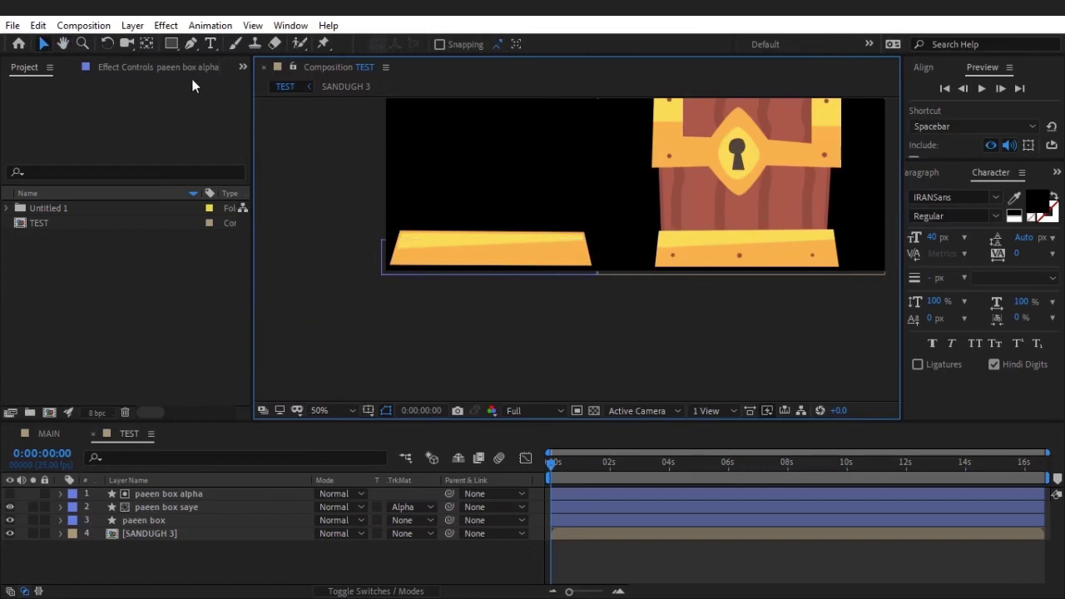
left_click(189, 552)
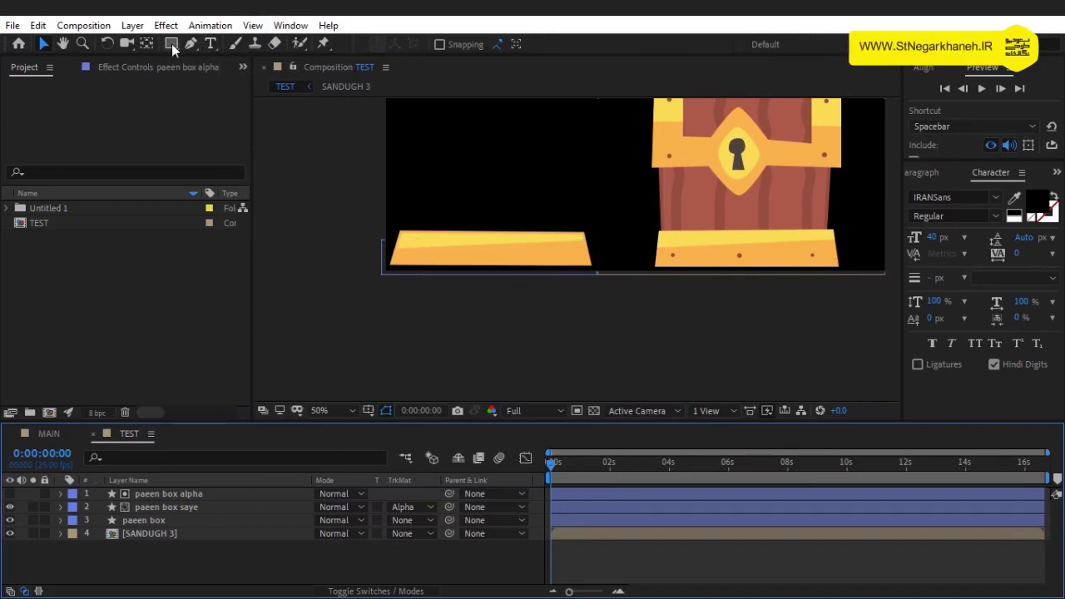
- Draw a small circle with the Ellipse tool on the yellow base piece's left end
left_click_drag(171, 43, 198, 74)
scroll(537, 308, "up", 2)
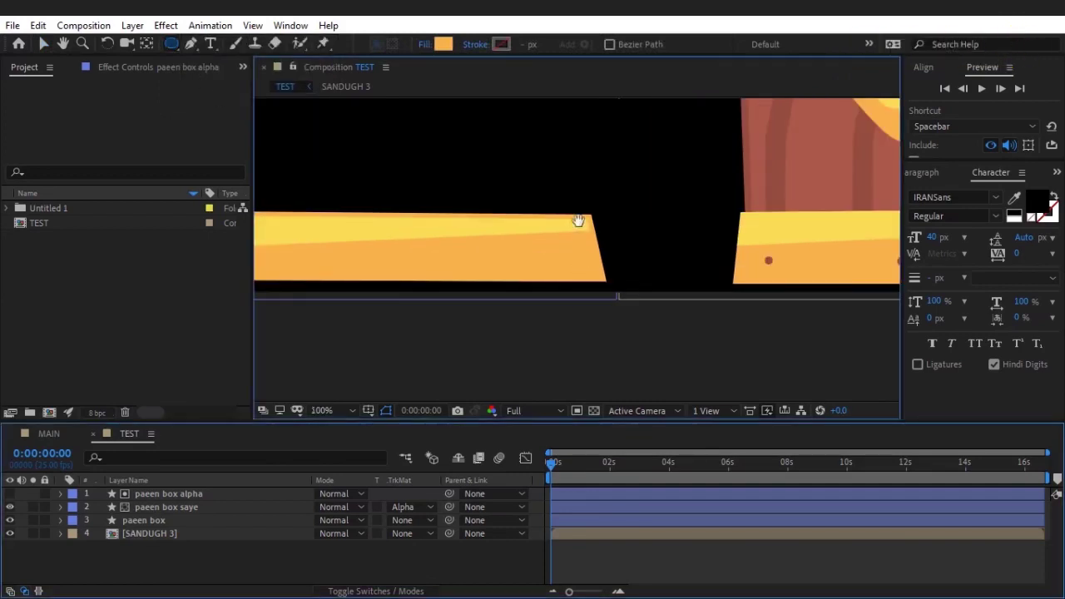
scroll(578, 221, "down", 2)
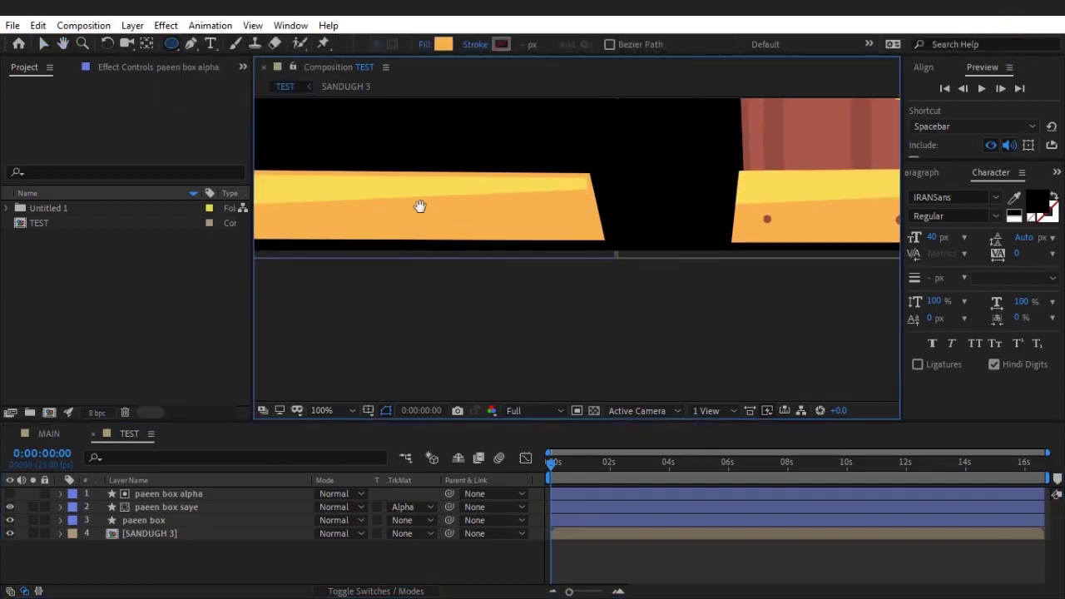
left_click_drag(420, 206, 567, 216)
mouse_move(396, 225)
left_mouse_down()
mouse_move(403, 233)
mouse_move(436, 184)
mouse_move(472, 186)
mouse_move(590, 145)
mouse_move(410, 205)
left_mouse_up()
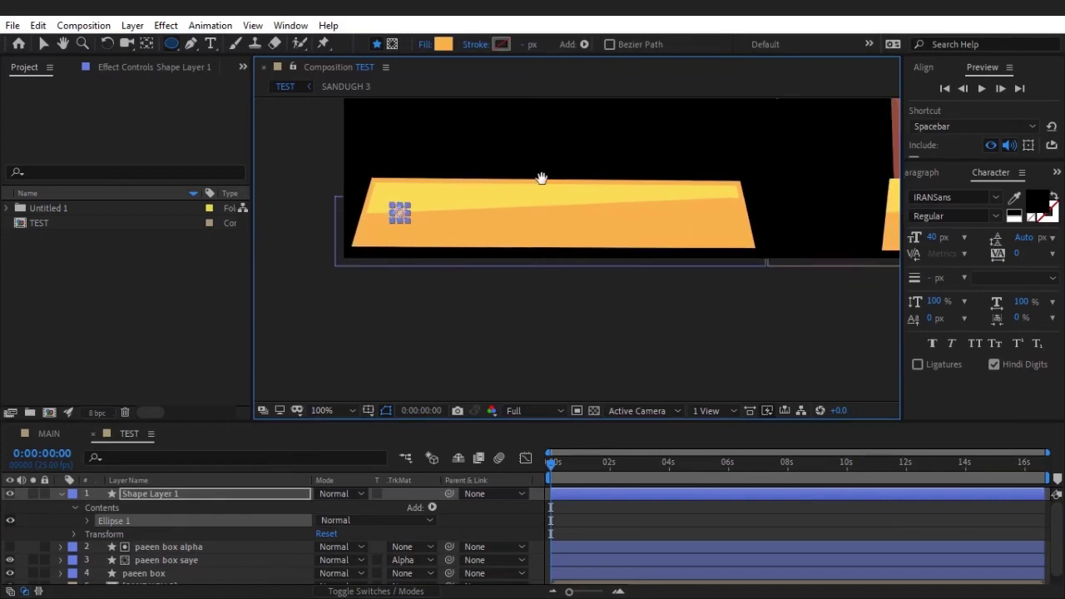
left_click_drag(542, 174, 471, 166)
- Fill the circle with the chest's red-brown rivet colour, 944C40
left_click(443, 44)
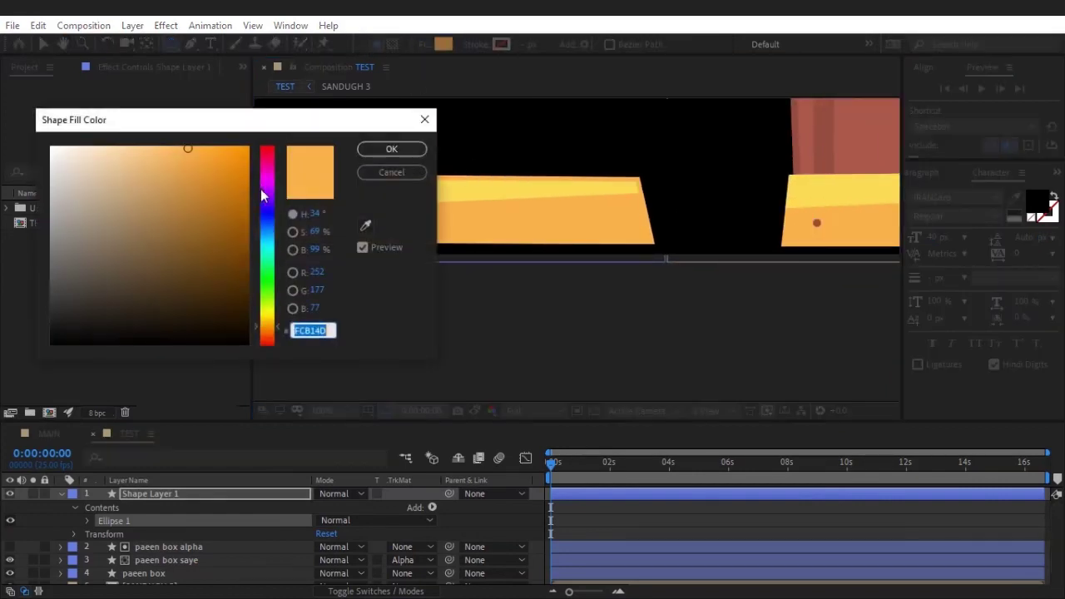
left_click(366, 226)
left_click(815, 218)
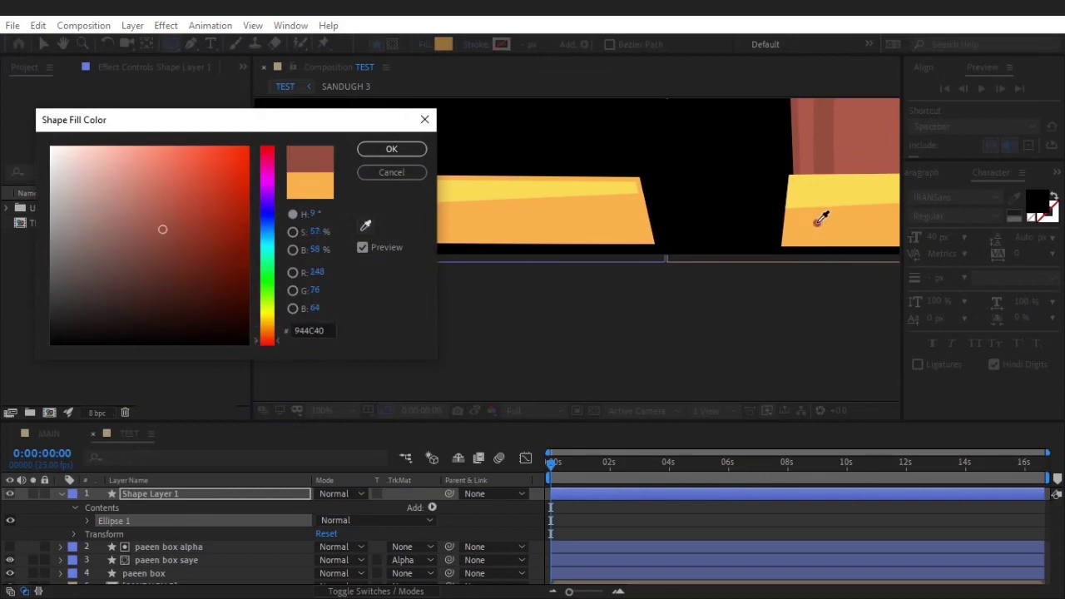
left_click(391, 149)
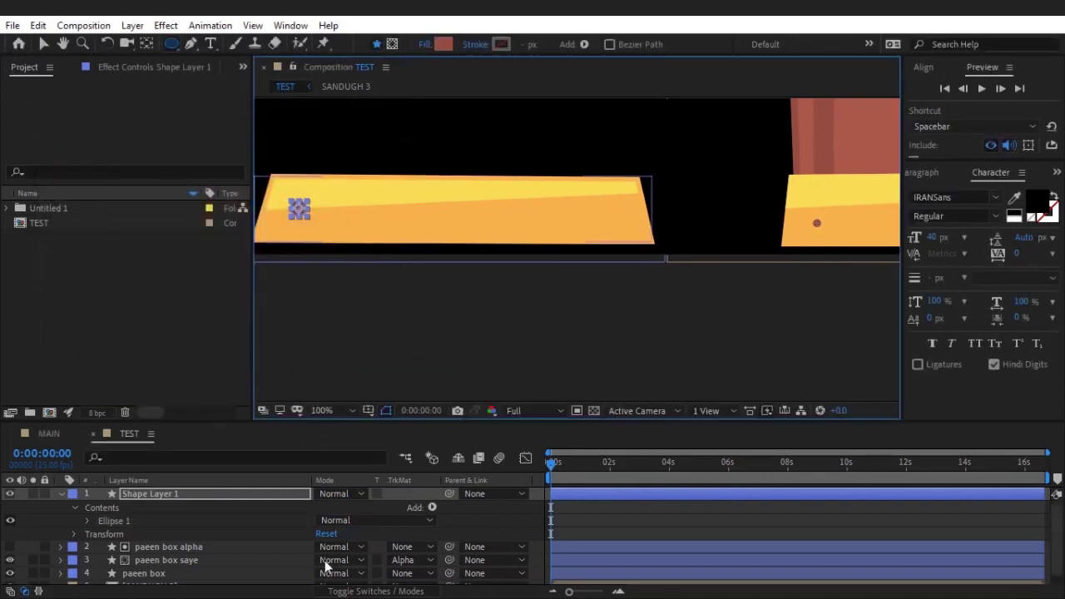
left_click(280, 520)
left_click(331, 509)
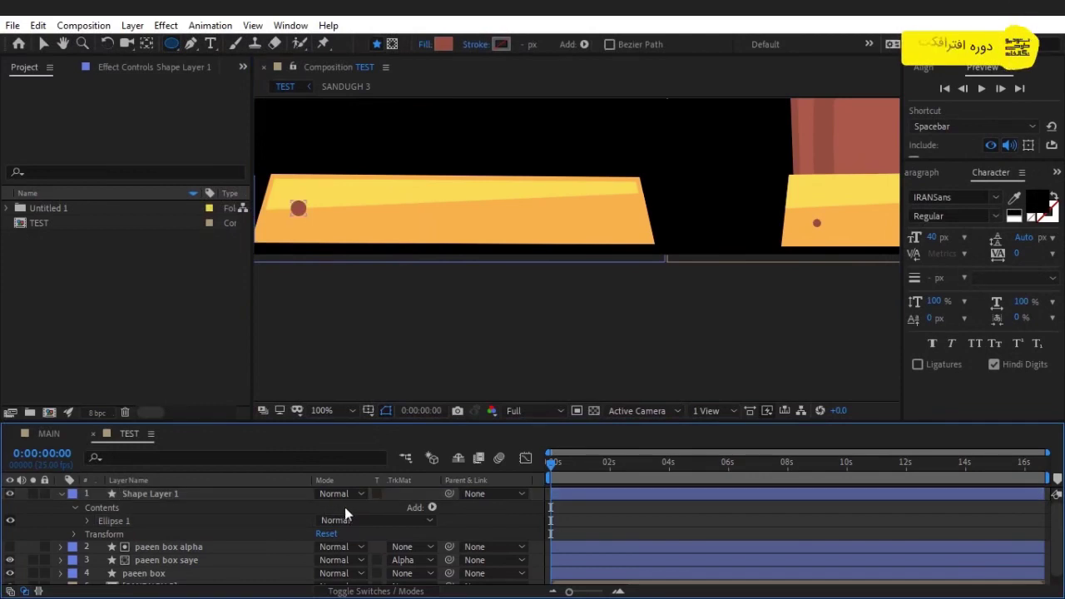
left_click(86, 520)
scroll(220, 529, "down", 2)
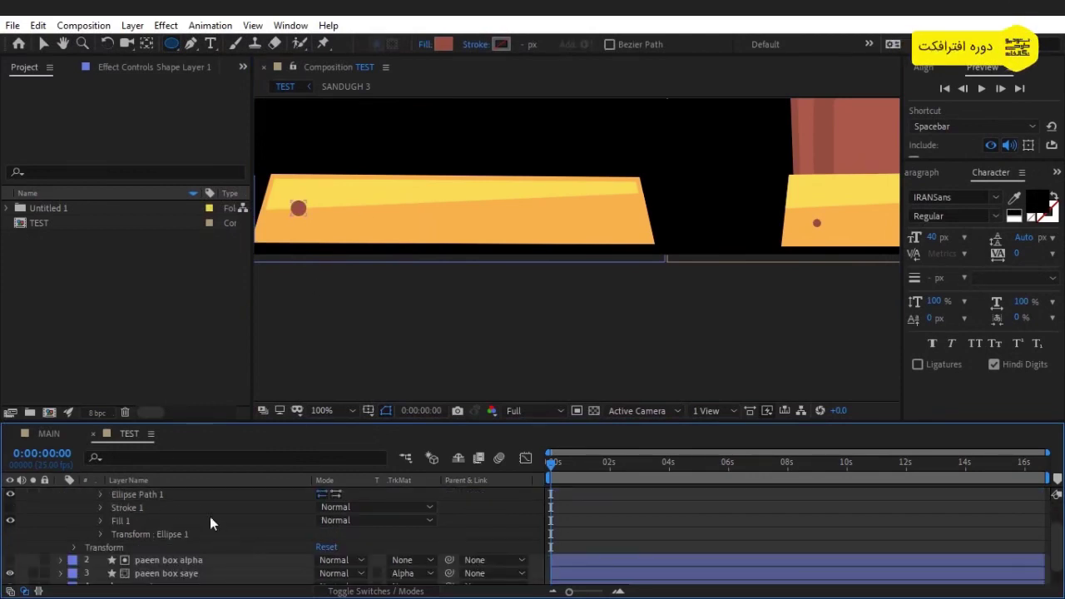
scroll(192, 519, "up", 2)
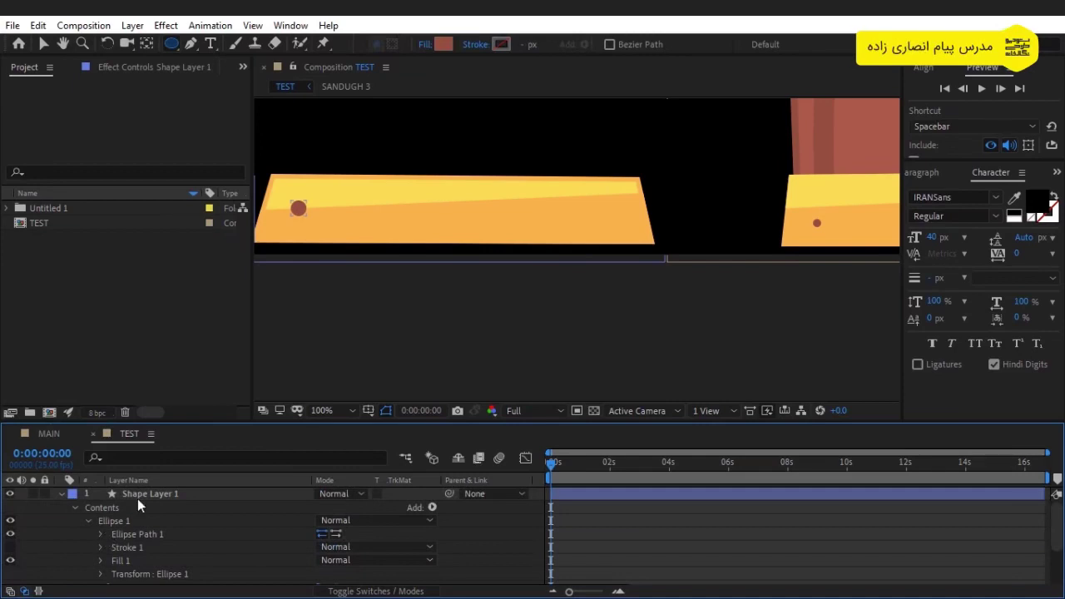
left_click(138, 497)
- Set the rivet circle's Scale to 50%
key("s")
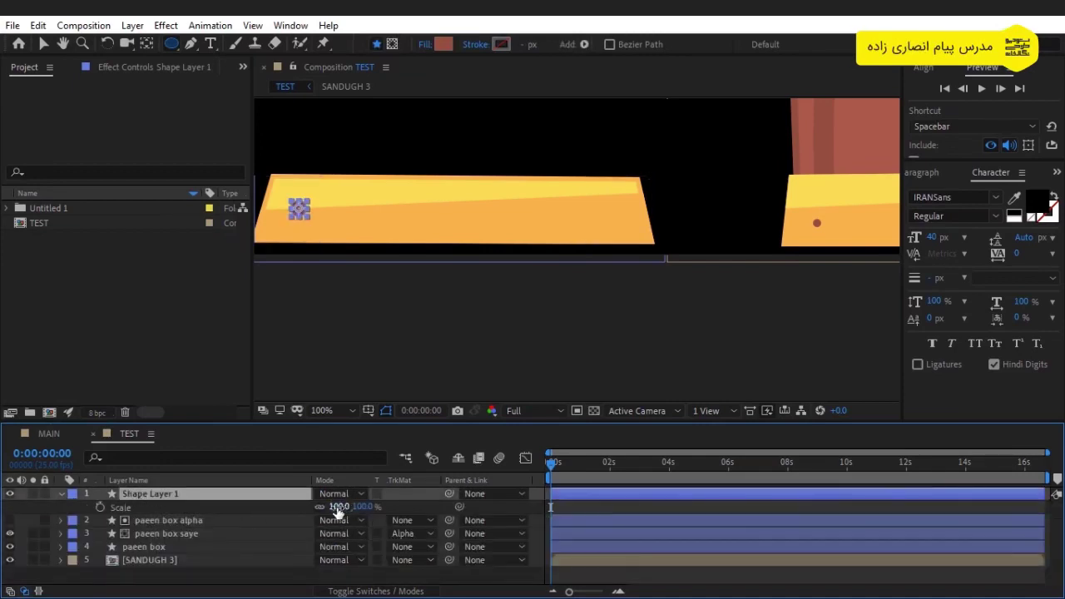
left_click(338, 511)
type("58")
key("Return")
left_click(402, 514)
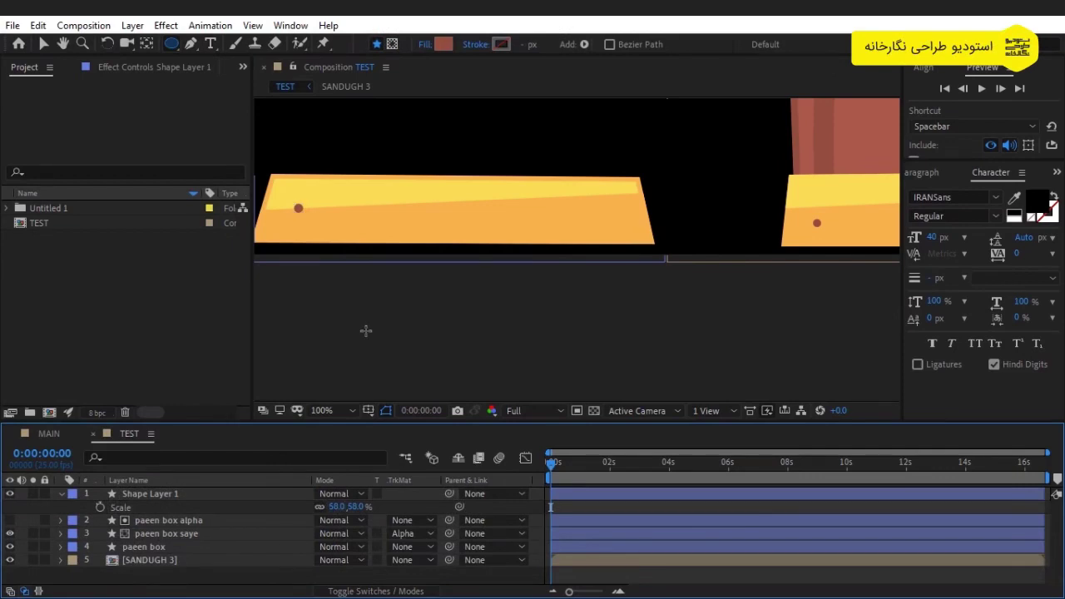
left_click(336, 506)
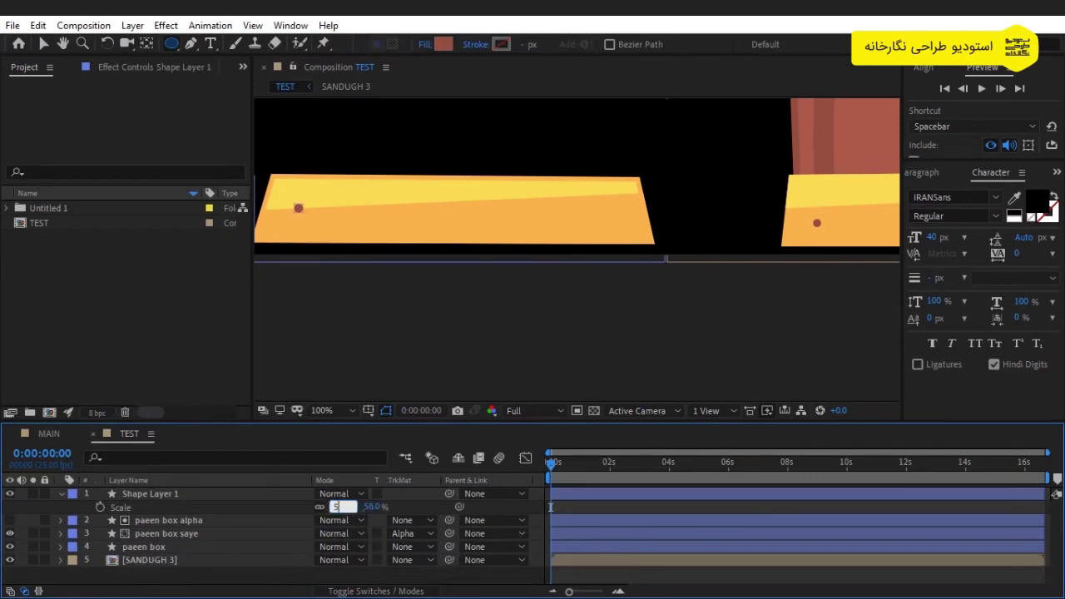
type("0")
key("Return")
left_click(408, 506)
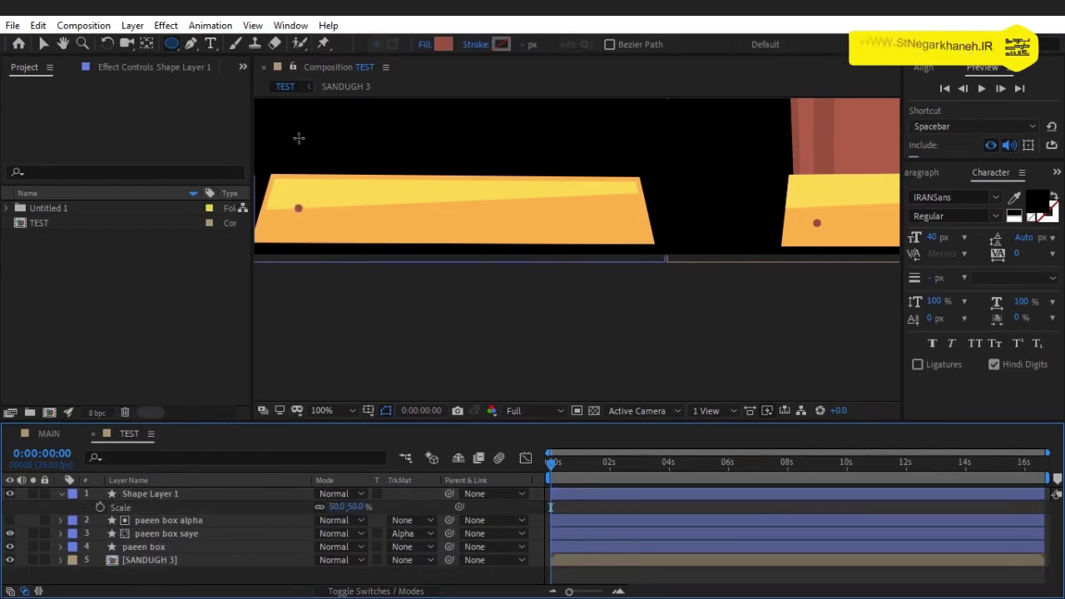
left_click(43, 43)
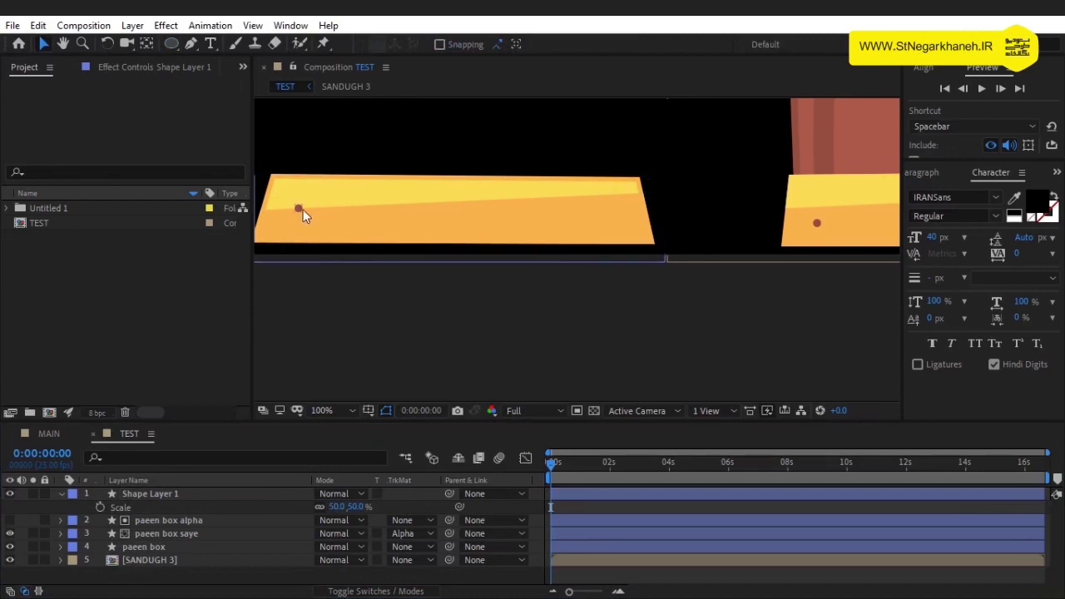
- Pan across the base piece to compare it with the chest
left_click(64, 510)
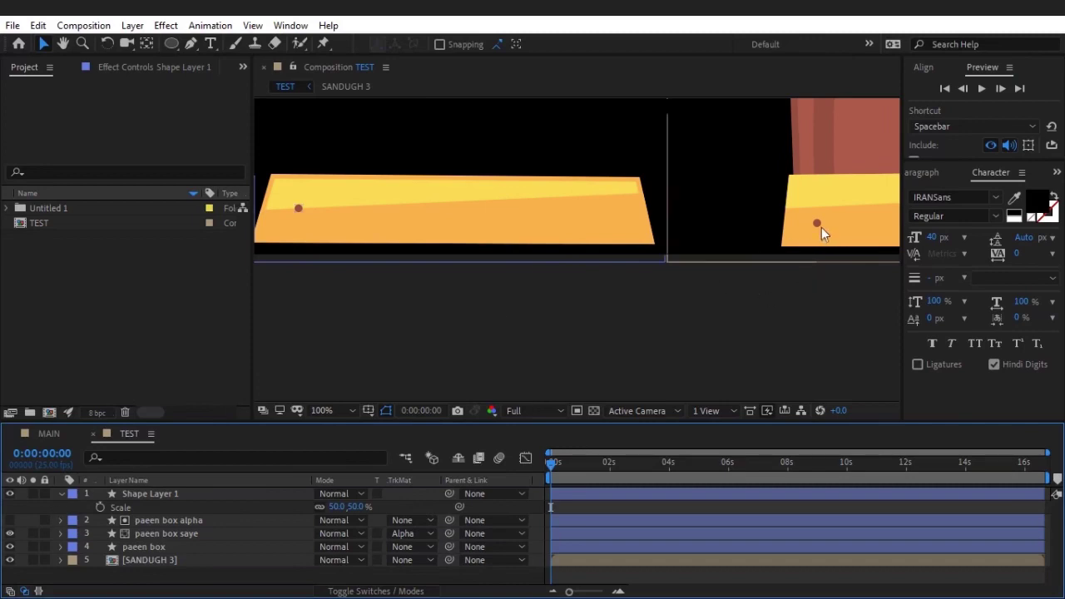
mouse_move(495, 214)
left_mouse_down()
mouse_move(479, 265)
mouse_move(541, 265)
left_mouse_up()
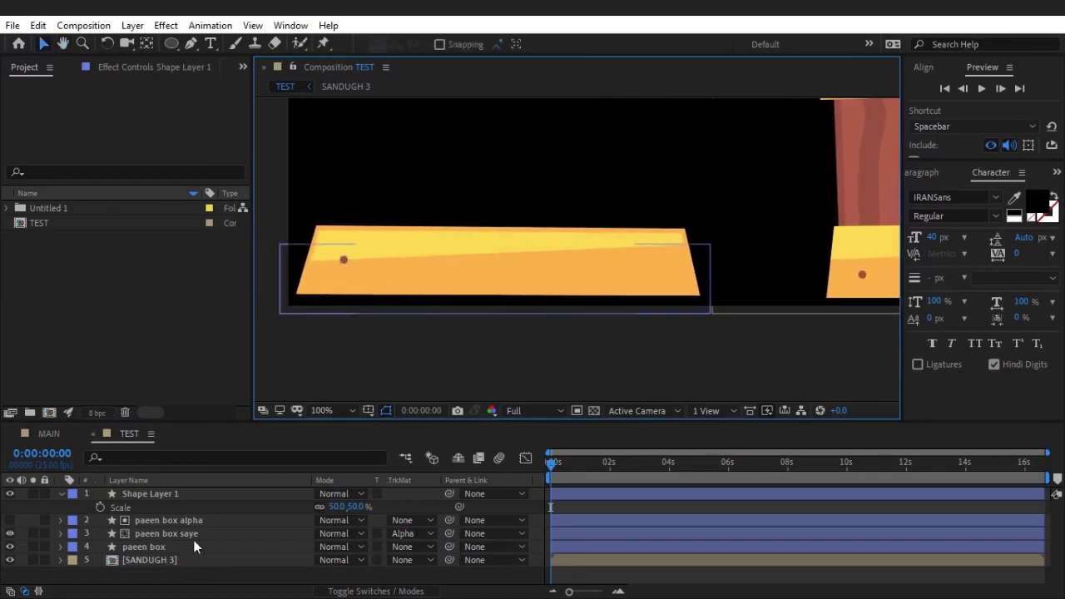
mouse_move(776, 234)
left_mouse_down()
mouse_move(608, 230)
mouse_move(767, 230)
mouse_move(773, 241)
left_mouse_up()
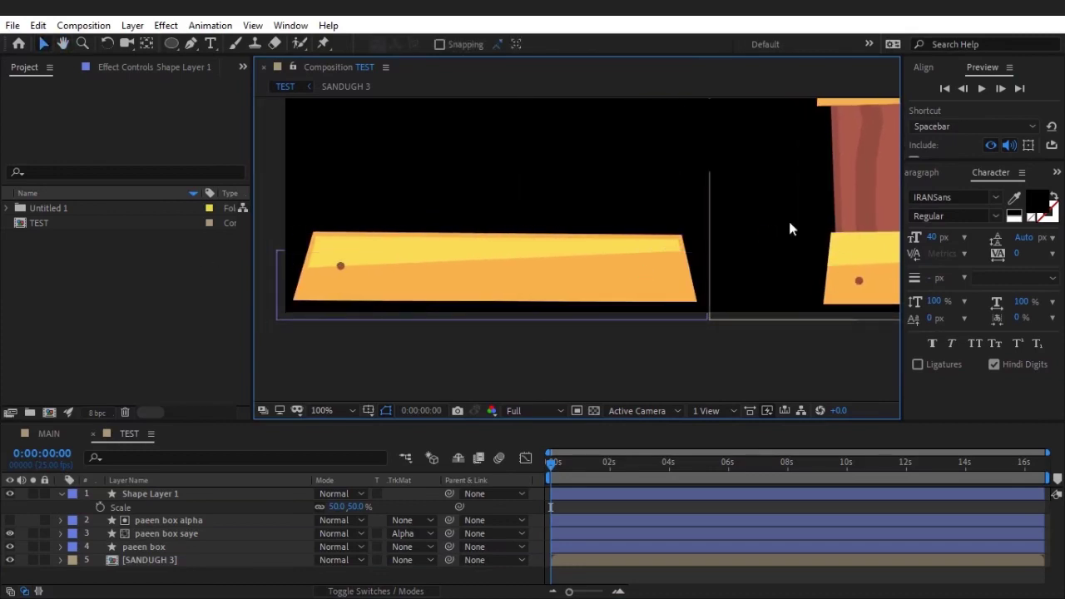
mouse_move(572, 304)
left_mouse_down()
mouse_move(280, 280)
mouse_move(735, 278)
left_mouse_up()
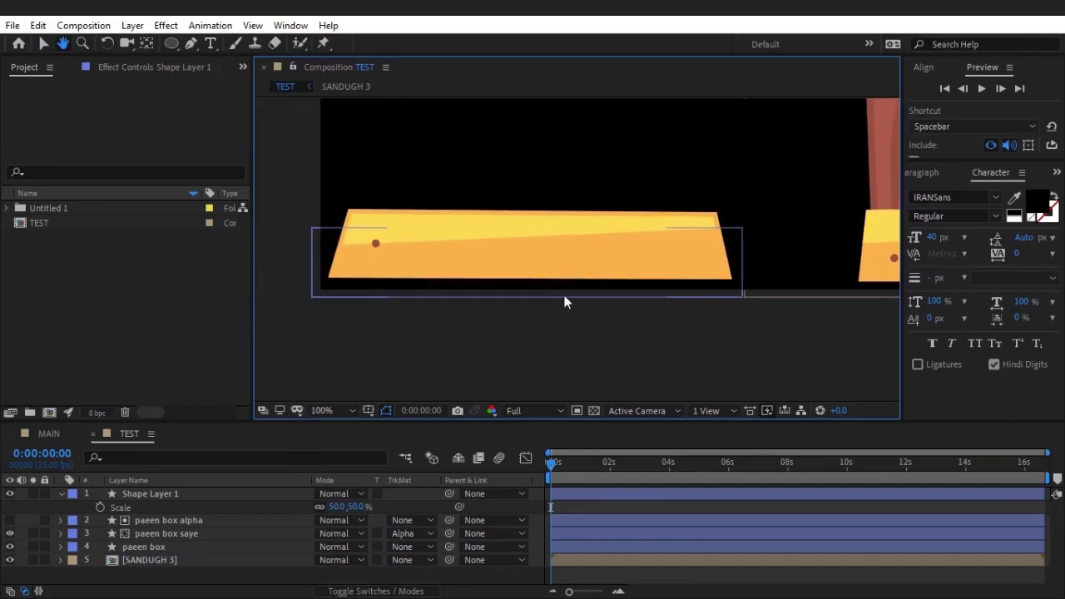
- Add a Repeater to Shape Layer 1 and set its Position to 387,0 to spread three dots
left_click(61, 494)
left_click(61, 494)
left_click(74, 520)
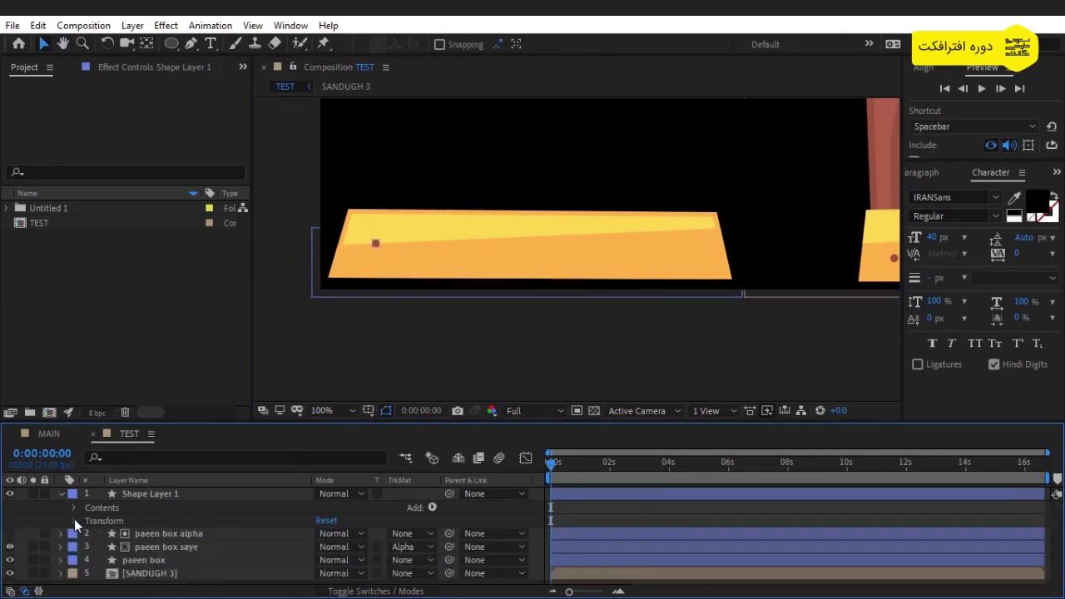
left_click(432, 508)
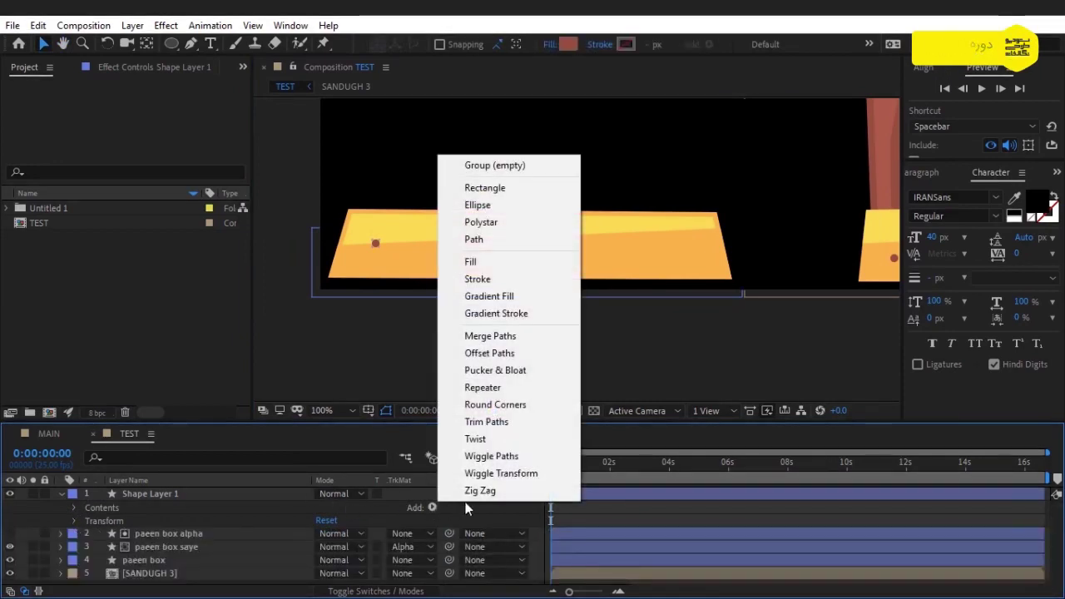
left_click(523, 393)
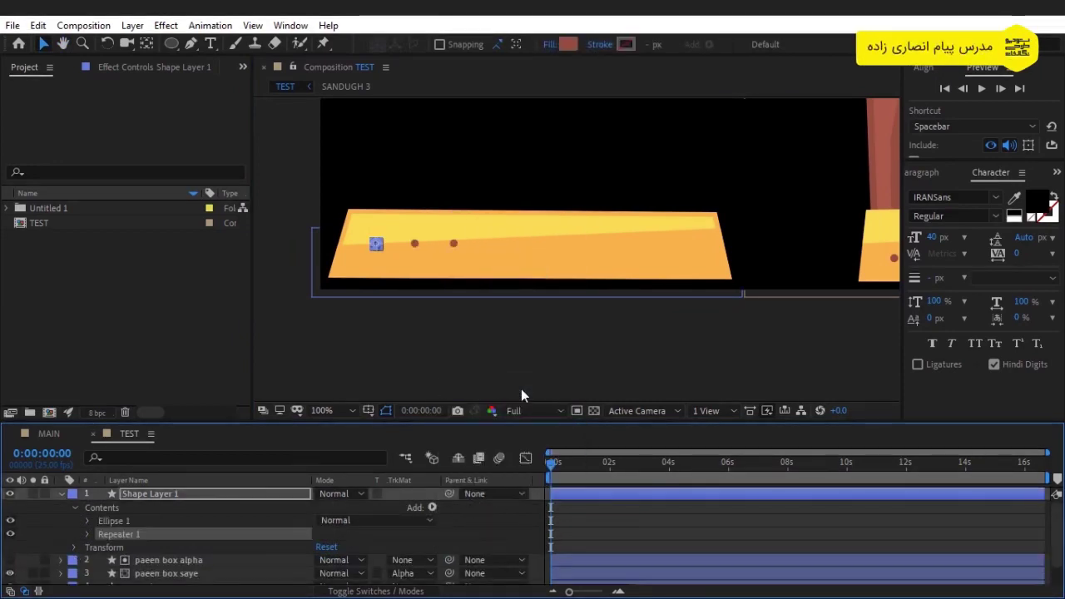
left_click(88, 534)
scroll(224, 539, "down", 1)
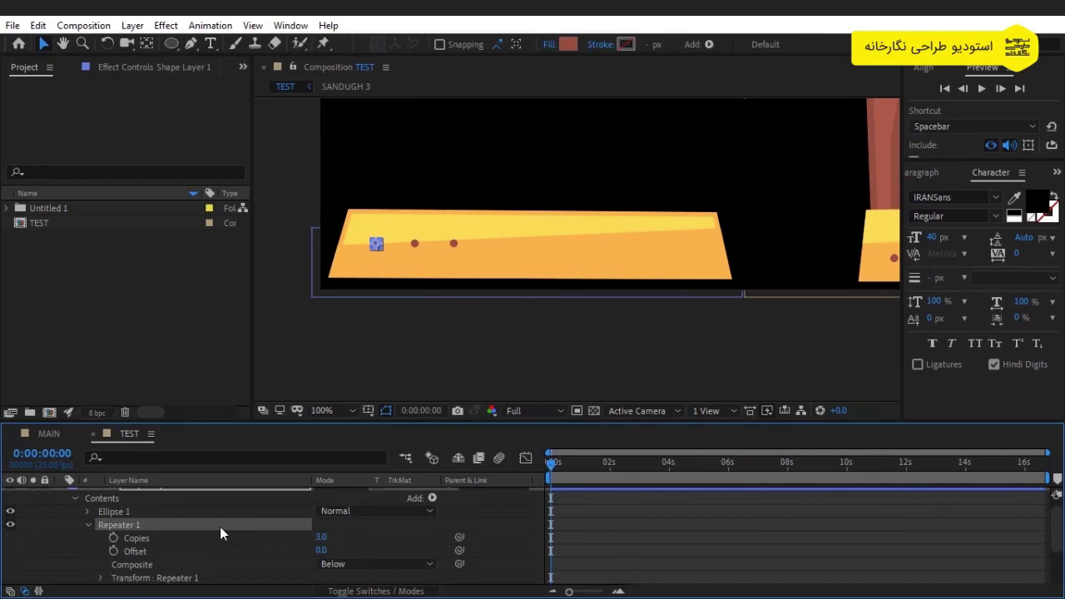
scroll(225, 536, "down", 3)
left_click(100, 538)
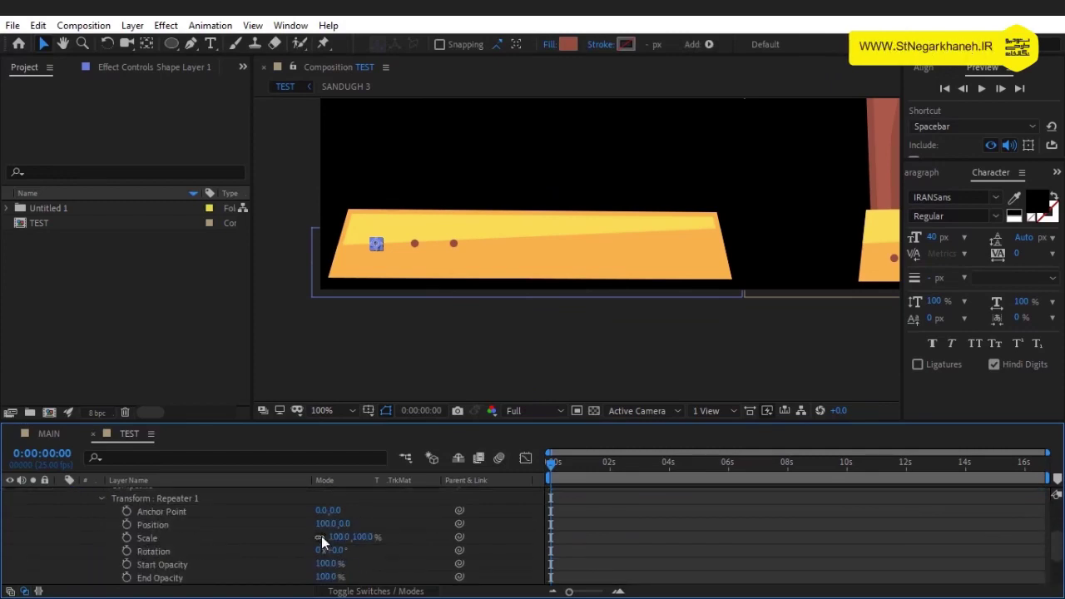
left_click_drag(321, 523, 596, 535)
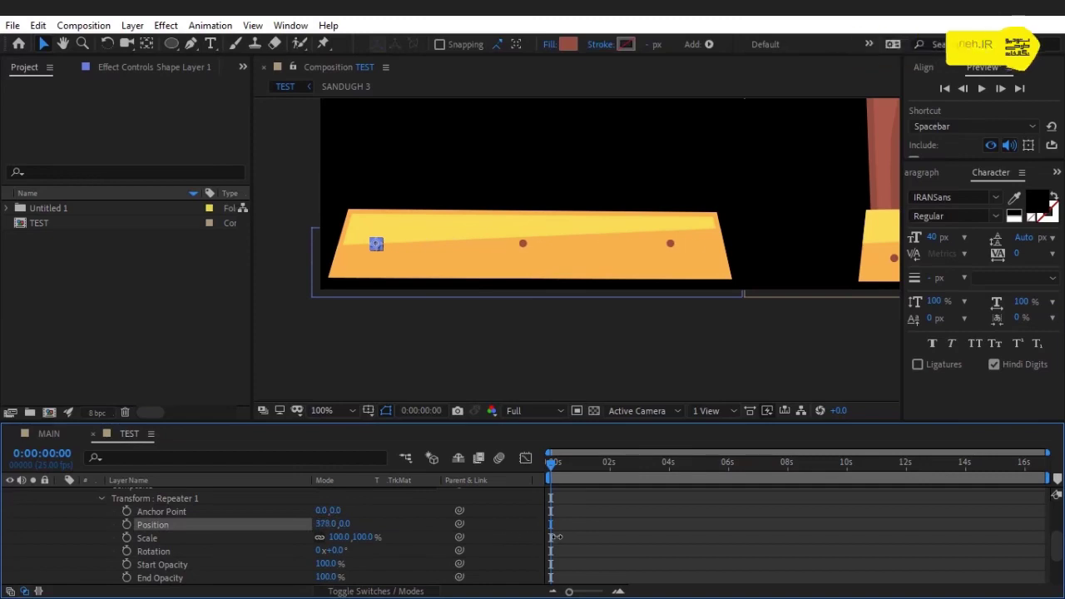
- Zoom out to compare the three dots with the original chest, then zoom back in on the base bar
key("comma")
key("comma")
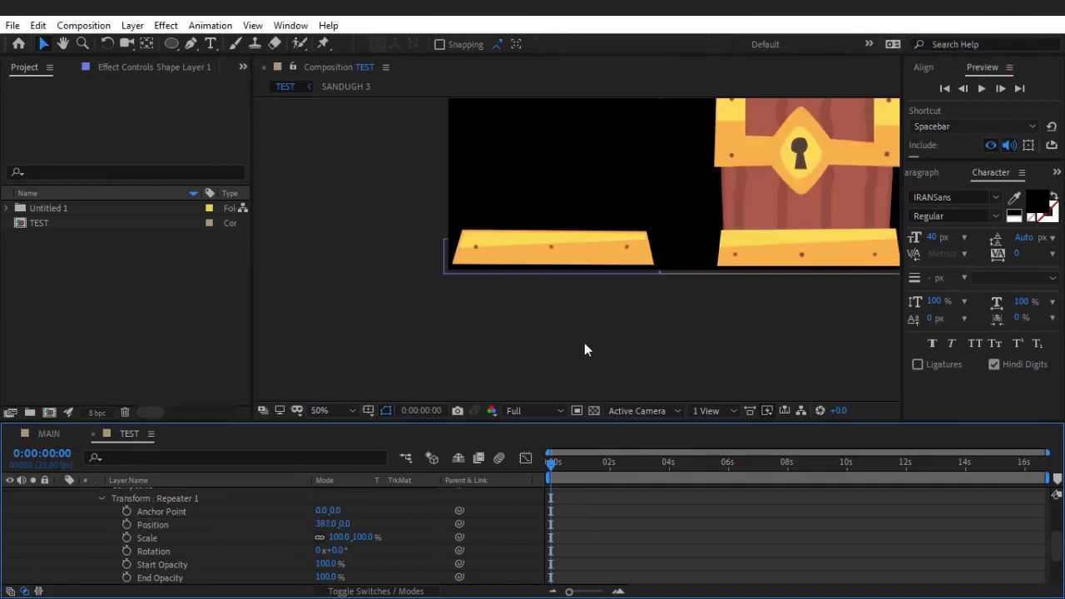
scroll(77, 511, "up", 2)
scroll(70, 512, "up", 1)
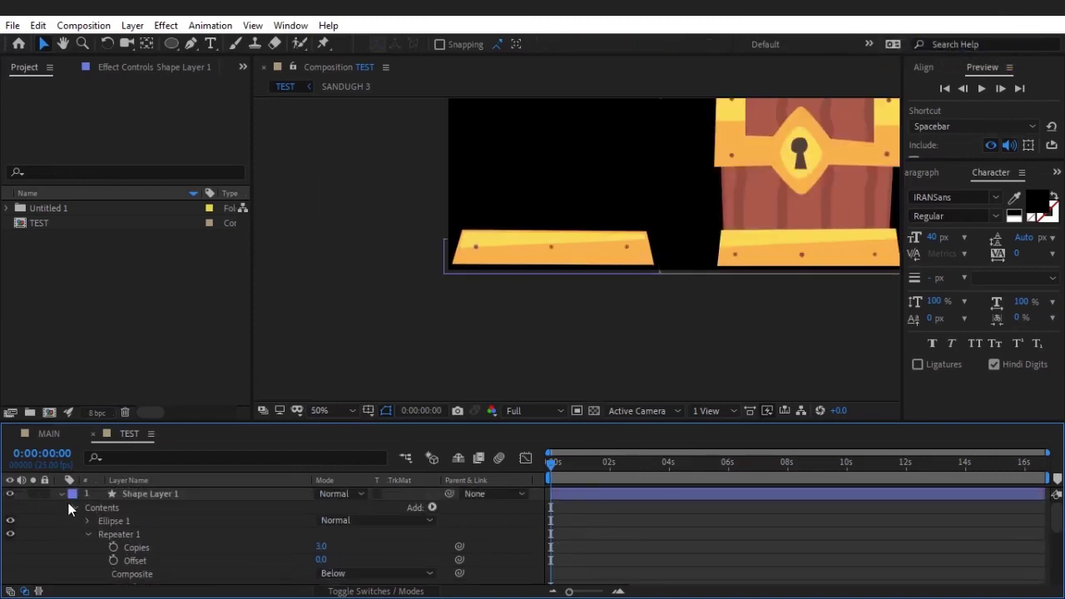
left_click(60, 494)
left_click(187, 496)
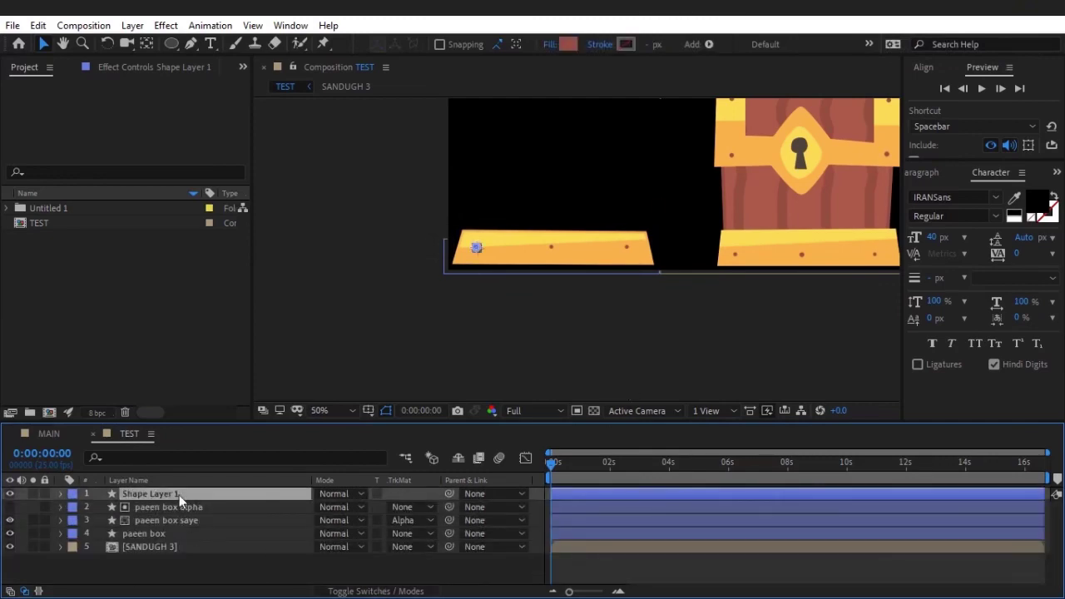
left_click(61, 494)
key("period")
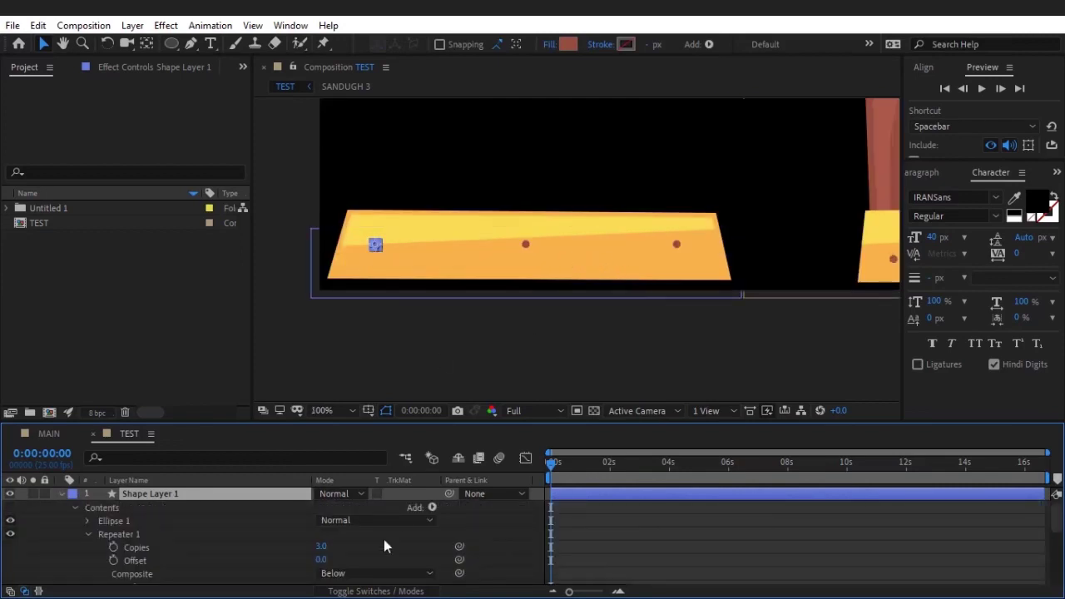
scroll(438, 516, "down", 1)
scroll(438, 517, "up", 1)
left_click(433, 507)
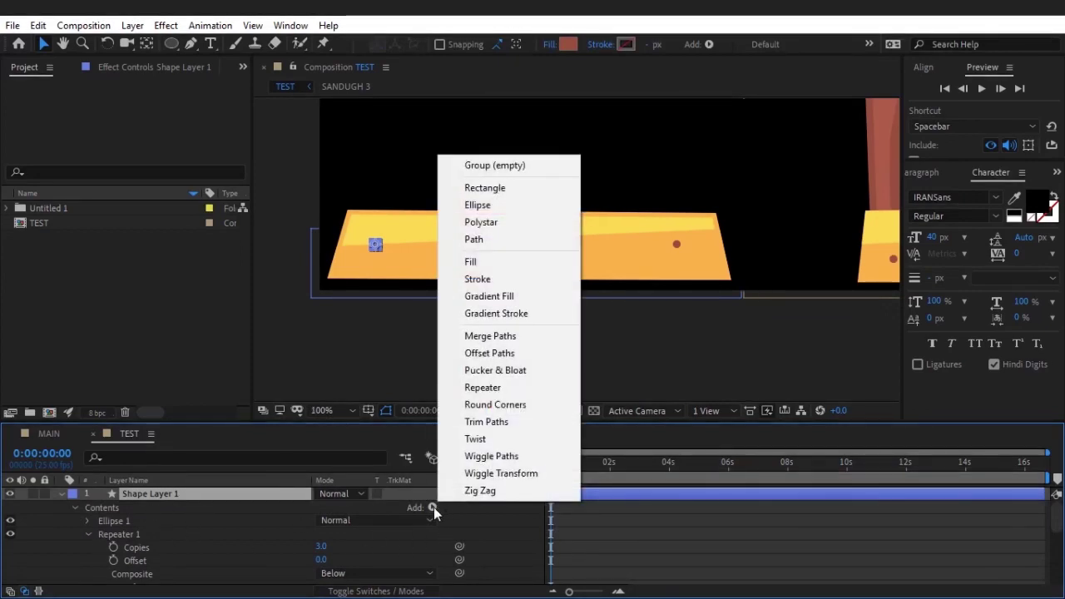
- Add a Wiggle Transform to the rivet dots, replacing a misplaced one, and preview it
left_click(498, 473)
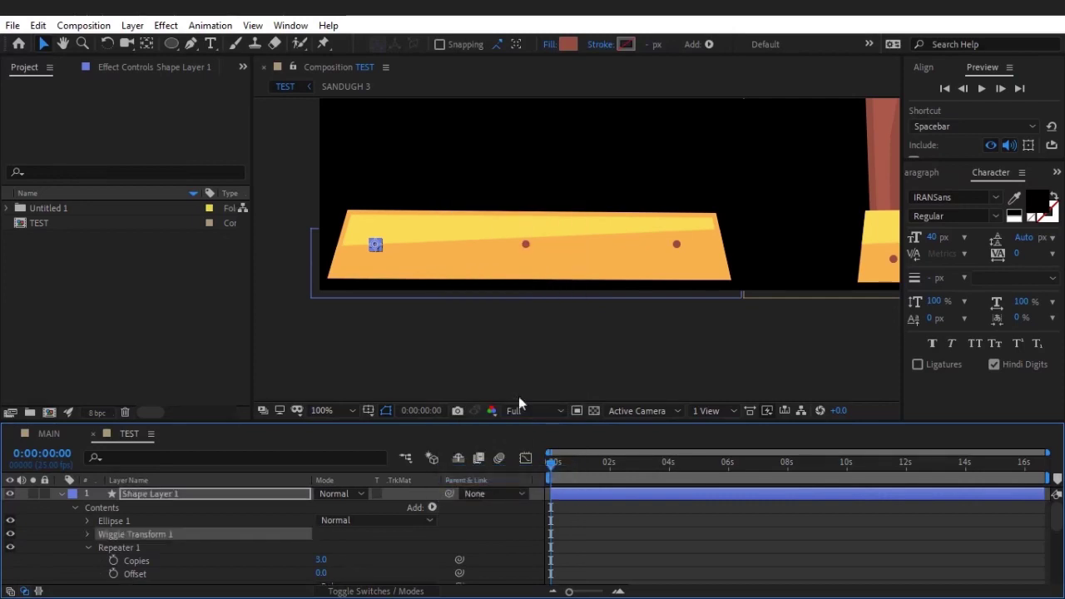
key("Delete")
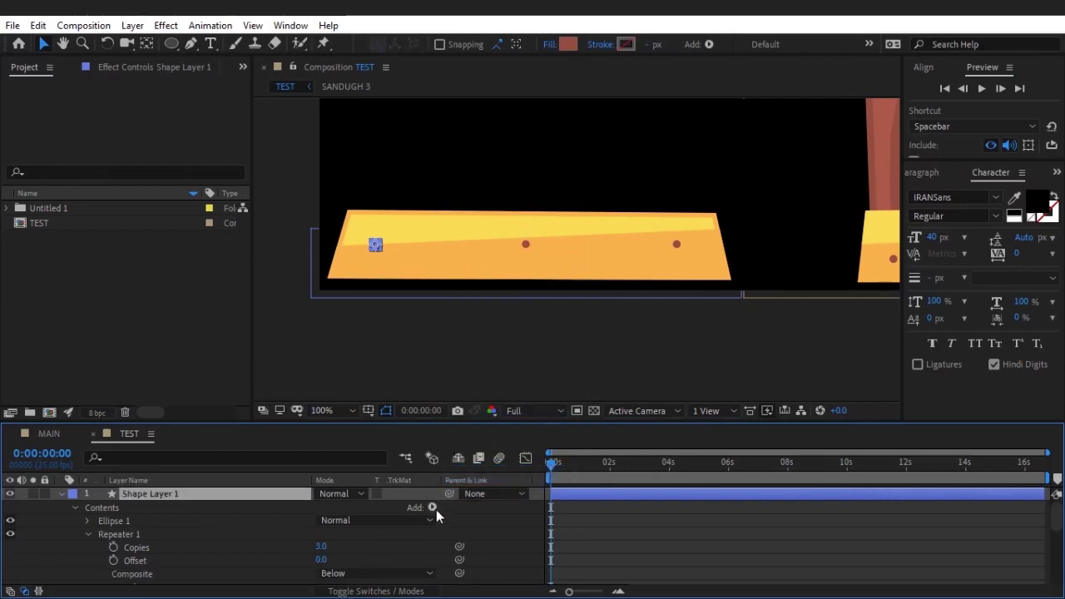
left_click(432, 507)
left_click(499, 473)
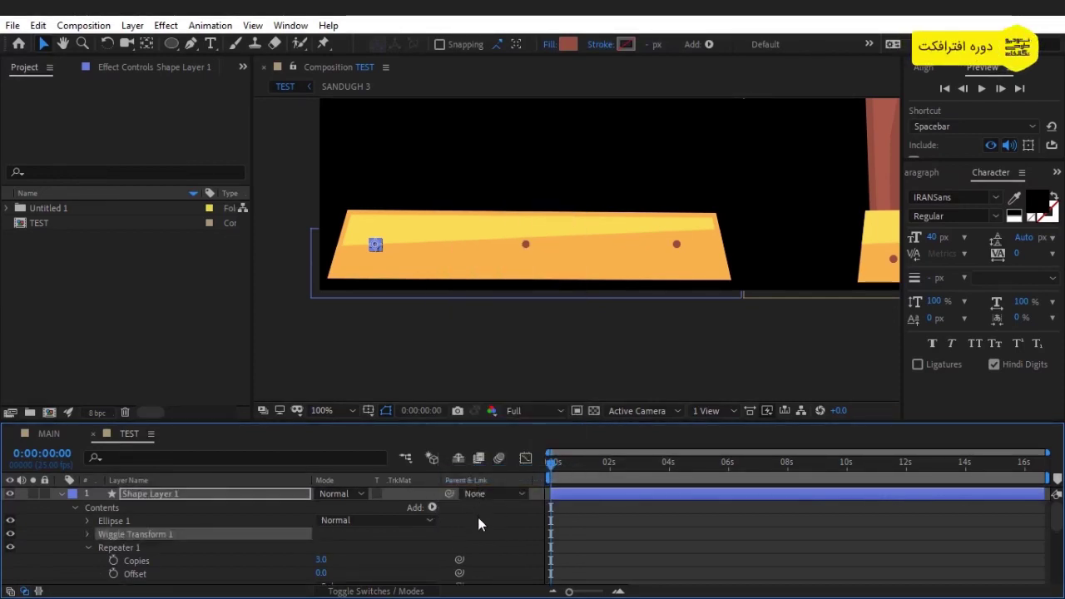
scroll(478, 516, "down", 1)
scroll(480, 513, "down", 1)
key("space")
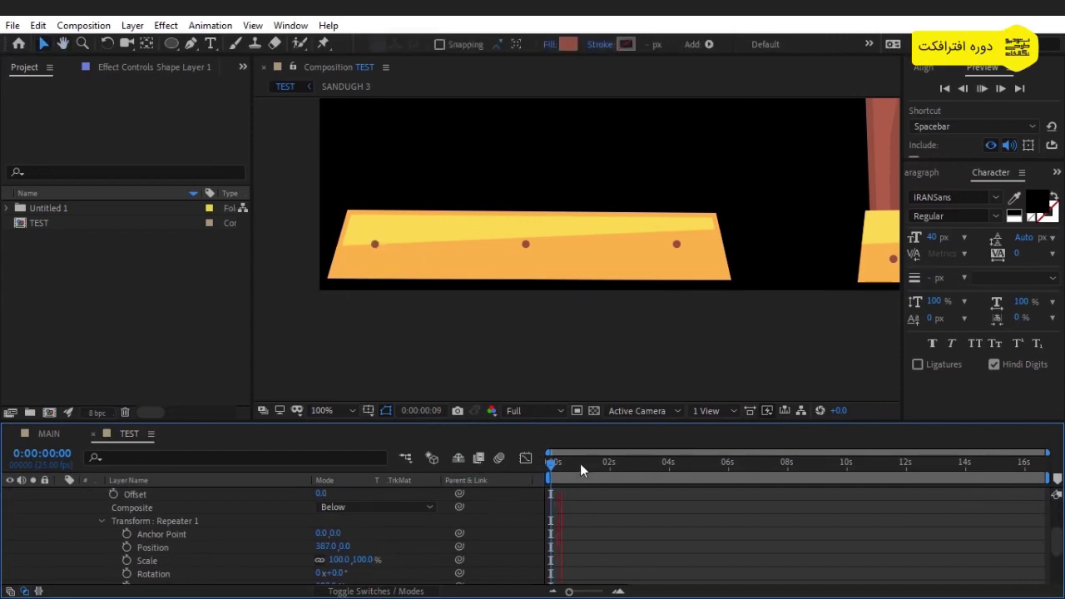
key("space")
scroll(466, 518, "down", 1)
scroll(466, 518, "up", 1)
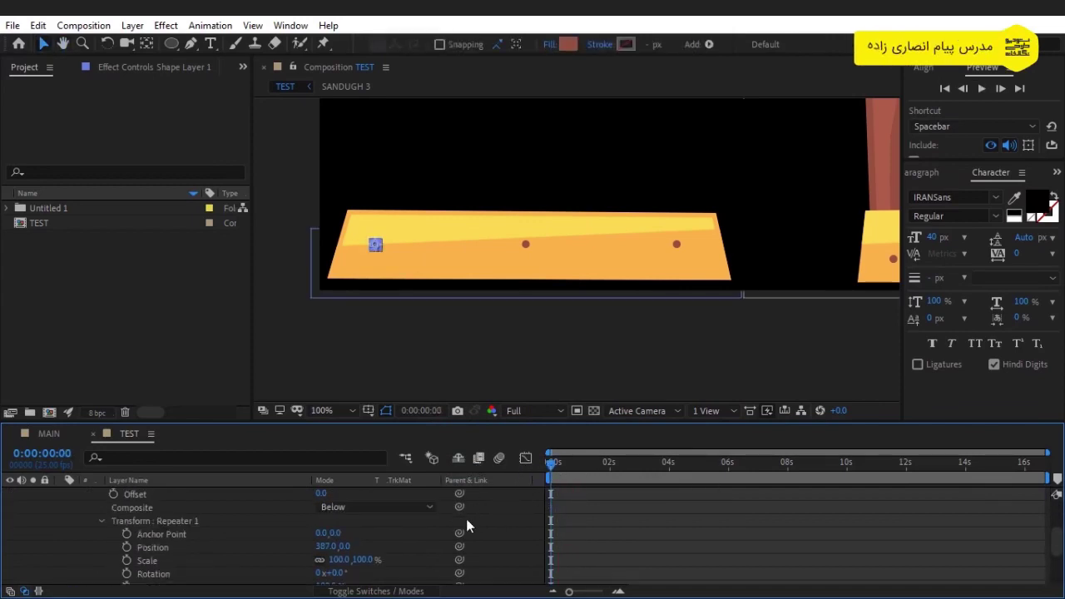
scroll(465, 521, "up", 1)
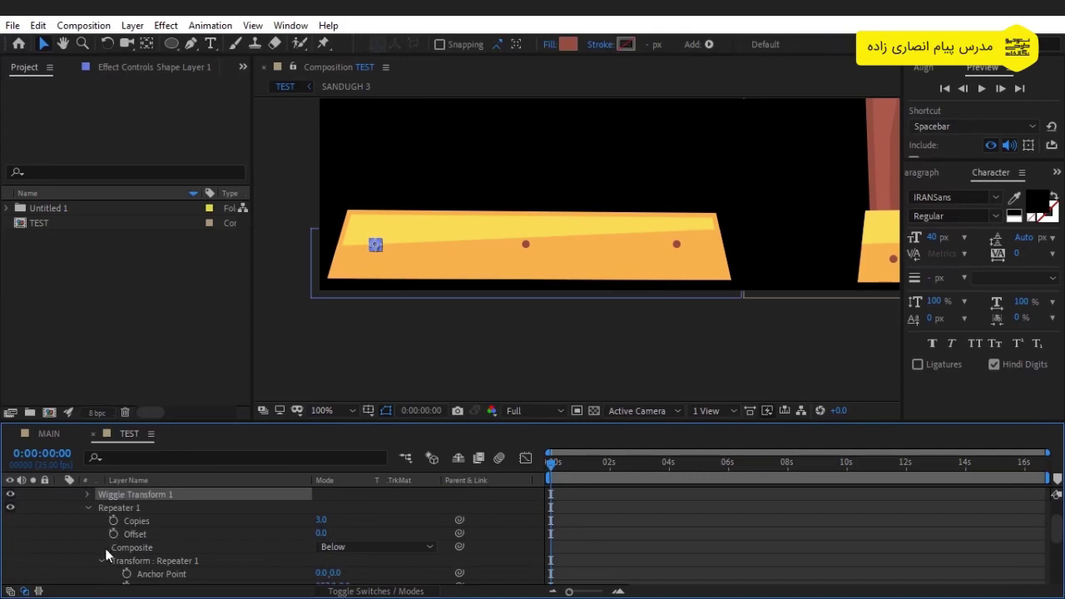
- Set the wiggle's Wiggles/Second to 1 and its transform Scale to -40%
left_click(89, 507)
left_click(86, 495)
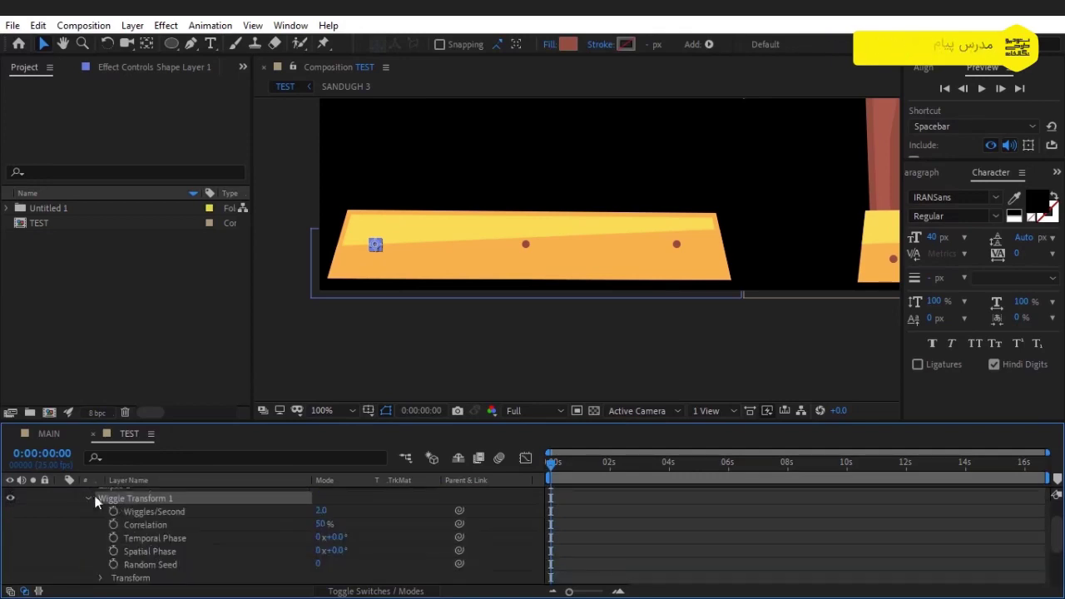
left_click(321, 511)
type("1")
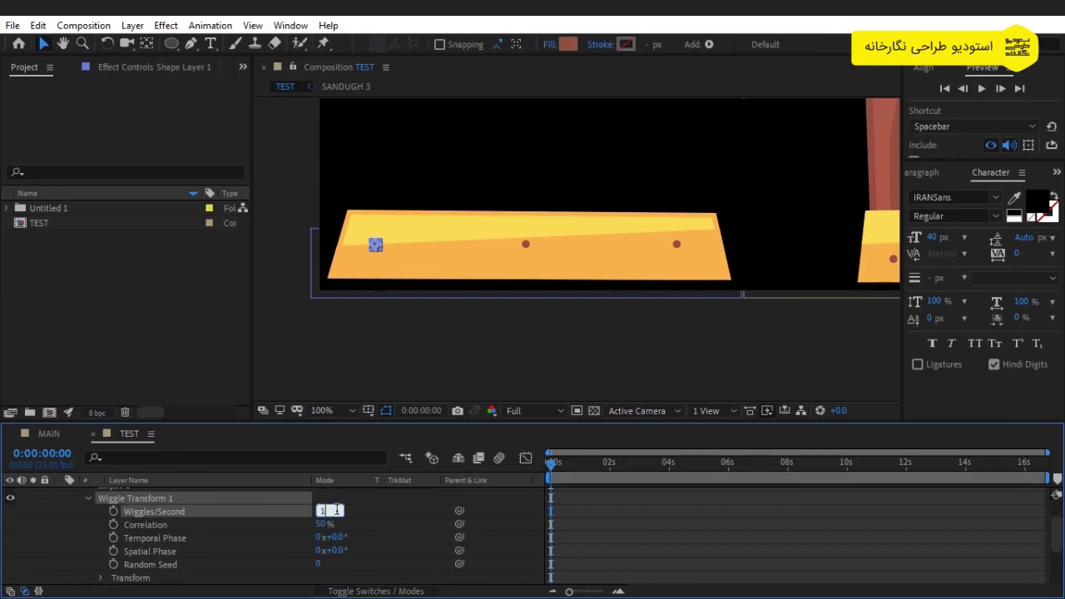
key("Return")
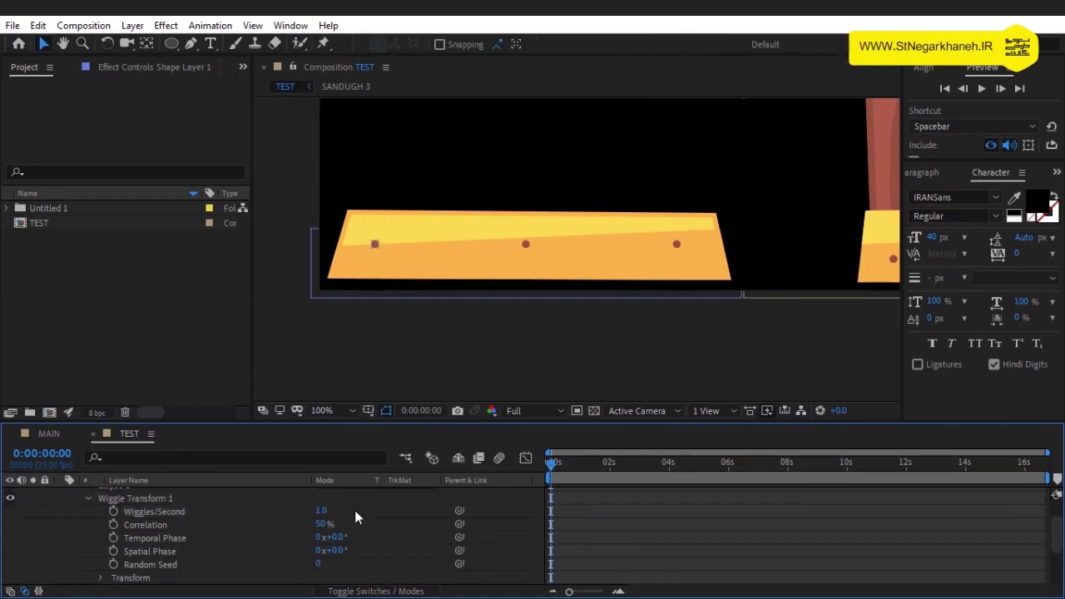
scroll(355, 510, "down", 3)
left_click(100, 538)
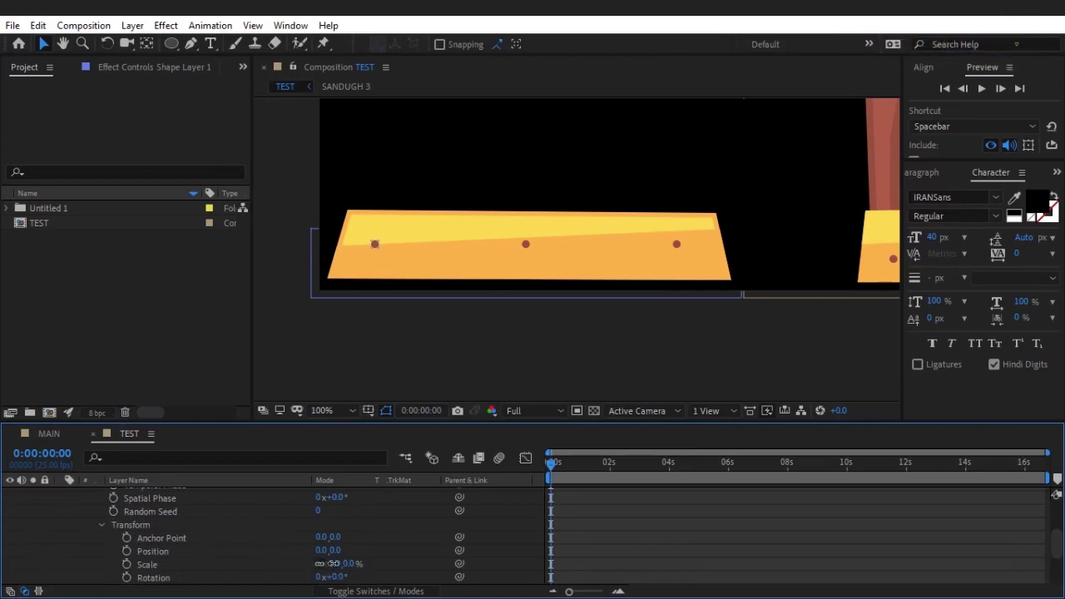
mouse_move(333, 563)
left_mouse_down()
mouse_move(417, 563)
mouse_move(294, 557)
left_mouse_up()
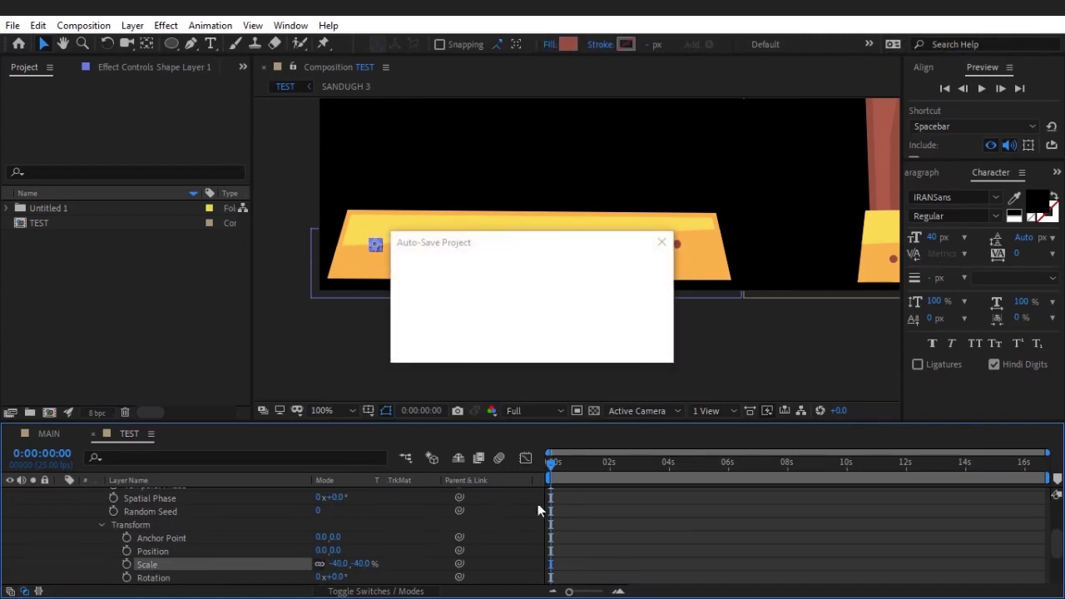
- Scrub through the timeline to check the wiggling rivet dots
left_click(590, 494)
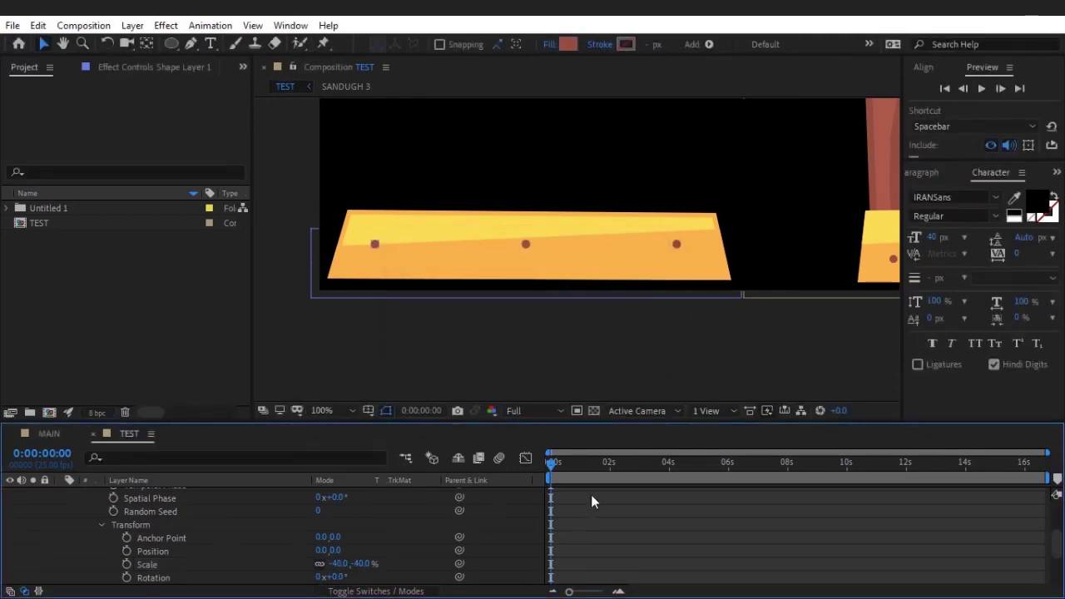
left_click_drag(574, 469, 521, 481)
scroll(416, 541, "up", 2)
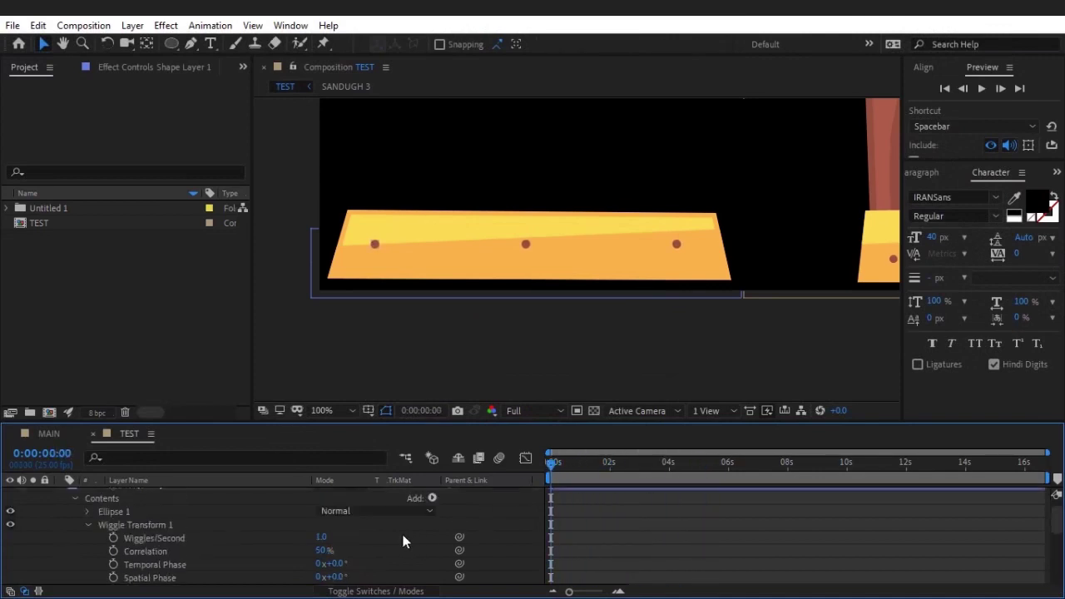
- Move Wiggle Transform 1 below Repeater 1, set Correlation to 100% and Wiggles/Second to 0
left_click_drag(133, 522, 125, 537)
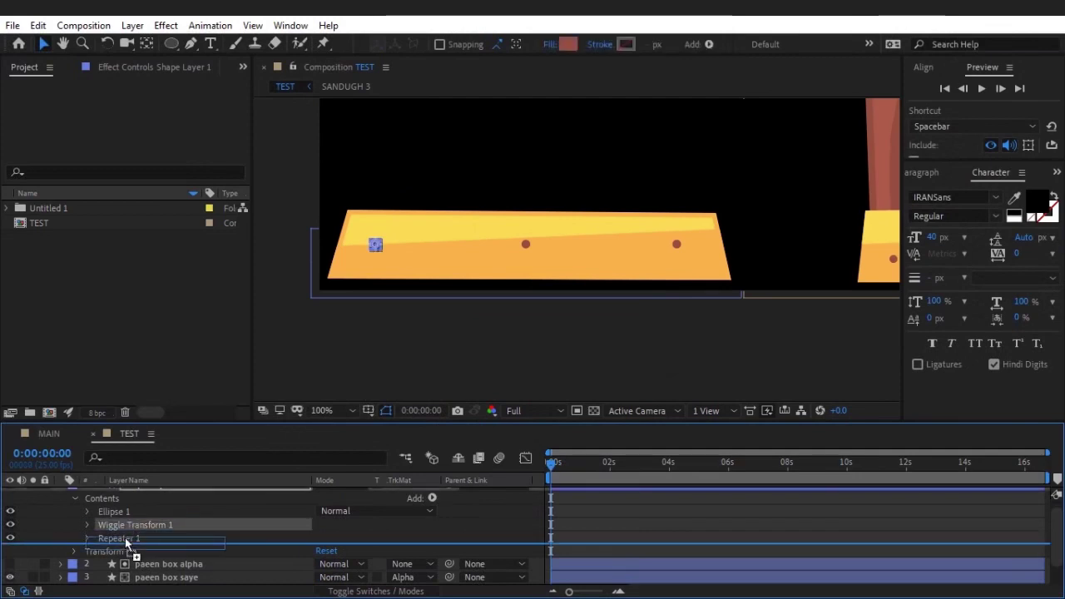
left_click(497, 524)
left_click(556, 280)
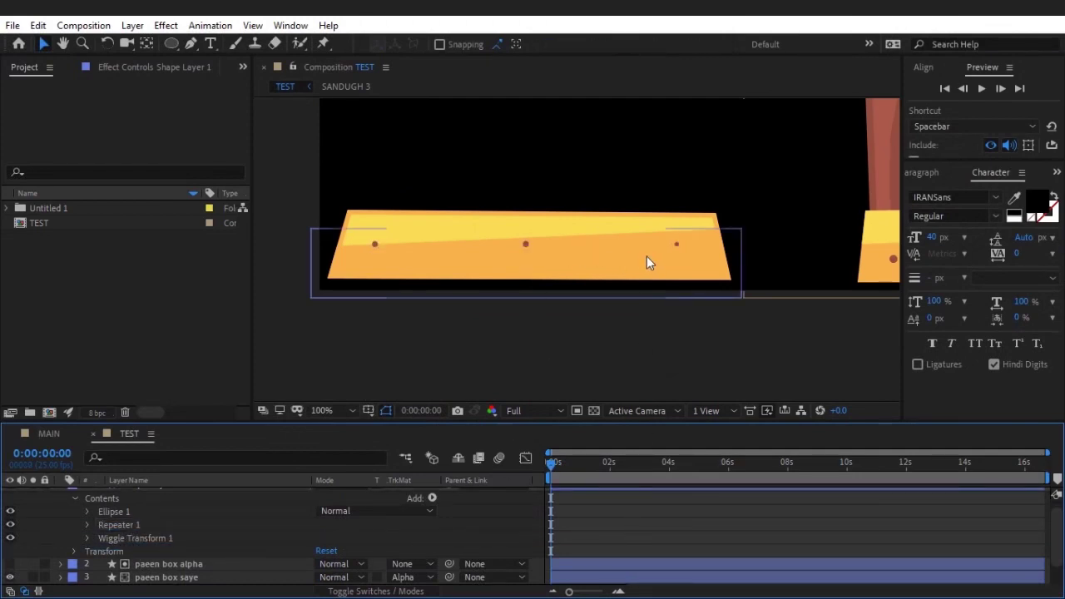
left_click(87, 536)
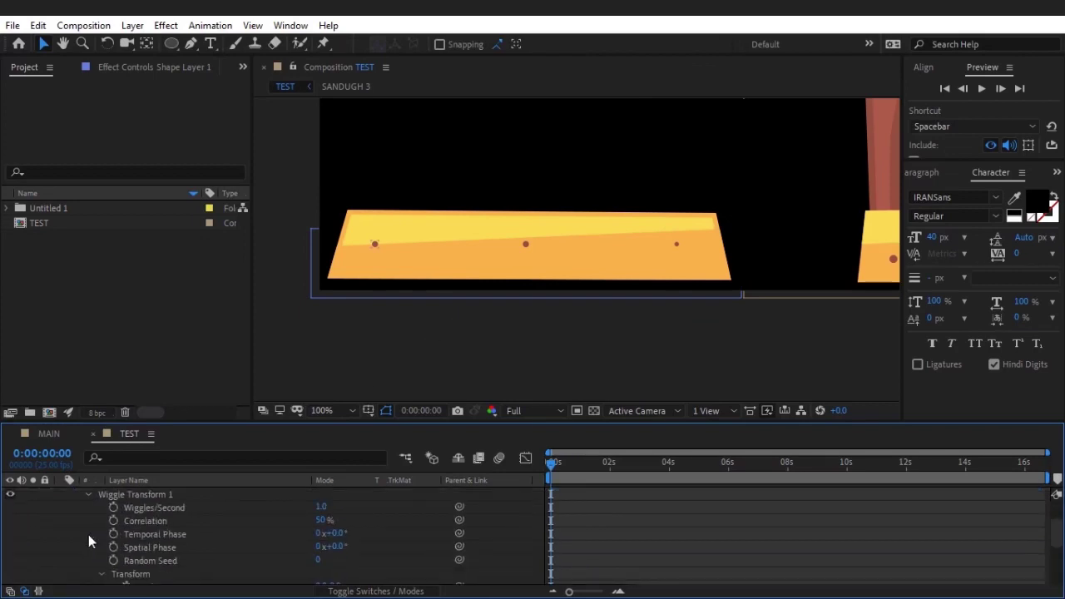
left_click_drag(326, 520, 486, 512)
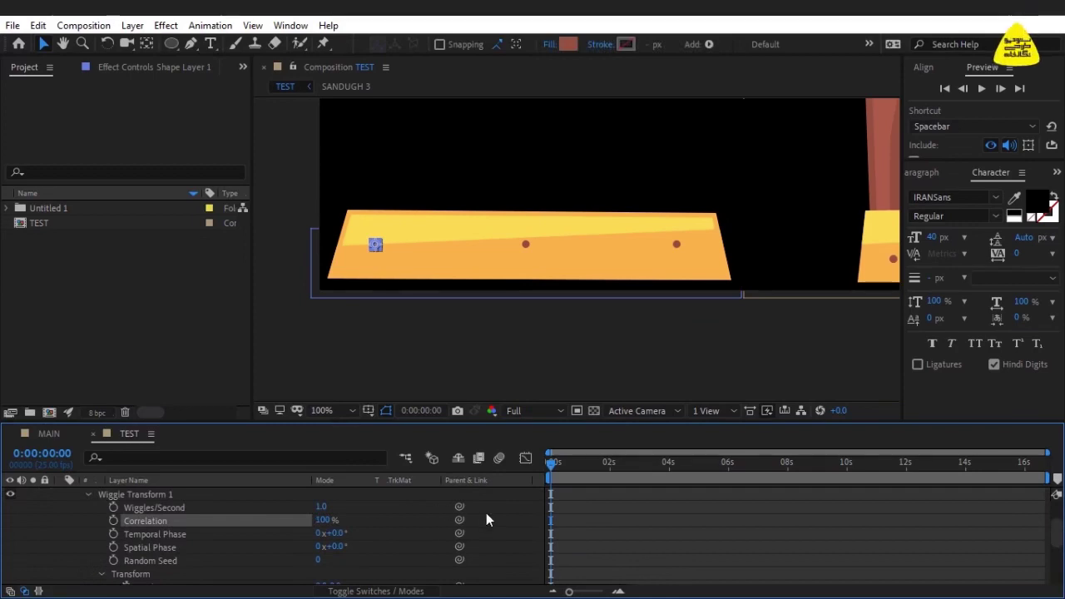
left_click(508, 514)
left_click_drag(322, 506, 362, 502)
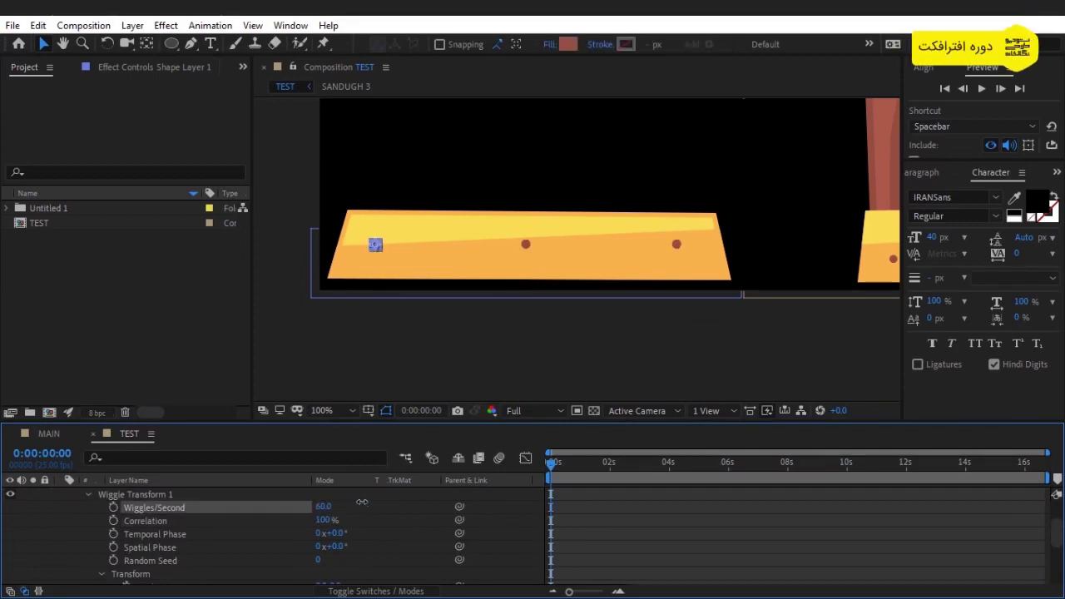
left_click(325, 507)
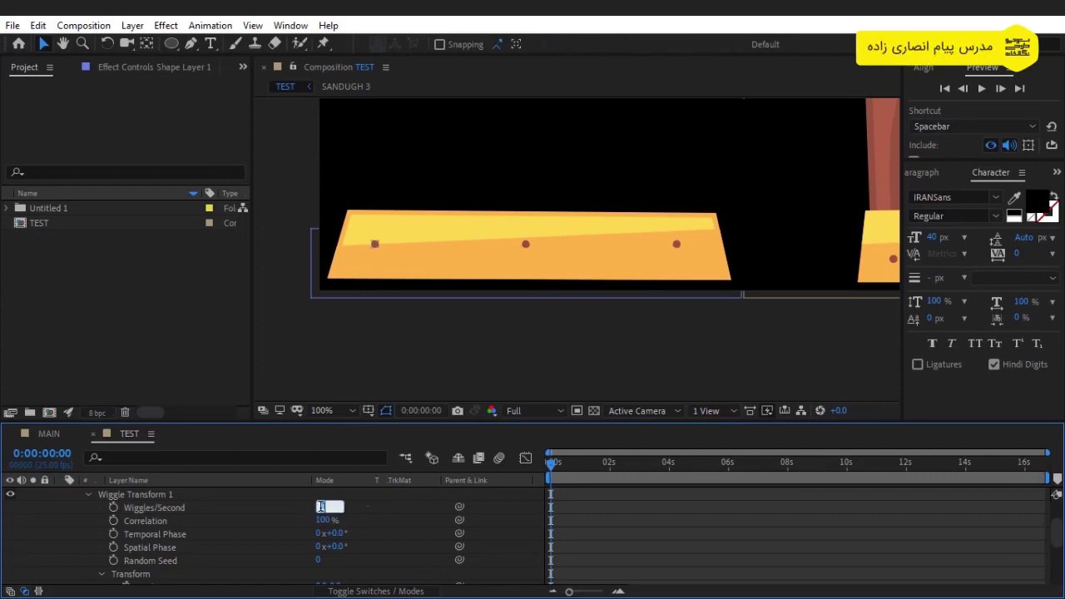
type("0")
key("Return")
- Raise the wiggle's Temporal Phase to 165°
scroll(234, 528, "up", 2)
left_click_drag(138, 534, 133, 514)
left_click(208, 506)
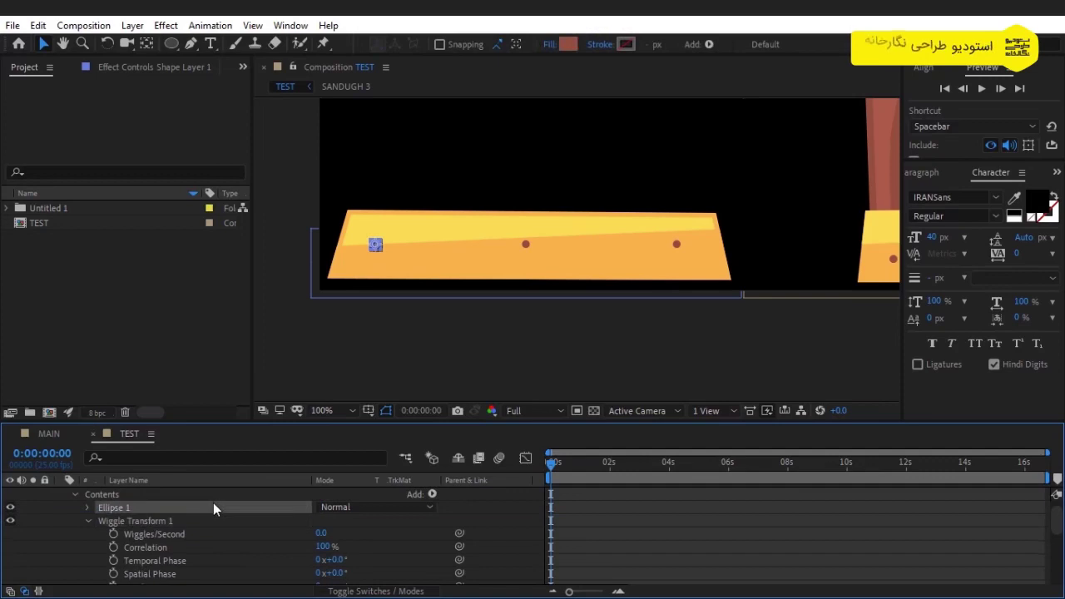
left_click(364, 533)
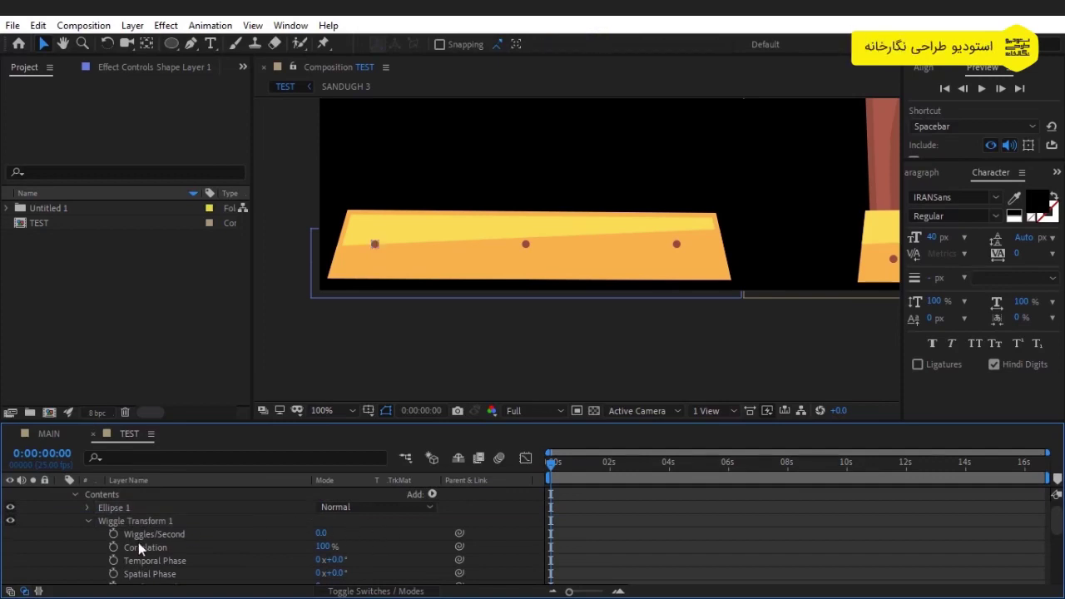
scroll(131, 544, "down", 2)
left_click_drag(337, 520, 478, 528)
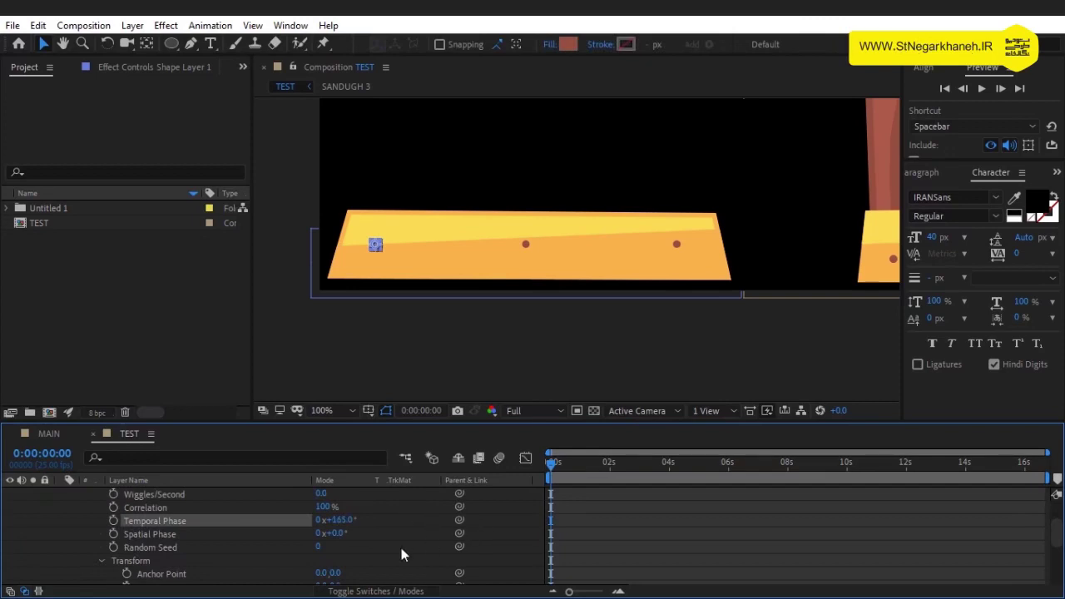
- Set the wiggle's anchor point Y to 47, keeping its Position at 0,0
scroll(401, 551, "down", 2)
mouse_move(332, 534)
left_mouse_down()
mouse_move(369, 534)
mouse_move(287, 533)
mouse_move(491, 538)
left_mouse_up()
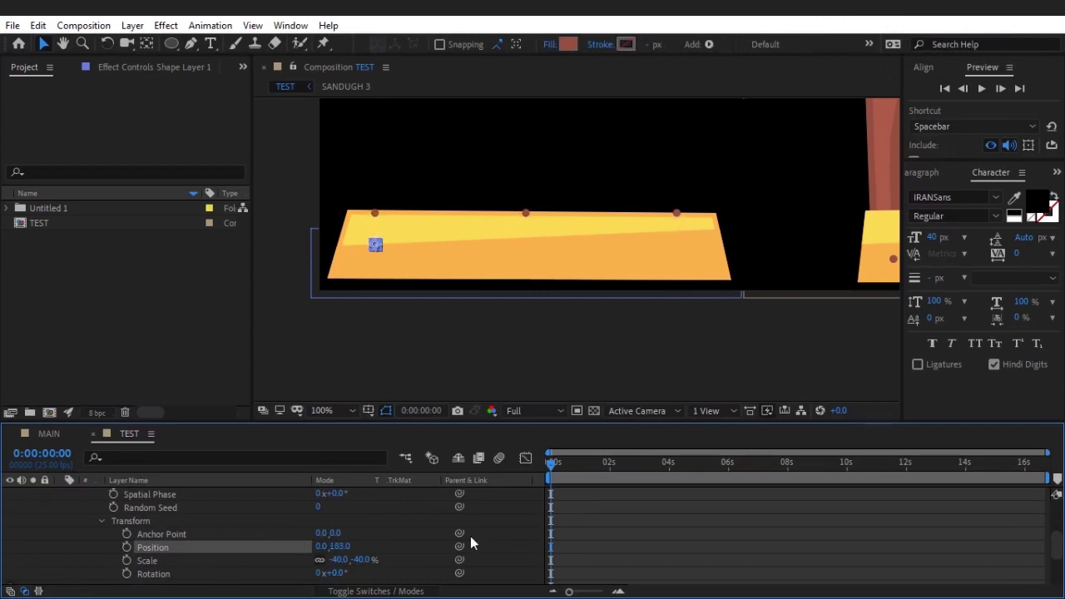
key("ctrl+z")
scroll(97, 540, "up", 2)
scroll(94, 537, "down", 2)
left_click_drag(331, 533, 373, 534)
scroll(127, 545, "up", 3)
- Move Wiggle Transform 1 back below Repeater 1 and raise Temporal Phase to 294°
left_click(88, 522)
left_click_drag(122, 517, 129, 533)
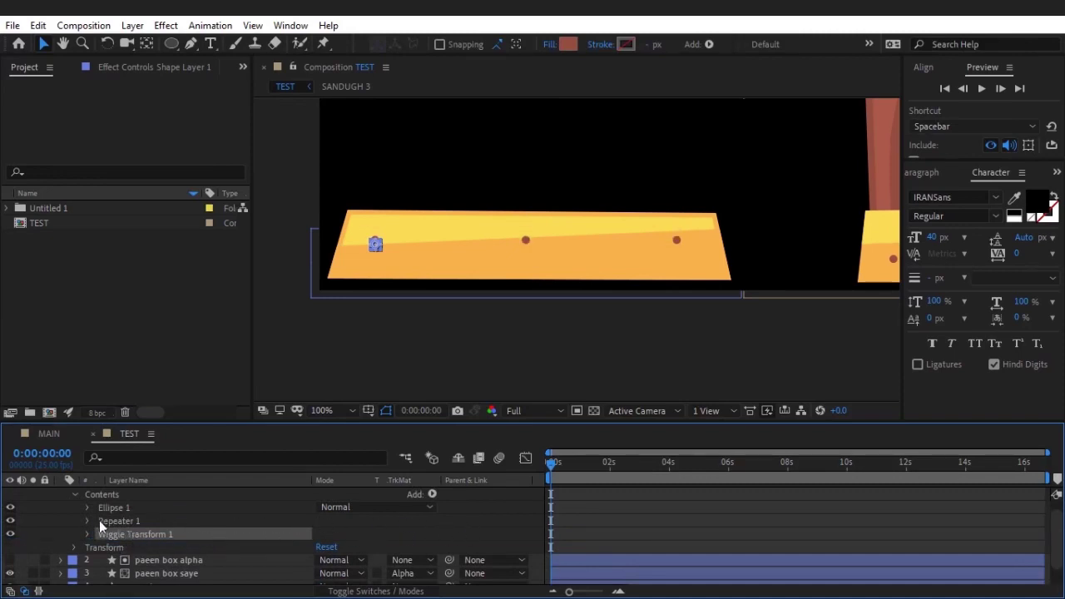
scroll(393, 540, "down", 2)
mouse_move(354, 535)
left_mouse_down()
mouse_move(572, 531)
mouse_move(441, 531)
left_mouse_up()
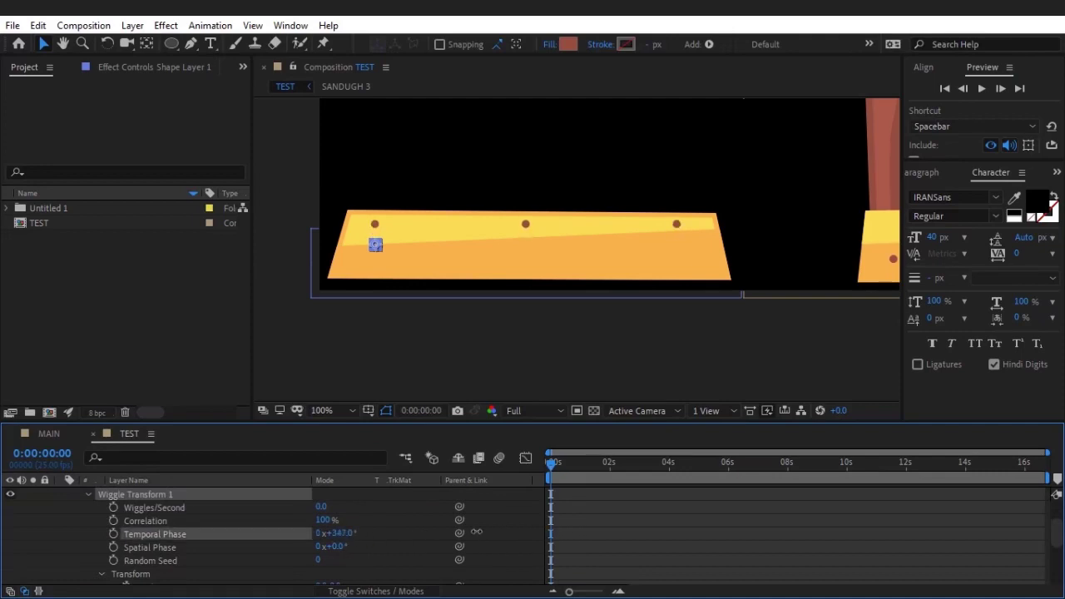
- Show the rulers and pull a horizontal guide across the orange base
key("ctrl+r")
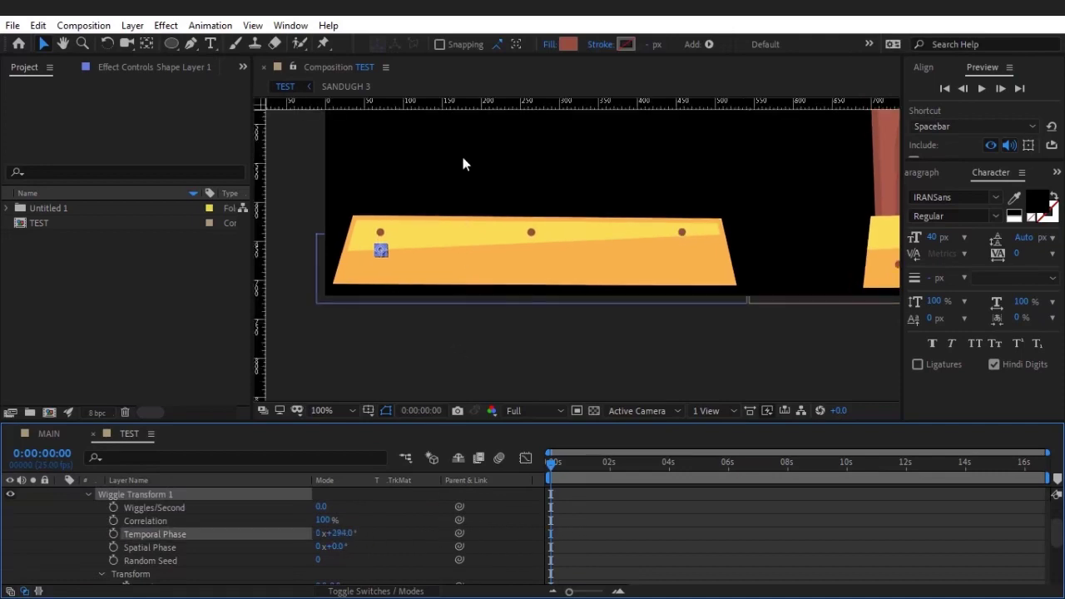
mouse_move(460, 101)
left_mouse_down()
mouse_move(461, 232)
mouse_move(461, 102)
left_mouse_up()
scroll(99, 528, "up", 2)
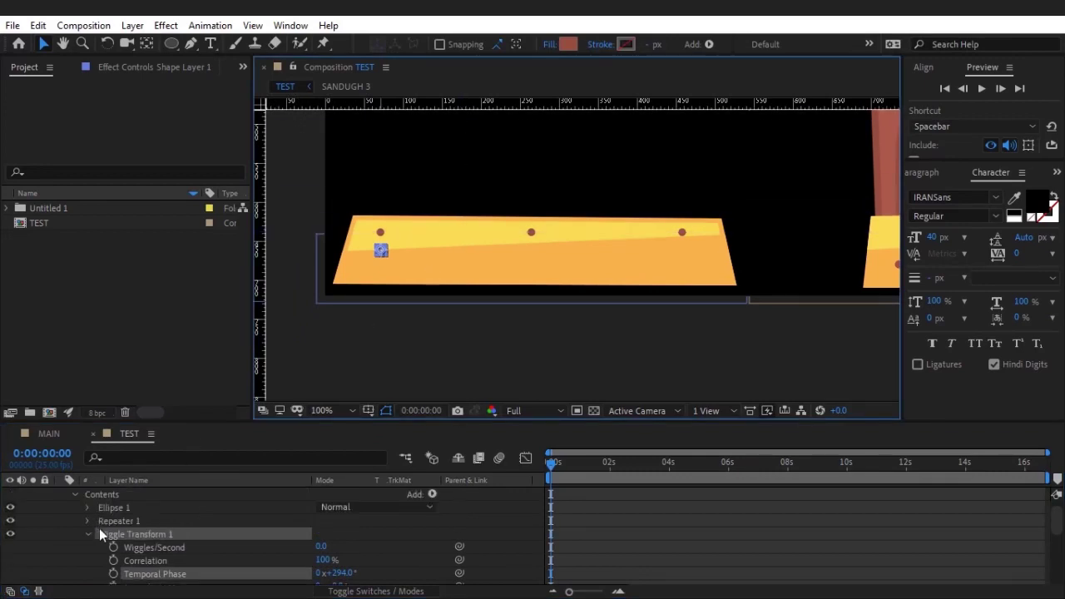
- Try a different Random Seed for the wiggle, revert it, and hide the rulers
left_click(88, 533)
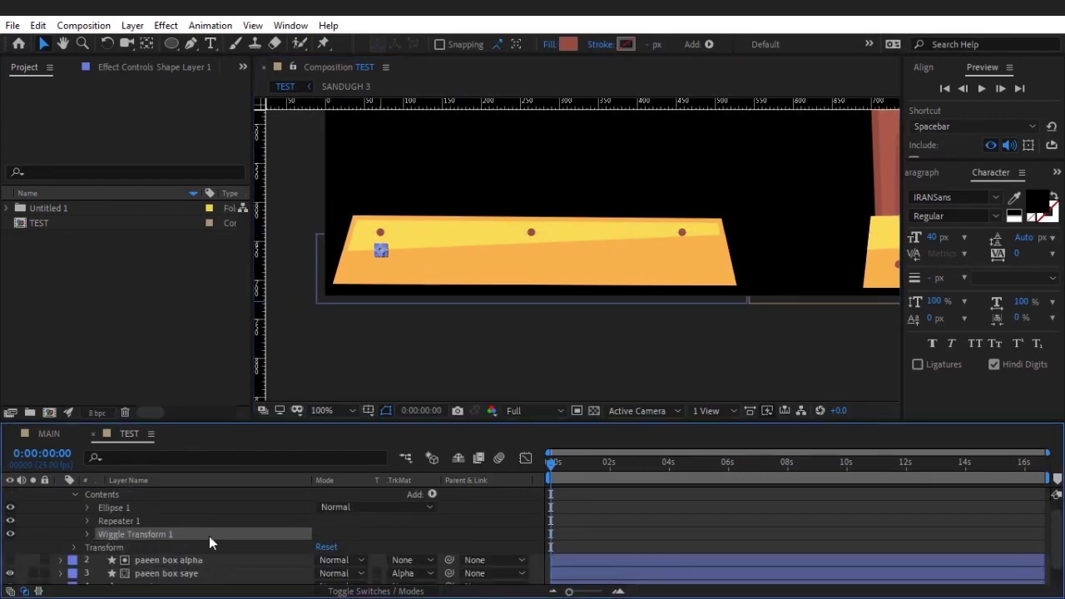
left_click(89, 534)
scroll(328, 518, "down", 2)
scroll(386, 522, "down", 2)
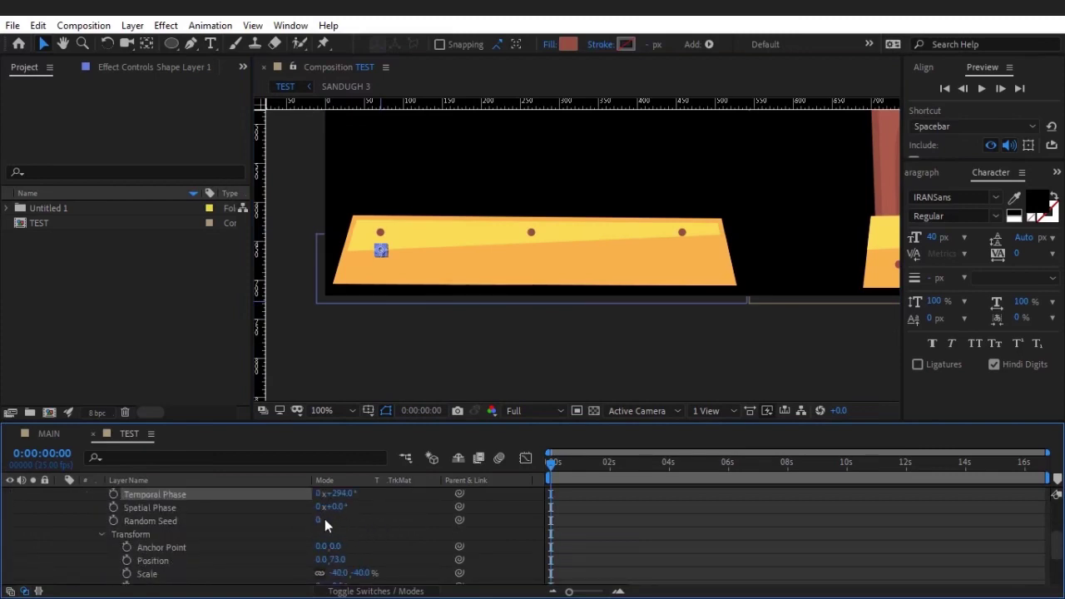
left_click_drag(318, 520, 341, 519)
key("ctrl+z")
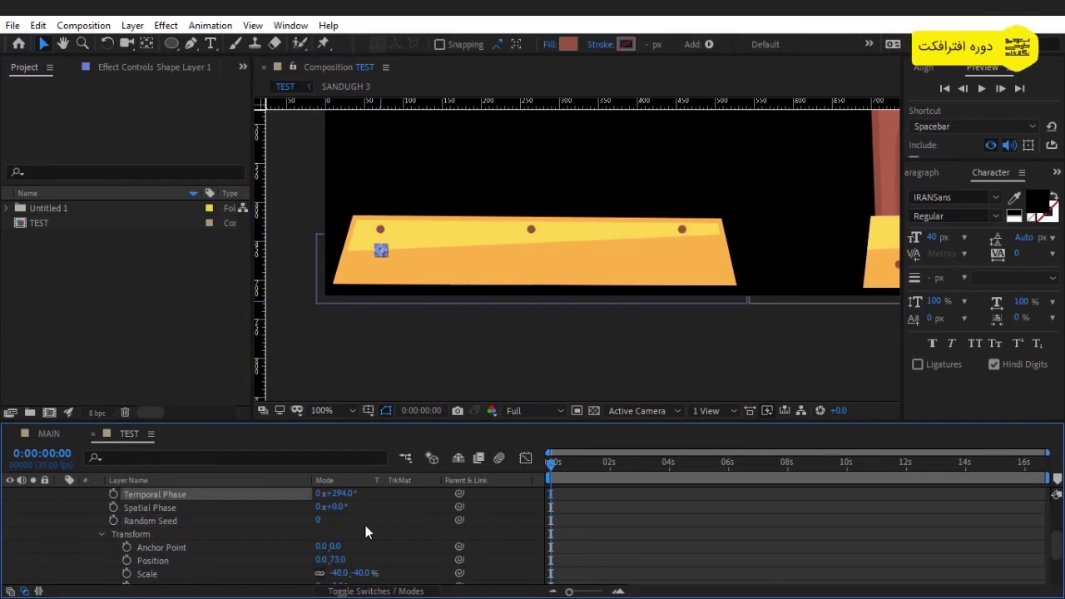
key("ctrl+r")
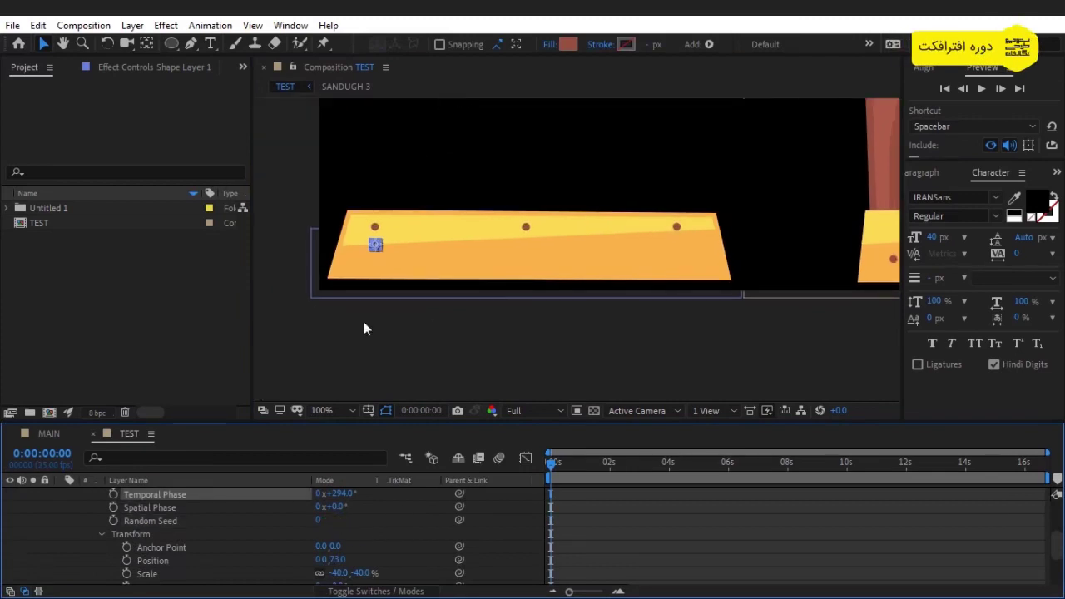
scroll(272, 563, "down", 2)
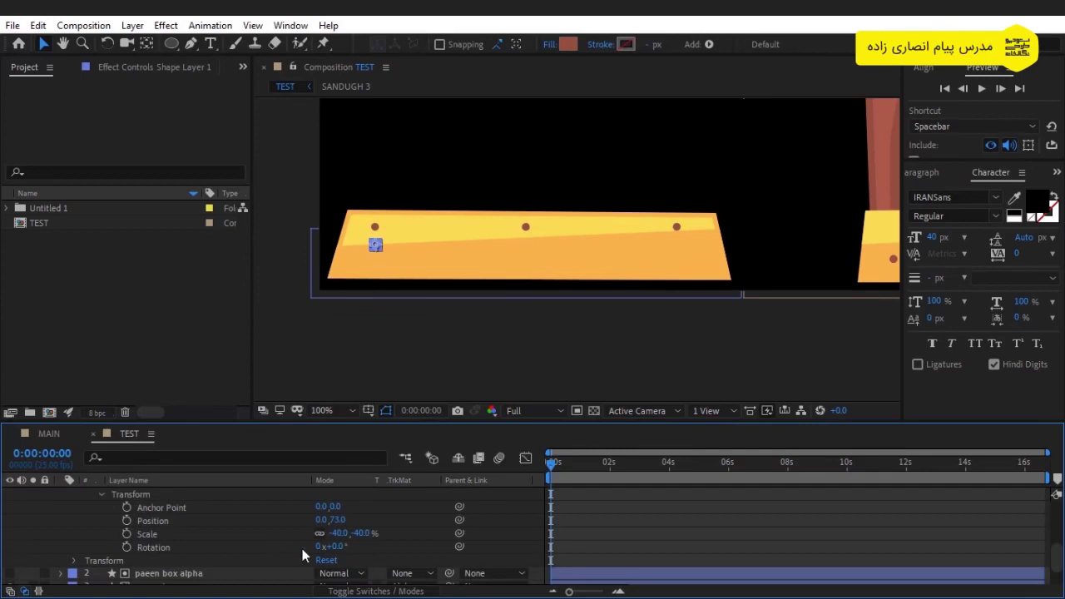
scroll(333, 526, "up", 3)
scroll(161, 543, "up", 2)
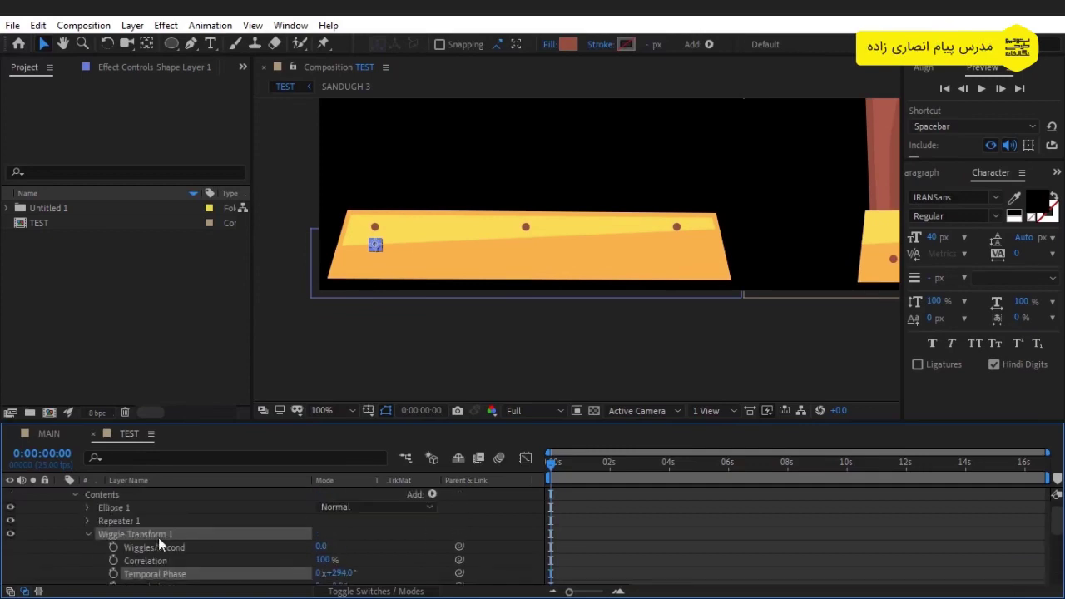
- Delete Wiggle Transform 1 and zoom the viewer out to 50% on the whole chest
key("Delete")
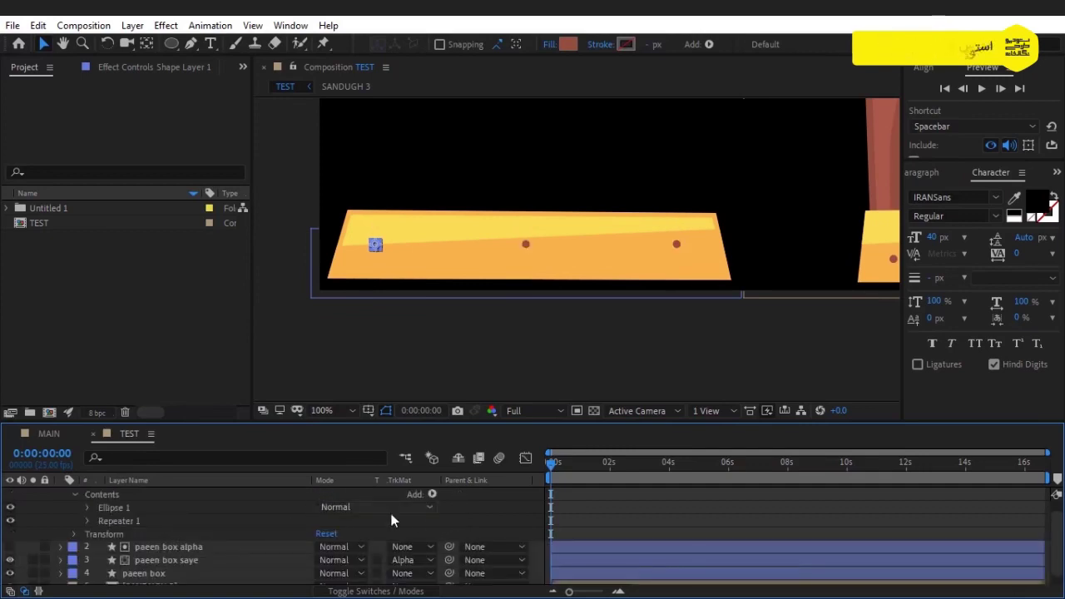
key("comma")
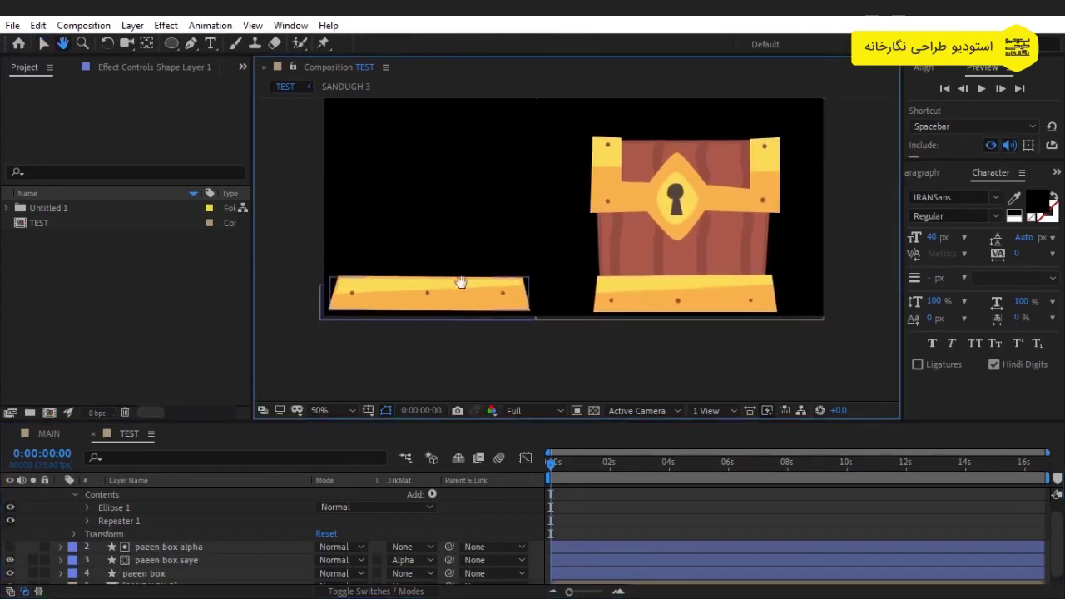
scroll(10, 514, "up", 1)
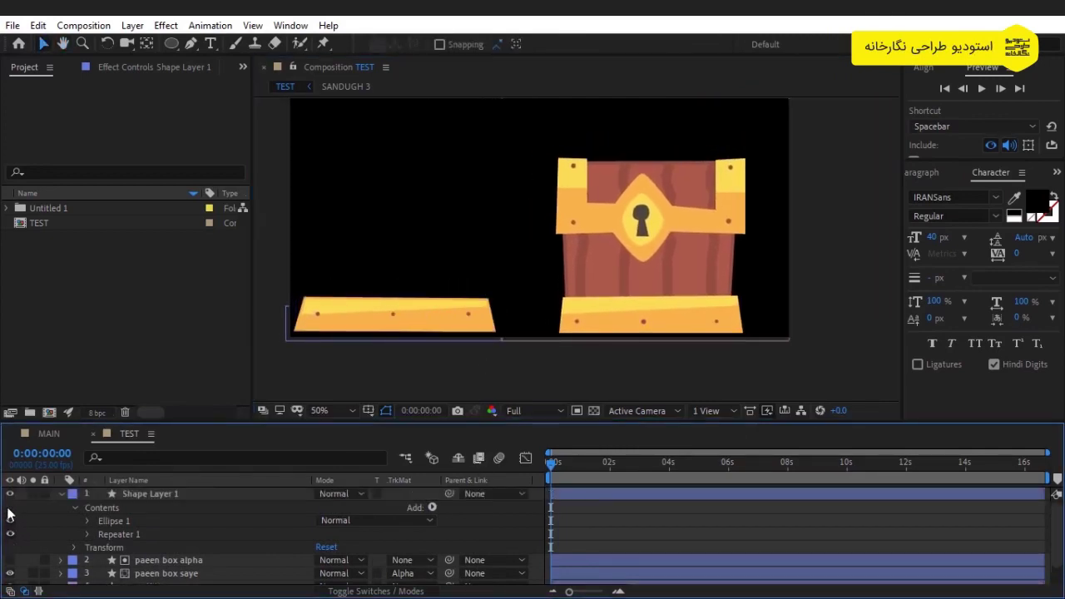
left_click(58, 493)
- Rename the rivet shape layer to 'Noghte paeen box'
left_click(122, 496)
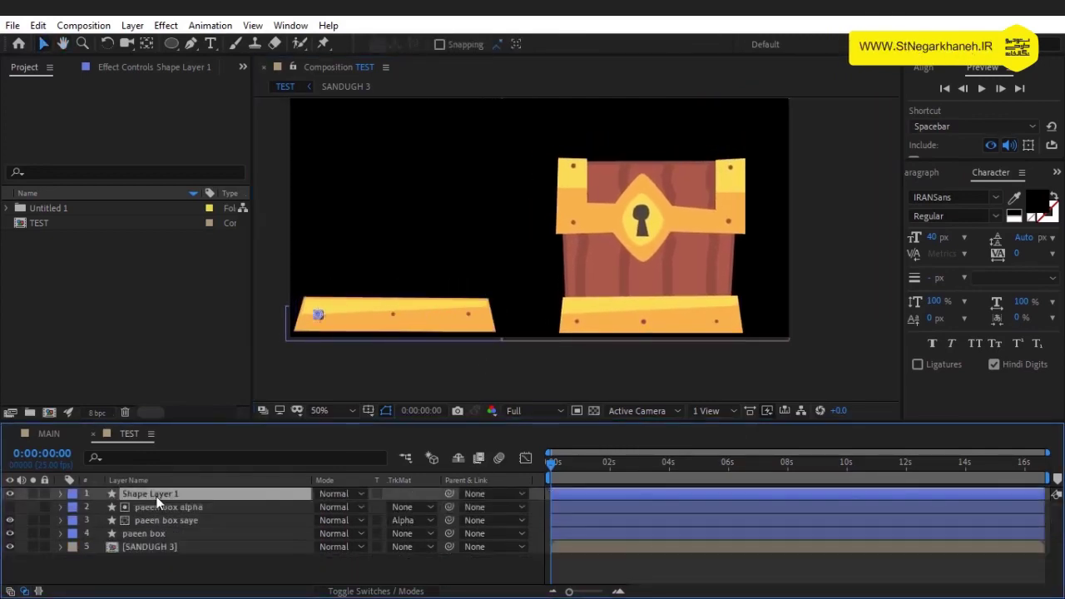
key("Return")
type("Nog")
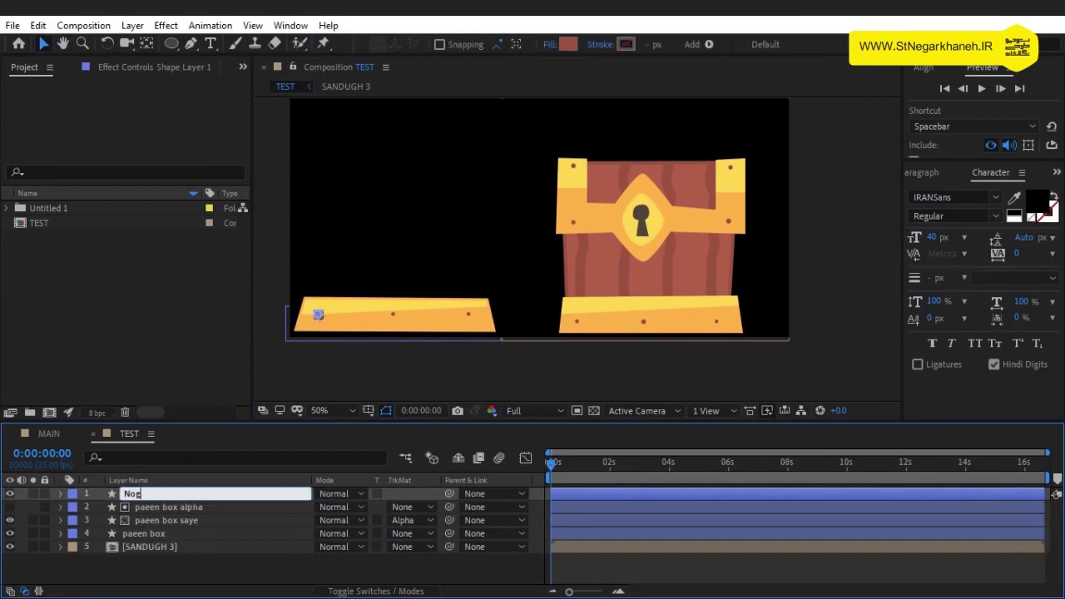
type("hte paeen box")
key("Return")
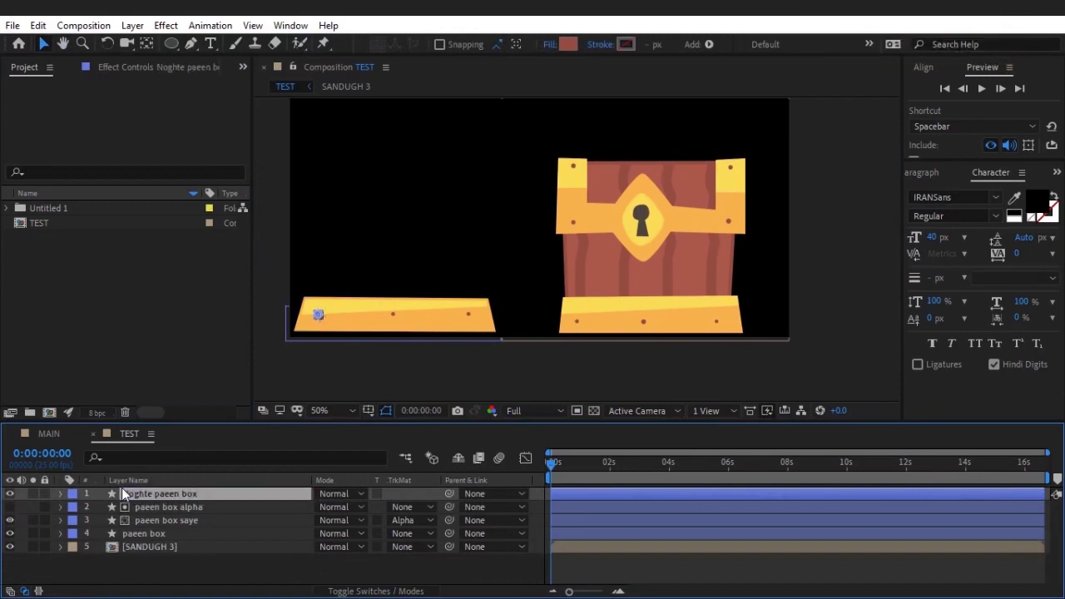
left_click(198, 574)
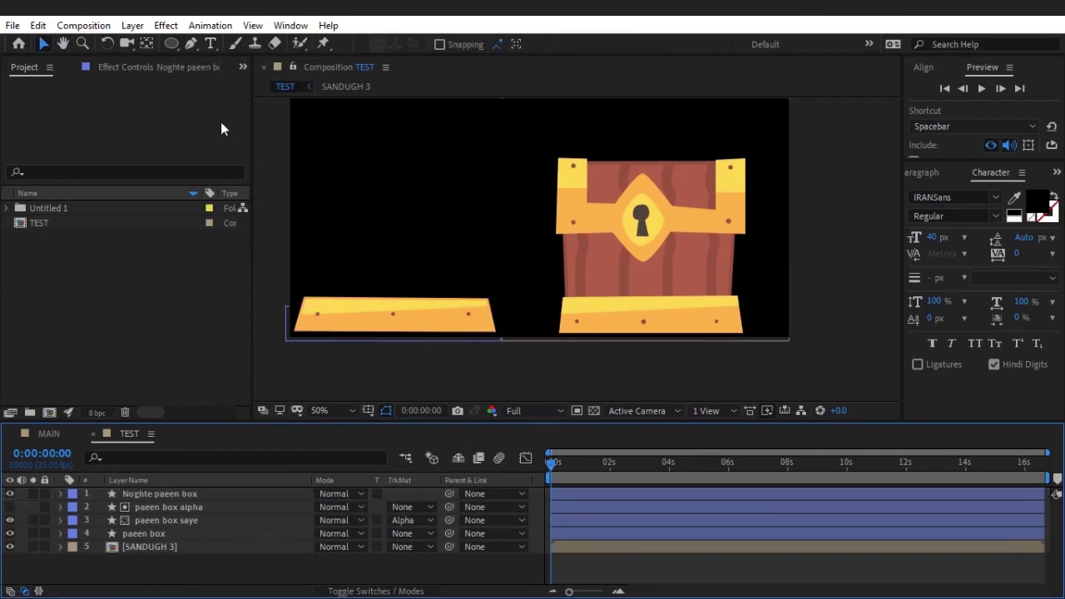
left_click(190, 43)
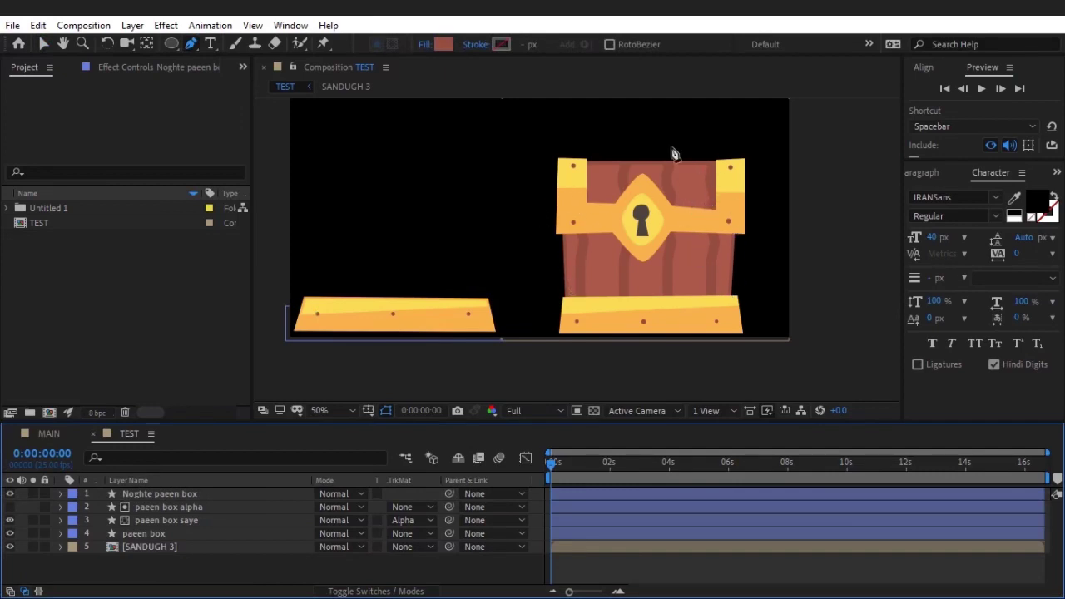
- Place the panel's top-right and top-left corners with the Pen tool above the orange base
left_click(487, 304)
left_click(489, 201)
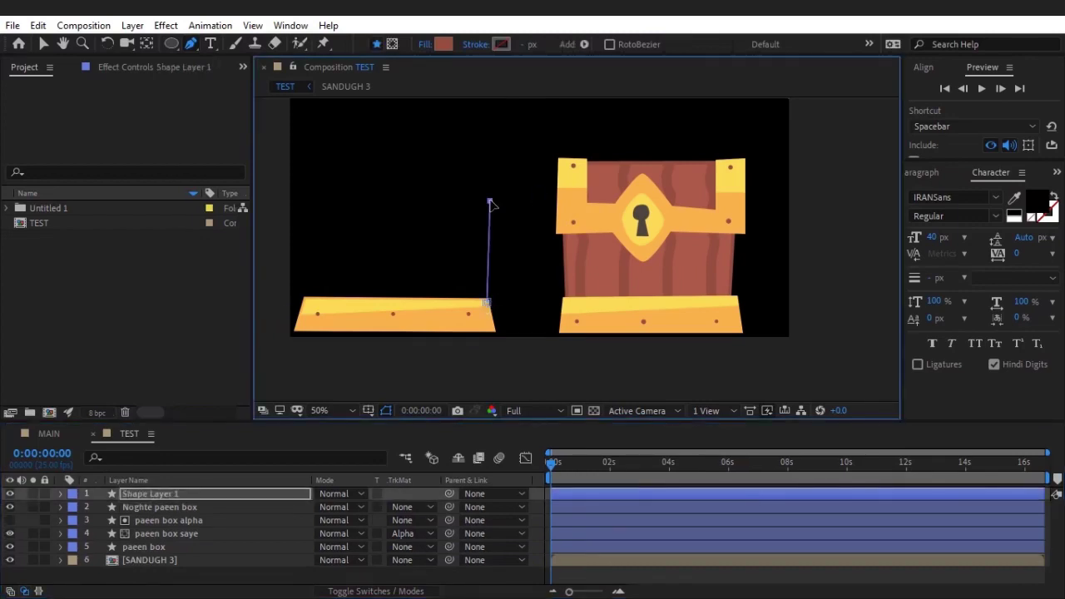
left_click(308, 201)
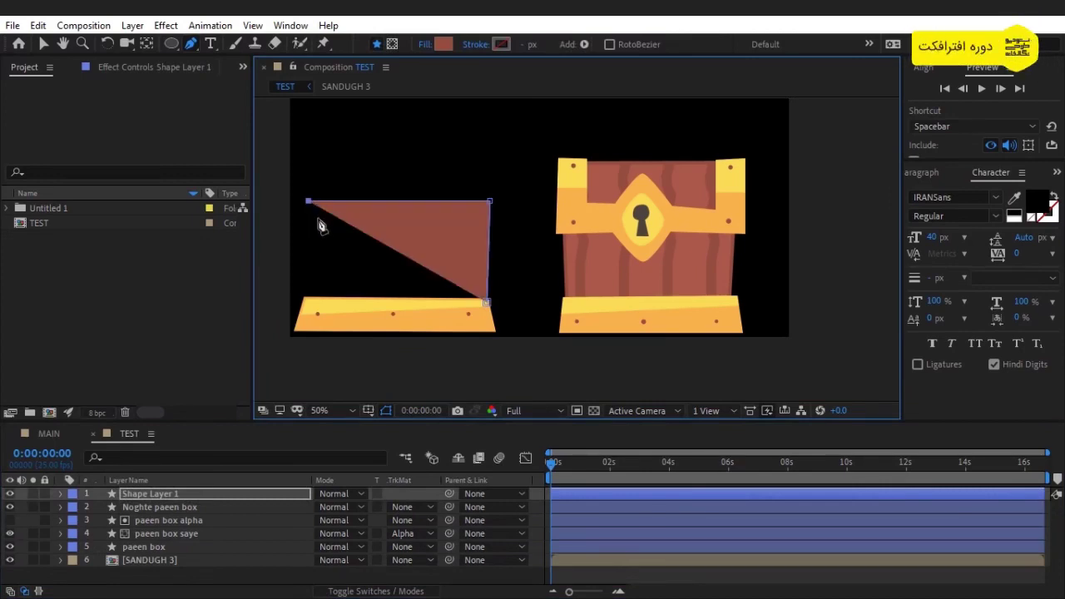
key("ctrl+z")
left_click(327, 202)
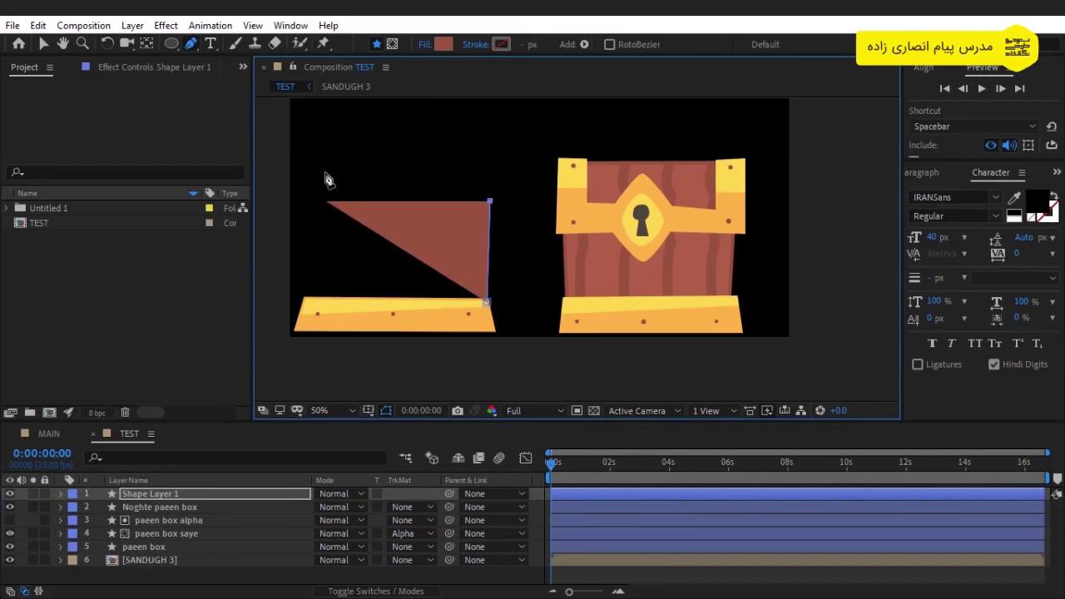
key("ctrl+z")
left_click(324, 172)
key("ctrl+z")
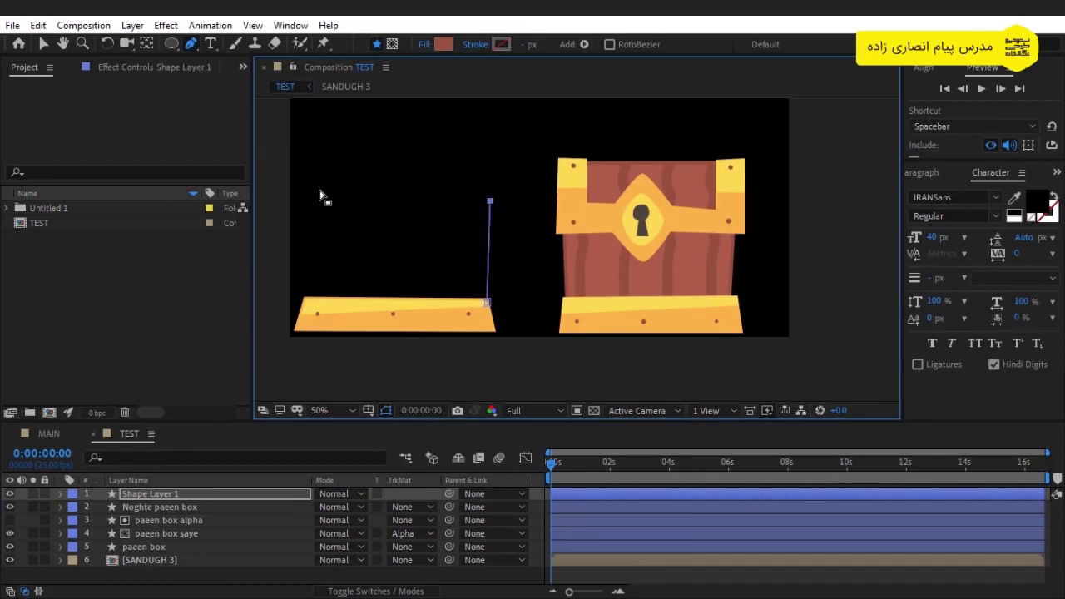
left_click(308, 199)
key("ctrl+z")
left_click(308, 200)
key("ctrl+z")
left_click(308, 201)
- Close the four-sided panel on the base and stack its layer beneath the base layers
left_click(305, 301)
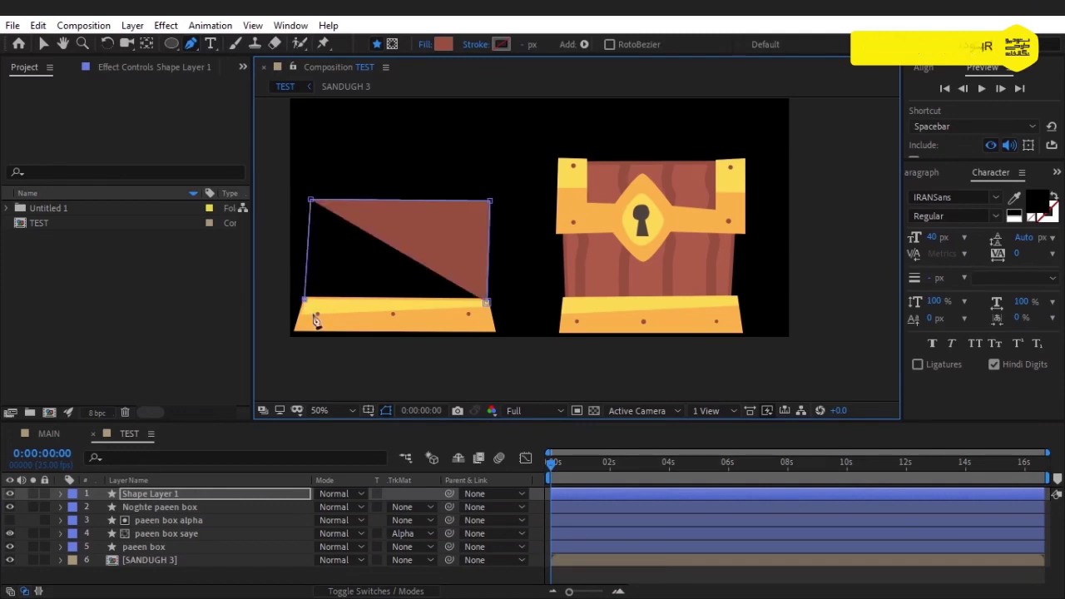
left_click(487, 302)
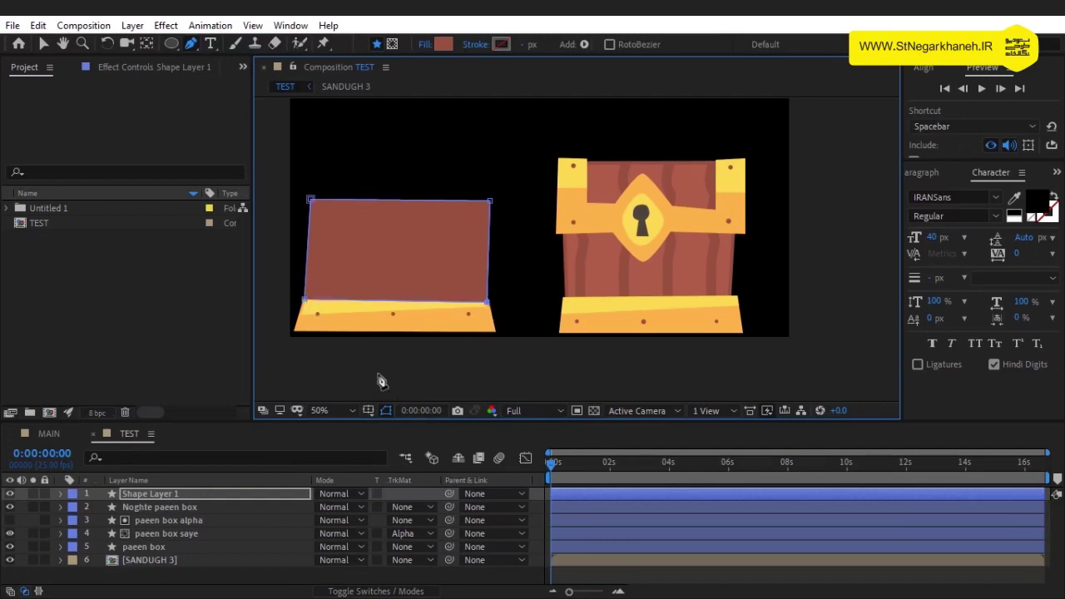
left_click_drag(184, 494, 178, 554)
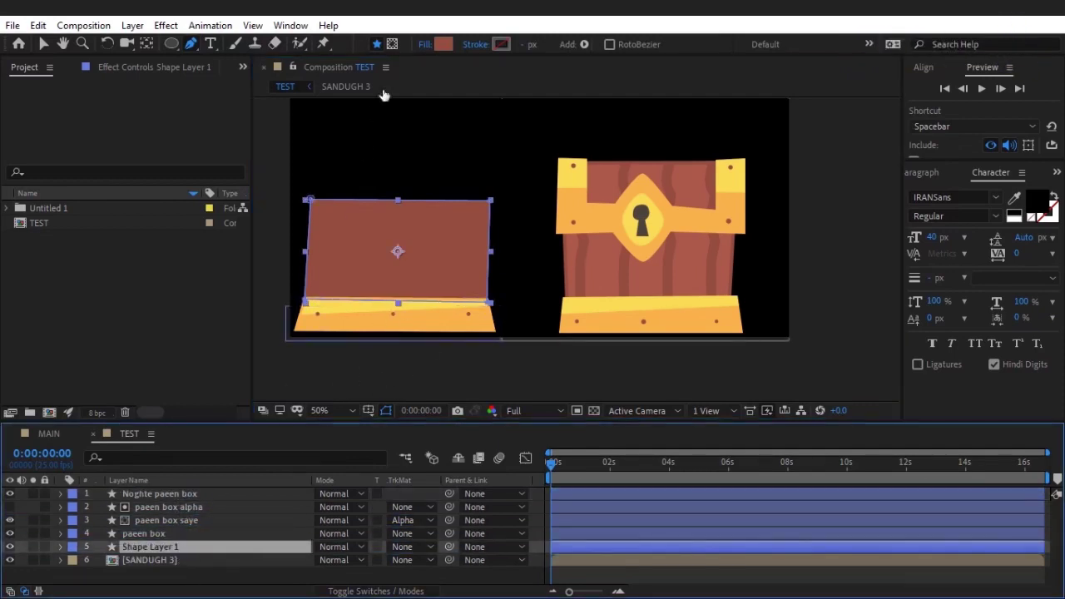
left_click(443, 44)
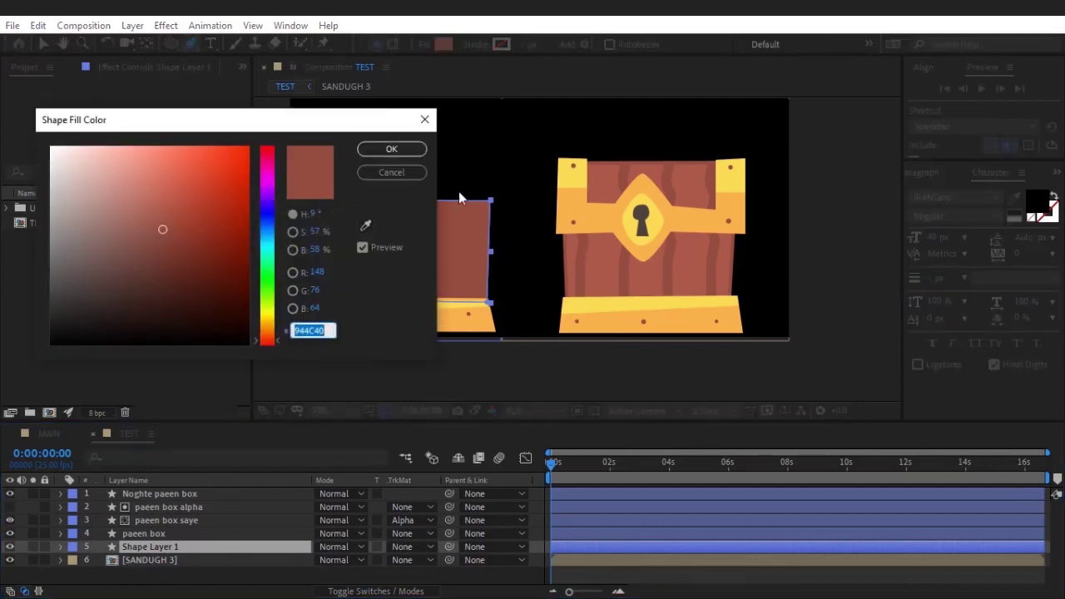
- Fill the panel with the lighter brown sampled from the chest body
left_click(364, 224)
left_click(591, 258)
left_click(391, 150)
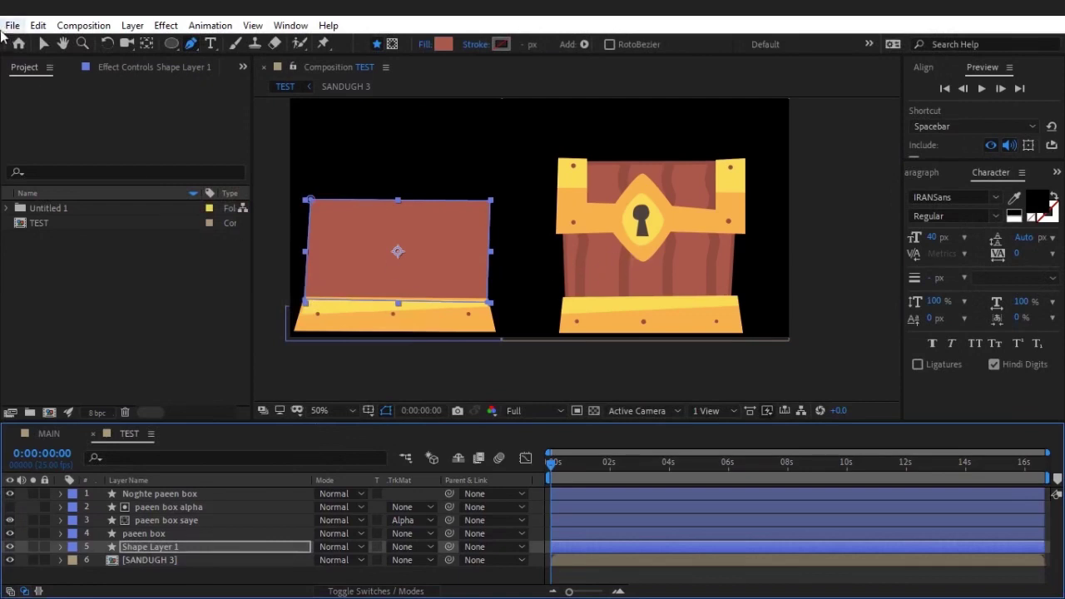
- Rename the panel layer 'badane box' and duplicate it as 'badane box 2'
left_click(43, 45)
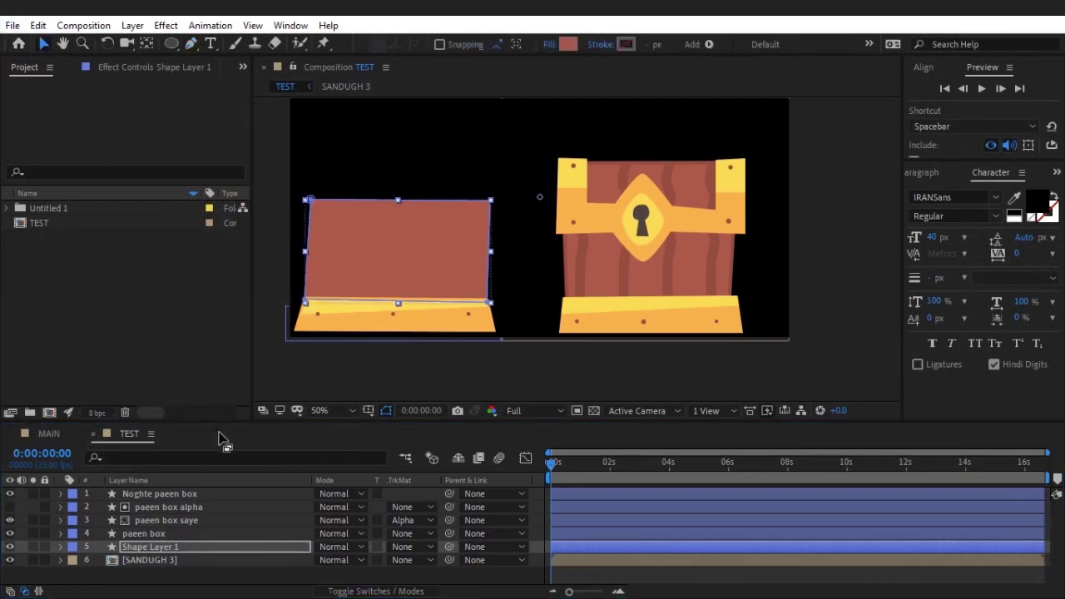
left_click(170, 553)
key("Return")
type("badane box")
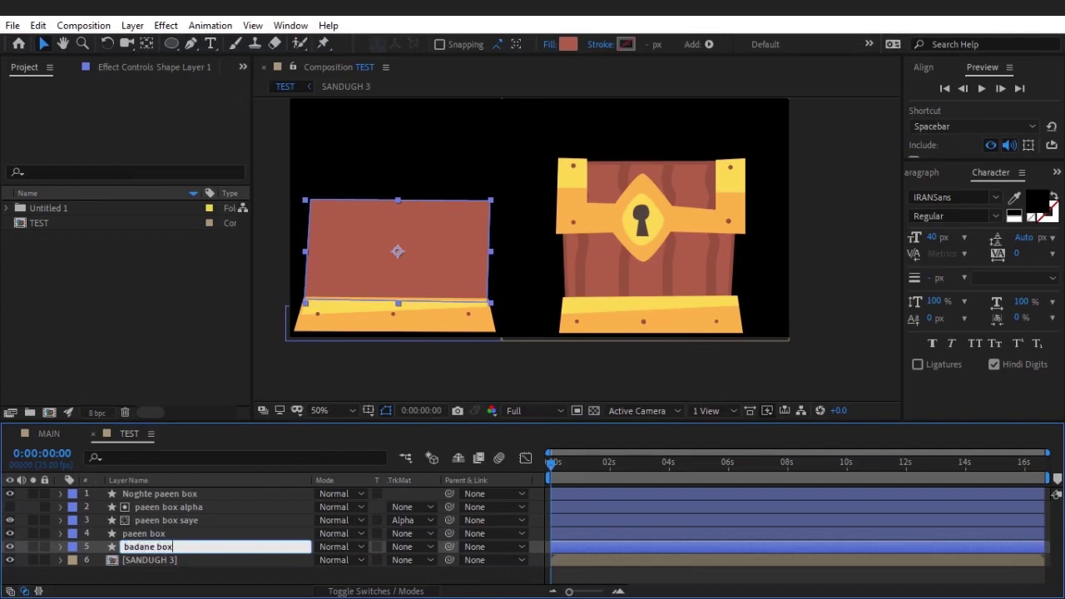
key("Return")
key("ctrl+d")
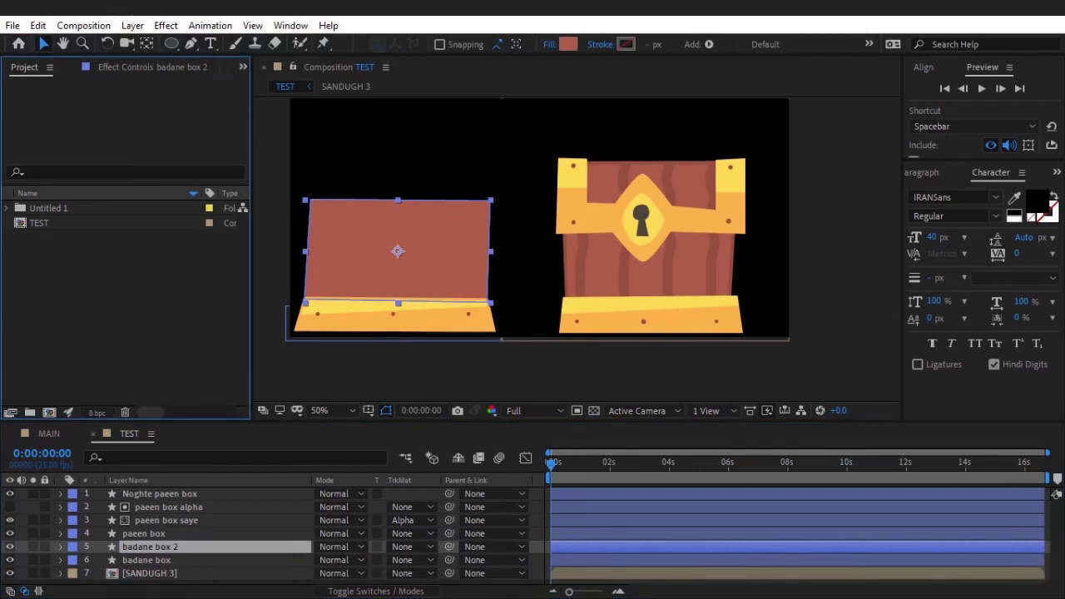
left_click(191, 45)
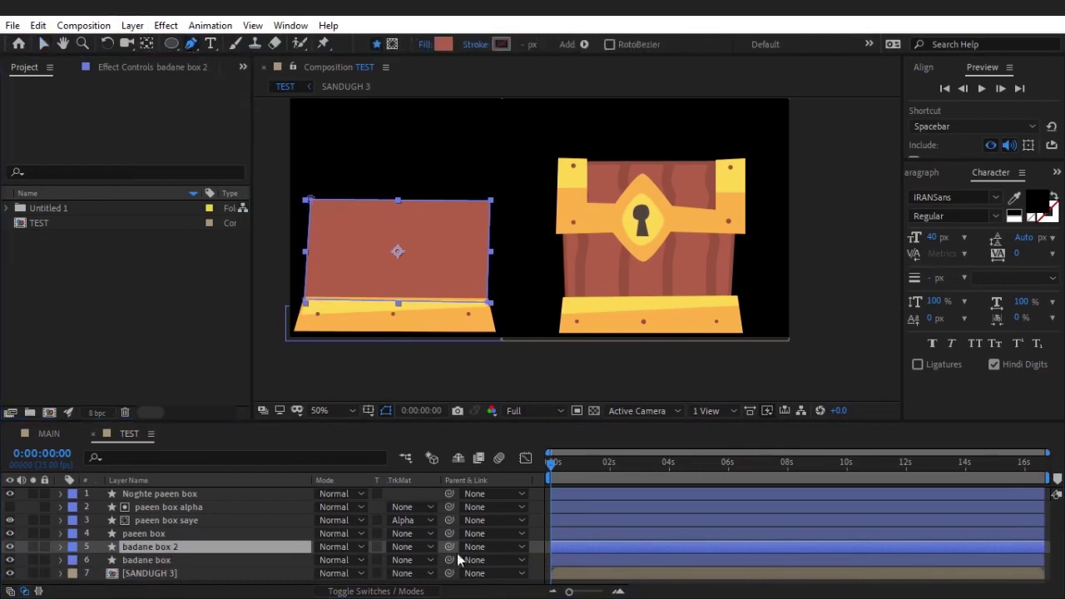
left_click(539, 501)
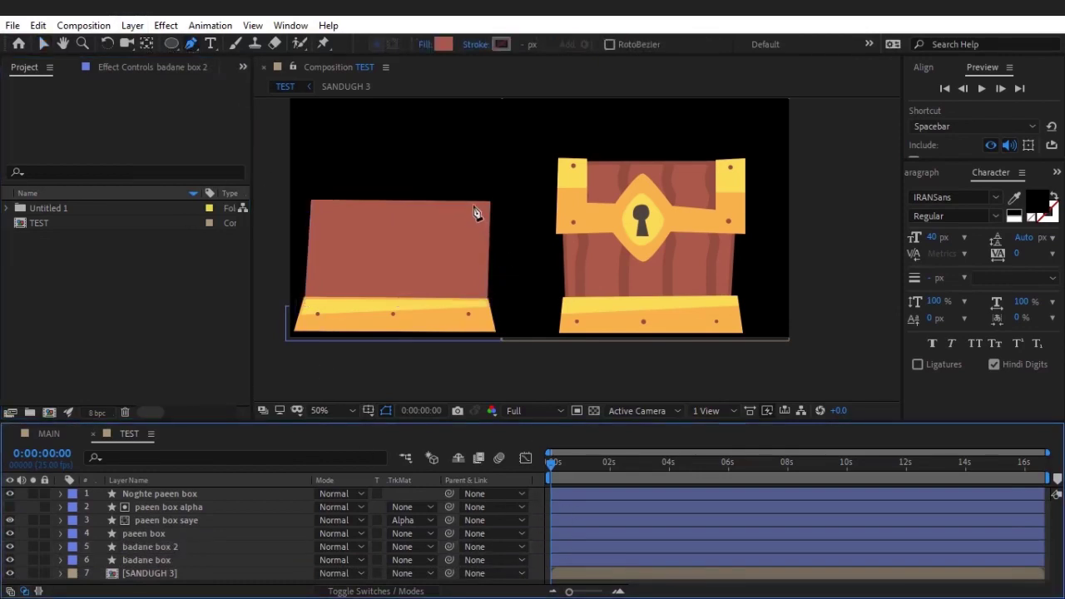
- Draw a vertical grain line at the body's left edge with no fill
left_click(322, 200)
left_click(320, 303)
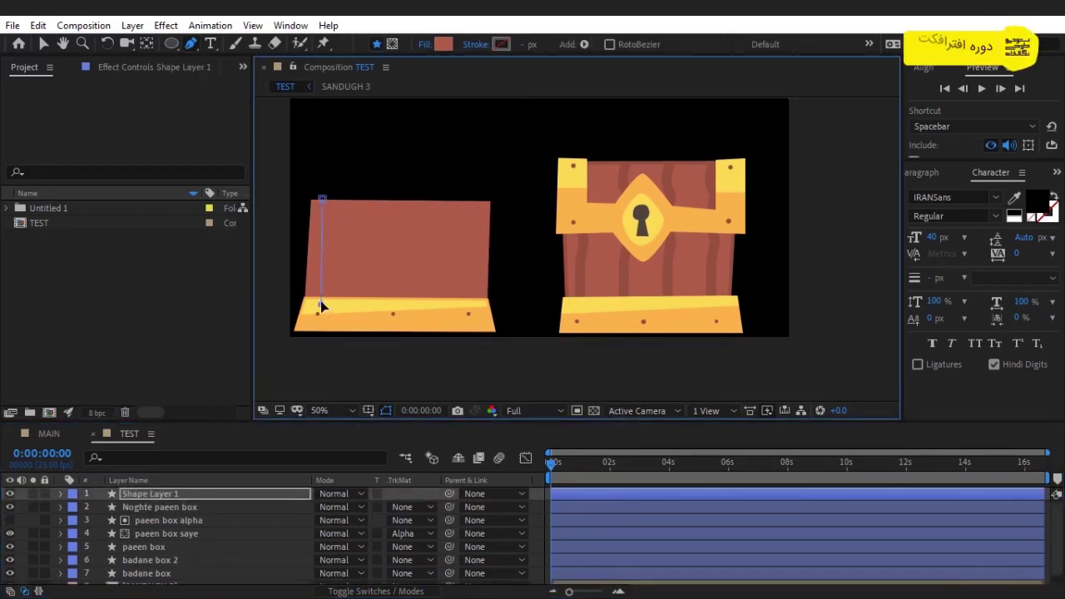
left_click(421, 46)
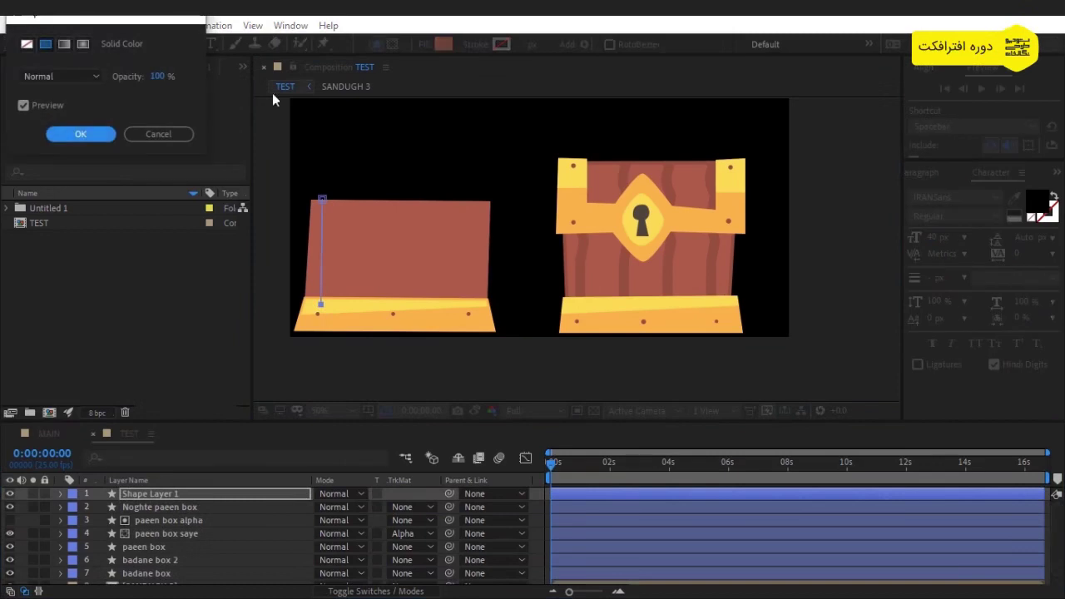
left_click(28, 43)
left_click(81, 133)
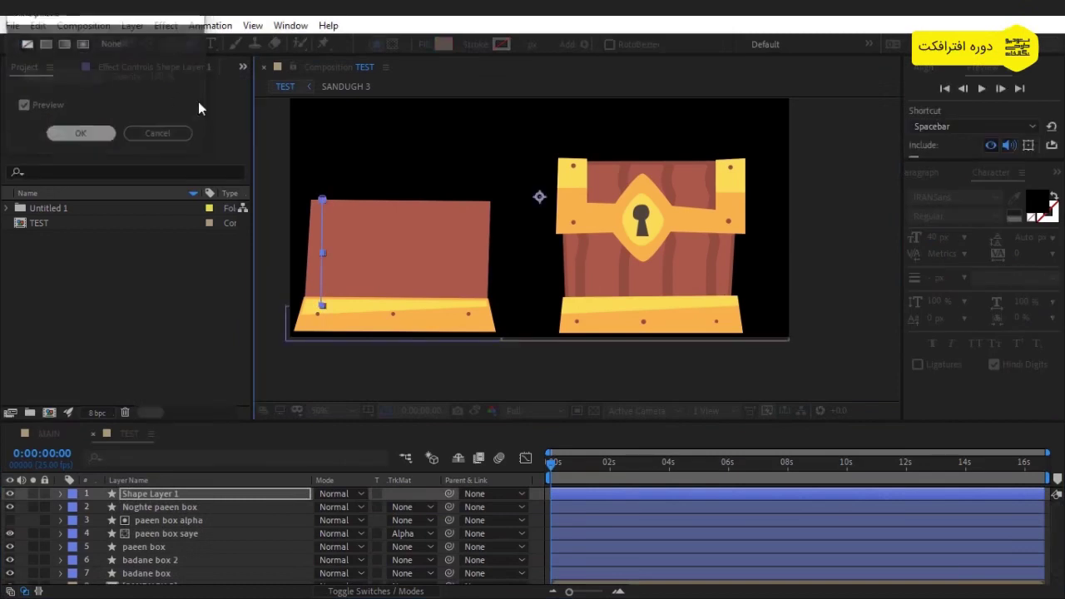
- Give the line a 25 px stroke in brown 944C40 sampled from the chest
left_click_drag(525, 44, 549, 44)
left_click(501, 44)
left_click(365, 225)
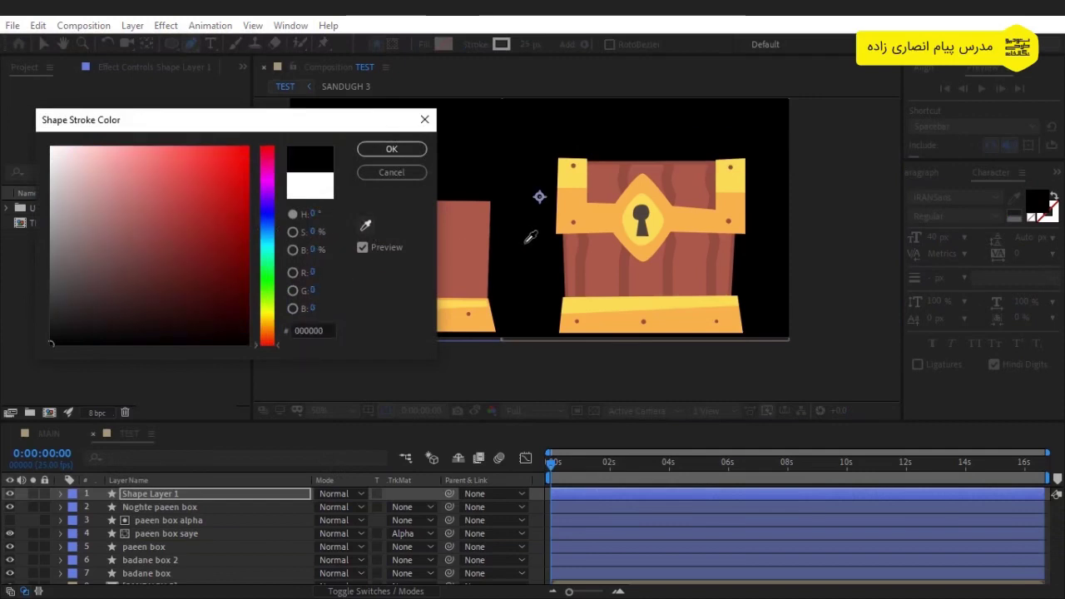
left_click(585, 248)
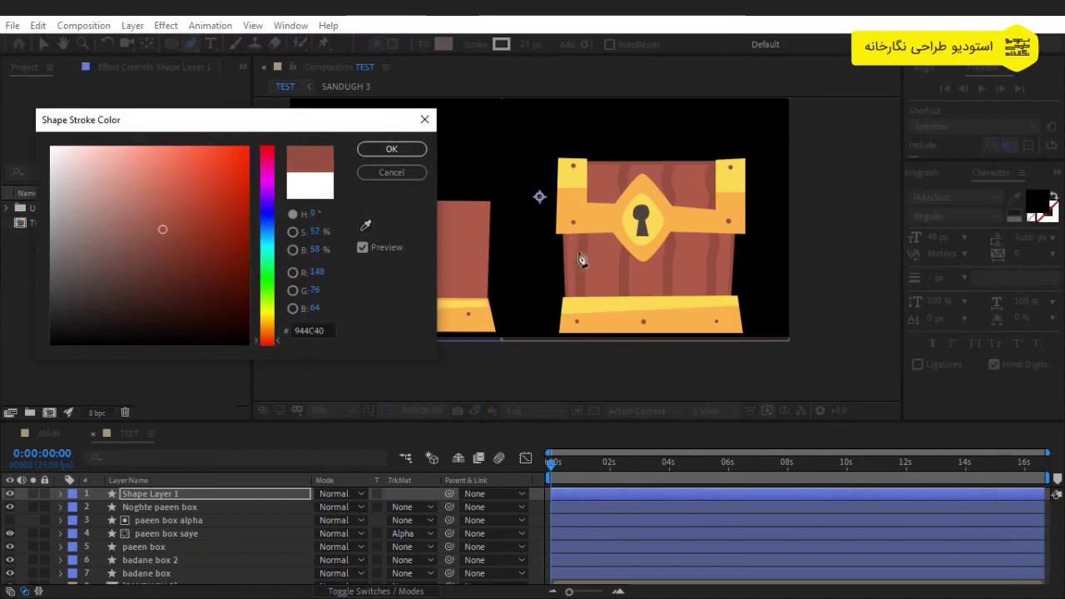
left_click(390, 148)
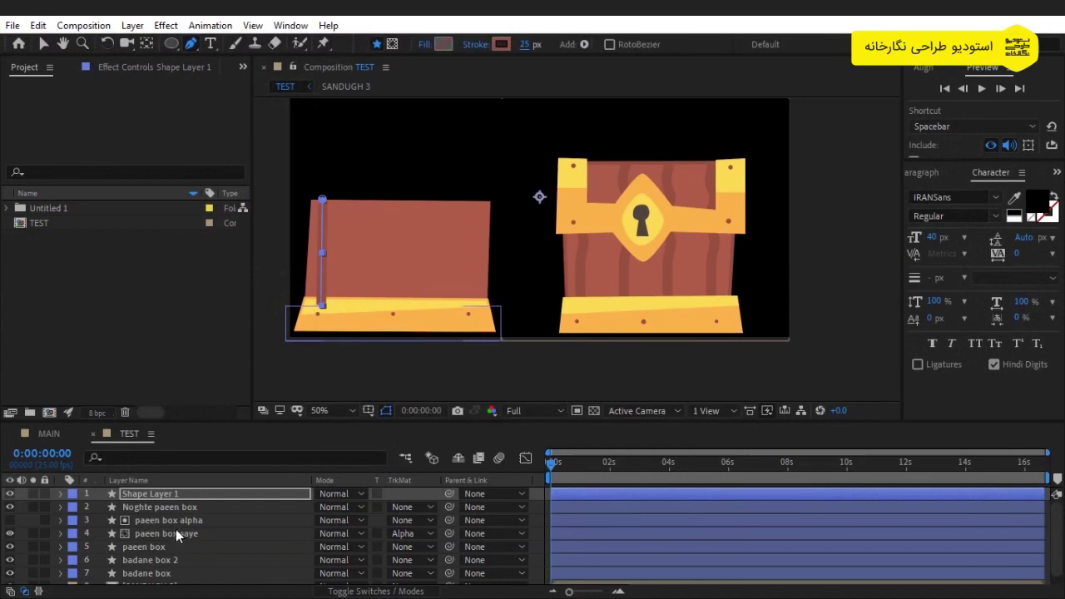
left_click(61, 494)
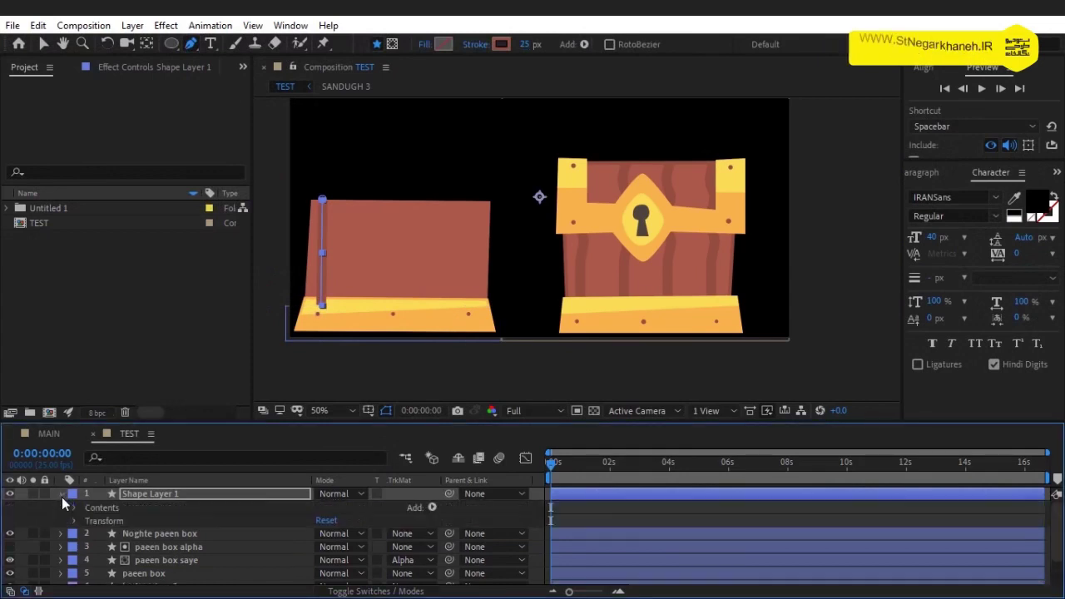
left_click(433, 507)
- Add Wiggle Paths to the grain stripes and place it below Repeater 1
left_click(508, 388)
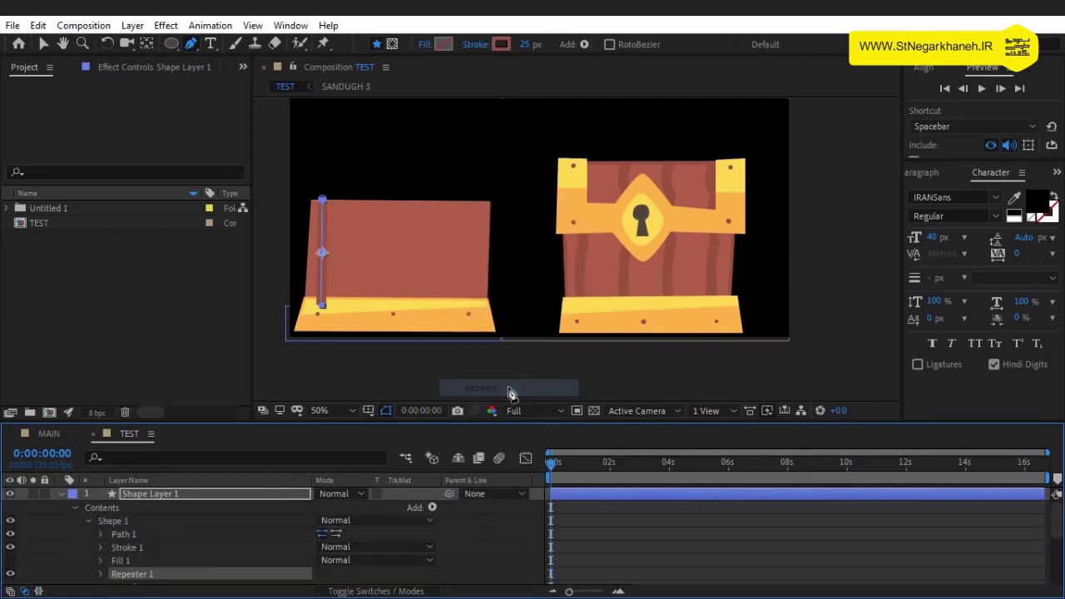
left_click(433, 507)
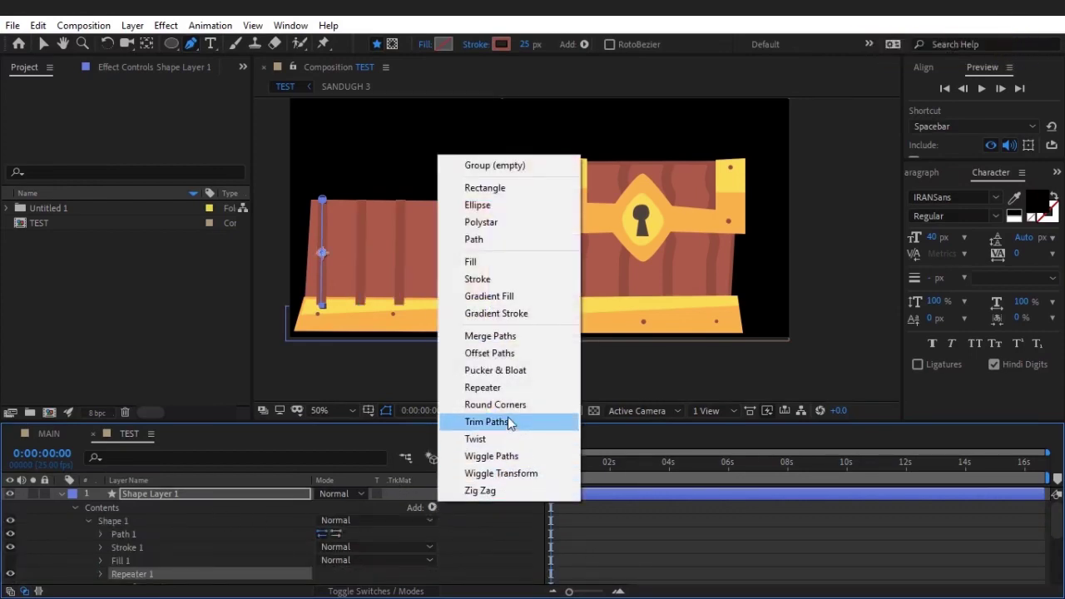
left_click(499, 455)
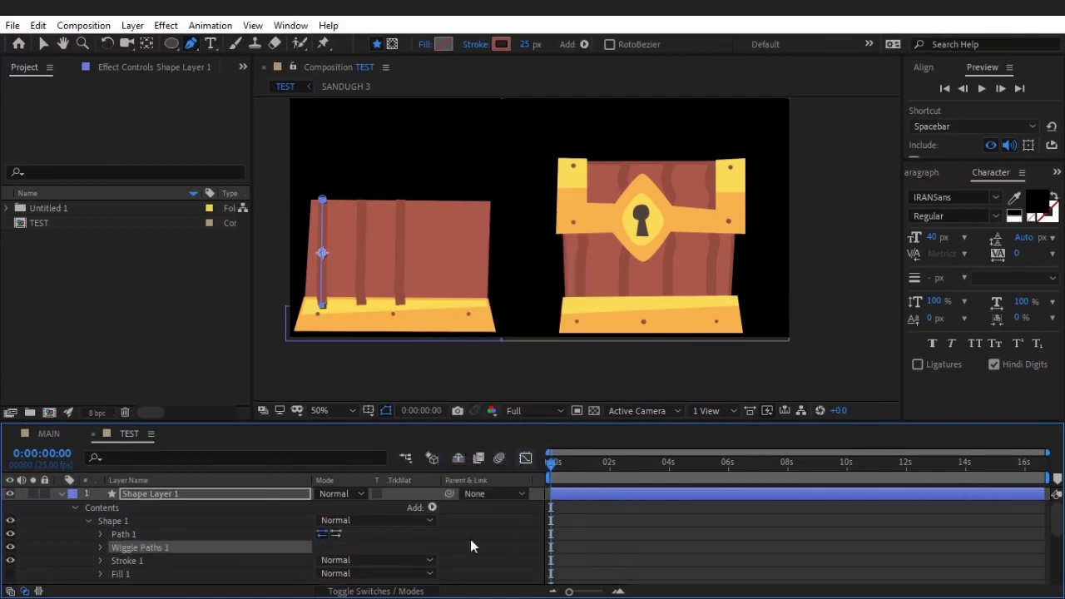
scroll(287, 566, "down", 3)
scroll(107, 536, "up", 3)
scroll(107, 537, "down", 3)
left_click_drag(131, 513, 148, 552)
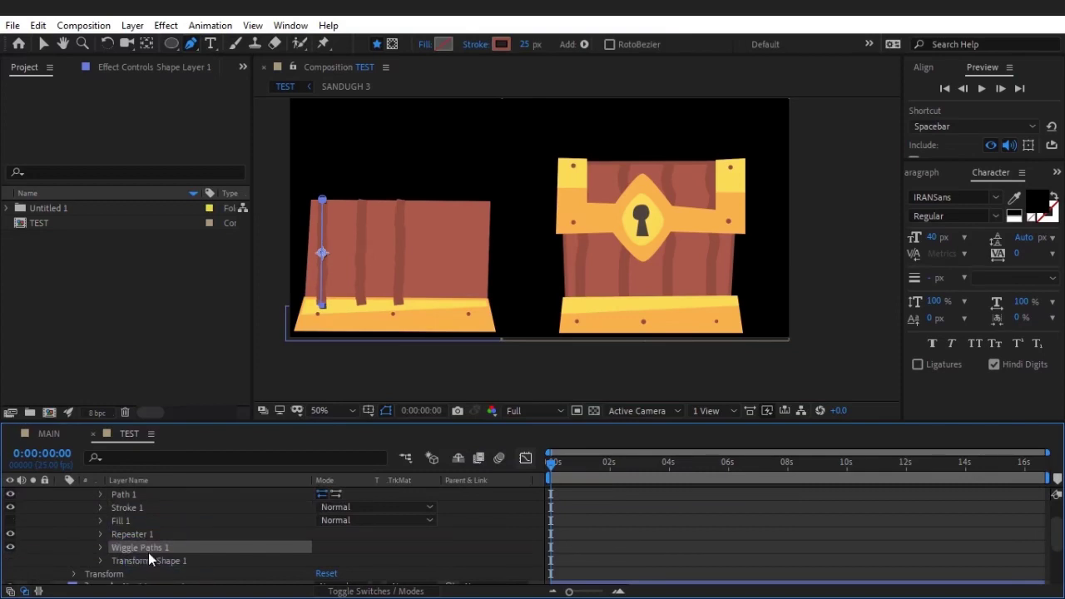
- Zoom to 100% on the left chest body and set the Wiggle Paths Size to 34
key("h")
key("period")
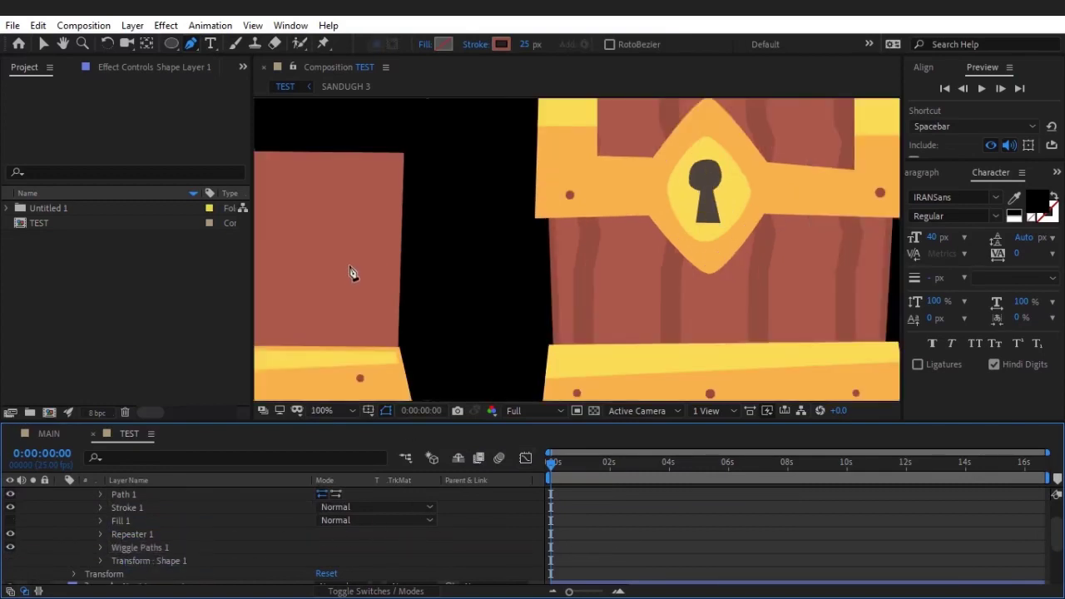
left_click_drag(350, 274, 699, 238)
key("g")
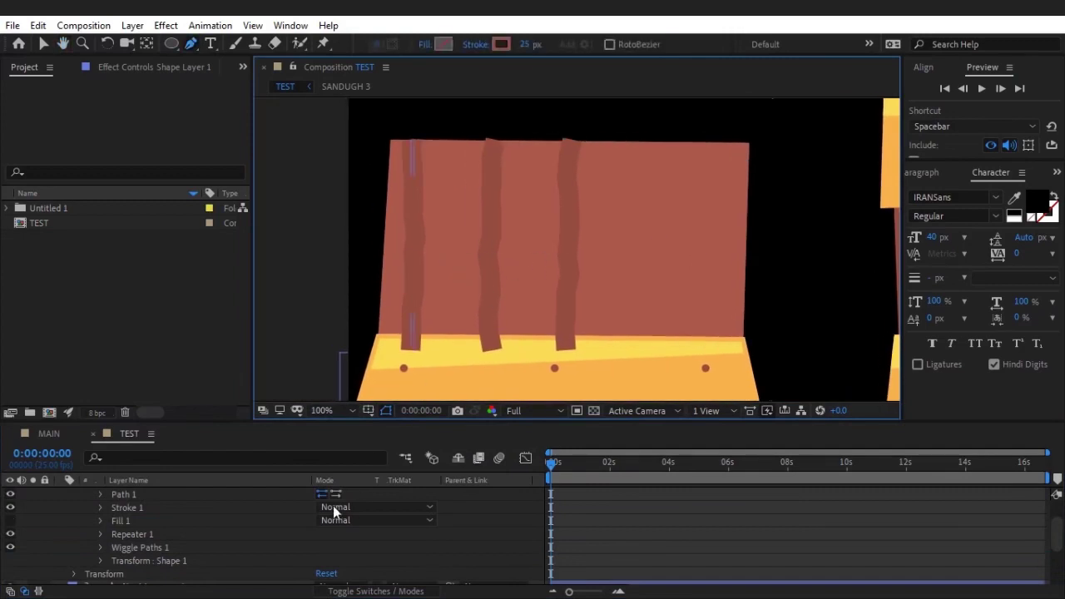
scroll(163, 547, "down", 2)
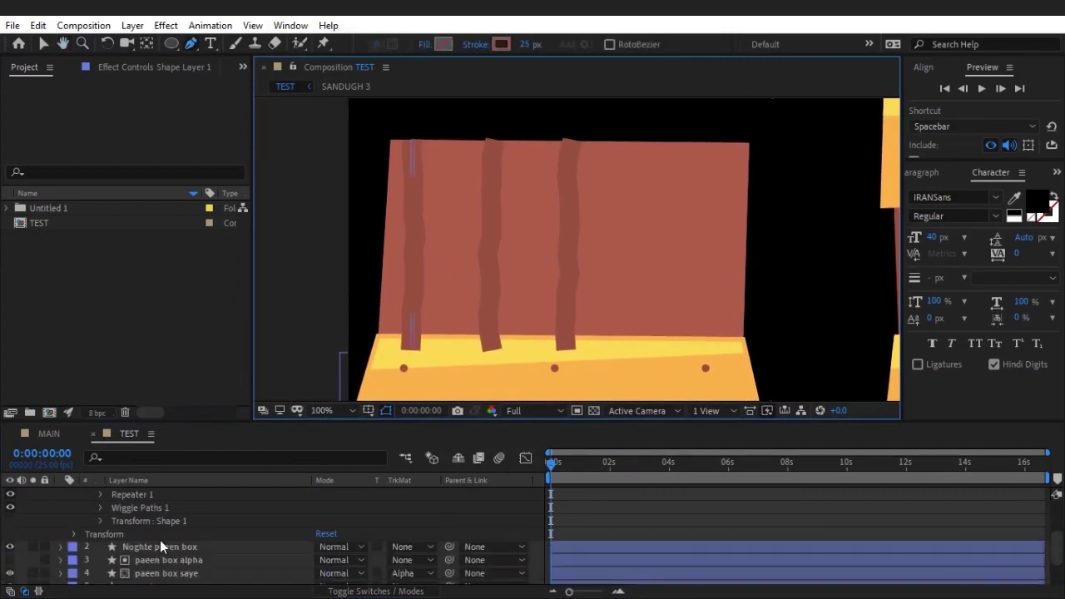
left_click(100, 507)
mouse_move(322, 509)
left_mouse_down()
mouse_move(365, 504)
mouse_move(335, 503)
left_mouse_up()
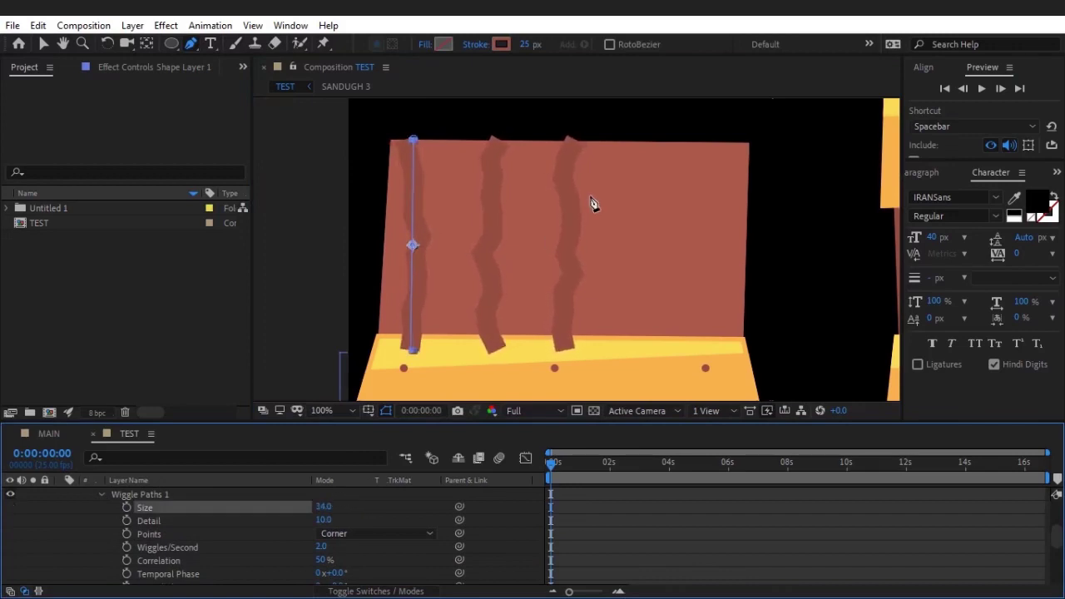
- Set the wiggle Size to 24 and Wiggles/Second to 0 so the stripes stay still
left_click(322, 546)
left_click(322, 546)
type("0")
key("Return")
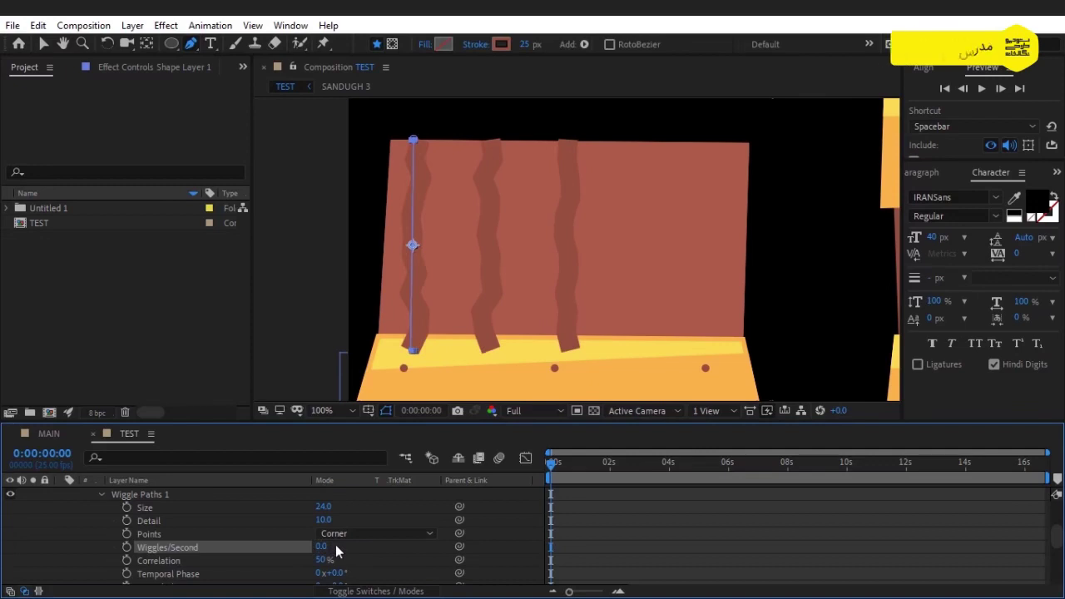
left_click_drag(614, 462, 547, 466)
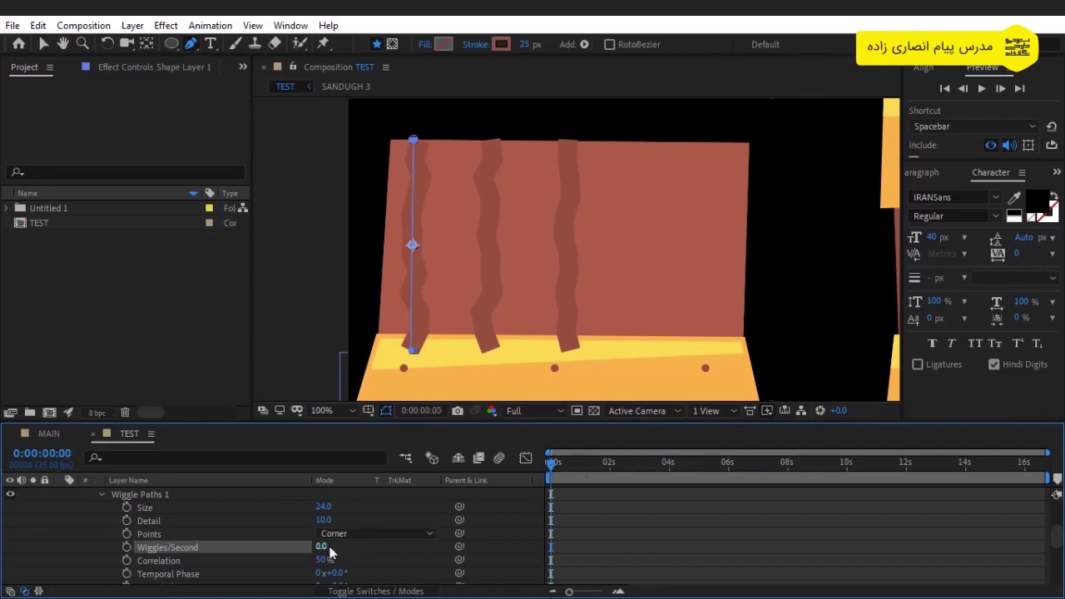
- Raise Repeater 1's Copies to 5 to get five grain stripes
scroll(387, 525, "up", 2)
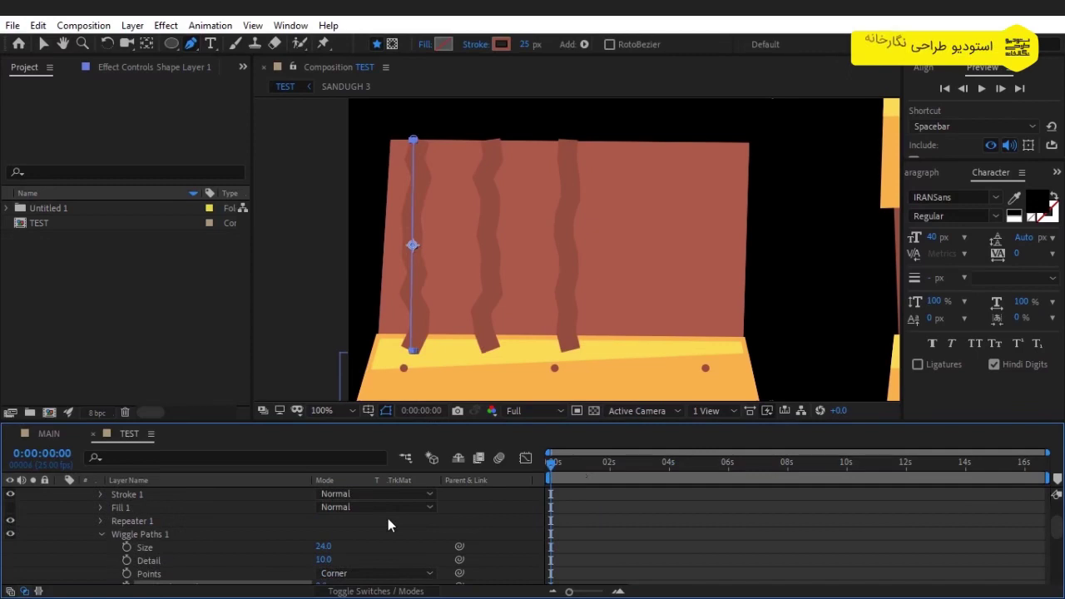
left_click(100, 534)
scroll(87, 531, "up", 3)
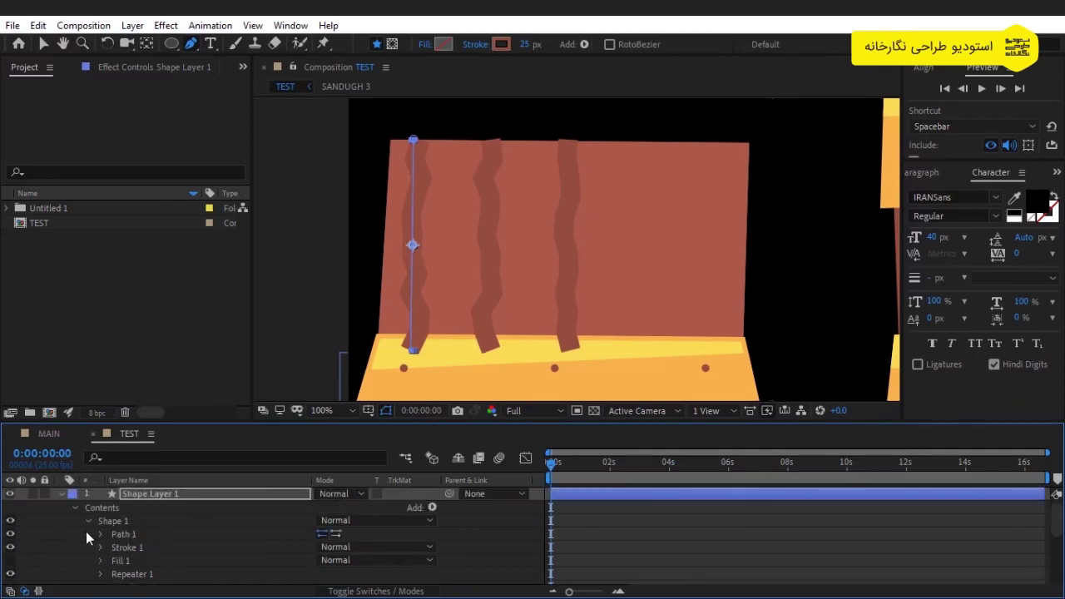
scroll(88, 531, "down", 2)
left_click(102, 532)
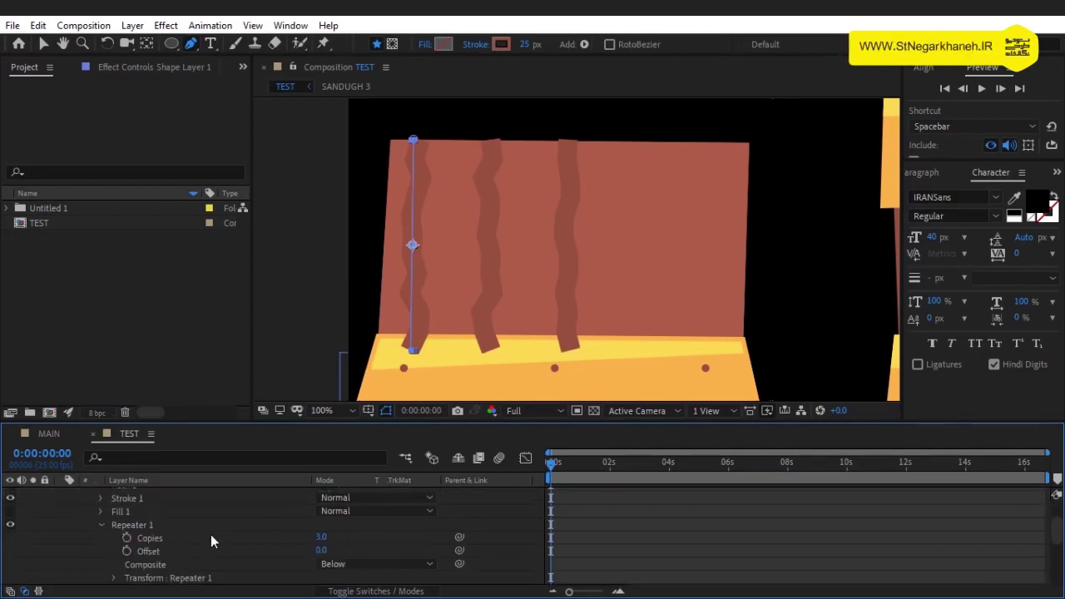
left_click(321, 538)
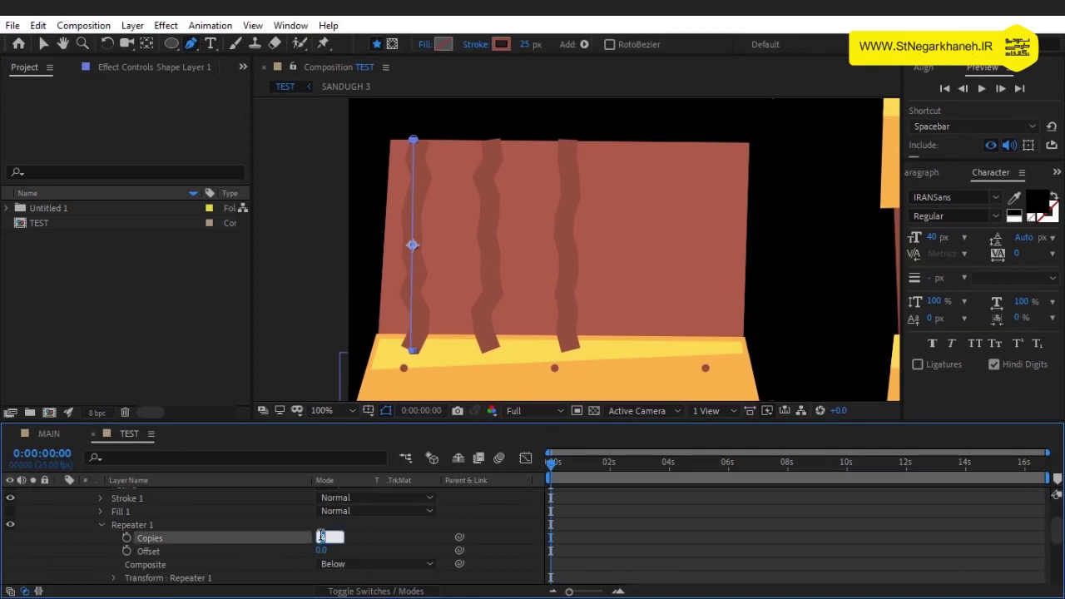
key("Up")
key("Up")
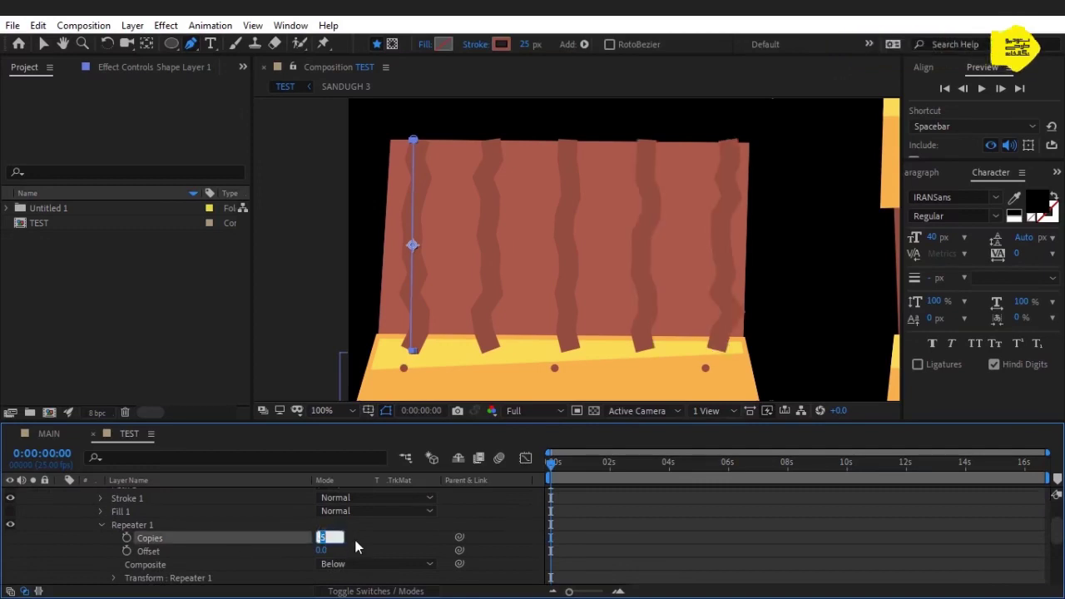
left_click(359, 532)
scroll(192, 503, "up", 3)
left_click(147, 494)
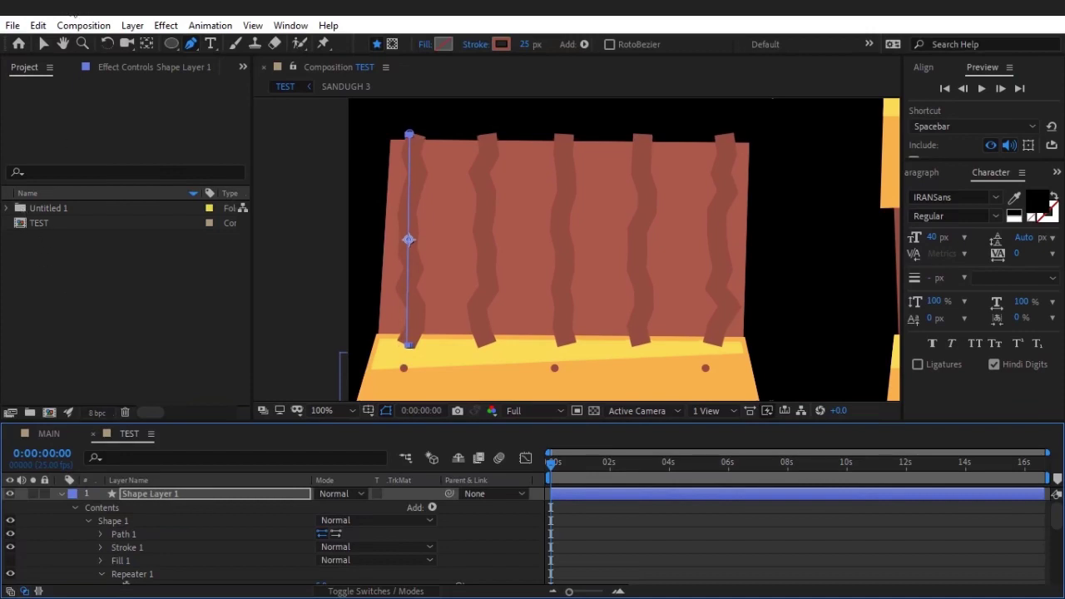
- Rename the grain stripe layer to 'khat badane'
left_click(43, 43)
left_click(154, 495)
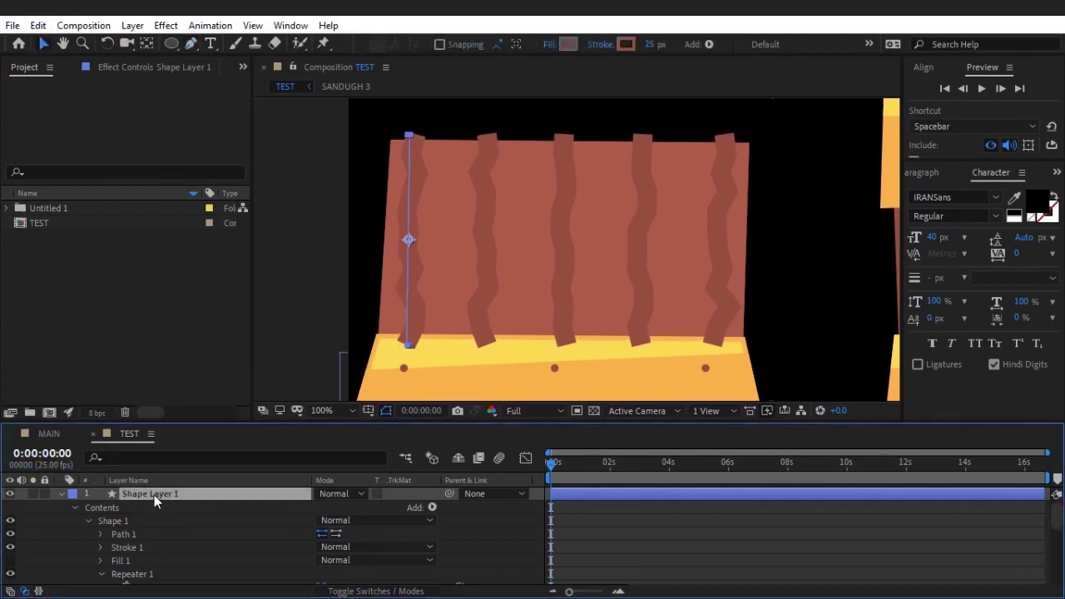
key("Return")
type("khat badane")
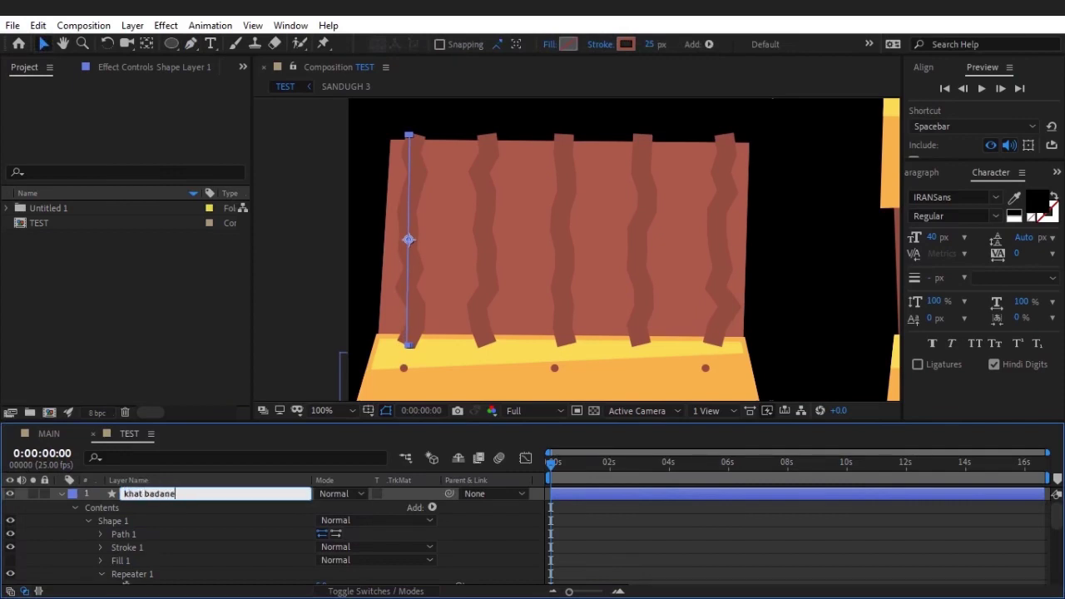
key("Return")
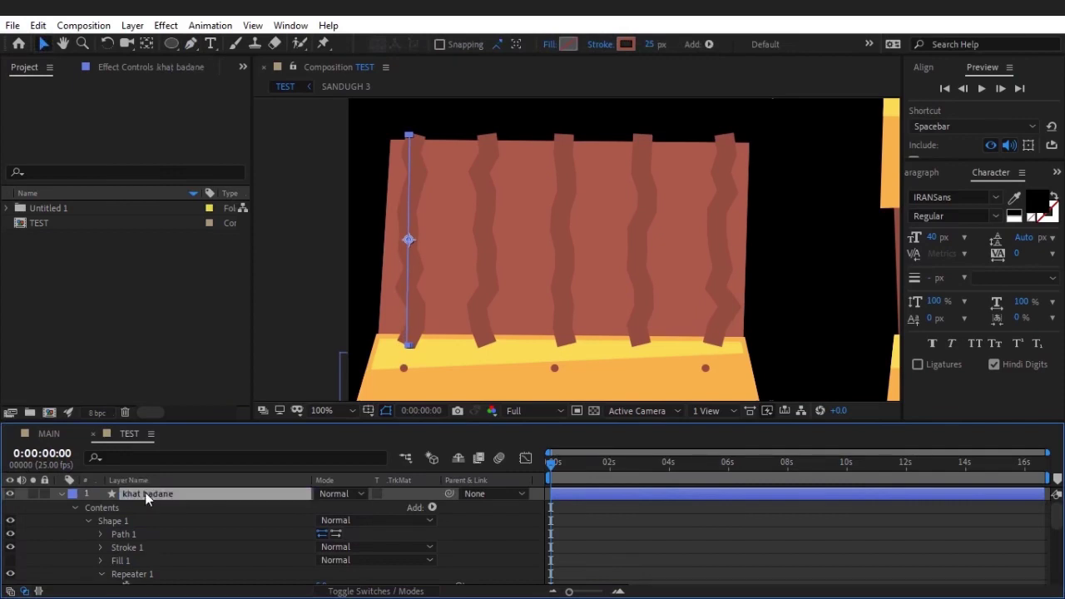
left_click(67, 493)
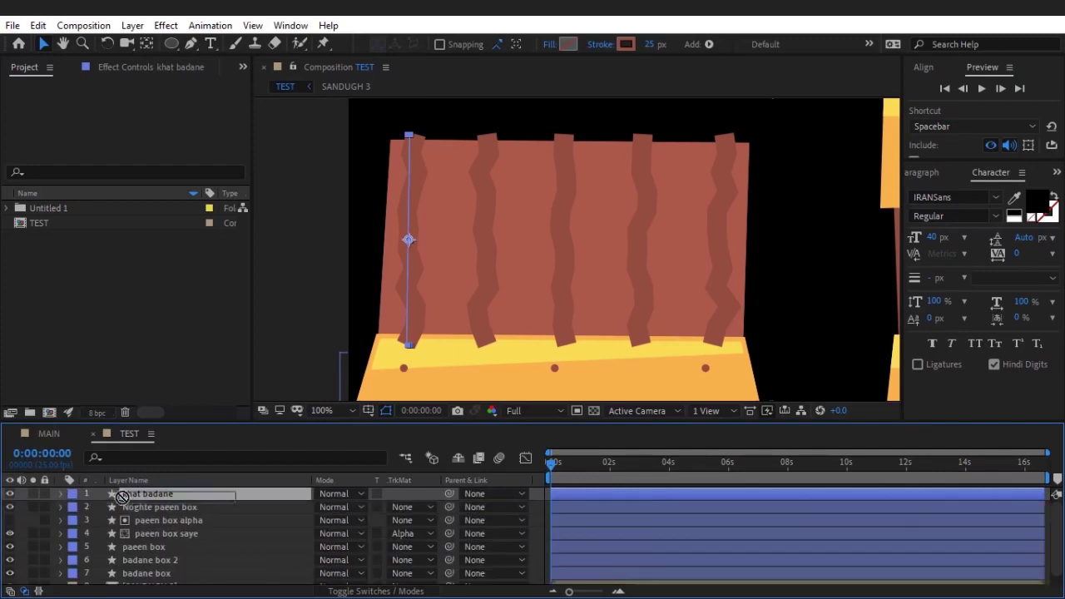
- Move khat badane below badane box 2 and set its Track Matte to Alpha Matte 'badane box 2'
left_click_drag(122, 497, 128, 507)
left_click(152, 504)
left_click_drag(199, 497, 199, 556)
left_click(388, 551)
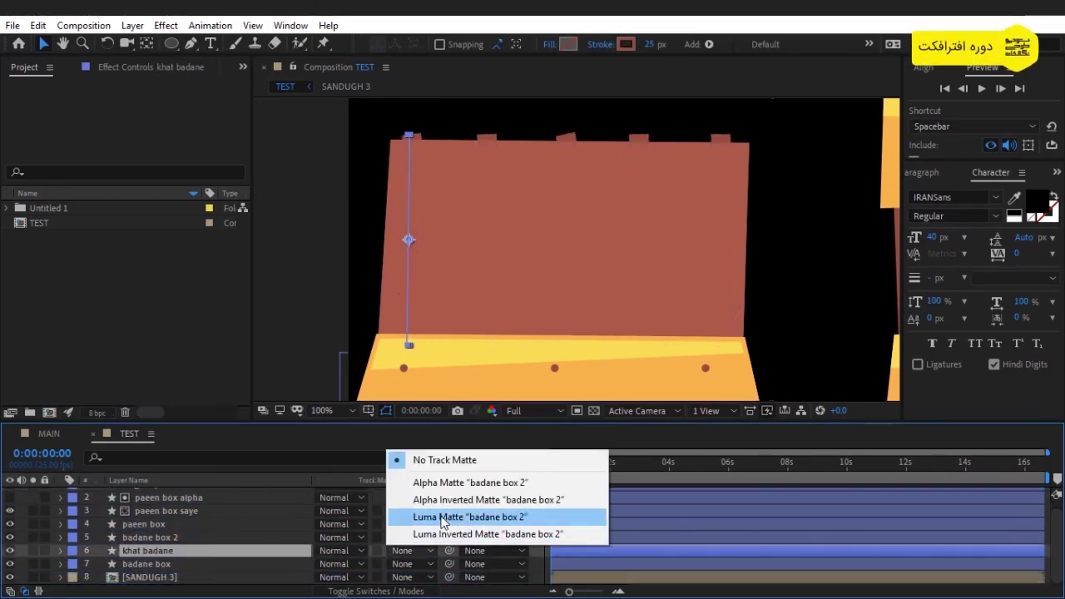
left_click(453, 483)
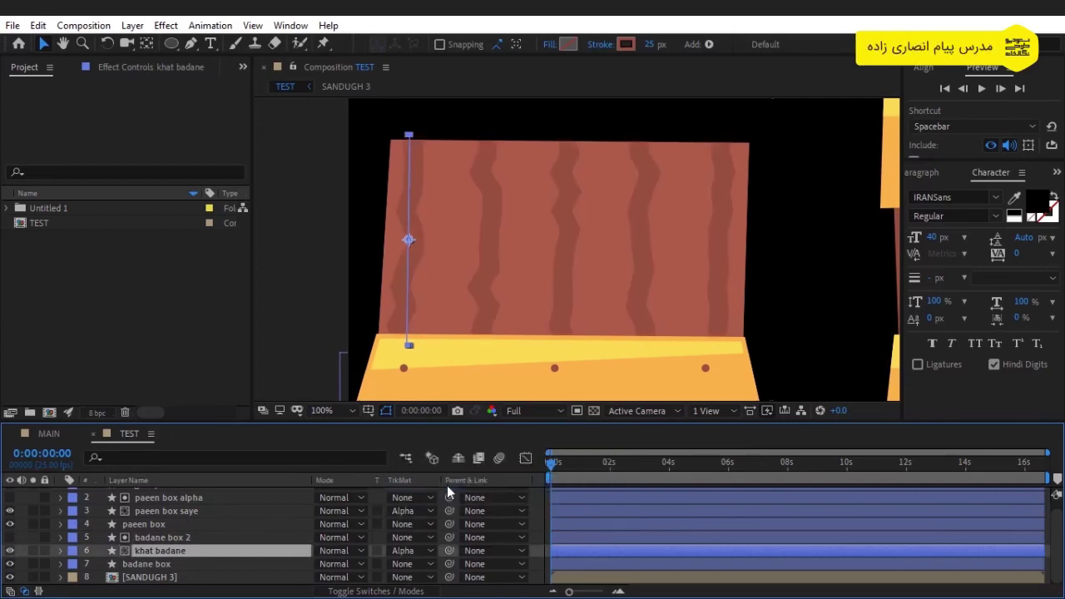
- Zoom out to 50% to show both chests and scrub the timeline to preview the lid
key("ctrl+shift+a")
scroll(558, 258, "down", 2)
key("h")
left_click_drag(545, 290, 487, 327)
key("v")
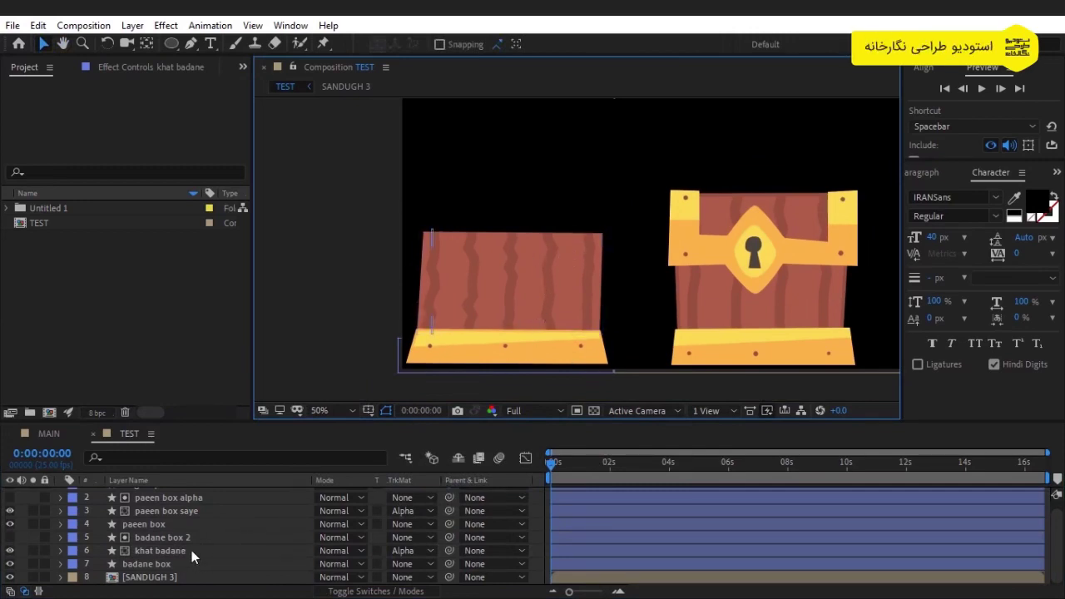
left_click(650, 462)
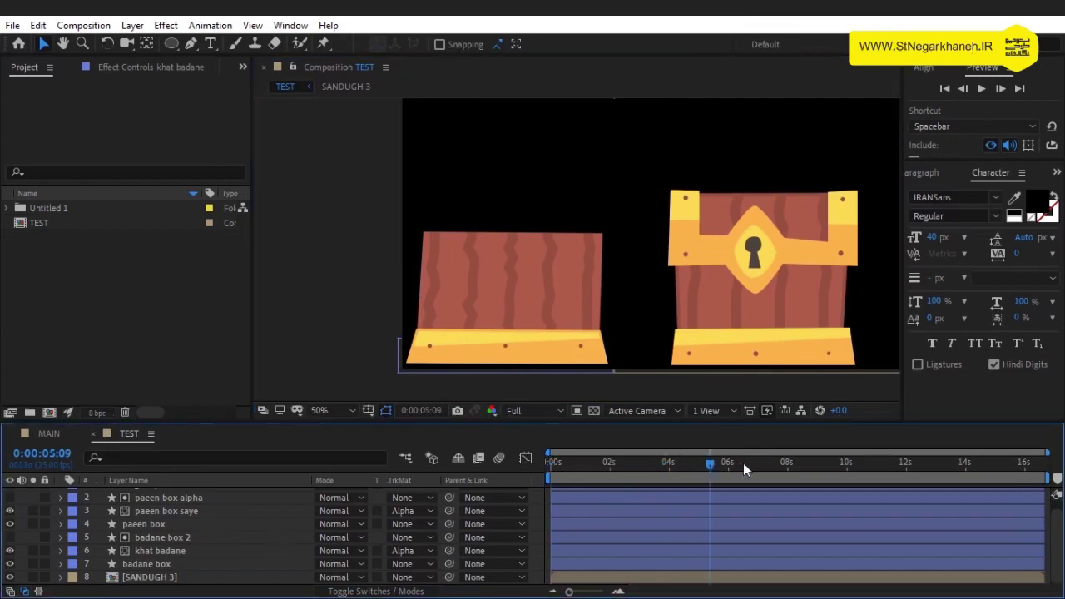
left_click_drag(743, 462, 824, 467)
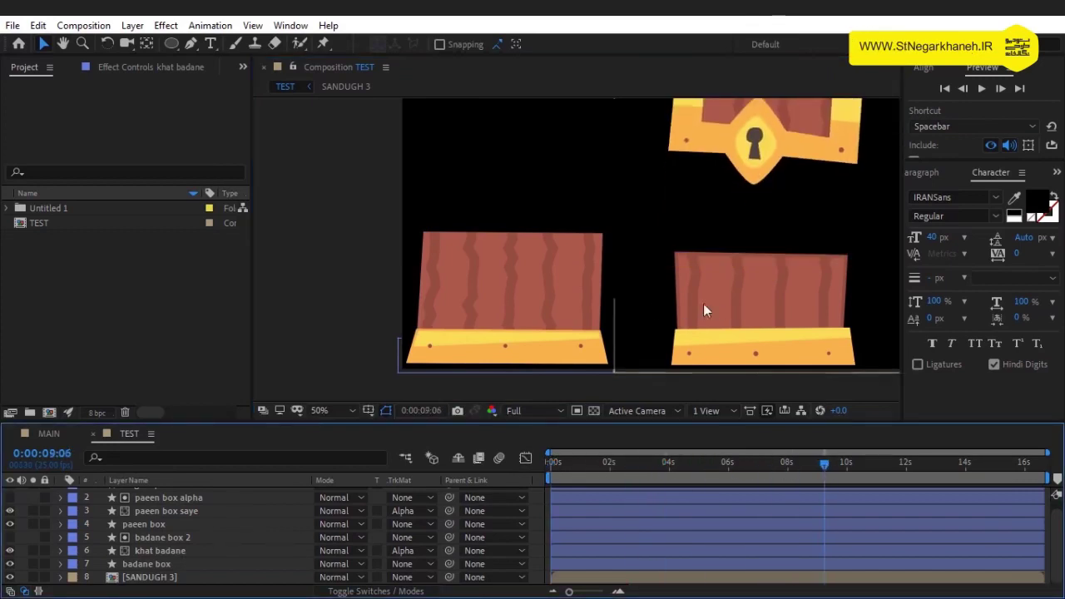
left_click(163, 564)
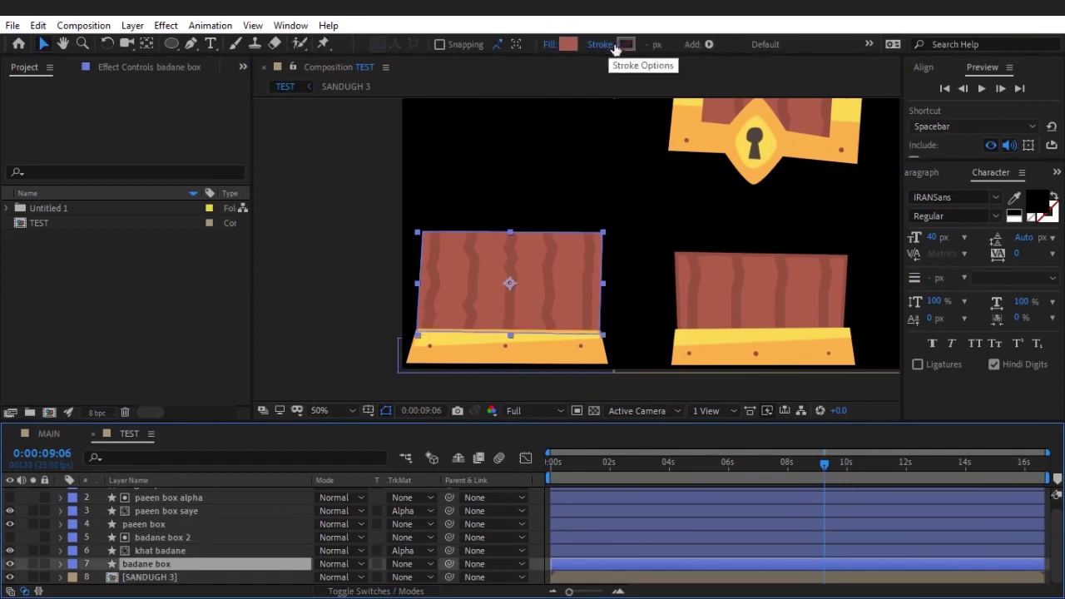
- Outline badane box with a 9 px stroke sampled from the reference chest's brown wood (944C40)
left_click_drag(647, 48, 643, 45)
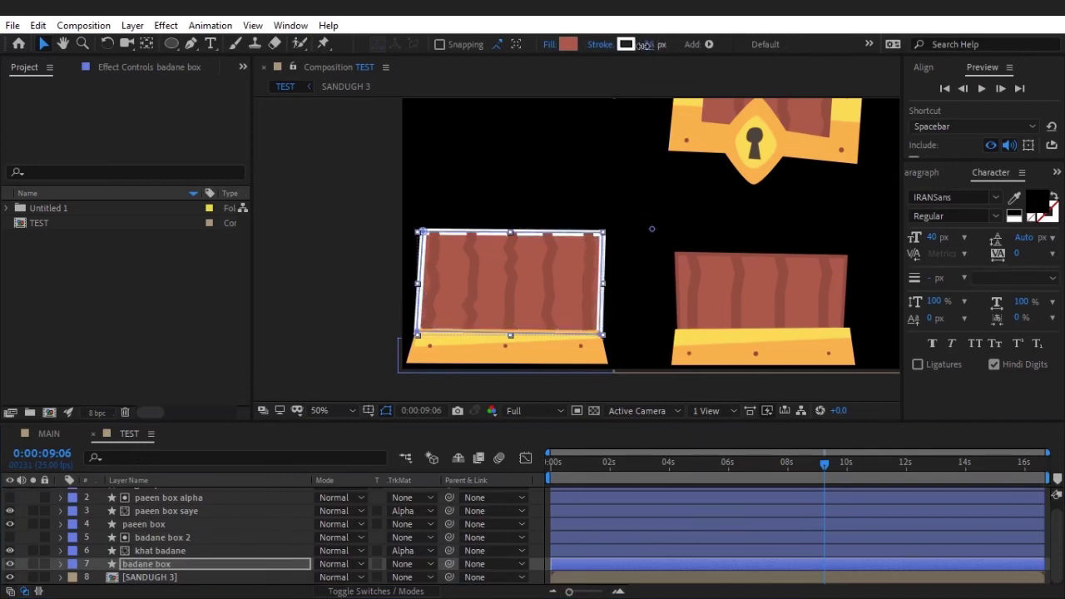
left_click(625, 44)
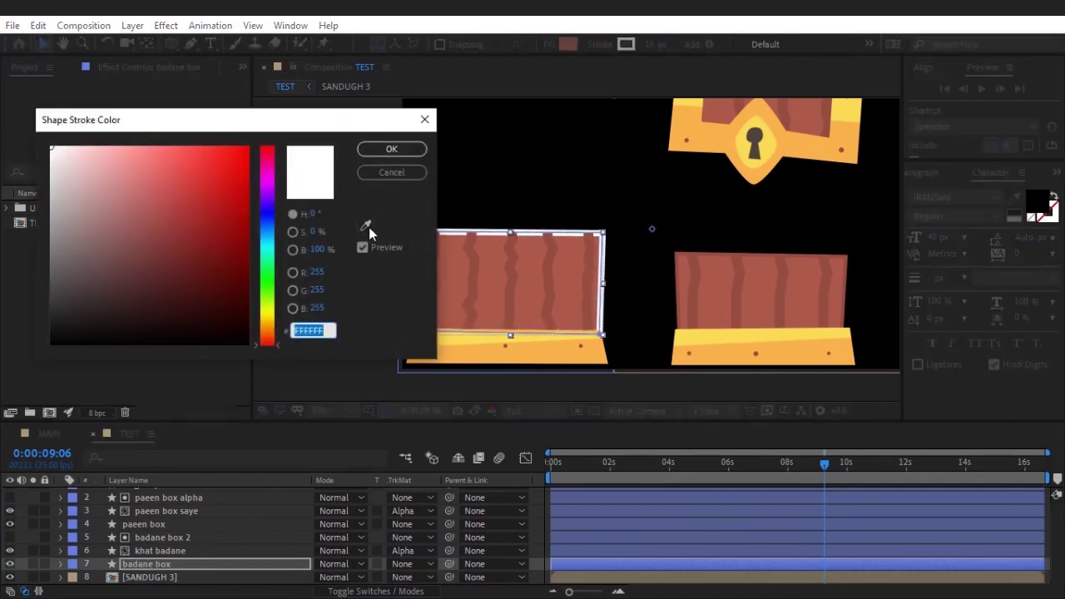
left_click(365, 225)
left_click(697, 258)
left_click(404, 149)
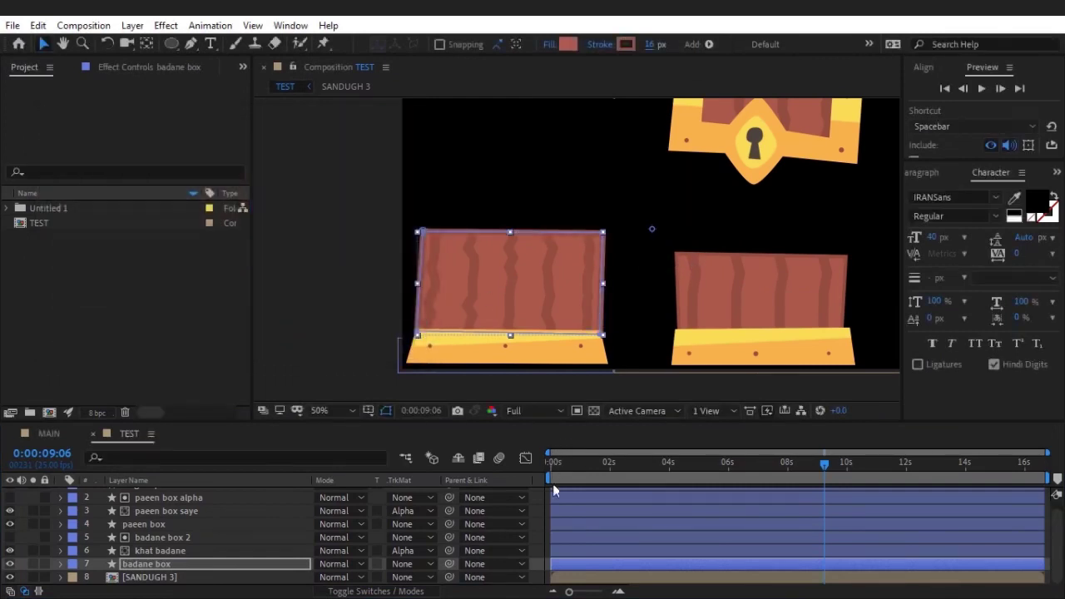
key("F2")
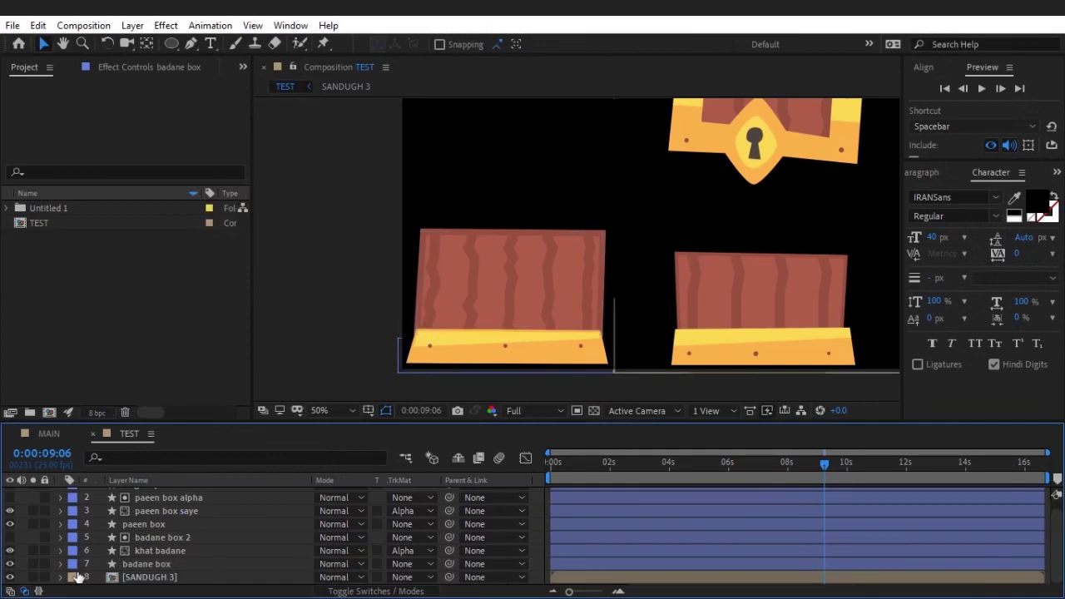
left_click(133, 564)
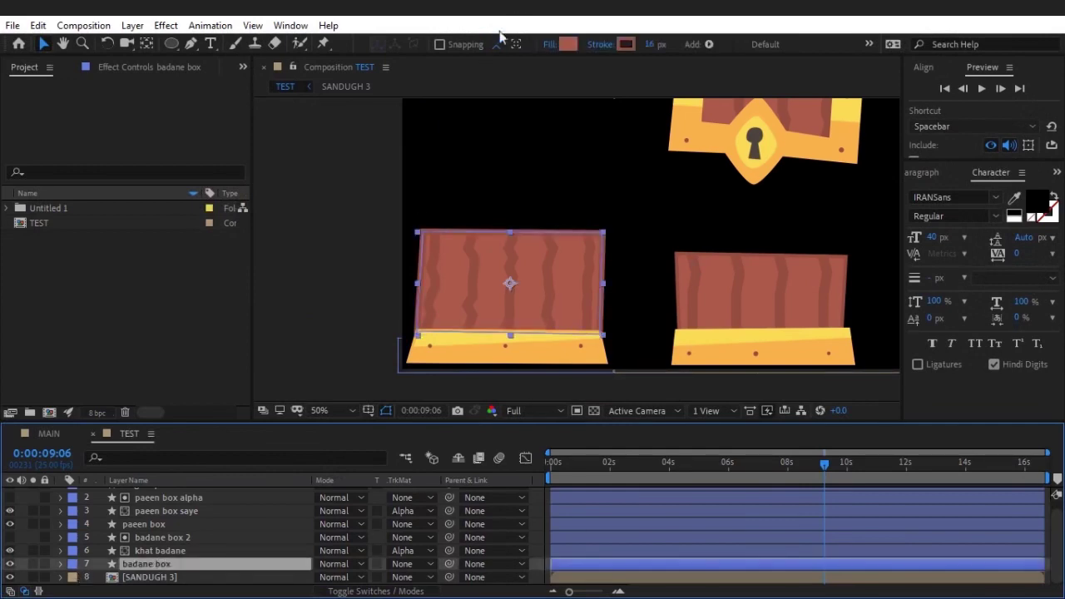
left_click(647, 45)
type("9")
left_click(546, 477)
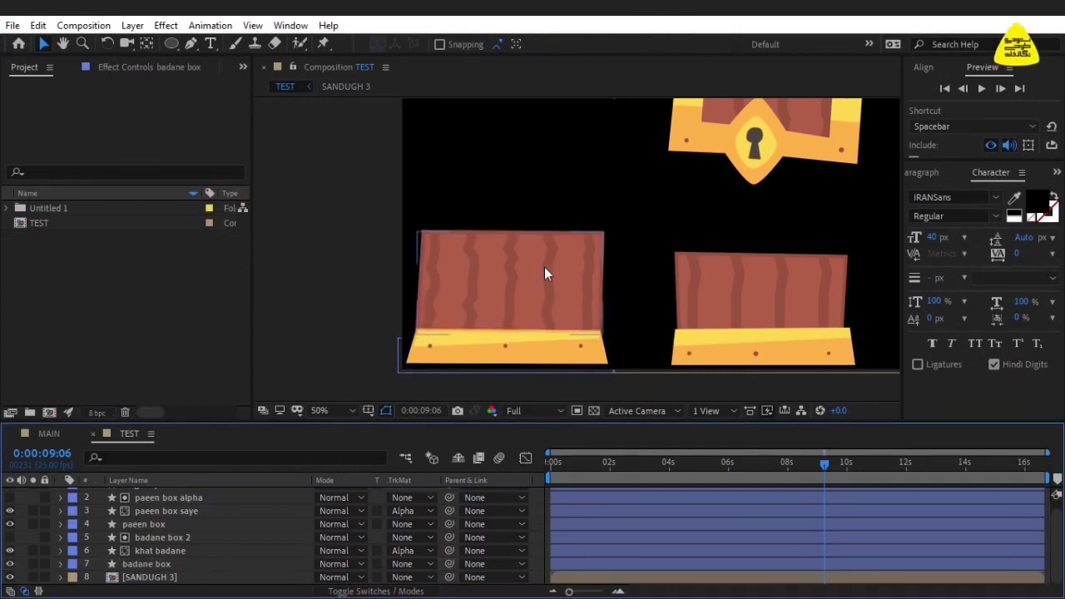
left_click(594, 463)
- Return to the timeline start and pen-trace the band's lower edge and top-left bracket
key("Home")
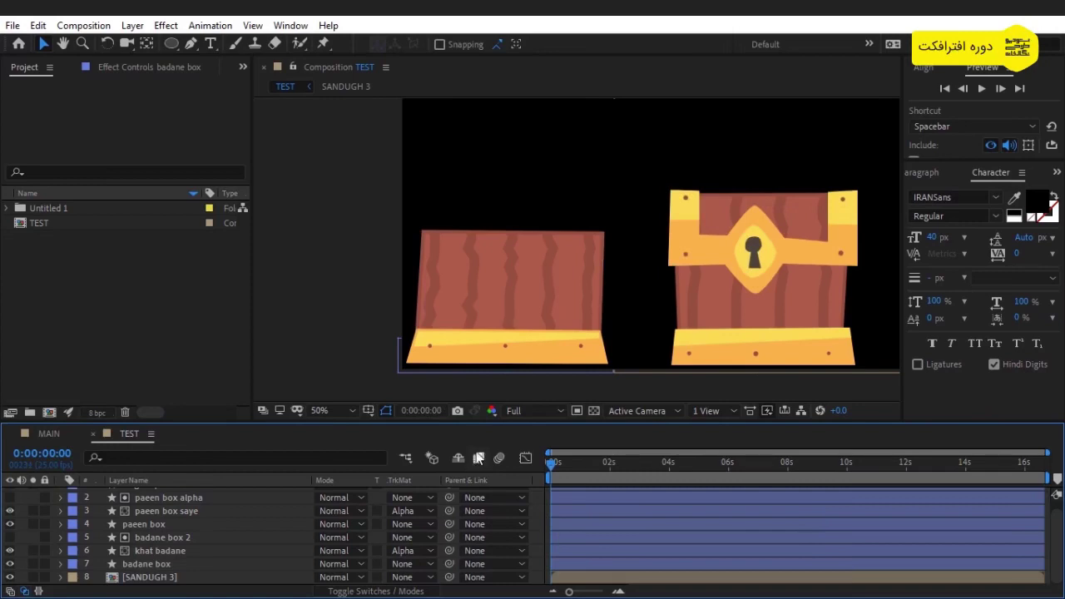
scroll(208, 506, "up", 1)
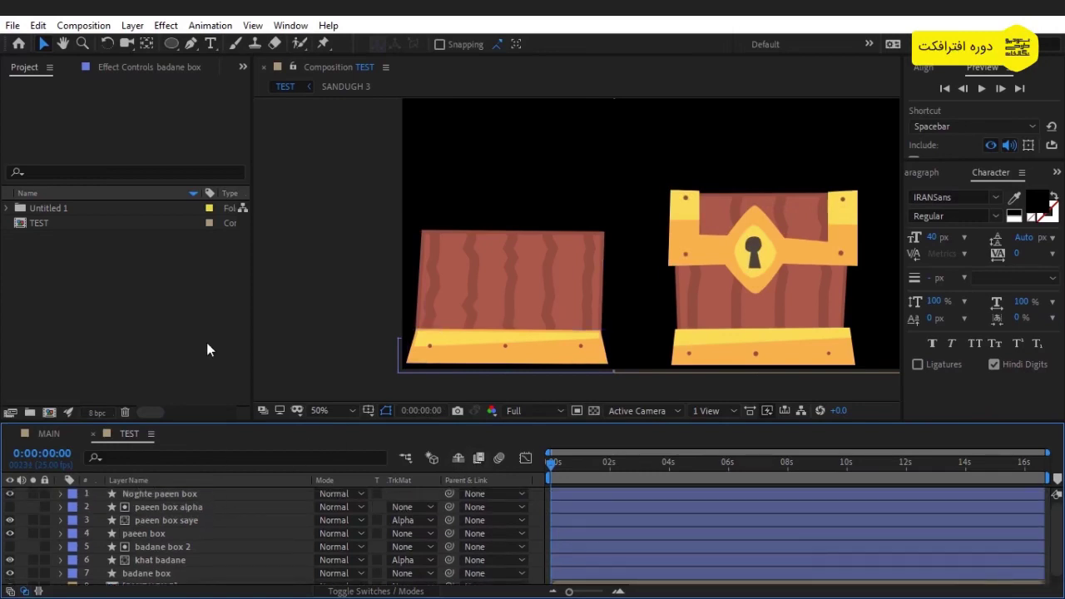
left_click_drag(613, 235, 544, 228)
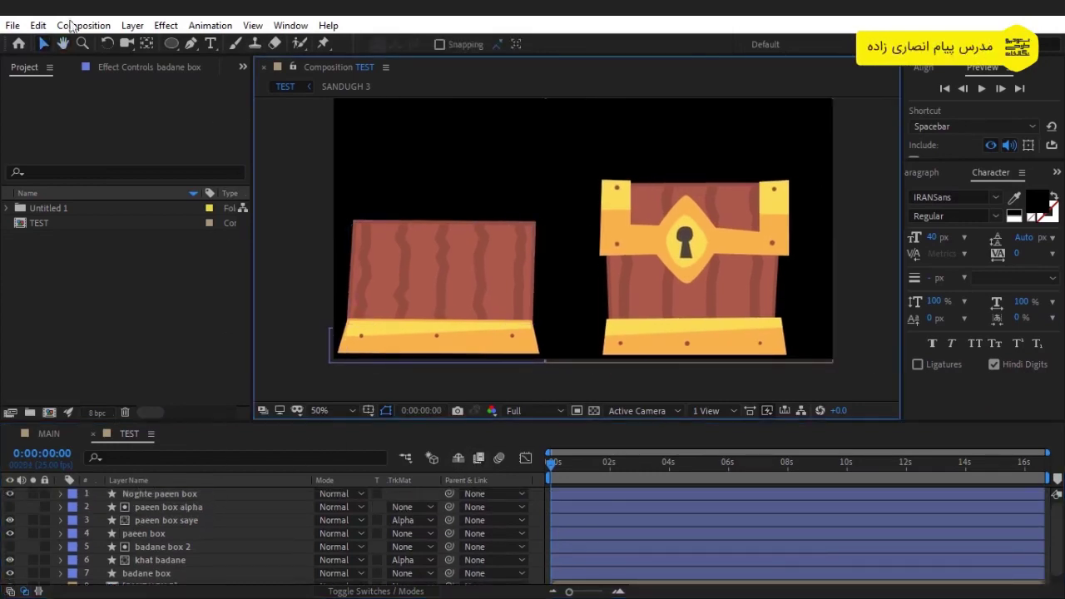
left_click(194, 45)
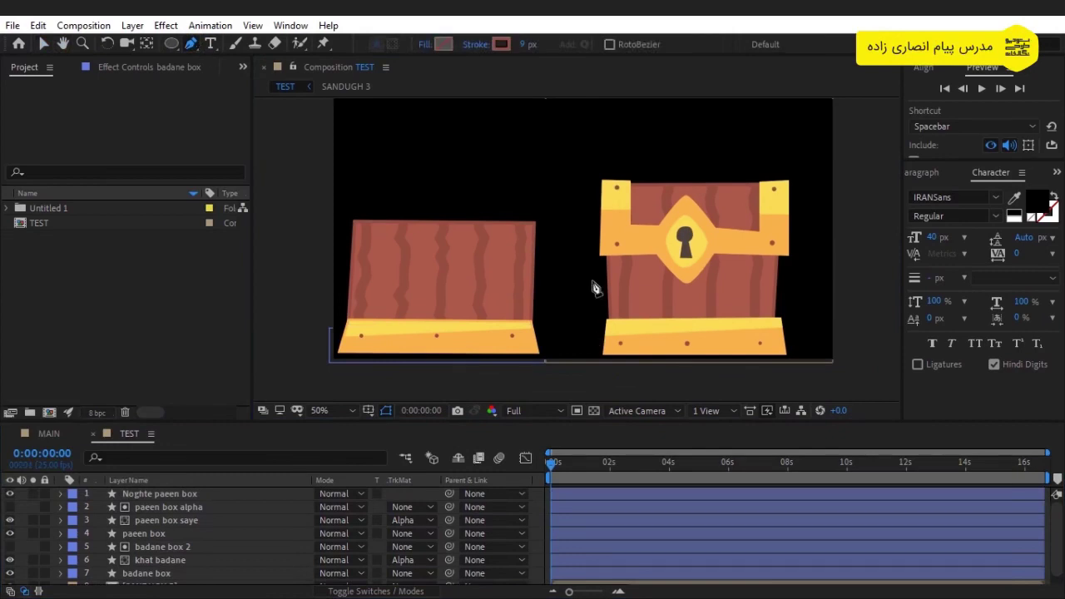
left_click(550, 248)
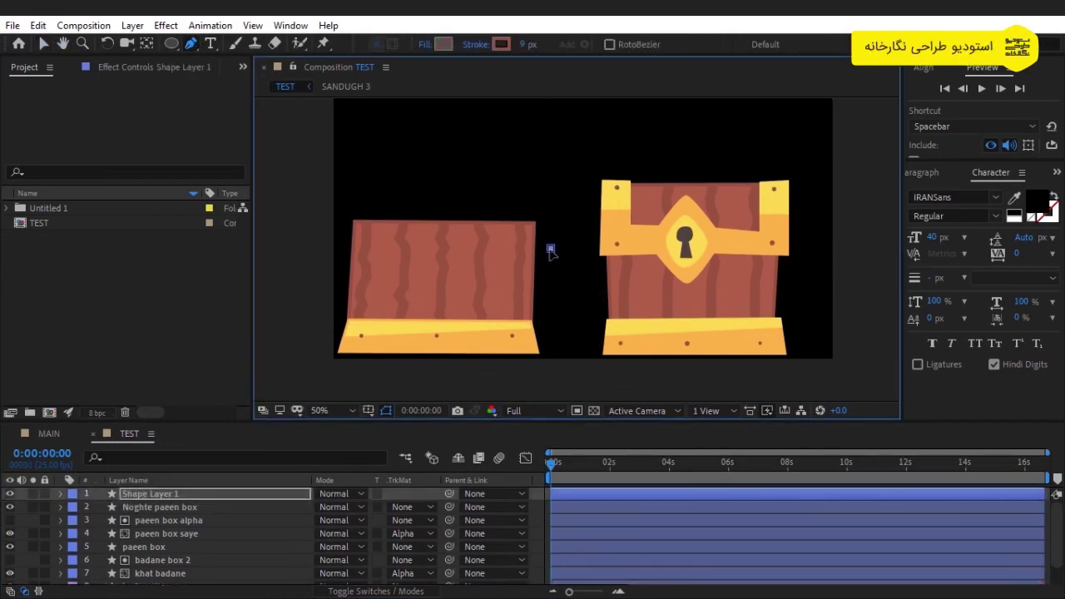
left_click(459, 250)
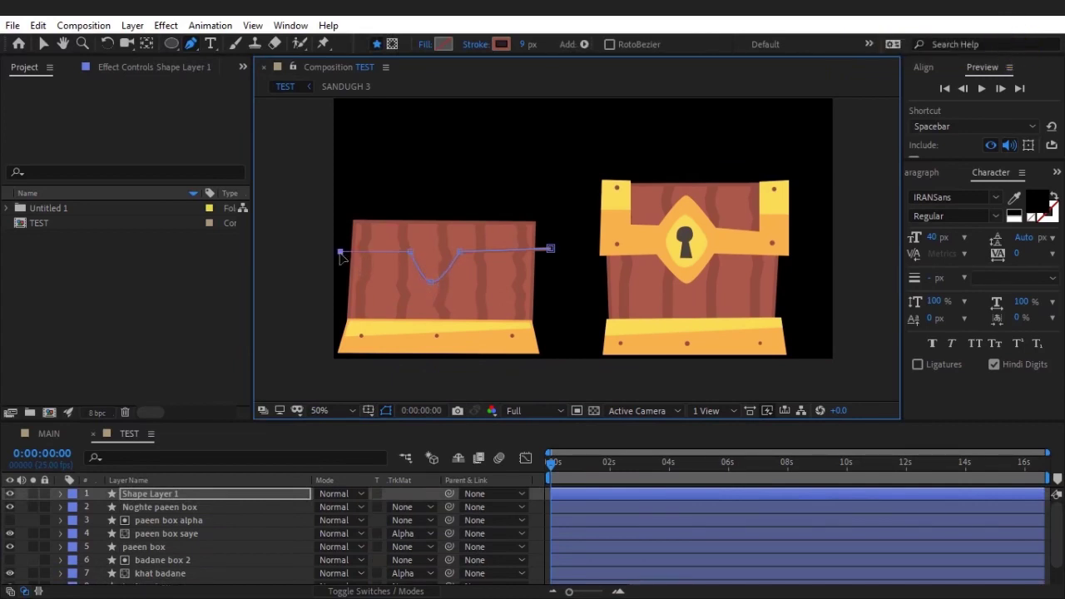
left_click(339, 173)
left_click(372, 173)
- Add the curved central arch and top-right bracket, then close the band outline
left_click(369, 221)
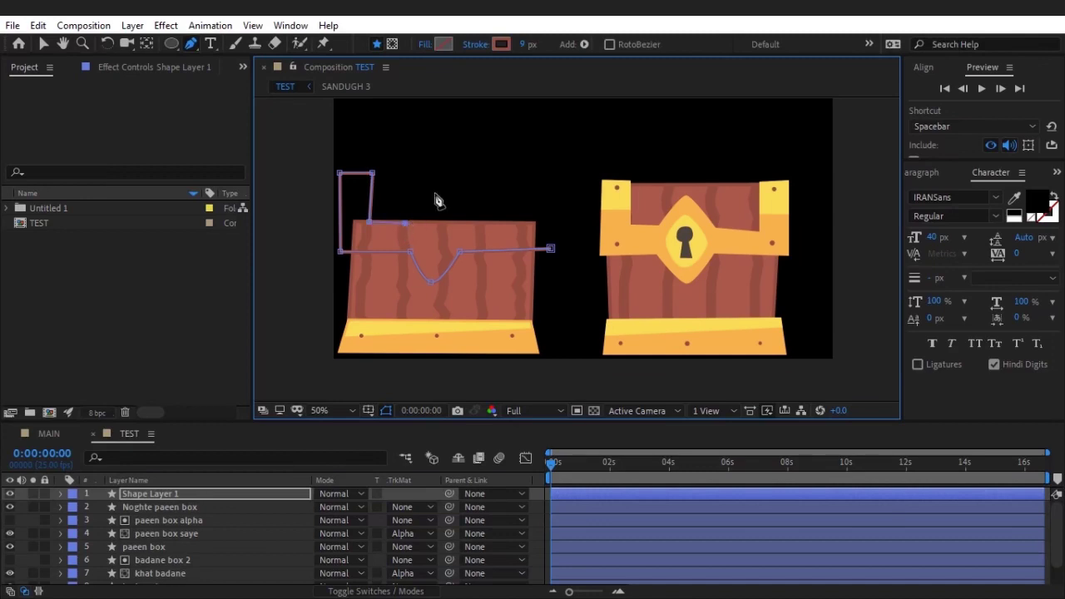
left_click_drag(430, 190, 446, 196)
left_click(455, 222)
left_click(503, 163)
left_click(540, 164)
left_click(550, 248)
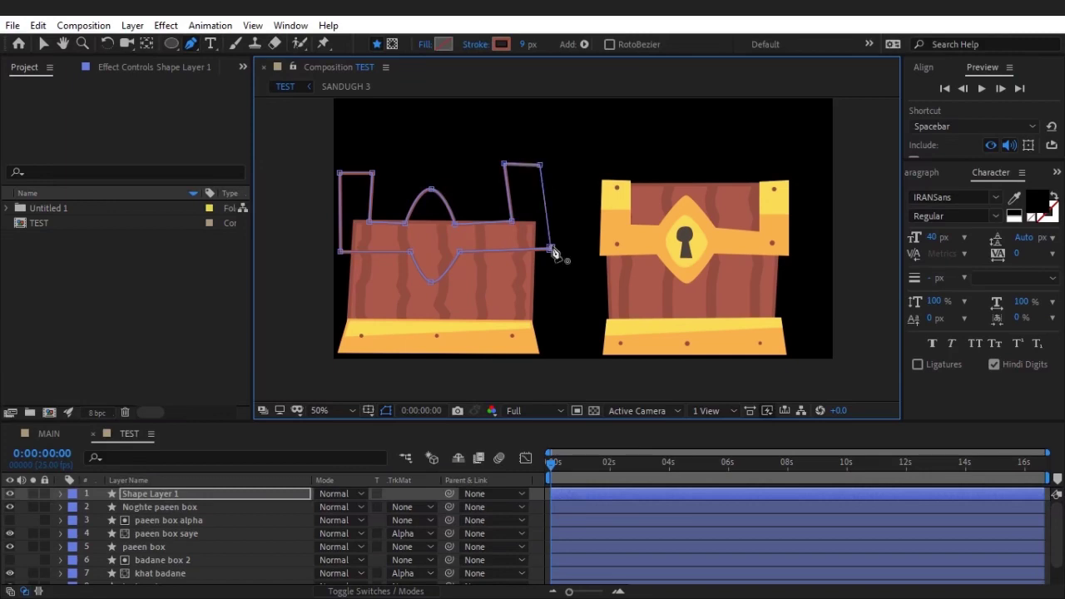
- Fill the band with a solid yellow sampled from the reference band
left_click(420, 47)
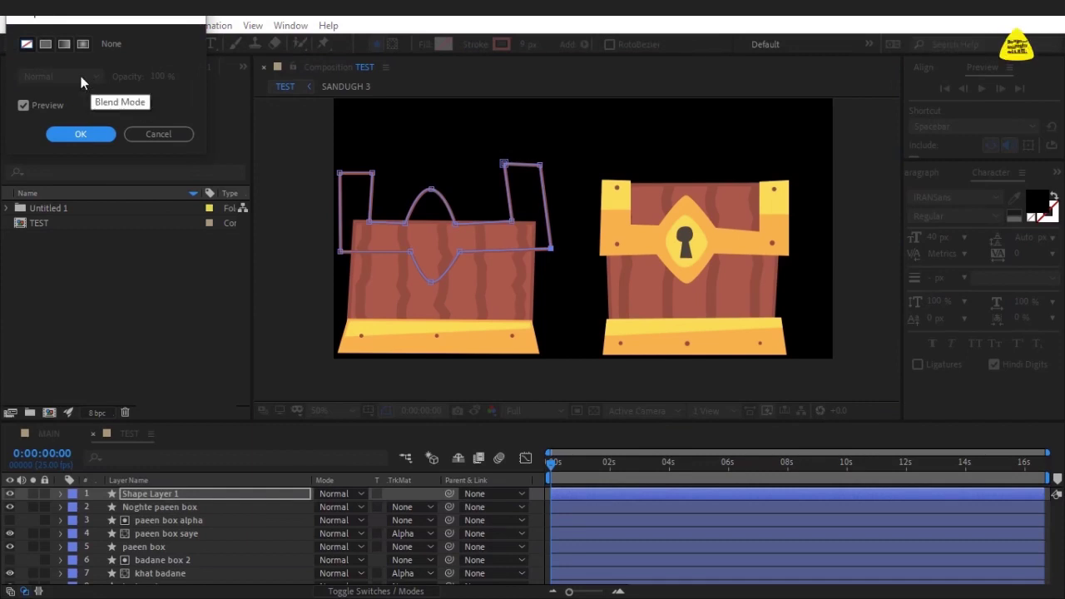
left_click(47, 45)
left_click(81, 135)
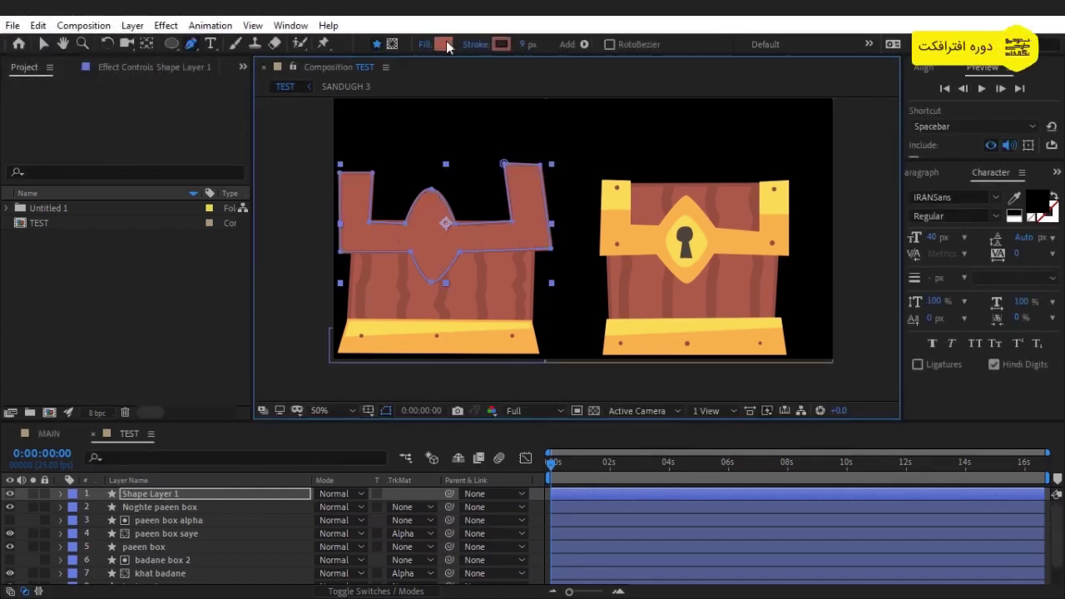
left_click(443, 43)
left_click(365, 224)
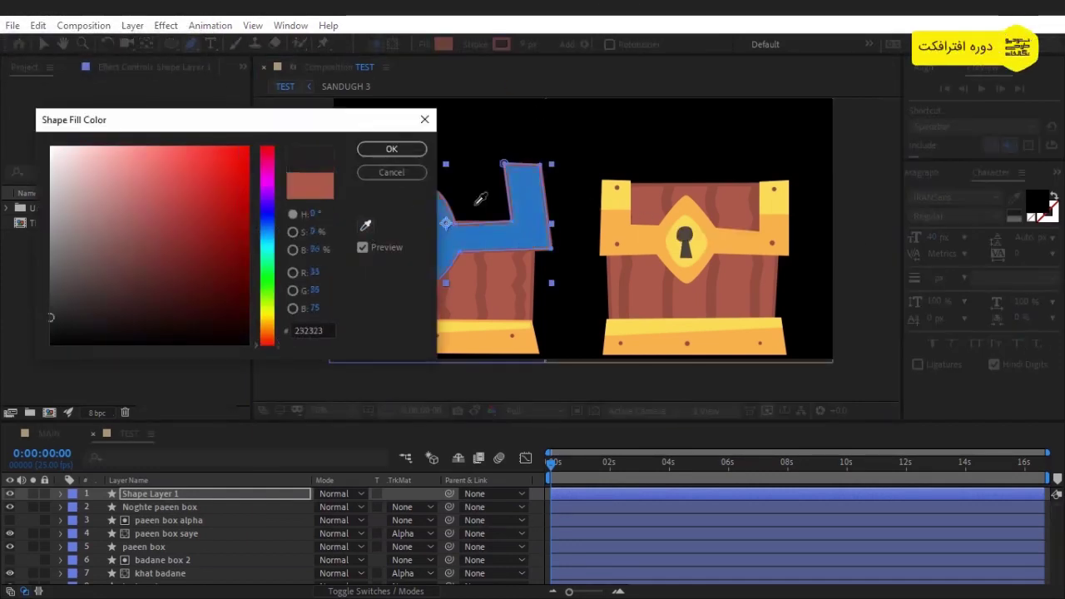
left_click(618, 196)
left_click(374, 150)
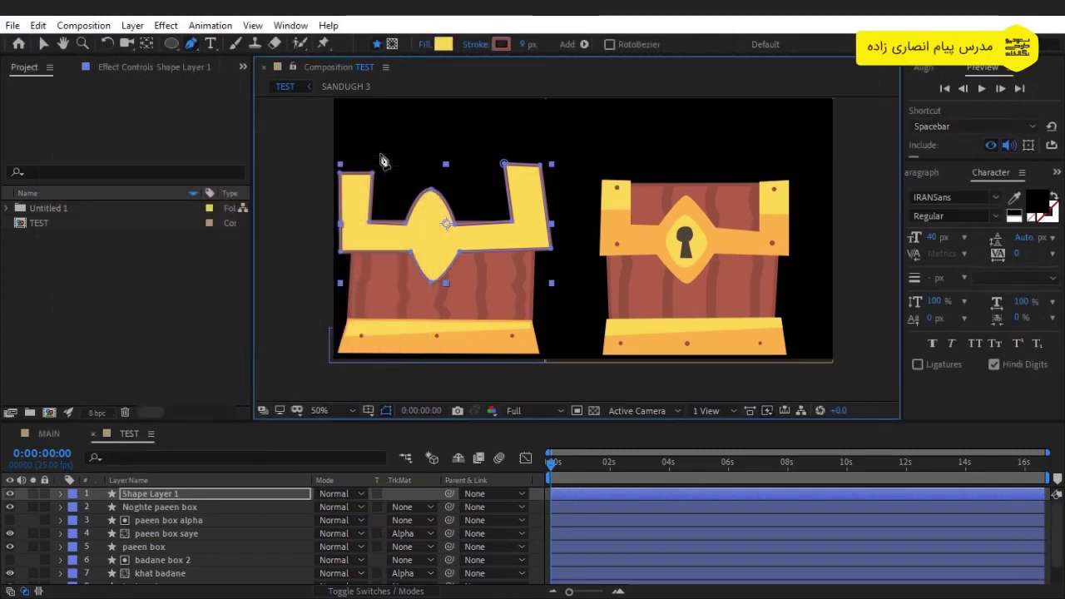
- Give the band an orange stroke sampled from the reference chest
left_click(500, 44)
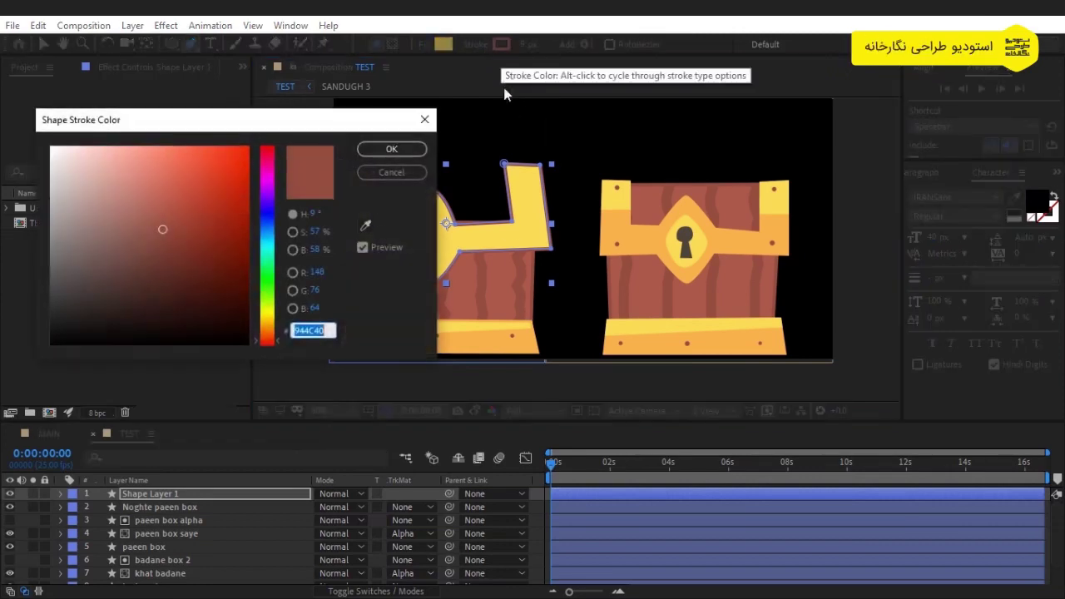
left_click(365, 226)
left_click(642, 243)
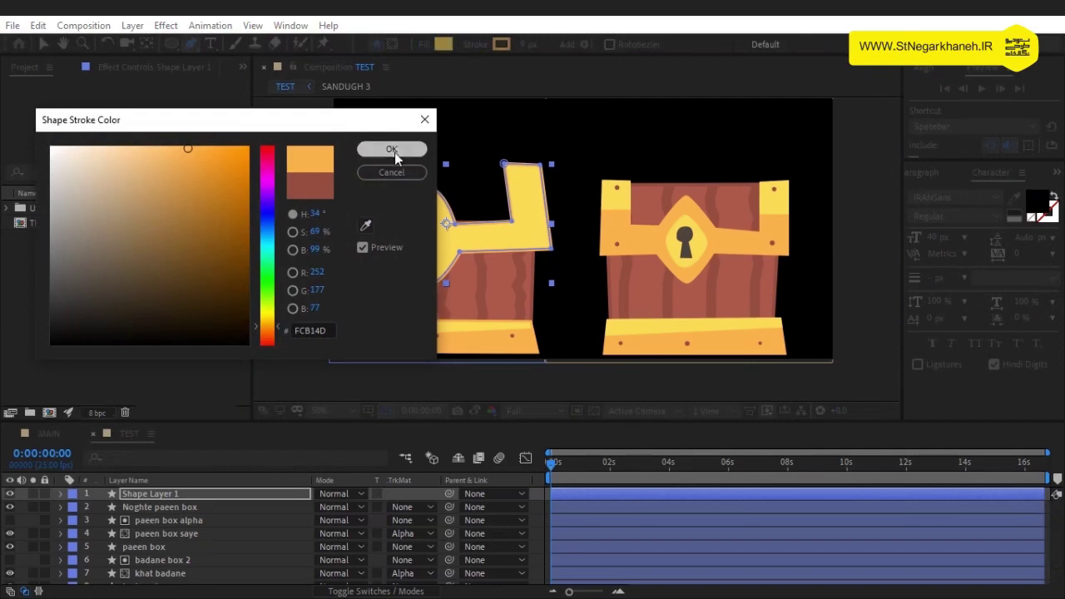
left_click(391, 150)
left_click(534, 518)
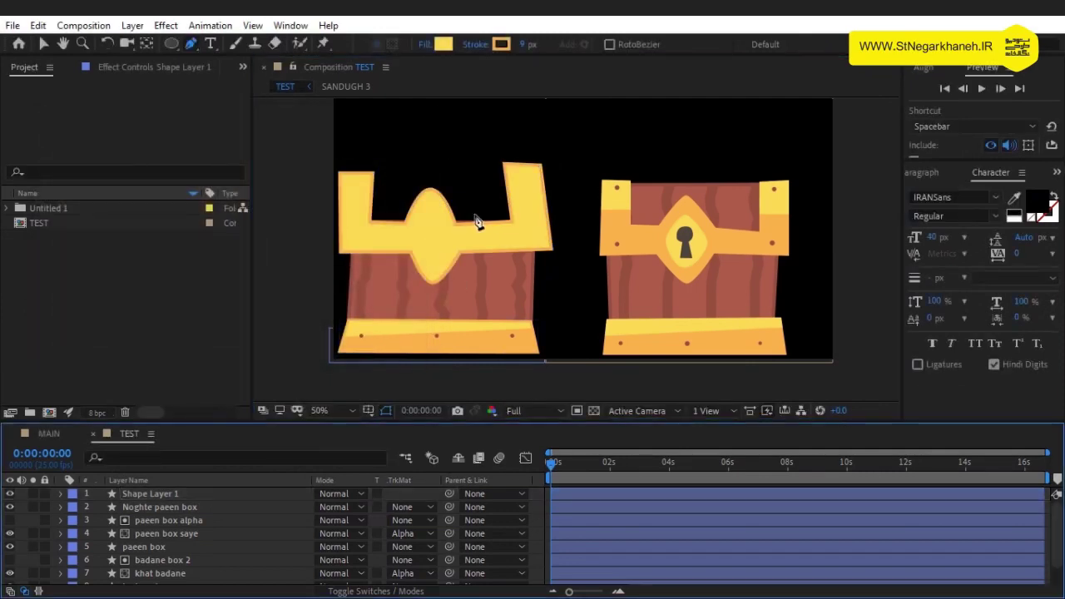
- Rename Shape Layer 1 to 'sar-gard' and bring both chests back into view
left_click(158, 493)
key("Return")
type("sar-gard")
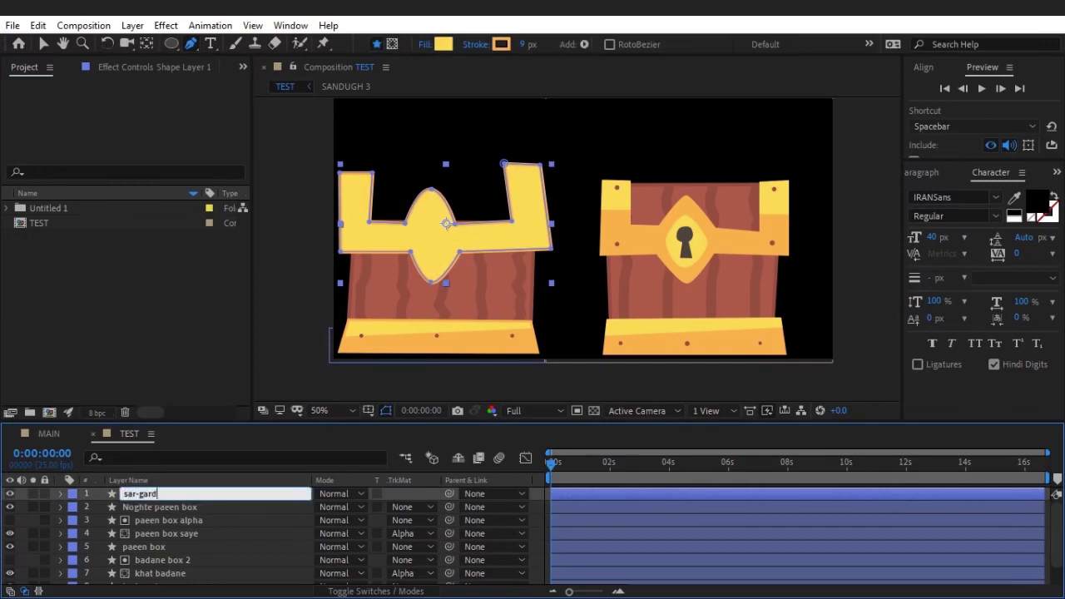
key("Return")
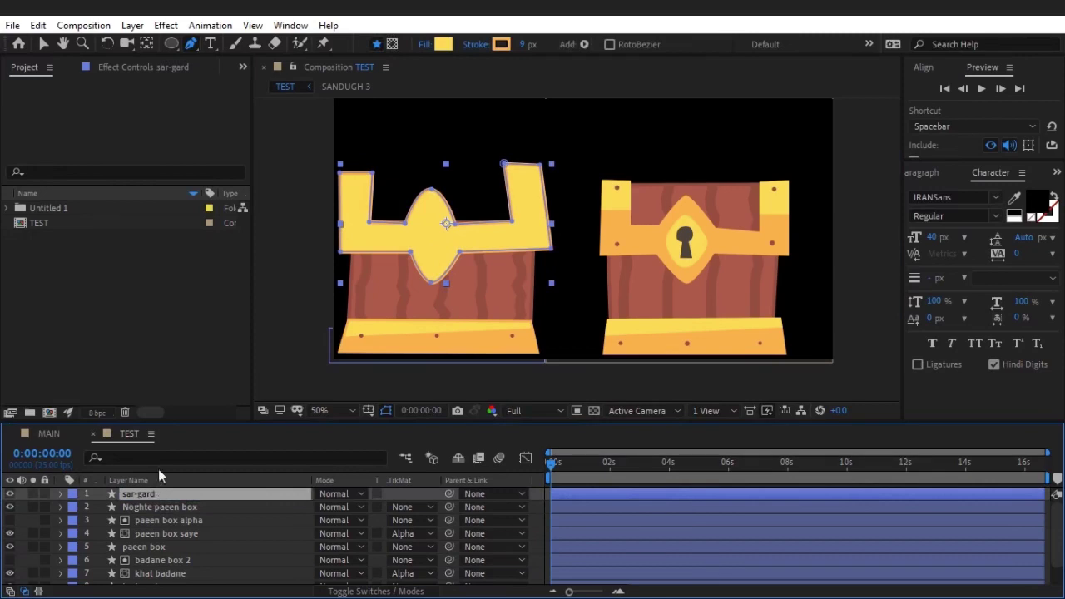
scroll(453, 252, "up", 2)
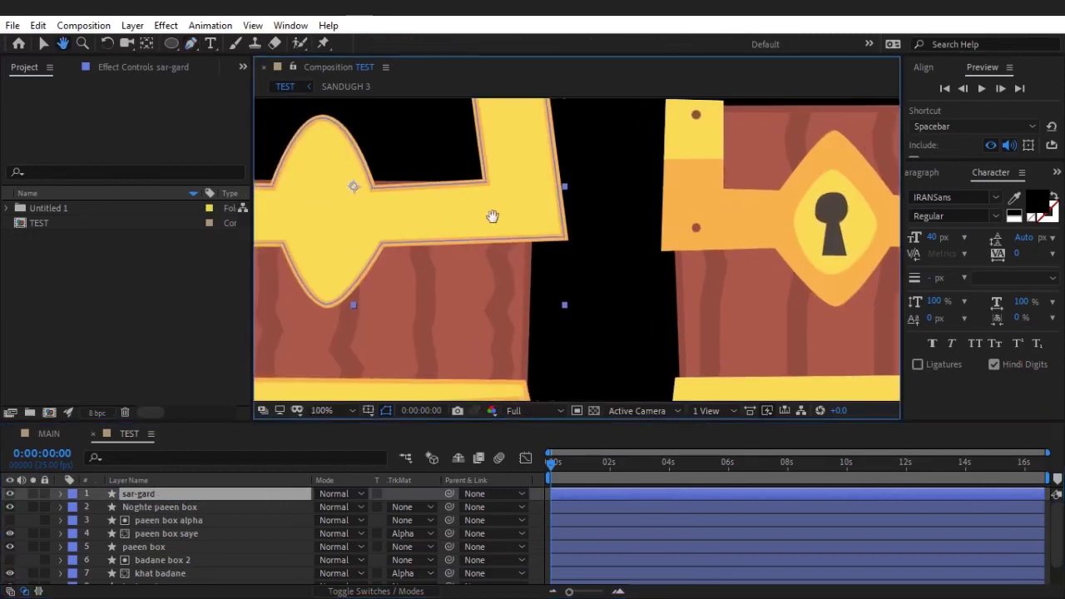
scroll(466, 221, "up", 1)
scroll(468, 221, "down", 1)
key("comma")
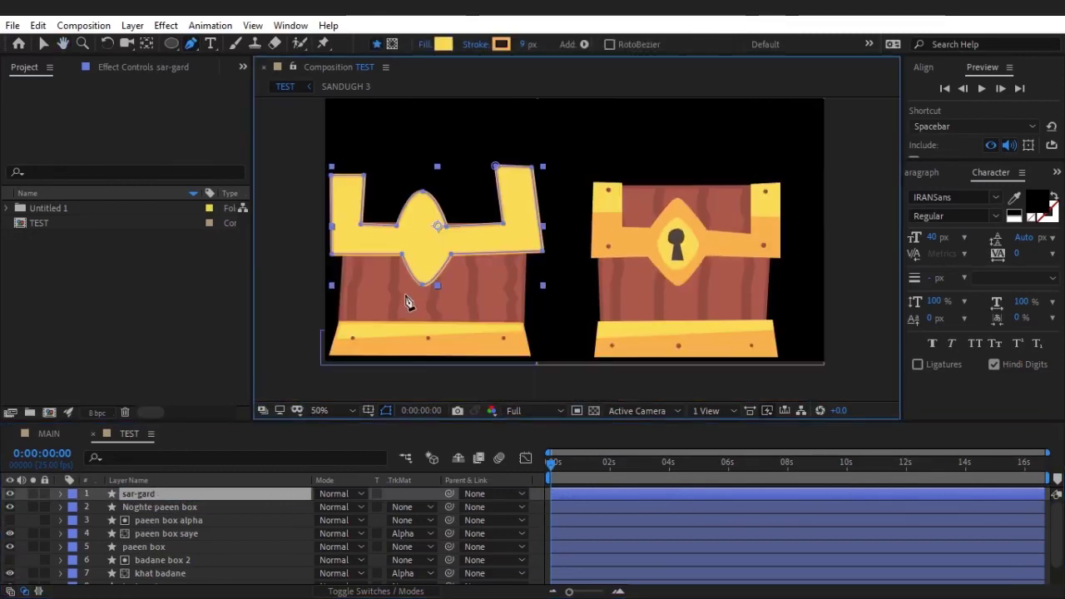
left_click(531, 516)
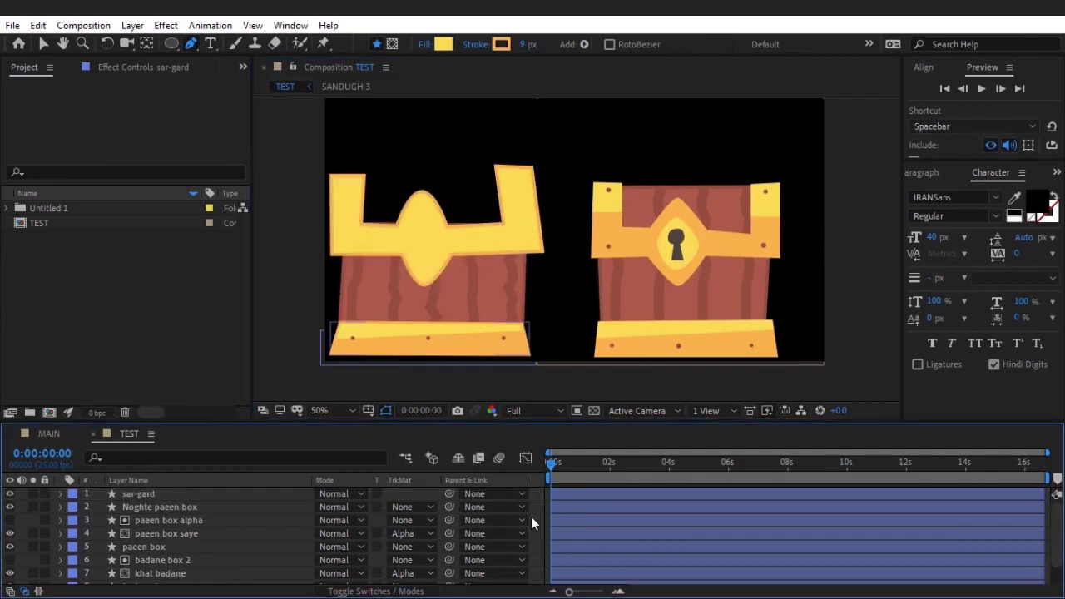
- Pen-draw a closed nine-point polygon over the left chest's lid
left_click(317, 195)
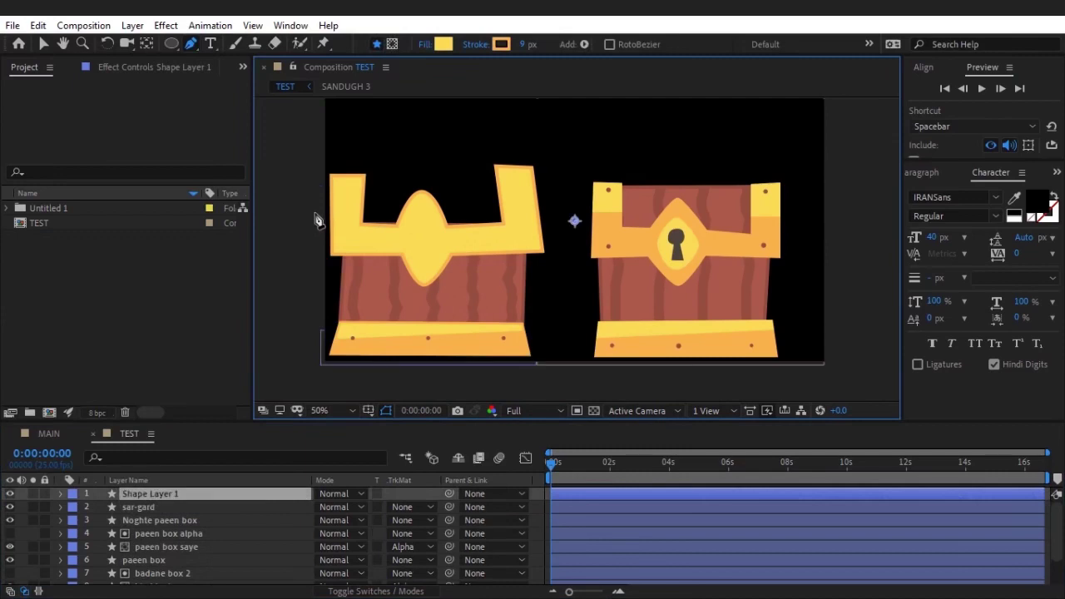
left_click(544, 500)
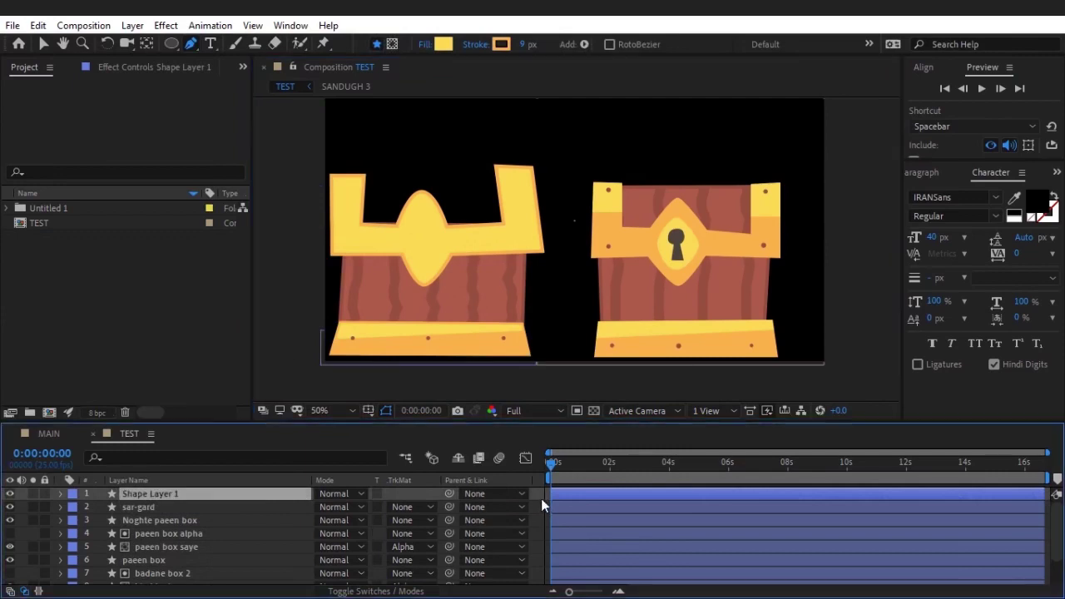
left_click(314, 204)
left_click(378, 203)
left_click(416, 175)
left_click(469, 196)
left_click(549, 202)
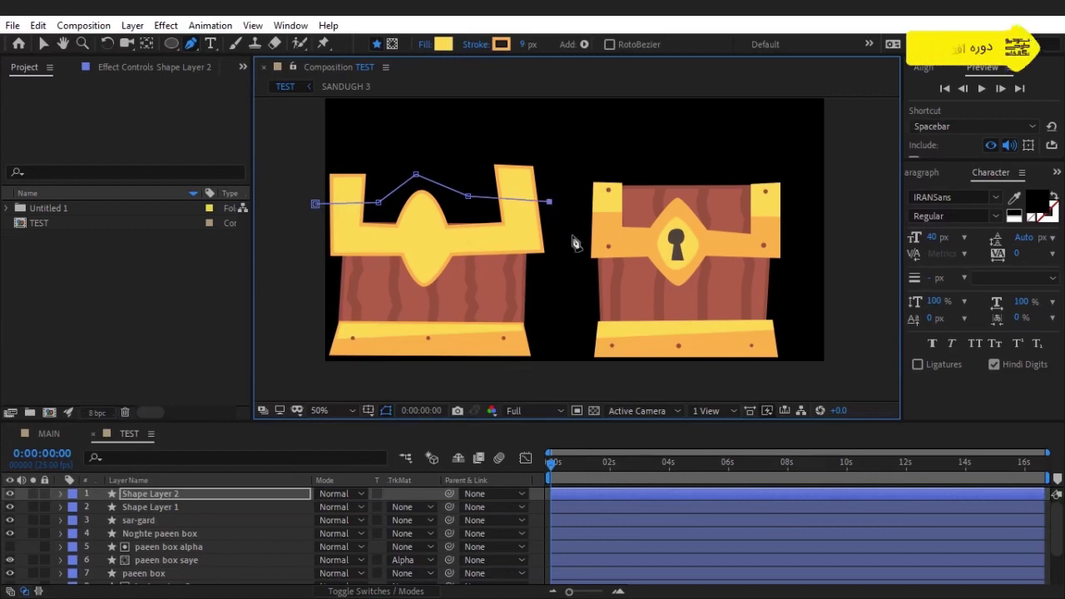
left_click(568, 267)
left_click(424, 295)
left_click(307, 267)
left_click(315, 205)
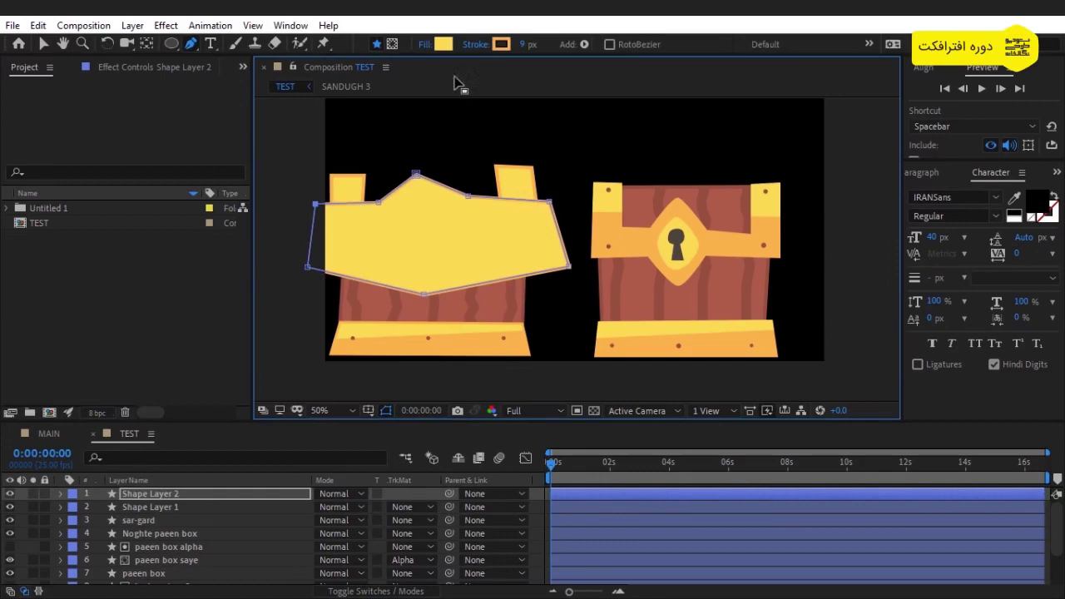
- Fill the new shape with the right chest's orange using the eyedropper
left_click(424, 46)
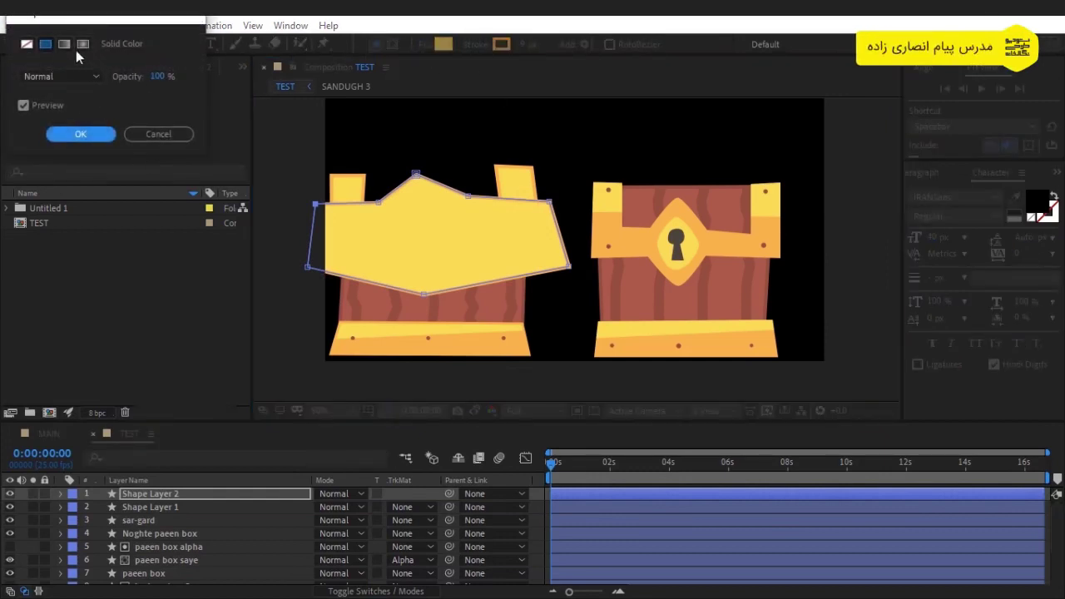
left_click(81, 134)
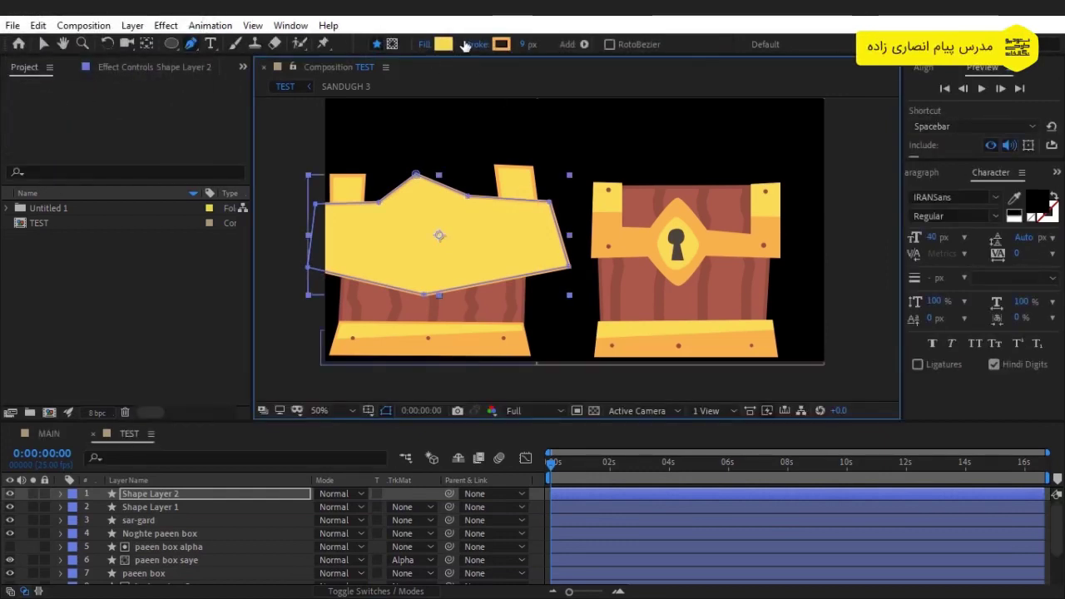
left_click(447, 47)
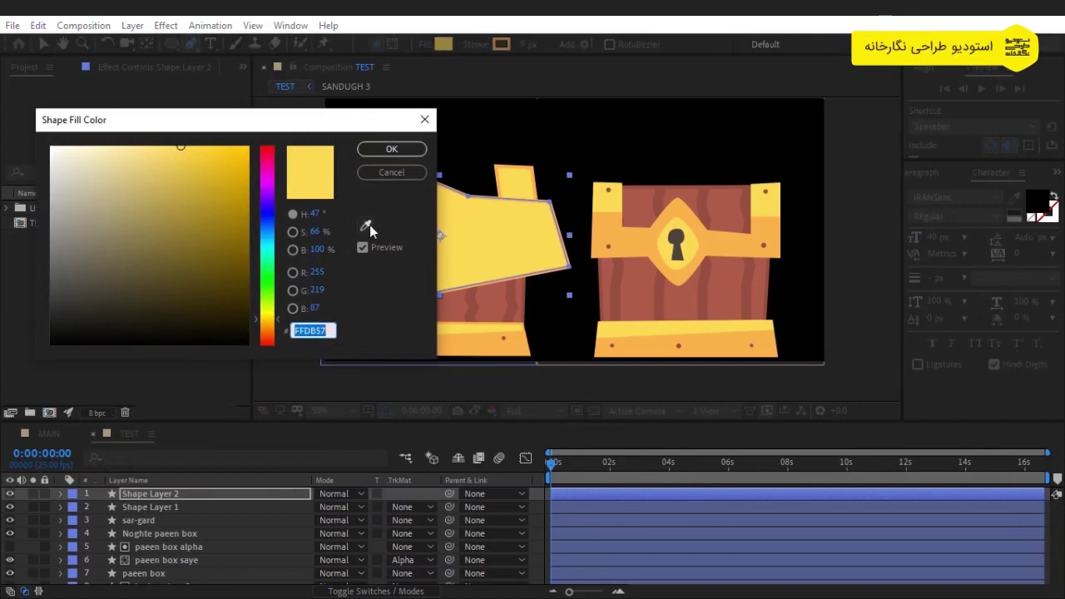
left_click(365, 225)
left_click(619, 196)
left_click(399, 149)
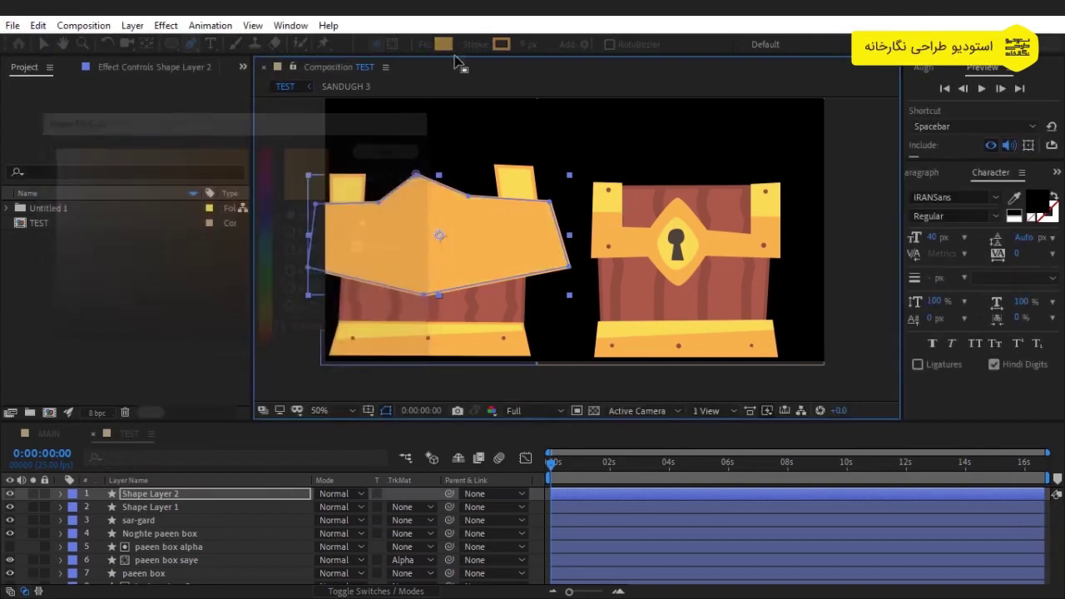
- Set the shape's stroke to None, then select the empty Shape Layer 1
left_click(477, 44)
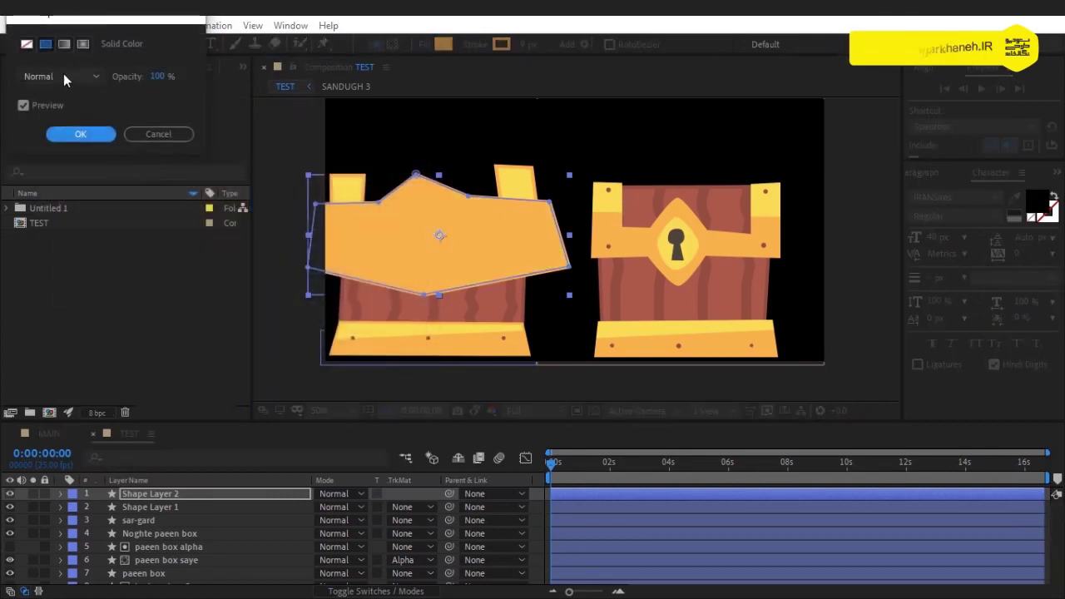
left_click(26, 44)
left_click(81, 134)
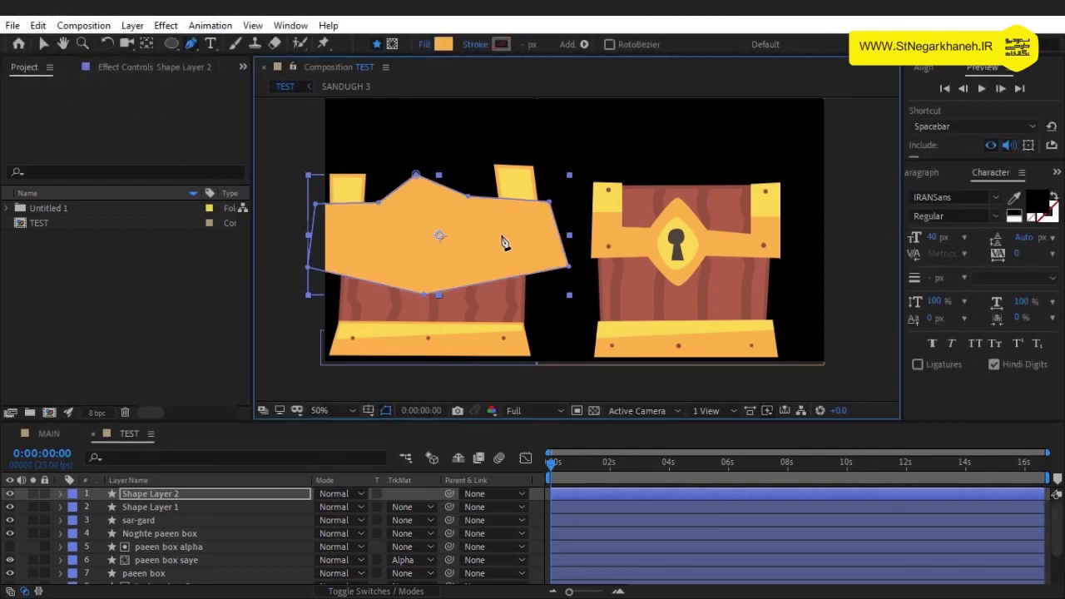
left_click(158, 509)
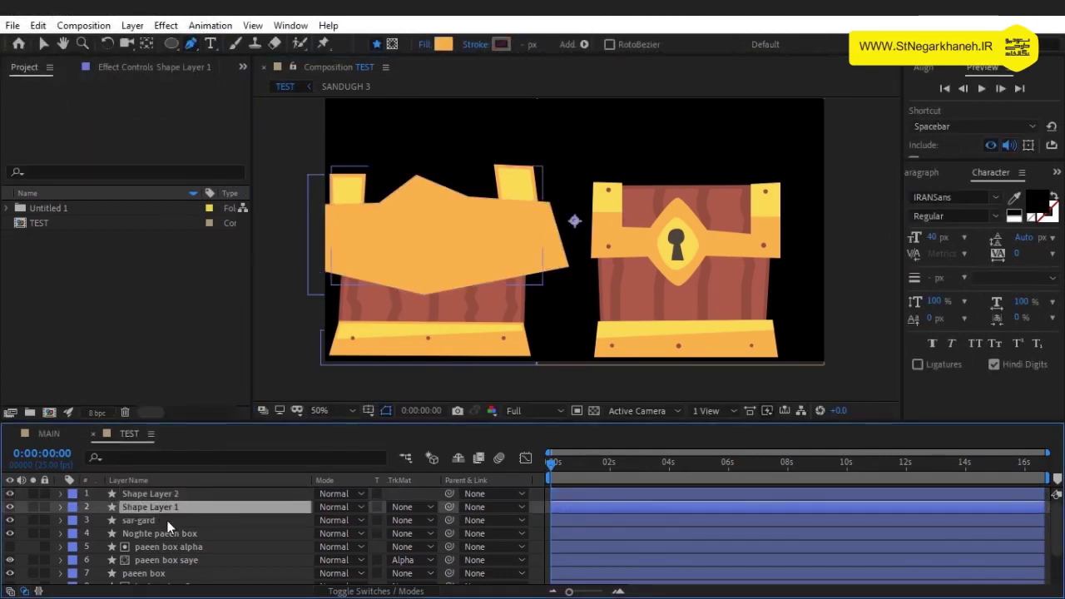
left_click(167, 520)
left_click(169, 505)
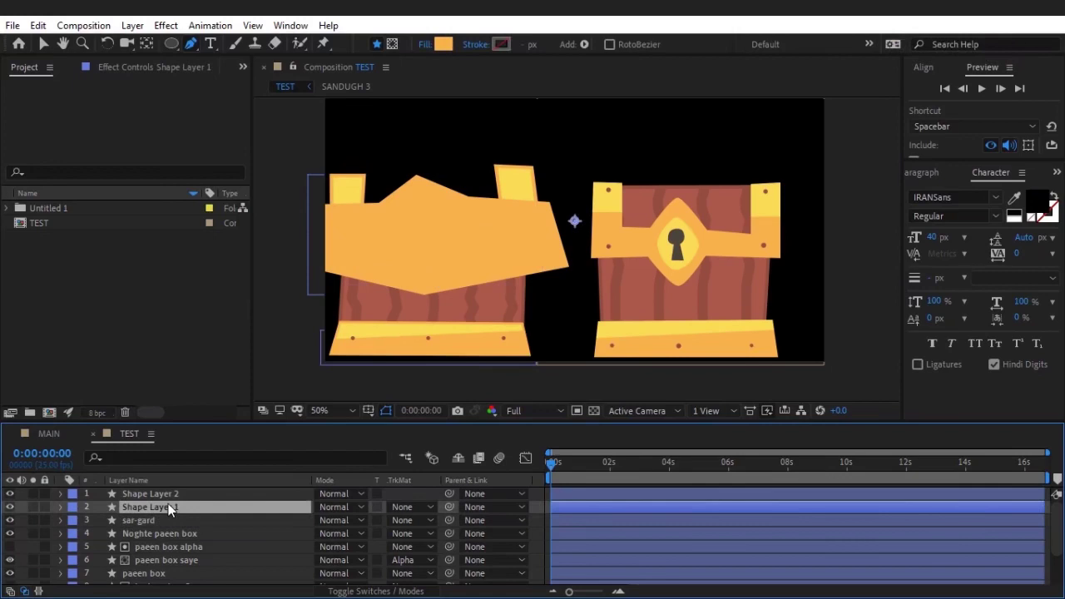
- Delete the empty Shape Layer 1 and duplicate sar-gard, moving the copy to the top
key("Delete")
left_click(168, 507)
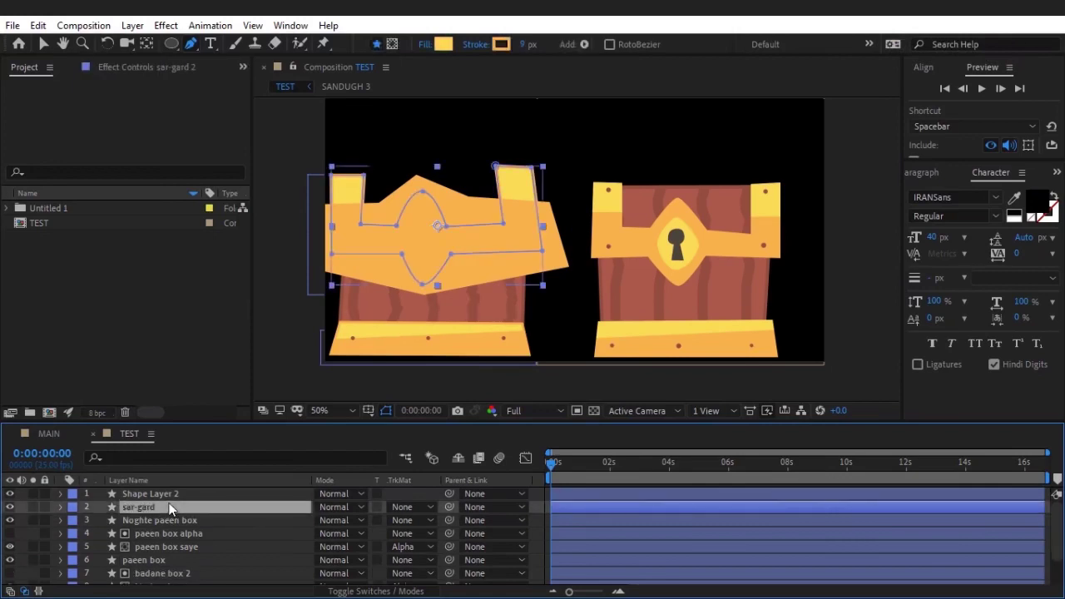
key("ctrl+d")
left_click_drag(169, 506, 173, 497)
- Rename Shape Layer 2 to 'saye gard' and alpha-matte it to sar-gard 2
left_click(177, 508)
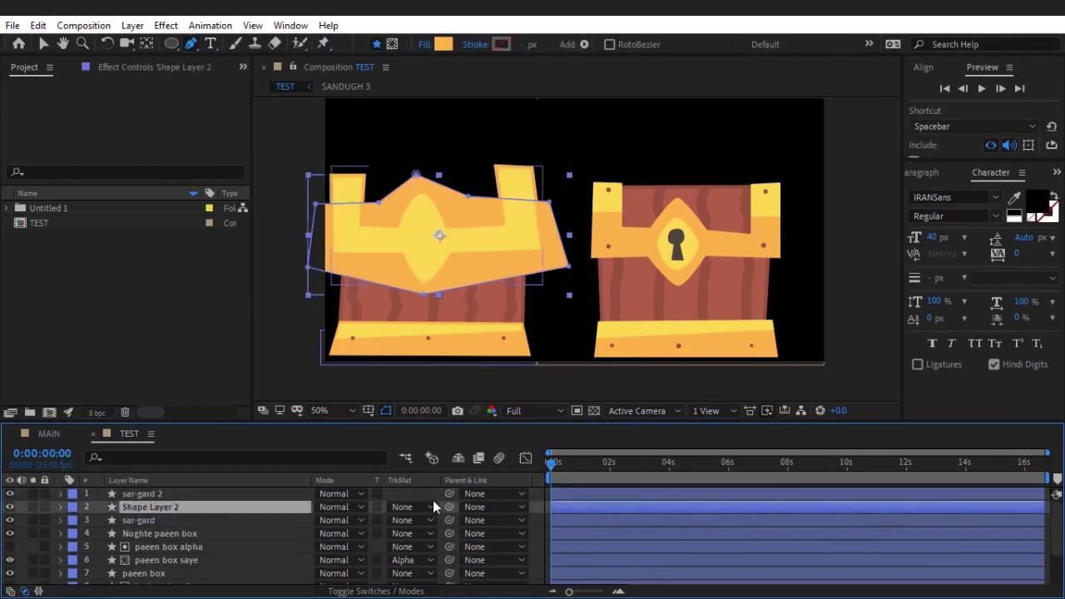
key("Return")
type("saye gard")
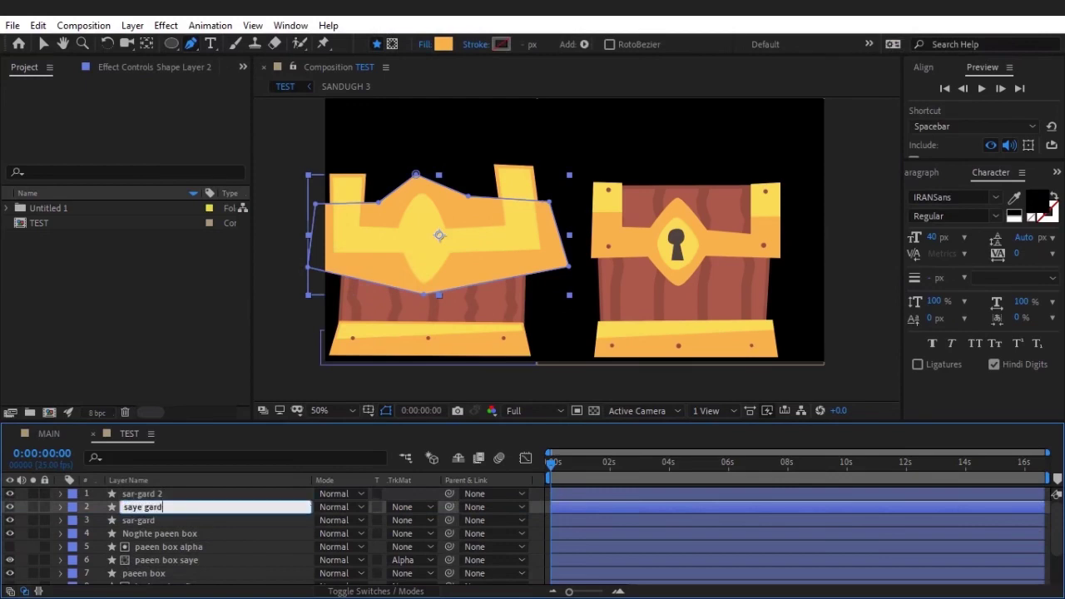
key("Return")
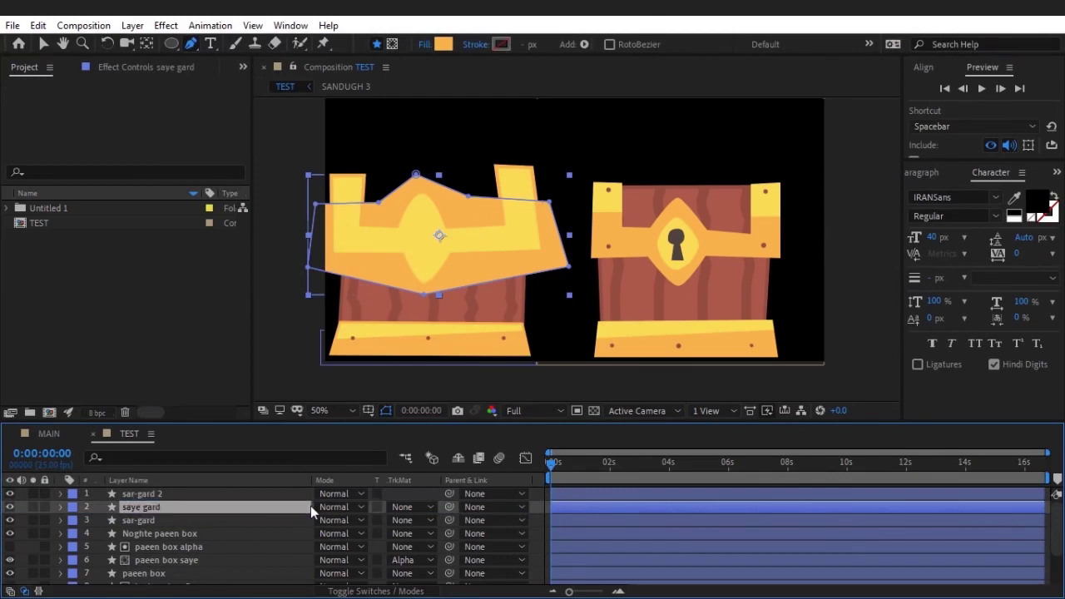
left_click(410, 507)
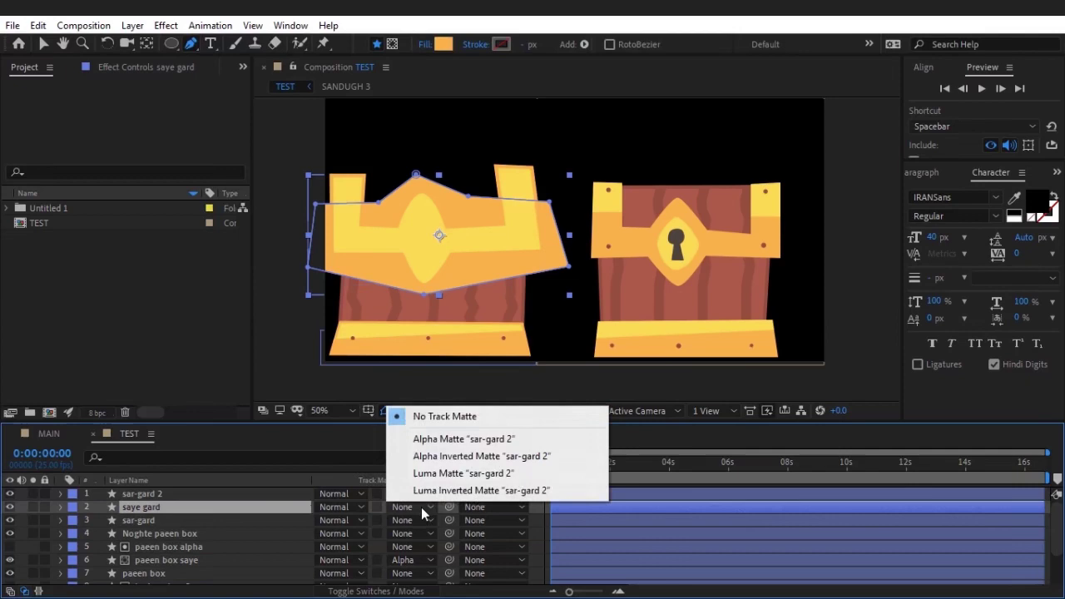
left_click(418, 441)
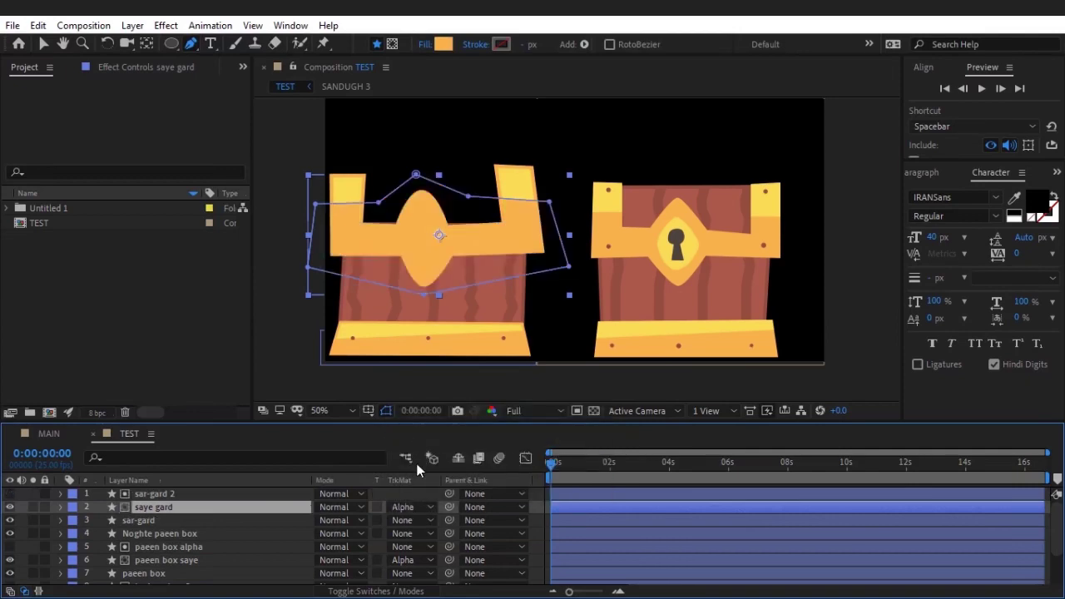
left_click(434, 491)
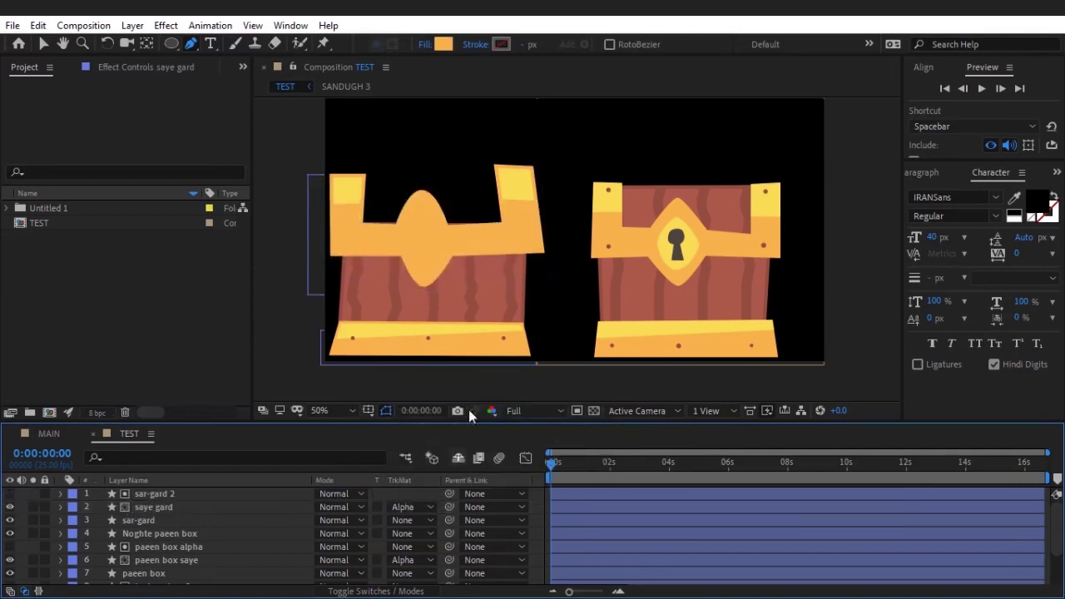
scroll(419, 250, "up", 2)
scroll(418, 249, "down", 2)
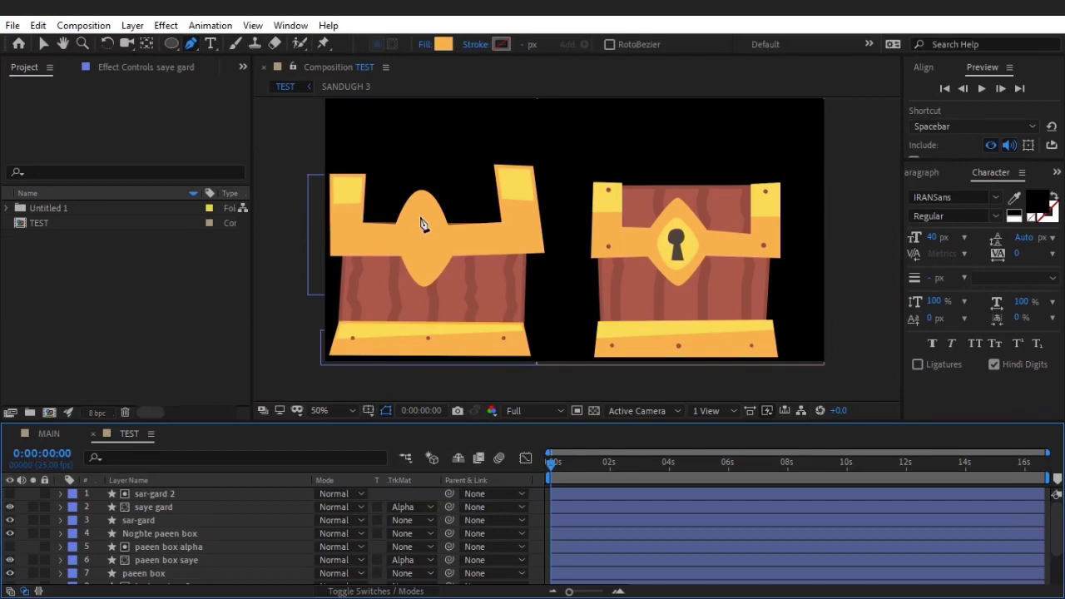
- Trace a closed Bezier oval with the Pen tool inside the left chest's lock plate
scroll(597, 217, "up", 2)
scroll(789, 237, "left", 2)
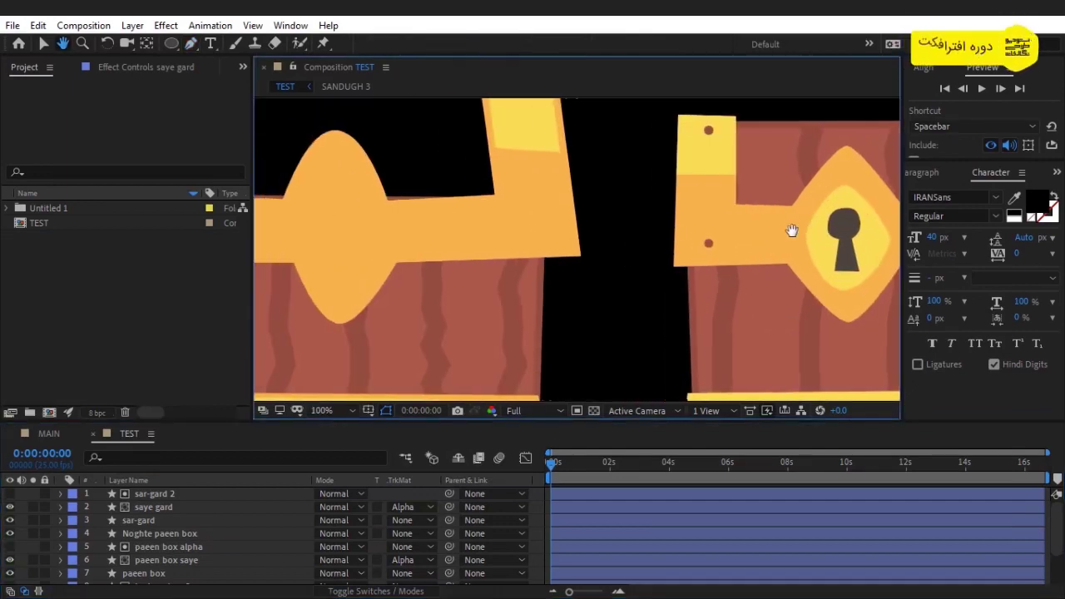
key("g")
left_click(380, 442)
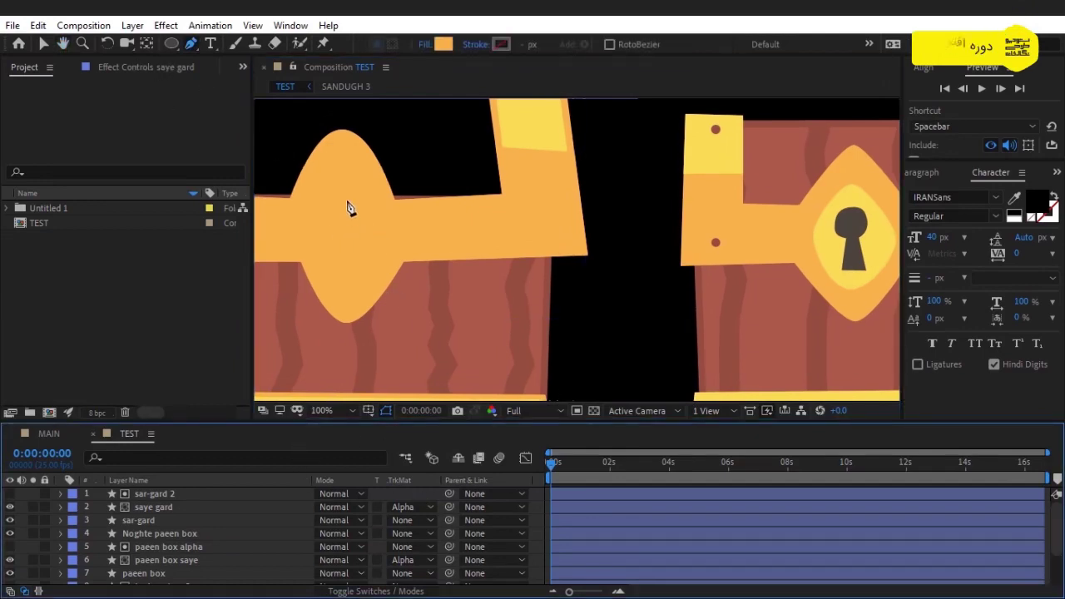
left_click(343, 170)
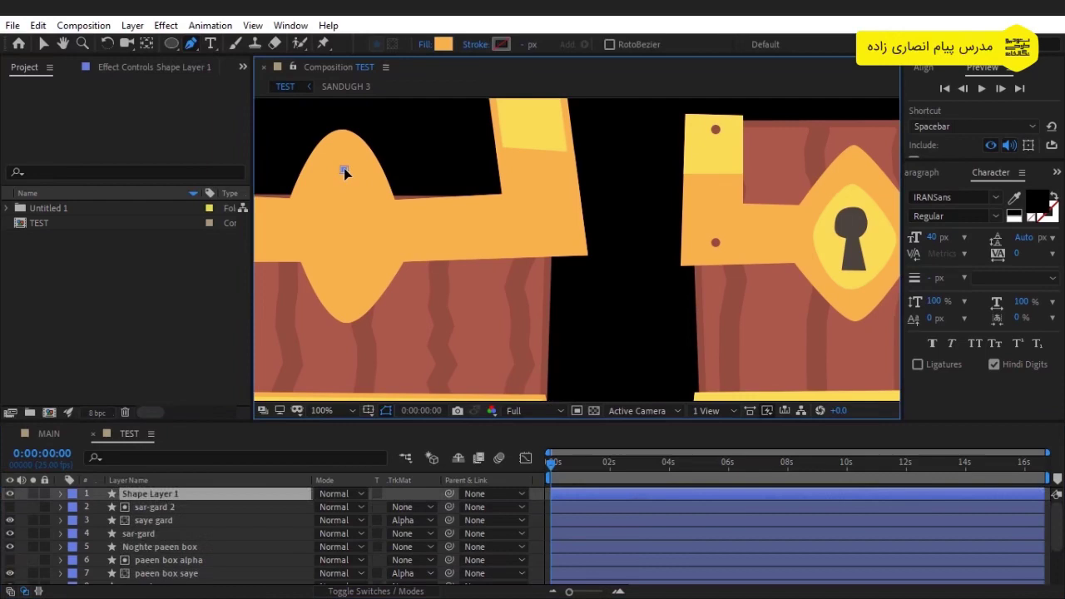
left_click_drag(321, 255, 324, 258)
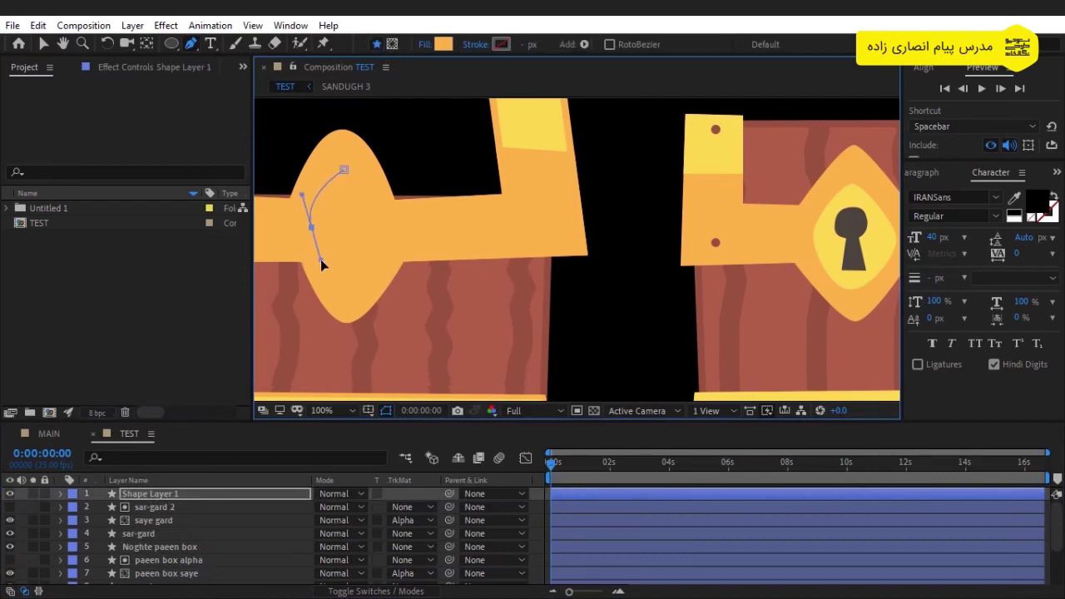
left_click(344, 297)
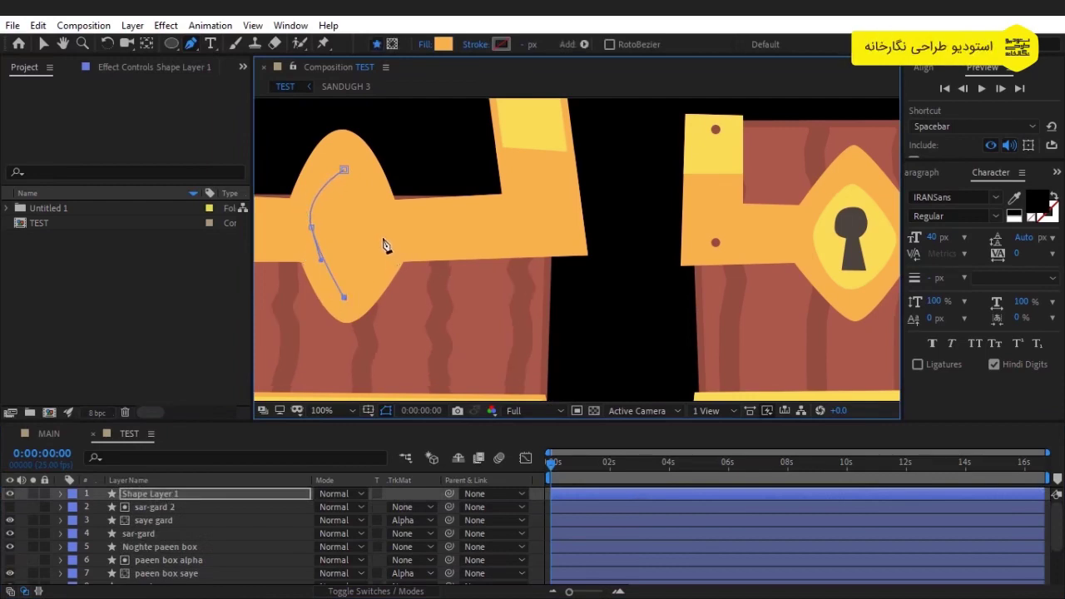
left_click_drag(386, 233, 388, 177)
- Refine the oval's bottom, side and top curves to fit the plate, sharpening its top tip
left_click_drag(344, 295, 359, 297)
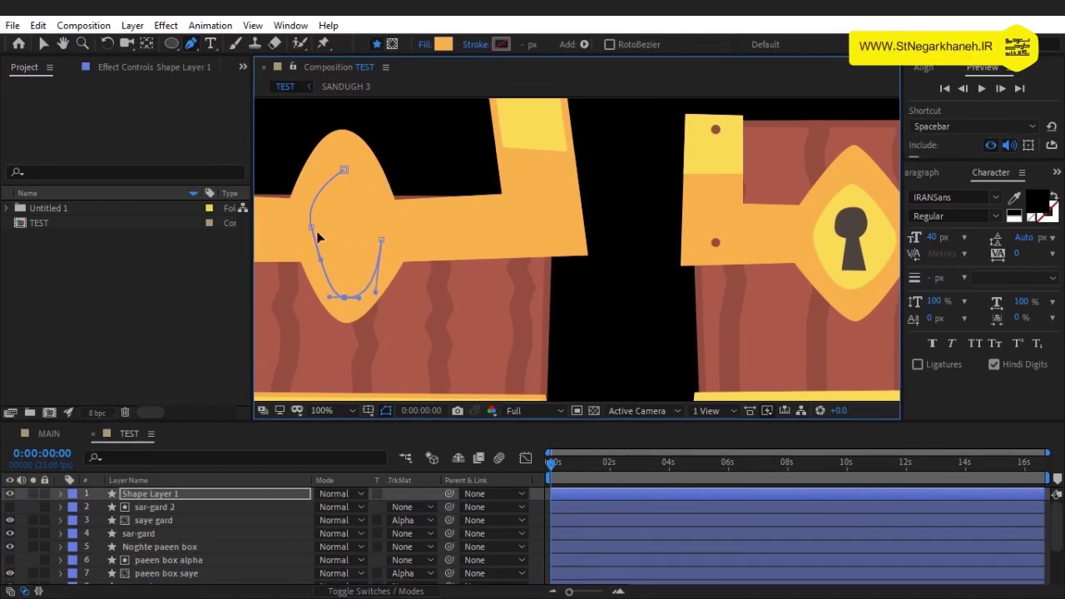
left_click_drag(306, 235, 308, 242)
mouse_move(380, 240)
left_mouse_down()
mouse_move(388, 189)
mouse_move(340, 170)
left_mouse_up()
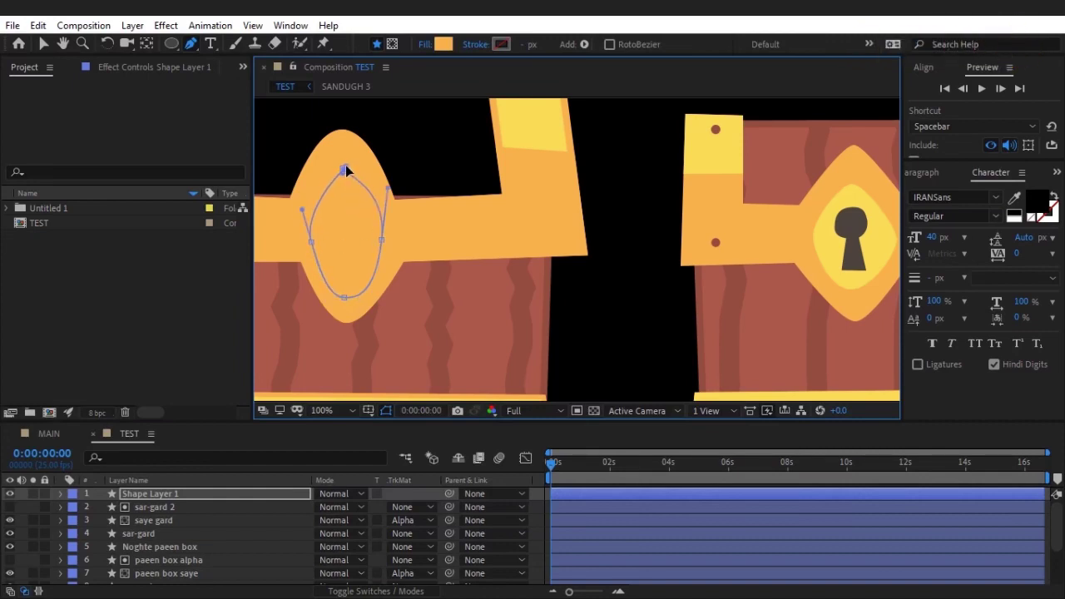
left_click_drag(311, 241, 304, 233)
left_click_drag(381, 242, 387, 237)
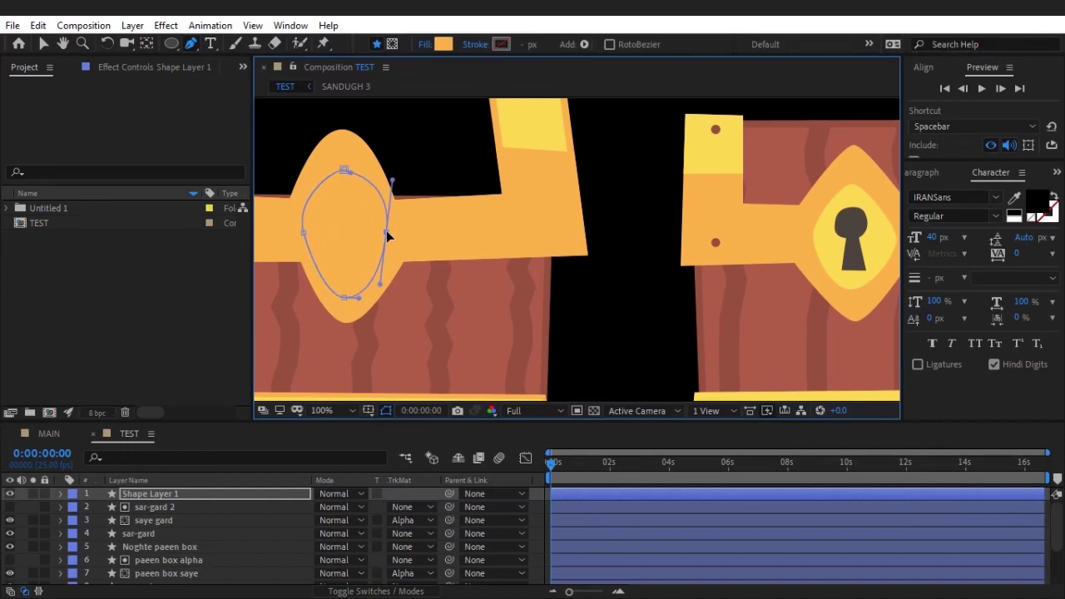
left_click(344, 296)
left_click_drag(346, 294, 351, 300)
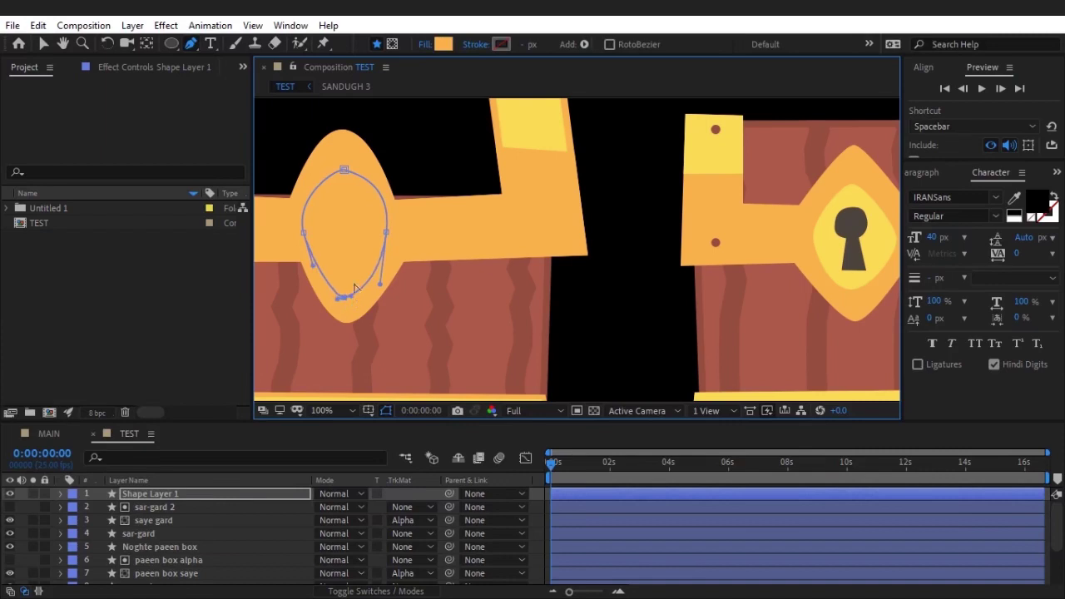
left_click(341, 169)
left_click_drag(334, 170, 342, 154)
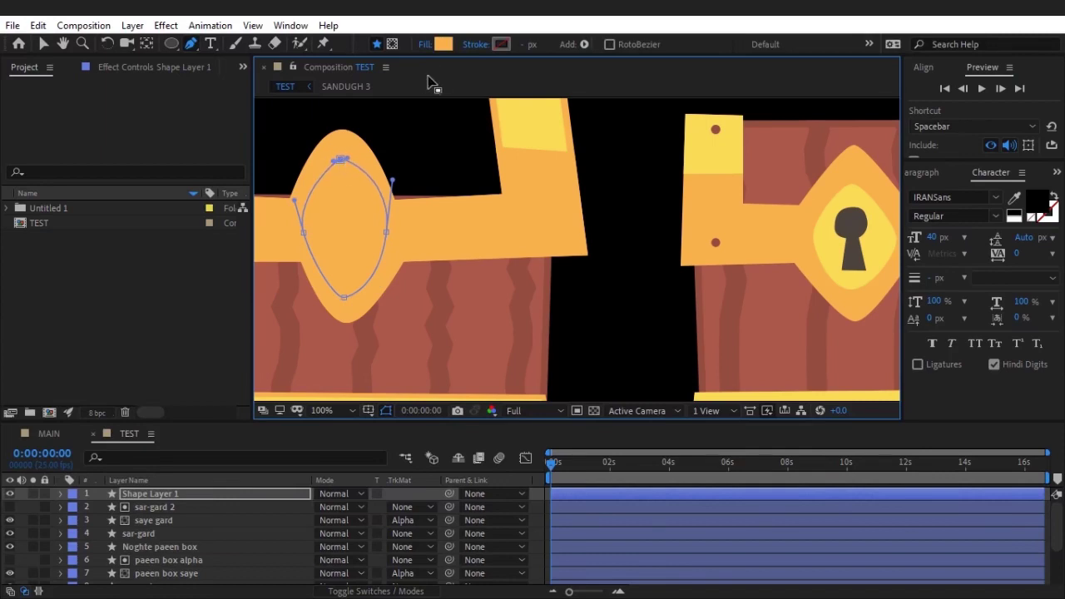
- Fill the oval with the yellow sampled from the right chest's lock plate
left_click(445, 44)
left_click(367, 227)
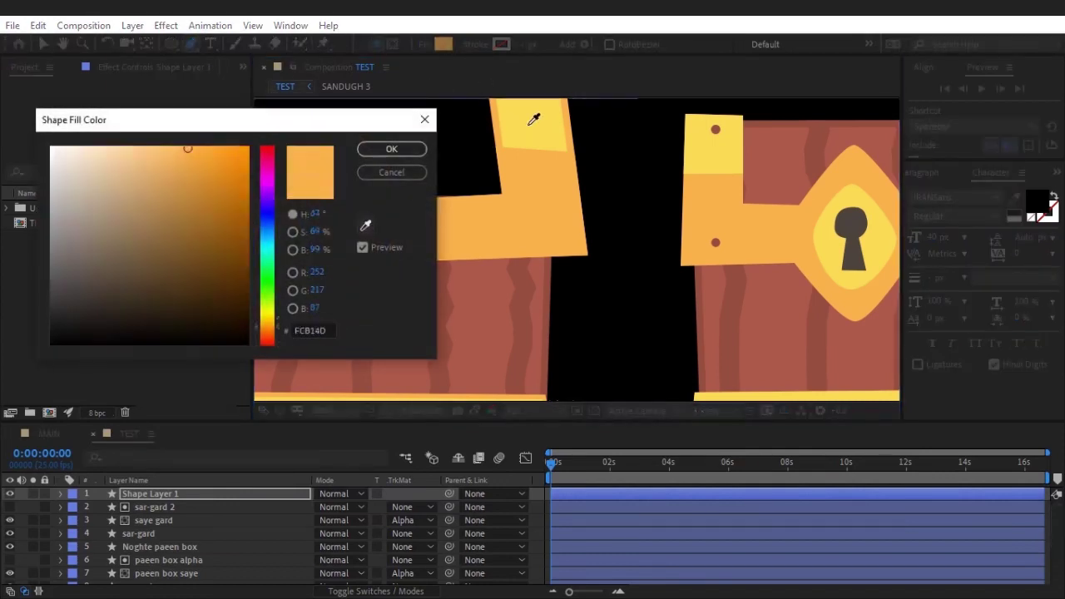
left_click(532, 113)
left_click(391, 149)
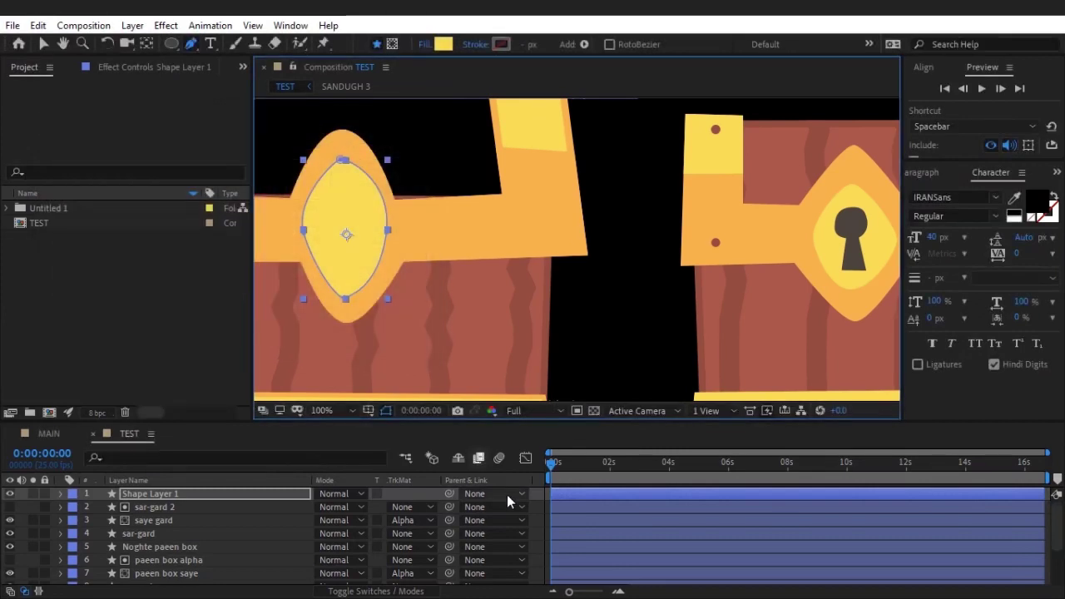
left_click(533, 494)
- Rename Shape Layer 1 to 'ghesmat ghofl'
scroll(456, 291, "down", 2)
scroll(452, 287, "up", 2)
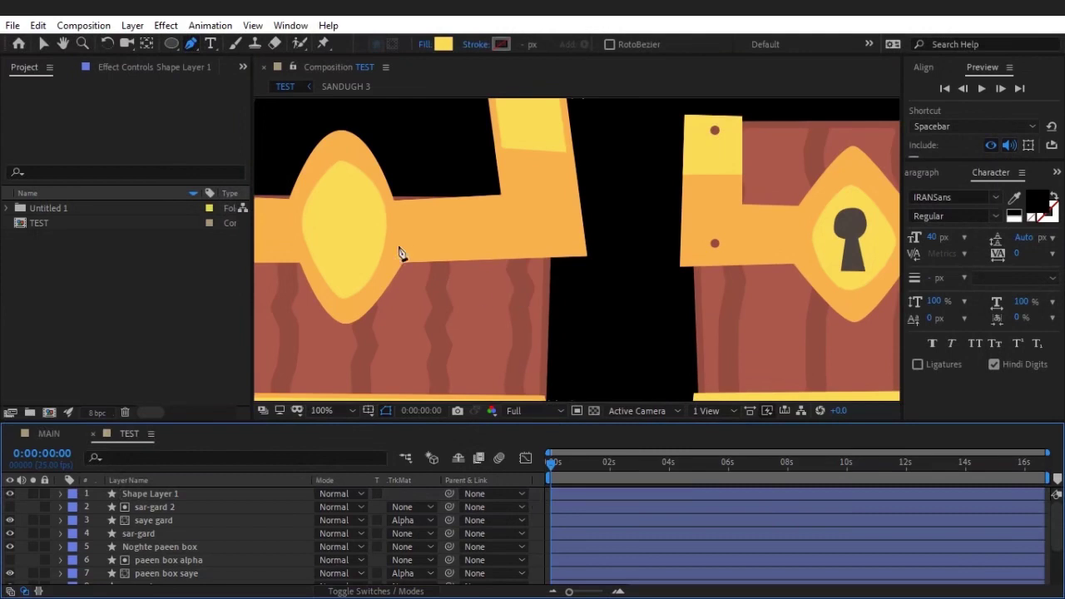
left_click(162, 497)
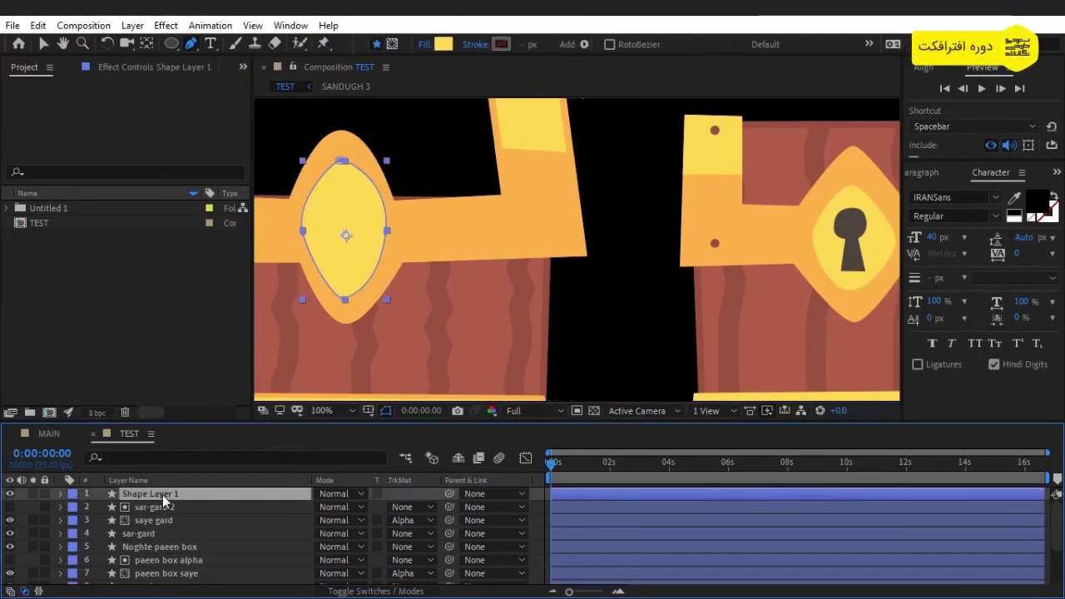
key("Return")
type("ghesma")
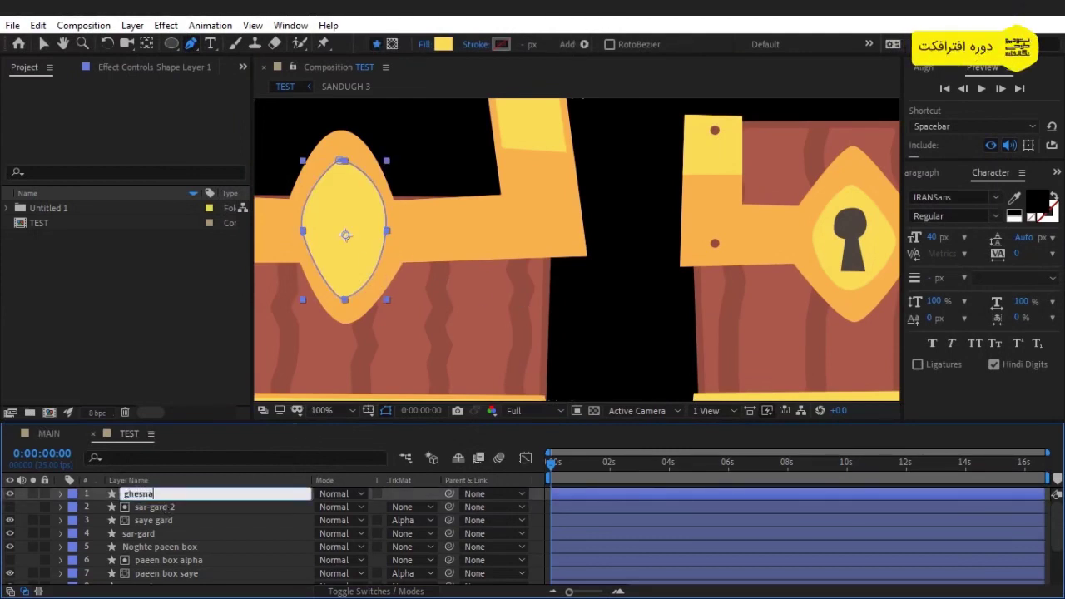
type("t ghof")
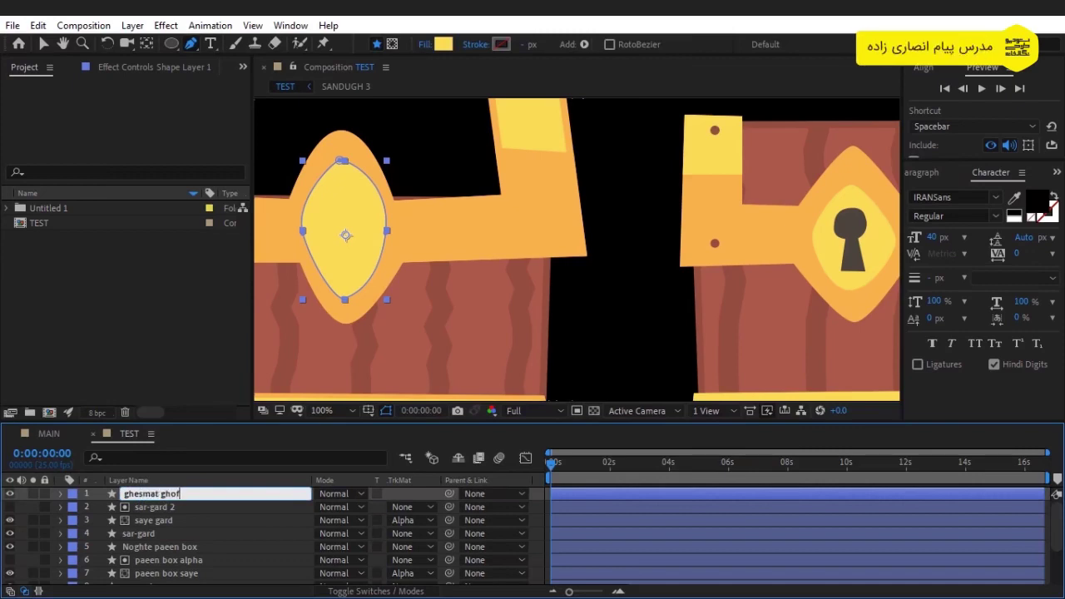
type("l")
key("Return")
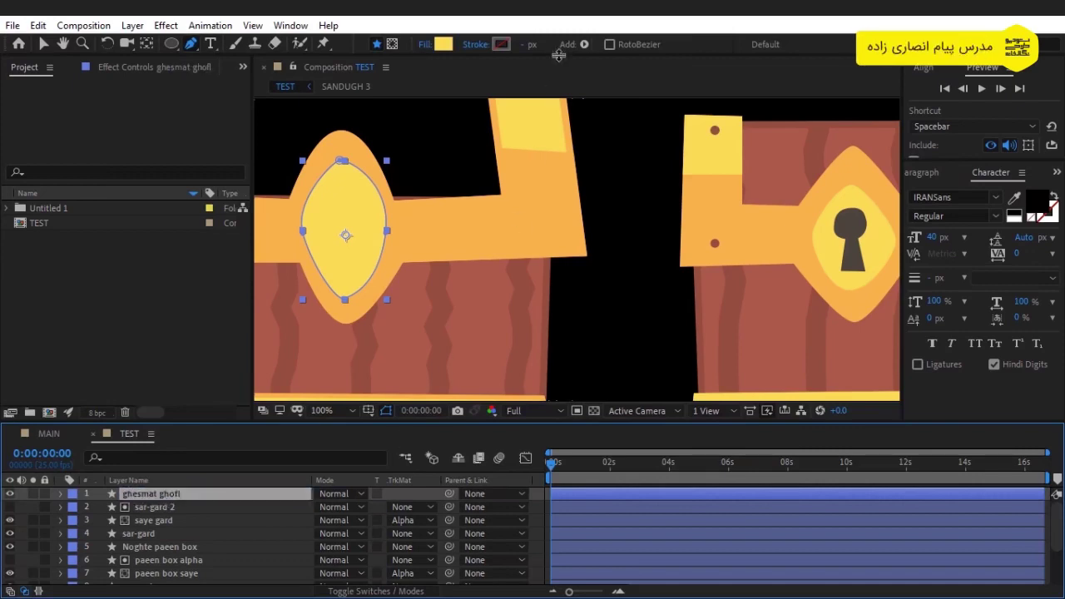
left_click(541, 503)
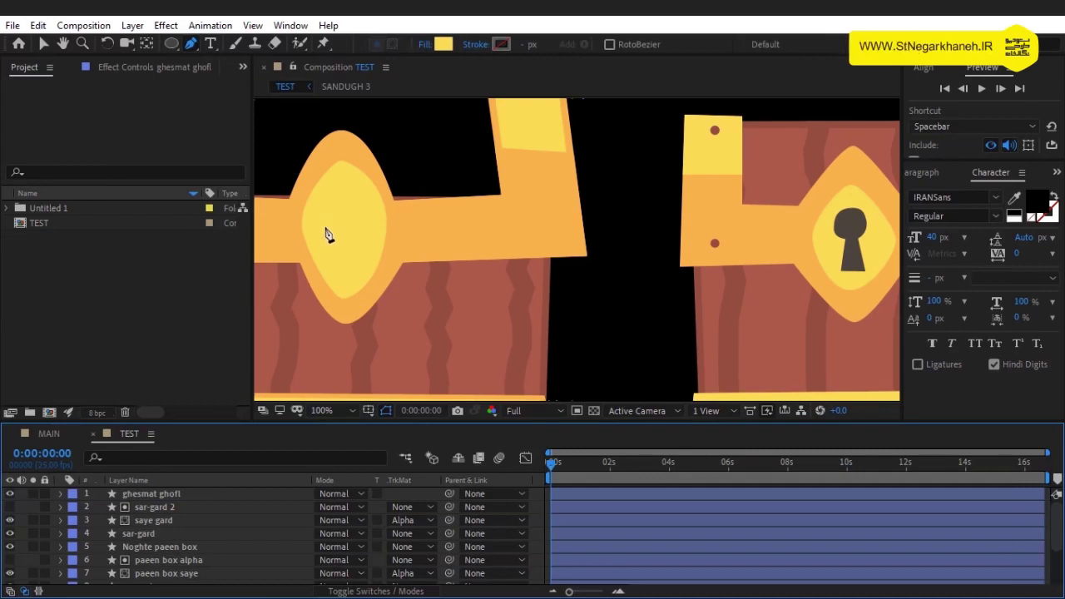
- Draw a closed keyhole outline, with a round head and a stem, inside the yellow plate
left_click(334, 226)
mouse_move(331, 196)
left_mouse_down()
mouse_move(351, 199)
mouse_move(350, 246)
left_mouse_up()
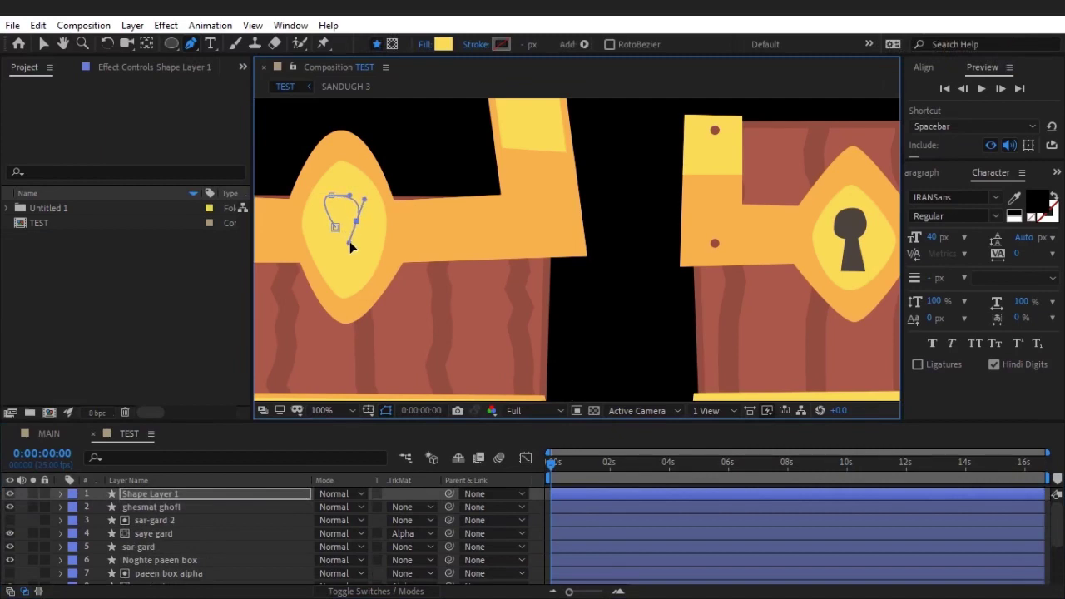
scroll(353, 235, "up", 1)
left_click(351, 221)
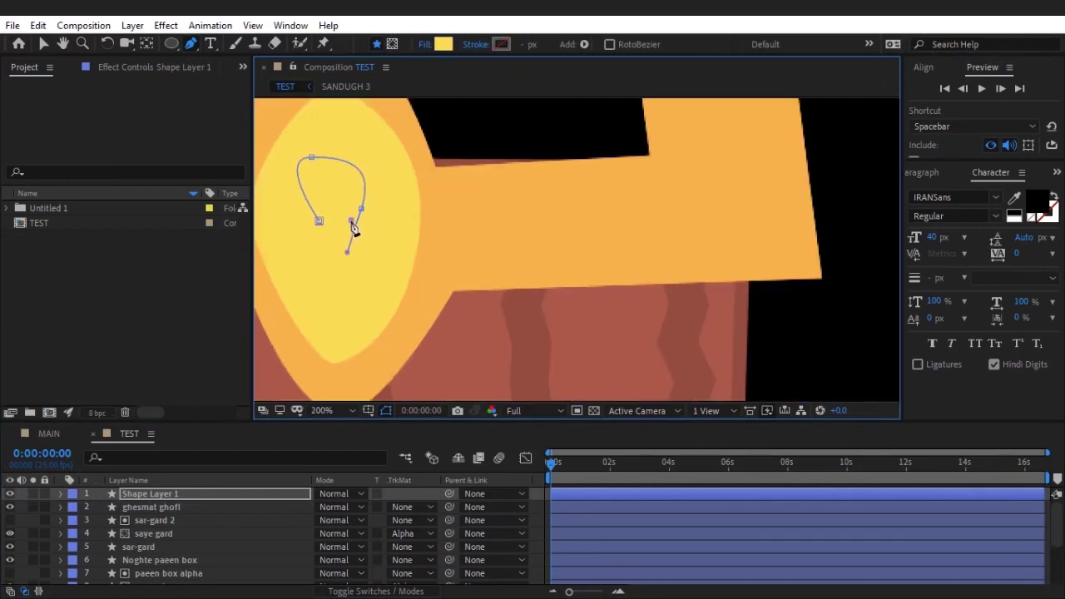
mouse_move(360, 218)
left_mouse_down()
mouse_move(352, 256)
mouse_move(356, 223)
left_mouse_up()
mouse_move(323, 157)
left_mouse_down()
mouse_move(334, 153)
mouse_move(275, 150)
left_mouse_up()
left_click_drag(359, 208, 346, 229)
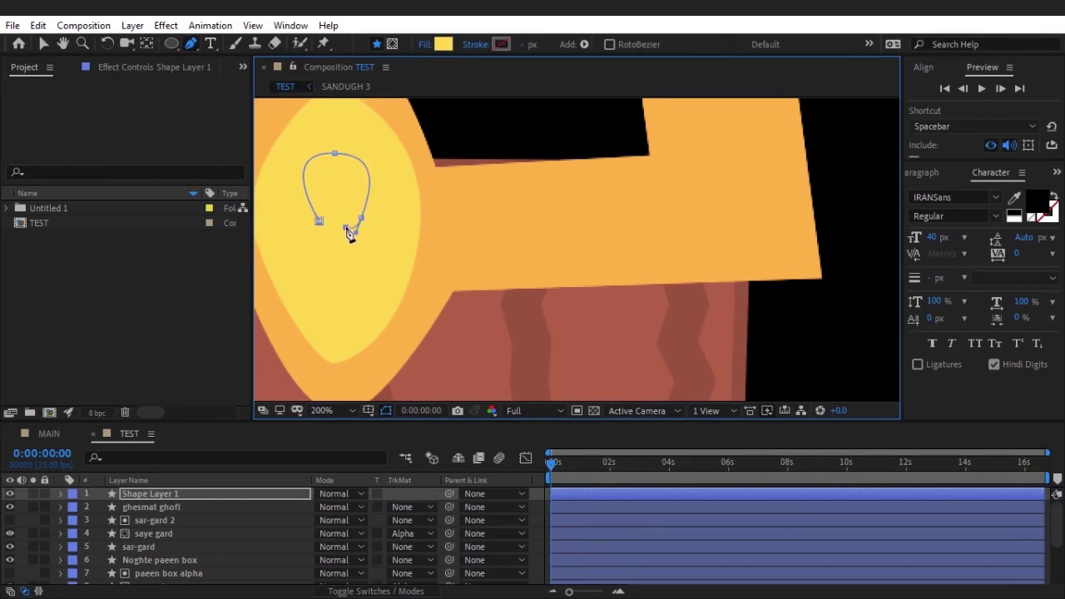
left_click(362, 297)
left_click(323, 223)
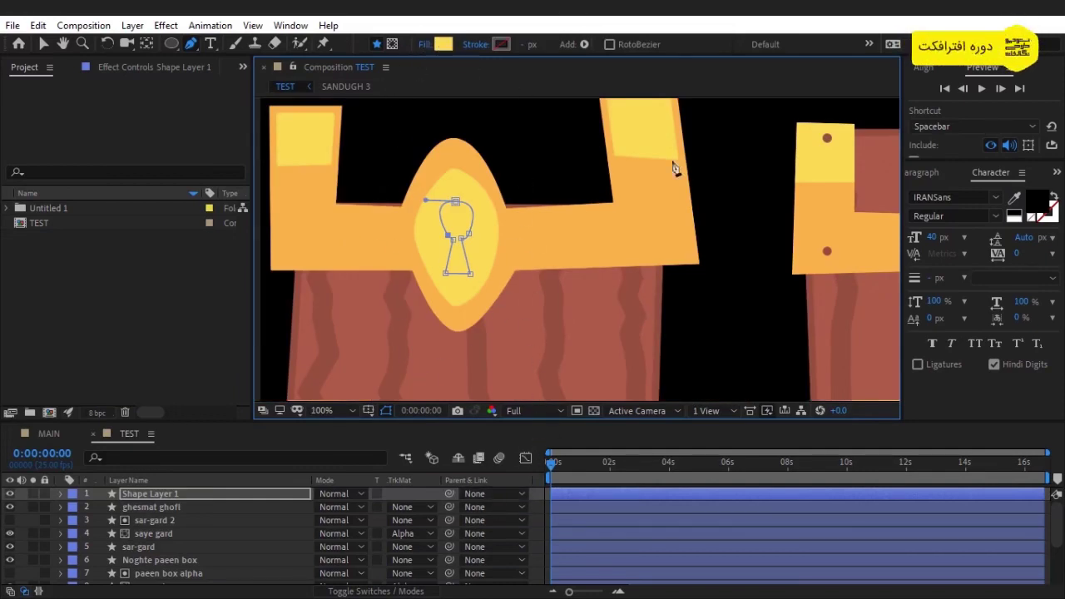
- Fill the keyhole with the right chest's dark brown keyhole colour, 4D443E
left_click_drag(676, 168, 583, 202)
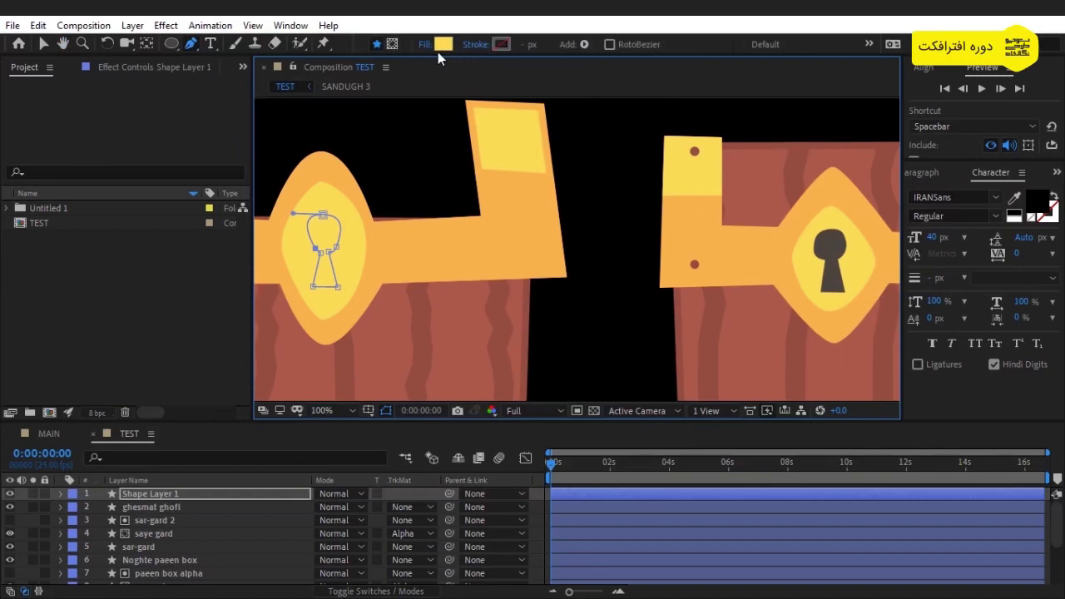
left_click(443, 44)
left_click(366, 228)
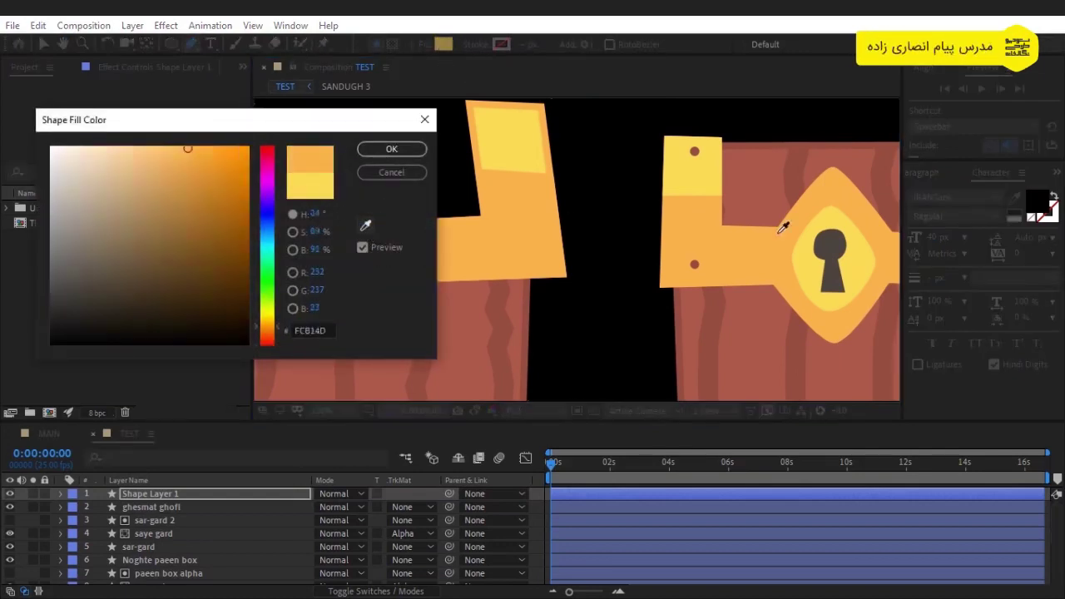
left_click(832, 241)
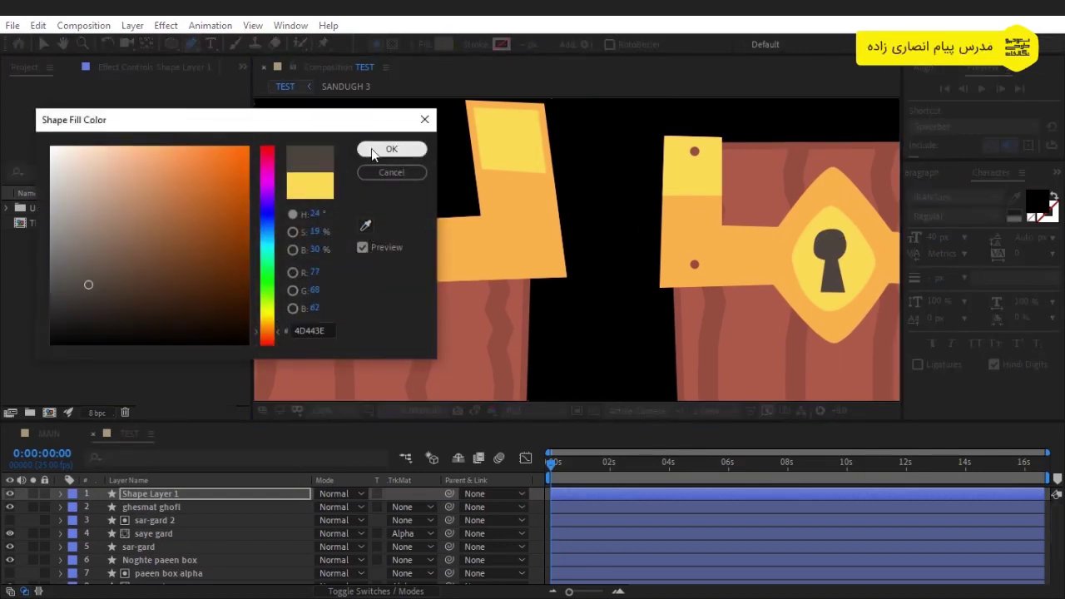
left_click(368, 147)
left_click(531, 490)
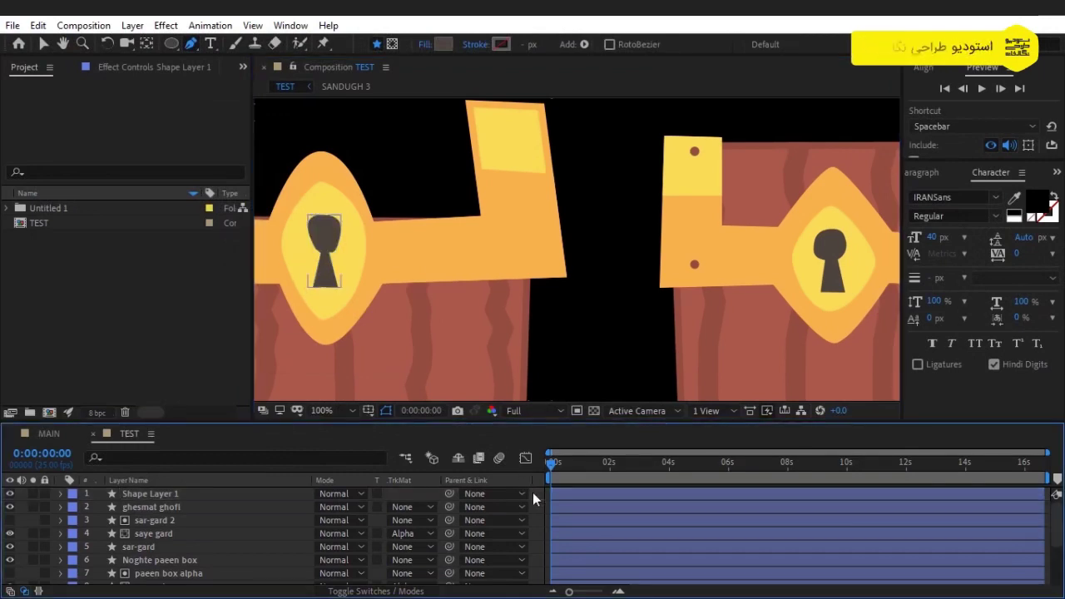
- Zoom in on the keyhole and reshape the left side of its head
left_click(194, 494)
key("period")
key("h")
left_click_drag(368, 237, 666, 280)
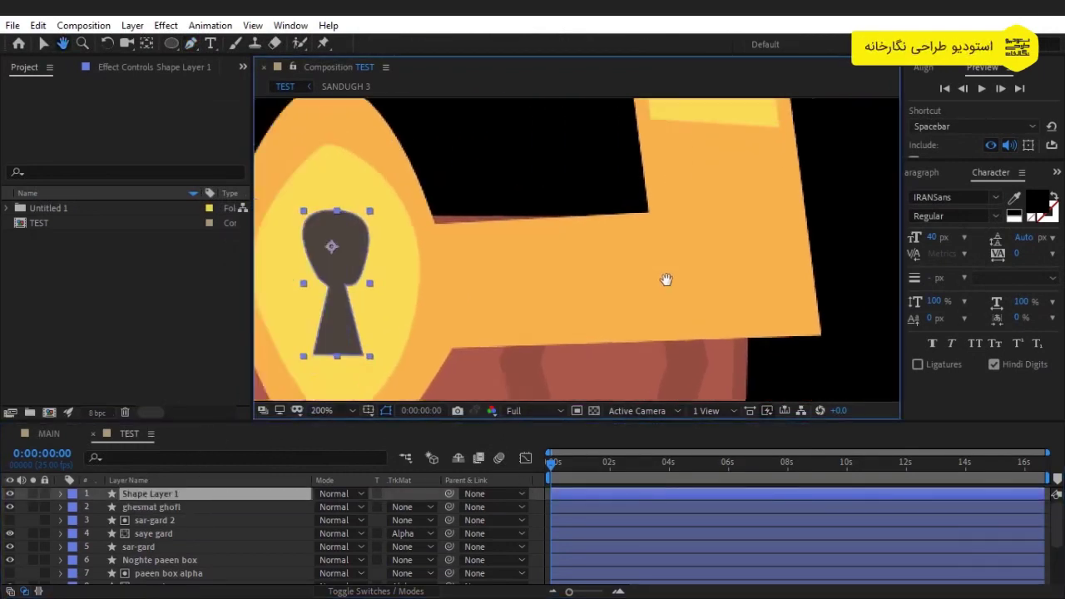
left_click_drag(466, 278, 649, 278)
key("period")
key("g")
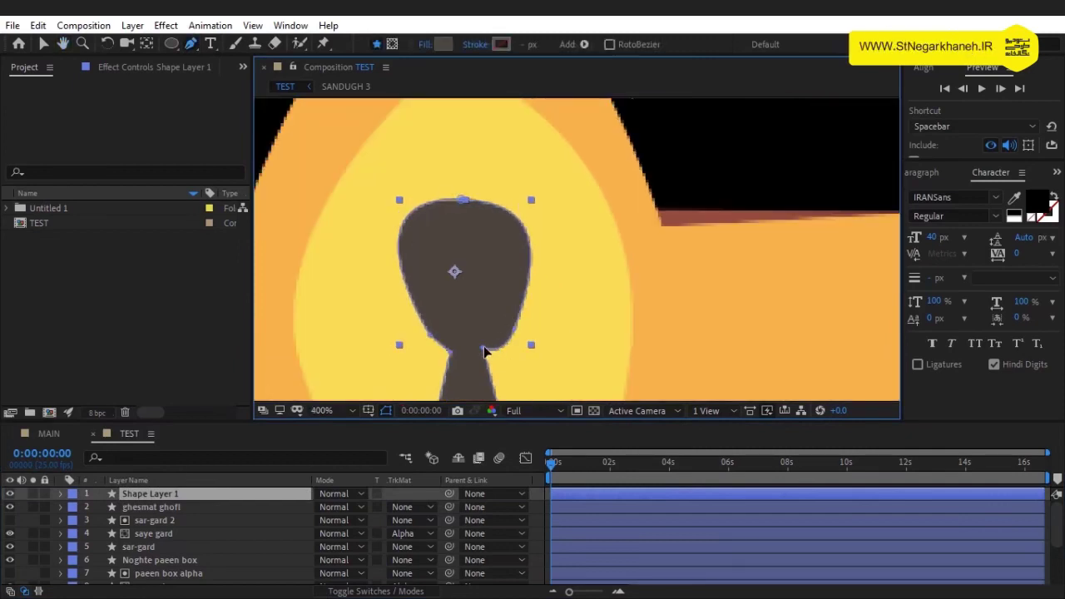
left_click(485, 353)
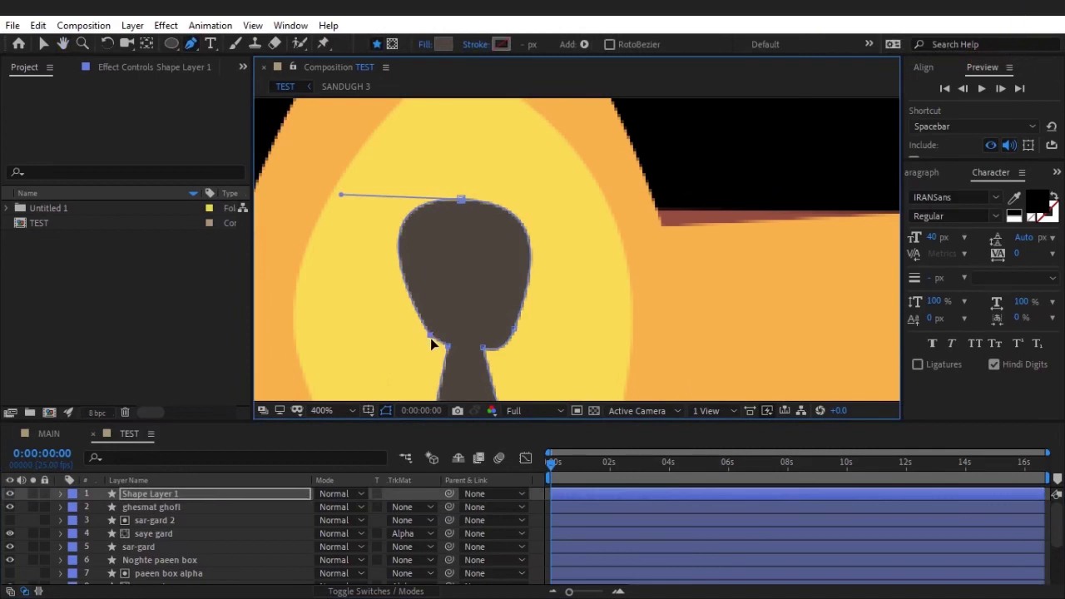
left_click(430, 338)
left_click_drag(446, 346, 465, 344)
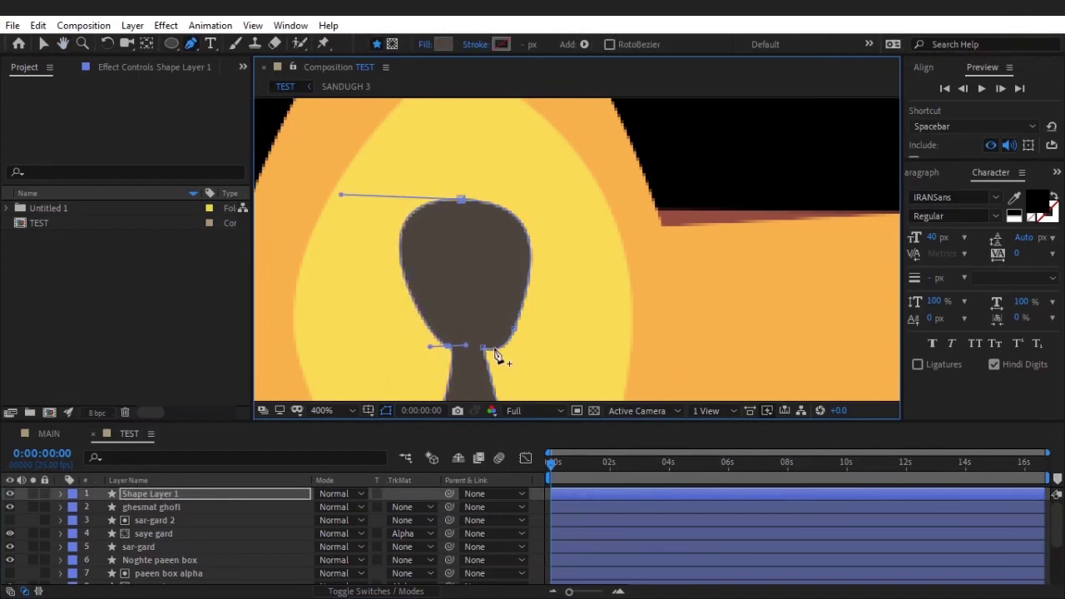
- Turn a keyhole vertex into a sharp corner and adjust curve handles to narrow the keyhole's side
left_click(514, 332)
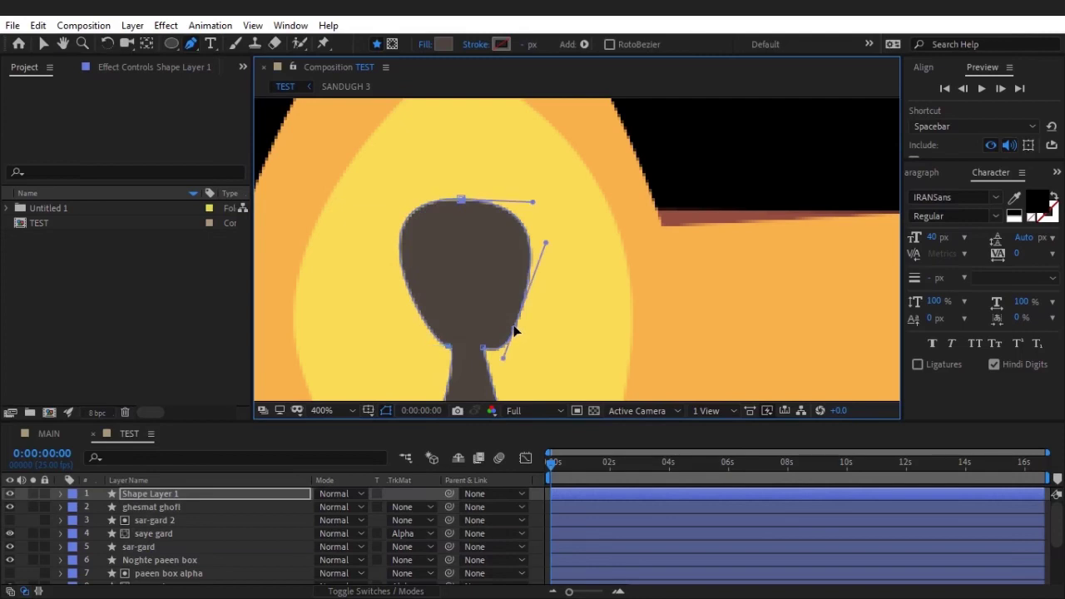
left_click(514, 332)
mouse_move(476, 345)
left_mouse_down()
mouse_move(463, 348)
mouse_move(538, 337)
left_mouse_up()
left_click_drag(431, 354, 549, 333)
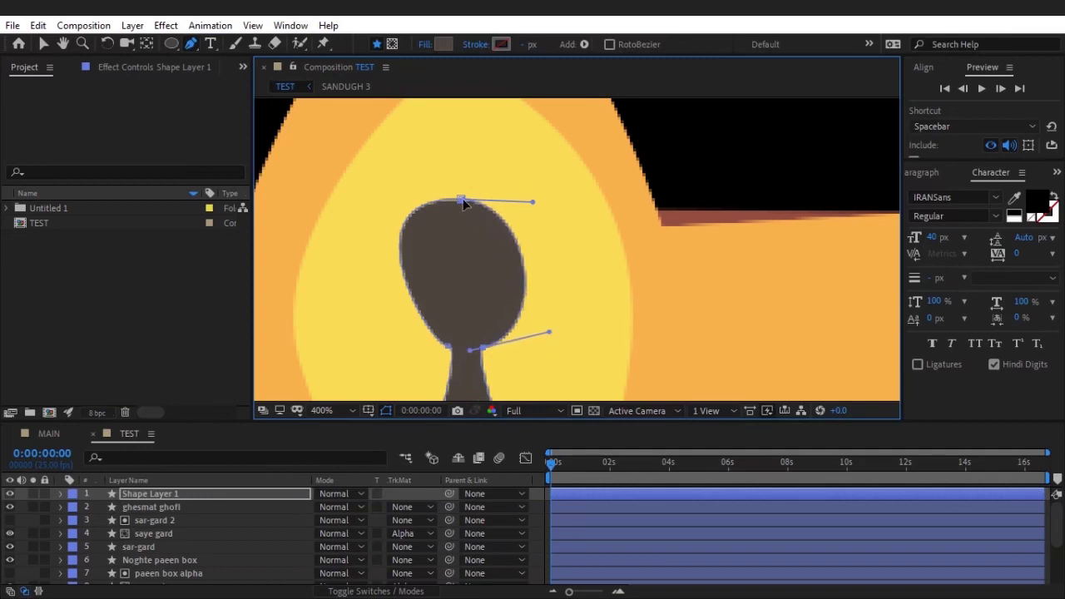
- Name the keyhole layer 'ghofle' and frame both chests' keyholes in view
key("slash")
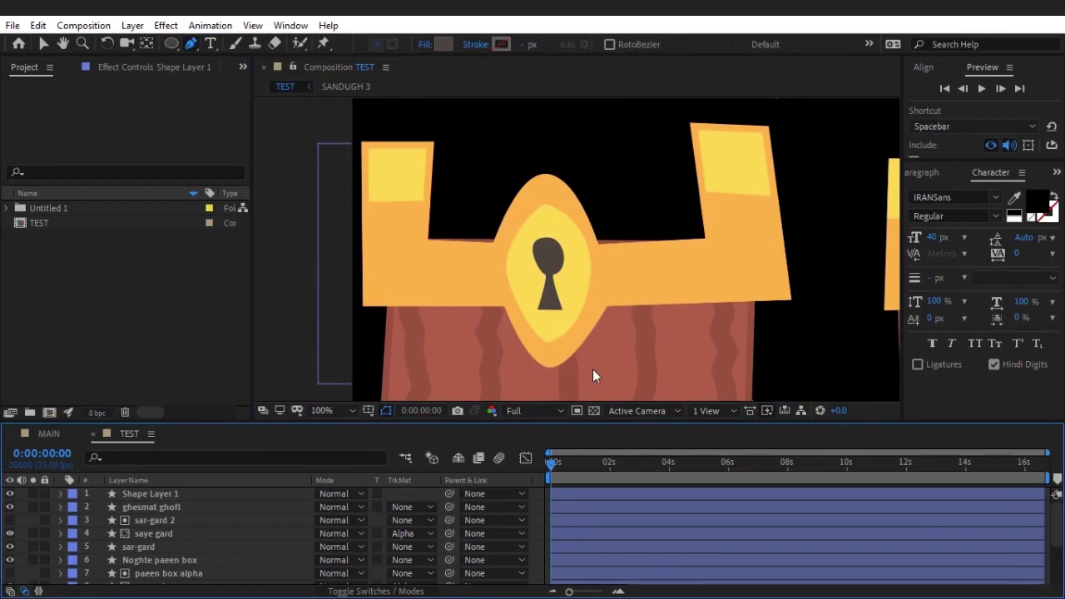
key("h")
mouse_move(592, 369)
left_mouse_down()
mouse_move(399, 305)
mouse_move(424, 299)
left_mouse_up()
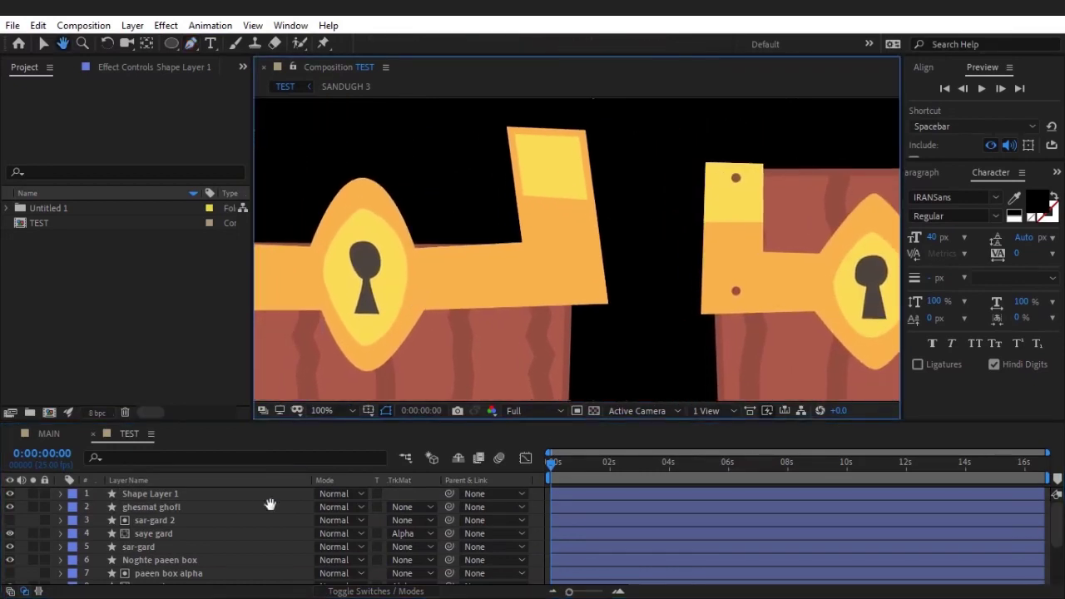
left_click(241, 495)
key("Return")
type("gh")
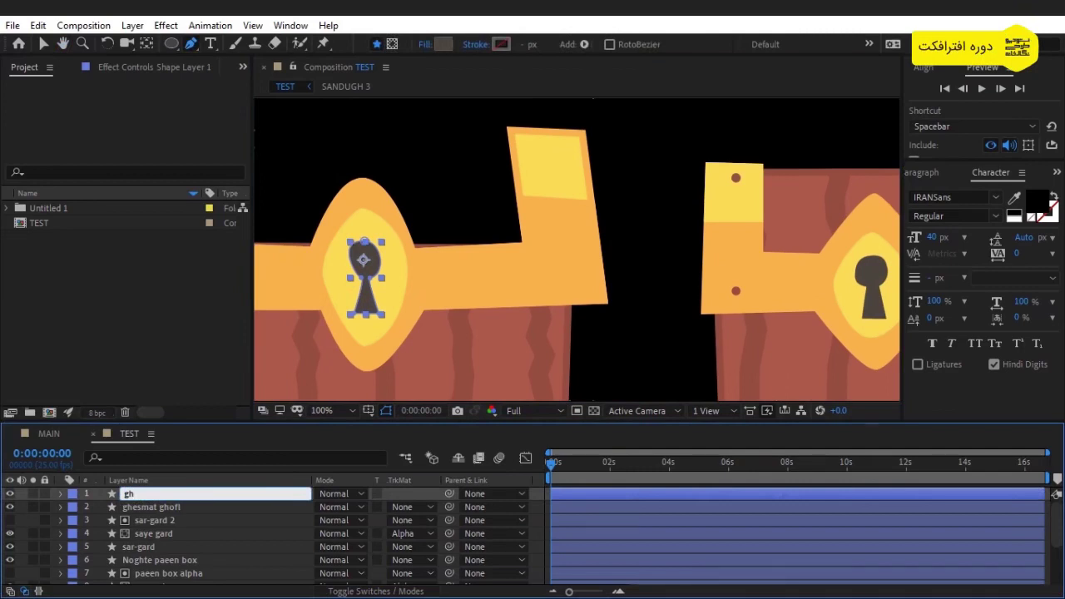
type("ofle")
key("Return")
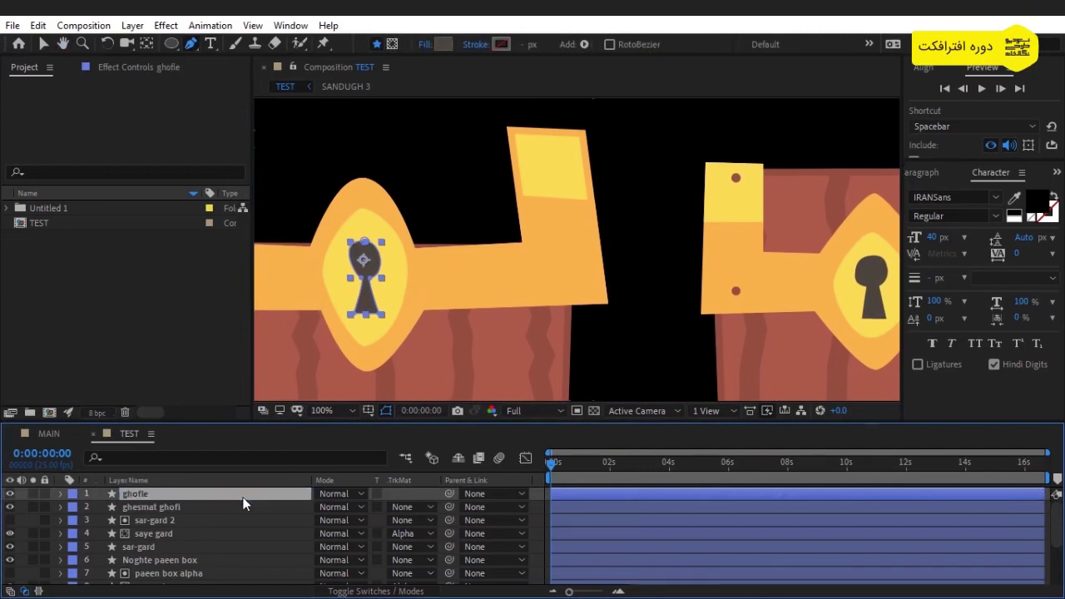
key("comma")
key("comma")
key("period")
left_click_drag(490, 266, 518, 261)
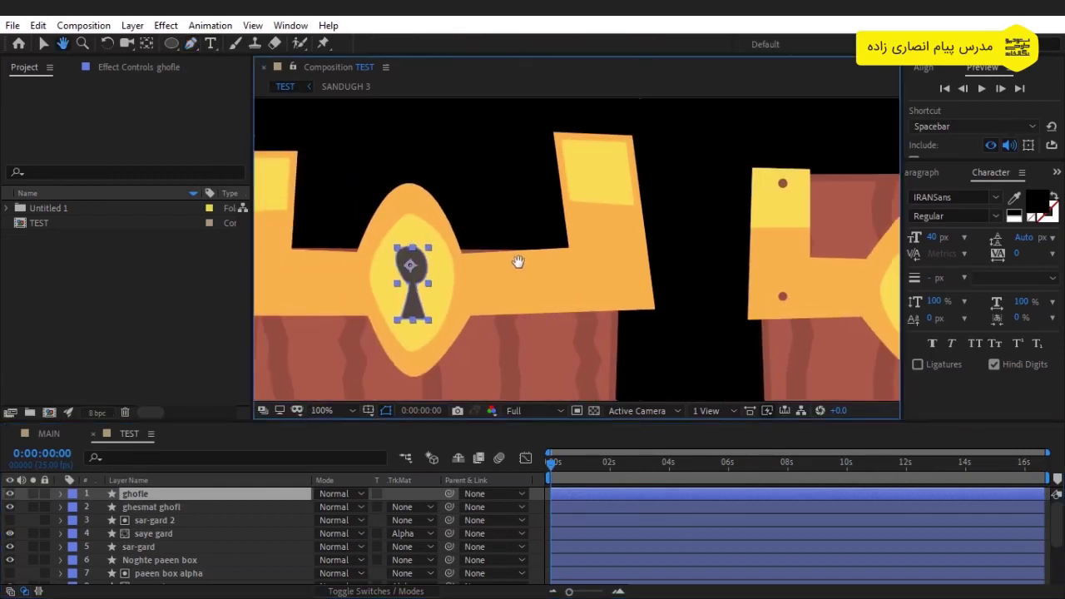
- Start a lid-panel path, then delete the misdrawn shape layer
key("g")
left_click(535, 507)
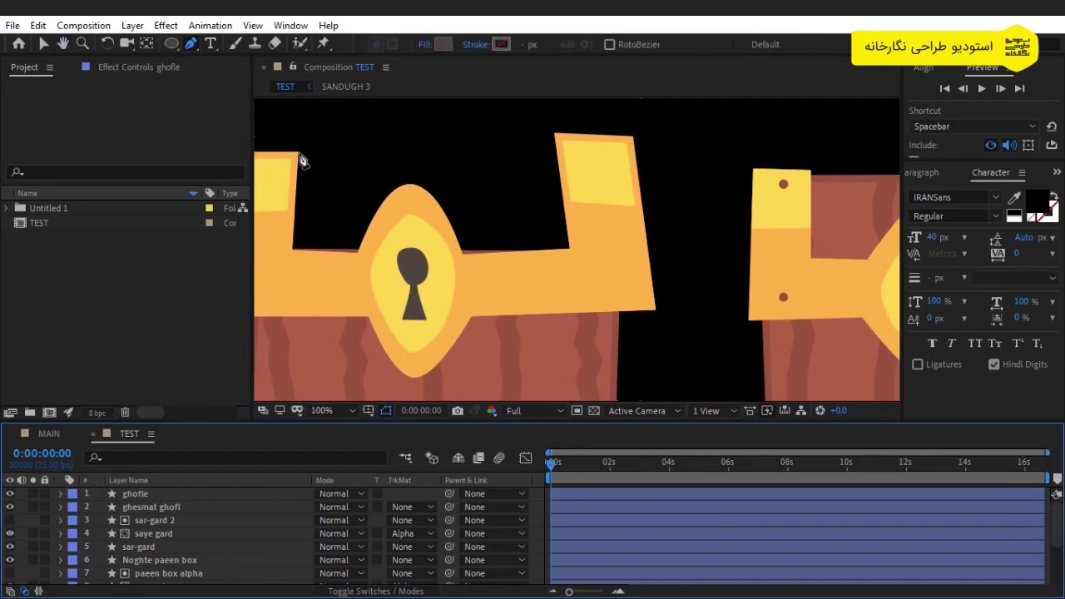
left_click(297, 153)
left_click(558, 136)
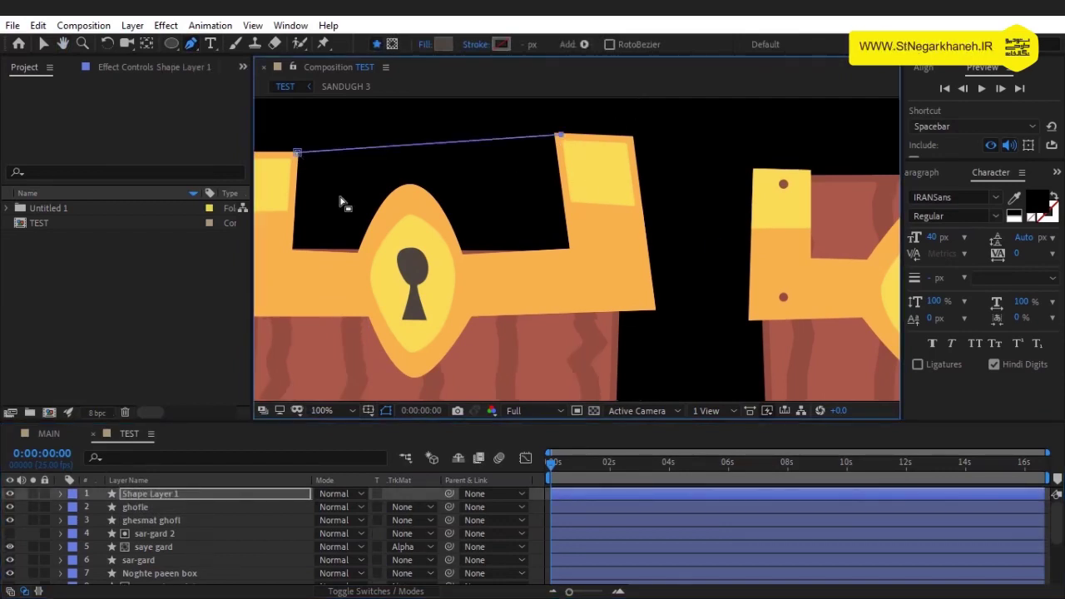
left_click(297, 154)
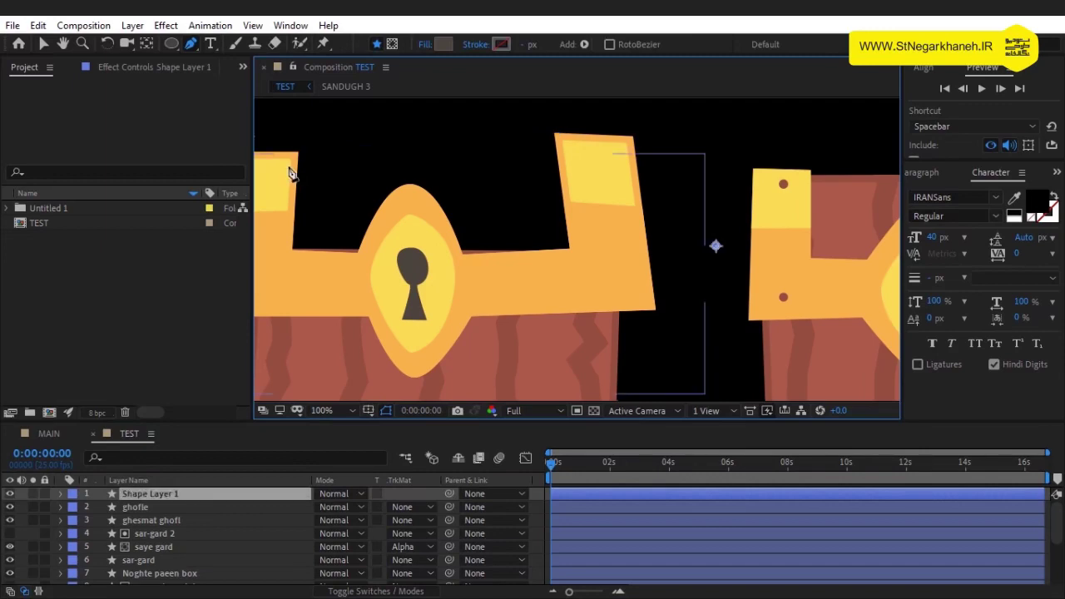
key("Delete")
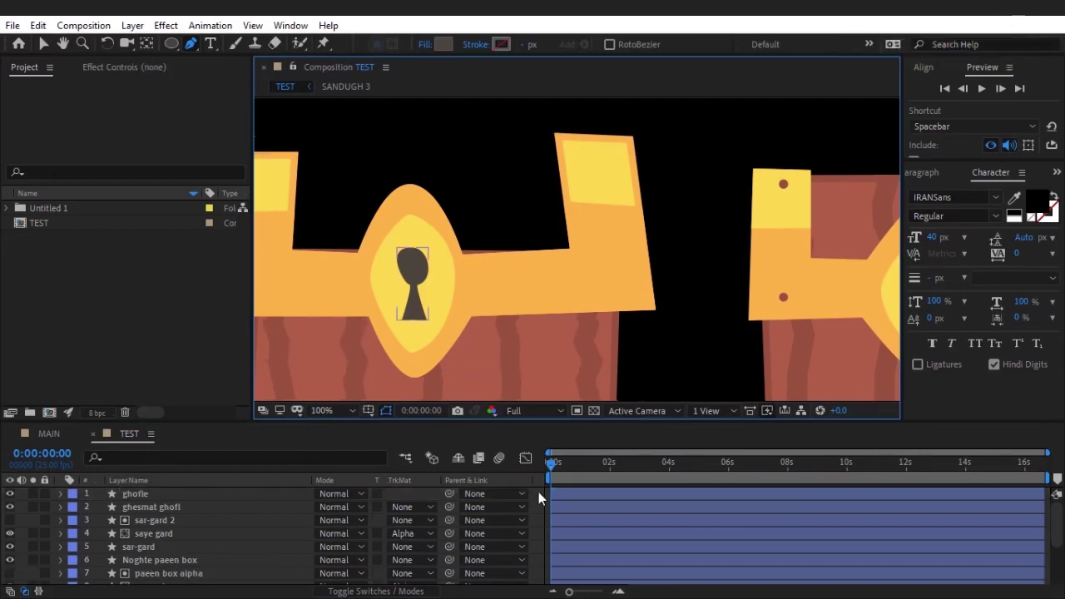
- Draw a closed four-corner shape over the left chest's lid panel and move its layer down the stack
left_click(283, 166)
left_click(573, 146)
left_click(593, 289)
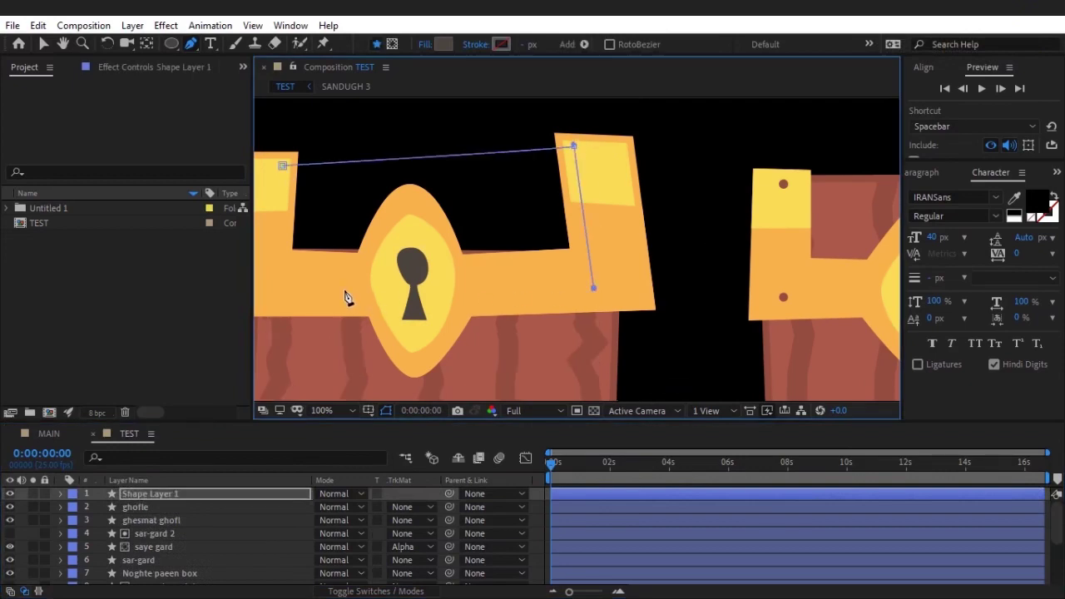
left_click(268, 272)
left_click(282, 166)
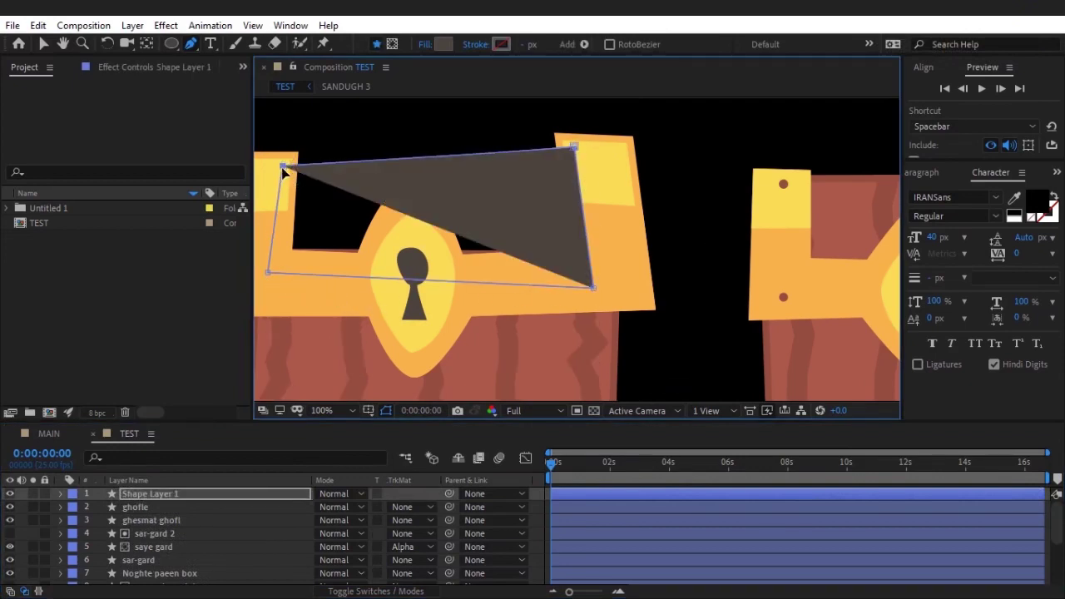
left_click(283, 167)
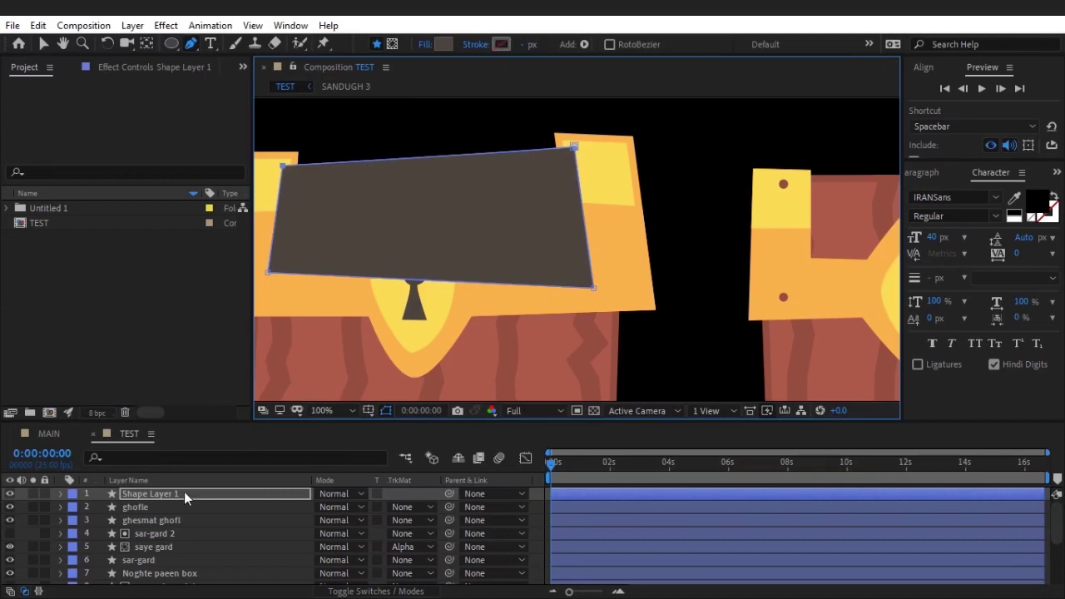
left_click_drag(185, 497, 187, 568)
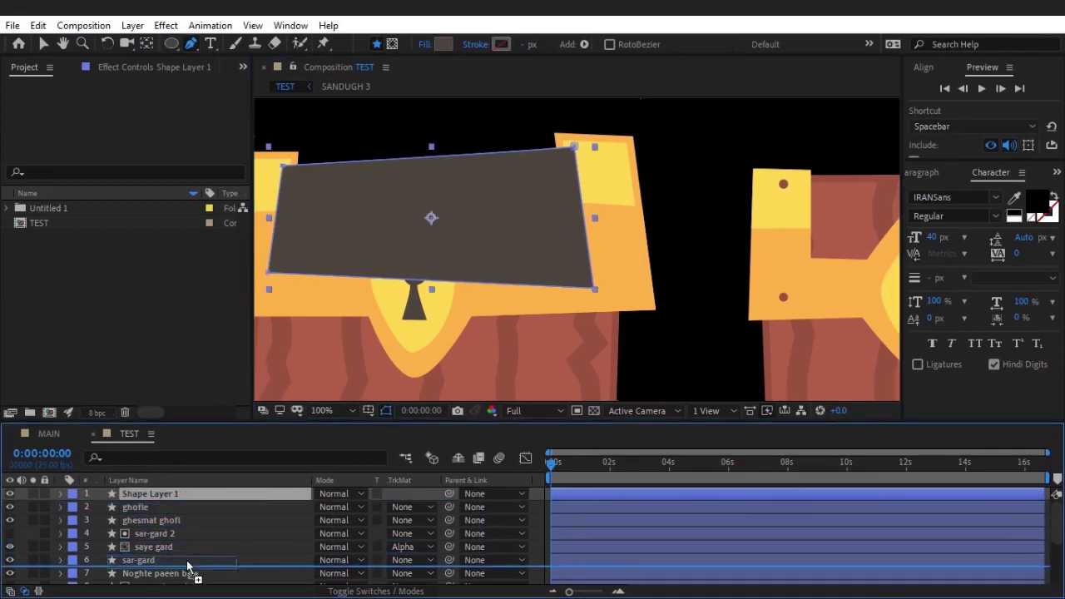
- Place the lid panel layer below sar-gard and fill it with the chest's reddish-brown wood colour
left_click_drag(187, 568, 190, 569)
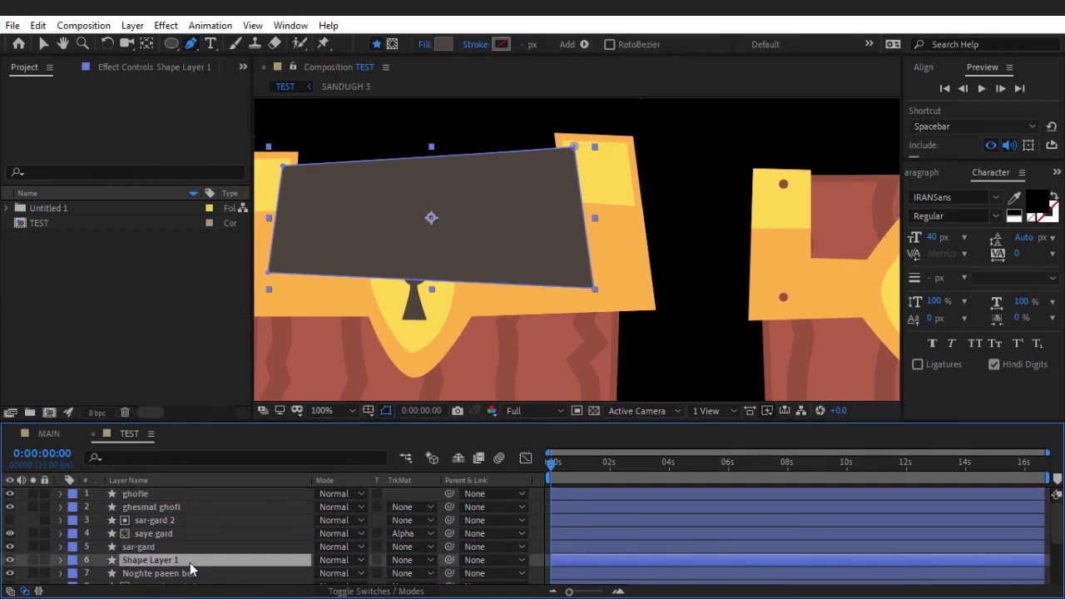
left_click(445, 44)
left_click(365, 226)
left_click(857, 204)
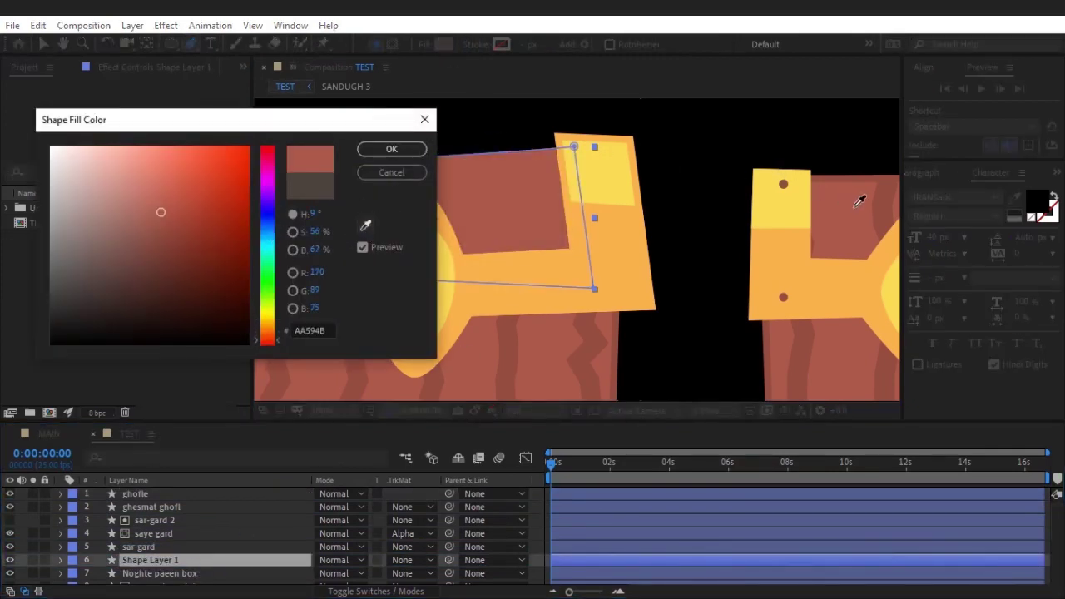
left_click(391, 149)
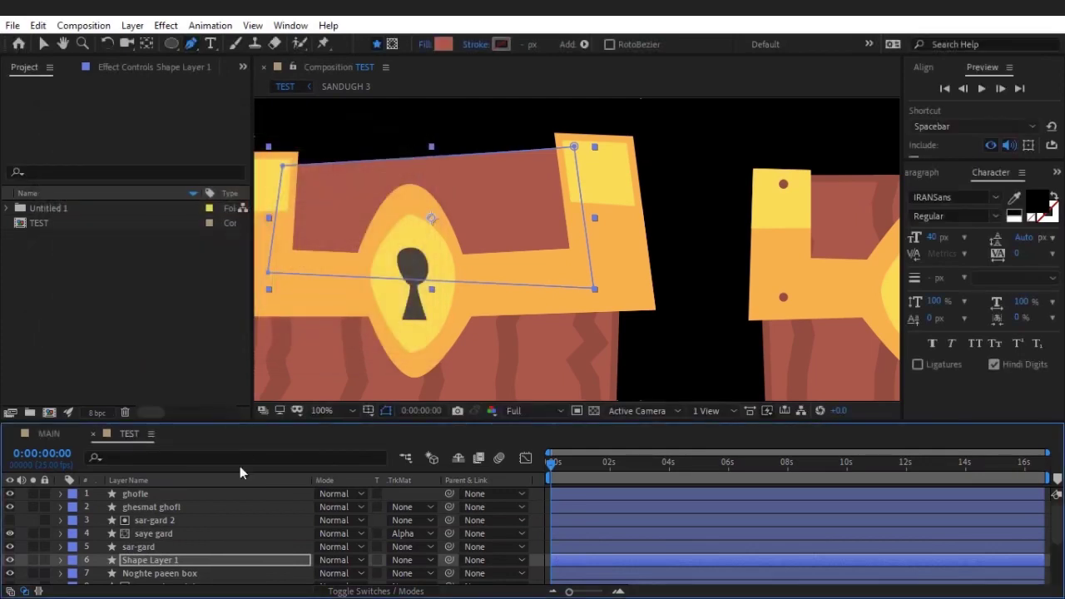
- Rename the lid panel layer to 'sar jabe'
scroll(167, 557, "down", 3)
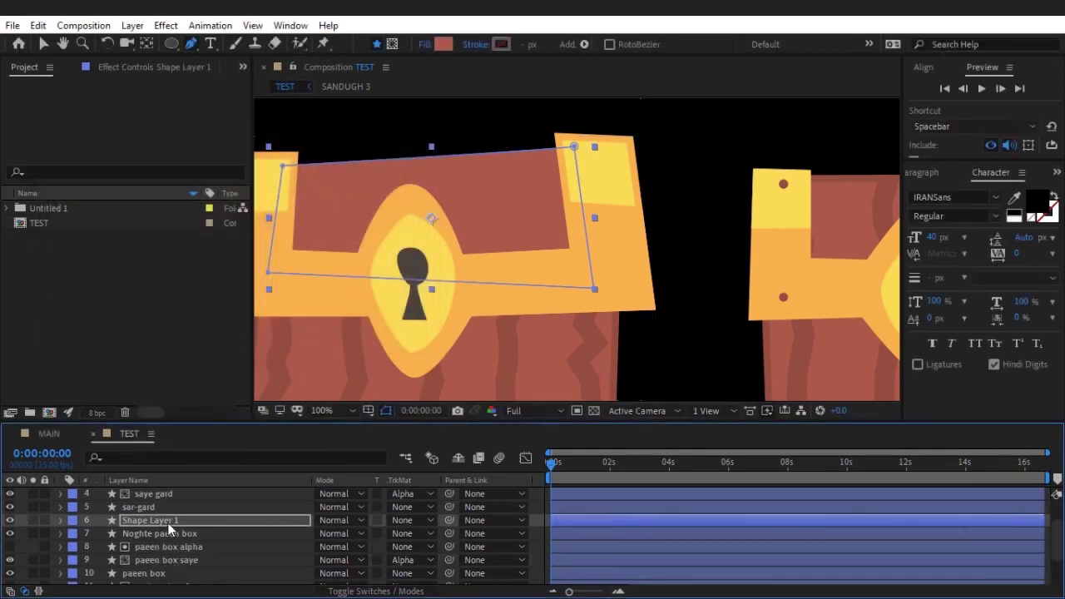
left_click(167, 522)
key("Return")
type("sar jab")
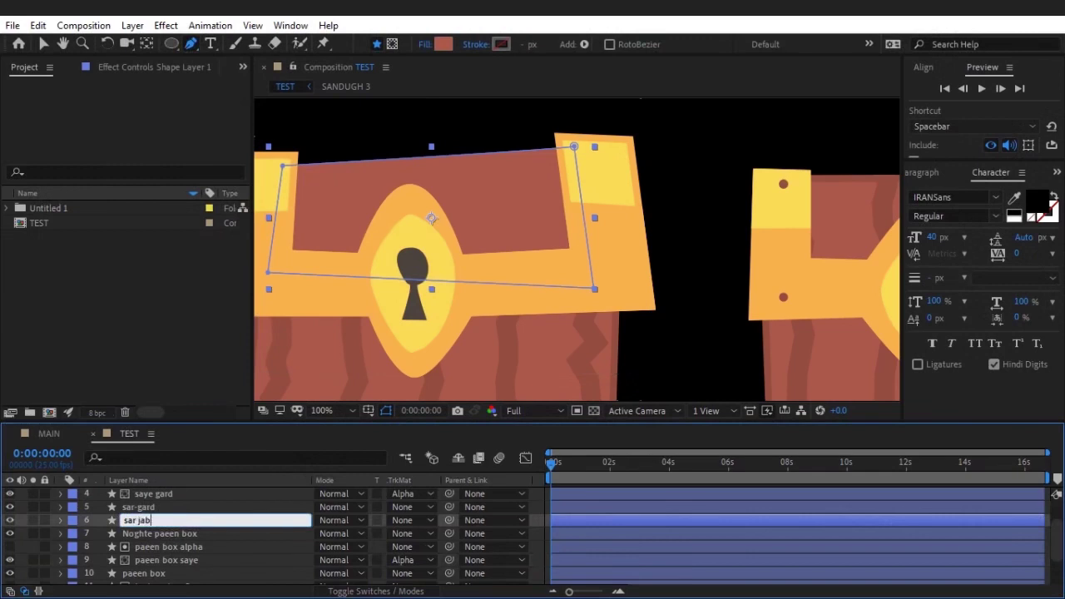
type("e")
key("Return")
- Duplicate khat badane and place khat badane 2 just beneath sar jabe
scroll(170, 533, "down", 3)
scroll(174, 546, "down", 1)
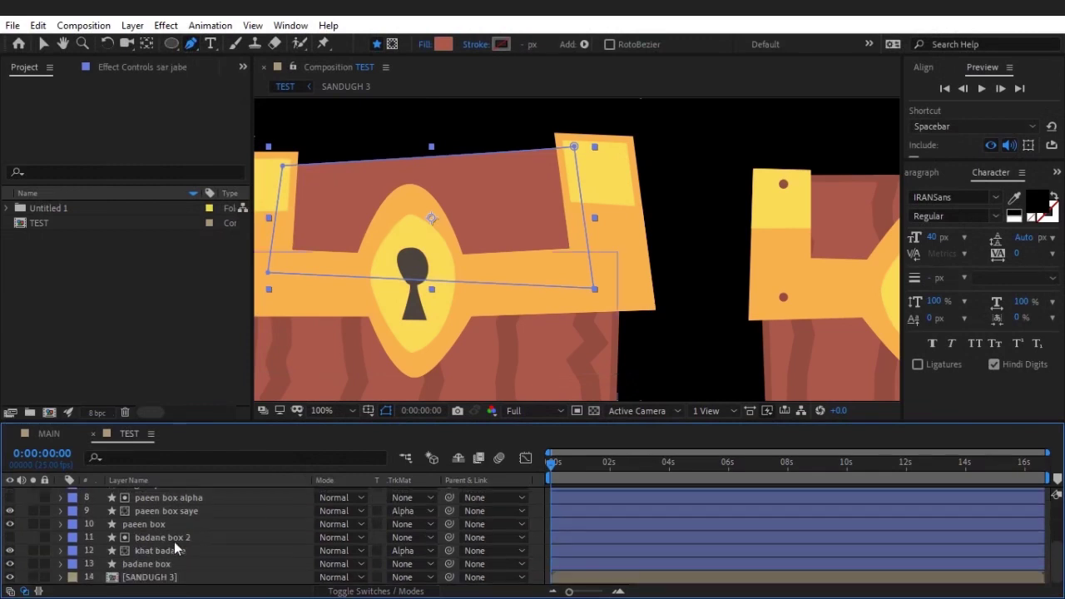
left_click(177, 550)
key("ctrl+d")
key("ctrl+]")
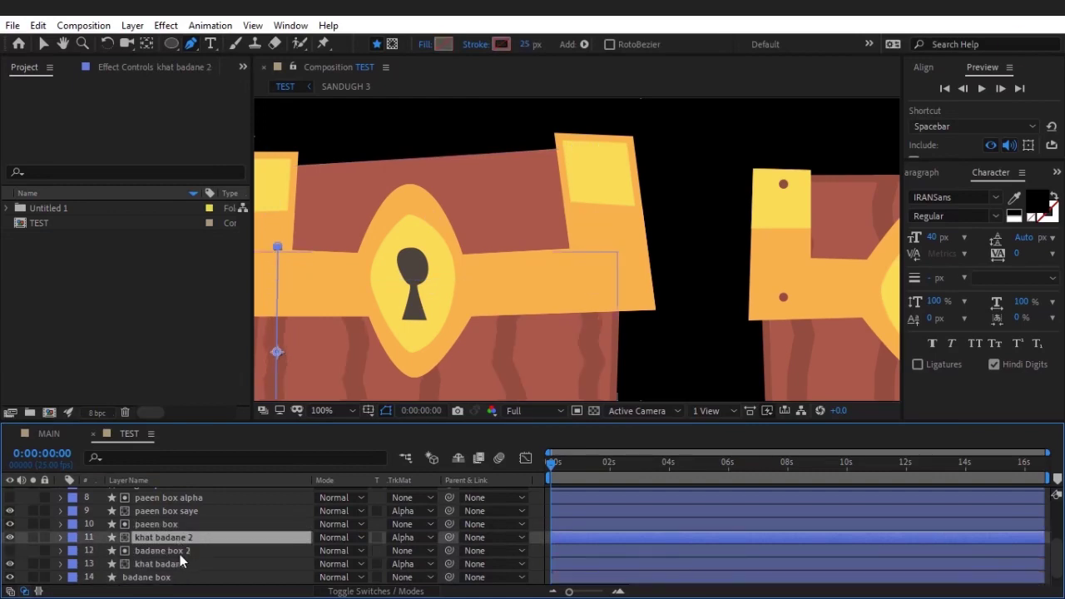
left_click_drag(182, 544, 211, 496)
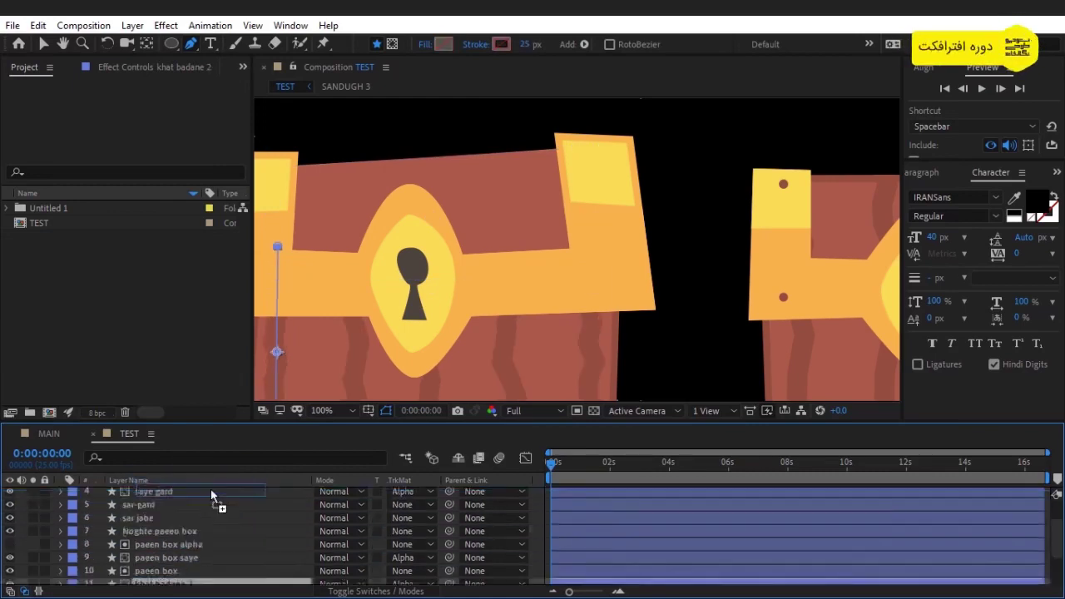
left_click_drag(212, 496, 212, 566)
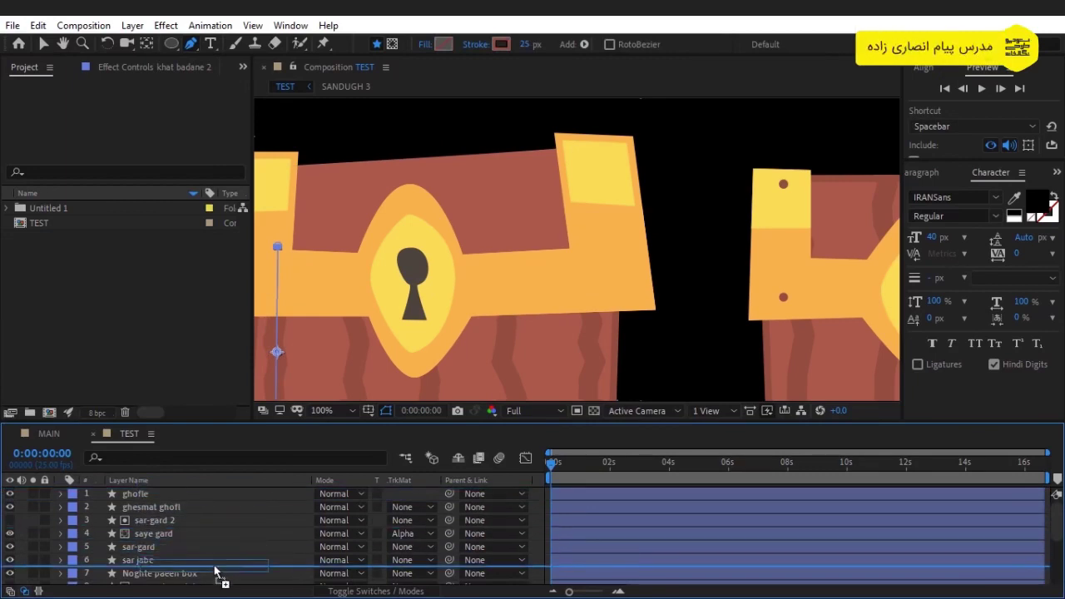
- Duplicate sar jabe and move sar jabe 2 below khat badane 2
scroll(194, 568, "down", 2)
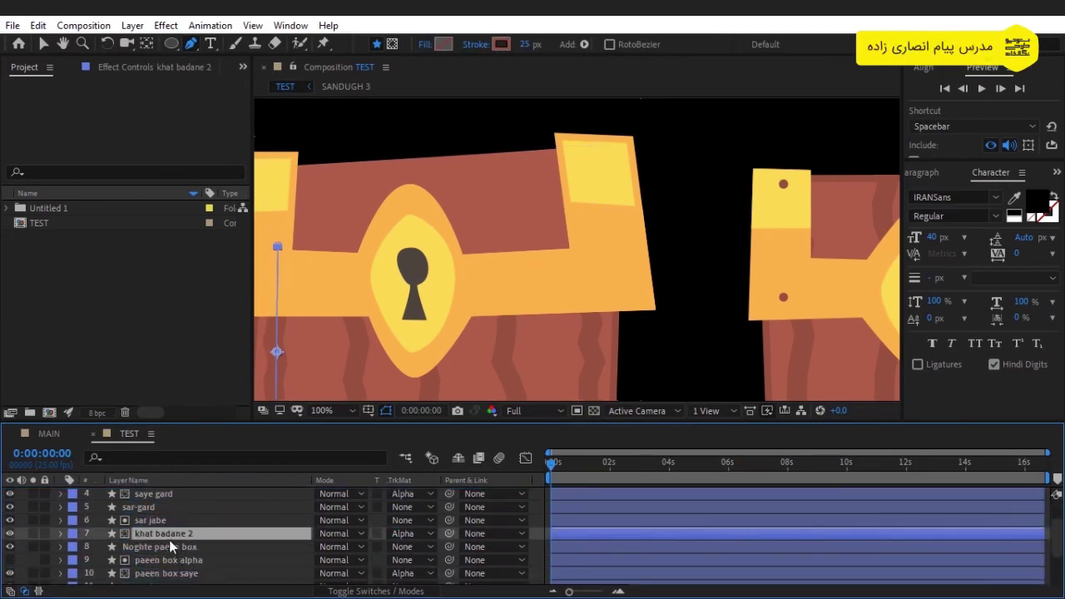
left_click(154, 520)
key("ctrl+d")
left_click_drag(163, 524, 166, 558)
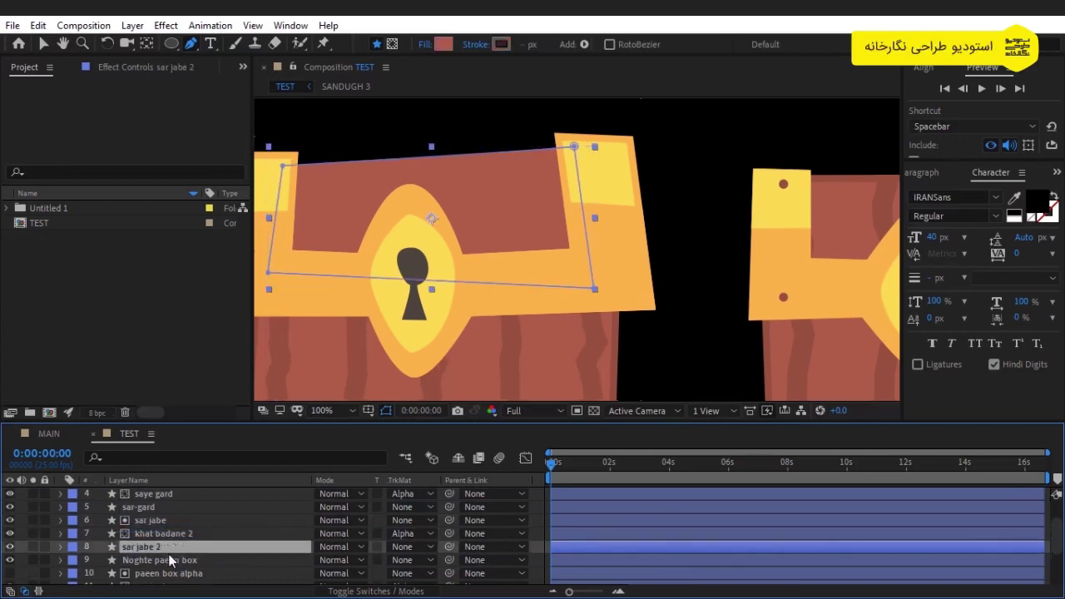
left_click(166, 520)
left_click(166, 533)
- Move the khat badane 2 line up onto the lid and nudge it slightly right
scroll(399, 333, "down", 2)
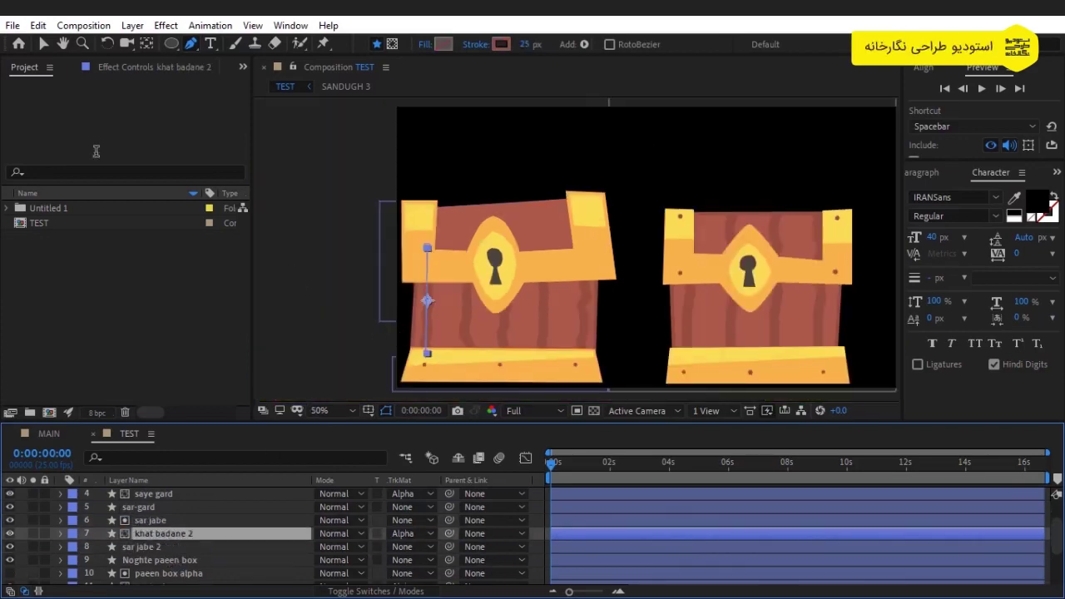
left_click(43, 43)
left_click_drag(426, 302, 441, 236)
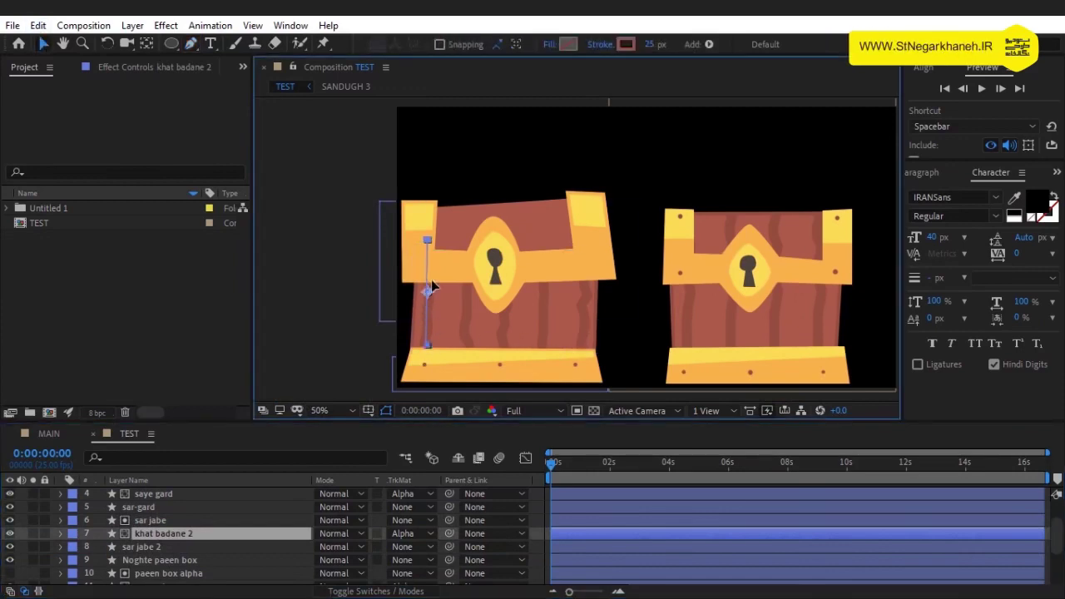
key("Return")
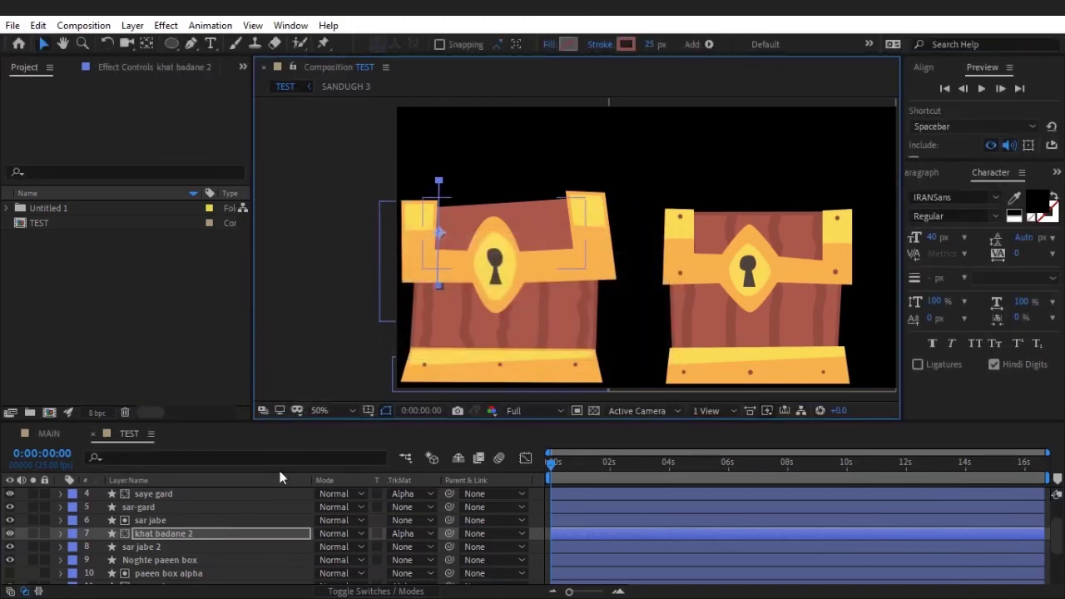
left_click_drag(437, 231, 443, 233)
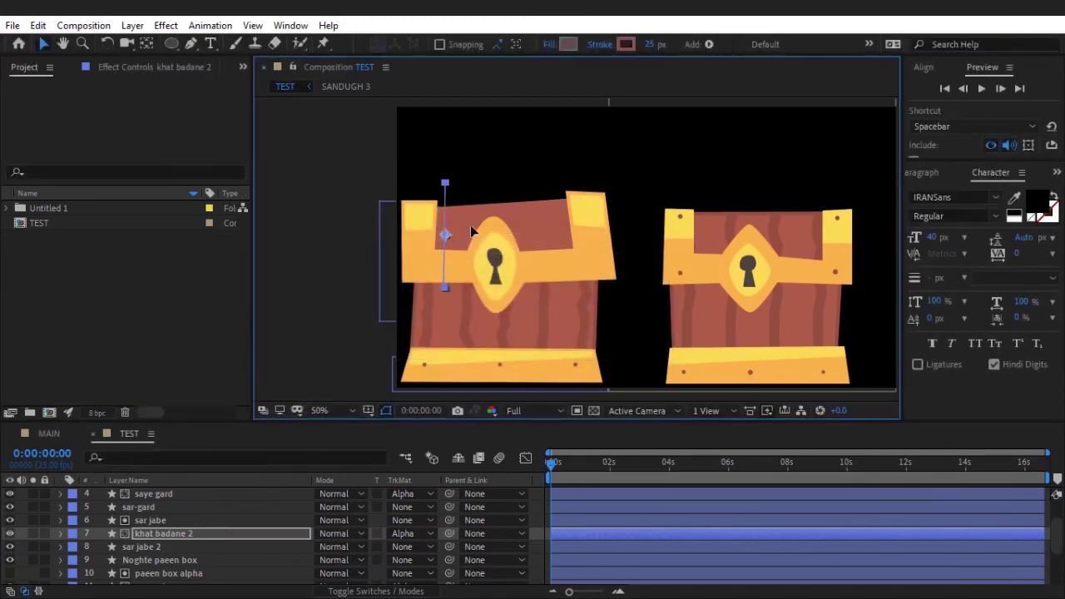
- Scroll down the TEST layer list and select layer 16, SANDUGH 3
left_click(144, 522)
scroll(465, 187, "up", 2)
scroll(462, 197, "down", 2)
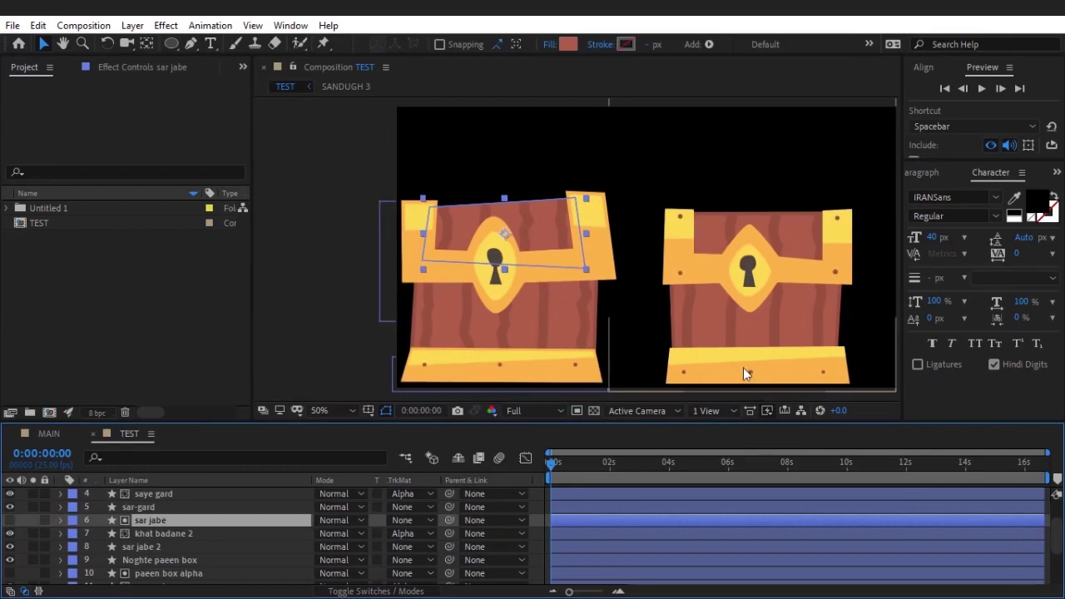
left_click(532, 499)
scroll(594, 237, "down", 1)
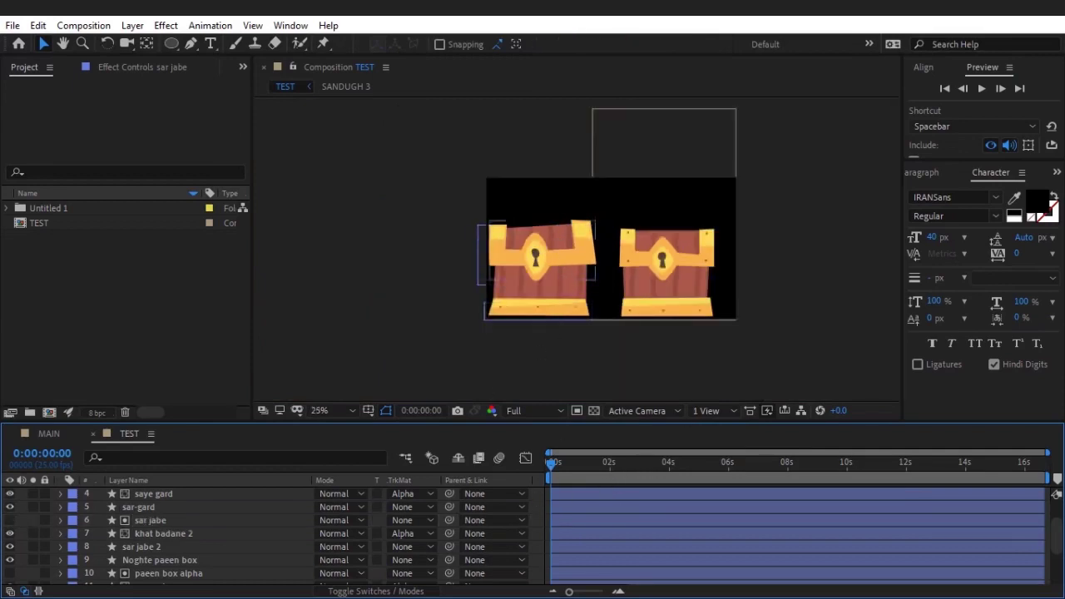
scroll(91, 499, "down", 2)
scroll(124, 540, "down", 2)
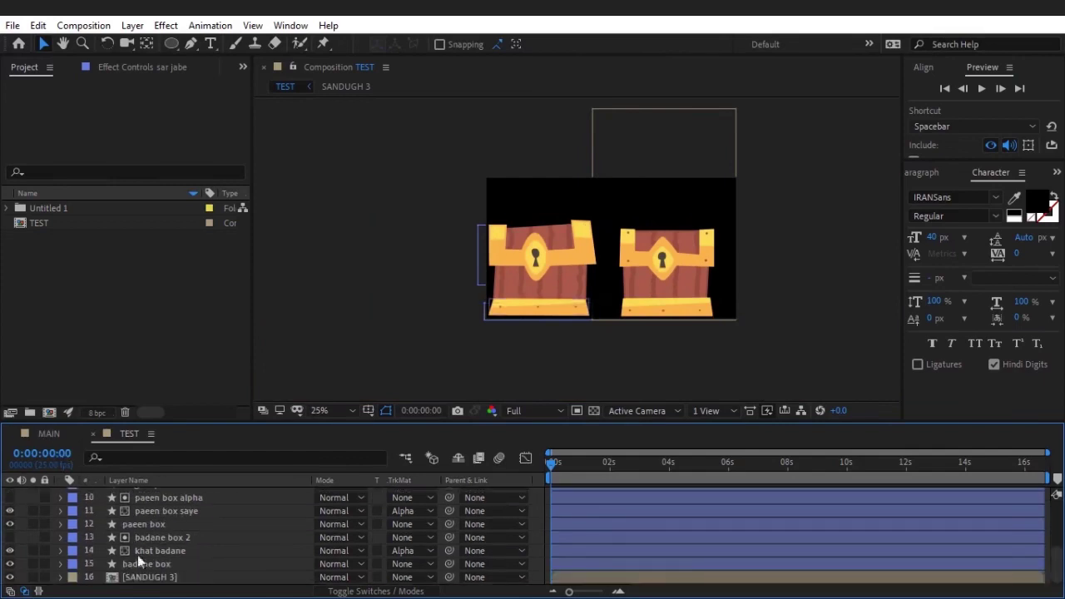
left_click(158, 581)
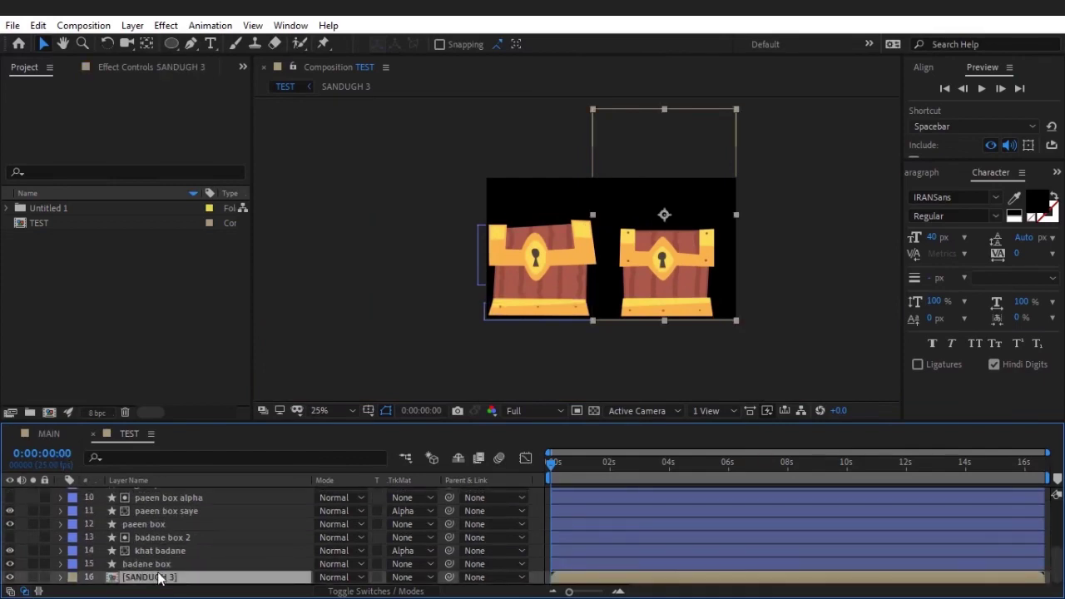
- Delete SANDUGH 3, centre all remaining chest layers in the comp, and view it at 50%
key("Delete")
key("ctrl+a")
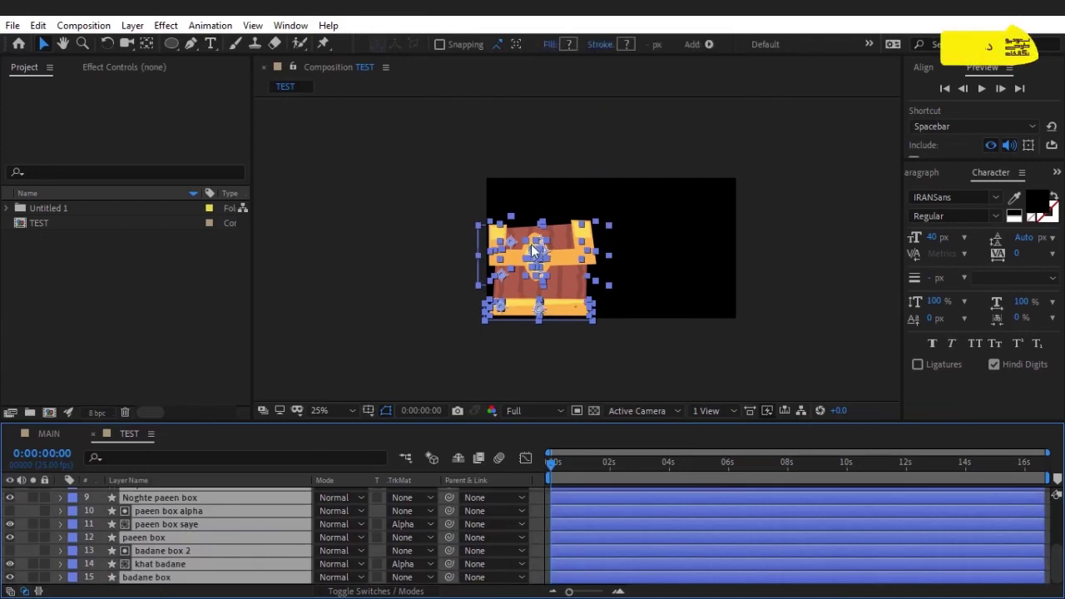
key("shift+Right")
key("shift+Right")
key("shift+Right")
key("shift+Right")
key("shift+Right")
key("shift+Right")
key("shift+Right")
key("shift+Right")
key("shift+Right")
key("shift+Right")
key("shift+Right")
key("shift+Right")
key("shift+Right")
key("shift+Right")
key("shift+Right")
key("shift+Right")
key("shift+Right")
key("shift+Right")
key("ctrl+Home")
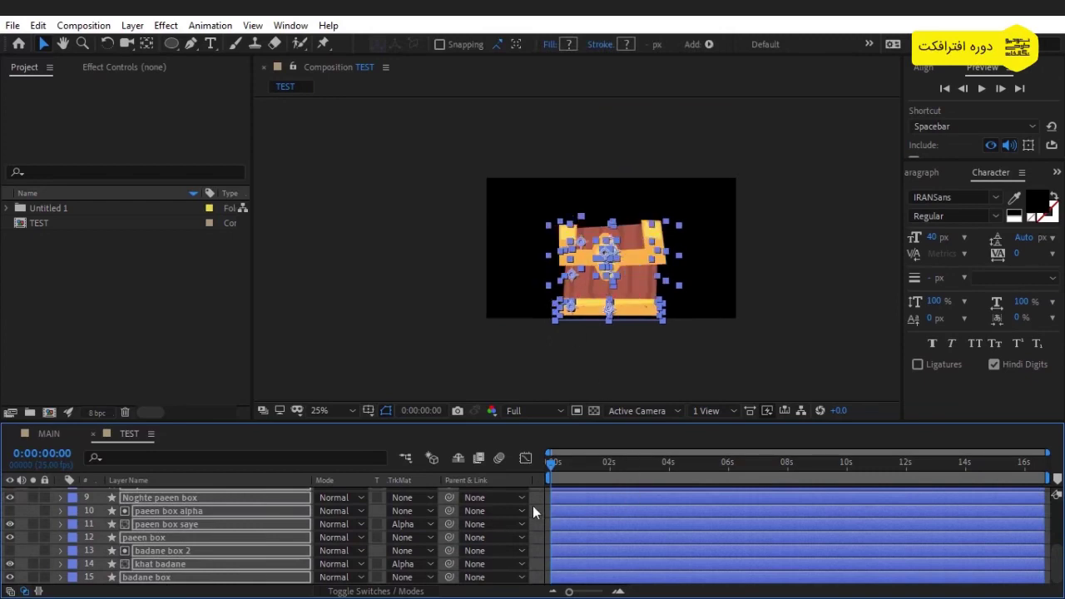
left_click(533, 506)
key("period")
left_click_drag(640, 328, 533, 296)
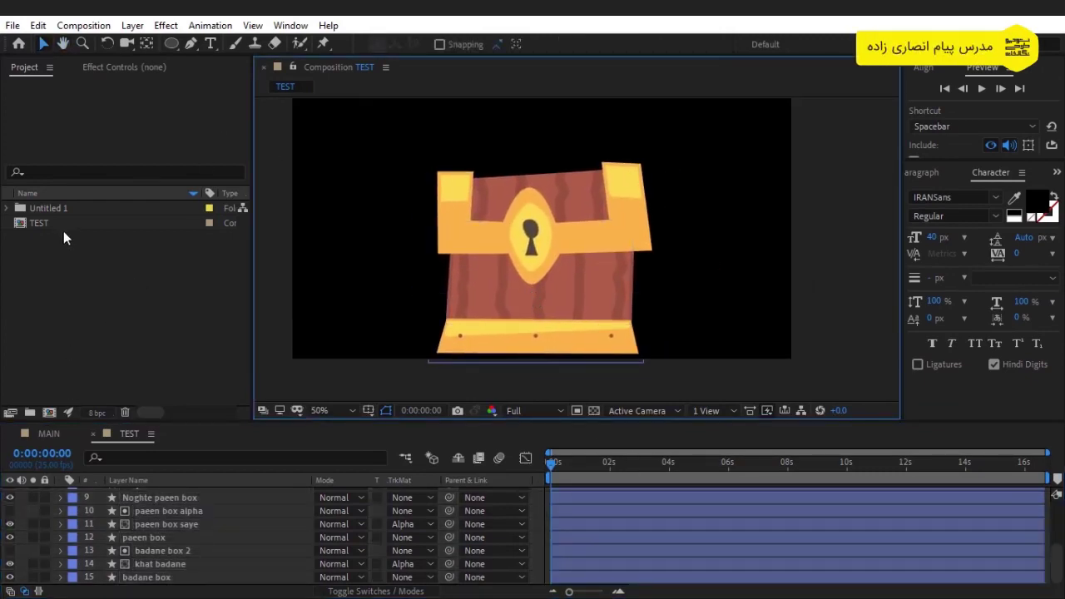
- Open the SANDUGH precomp from MAIN and scrub time to watch the lid open
left_click(48, 434)
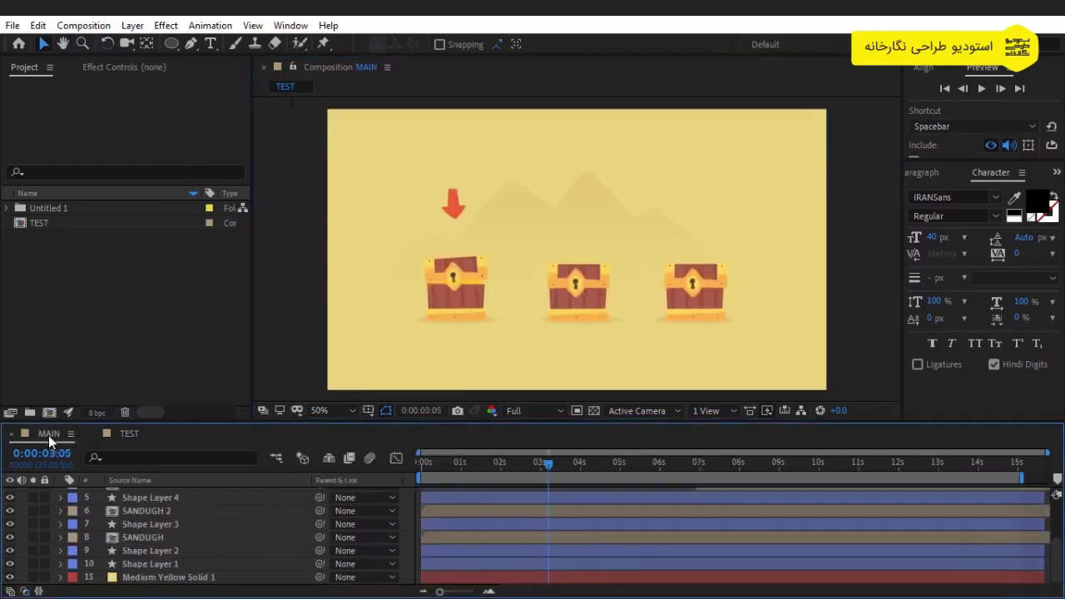
double_click(140, 536)
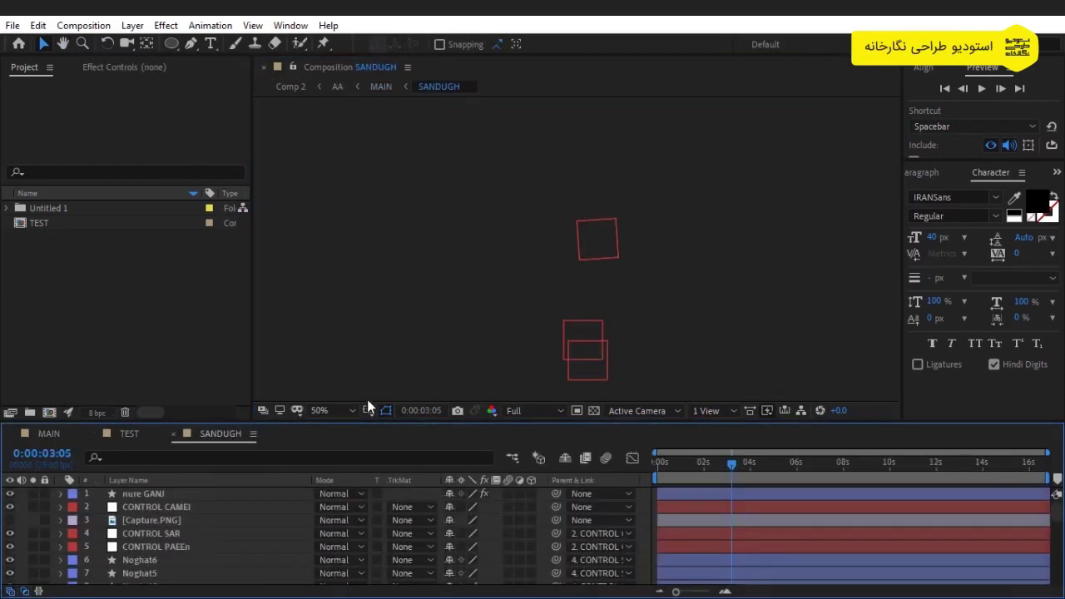
left_click(158, 546)
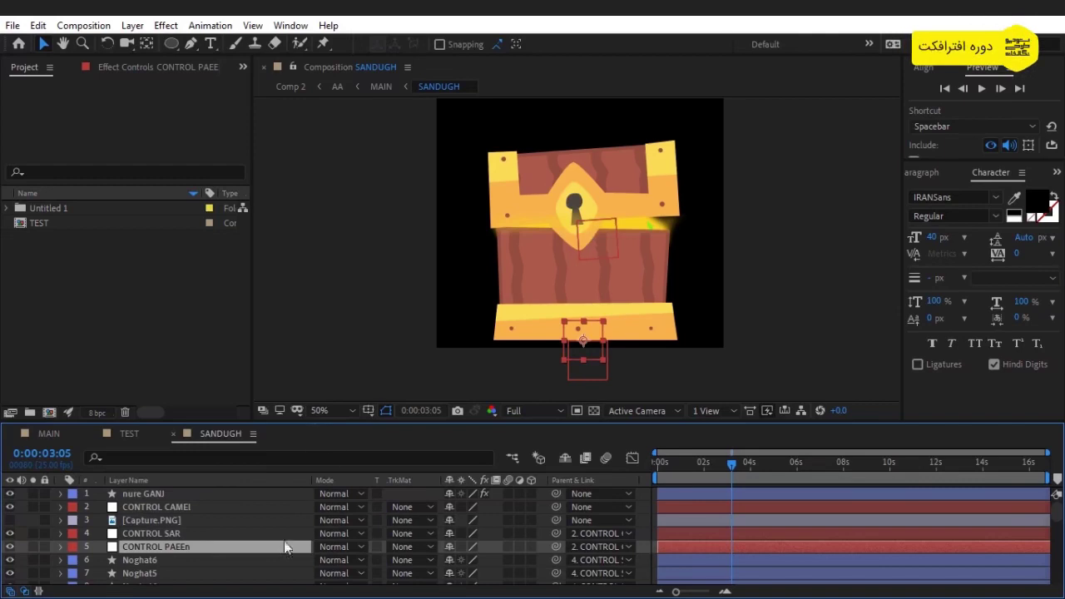
left_click(221, 533)
left_click_drag(731, 463, 753, 471)
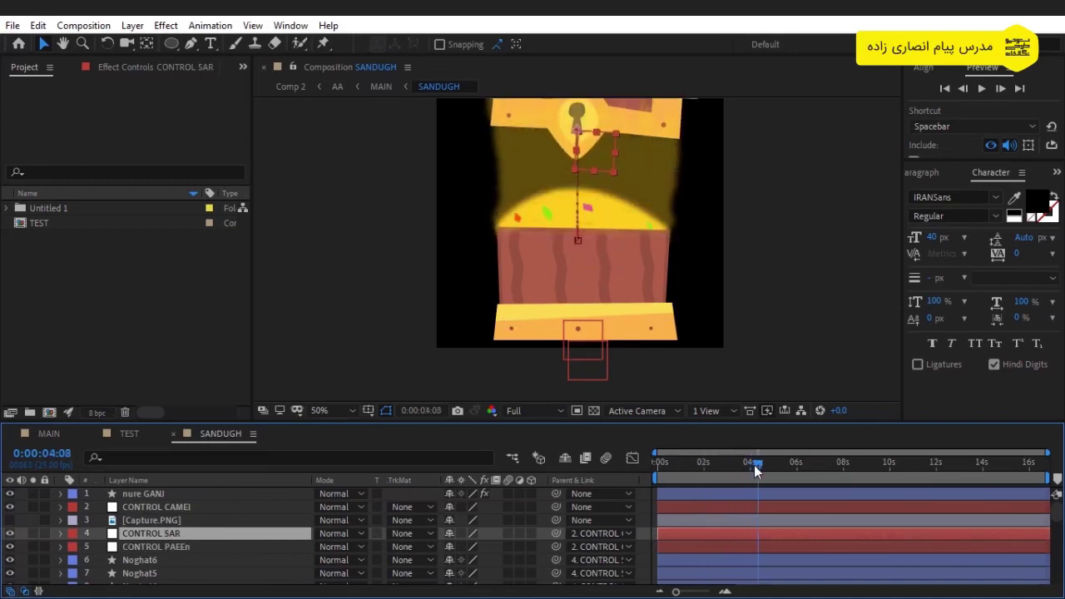
- Drag the CONTROL CAMEI null to test how it moves the whole chest scene
left_click(158, 515)
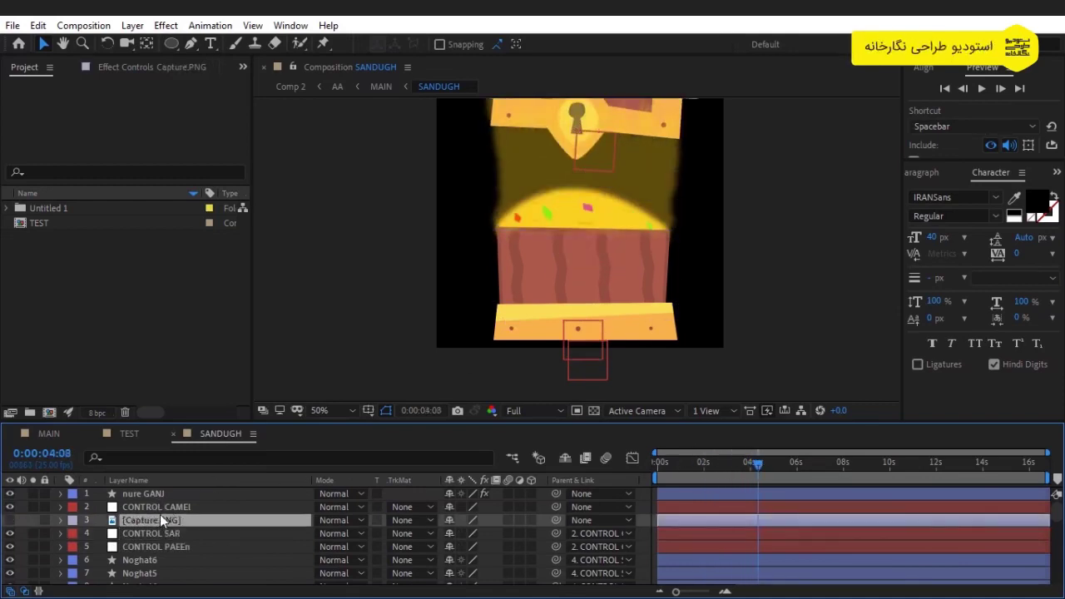
left_click(175, 502)
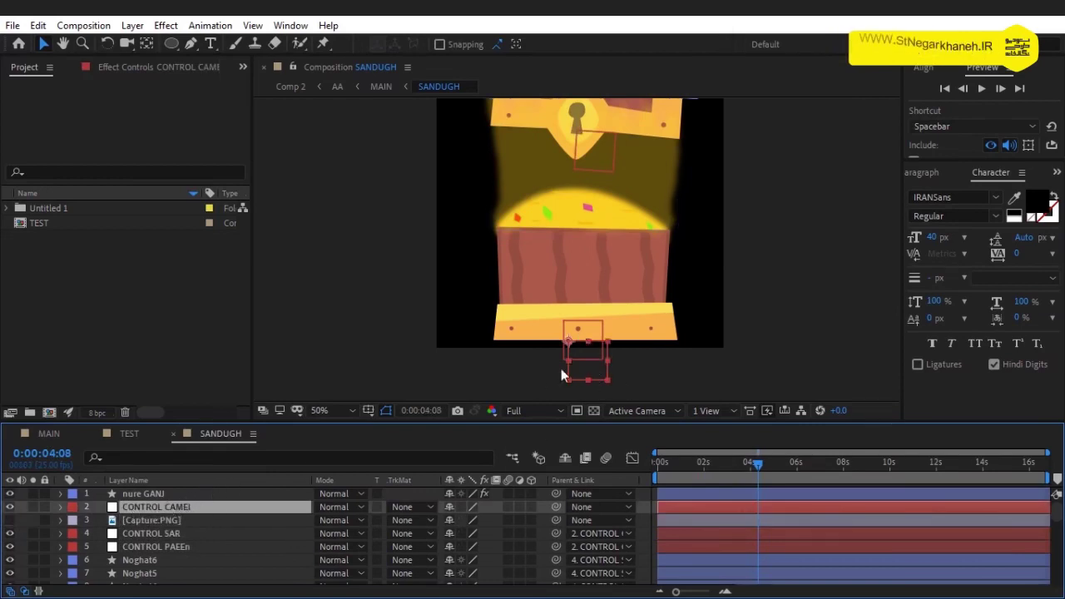
left_click_drag(600, 331, 637, 328)
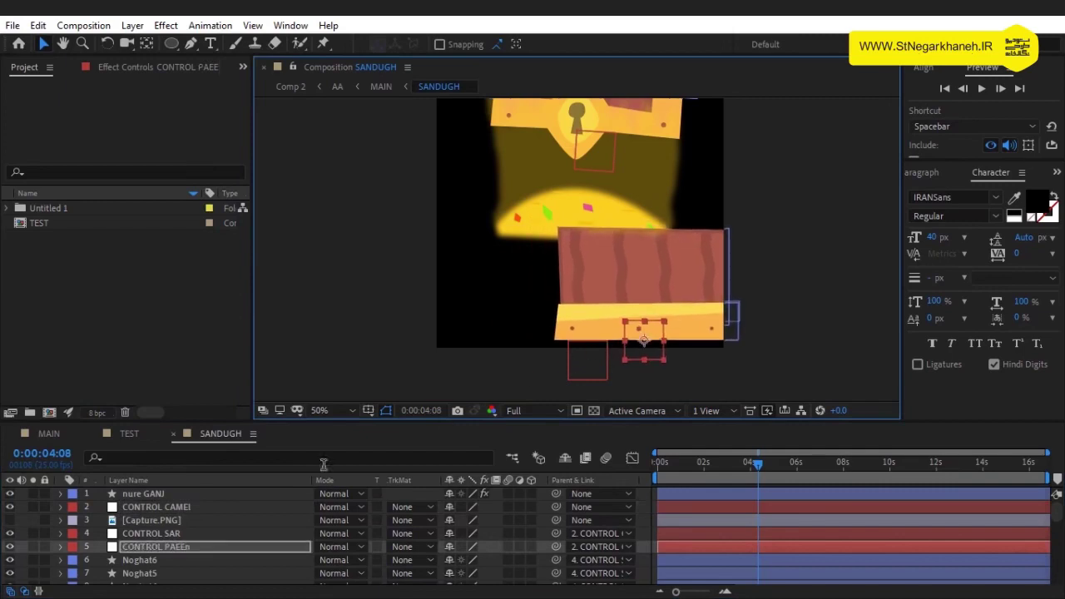
left_click(166, 509)
mouse_move(595, 372)
left_mouse_down()
mouse_move(616, 353)
mouse_move(590, 383)
left_mouse_up()
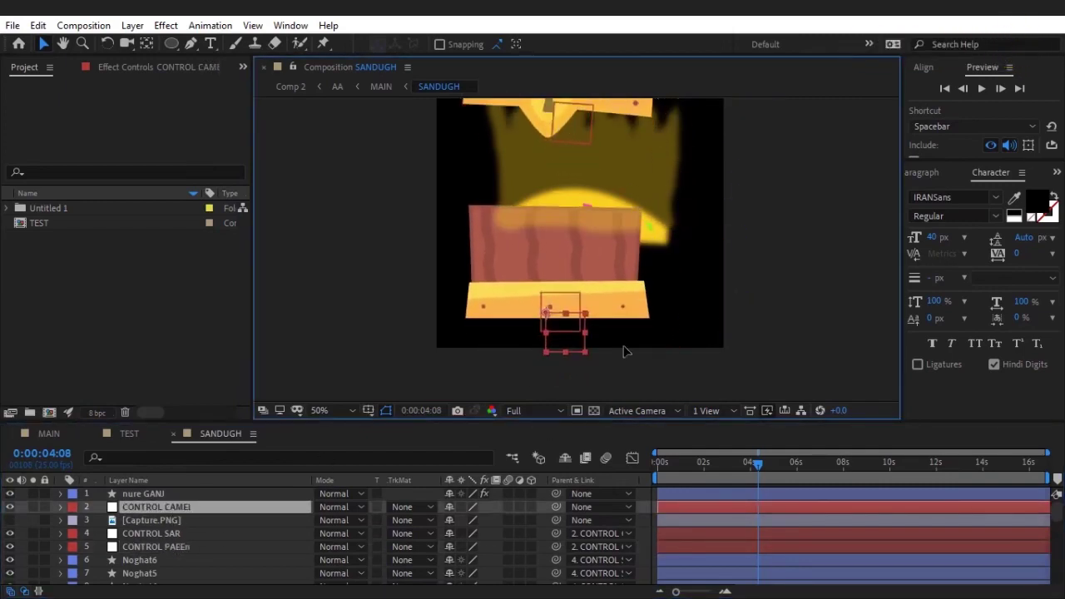
- Test the CONTROL PAEEn null on the lower body, undo the moves, and return to TEST
left_click(189, 533)
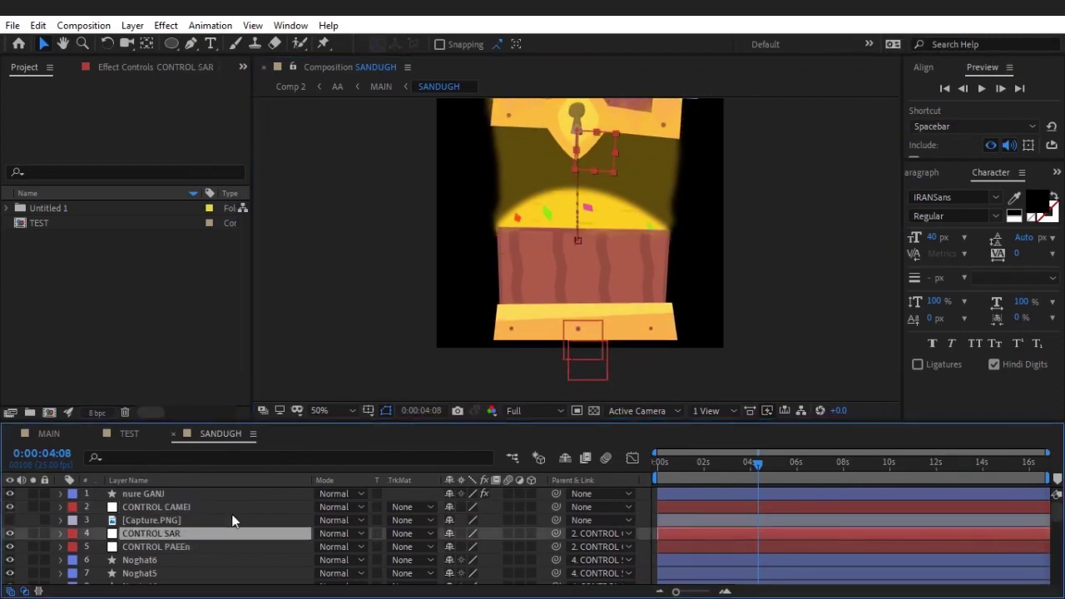
left_click(216, 550)
left_click_drag(573, 327, 552, 333)
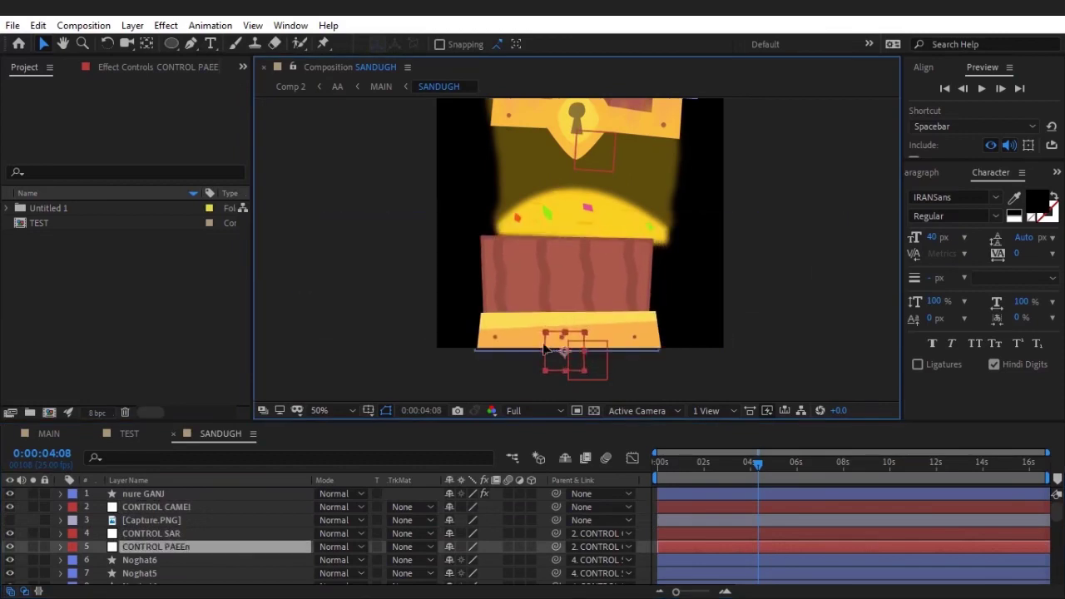
left_click_drag(572, 333, 549, 331)
key("ctrl+z")
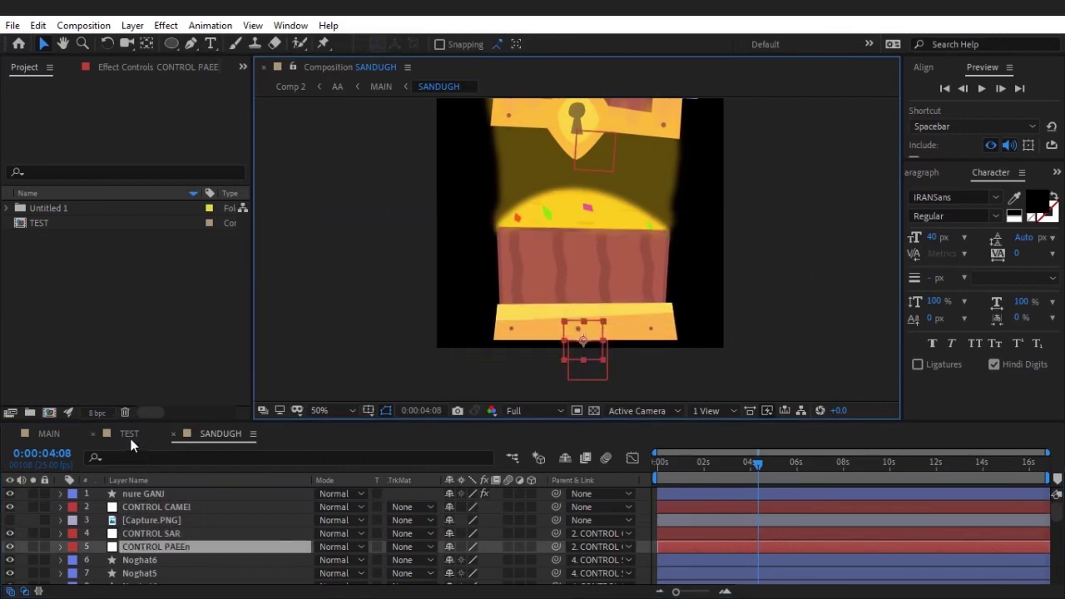
left_click(129, 435)
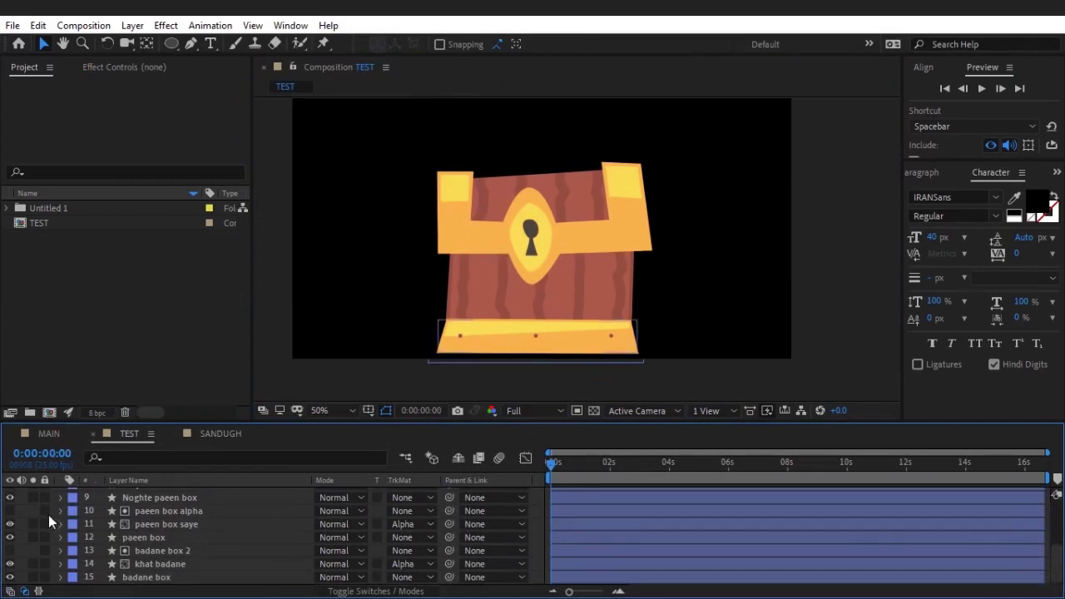
- Add a new null object layer to the TEST comp and duplicate it into more copies
scroll(50, 532, "up", 4)
key("ctrl+a")
left_click(435, 489)
right_click(436, 491)
mouse_move(541, 320)
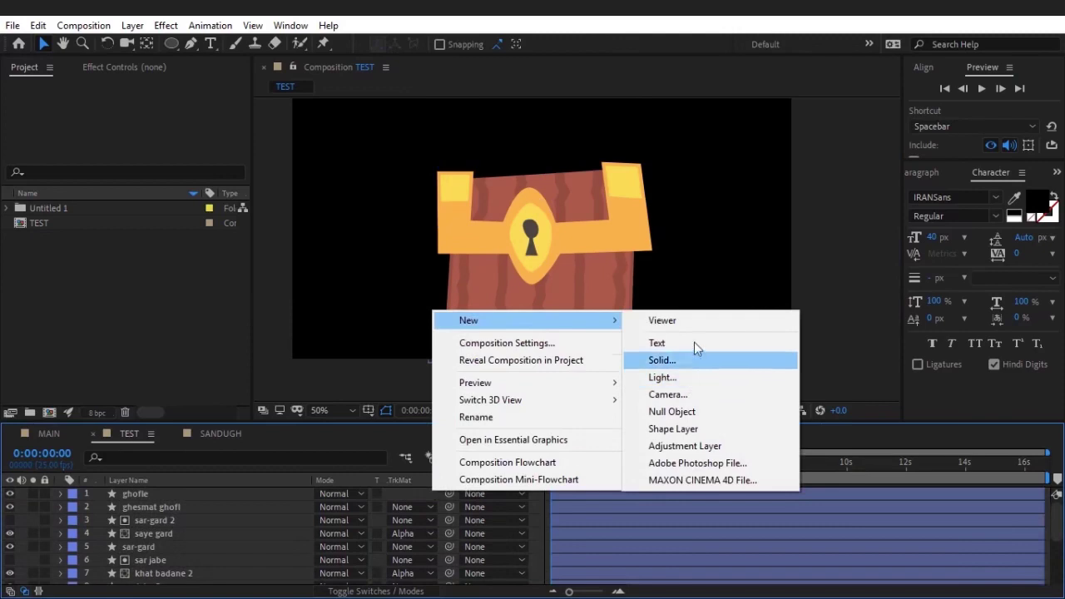
left_click(673, 411)
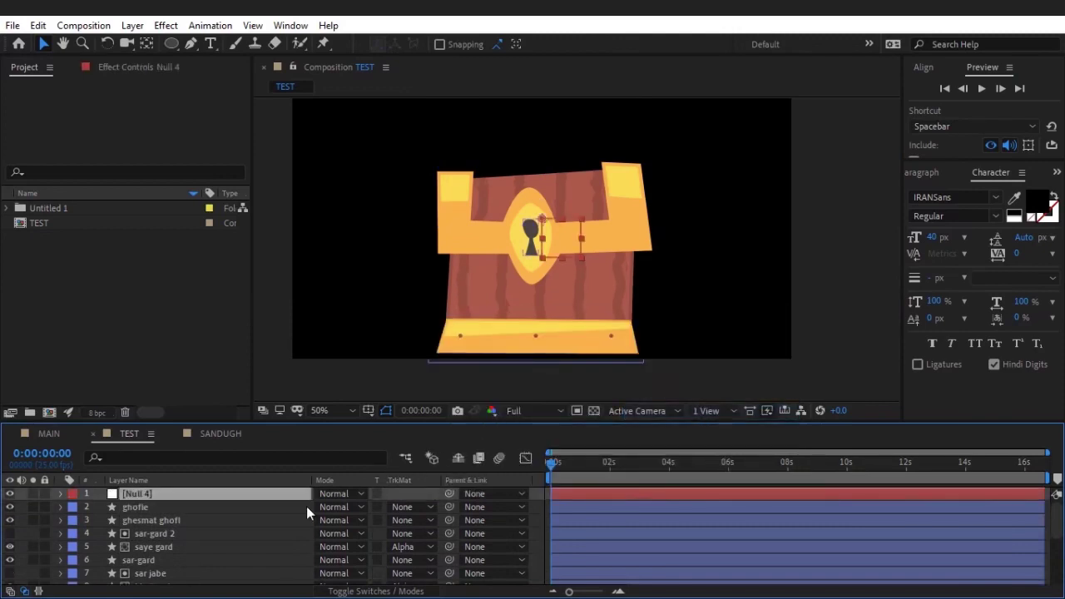
key("ctrl+d")
key("ctrl+d")
- Rename the three nulls from bottom to top as PAEEN, BALA and COL
left_click(203, 520)
key("Return")
type("PAE")
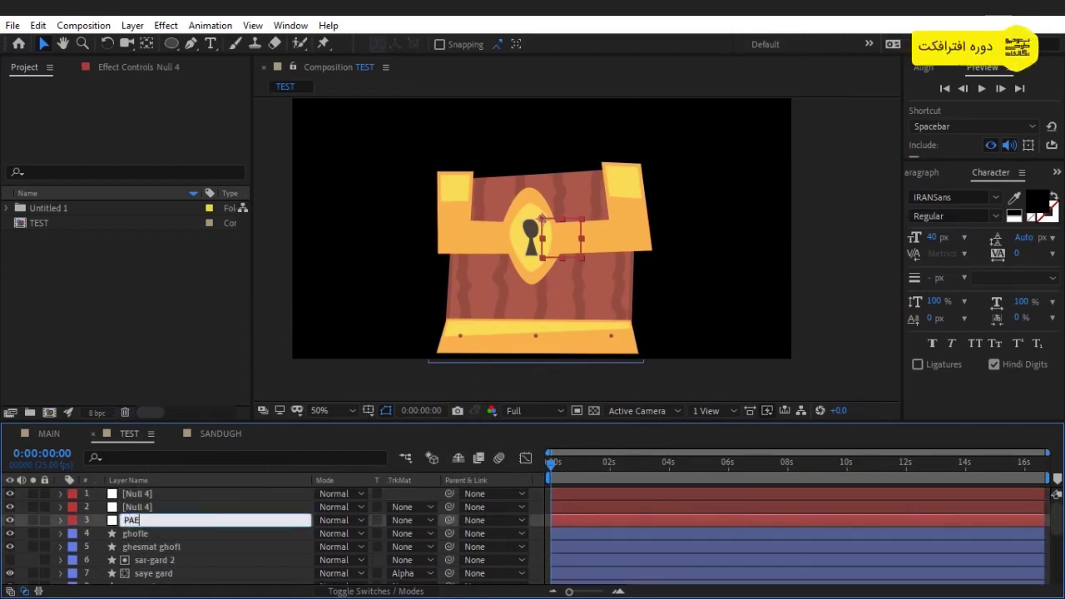
type("EN")
key("Return")
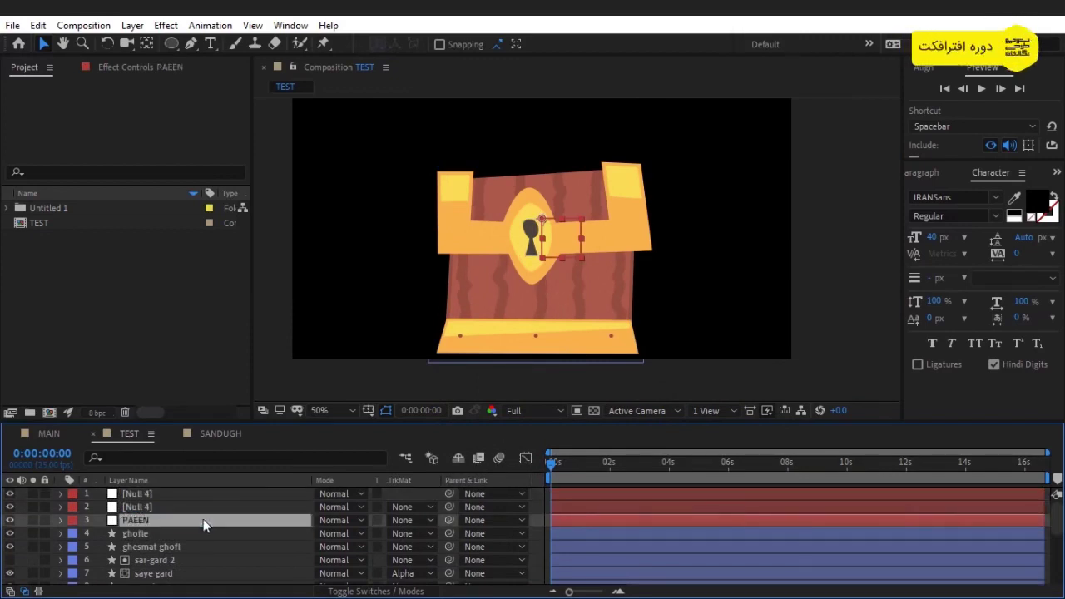
left_click(200, 511)
key("Return")
type("BALA")
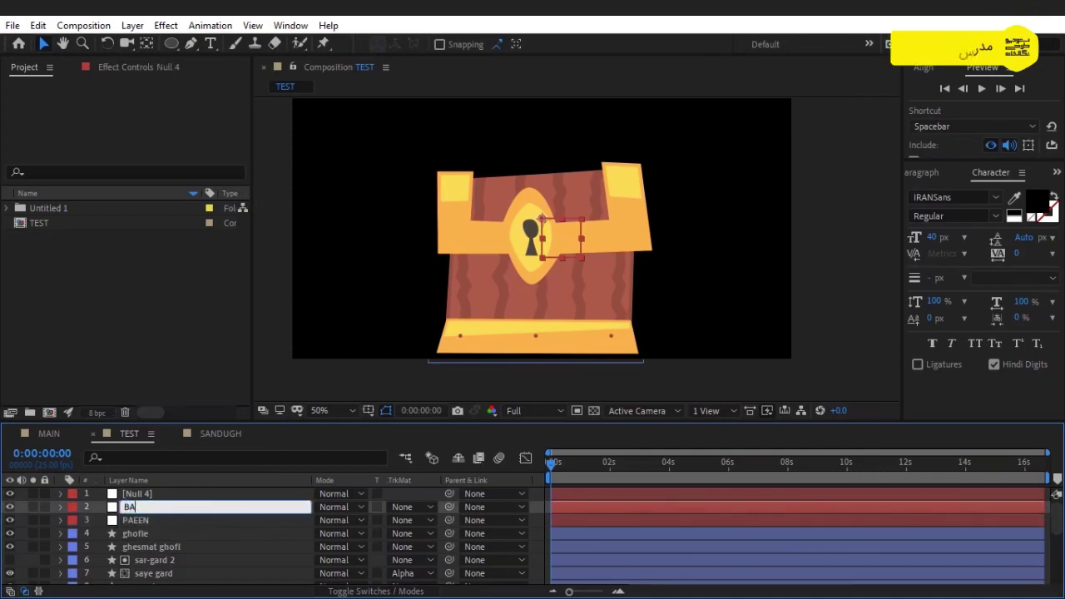
key("Return")
left_click(200, 496)
key("Return")
type("COL")
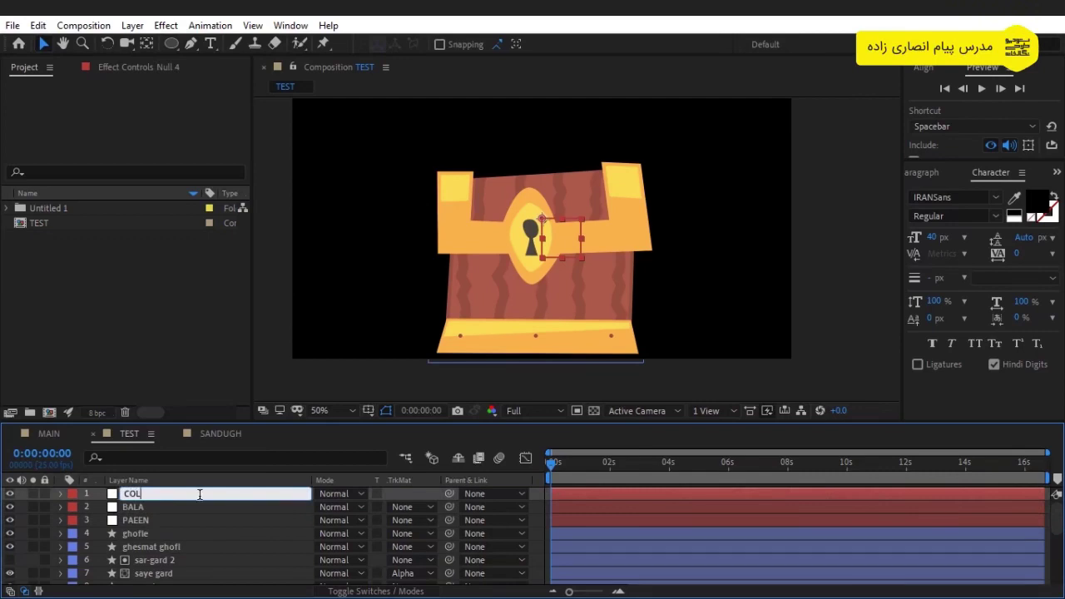
key("Return")
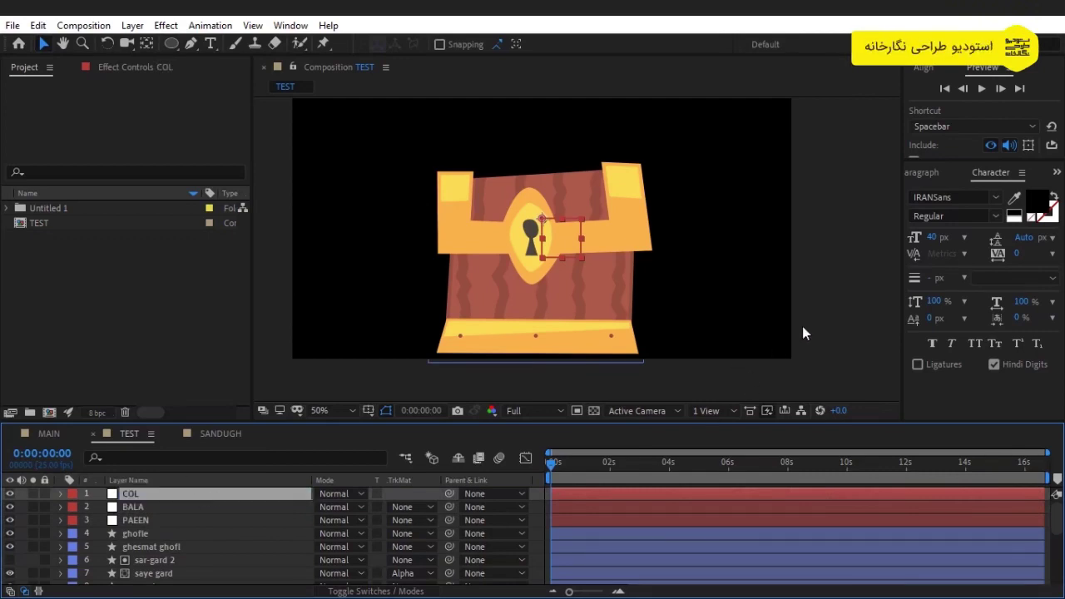
left_click(838, 301)
scroll(149, 532, "down", 2)
- Drag the COL null in the viewer to the chest's bottom-left corner, just under the base
scroll(150, 533, "up", 2)
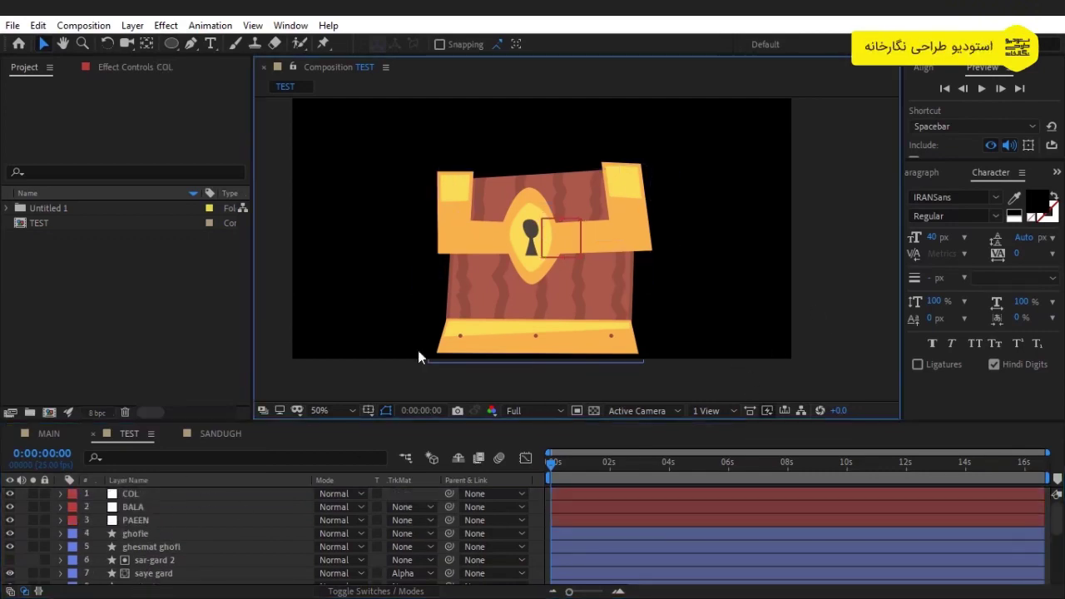
left_click(137, 495)
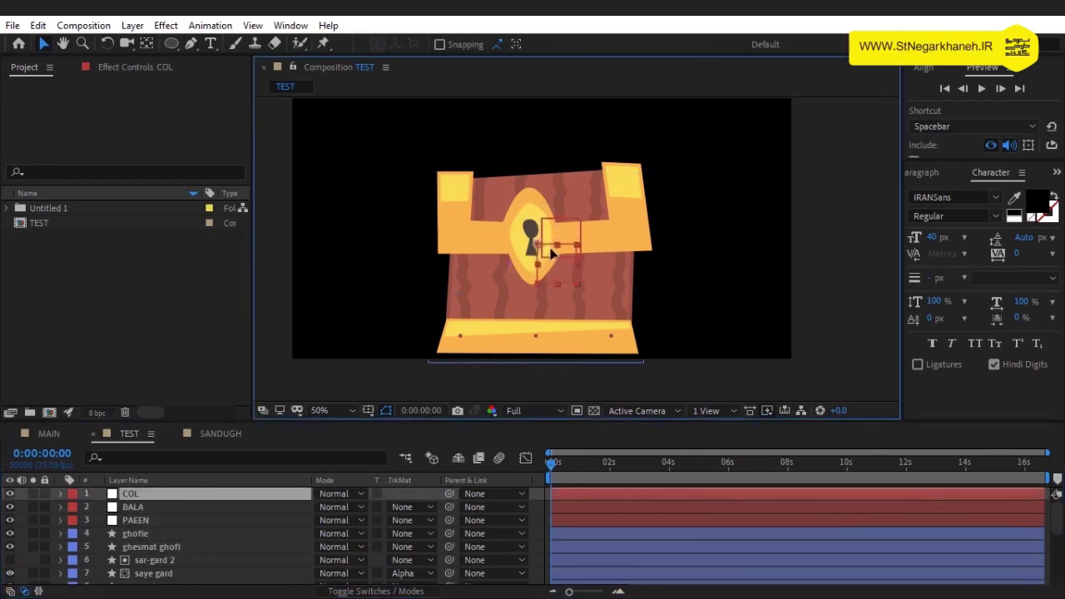
left_click_drag(547, 278, 546, 325)
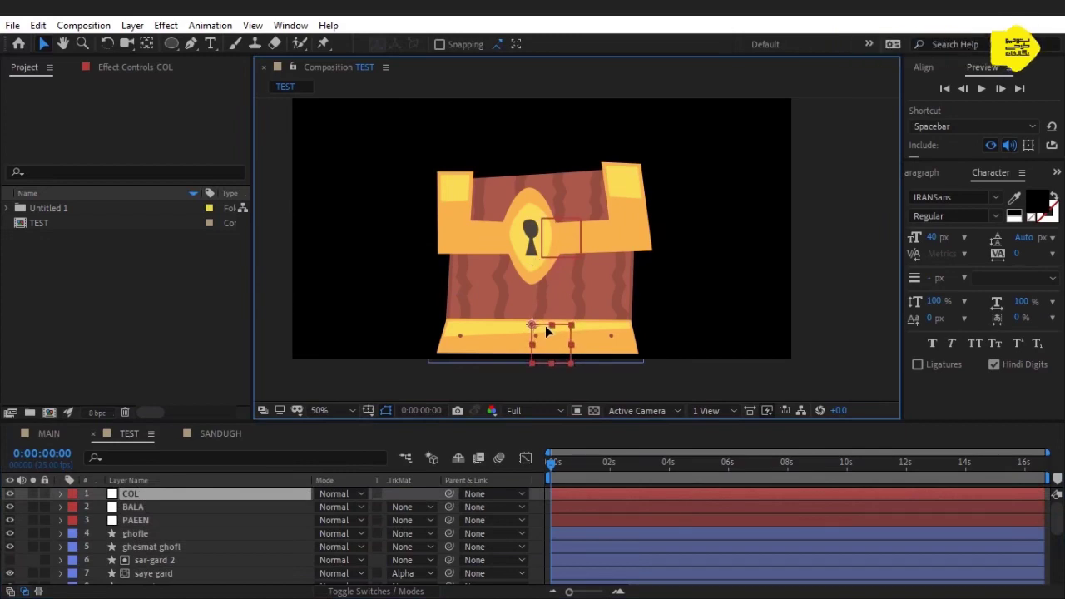
key("Return")
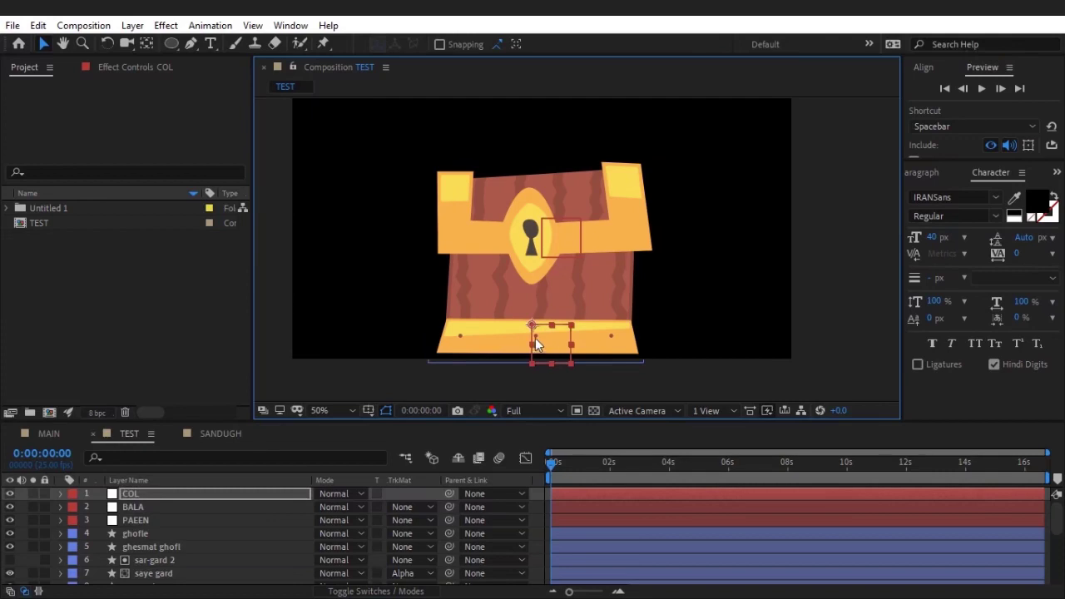
left_click_drag(558, 331, 559, 363)
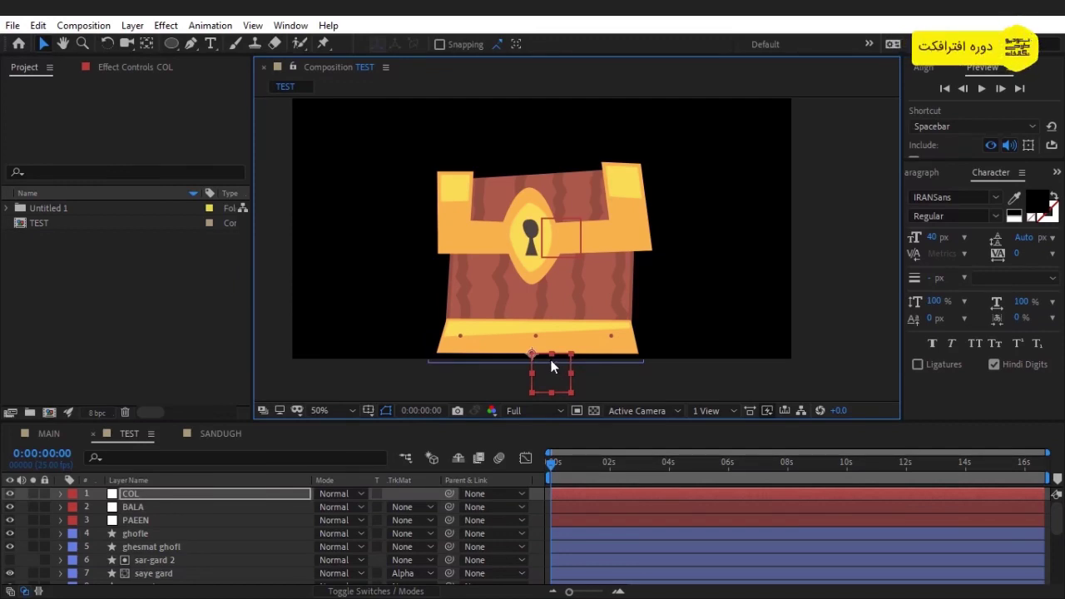
left_click_drag(552, 366, 663, 379)
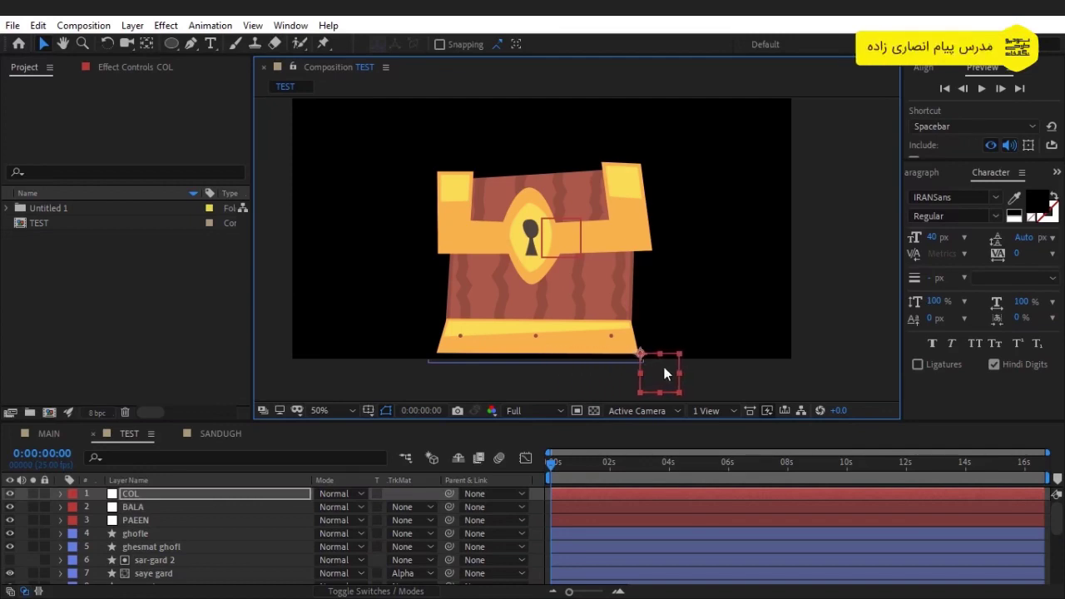
left_click_drag(664, 366, 463, 373)
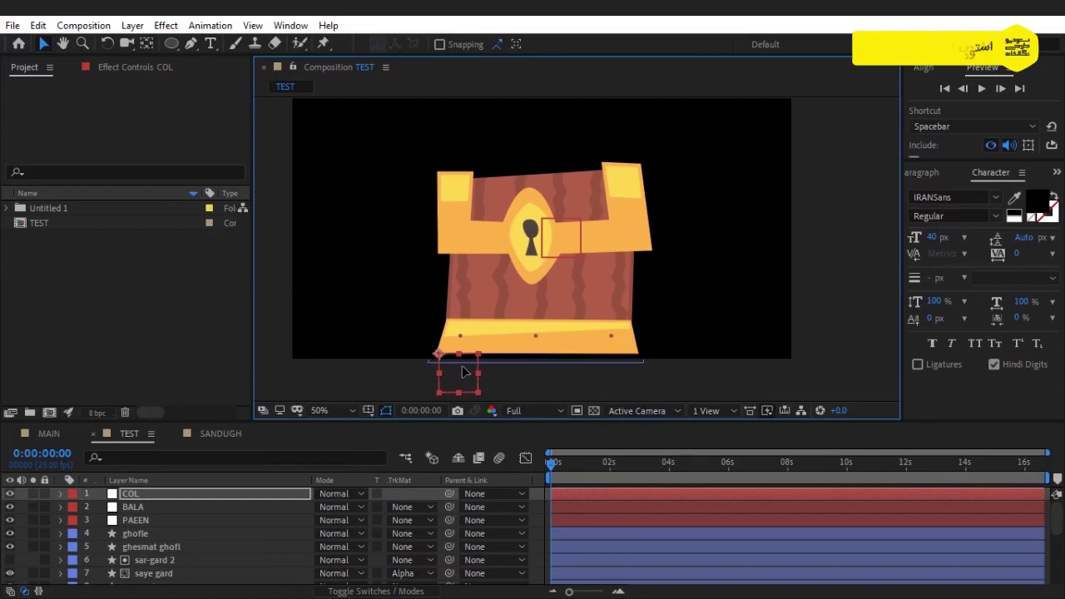
left_click(187, 519)
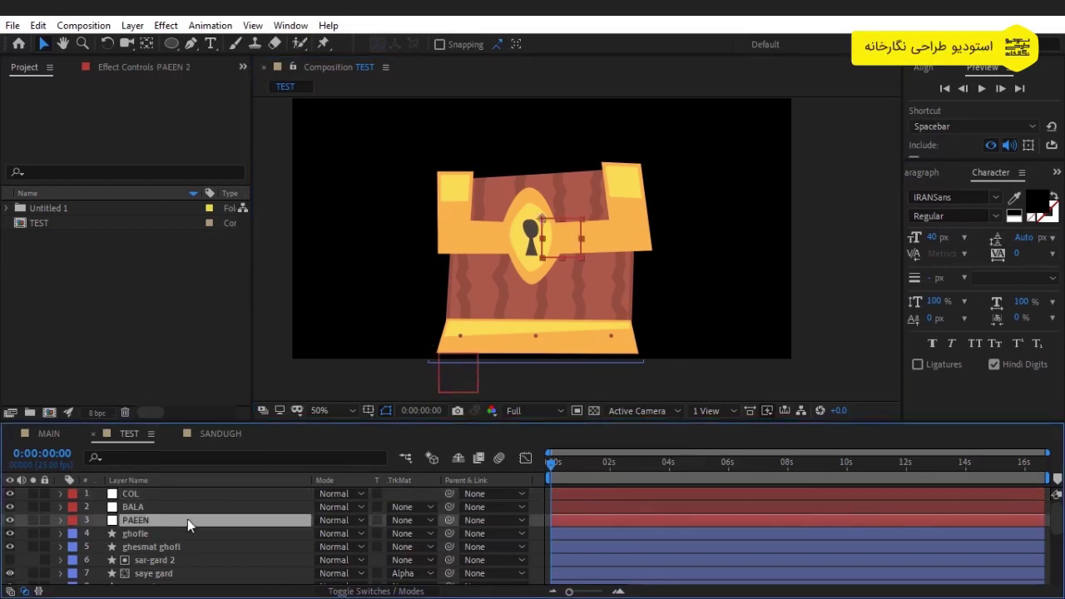
- Duplicate the PAEEN null and name the copy PAEEN R
key("ctrl+d")
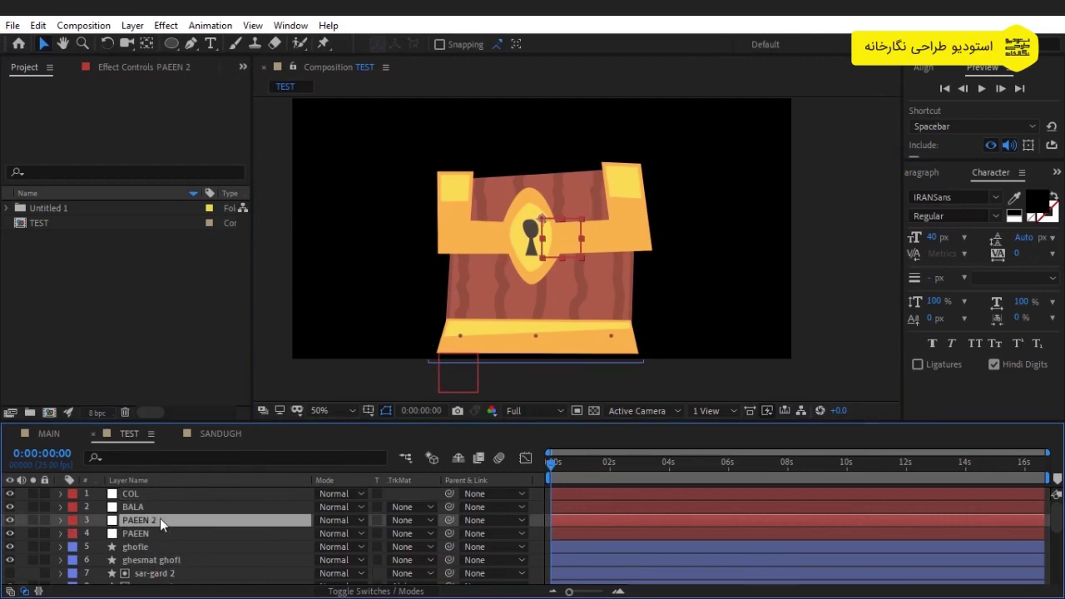
key("Return")
key("BackSpace")
type("R")
key("Return")
- Rename the original PAEEN null to PAEEN L
left_click(157, 537)
key("Return")
left_click(156, 535)
type("L")
key("Return")
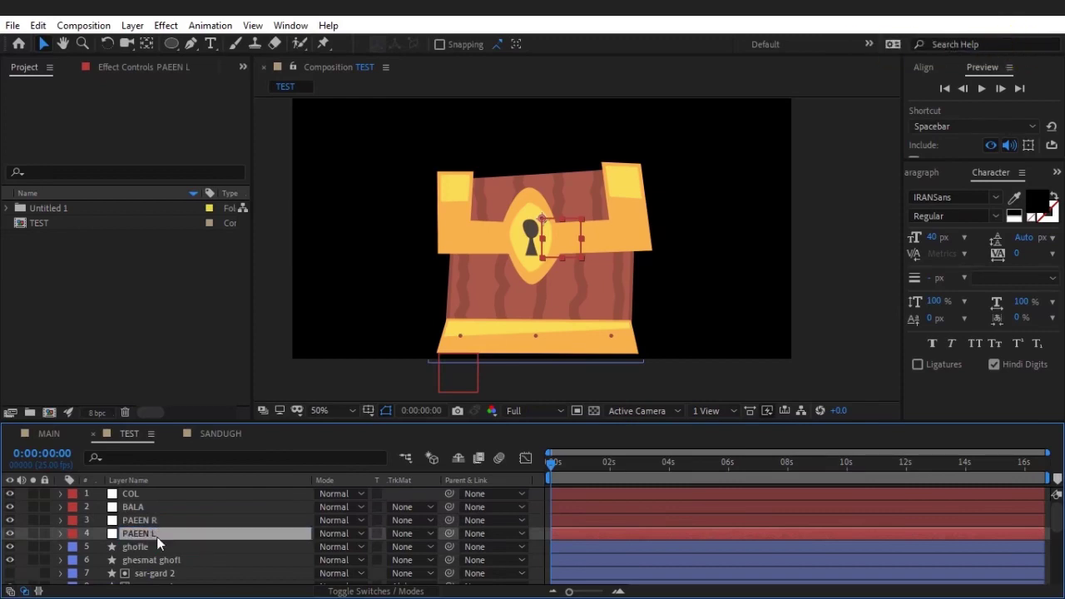
left_click(160, 496)
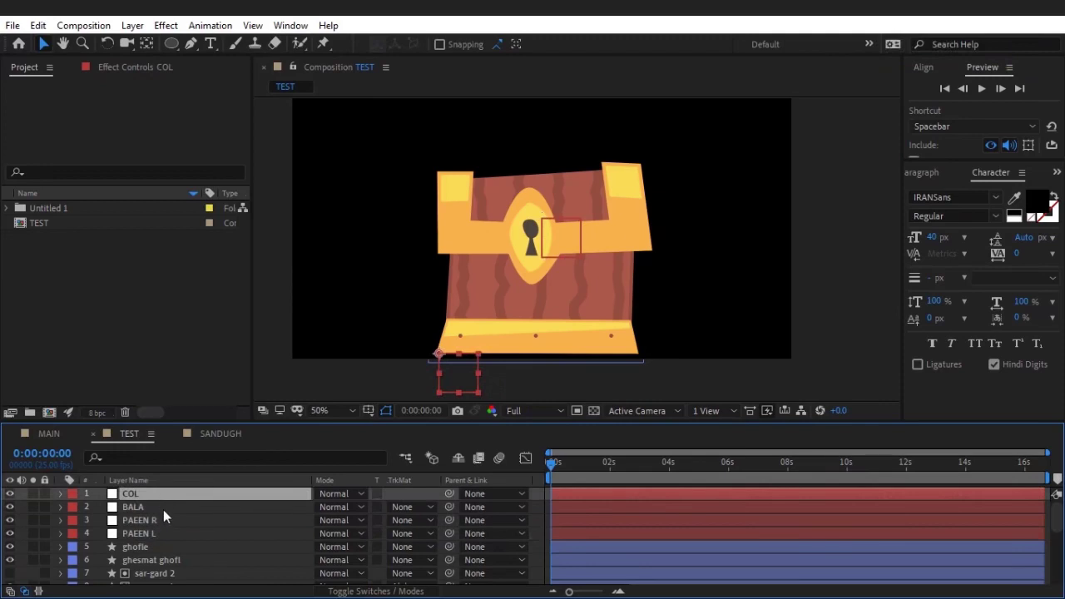
left_click(163, 509)
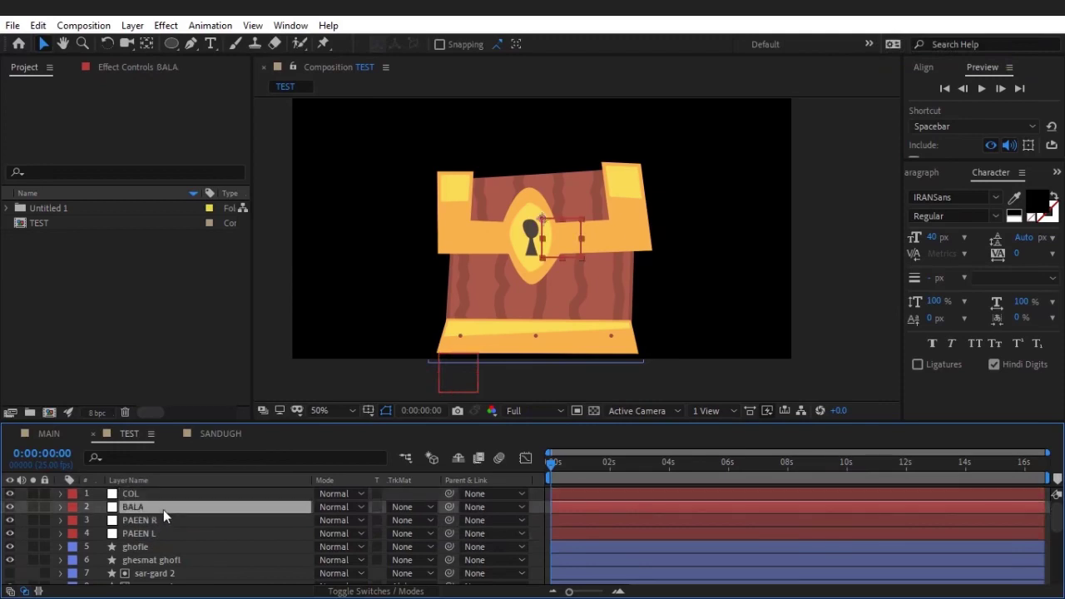
- Nudge BALA and place PAEEN R at the chest's lower-right corner, zooming in to check alignment
left_click_drag(559, 230, 547, 269)
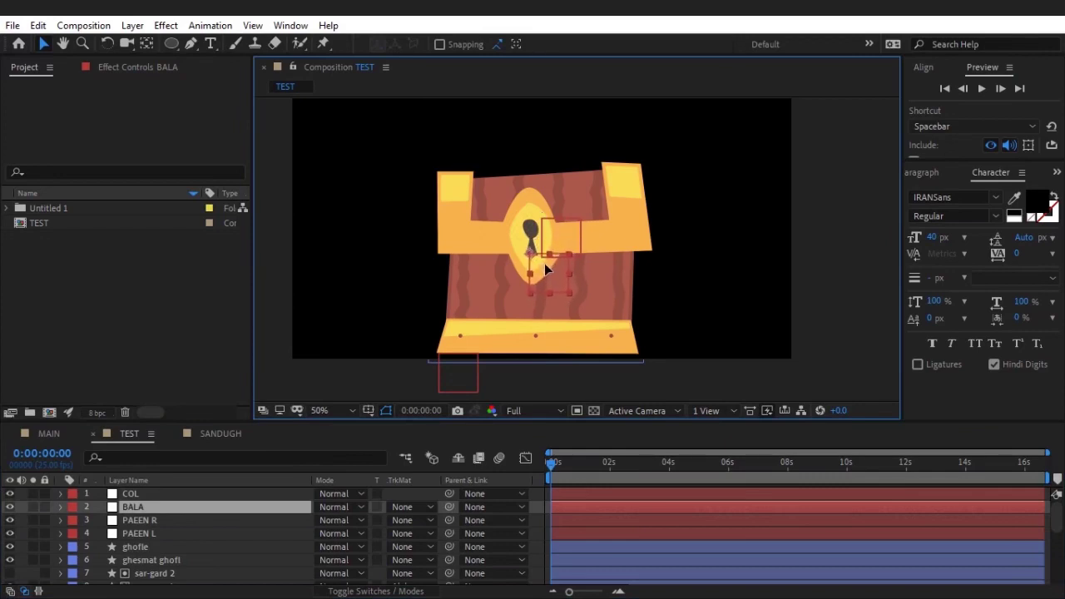
left_click(566, 232)
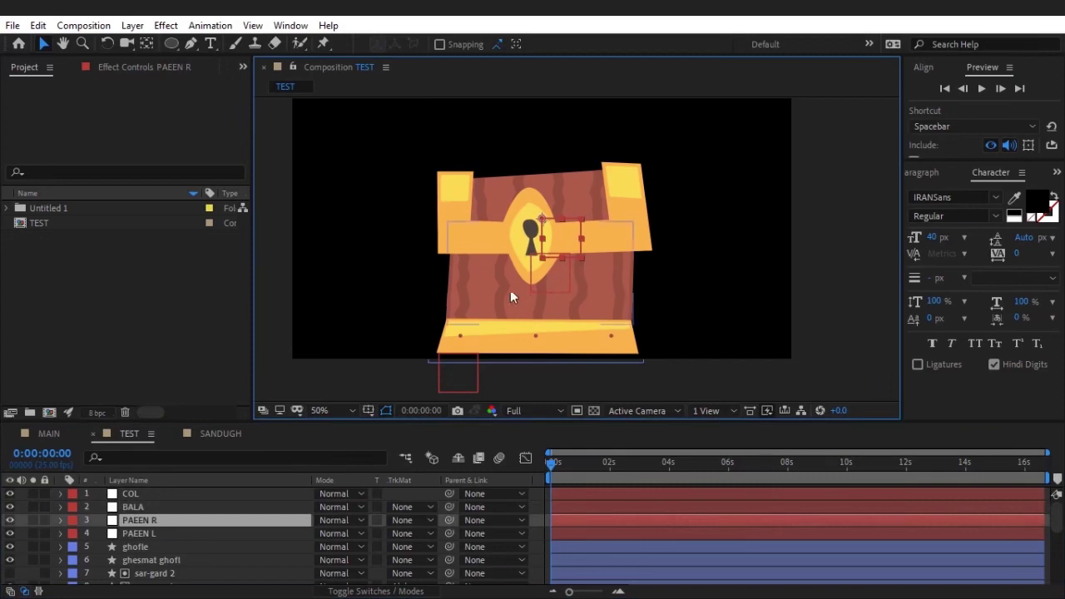
mouse_move(561, 235)
left_mouse_down()
mouse_move(616, 372)
mouse_move(652, 373)
mouse_move(541, 246)
left_mouse_up()
key("slash")
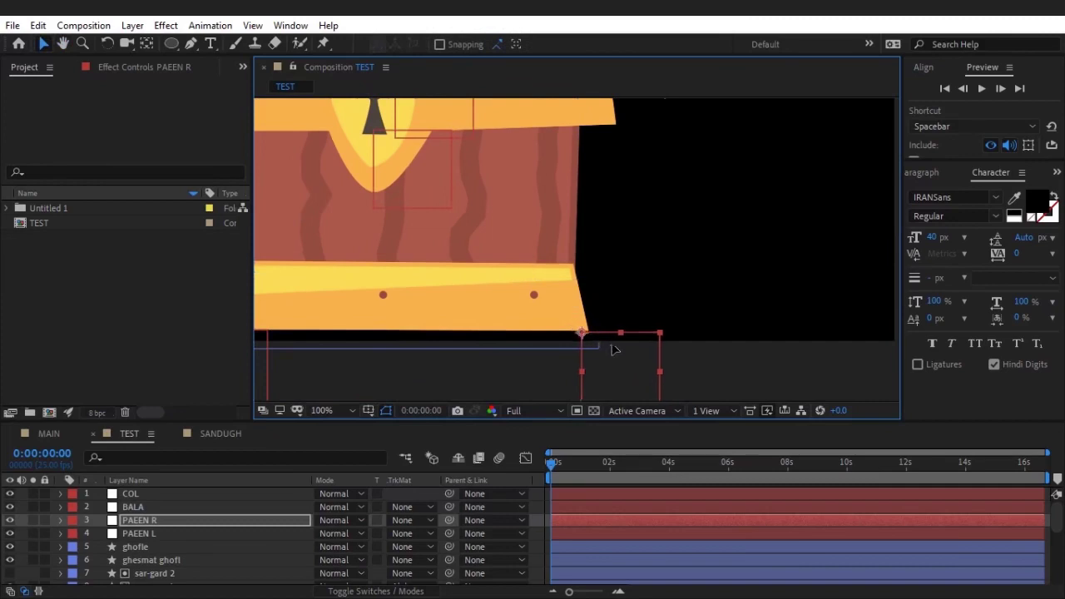
left_click_drag(379, 296, 633, 248)
key("v")
left_click(504, 296)
- Align PAEEN L with the chest's lower-left corner and move COL to the bottom centre
left_click(155, 537)
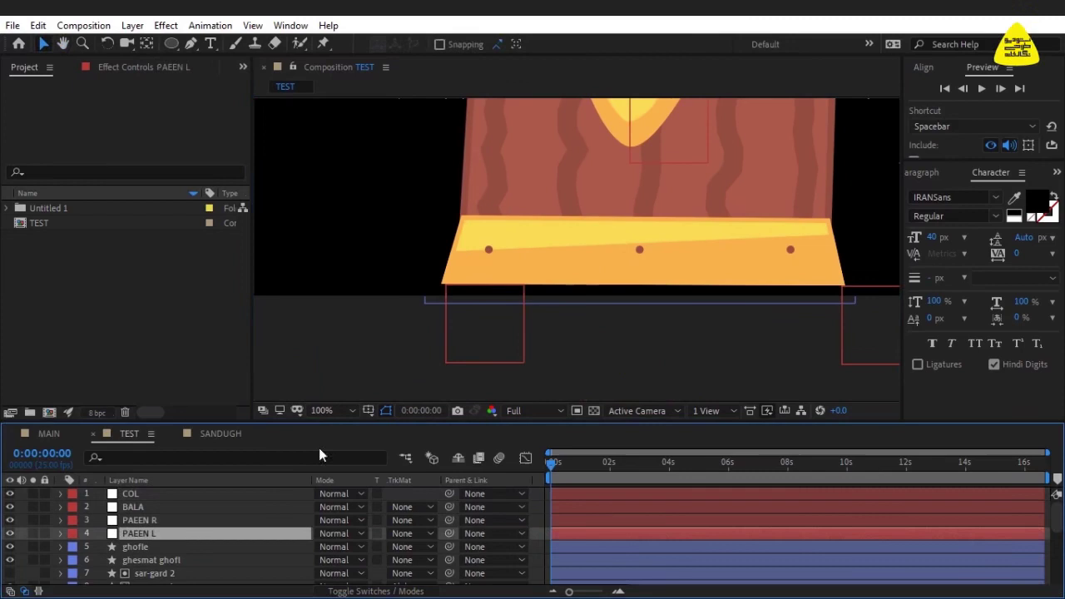
key("comma")
key("comma")
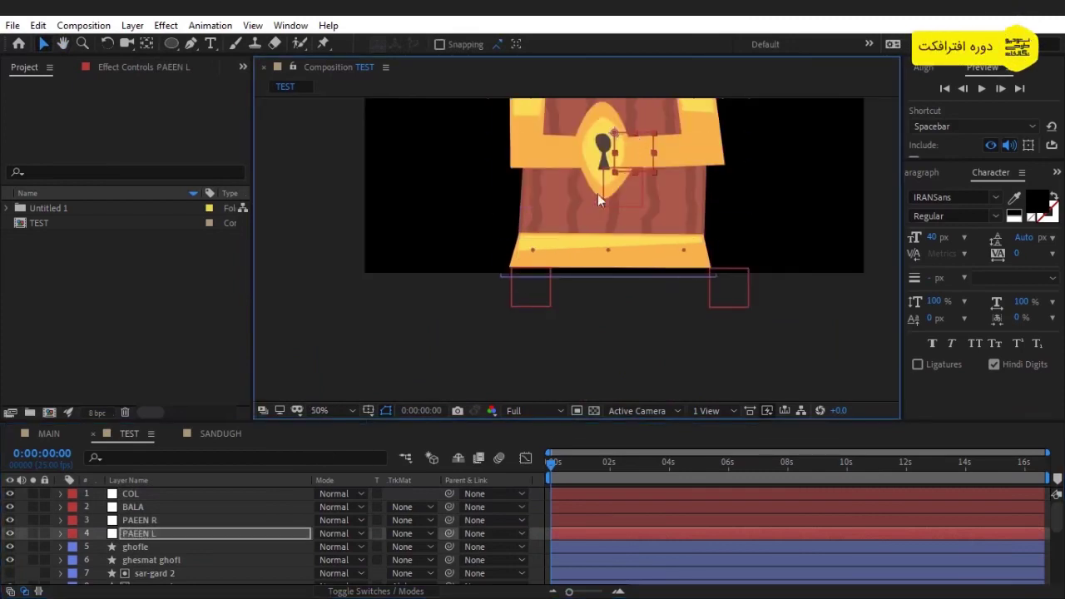
left_click_drag(625, 151, 511, 260)
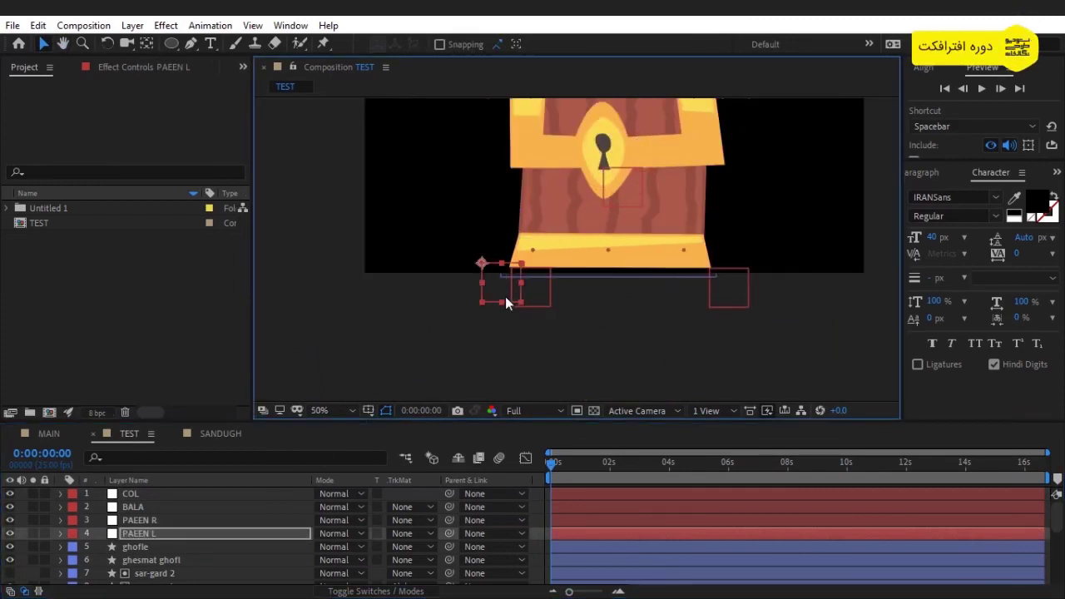
key("period")
left_click_drag(424, 300, 471, 315)
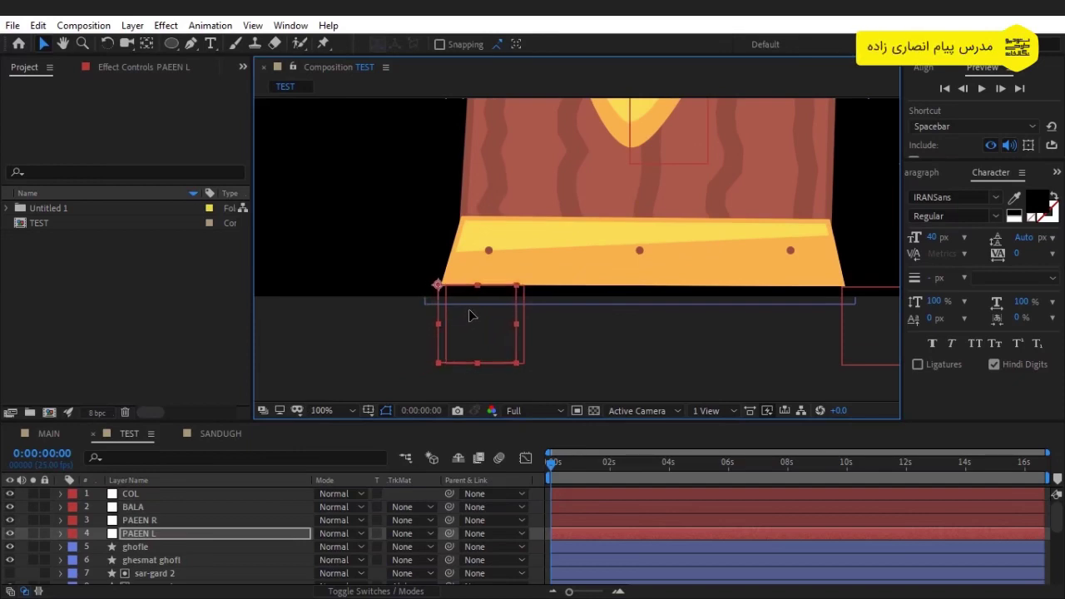
left_click(166, 493)
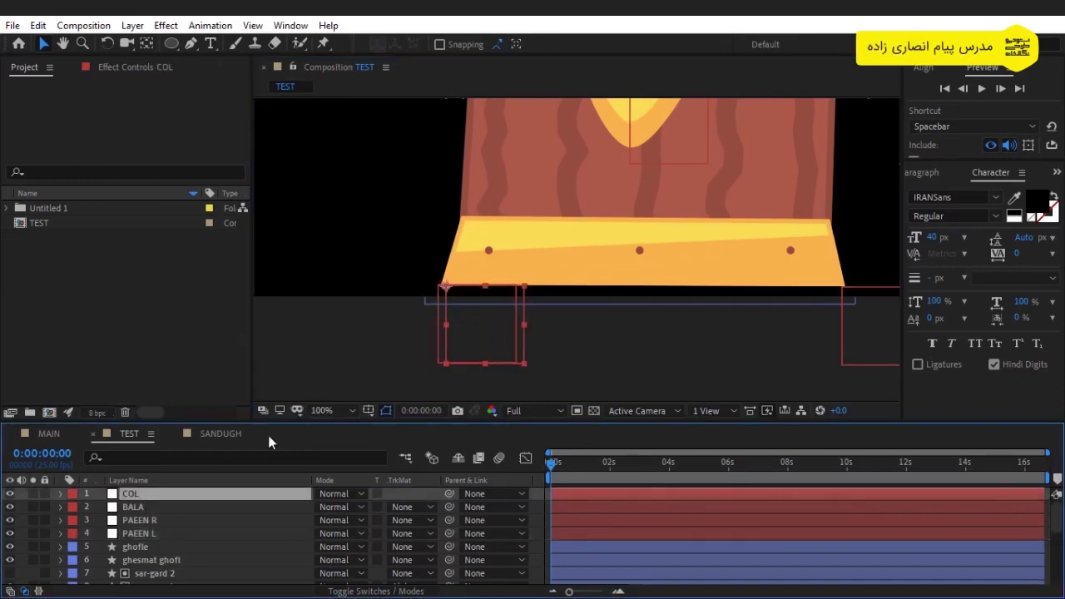
left_click_drag(497, 331, 682, 340)
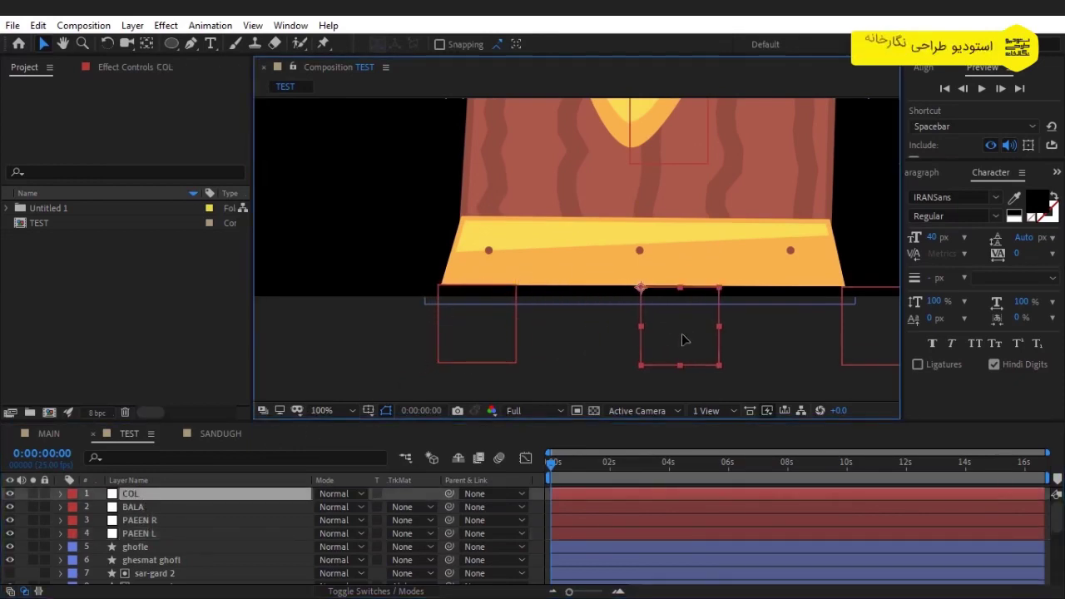
scroll(682, 302, "down", 2)
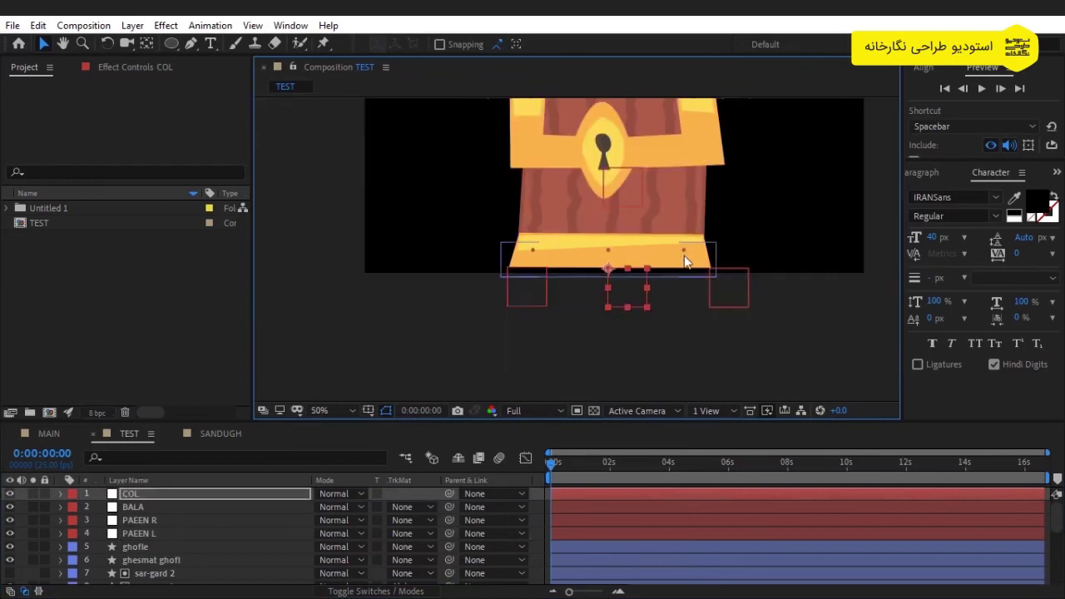
left_click_drag(682, 302, 648, 323)
key("v")
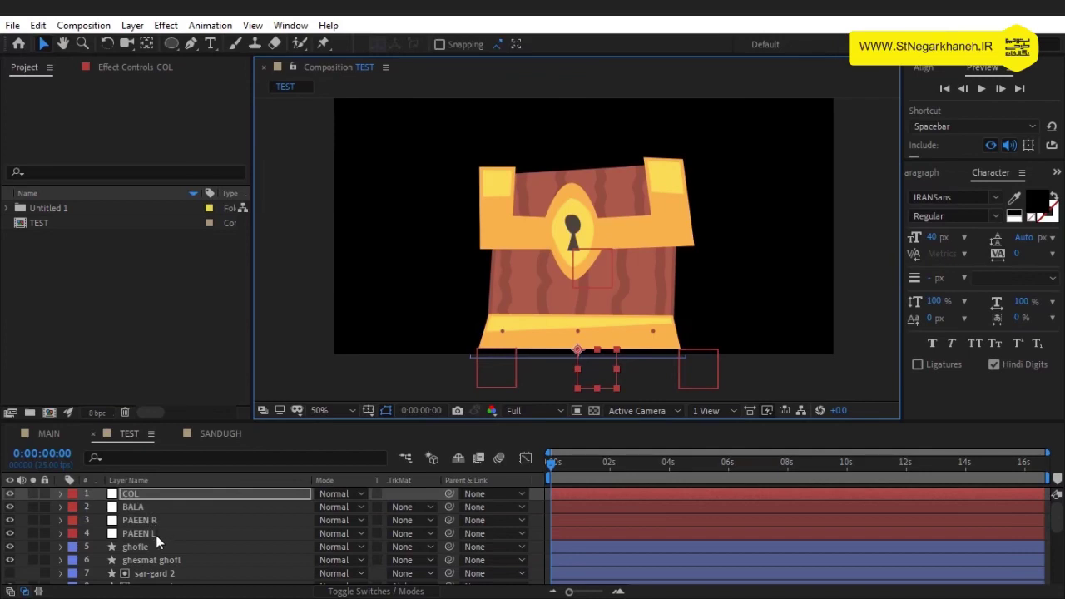
left_click(156, 535)
- Parent BALA, PAEEN R and PAEEN L to the COL null
left_click(154, 505, "shift")
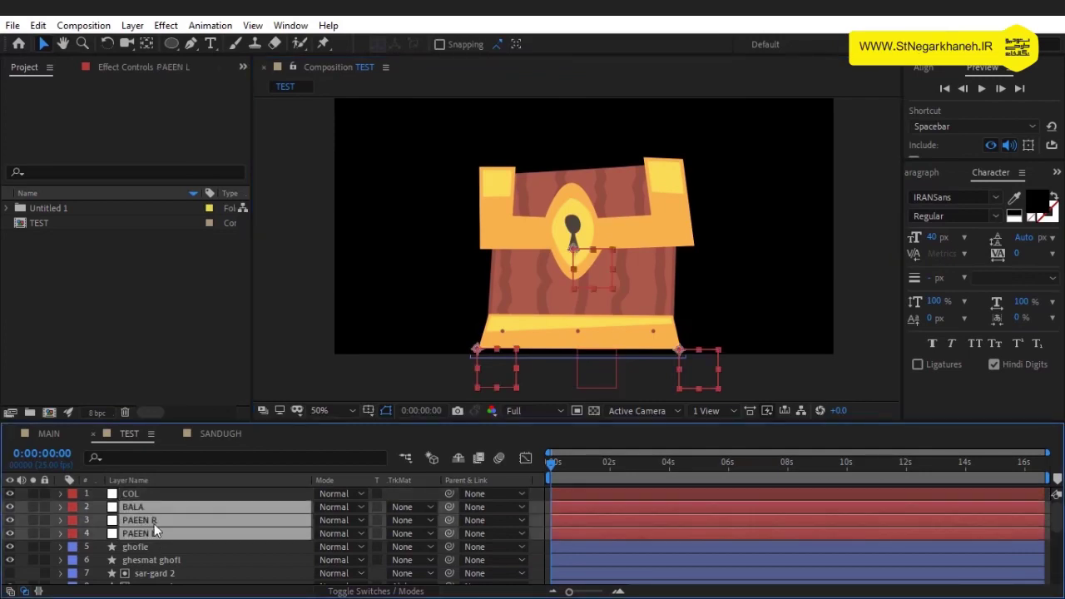
left_click_drag(449, 507, 150, 489)
left_click(158, 494)
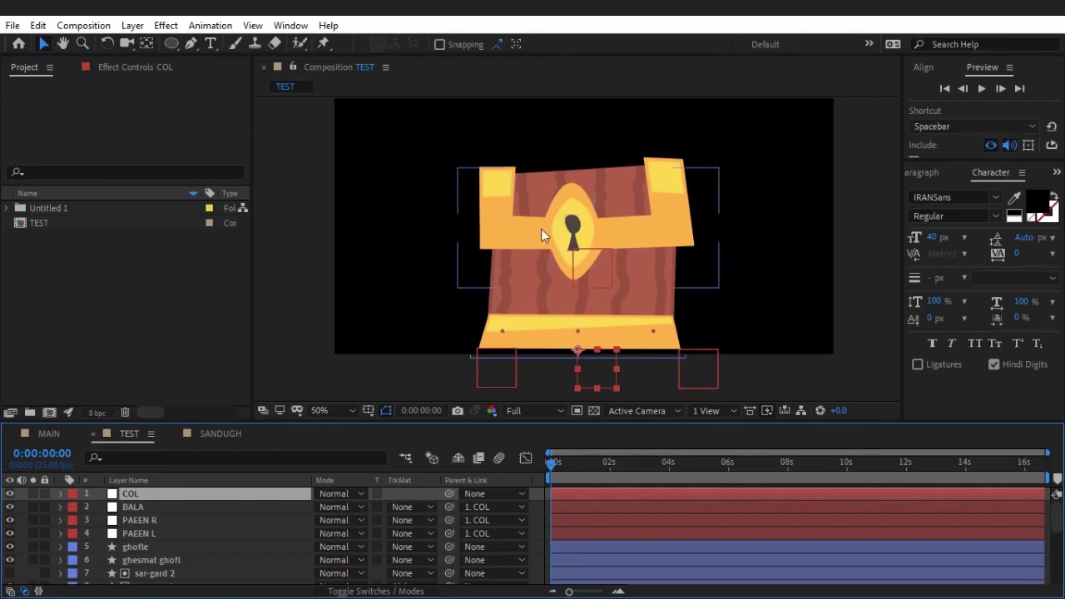
- Parent ghofle, ghesmat ghofl, sar-gard 2, saye gard, sar-gard, sar jabe, khat badane 2, sar jabe 2 to BALA
left_click(570, 226)
scroll(143, 547, "down", 3)
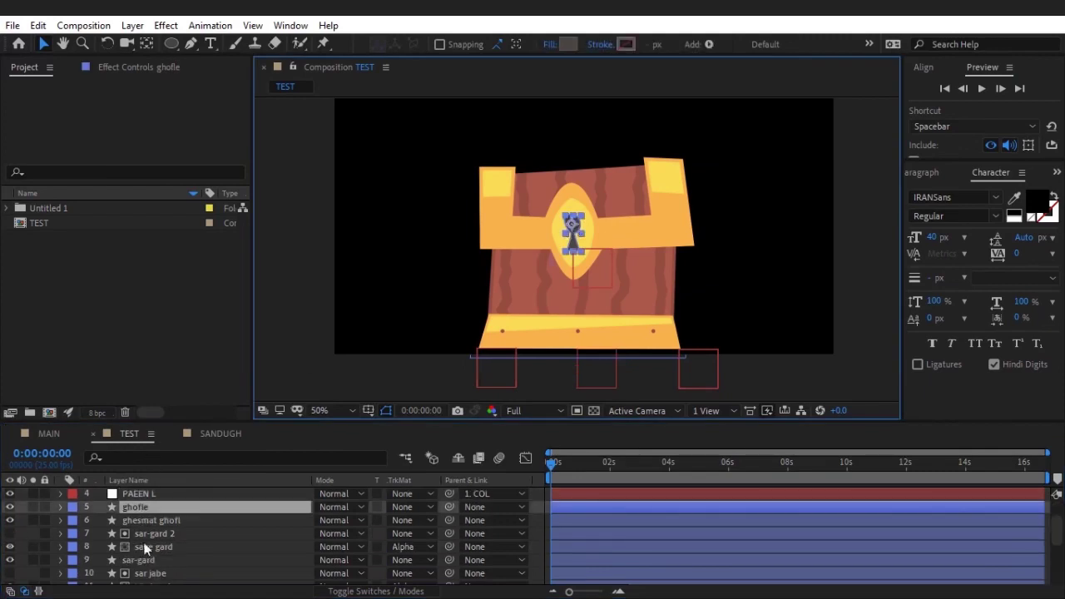
left_click(157, 520, "shift")
left_click(156, 538, "shift")
left_click(159, 550, "shift")
scroll(159, 553, "down", 3)
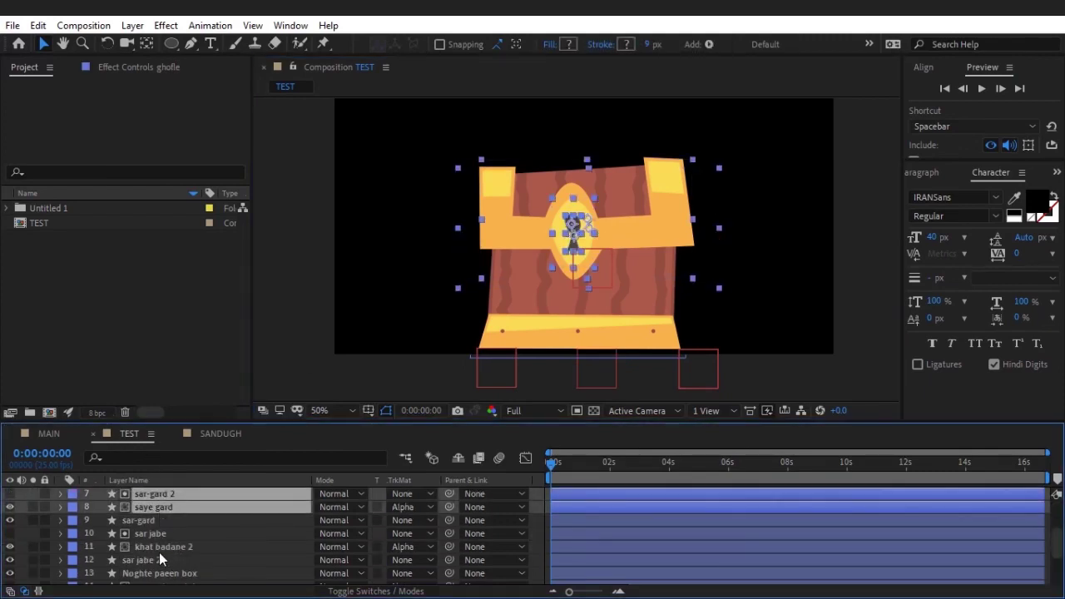
left_click(156, 519, "shift")
left_click(159, 535, "shift")
left_click(161, 547, "shift")
left_click(162, 559, "shift")
scroll(169, 550, "down", 3)
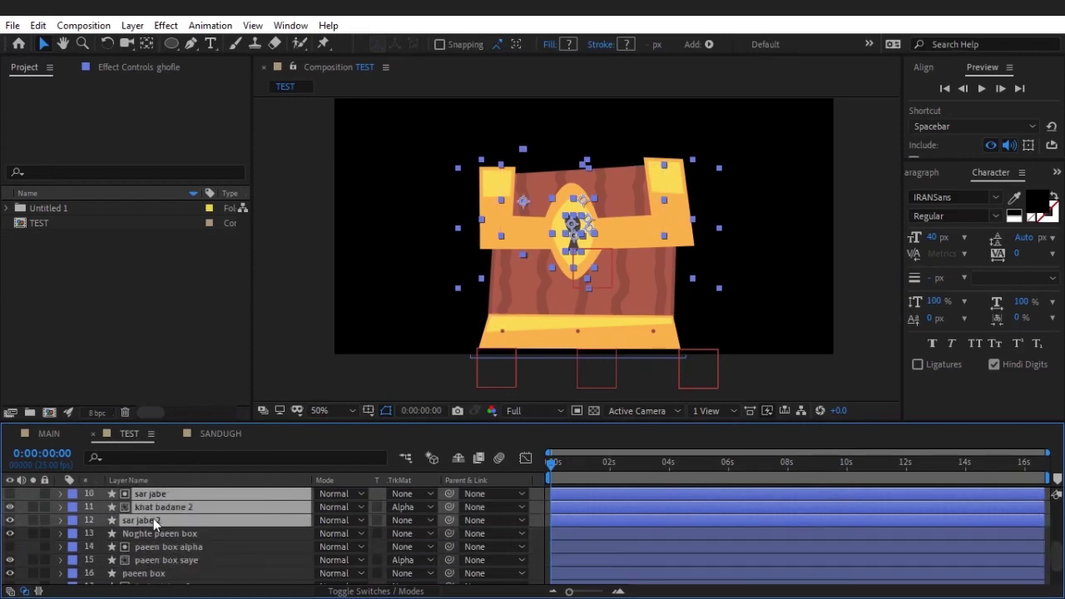
scroll(208, 533, "up", 9)
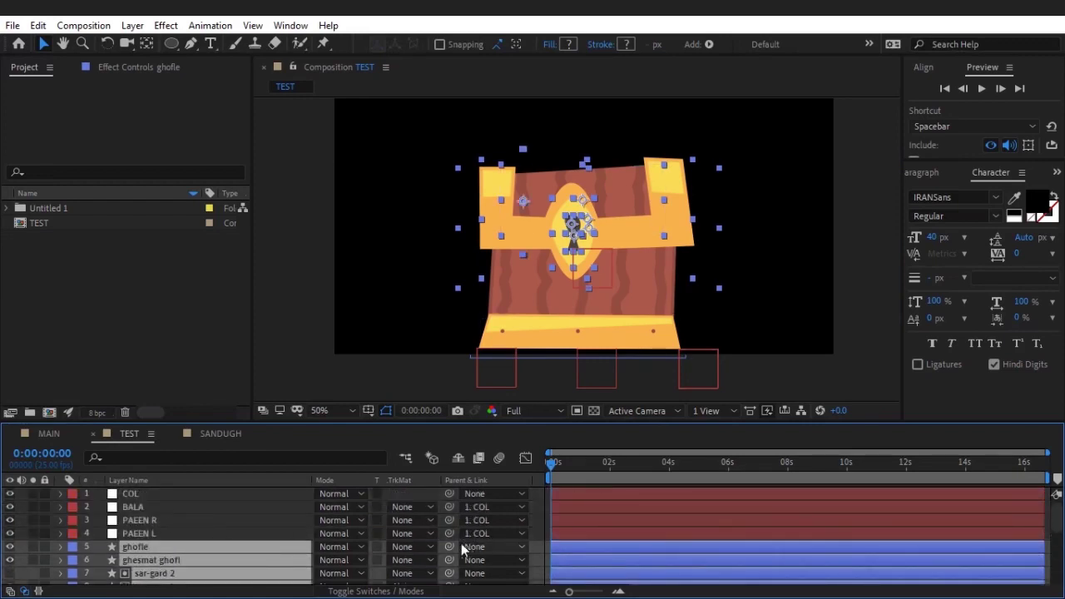
left_click_drag(450, 546, 129, 515)
- Drag the BALA null in the viewer to test that the lid follows
left_click(130, 507)
left_click(545, 281)
left_click_drag(545, 281, 539, 261)
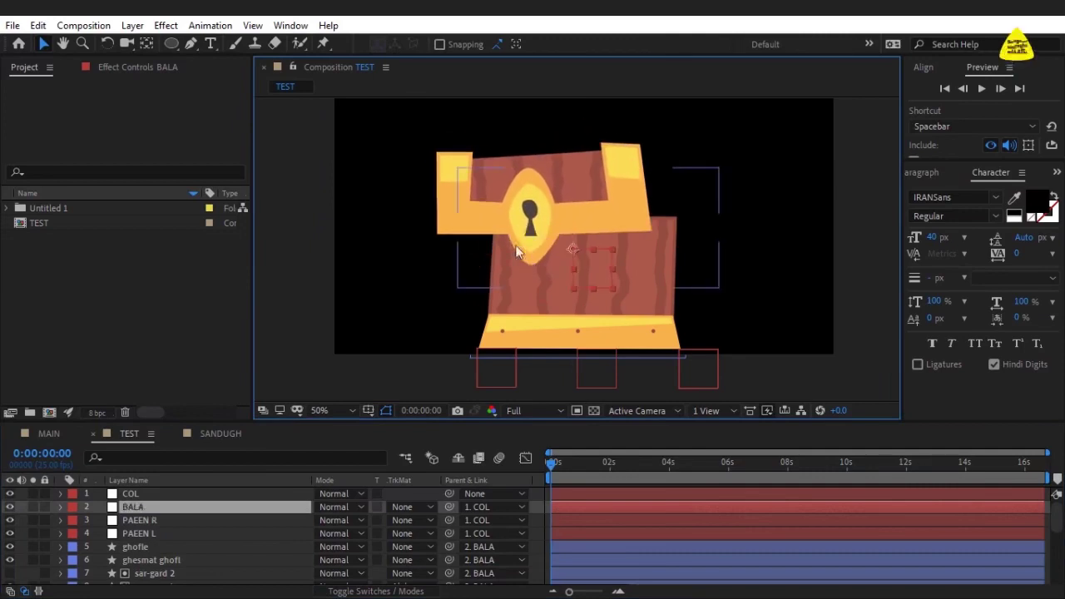
- Undo the test move so the lid returns to its resting place
key("ctrl+z")
scroll(188, 496, "down", 3)
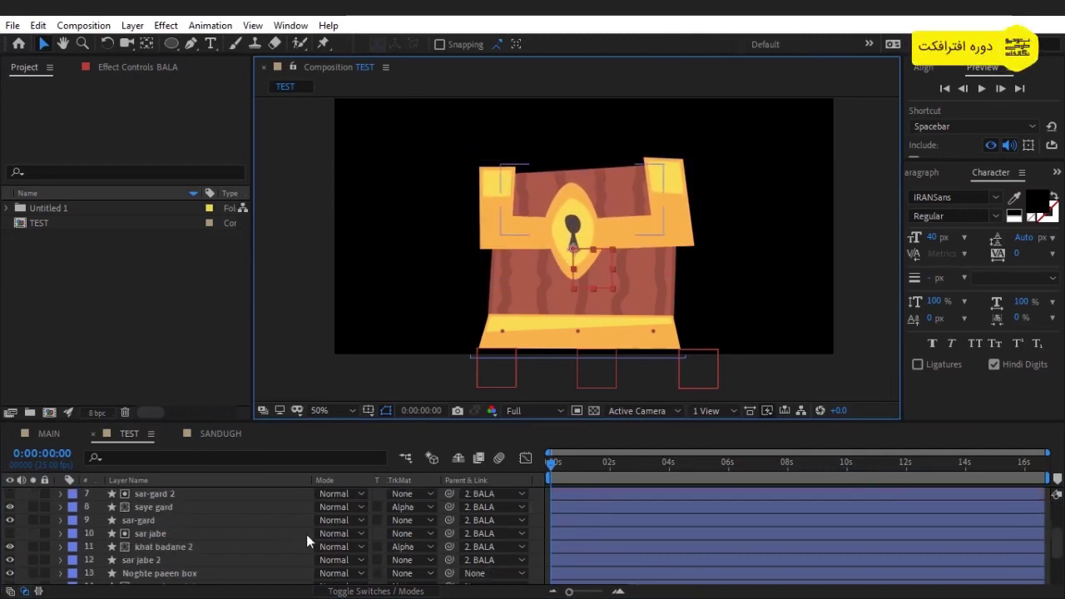
left_click(207, 519)
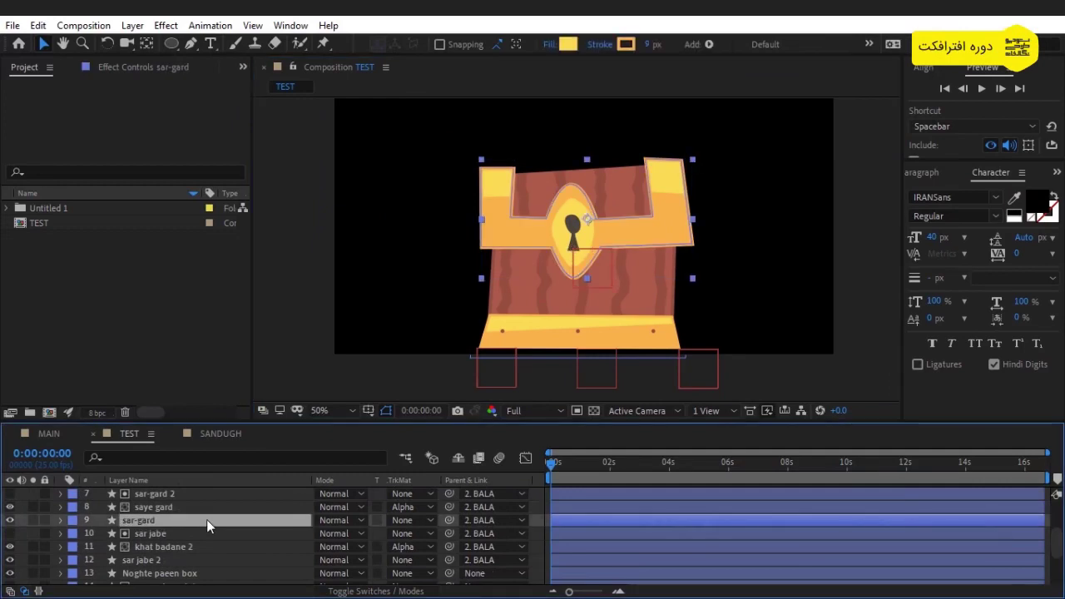
scroll(211, 574, "down", 2)
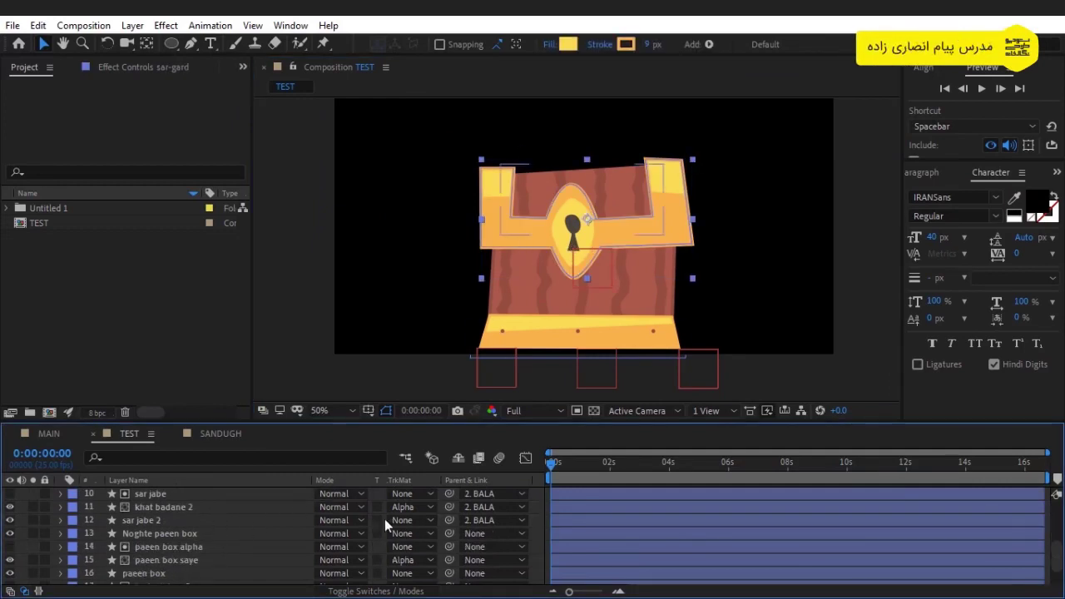
- Select the chest-body layers Noghte paeen box through badane box and start pick-whipping their parent
left_click(229, 545)
left_click(227, 537)
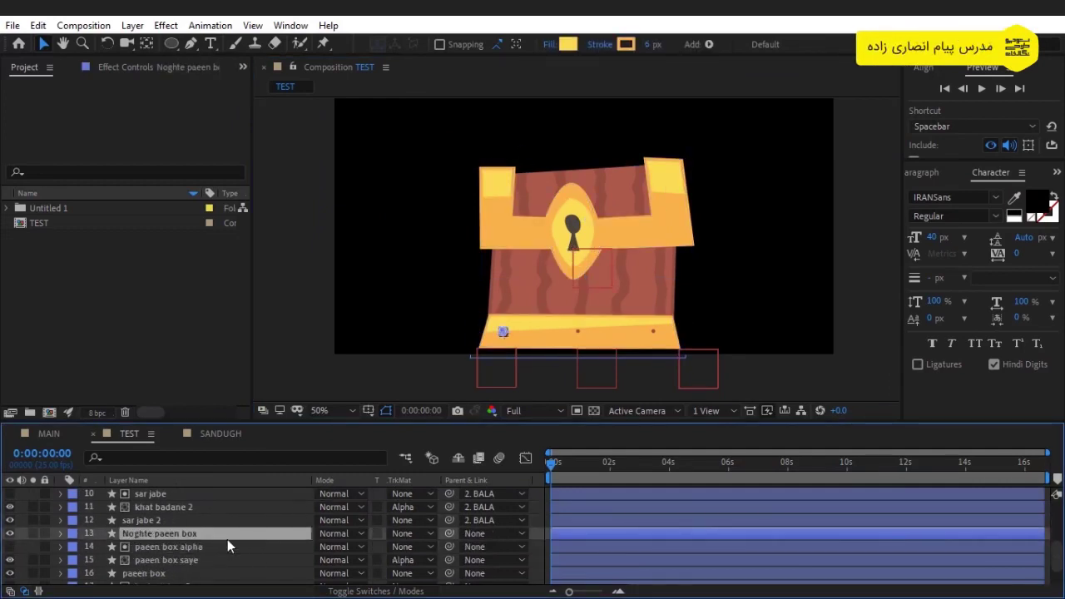
left_click(232, 549, "shift")
left_click(232, 560, "shift")
scroll(230, 559, "down", 1)
left_click(216, 538, "shift")
left_click(219, 551, "shift")
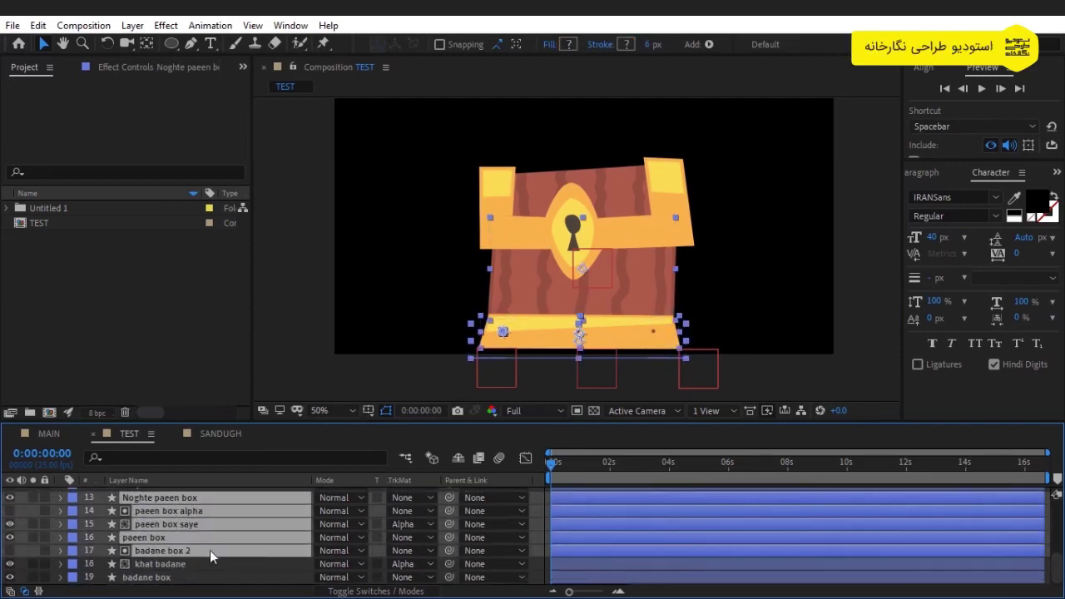
left_click(207, 564, "shift")
left_click(191, 577, "shift")
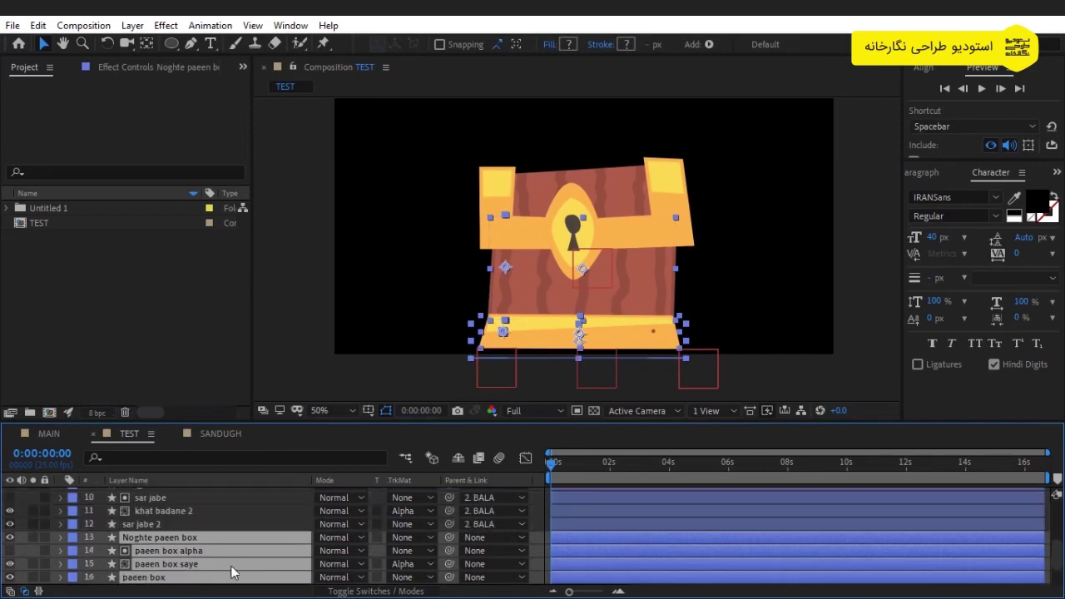
scroll(374, 519, "up", 1)
scroll(374, 519, "up", 1)
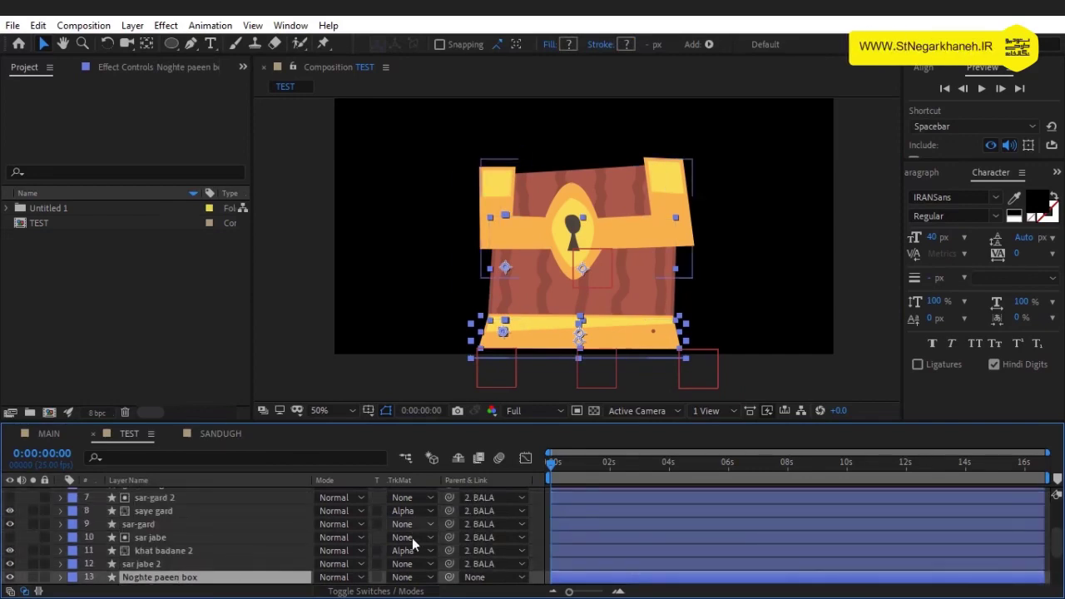
left_click_drag(449, 576, 234, 488)
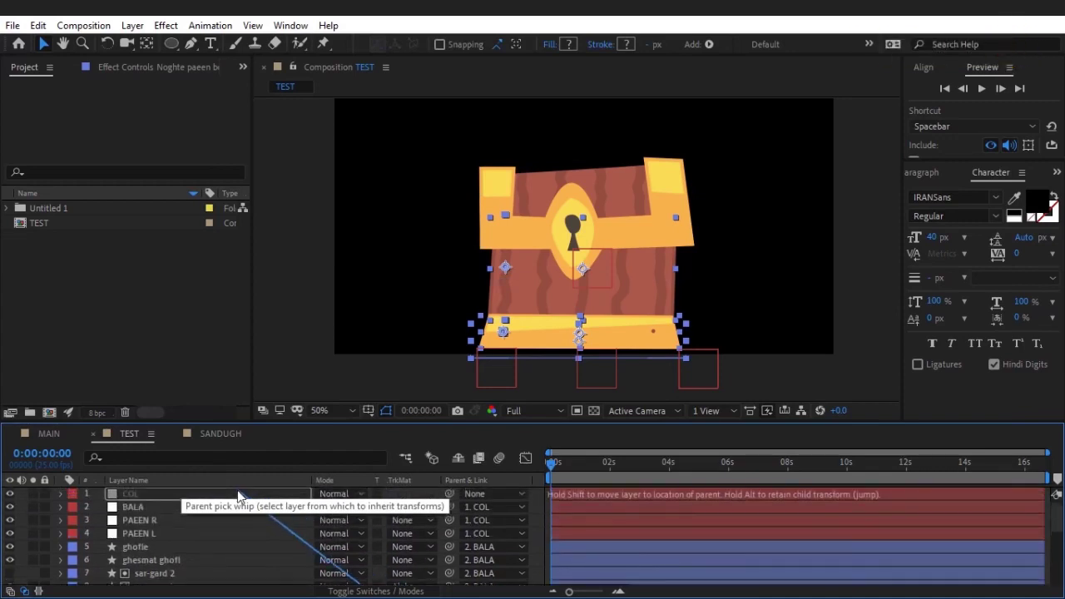
- Parent layer 13 to PAEEN L and scrub the timeline to preview the chest motion
mouse_move(233, 488)
left_mouse_down()
mouse_move(158, 529)
mouse_move(164, 536)
left_mouse_up()
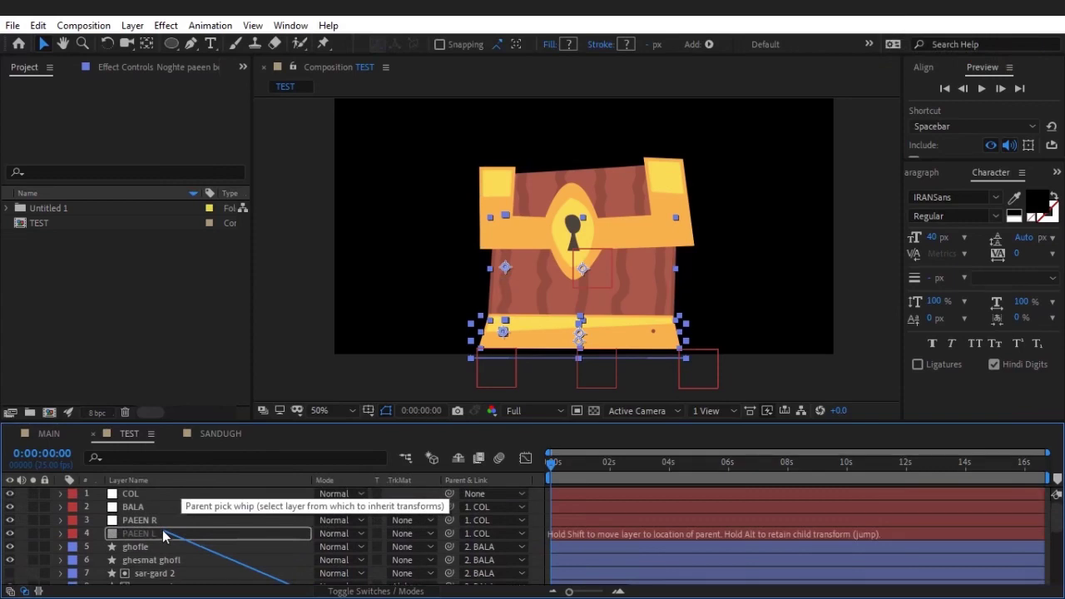
left_click_drag(162, 529, 163, 532)
scroll(165, 532, "up", 3)
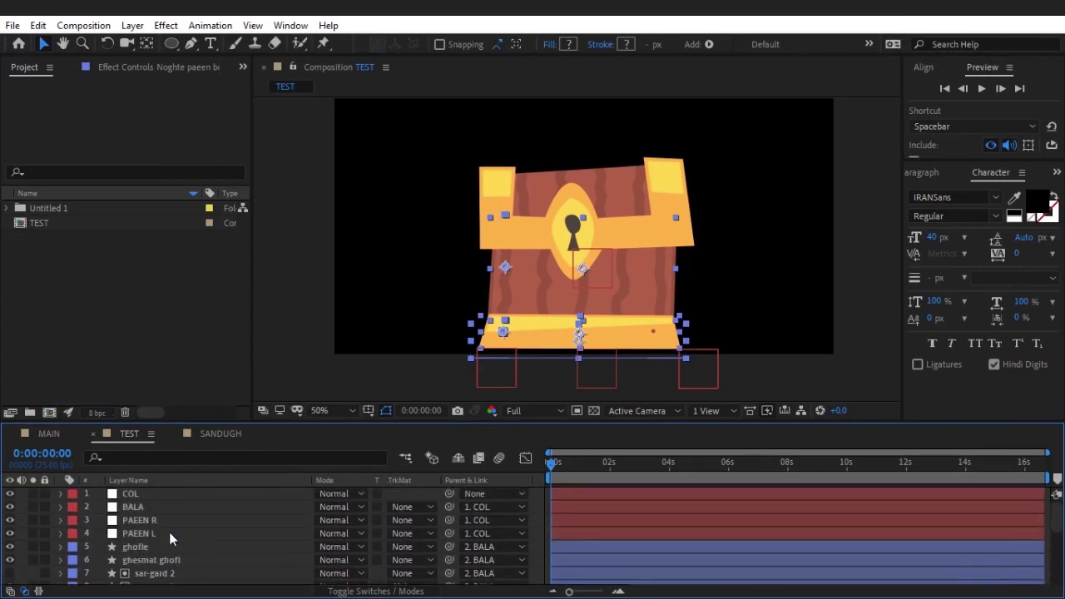
left_click(168, 531)
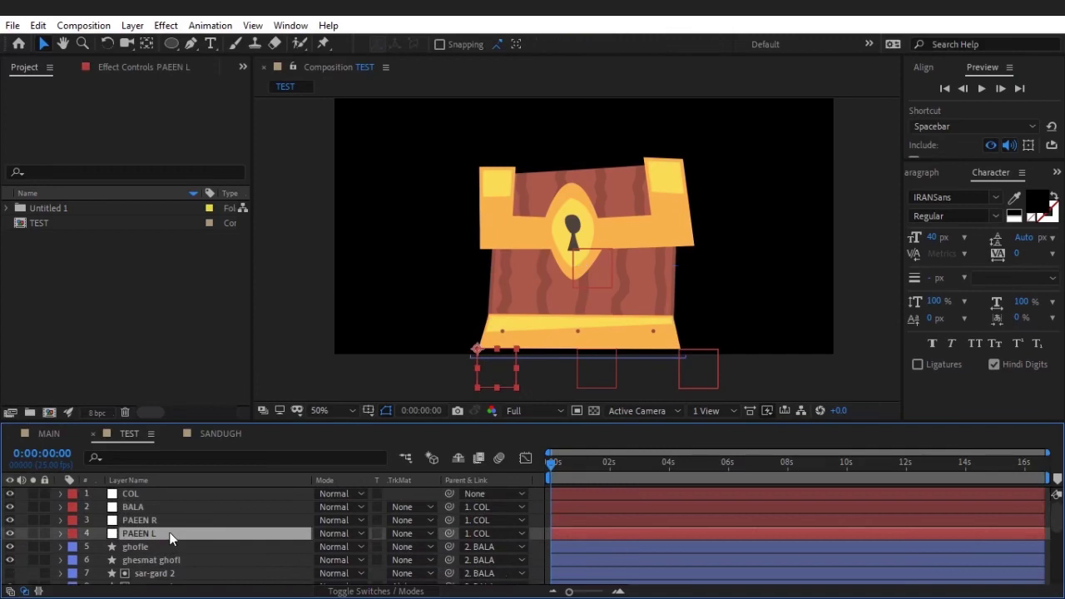
left_click(543, 495)
left_click_drag(559, 468, 549, 468)
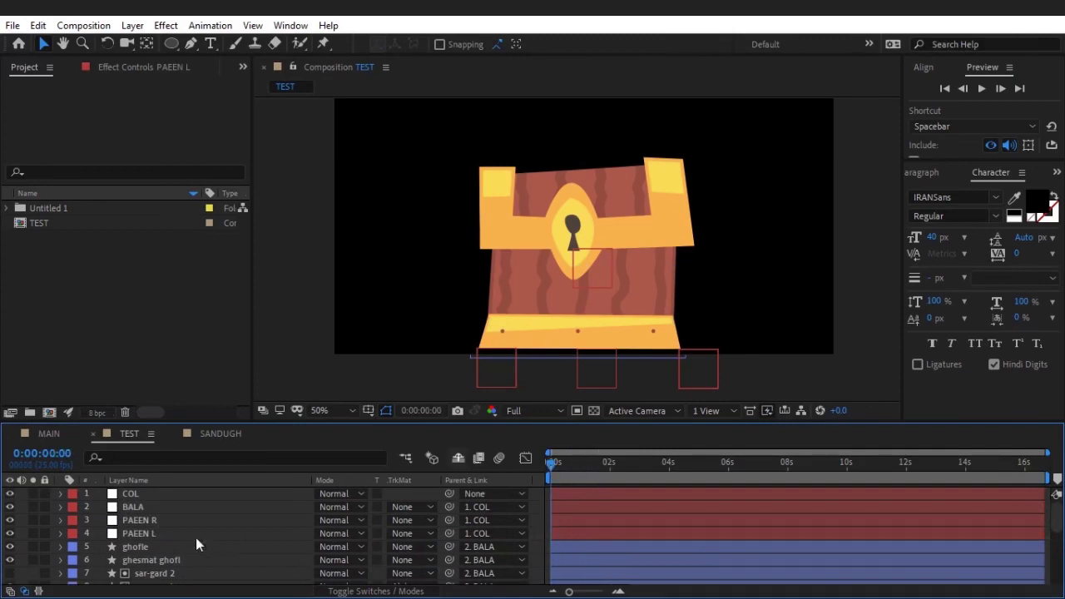
- Select the PAEEN R and PAEEN L layers together
left_click(159, 520)
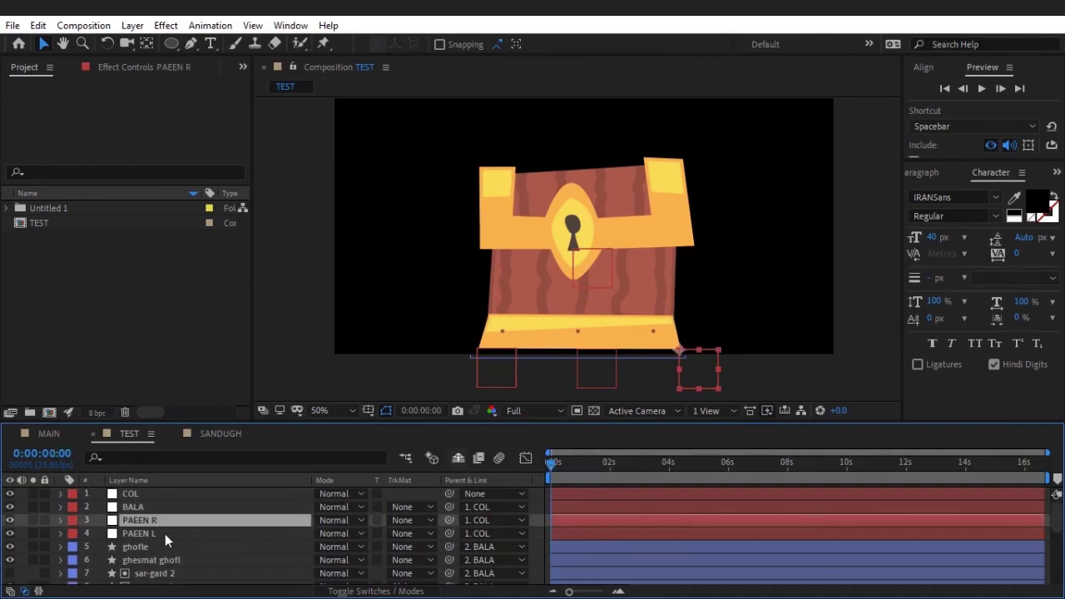
left_click(165, 534)
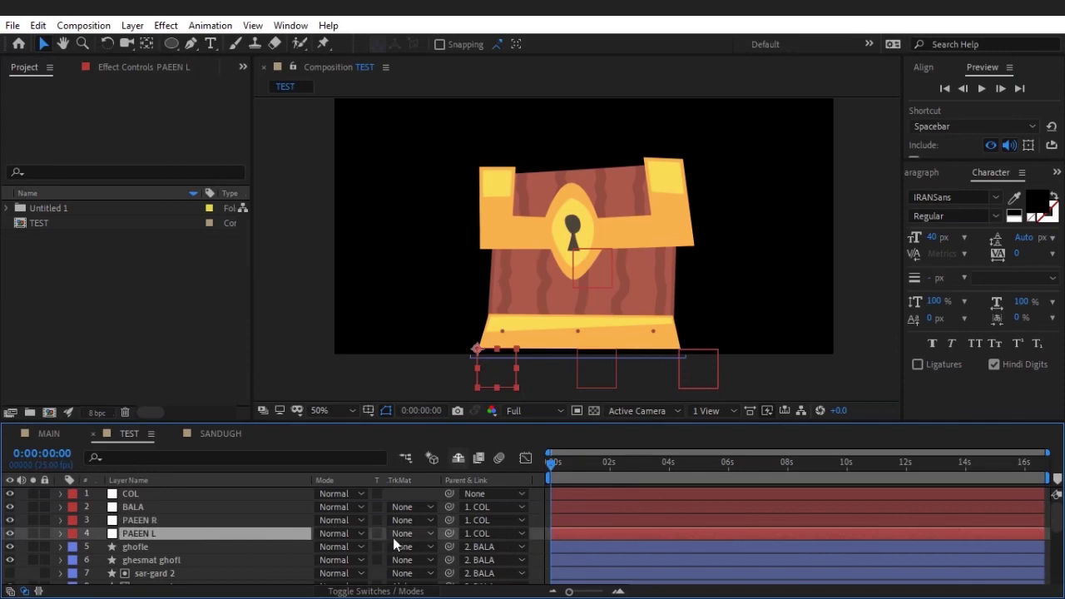
scroll(440, 532, "down", 3)
scroll(439, 533, "up", 3)
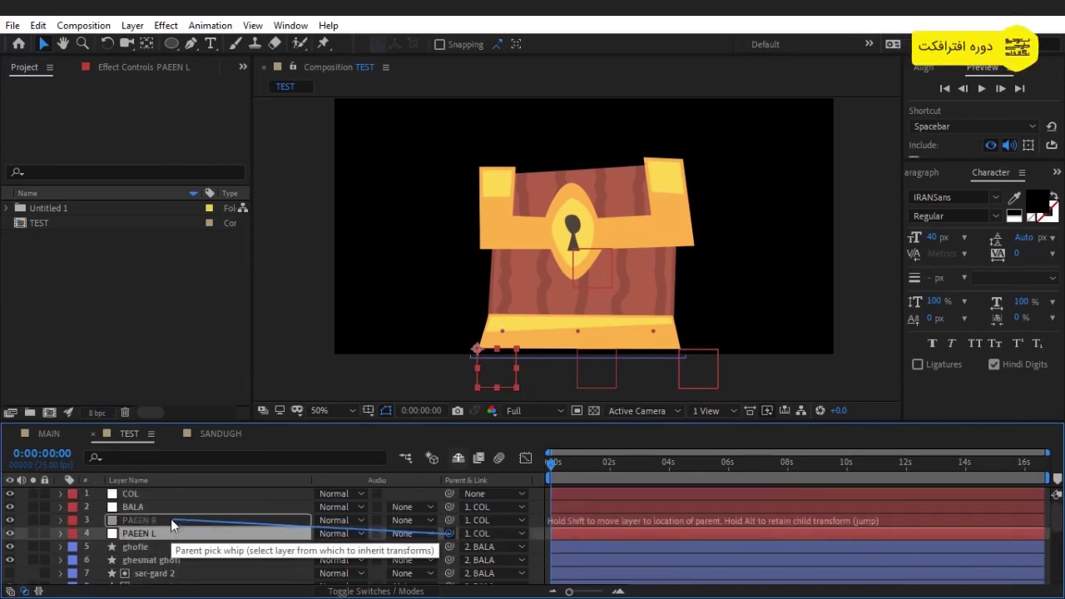
- Parent PAEEN L to PAEEN R and reveal PAEEN R's Rotation property
left_click_drag(170, 531, 170, 518)
key("r")
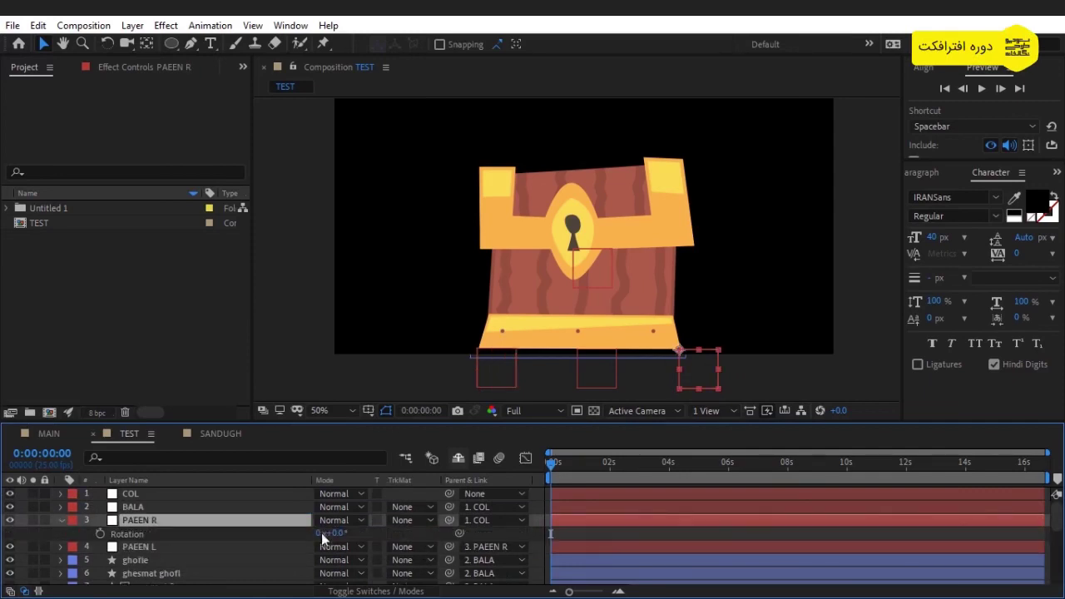
mouse_move(692, 369)
left_mouse_down()
mouse_move(771, 332)
mouse_move(694, 377)
left_mouse_up()
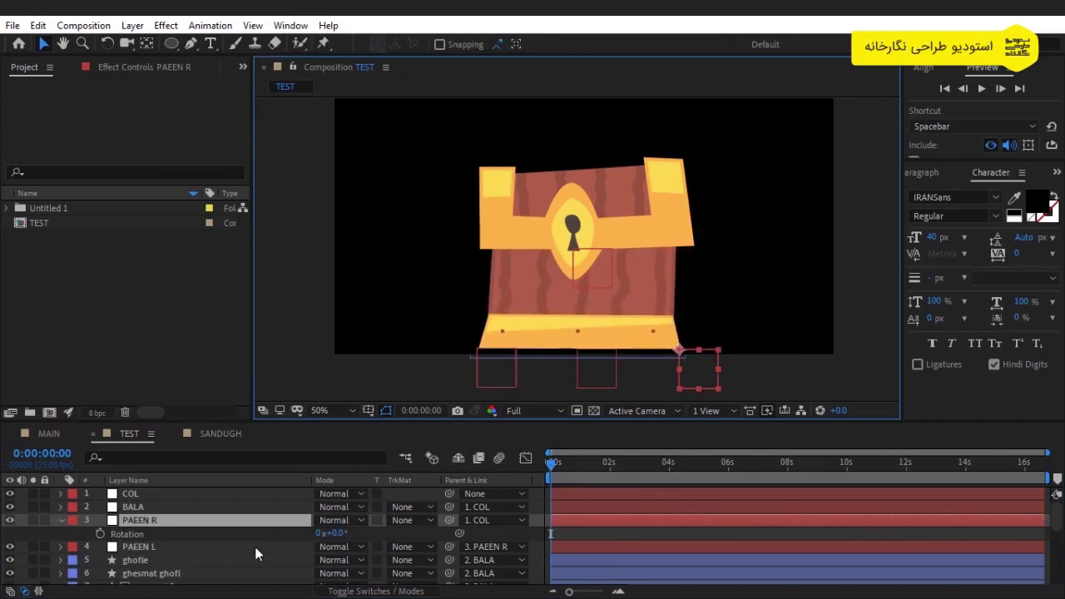
- Test the rig by dragging PAEEN L and PAEEN R in the viewer, undoing each move
left_click(252, 547)
left_click_drag(489, 374, 401, 377)
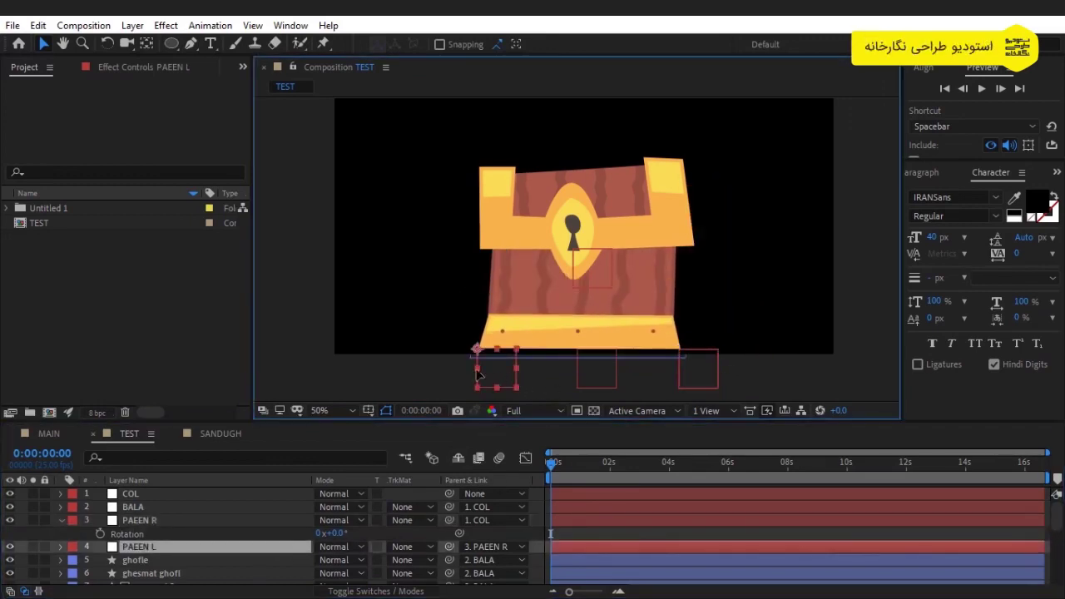
key("ctrl+z")
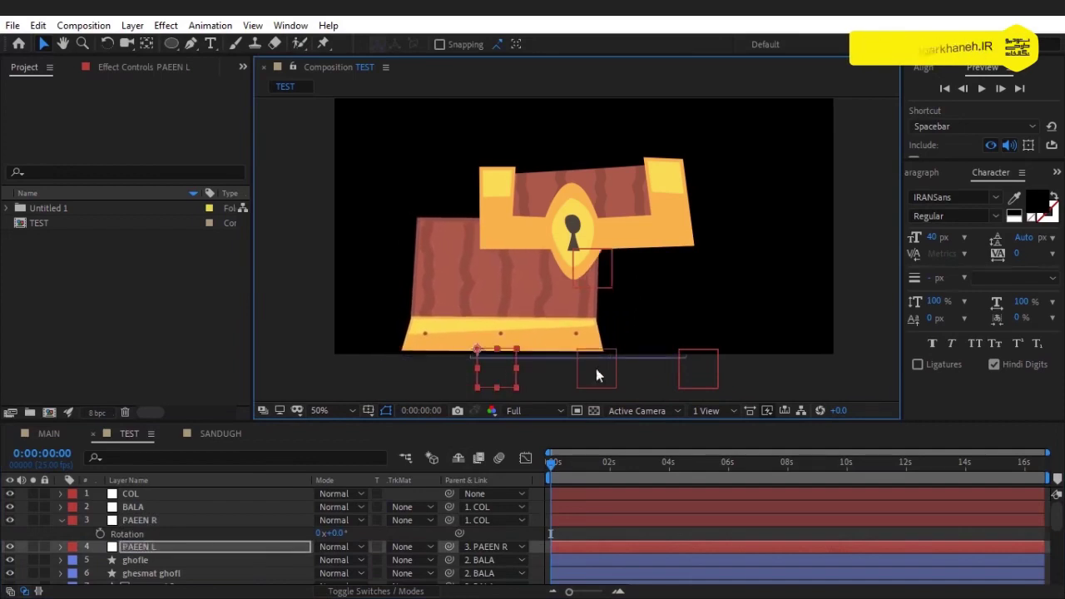
left_click(707, 372)
left_click_drag(707, 371, 666, 377)
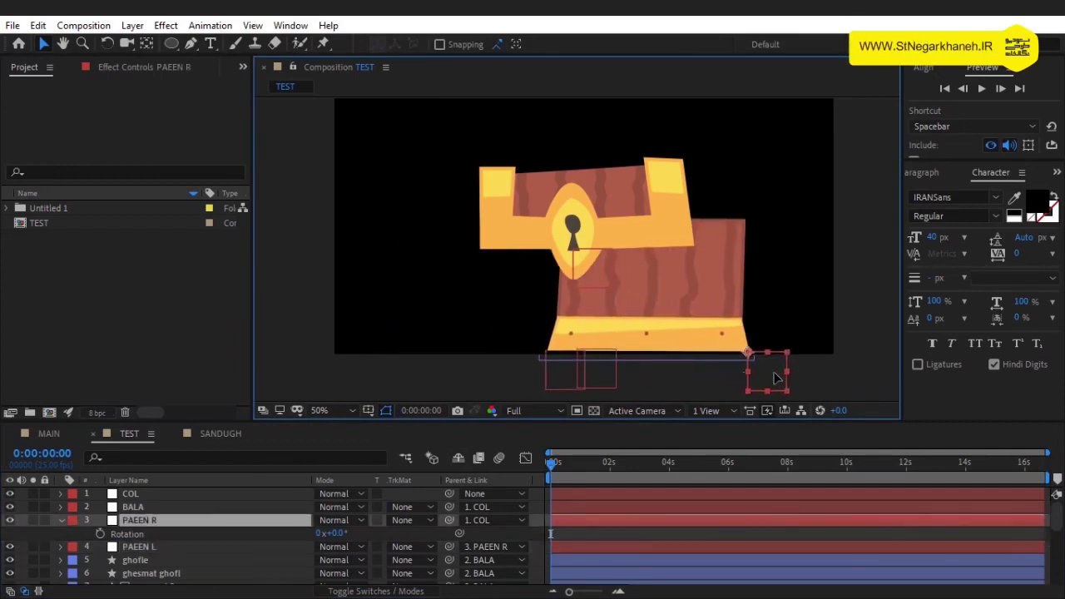
key("ctrl+z")
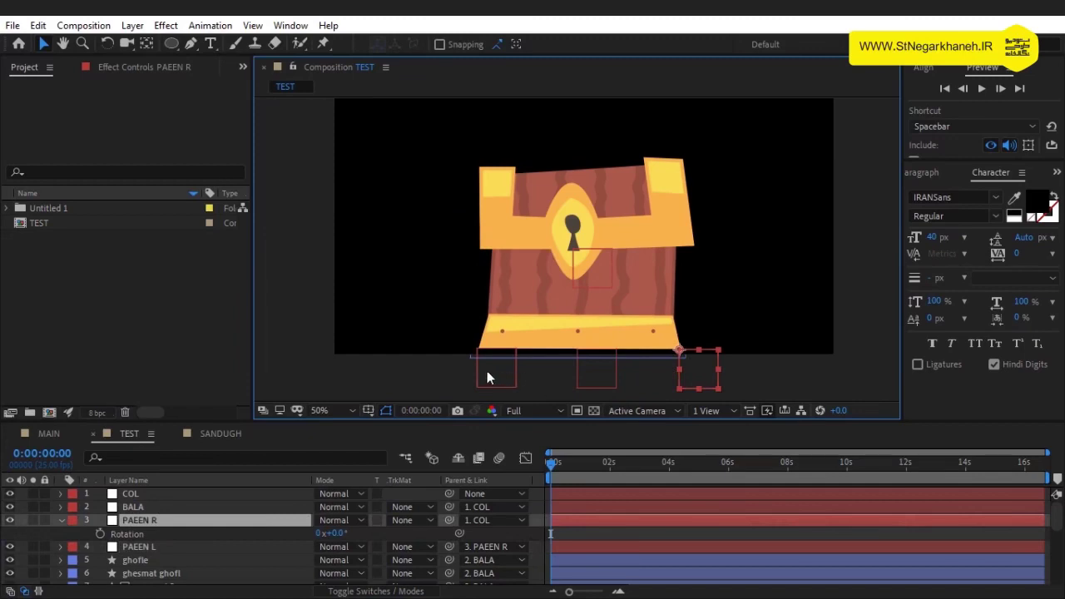
left_click_drag(487, 377, 357, 360)
key("ctrl+z")
- Tilt the chest from PAEEN R, then undo to restore the upright chest
left_click_drag(707, 374, 722, 352)
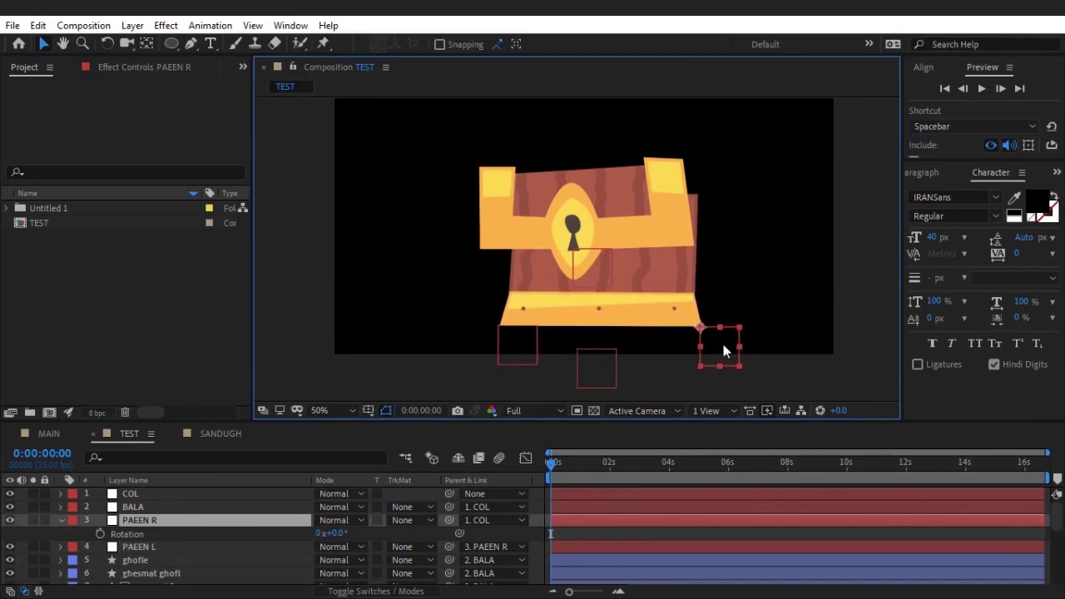
key("Return")
key("Return")
key("ctrl+z")
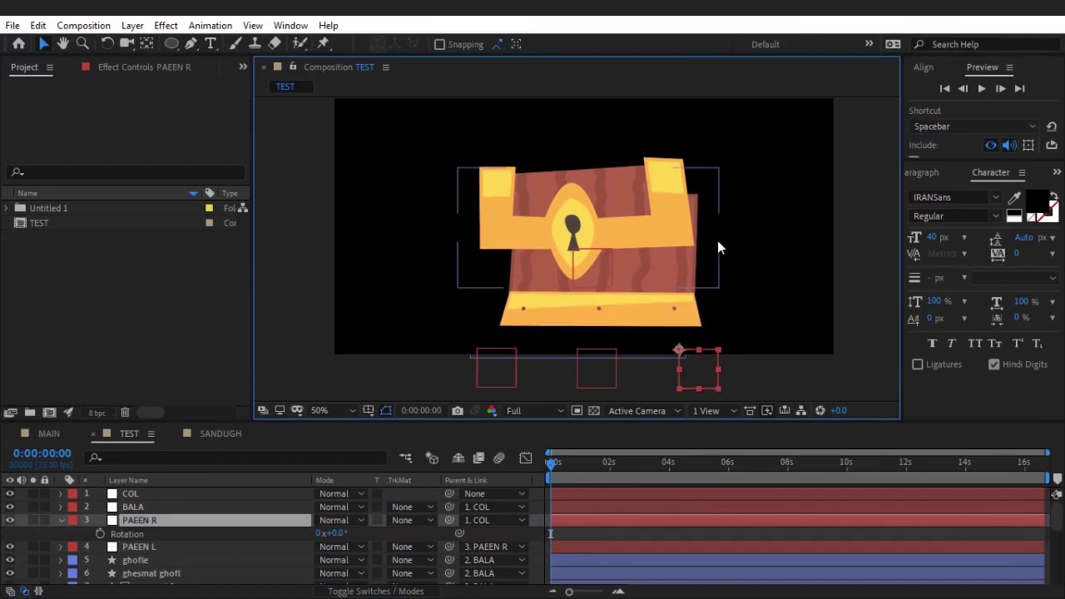
mouse_move(697, 370)
left_mouse_down()
mouse_move(802, 273)
mouse_move(634, 374)
left_mouse_up()
key("Return")
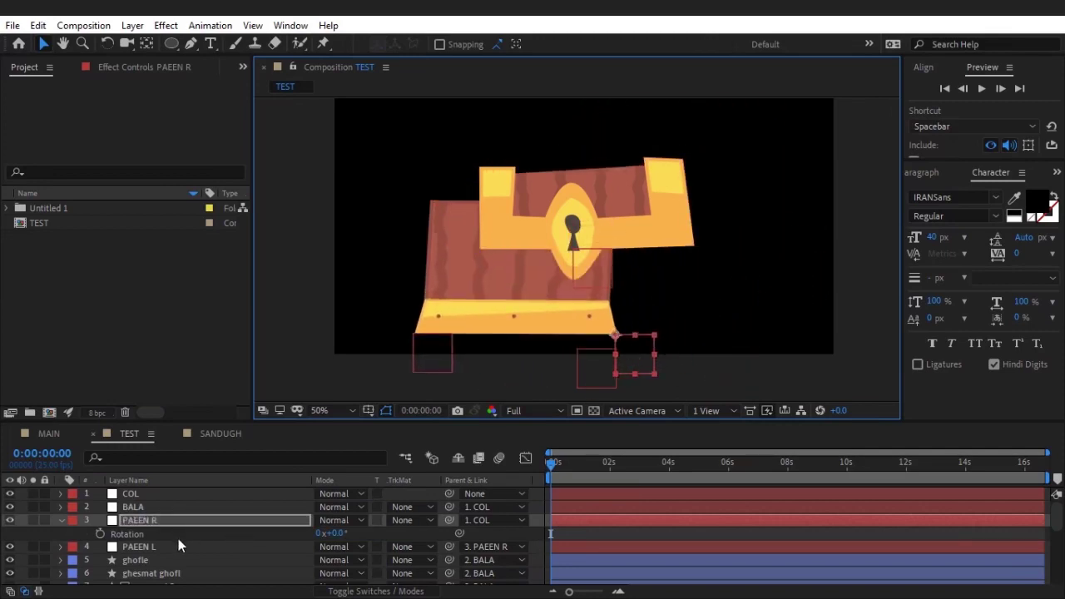
key("Return")
key("ctrl+z")
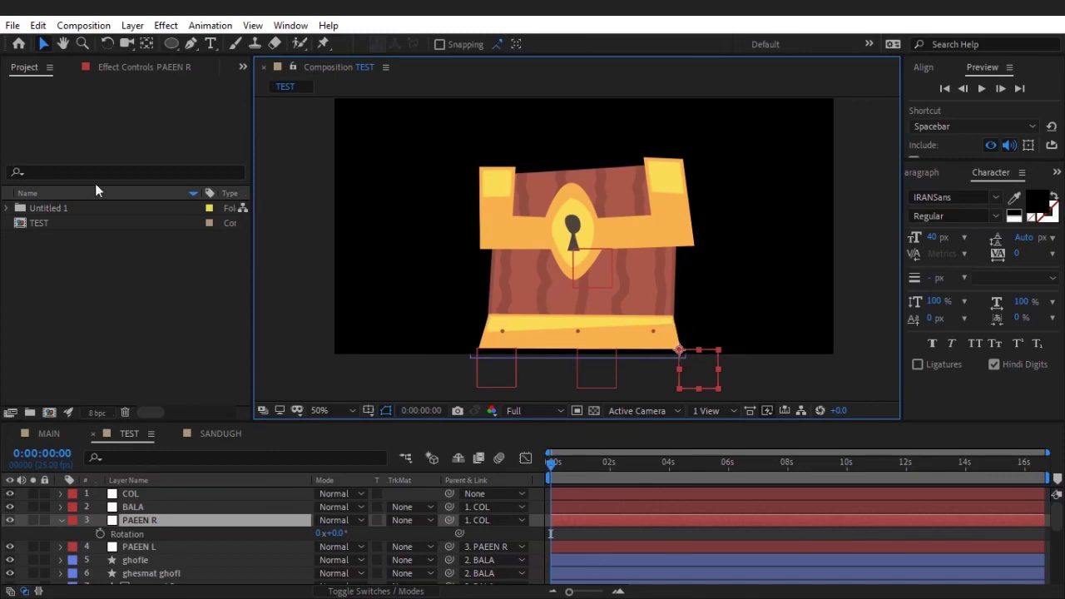
- Resize the TEST composition to a 1286 px height with a narrower width
right_click(53, 222)
left_click(124, 230)
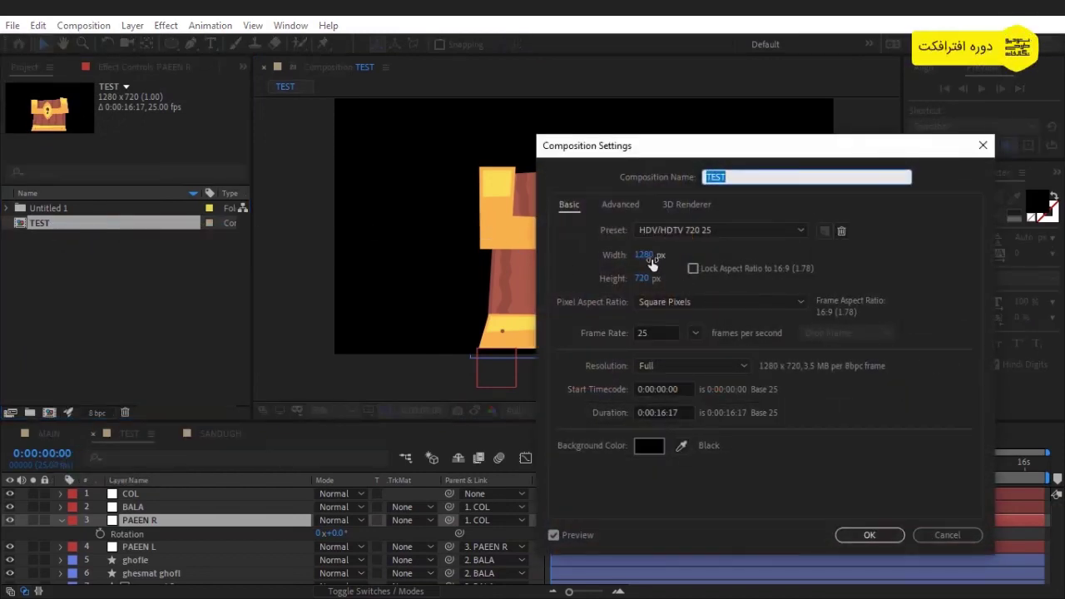
left_click_drag(643, 287, 719, 286)
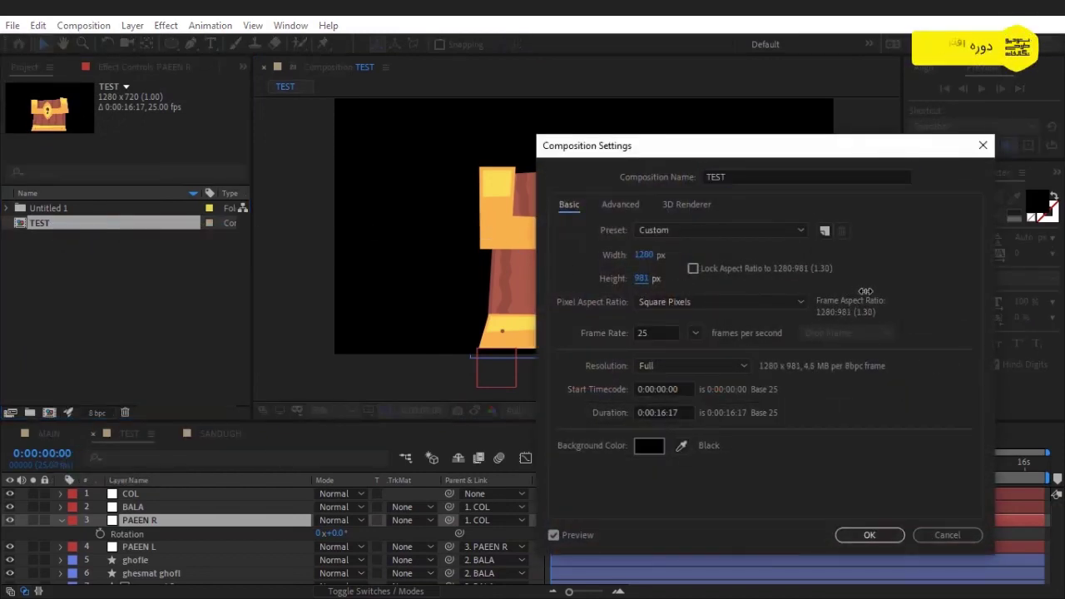
mouse_move(642, 279)
left_mouse_down()
mouse_move(658, 279)
mouse_move(195, 259)
left_mouse_up()
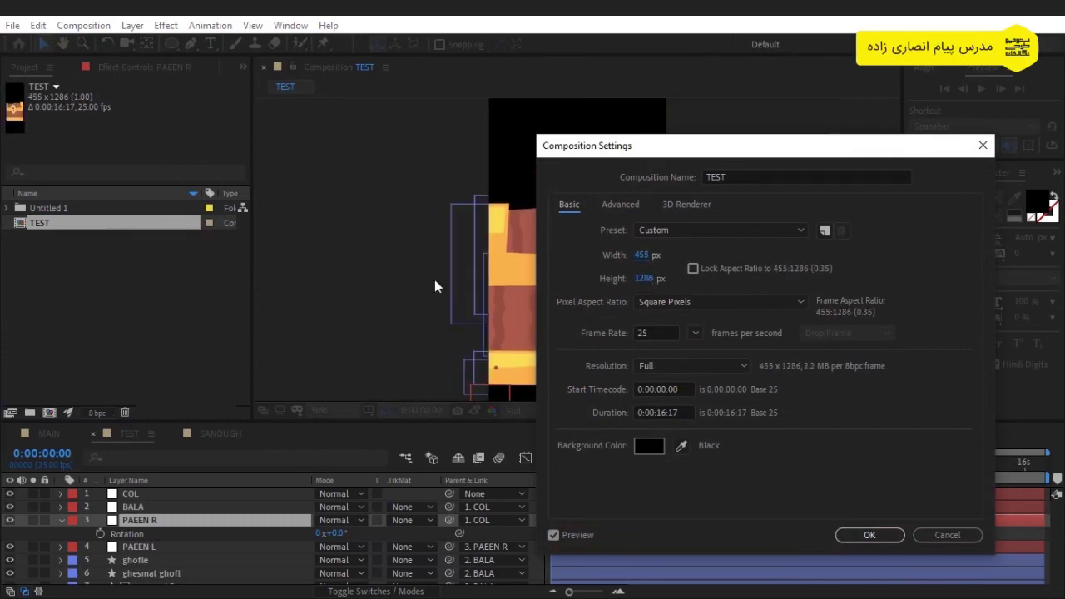
left_click_drag(642, 254, 906, 258)
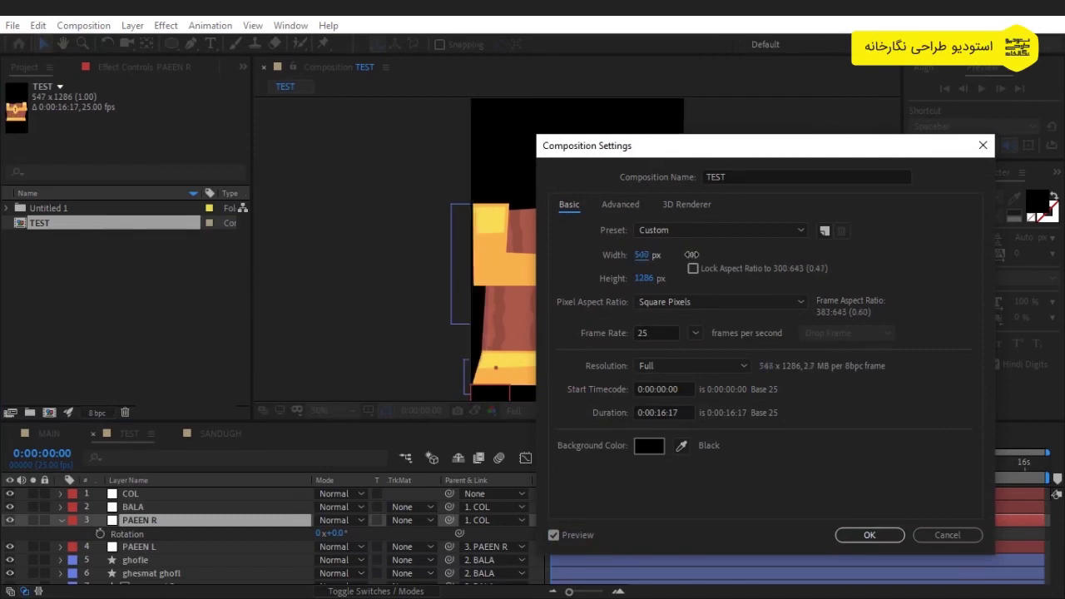
left_click(852, 530)
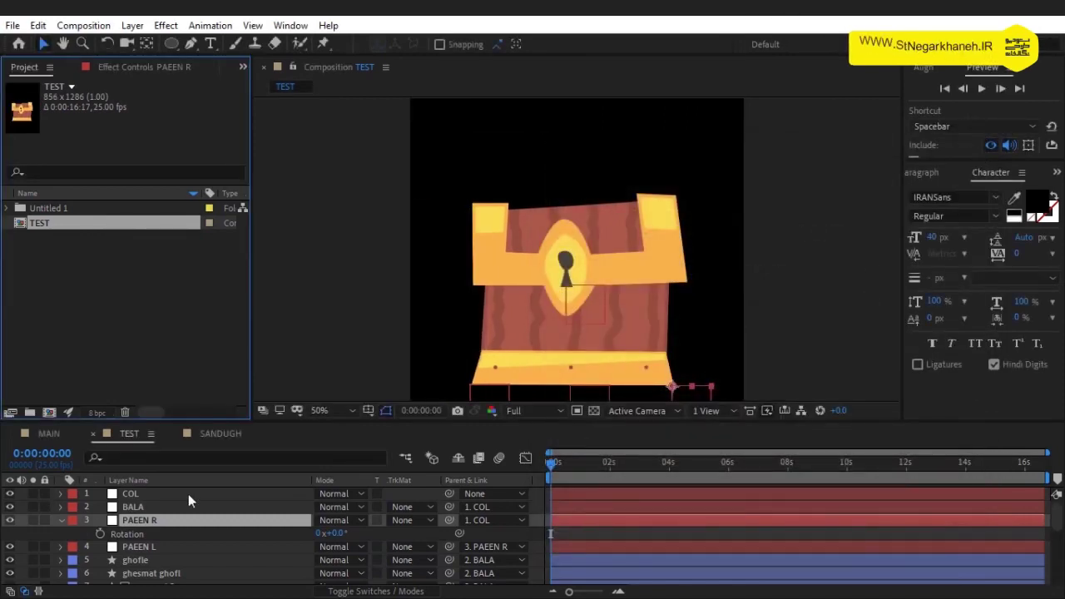
- Select the COL root layer and nudge the chest down to reframe it at 50% zoom
left_click(188, 494)
key("comma")
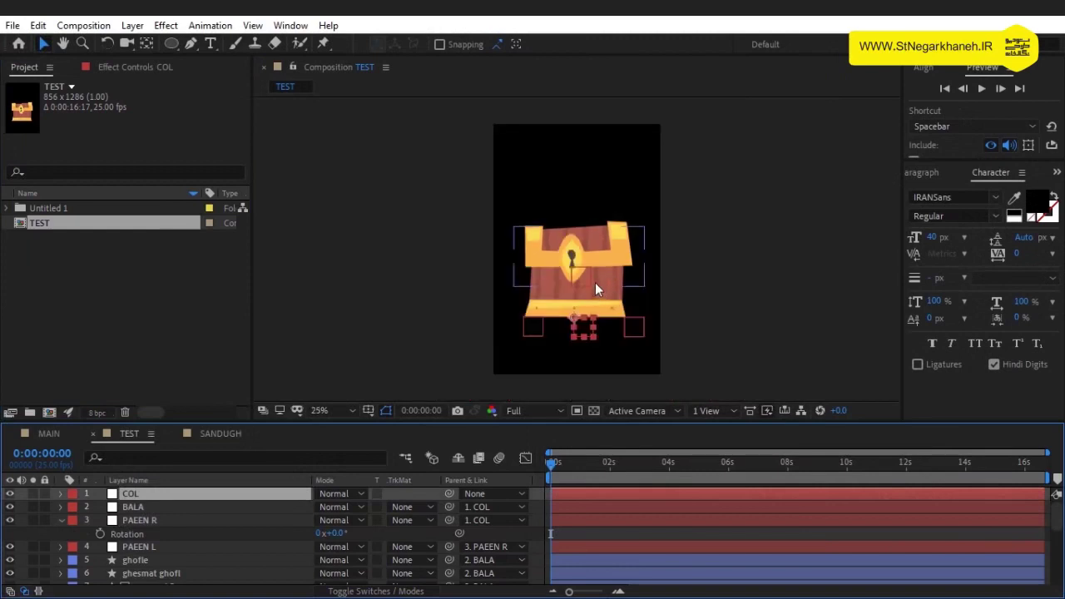
key("shift+Down")
key("shift+Down")
key("shift+Down")
key("shift+Down")
key("shift+Down")
key("shift+Down")
key("shift+Down")
key("shift+Down")
key("shift+Down")
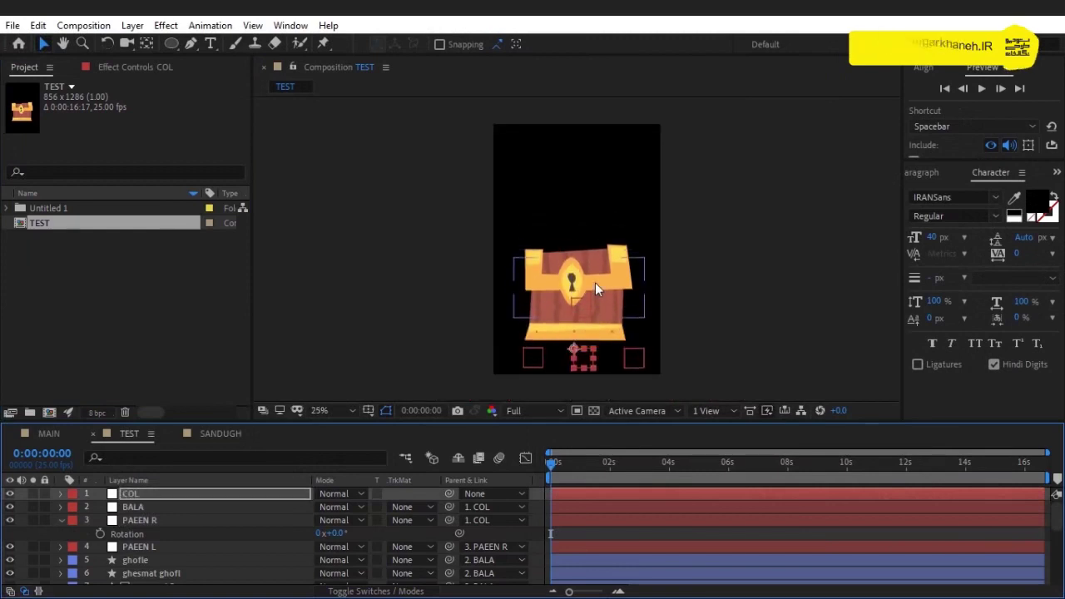
key("shift+Down")
key("shift+Down")
key("shift+Down")
key("shift+Down")
key("shift+Down")
key("shift+Down")
key("shift+Down")
key("shift+Down")
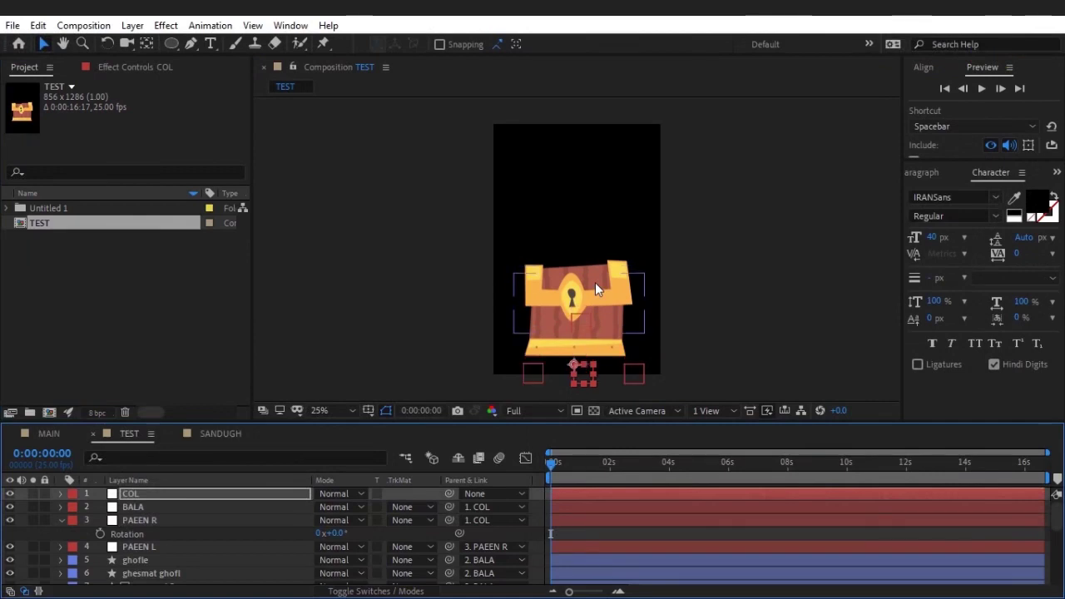
key("shift+Down")
key("shift+Down")
key("shift+Down")
scroll(591, 280, "up", 2)
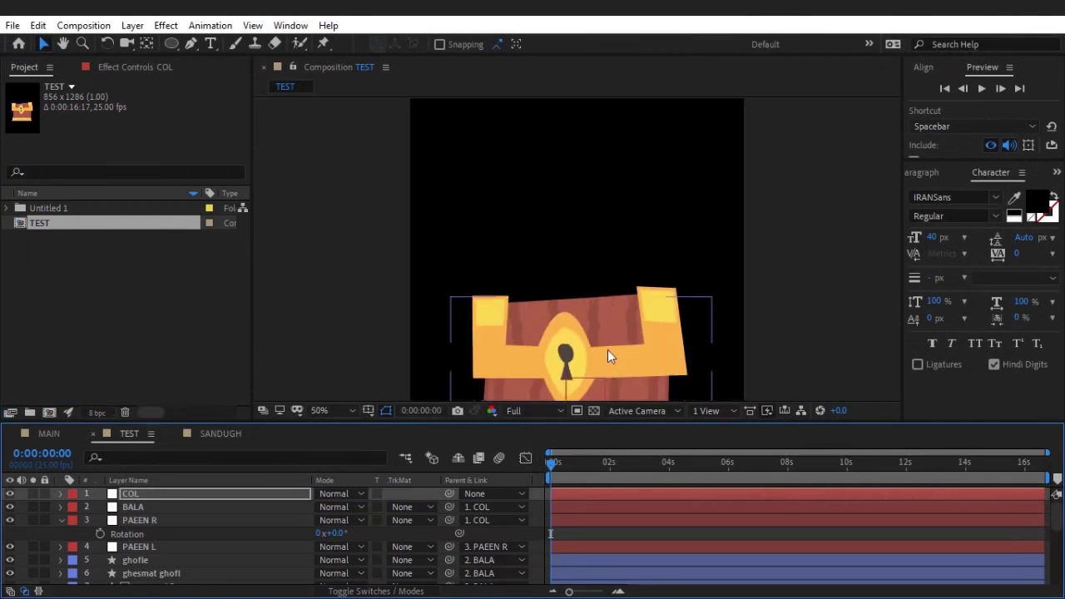
left_click_drag(606, 352, 583, 153)
key("v")
key("comma")
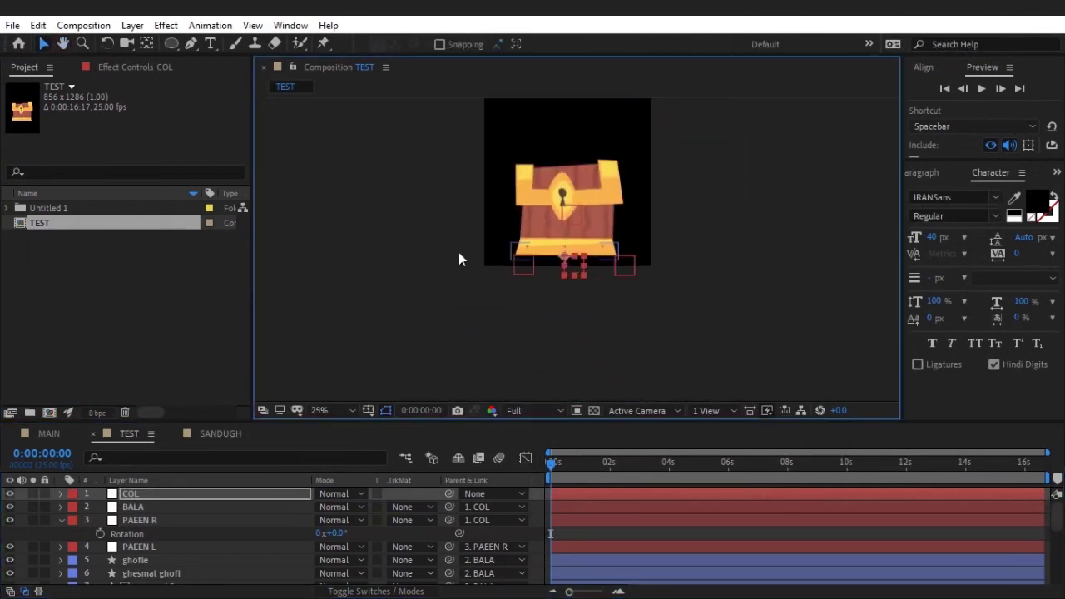
key("period")
scroll(537, 278, "up", 3)
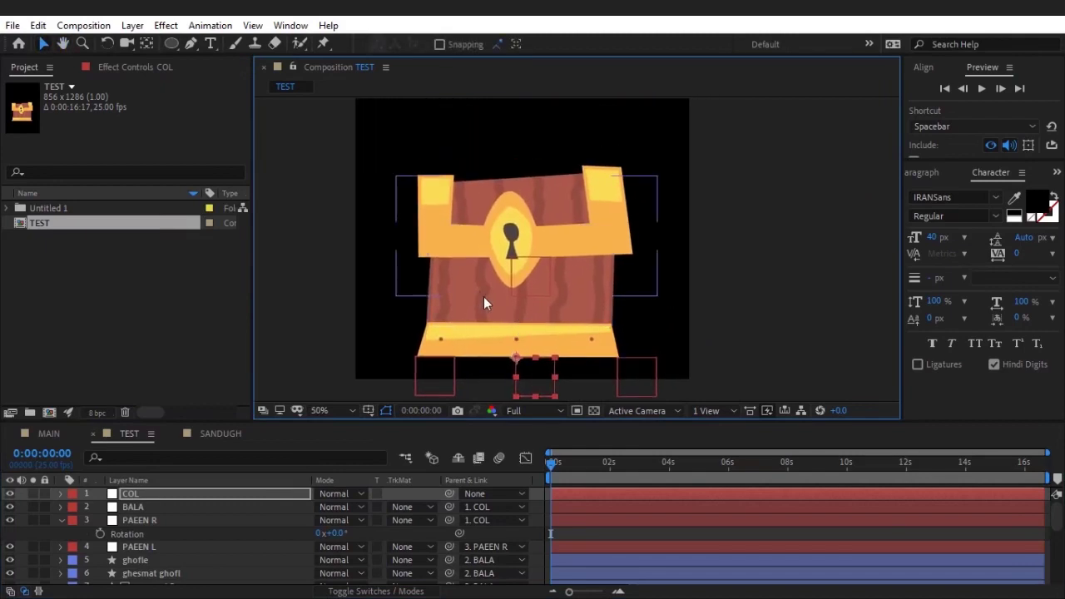
- Check MAIN and the SANDUGH precomp, then return to TEST and select PAEEN R
left_click(59, 434)
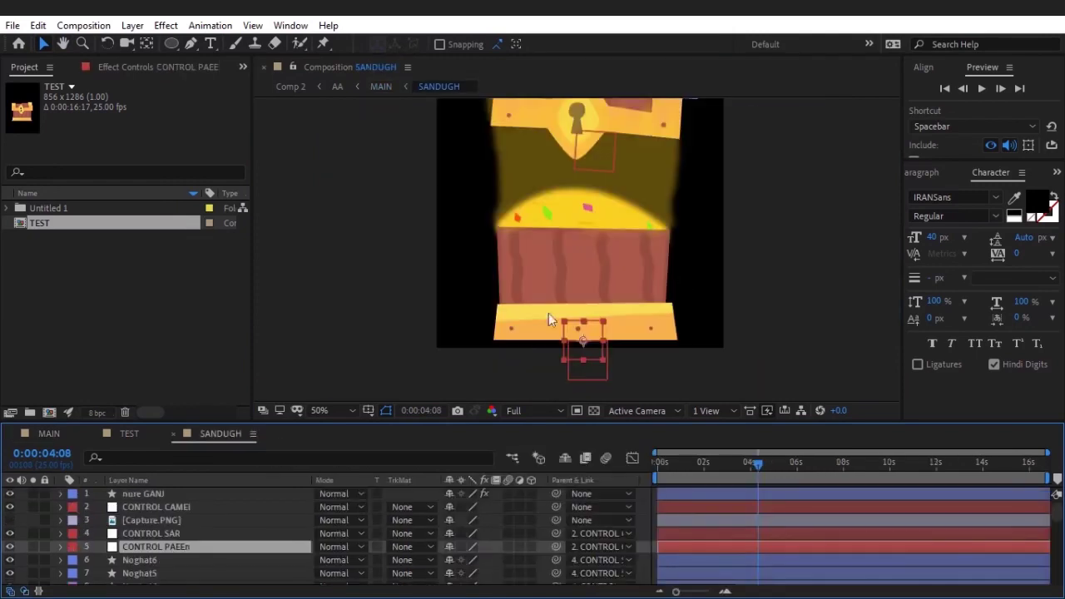
double_click(456, 275)
left_click(130, 433)
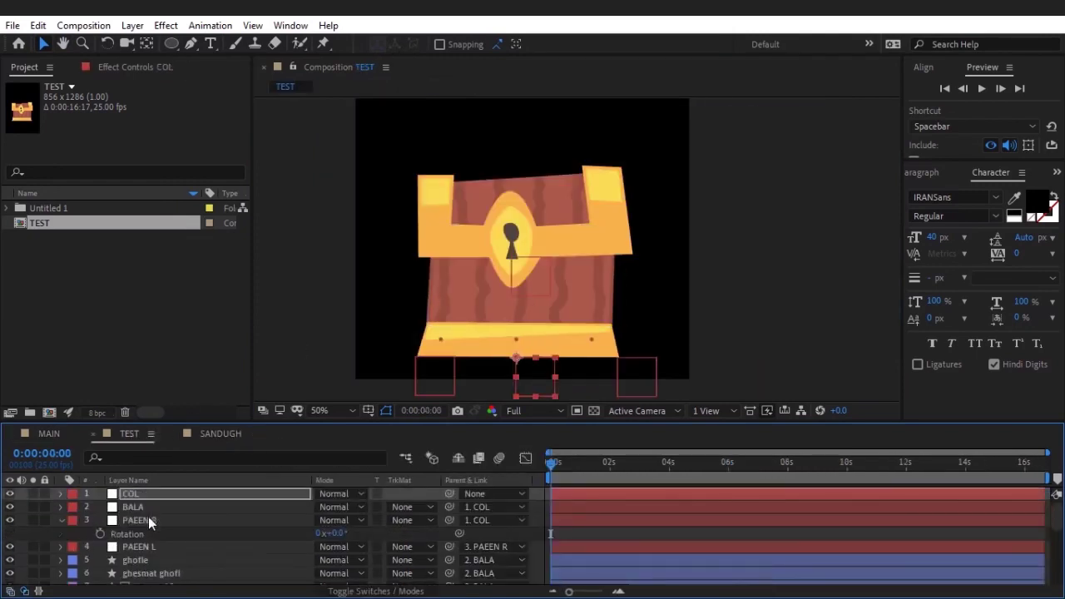
left_click(225, 520)
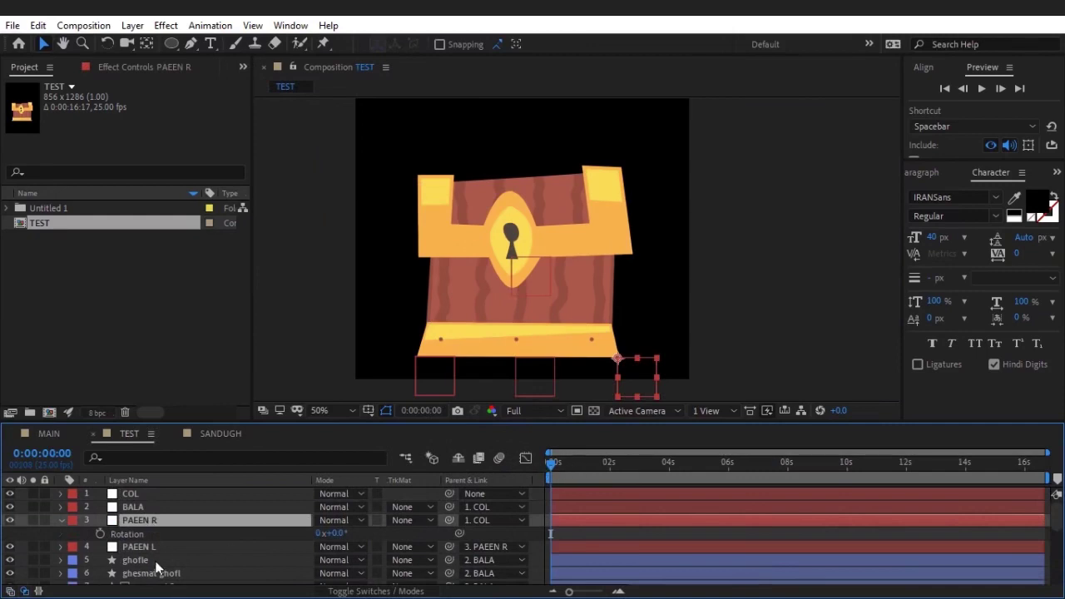
- Reveal BALA's Position and Rotation properties and start keyframing its Rotation
left_click(154, 507)
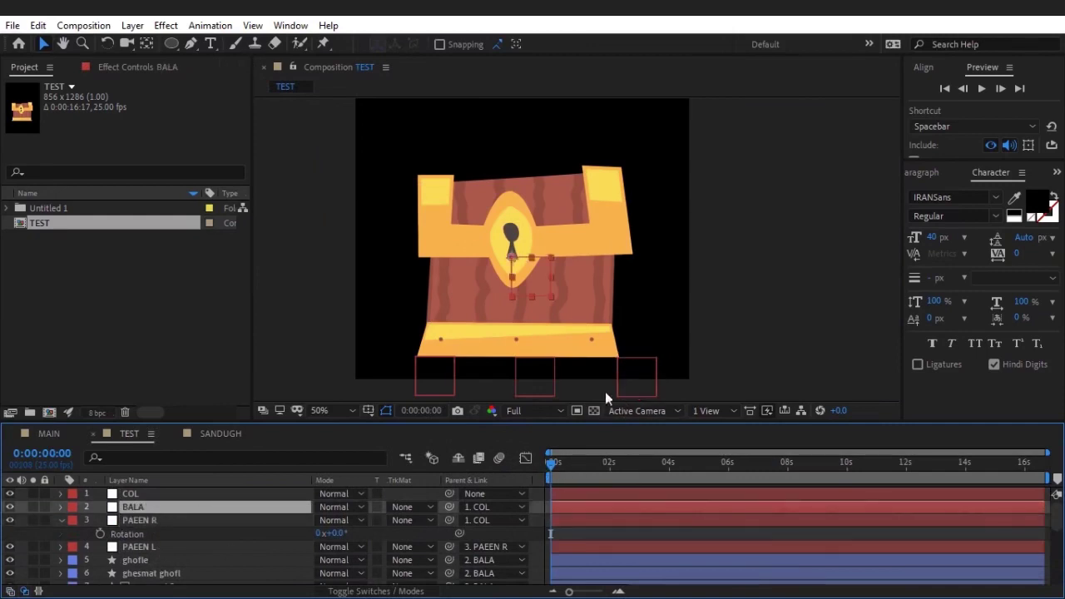
left_click(61, 519)
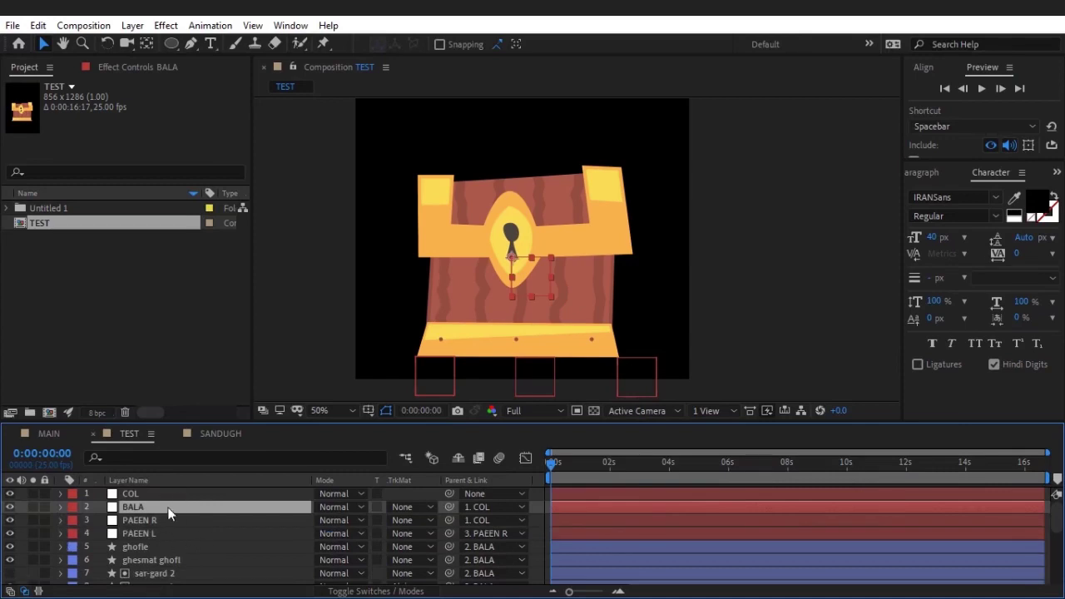
key("p")
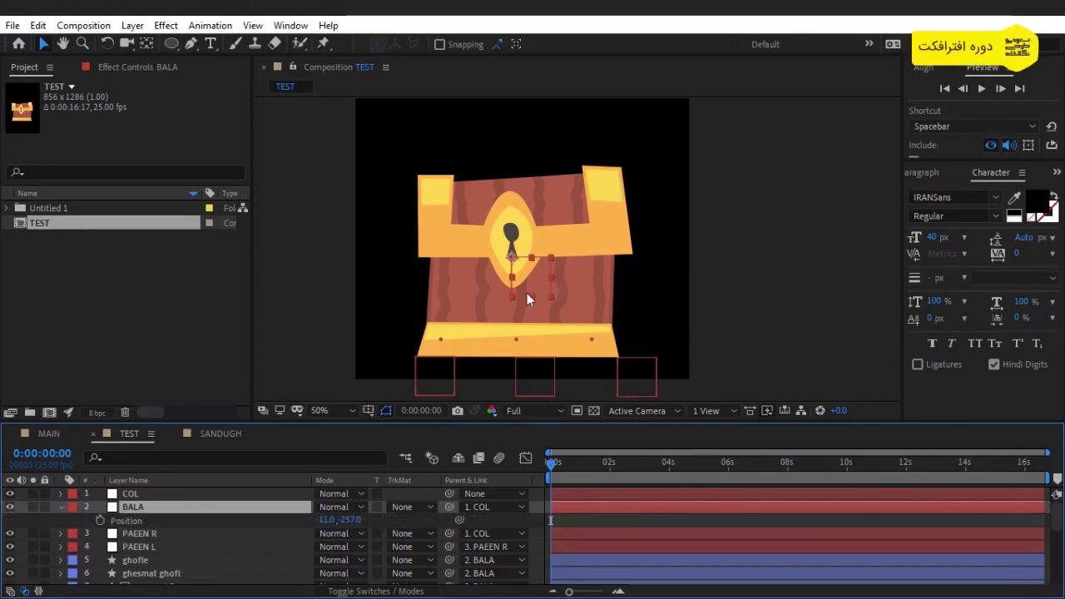
key("r")
left_click(101, 522)
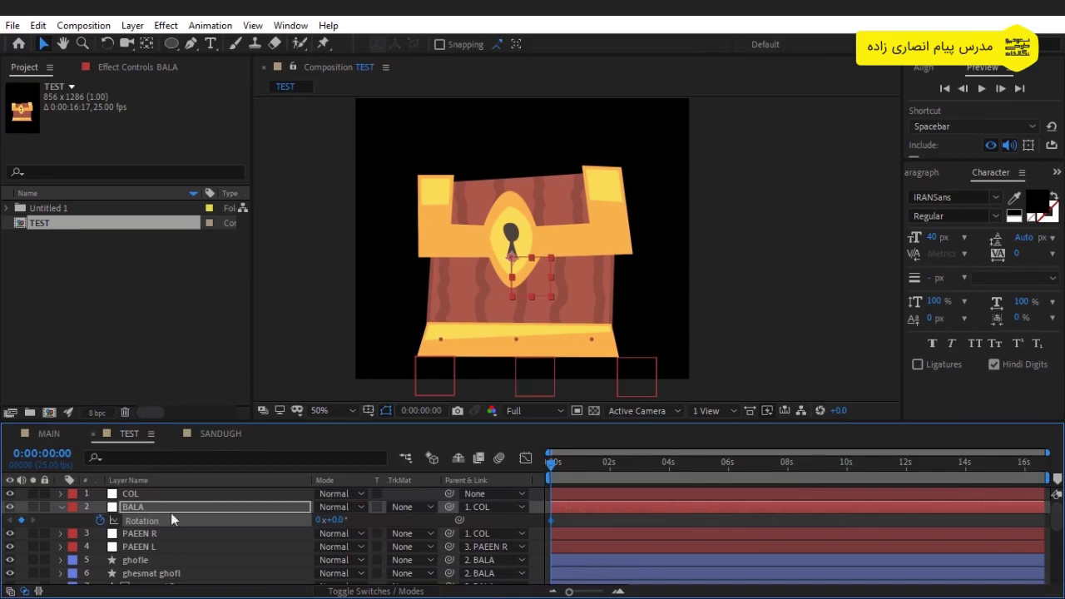
key("shift+p")
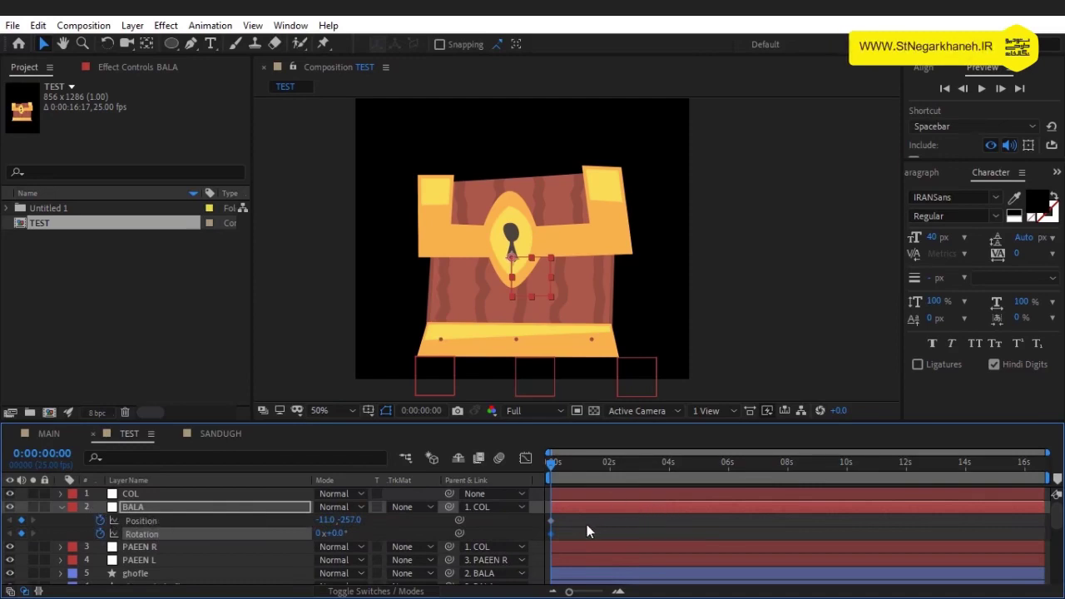
- Key the lid wobble from 0:00:00:14: 6° at 0:16, -4° at 0:19, 2° at 0:22
left_click_drag(556, 466, 566, 464)
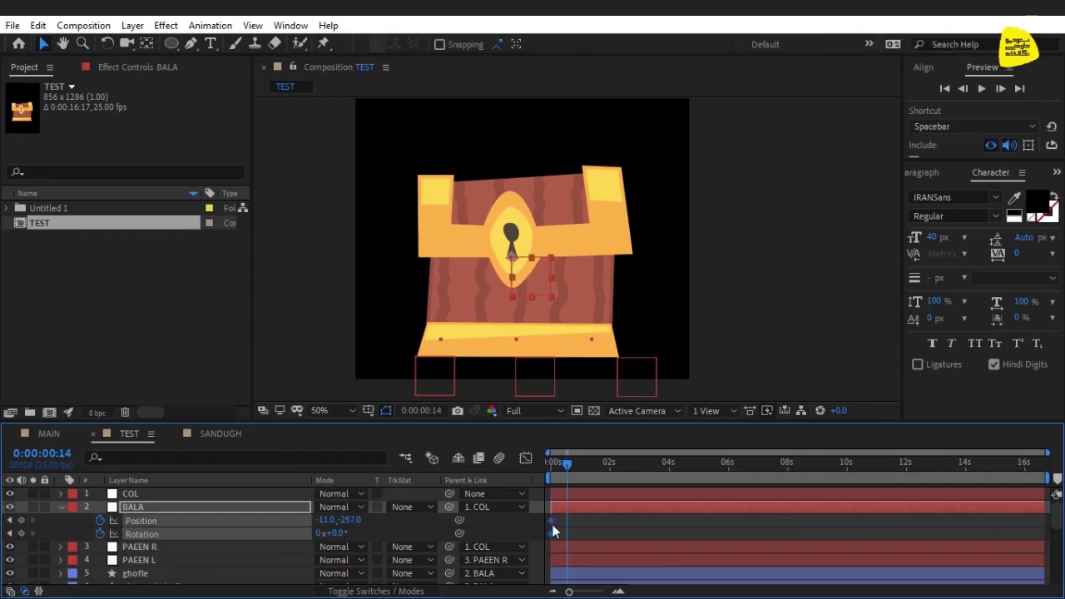
left_click_drag(552, 525, 567, 525)
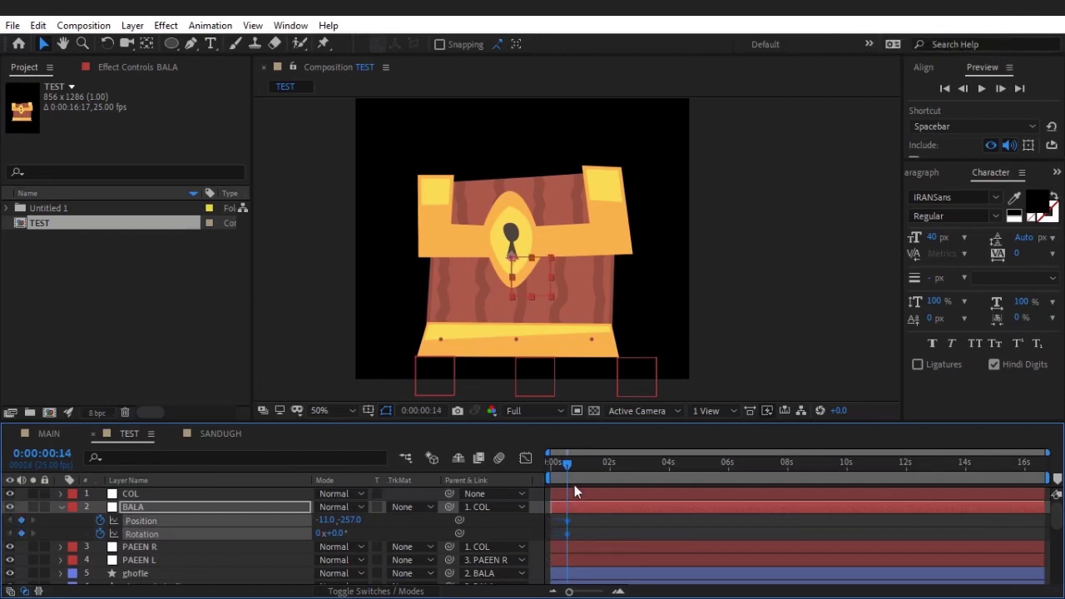
left_click(594, 537)
left_click_drag(559, 463, 570, 469)
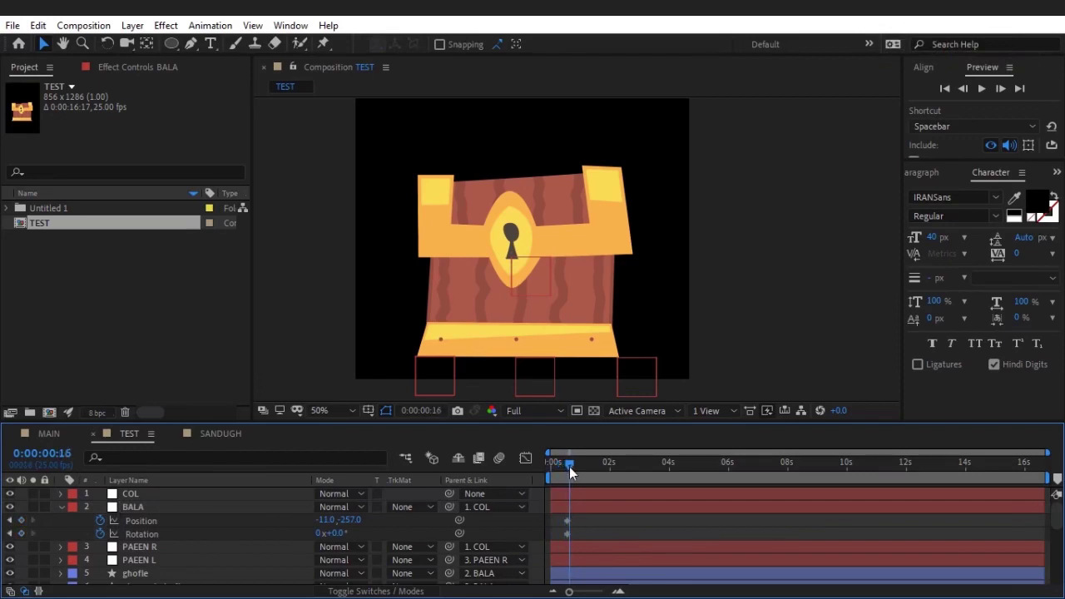
left_click_drag(337, 537, 367, 534)
type("6")
key("Return")
left_click_drag(570, 459, 573, 458)
left_click(342, 534)
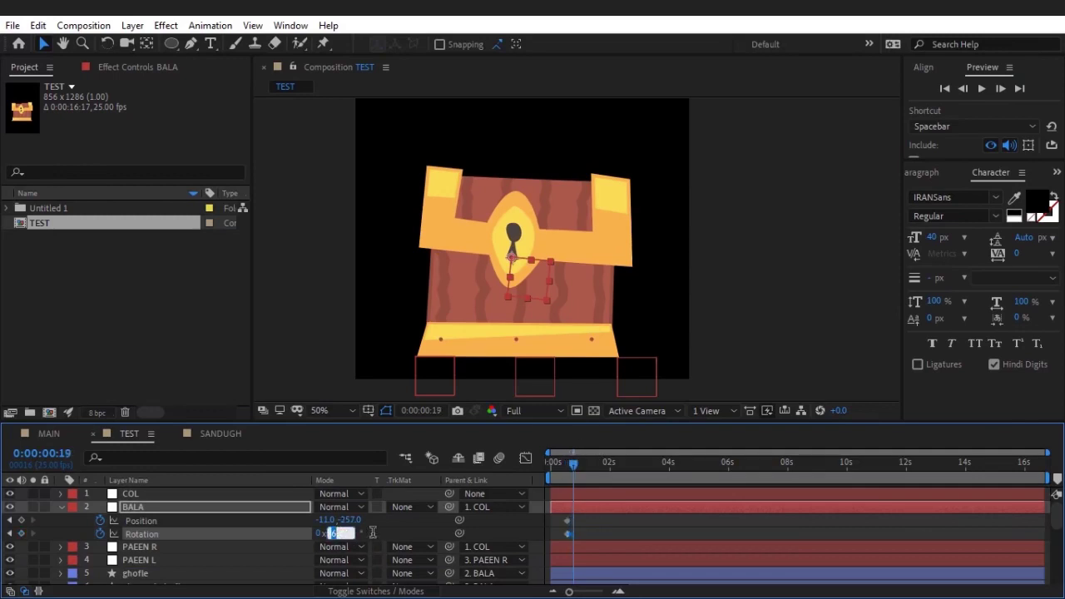
key("Down")
key("Down")
key("Down")
key("Down")
left_click_drag(573, 463, 575, 465)
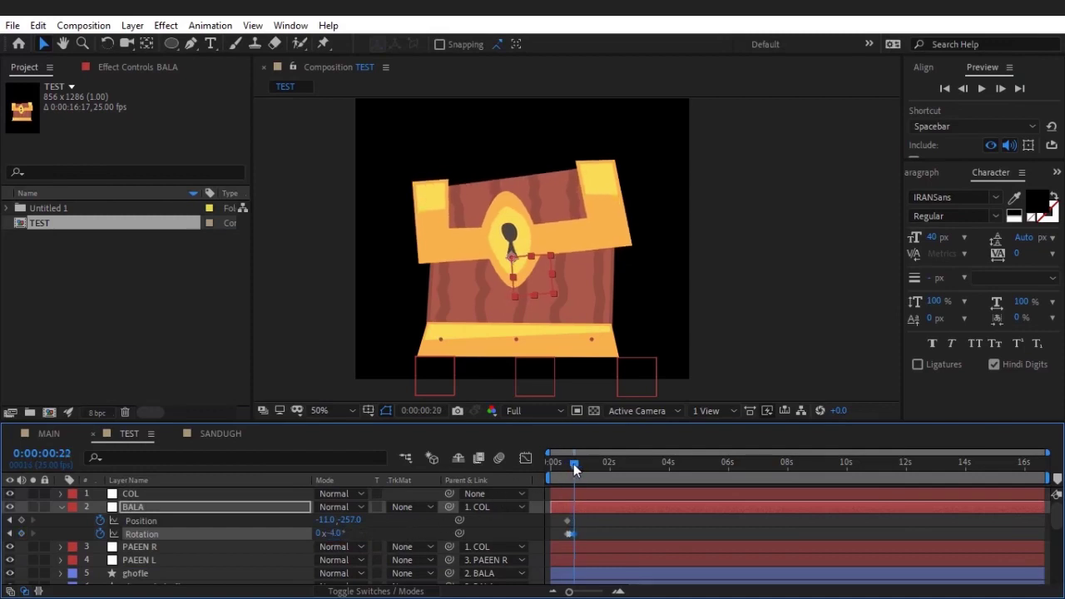
left_click(336, 532)
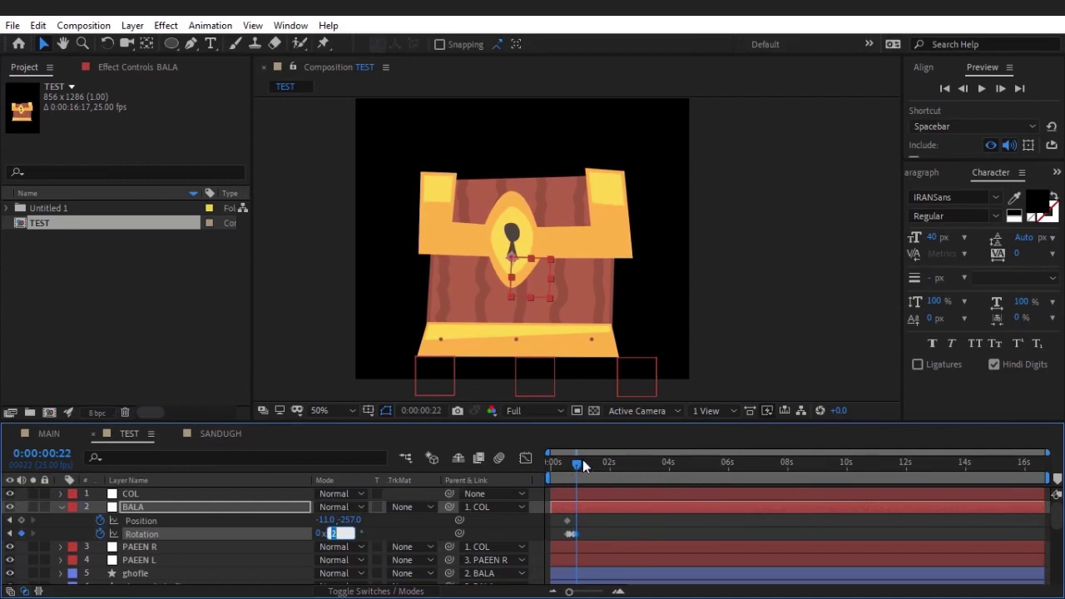
- At 0:00:02:03, raise the lid's Position Y to -645 above the chest
left_click_drag(576, 463, 613, 469)
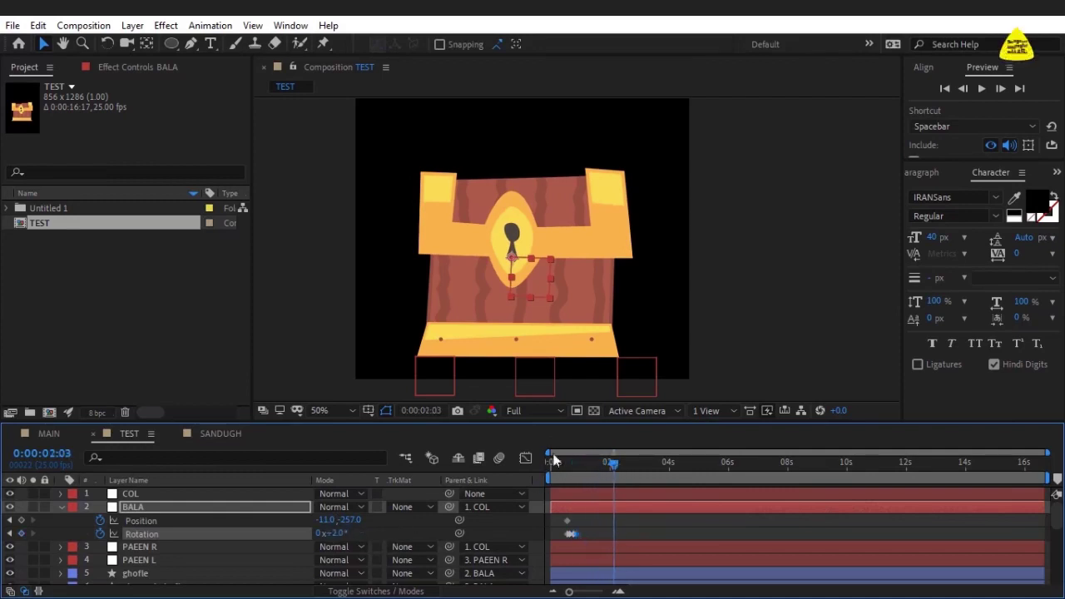
left_click(170, 509)
left_click(167, 517)
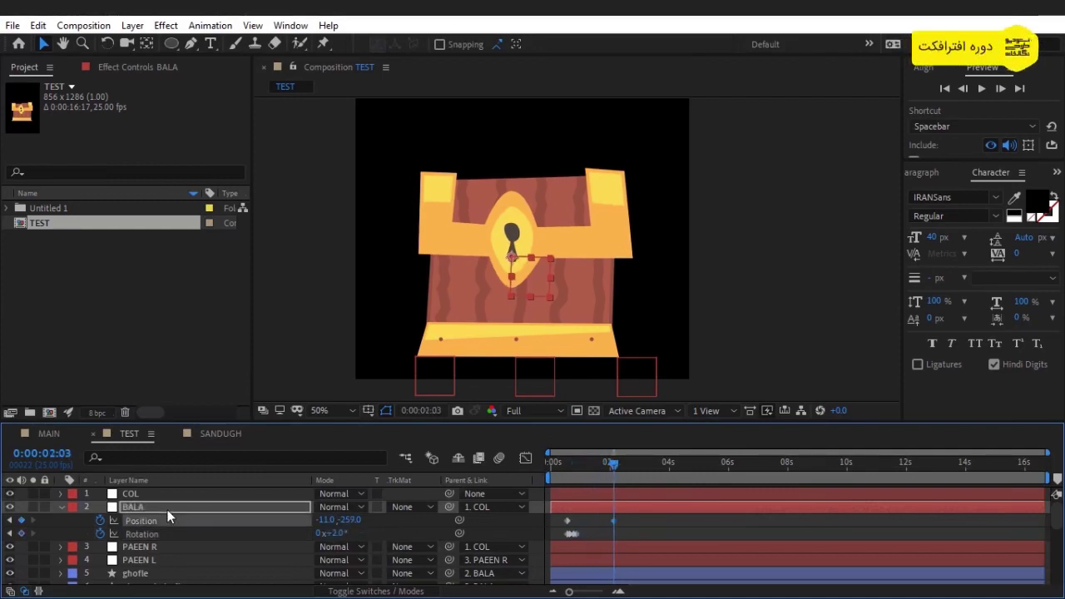
key("shift+Up")
key("shift+Up")
key("shift+Up")
key("shift+Up")
key("shift+Up")
key("shift+Up")
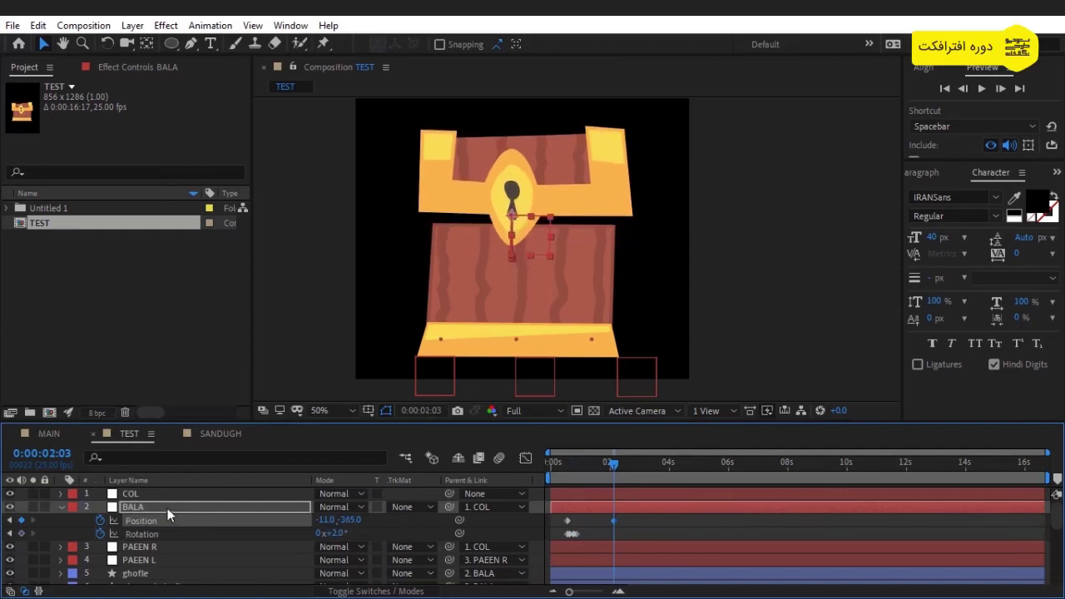
key("shift+Up")
key("shift+Up")
key("shift+Up")
scroll(455, 356, "down", 1)
key("shift+Up")
key("shift+Up")
key("shift+Up")
key("shift+Up")
key("shift+Up")
key("shift+Up")
key("shift+Up")
key("shift+Up")
key("shift+Up")
key("shift+Up")
key("shift+Up")
key("shift+Up")
key("shift+Up")
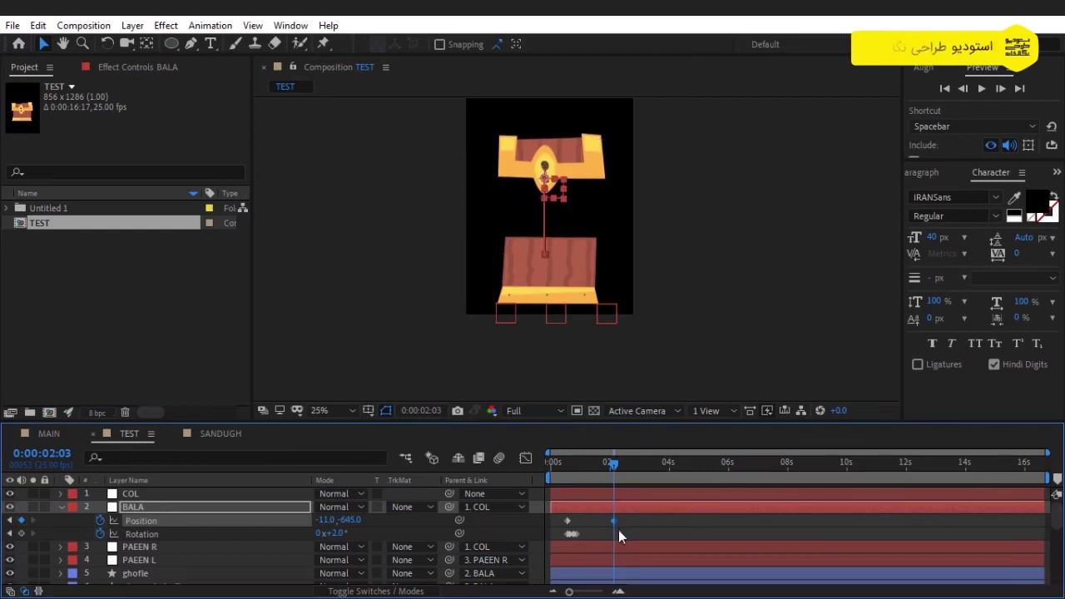
- Tilt the raised lid to -4°, shift the first Position keyframe later, and select all lid keyframes
left_click_drag(615, 478, 572, 477)
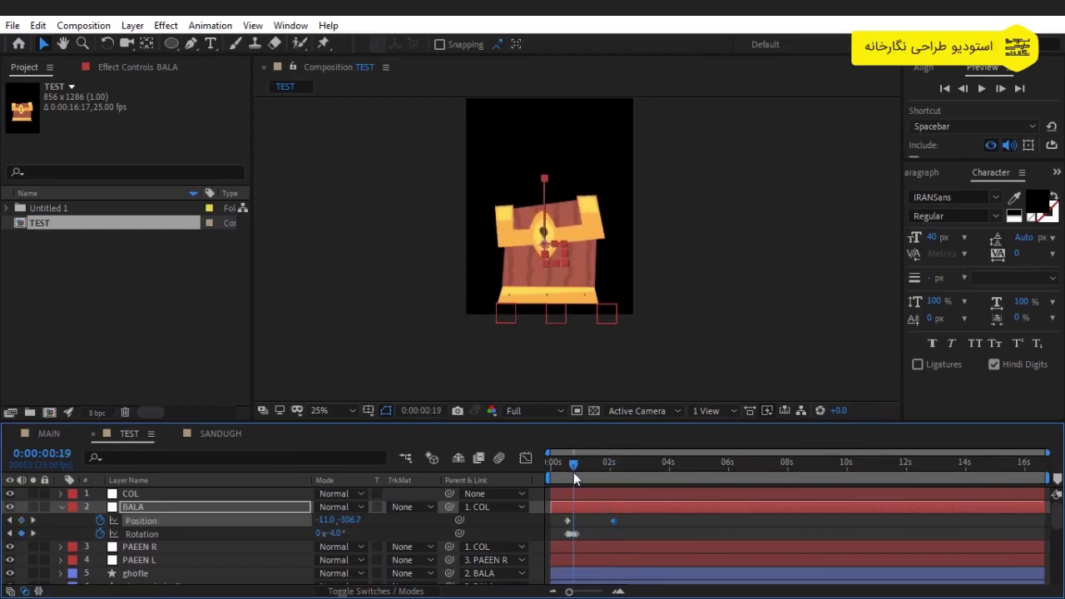
key("Page_Down")
key("Page_Down")
key("Page_Down")
key("equal")
key("equal")
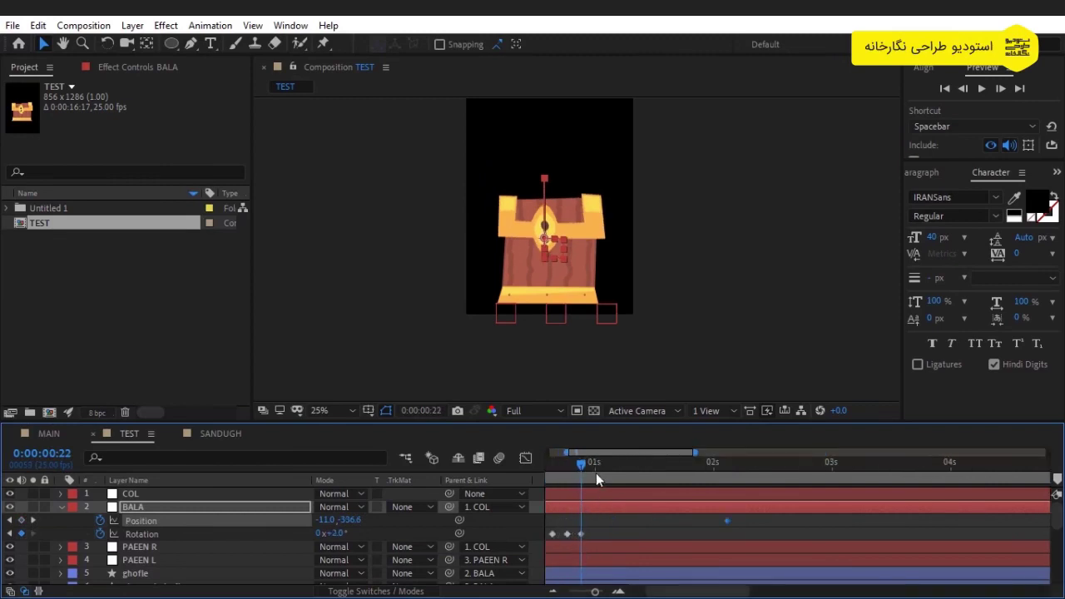
mouse_move(594, 471)
left_mouse_down()
mouse_move(757, 500)
mouse_move(729, 499)
left_mouse_up()
left_click(337, 533)
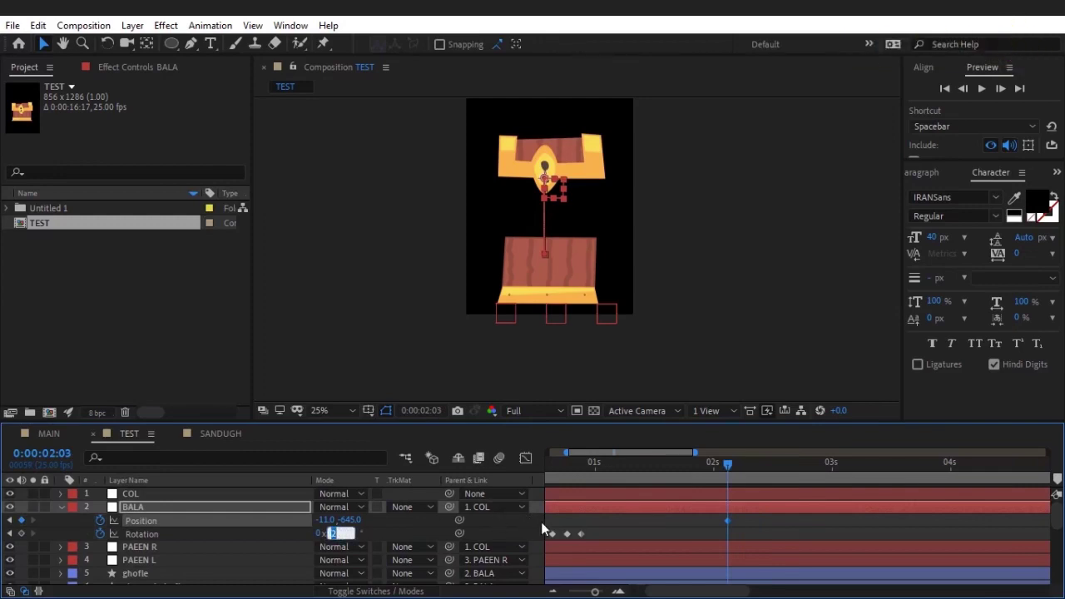
key("Down")
key("Down")
key("Down")
key("Down")
key("Down")
key("Down")
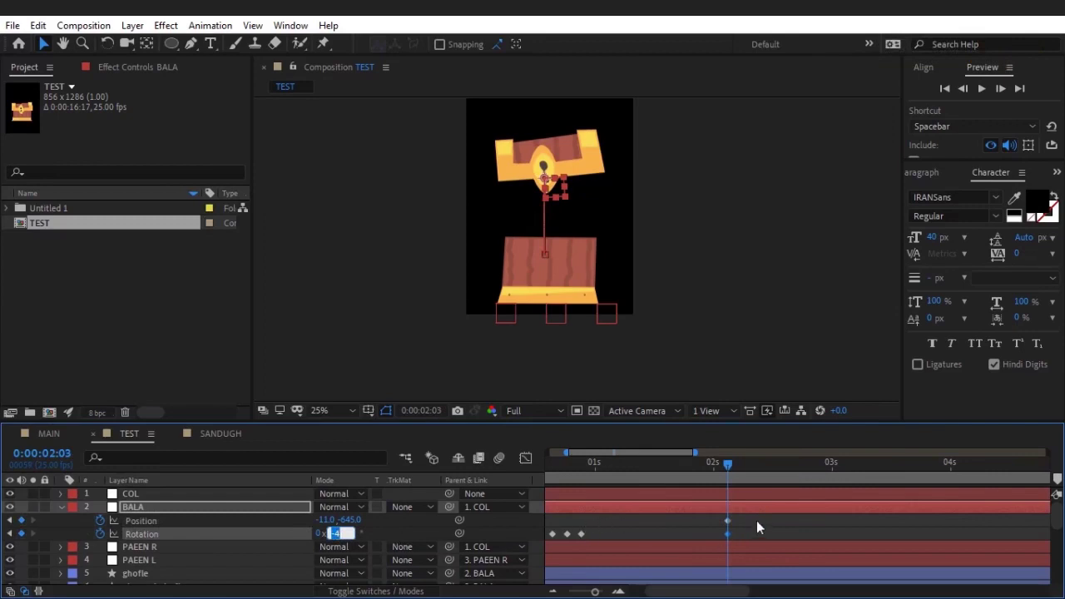
left_click(703, 521)
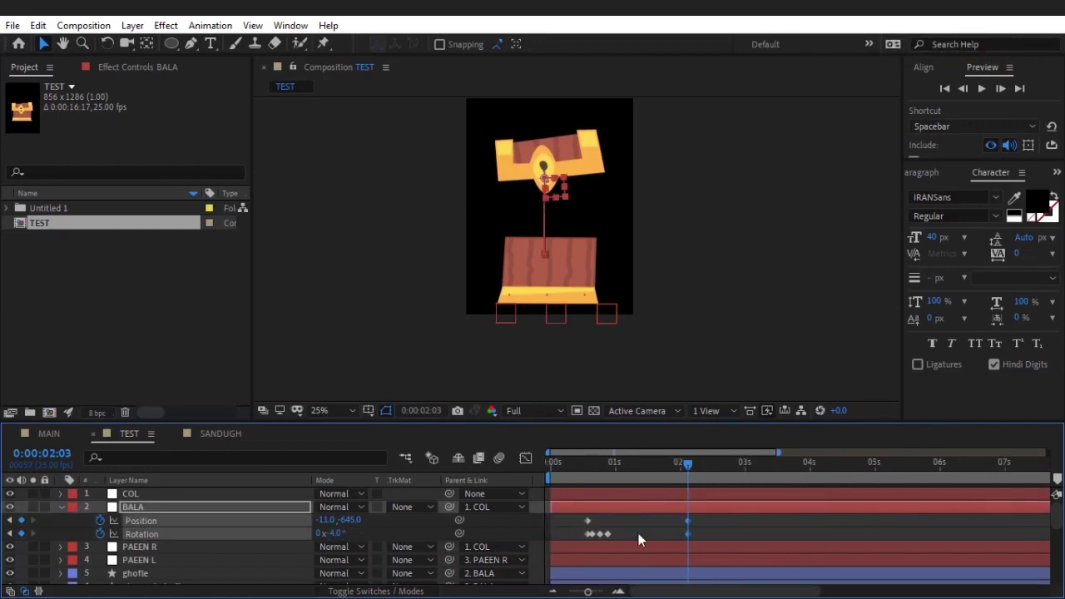
key("minus")
left_click_drag(587, 522, 600, 522)
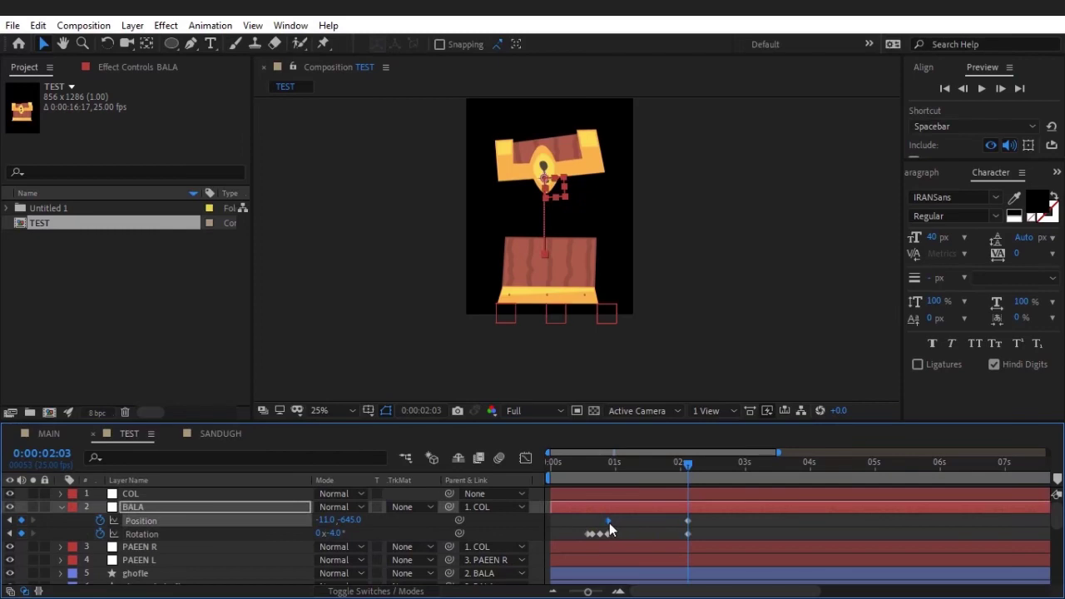
left_click_drag(701, 517, 586, 542)
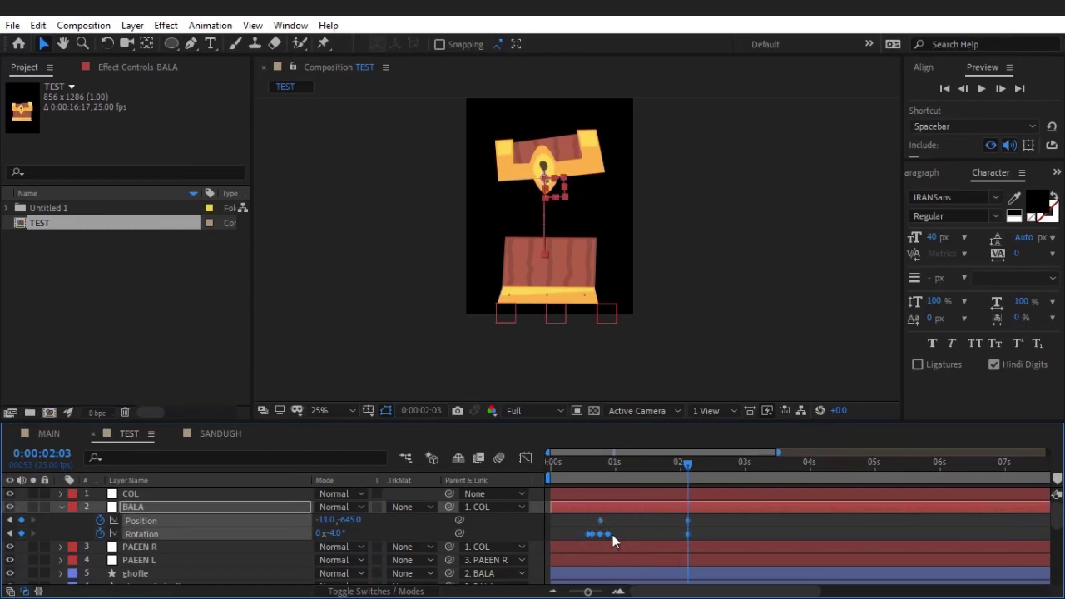
- Apply Easy Ease to all of BALA's Position and Rotation keyframes and preview the lid
right_click(612, 536)
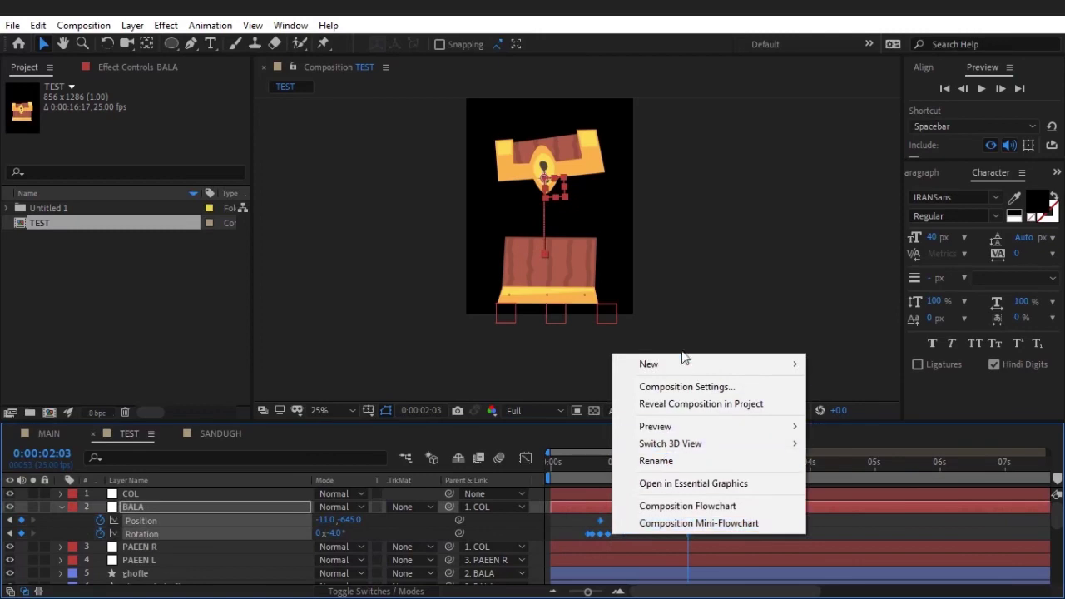
right_click(599, 520)
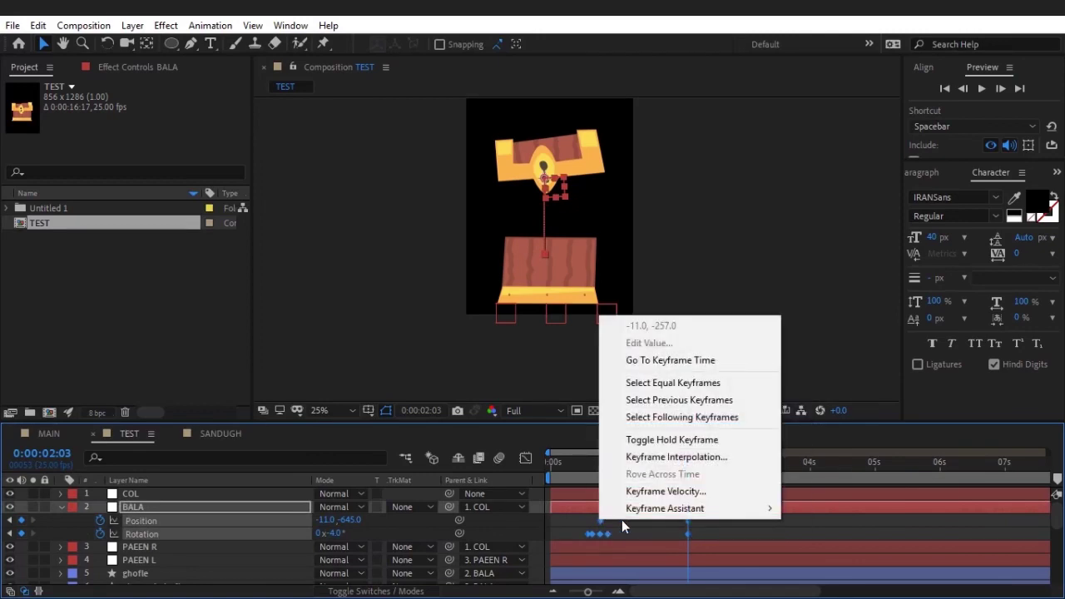
mouse_move(642, 510)
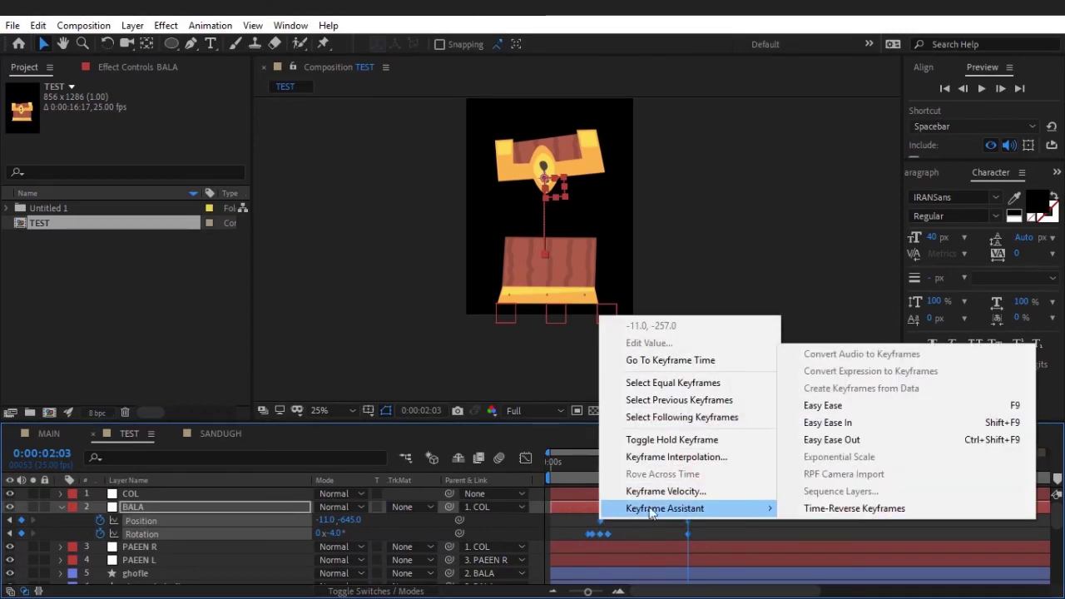
left_click(911, 407)
left_click(584, 472)
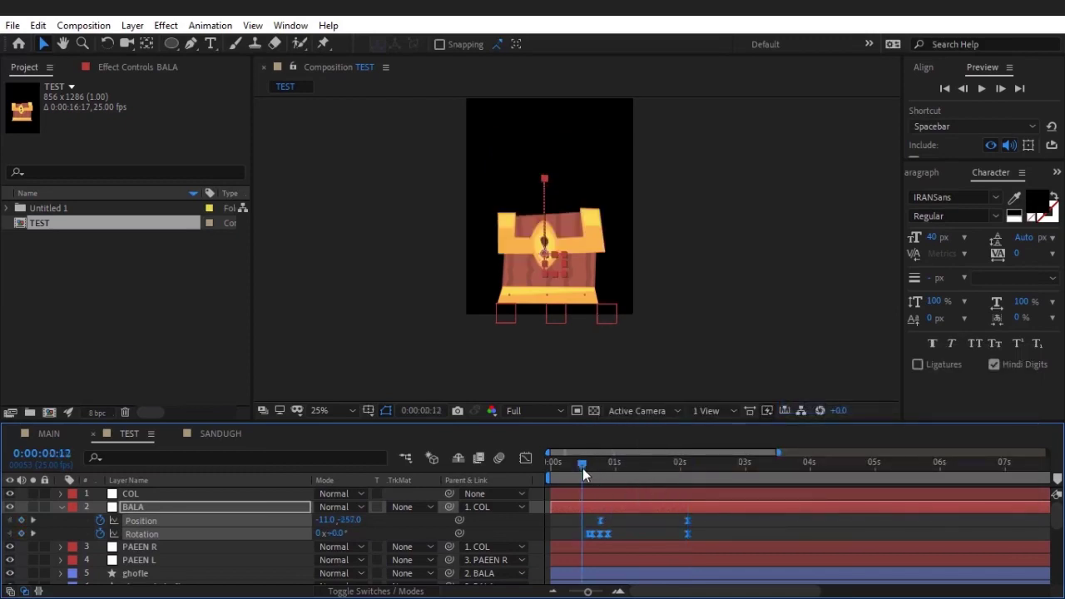
key("space")
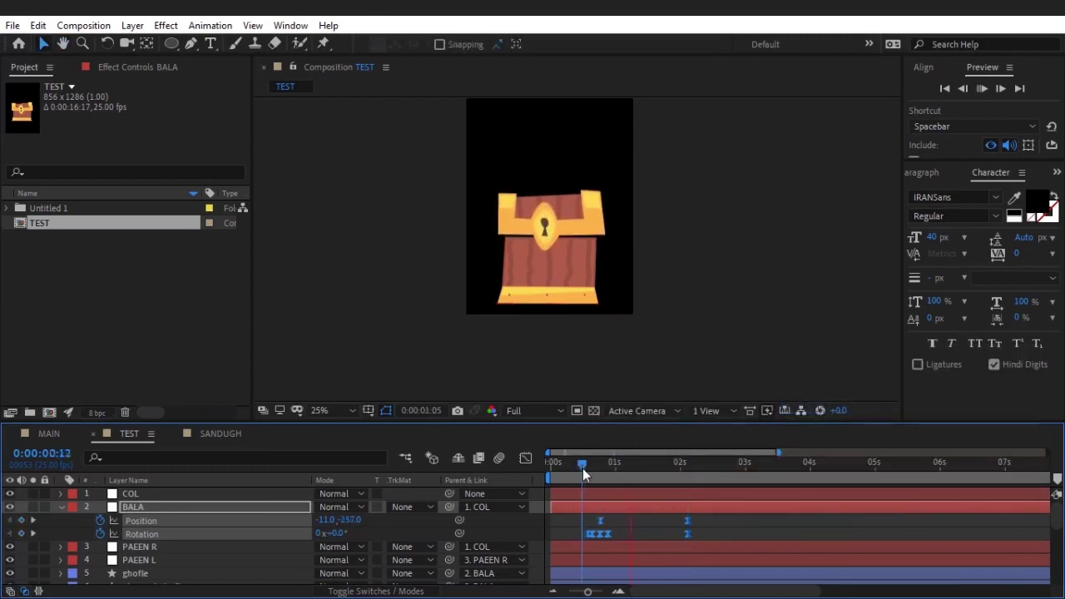
left_click(584, 468)
scroll(603, 516, "up", 2)
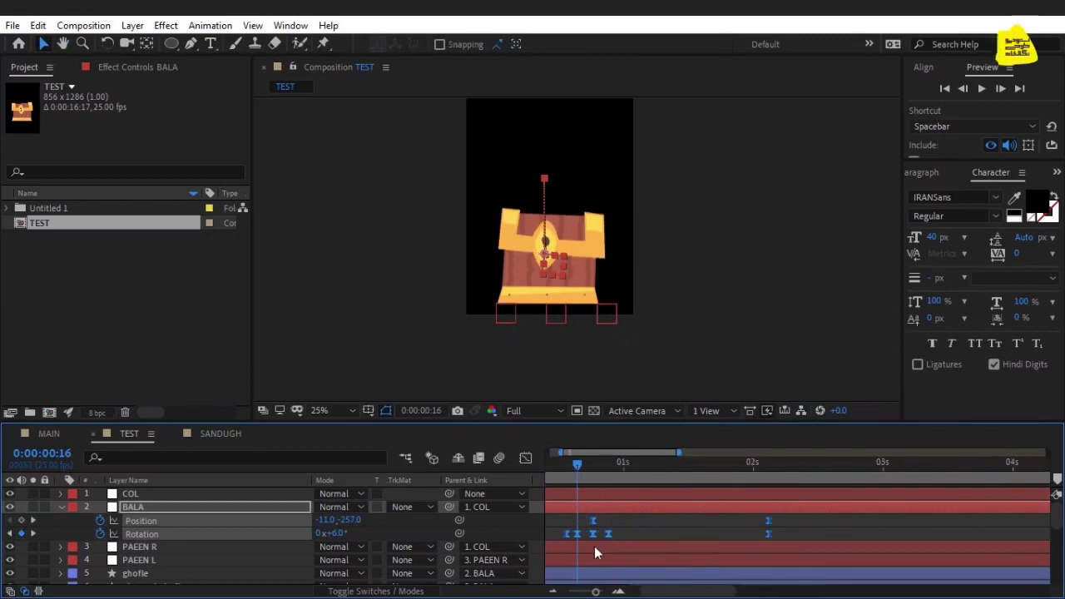
left_click(558, 539)
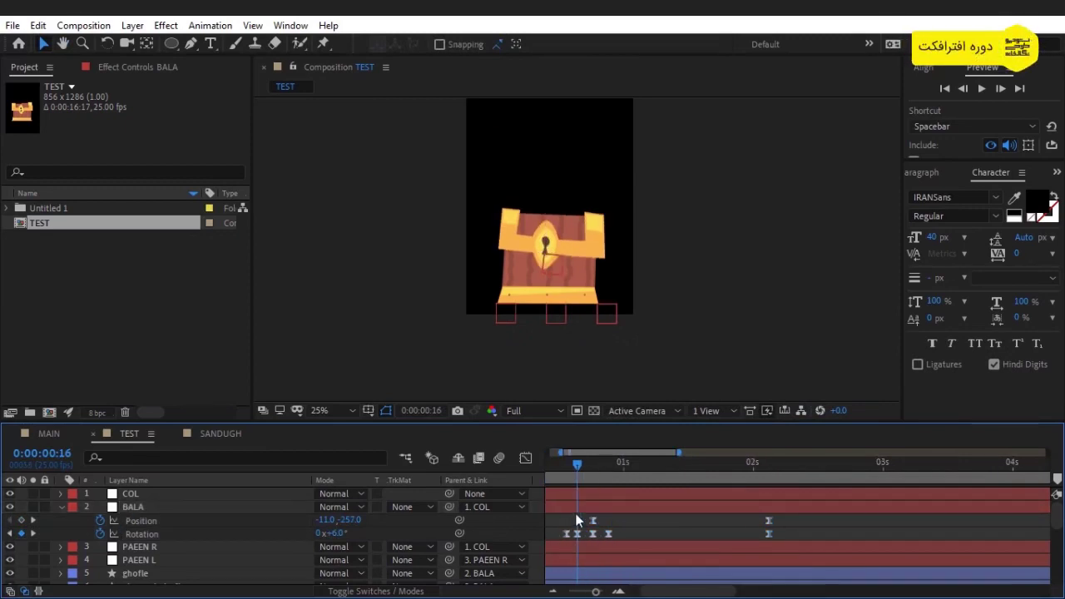
- Shift BALA's wobble Rotation keyframes slightly and preview the new timing
scroll(619, 516, "left", 2)
key("space")
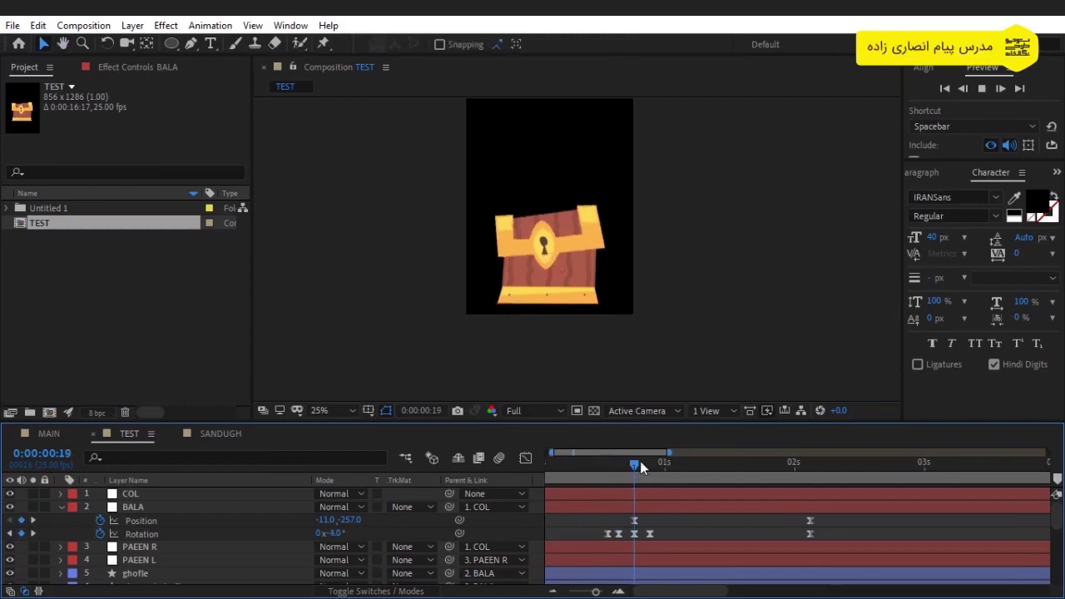
left_click(658, 463)
mouse_move(650, 533)
left_mouse_down()
mouse_move(670, 533)
mouse_move(628, 533)
mouse_move(659, 520)
left_mouse_up()
mouse_move(620, 468)
left_mouse_down()
mouse_move(603, 468)
mouse_move(625, 478)
left_mouse_up()
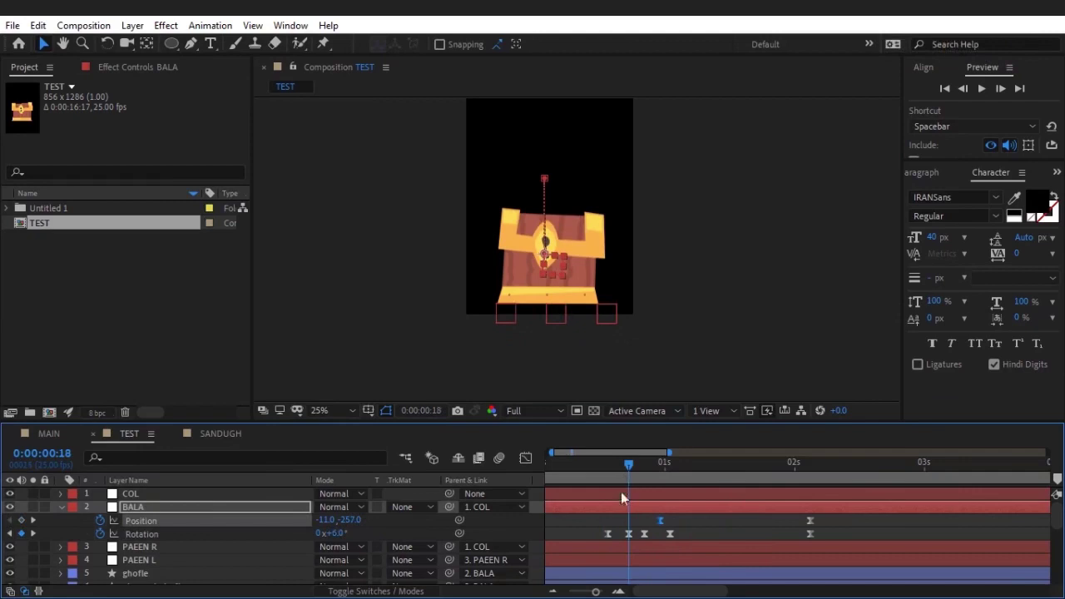
left_click(603, 533)
mouse_move(670, 534)
left_mouse_down()
mouse_move(680, 534)
mouse_move(655, 536)
left_mouse_up()
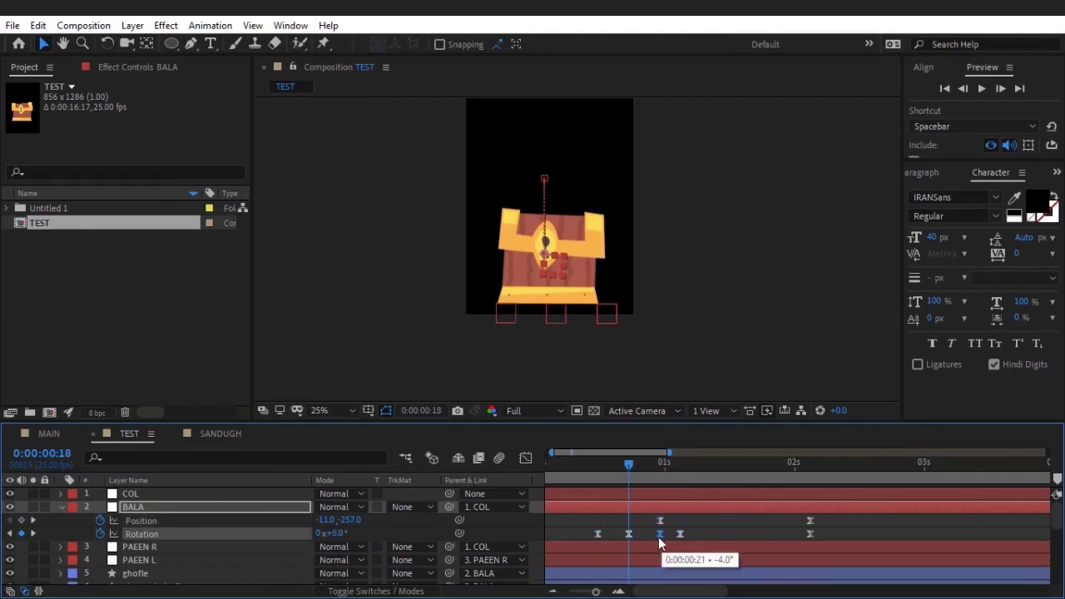
left_click_drag(613, 478, 585, 477)
key("space")
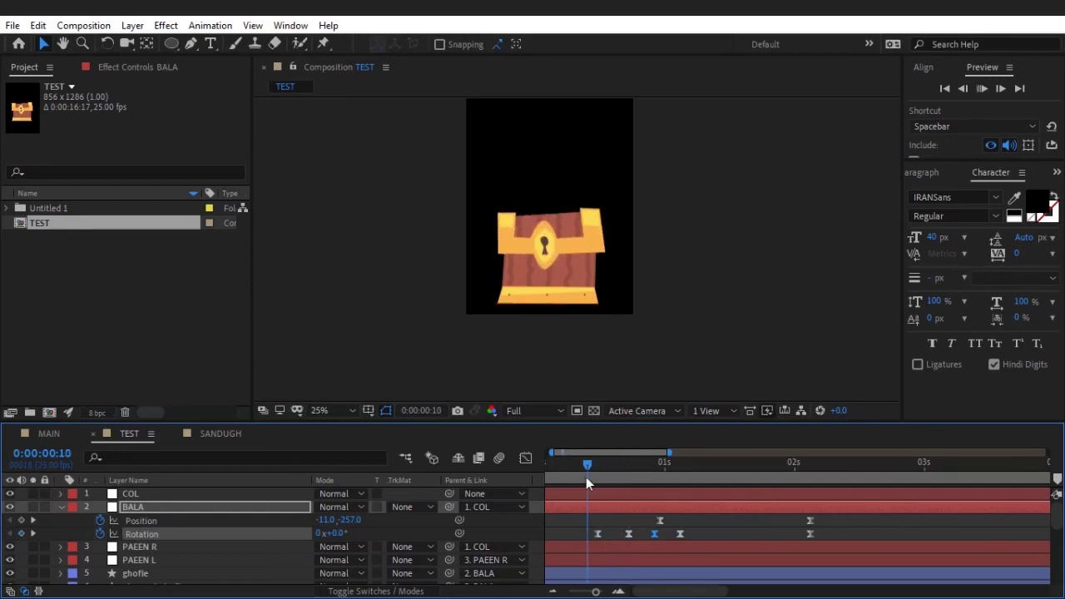
left_click_drag(613, 477, 876, 516)
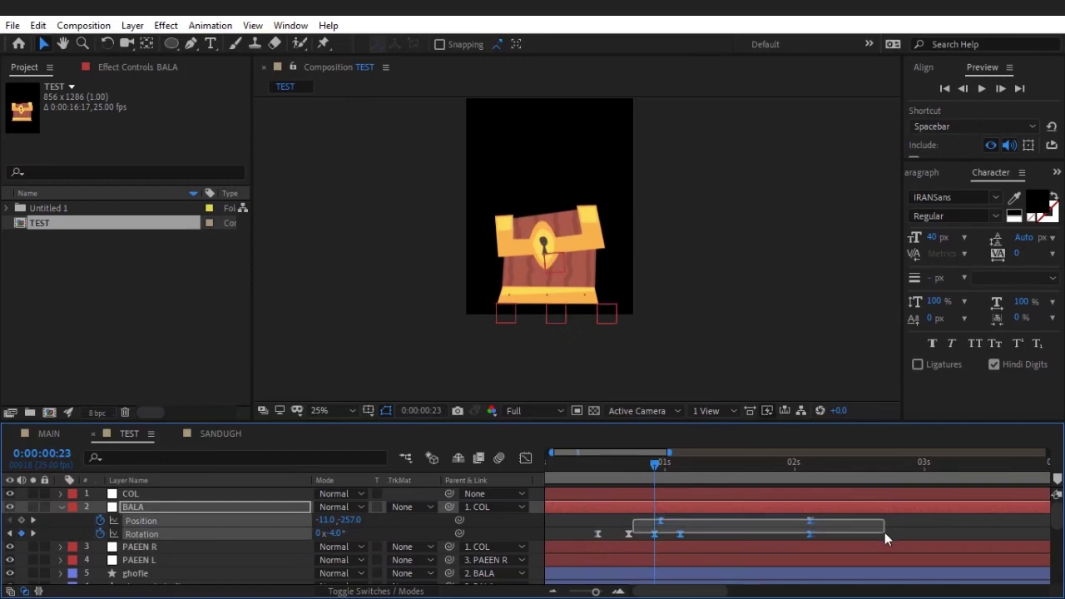
left_click(842, 520)
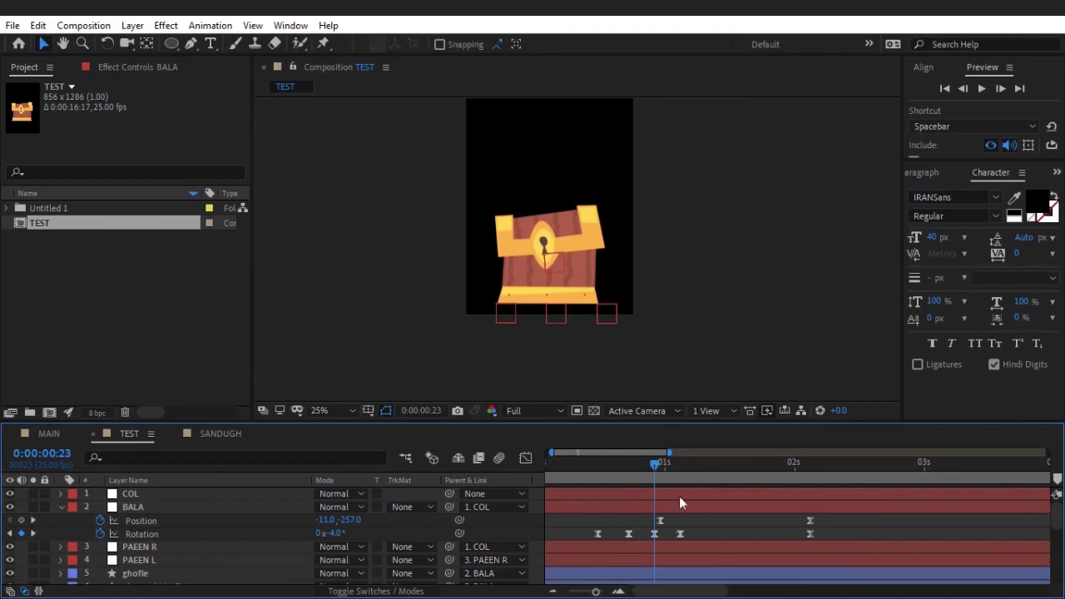
- Play back the chest from the 0:00:00:24 keyframe, then select both lid Position keyframes
left_click_drag(654, 469, 667, 471)
left_click_drag(663, 474, 661, 472)
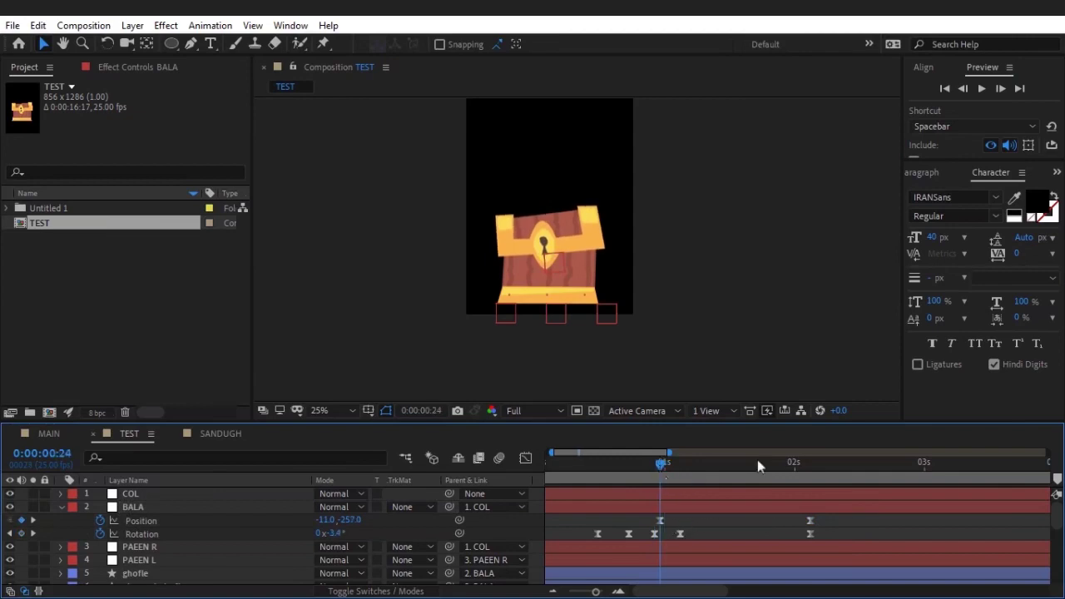
left_click(983, 92)
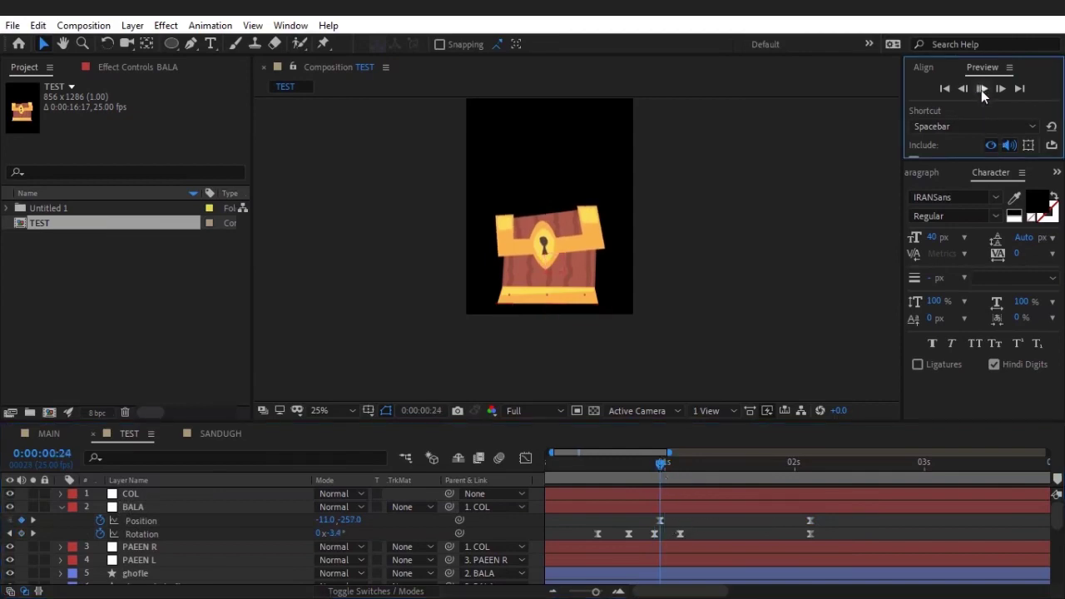
left_click(981, 90)
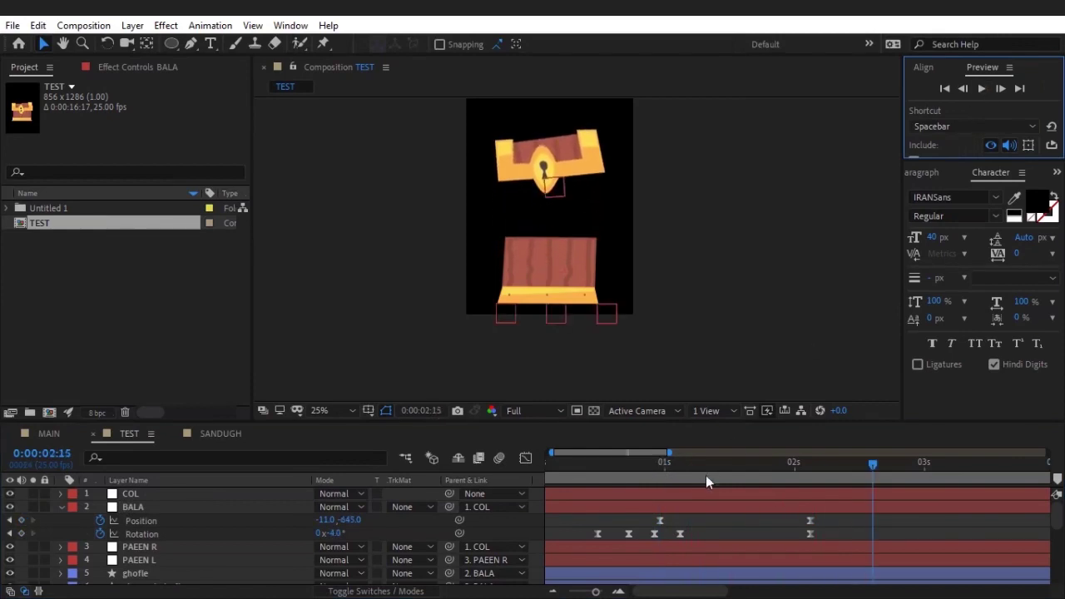
left_click_drag(652, 468, 806, 473)
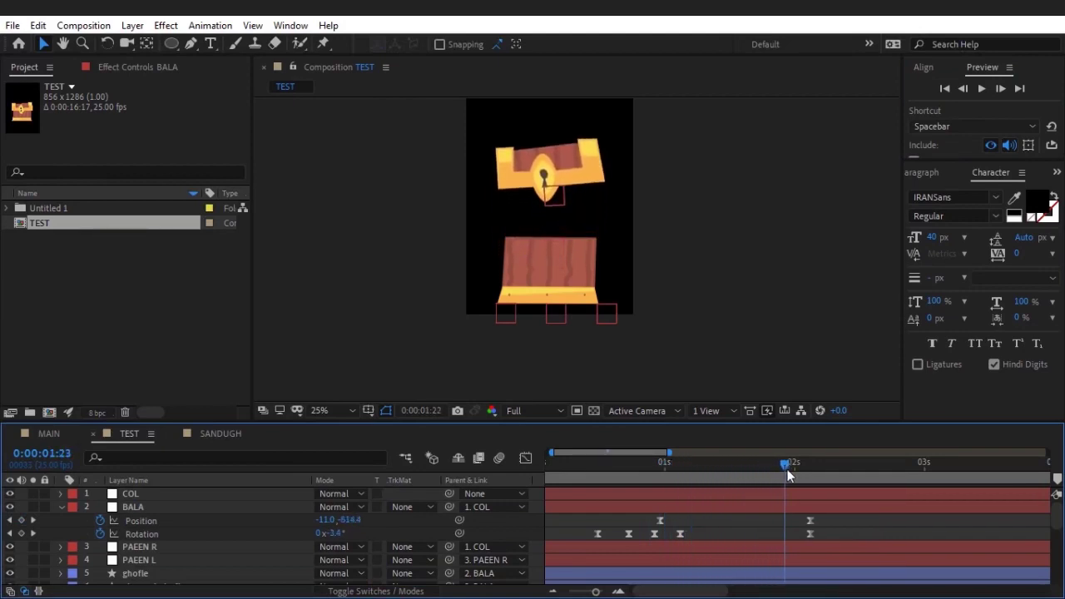
left_click_drag(837, 518, 613, 523)
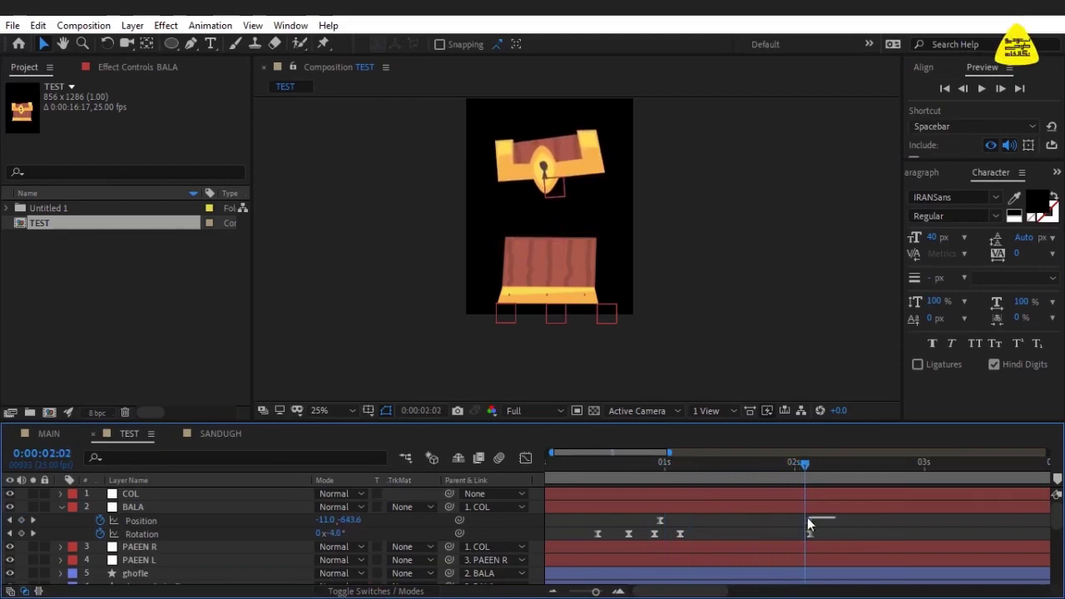
- Show the speed curve in the Graph Editor with both BALA Position keyframes selected
left_click(525, 460)
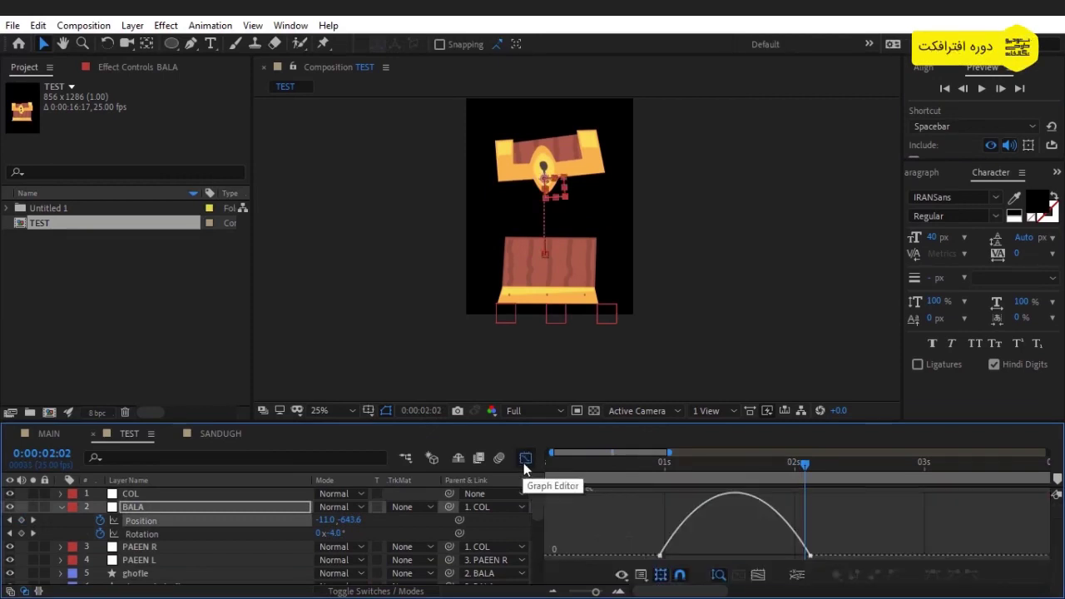
mouse_move(660, 556)
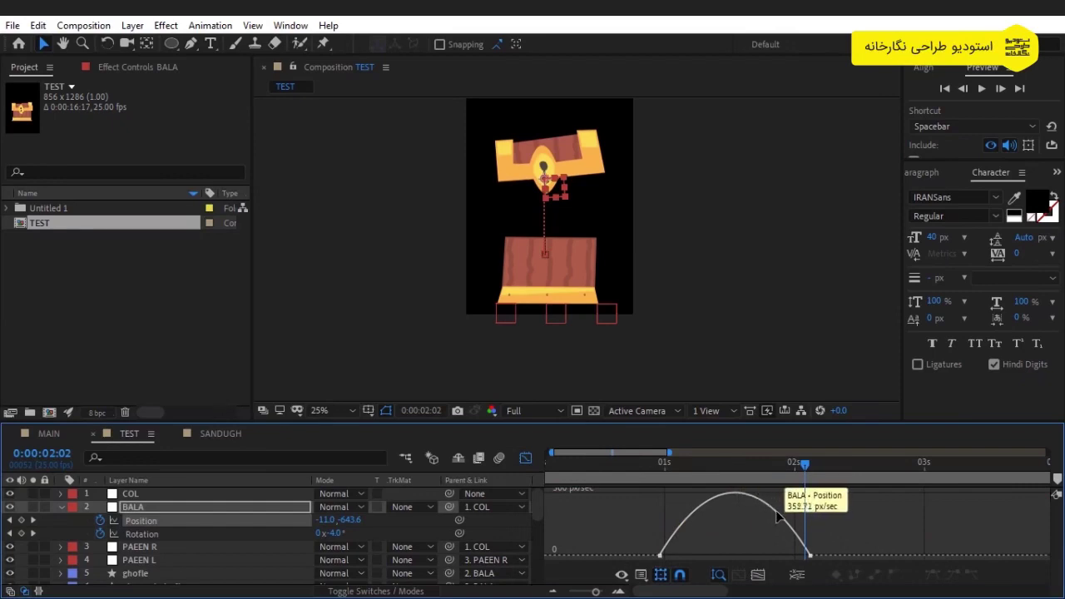
mouse_move(775, 518)
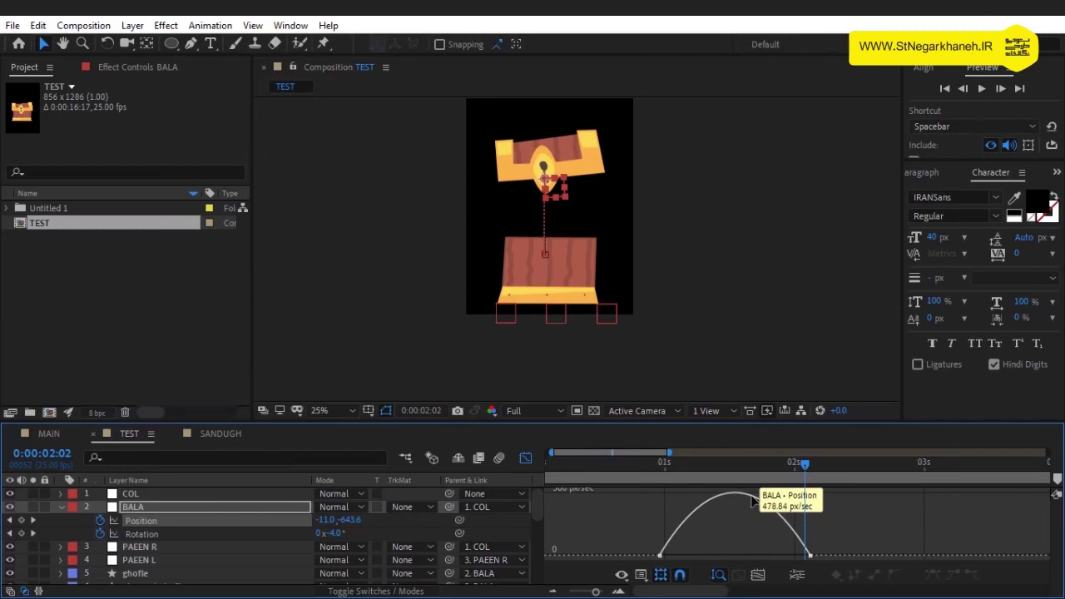
mouse_move(811, 558)
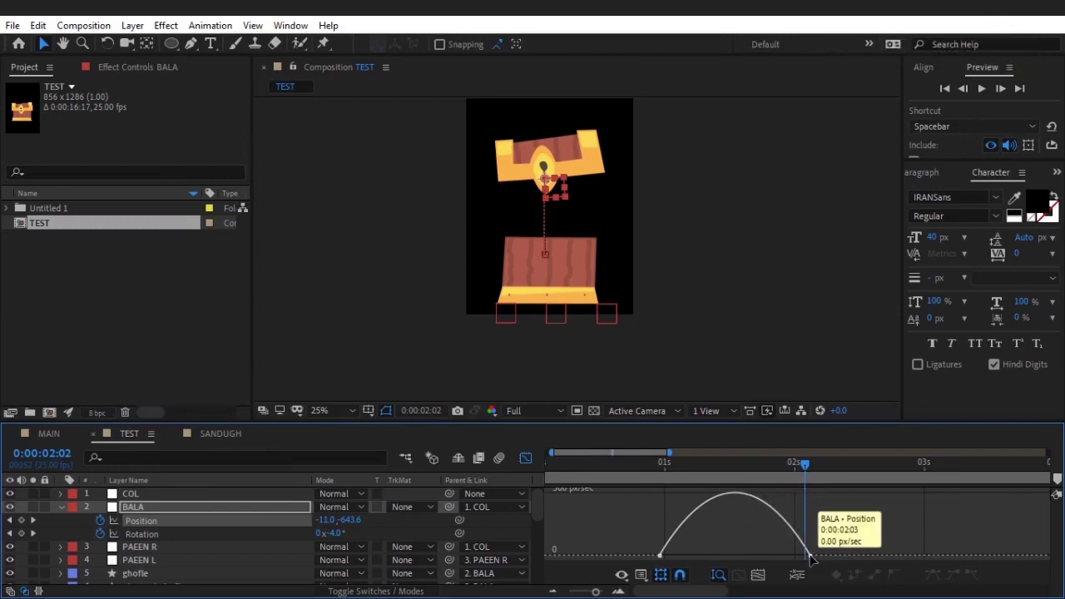
left_click_drag(666, 563, 639, 572)
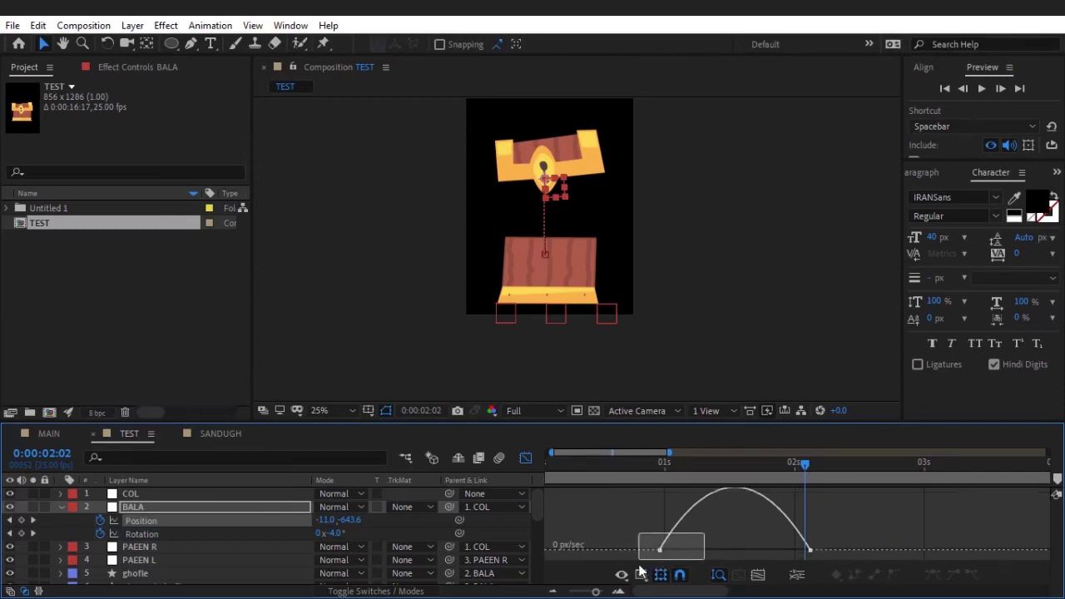
left_click(614, 525)
left_click_drag(606, 515, 678, 555)
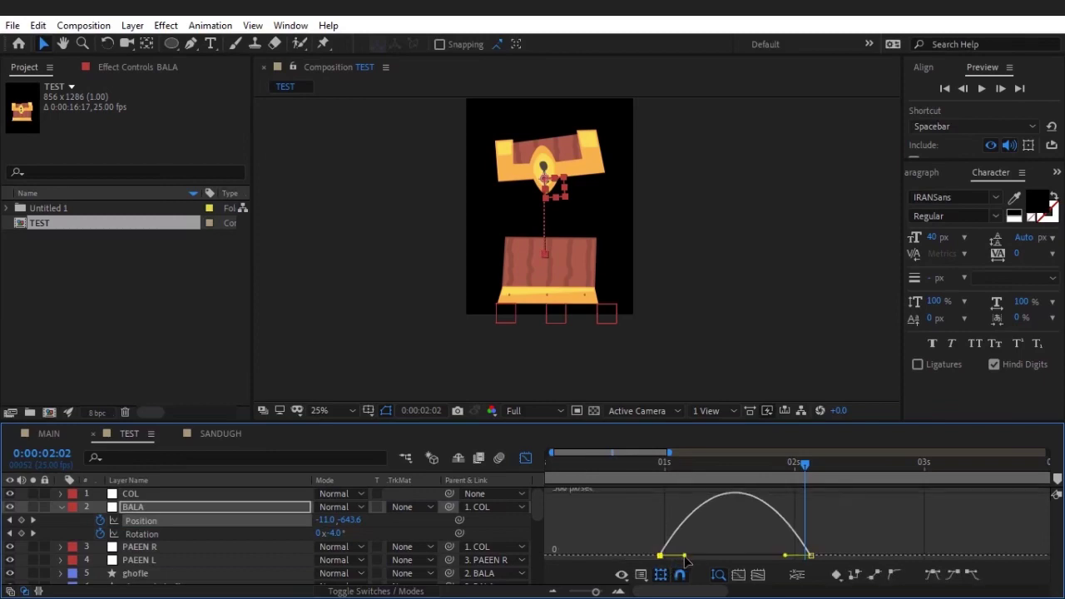
- Lengthen the ease-out and ease-in handles so the speed peaks near 890 px/sec
left_click_drag(684, 555, 702, 555)
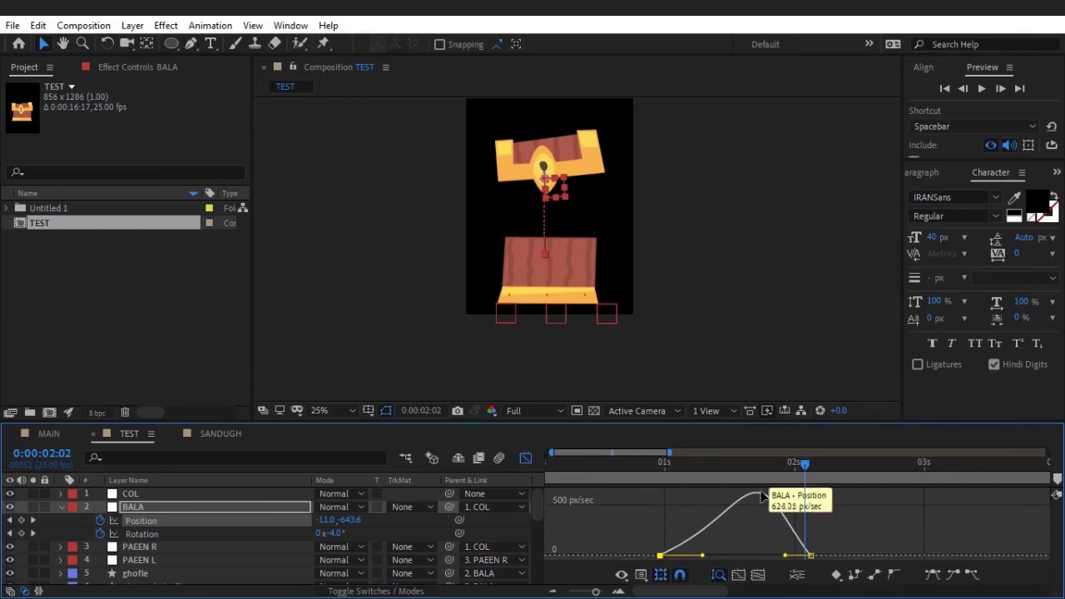
left_click_drag(703, 559, 711, 559)
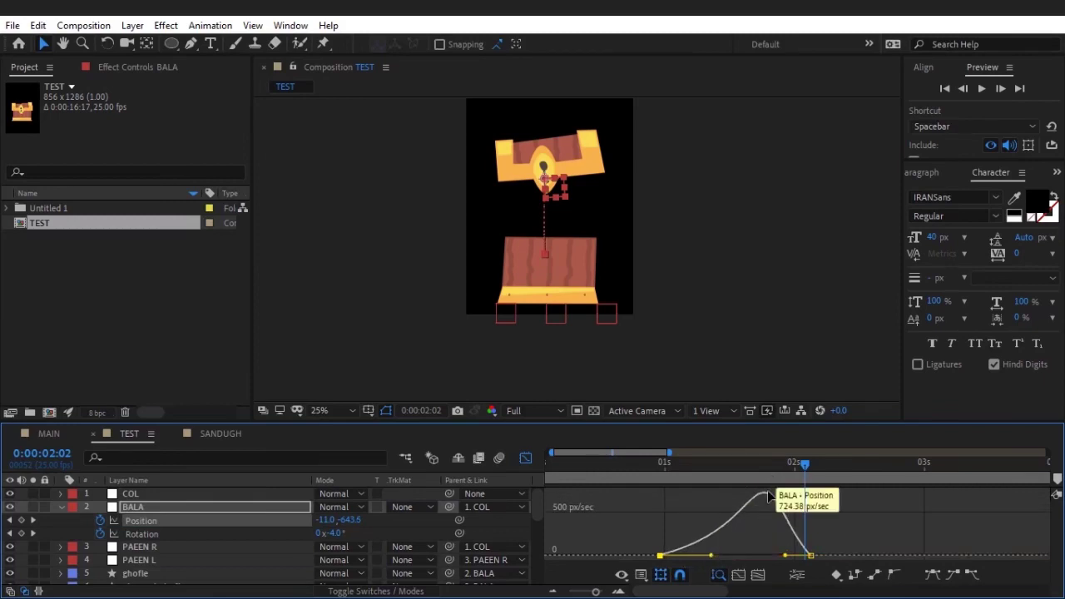
left_click_drag(785, 555, 768, 556)
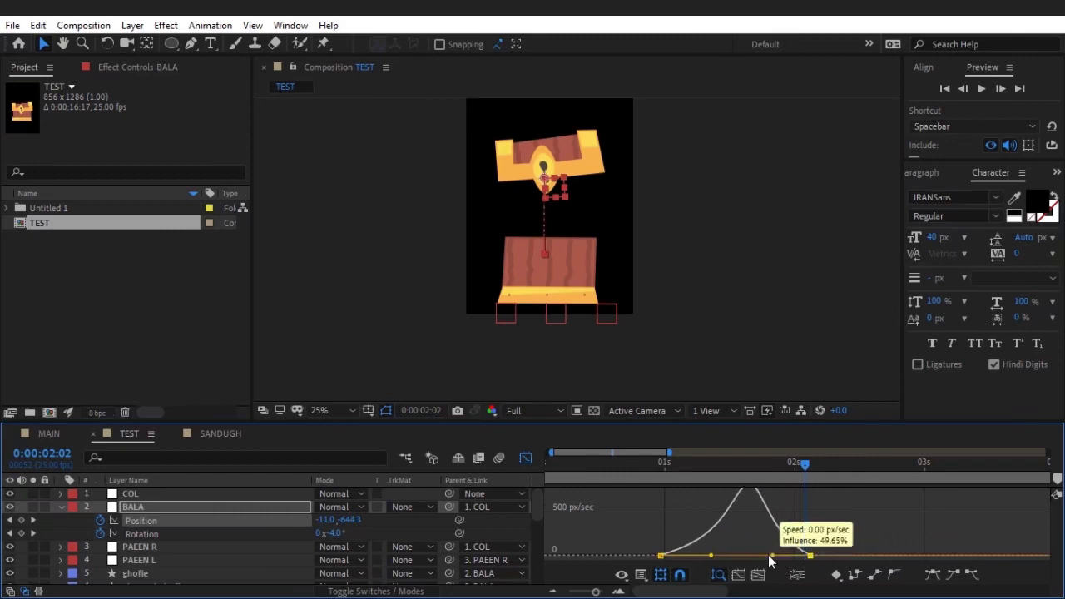
mouse_move(746, 497)
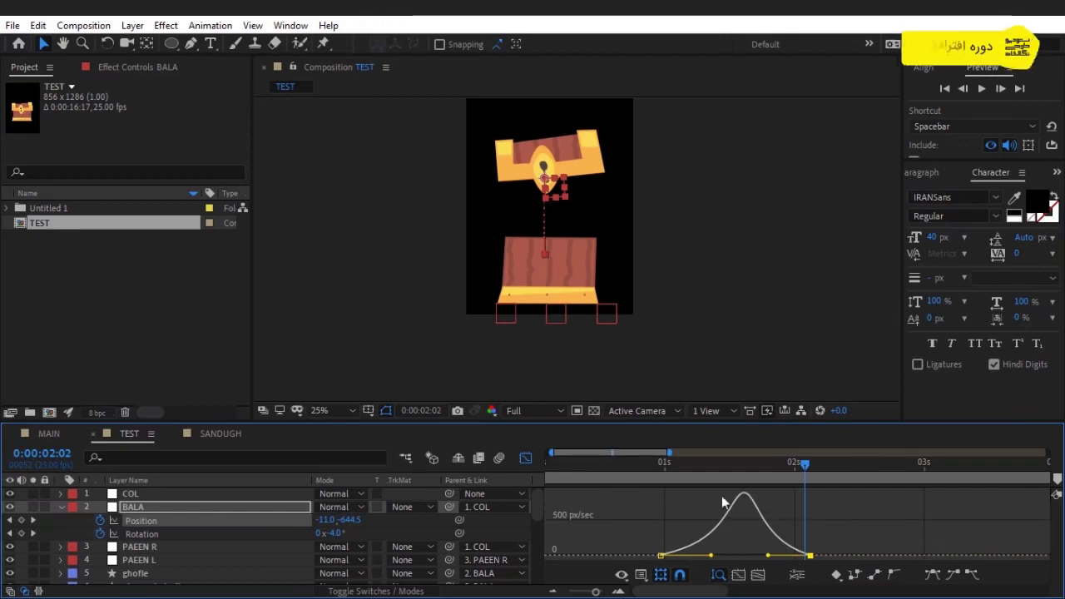
left_click(691, 462)
left_click_drag(684, 467, 675, 466)
- Move the lid's first Position keyframe earlier and preview the retimed rise
key("minus")
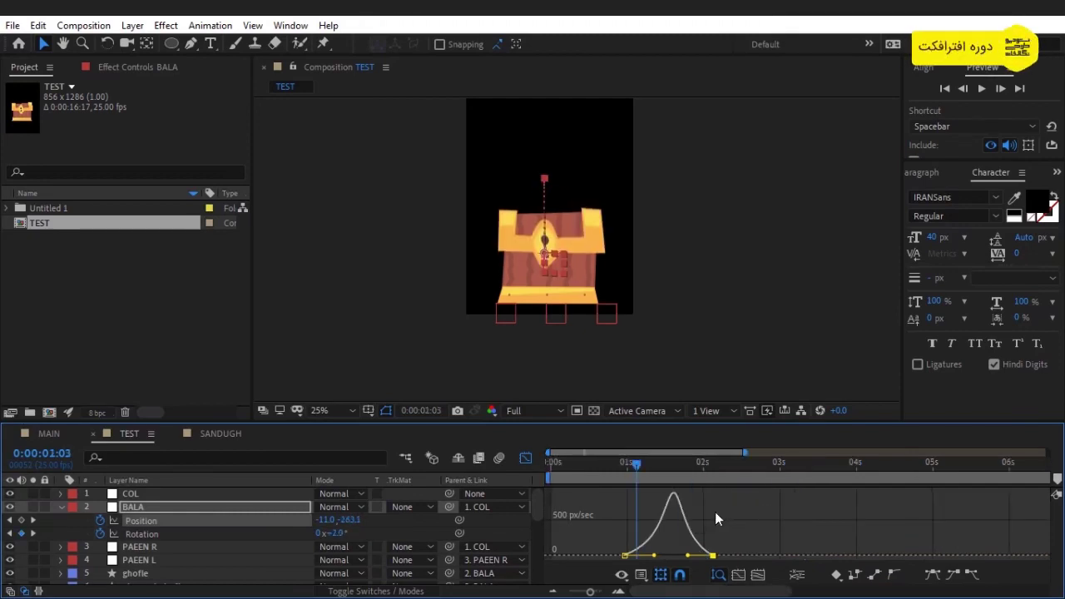
left_click(602, 467)
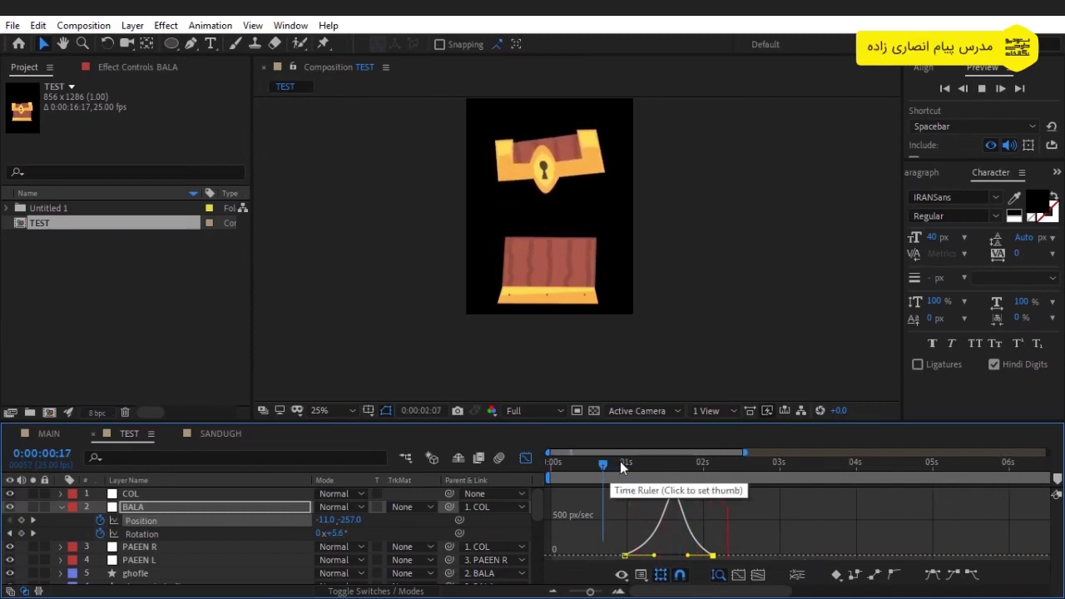
left_click(636, 465)
mouse_move(637, 465)
left_mouse_down()
mouse_move(679, 464)
mouse_move(591, 464)
left_mouse_up()
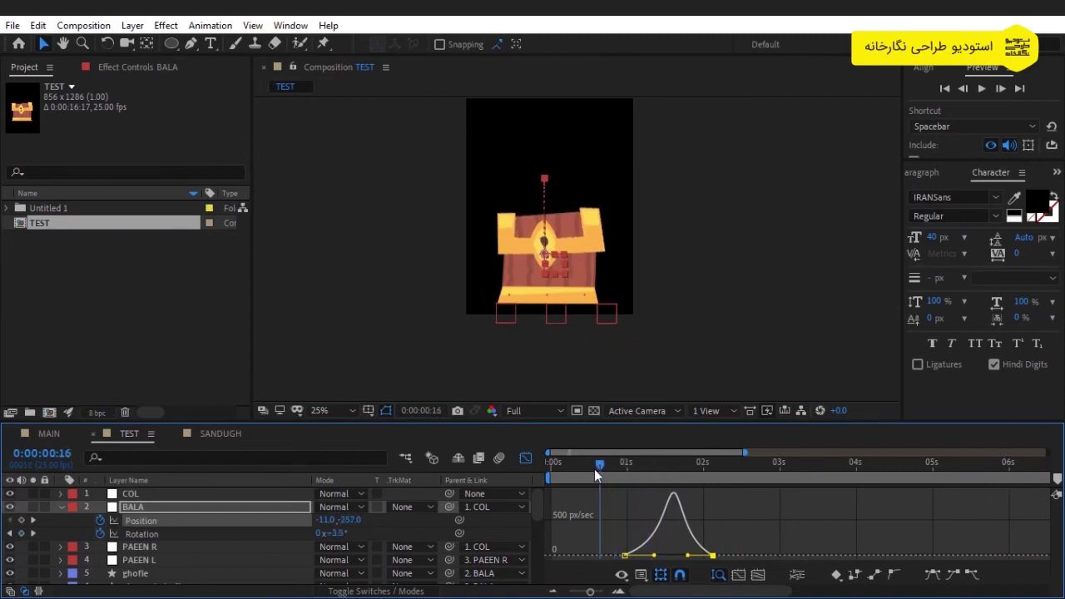
key("space")
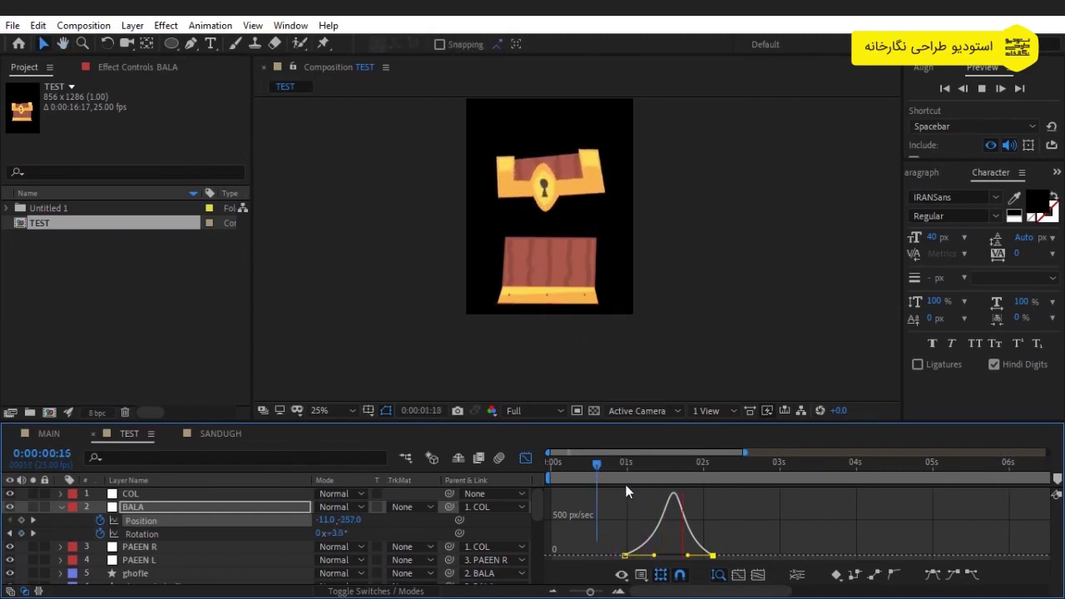
left_click(525, 457)
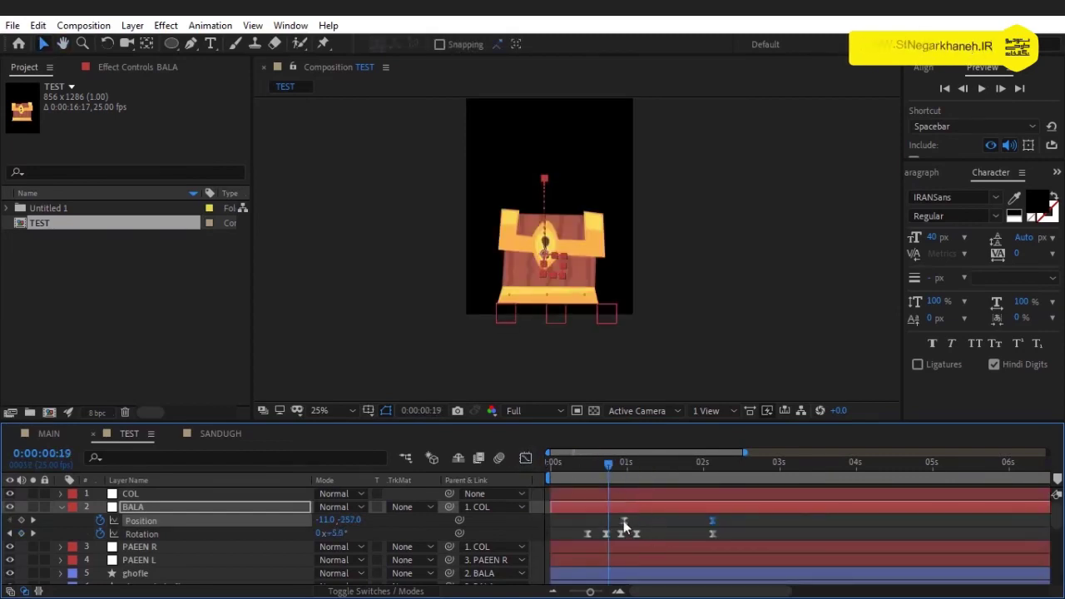
left_click_drag(624, 521, 612, 520)
key("space")
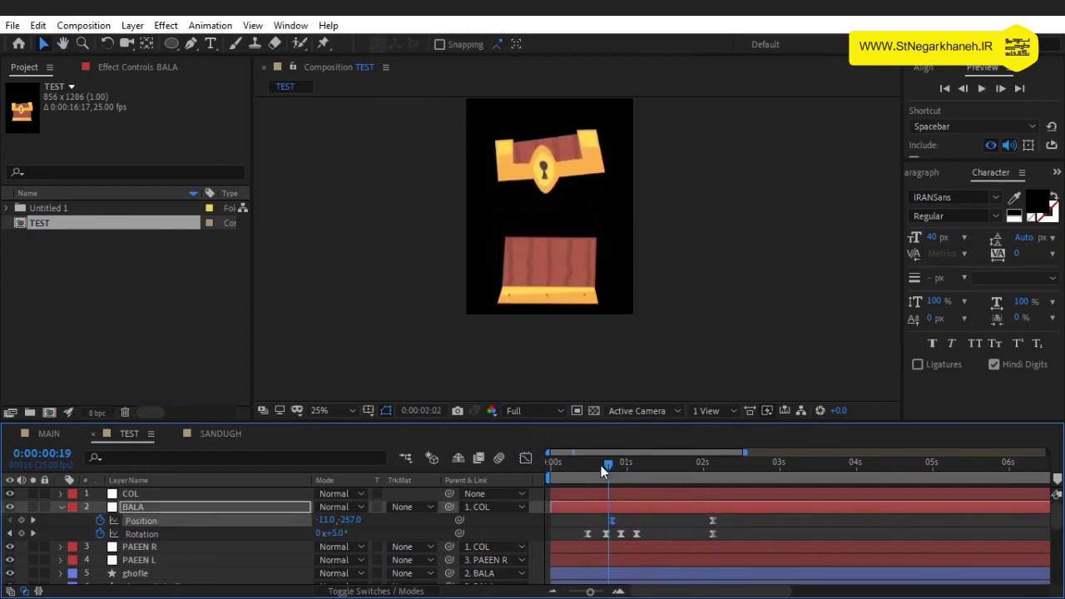
left_click(629, 464)
- Raise the easing influence on BALA's Rotation keyframes to about 67% in the Graph Editor
left_click_drag(650, 530, 572, 539)
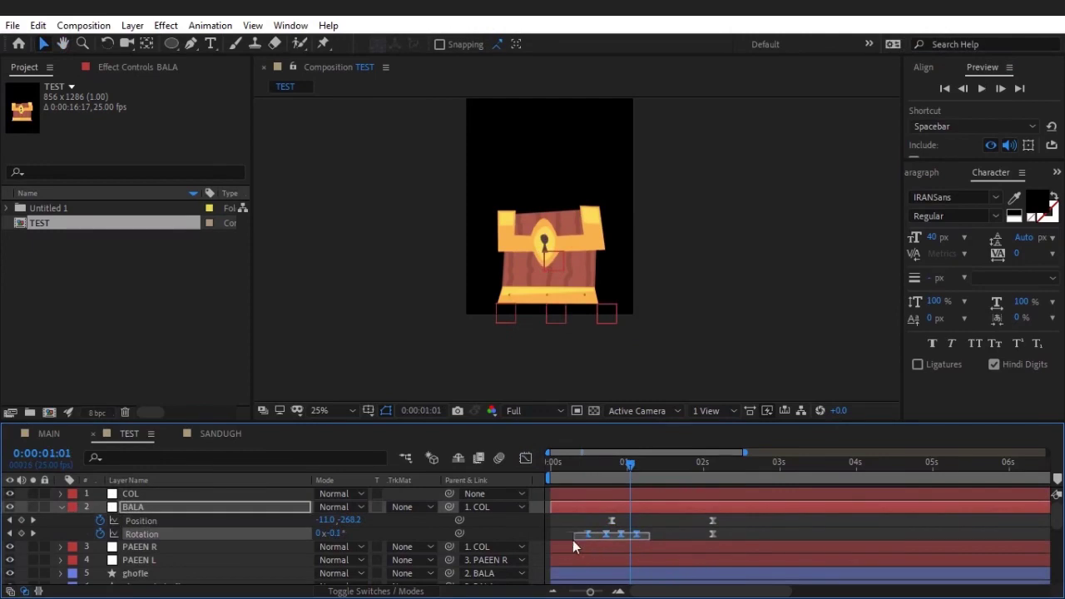
left_click(526, 458)
scroll(627, 538, "up", 2)
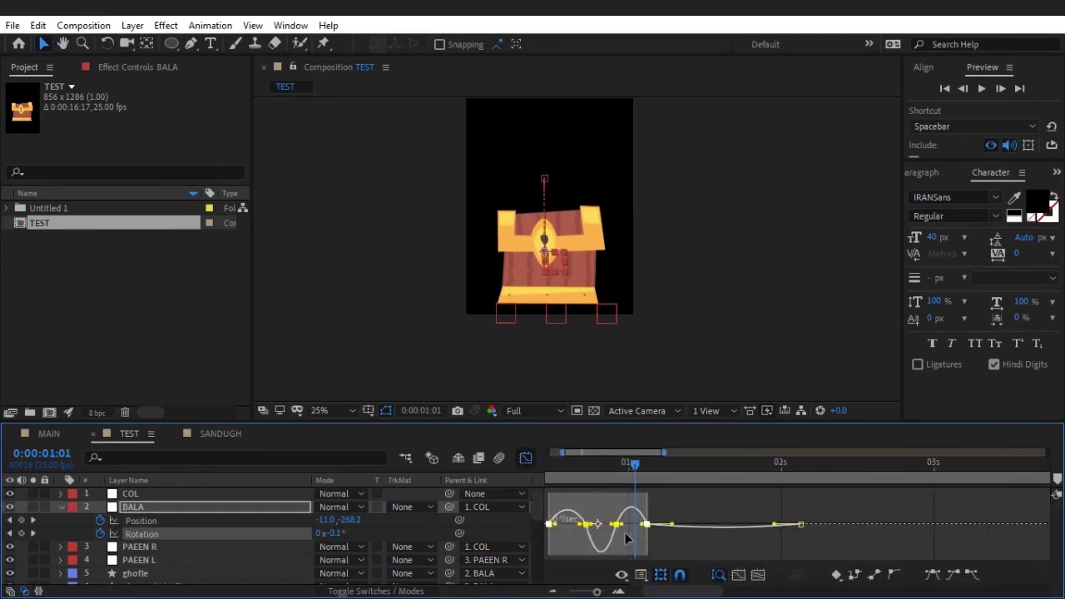
scroll(582, 537, "up", 2)
scroll(625, 533, "up", 2)
left_click(641, 523)
left_click_drag(638, 518, 662, 516)
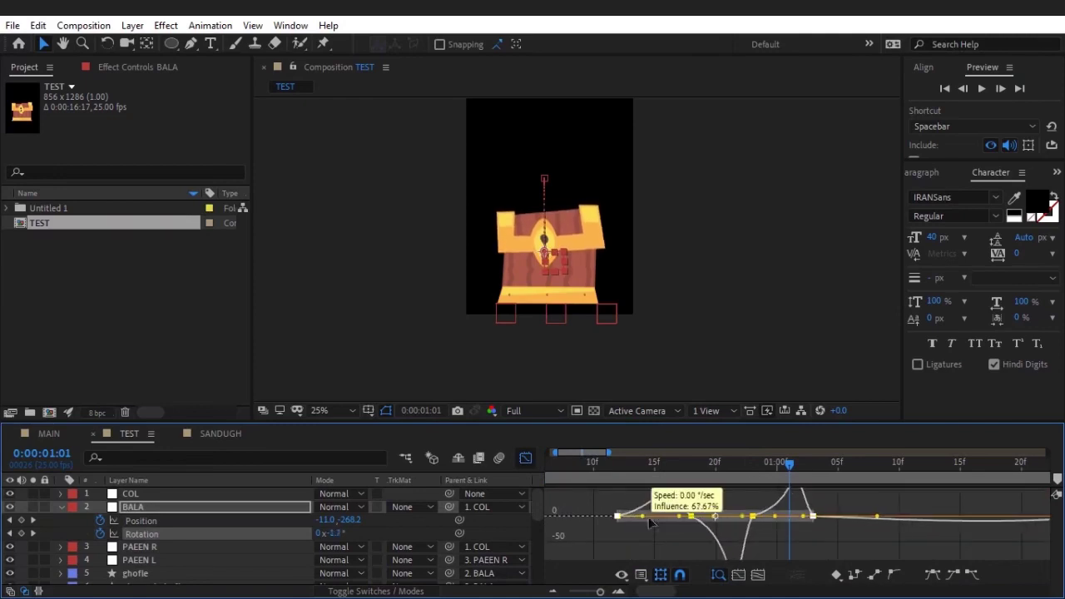
left_click(609, 469)
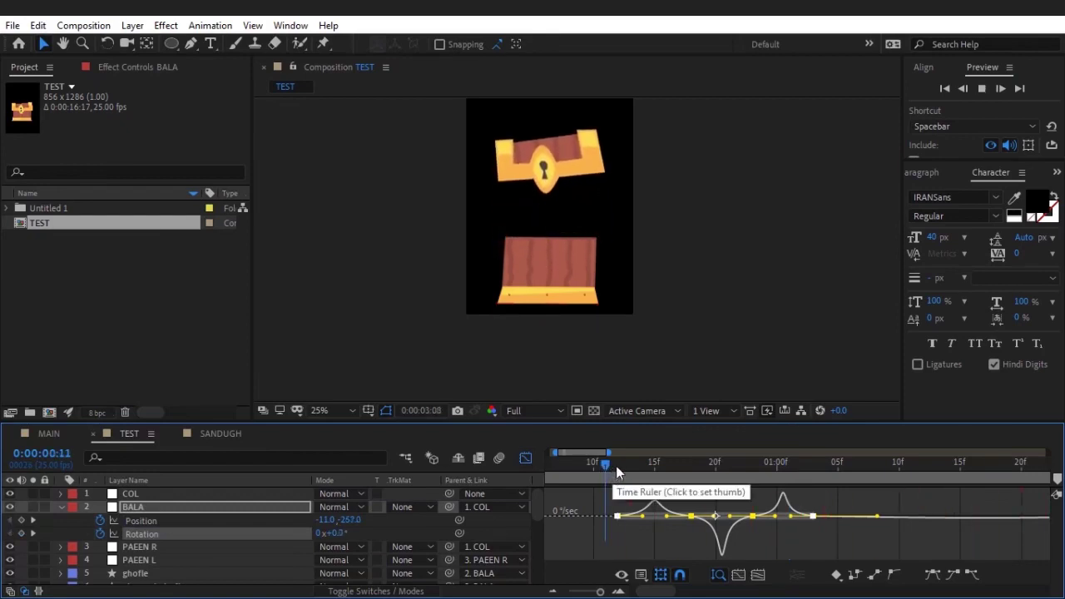
left_click(525, 459)
- Respace BALA's Rotation keyframes, moving one later and another back to frame 16
left_click(610, 466)
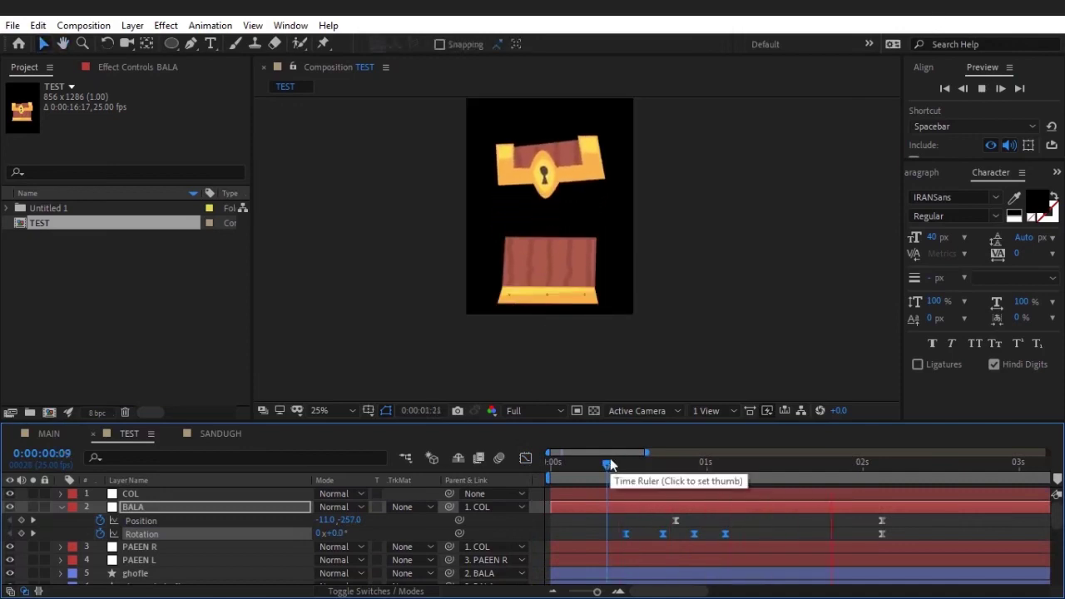
left_click_drag(616, 463, 800, 466)
left_click(663, 467)
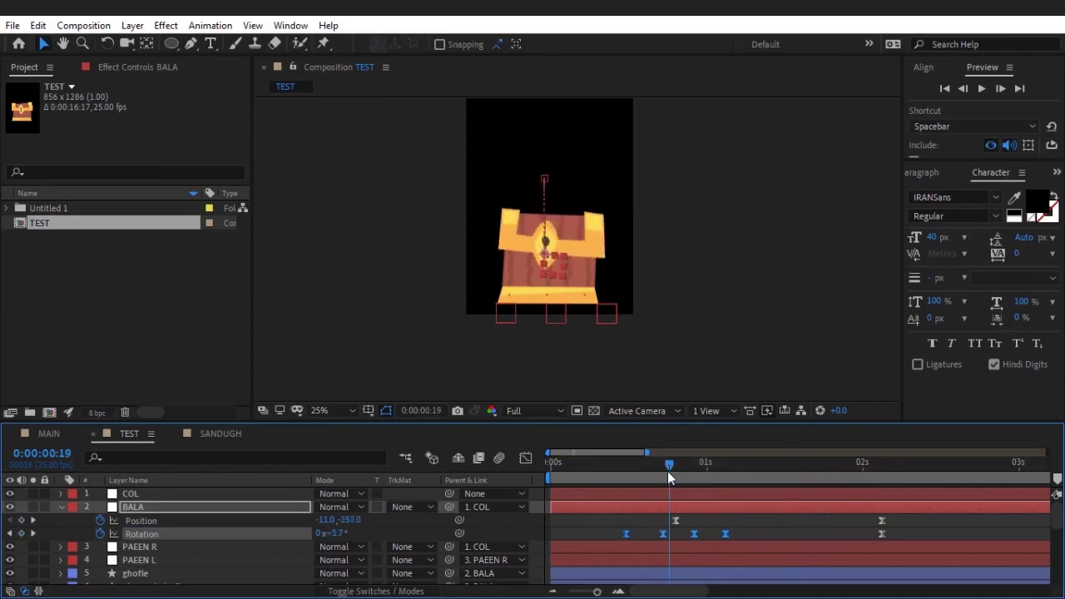
left_click(640, 532)
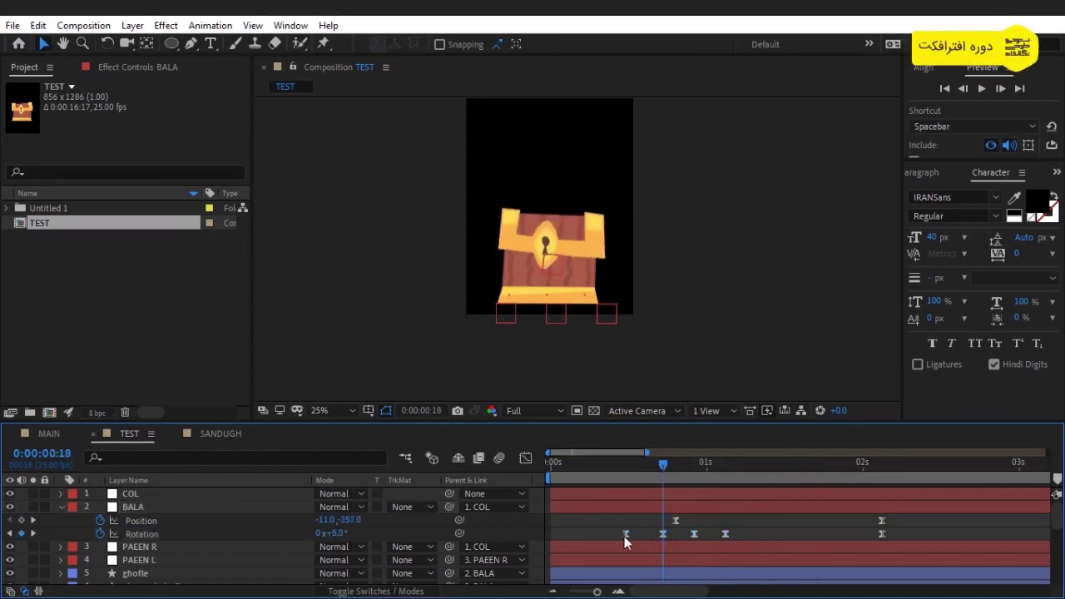
left_click_drag(624, 534, 646, 534)
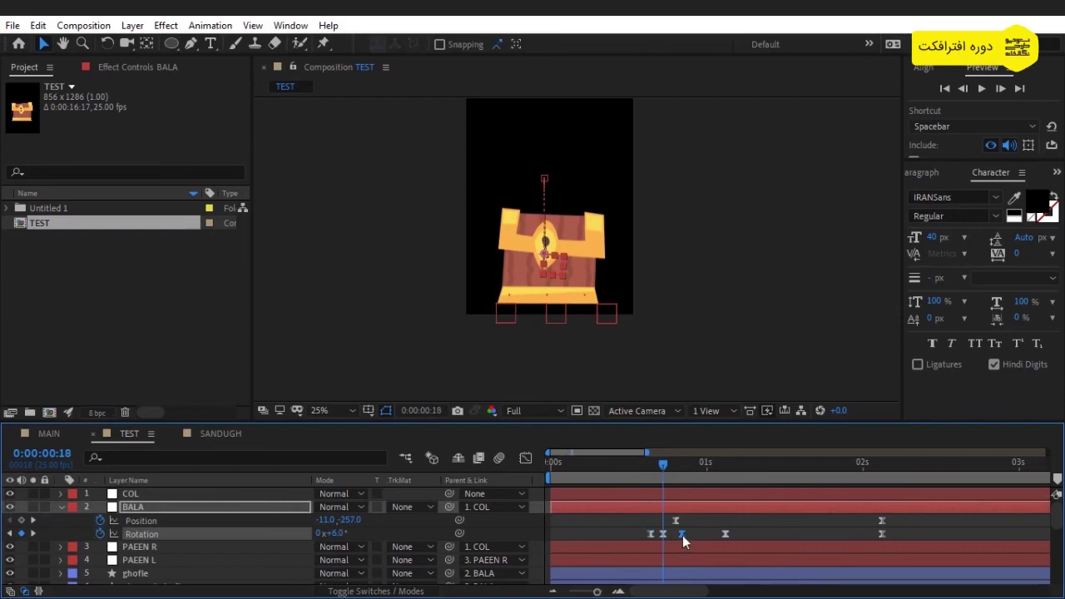
left_click_drag(726, 533, 701, 534)
left_click(634, 474)
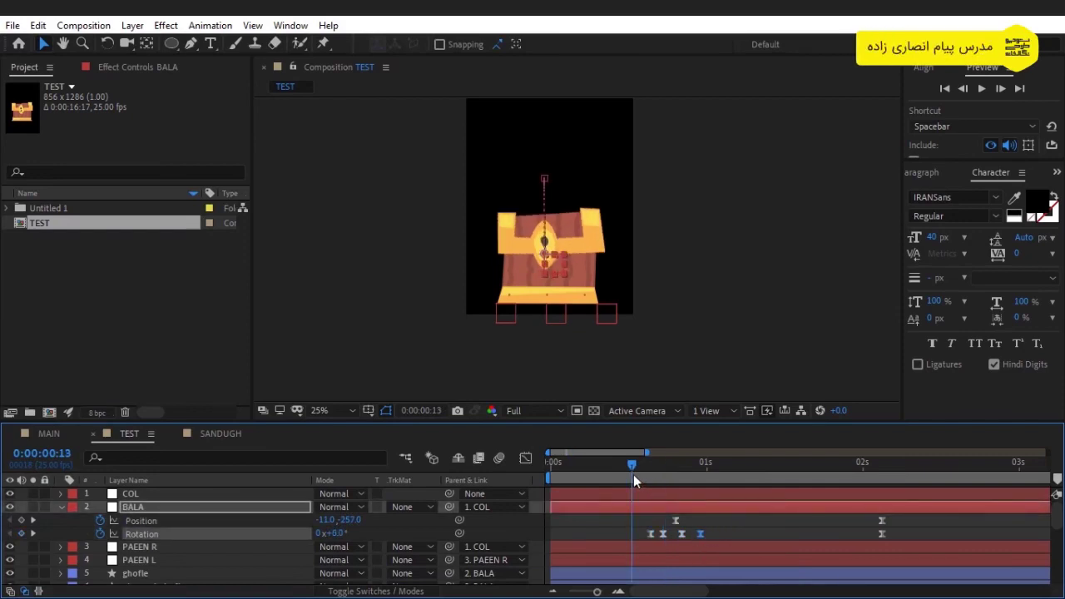
left_click(644, 466)
mouse_move(651, 533)
left_mouse_down()
mouse_move(613, 537)
mouse_move(650, 534)
left_mouse_up()
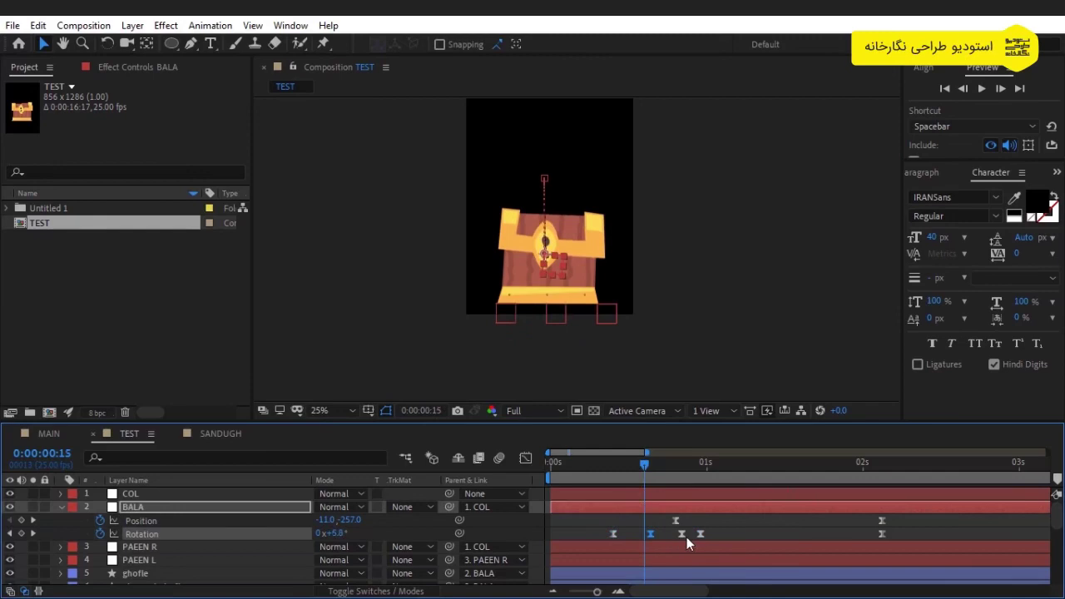
left_click(678, 538)
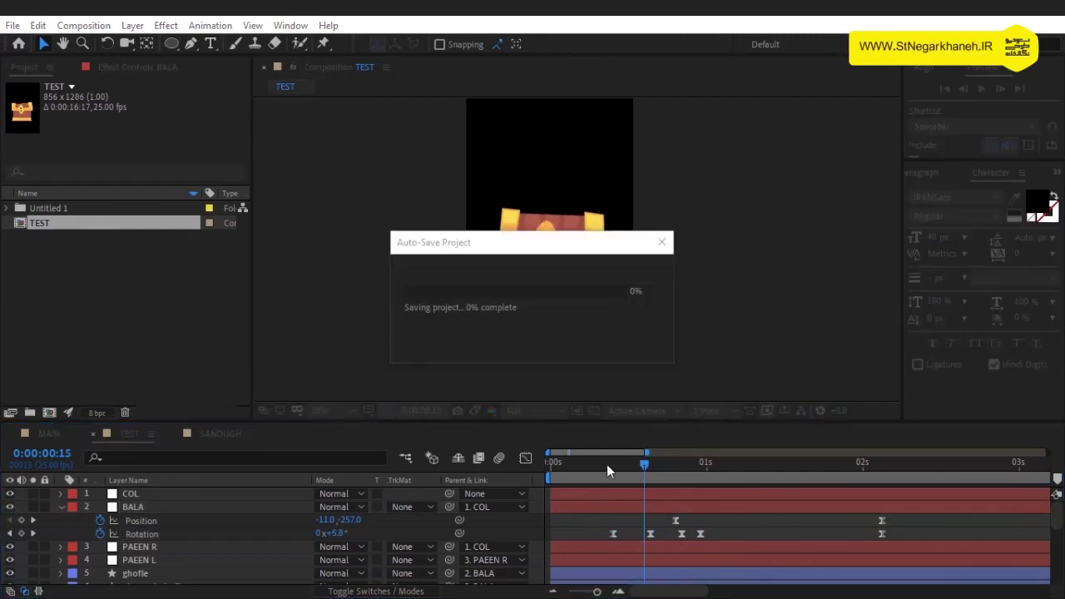
left_click(608, 464)
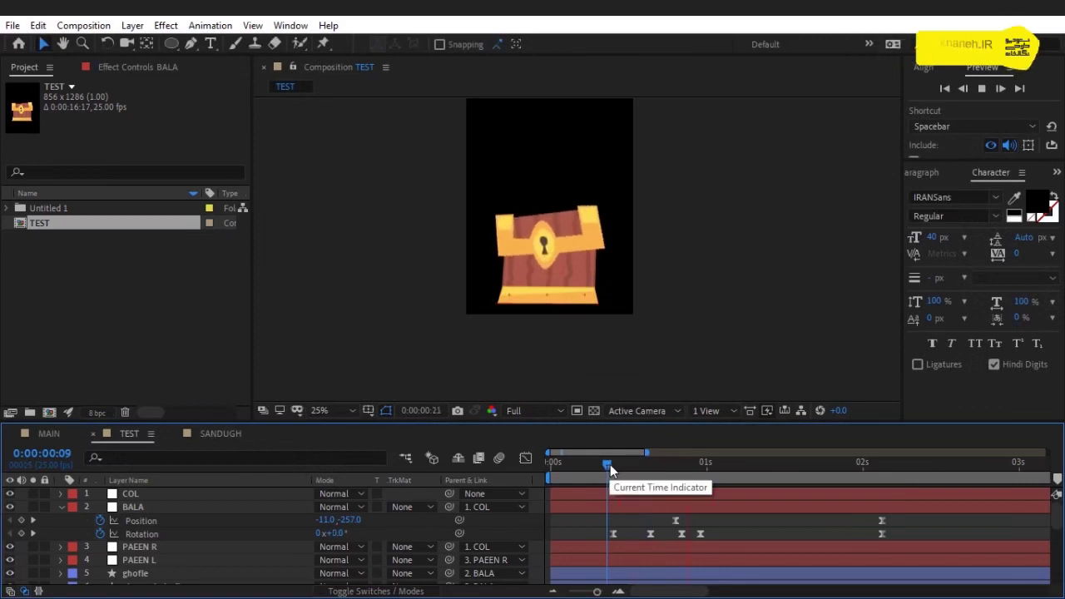
mouse_move(612, 464)
left_mouse_down()
mouse_move(764, 497)
mouse_move(711, 504)
left_mouse_up()
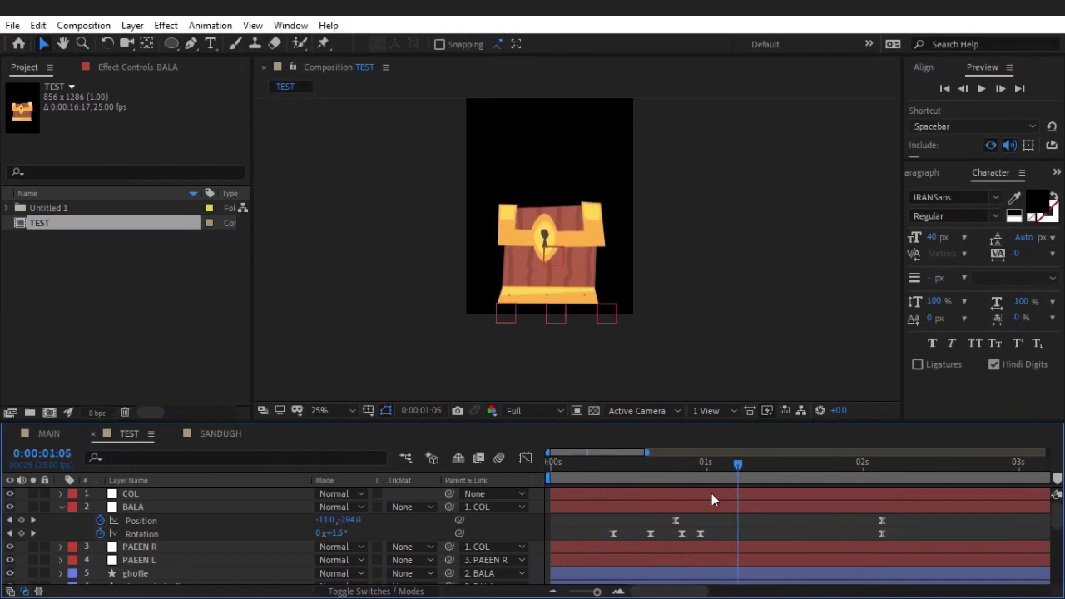
- Add a 9.0° Rotation keyframe, shift it just past 1 second, and preview the opening
left_click(337, 533)
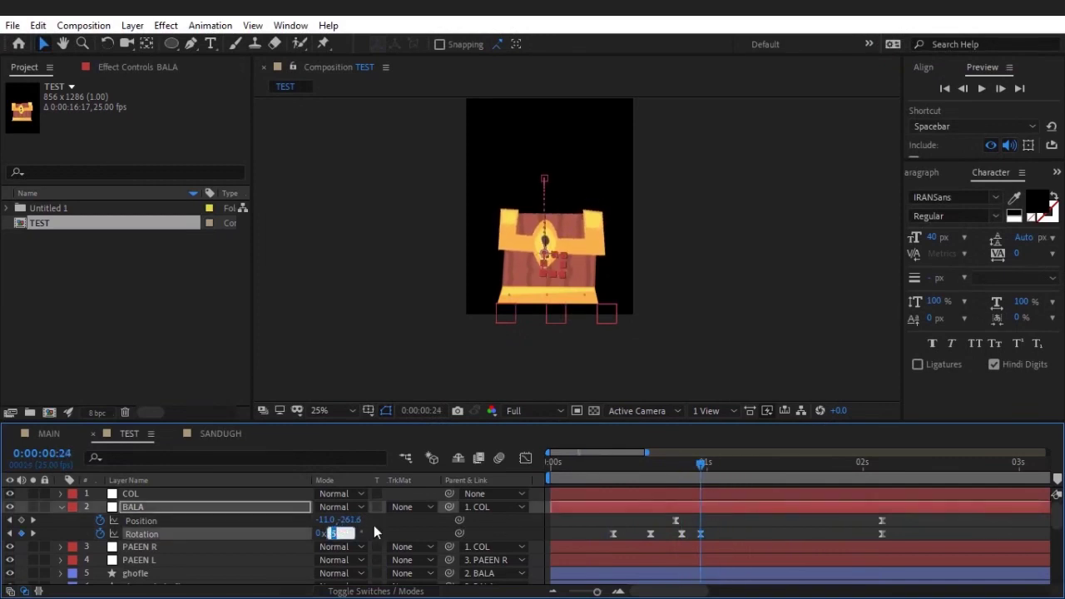
left_click(672, 463)
key("space")
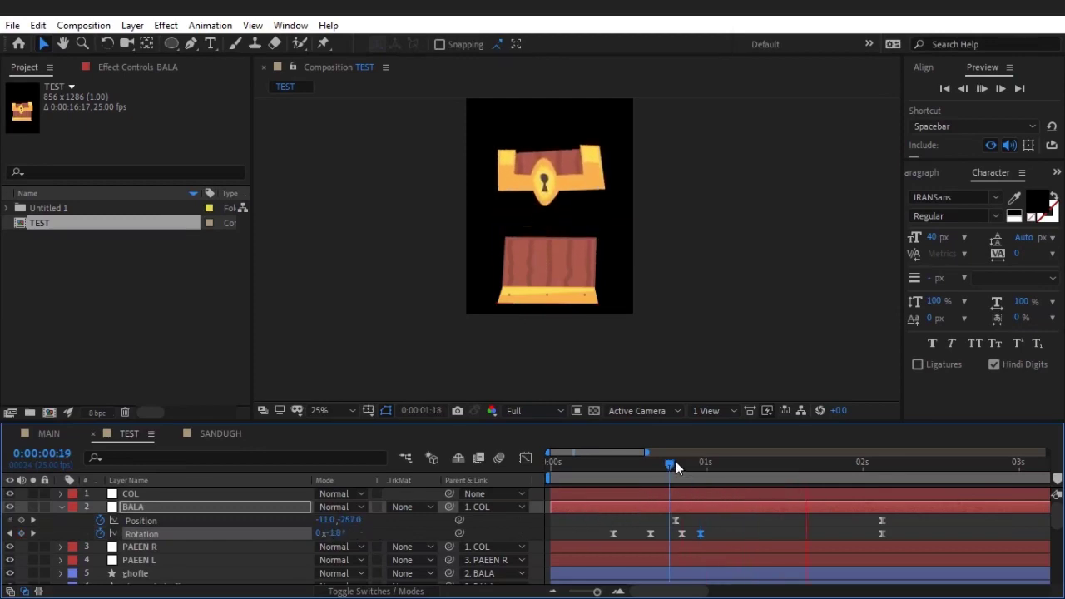
left_click(686, 464)
left_click_drag(697, 534, 726, 534)
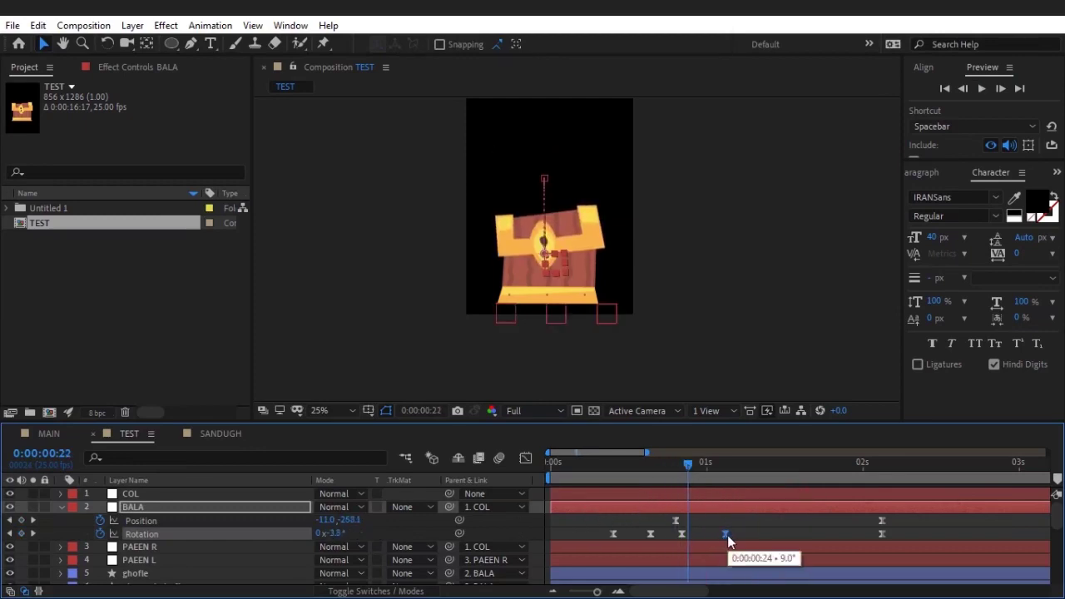
left_click(649, 463)
key("space")
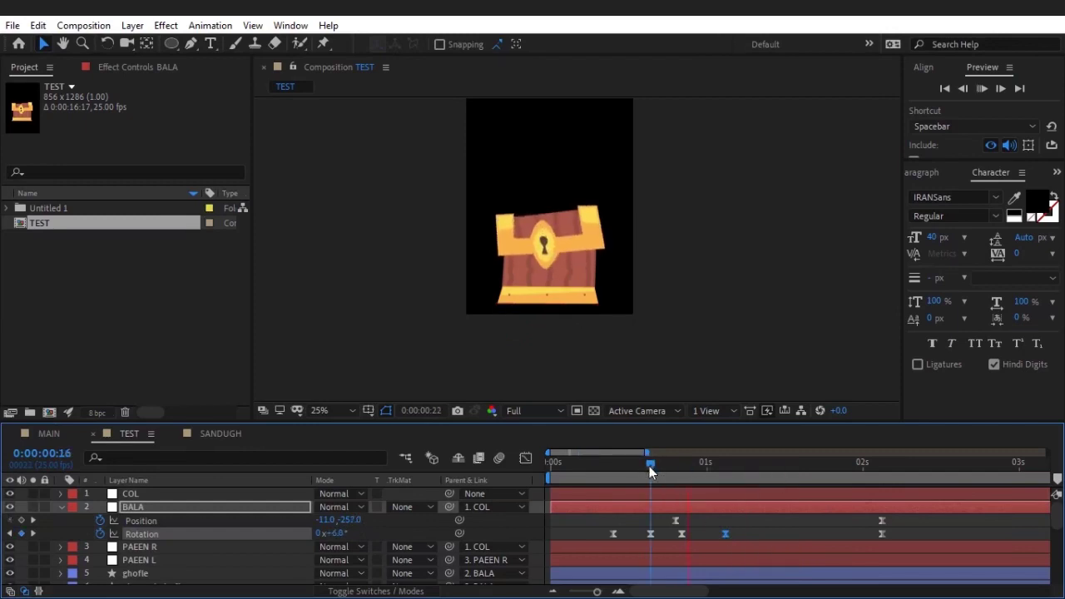
left_click_drag(649, 466, 915, 507)
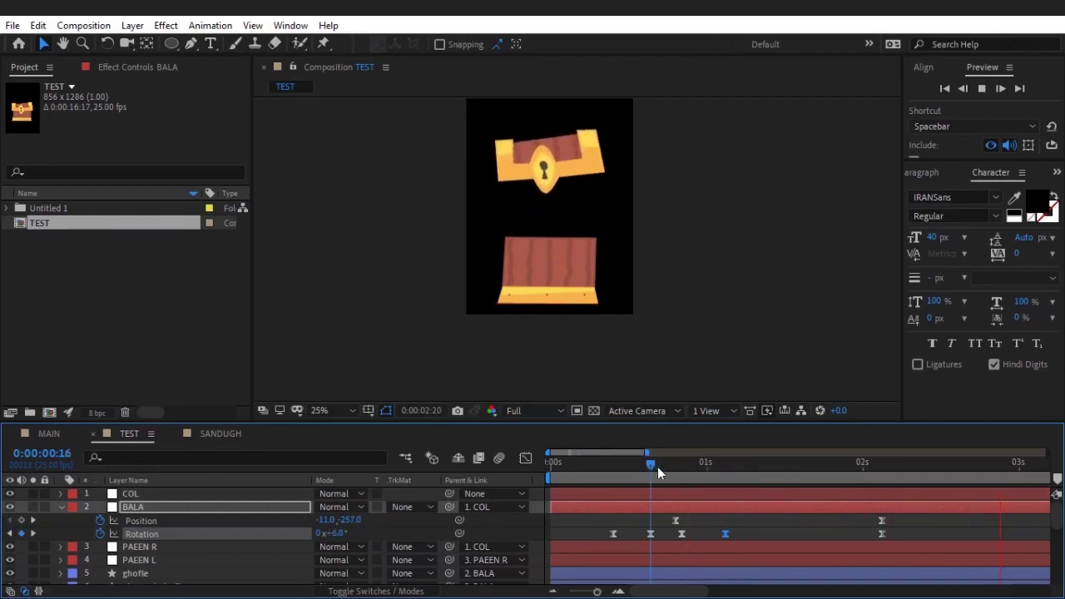
key("space")
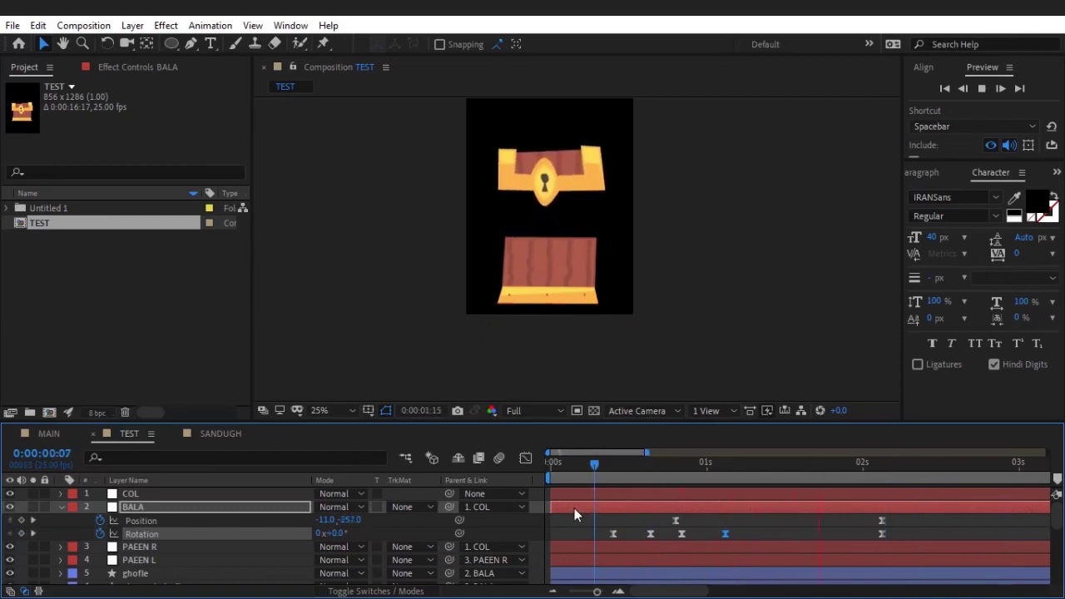
- Return to frame 9, deselect the keyframes, and twirl the BALA layer closed
left_click_drag(674, 465, 607, 465)
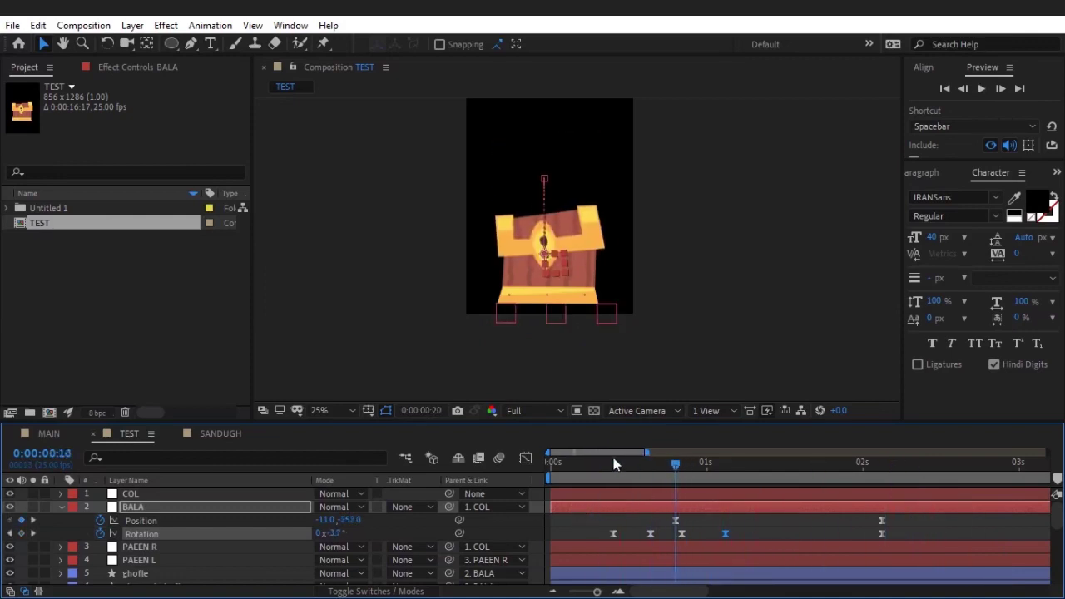
left_click(592, 539)
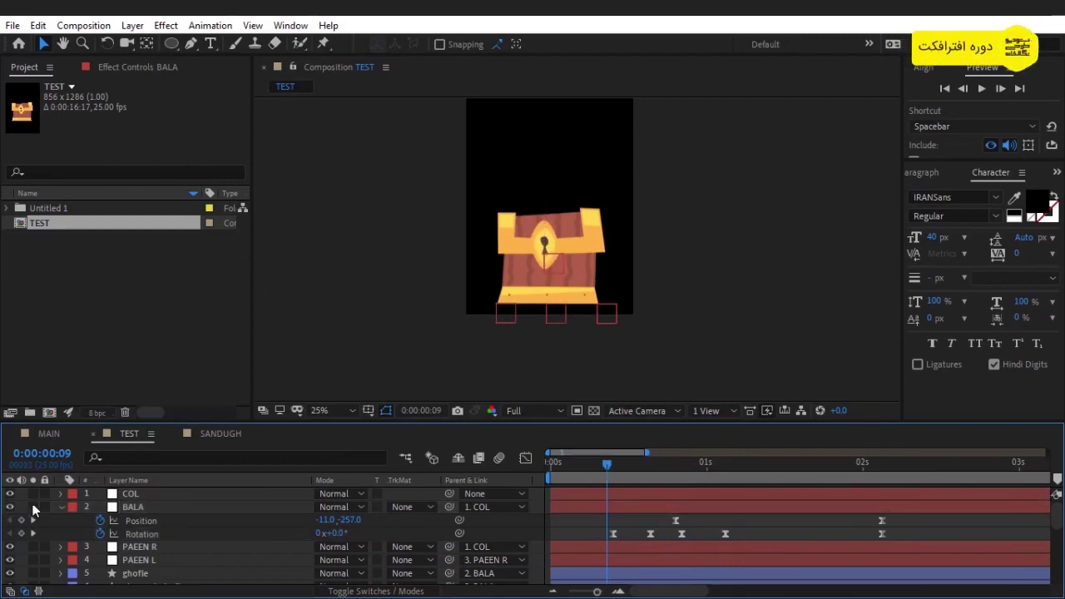
left_click(61, 505)
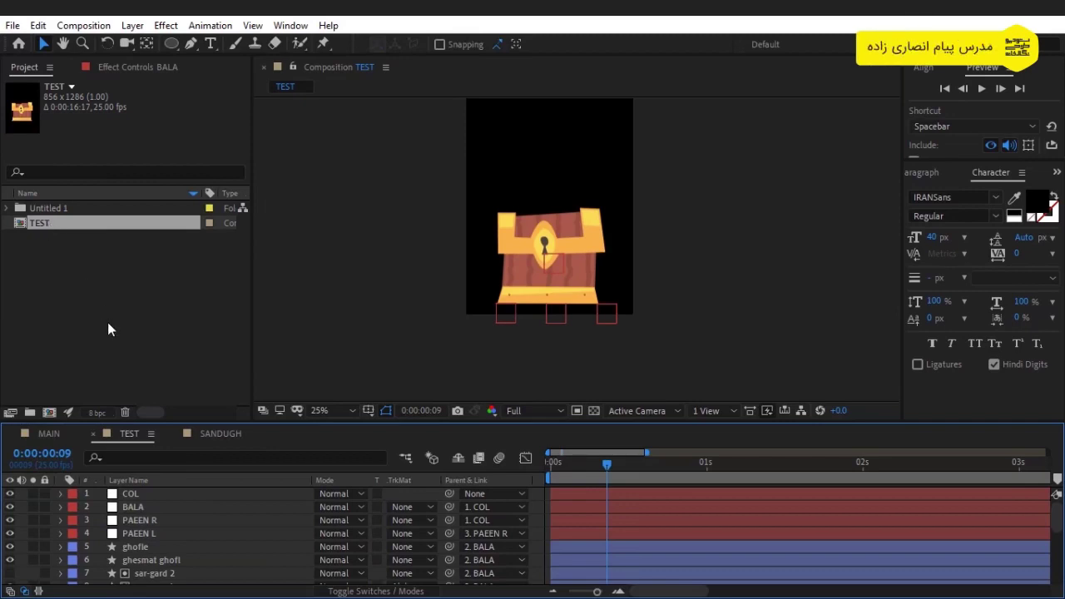
- Expand the Untitled 1 folder, switch to MAIN and select the right-hand chest
left_click(77, 224)
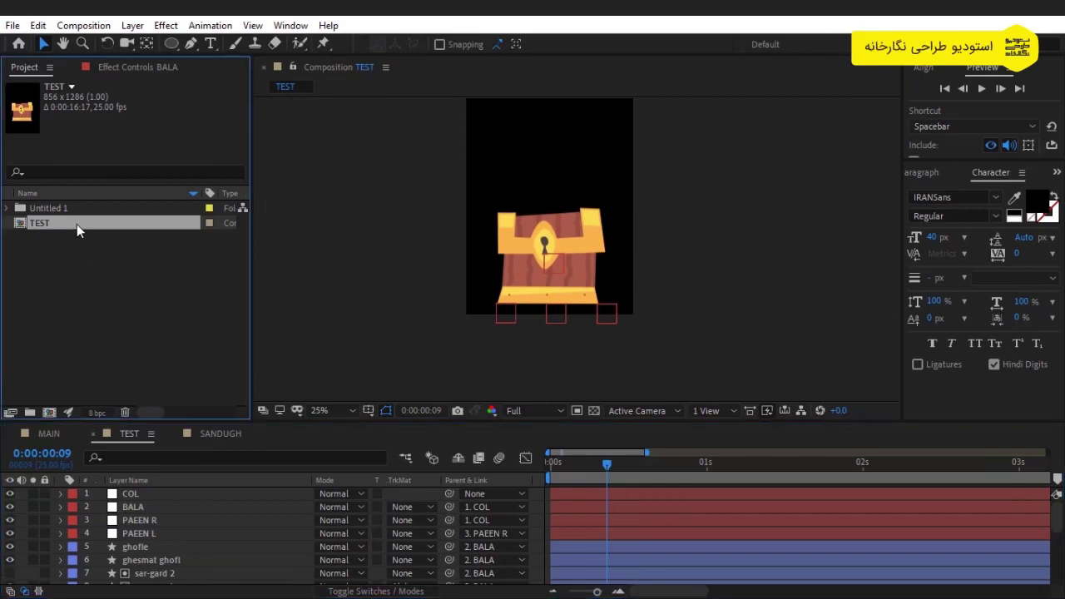
left_click(8, 209)
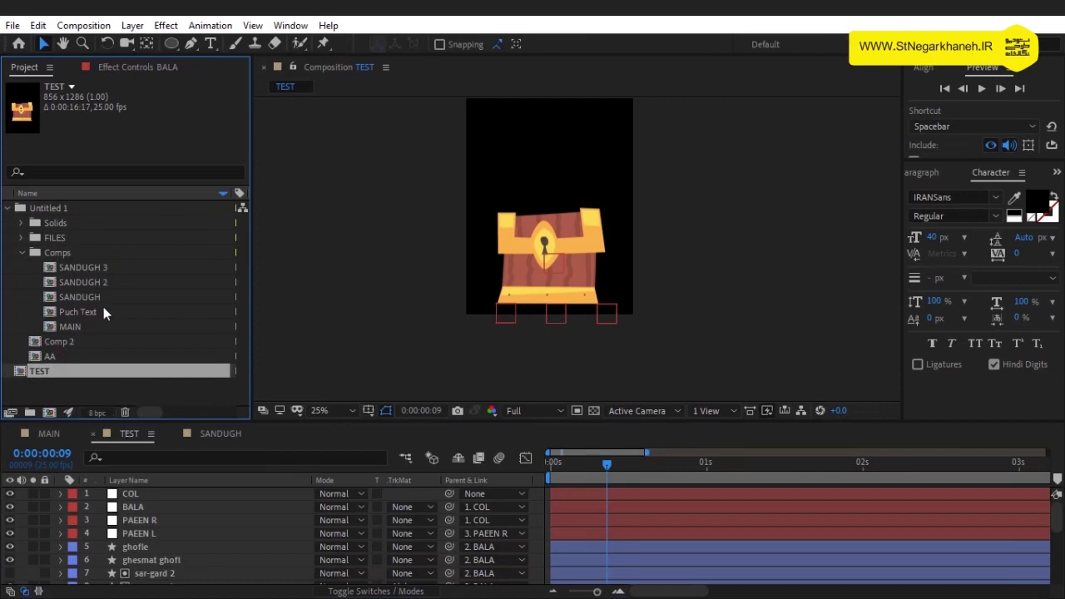
left_click(48, 434)
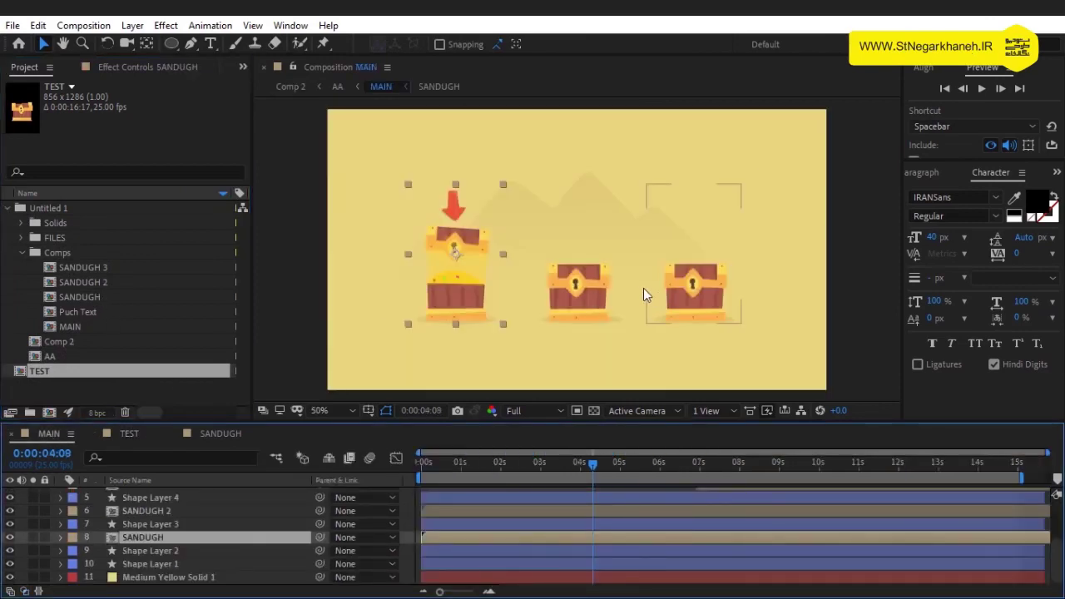
left_click(705, 305)
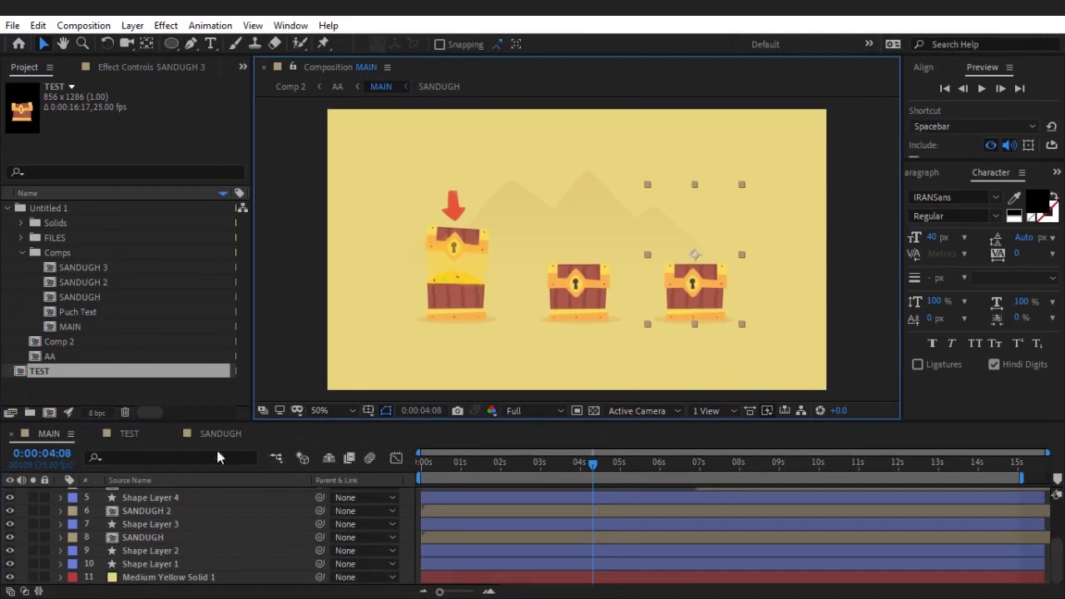
- Open the SANDUGH and SANDUGH 2 comps and rewind the timeline to the start
double_click(68, 298)
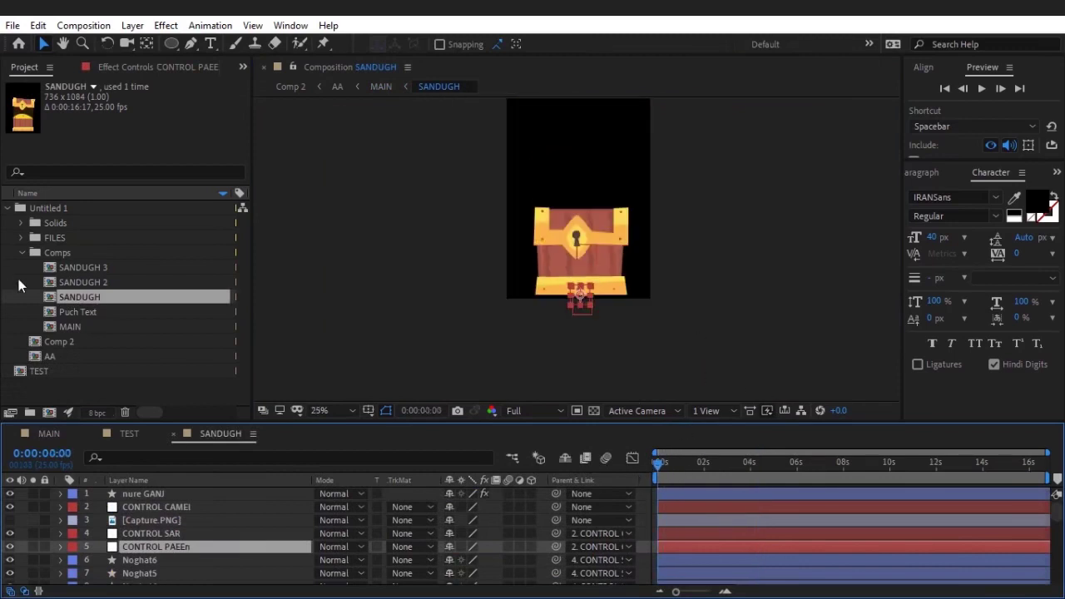
double_click(50, 283)
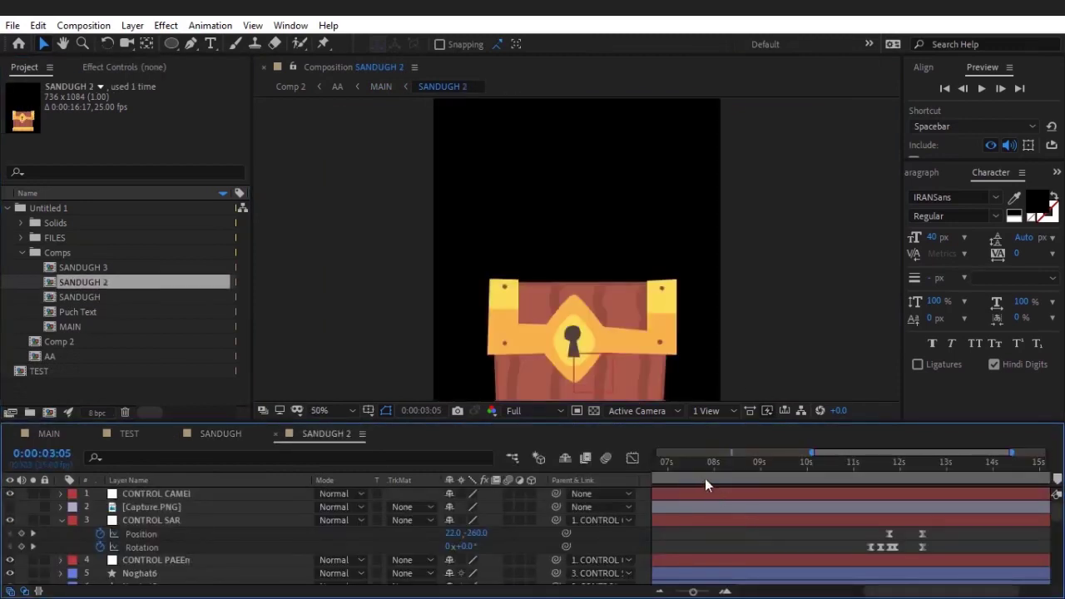
key("Home")
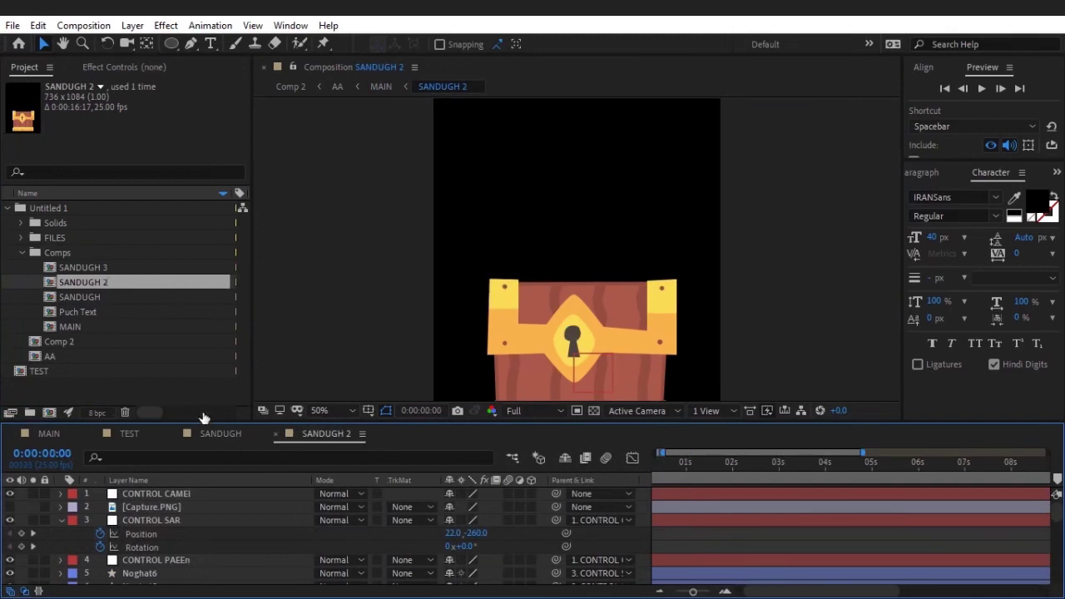
left_click(210, 431)
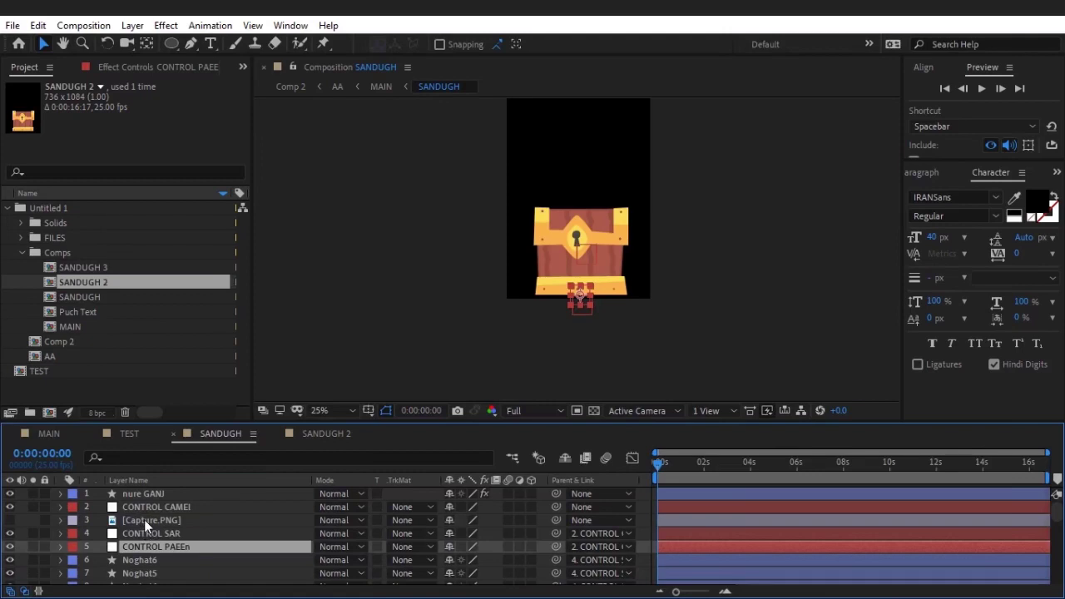
- Collapse Untitled 1 and duplicate the TEST comp twice as TEST 2 and TEST 3
left_click(50, 433)
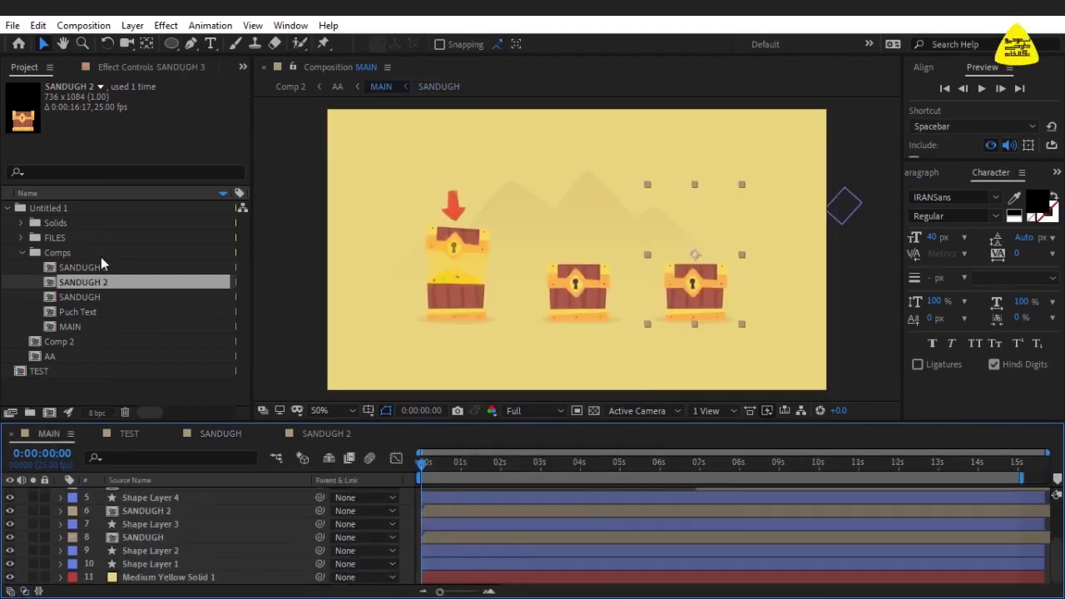
left_click(8, 207)
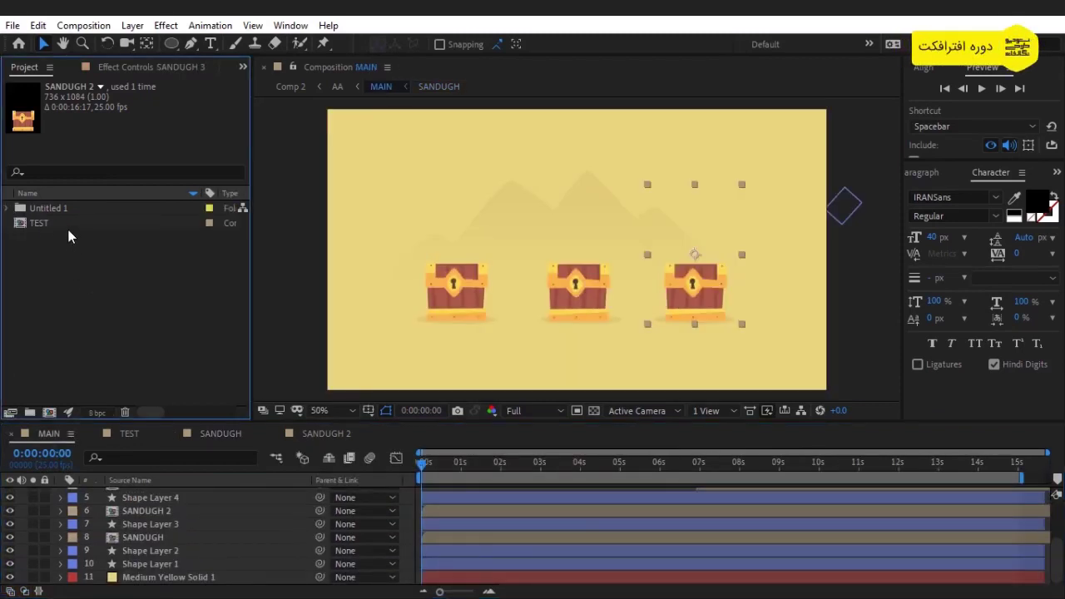
left_click(67, 223)
key("ctrl+d")
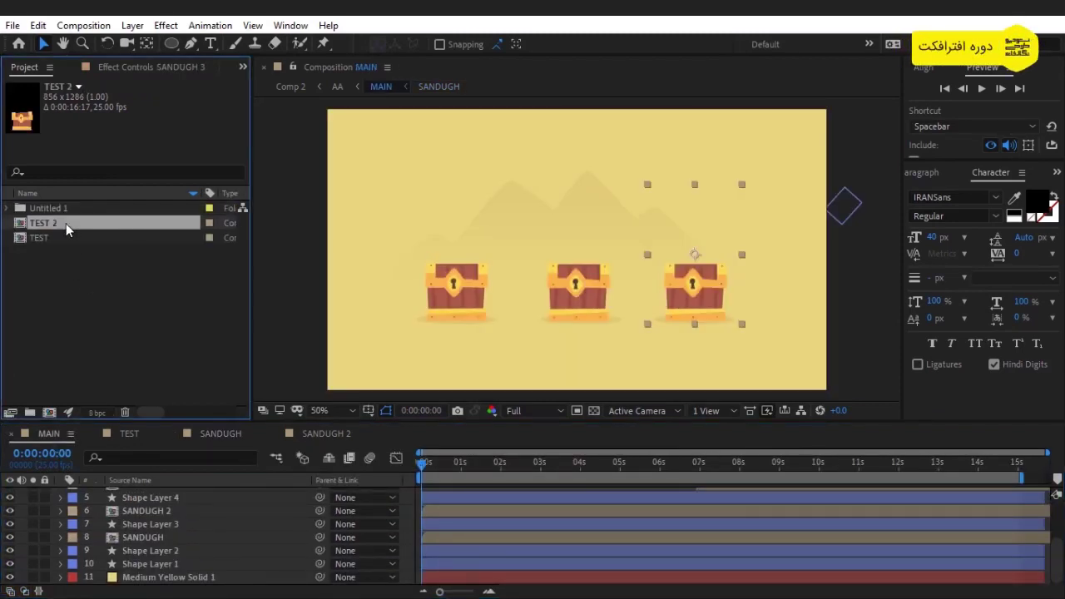
key("ctrl+d")
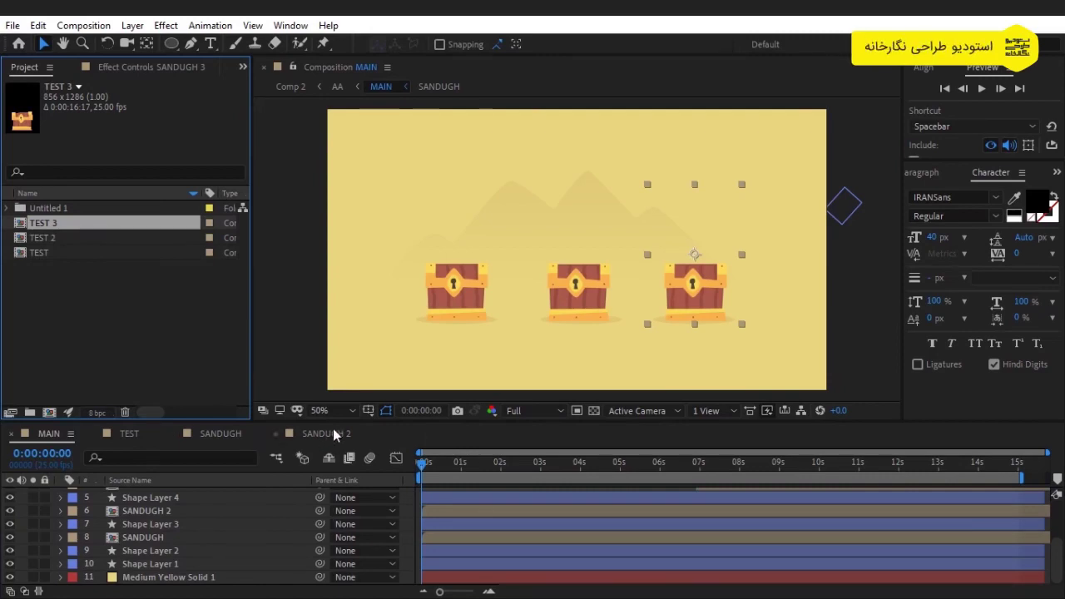
- Scrub MAIN to about 9 seconds, then rewind SANDUGH 2 to 0:00:00:00
left_click(553, 466)
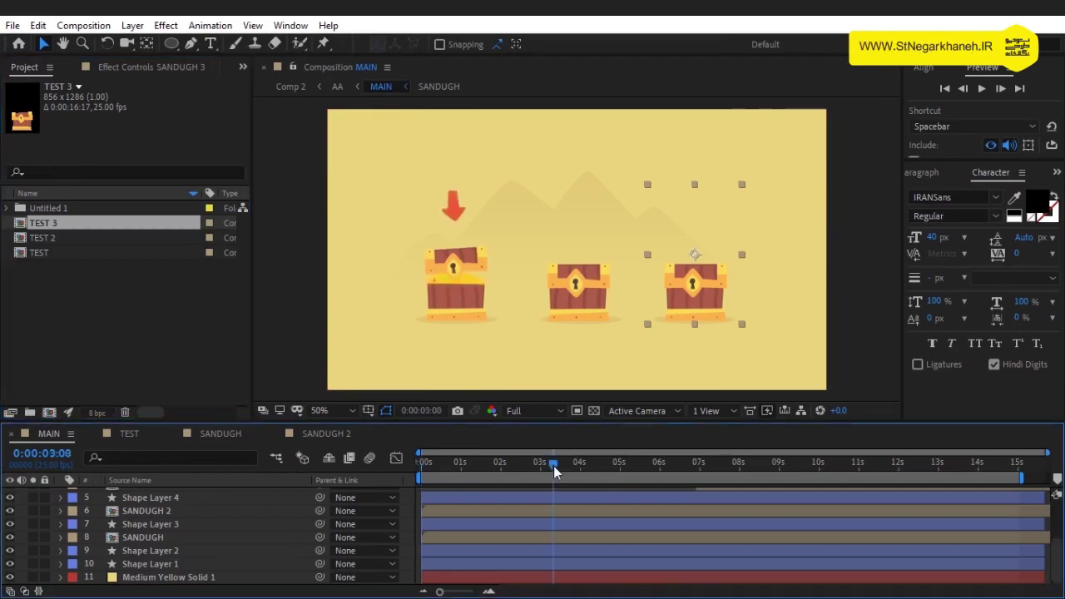
left_click(609, 466)
left_click_drag(696, 472, 790, 465)
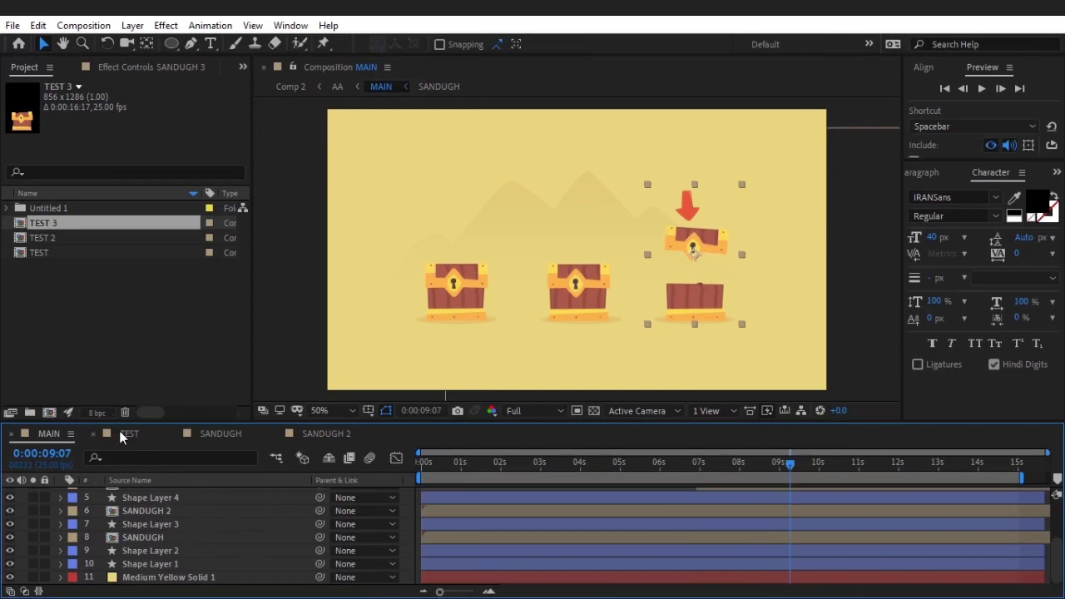
left_click(319, 436)
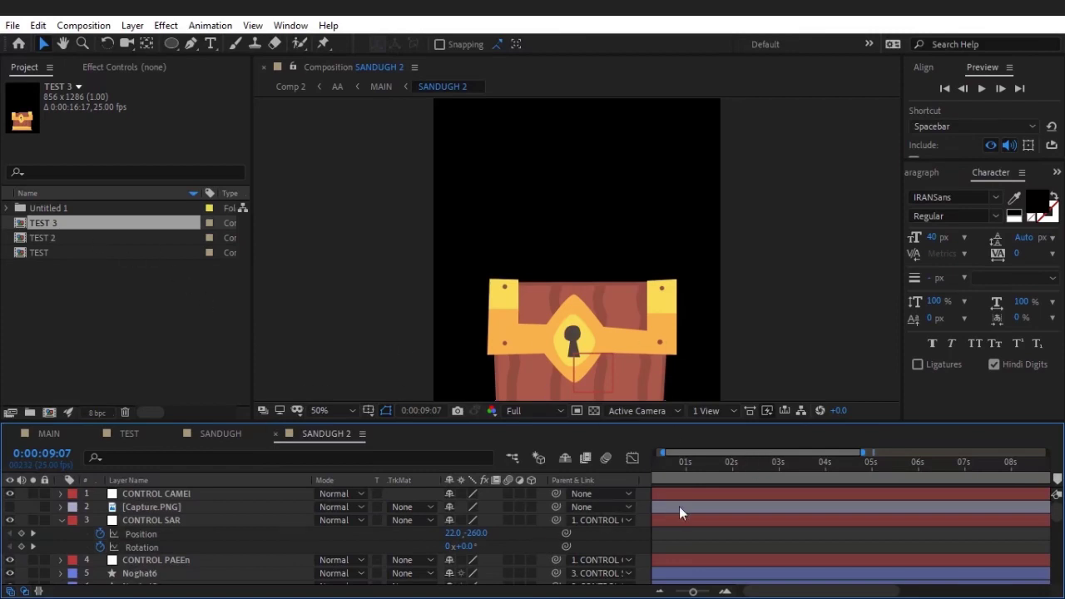
left_click_drag(687, 469, 596, 467)
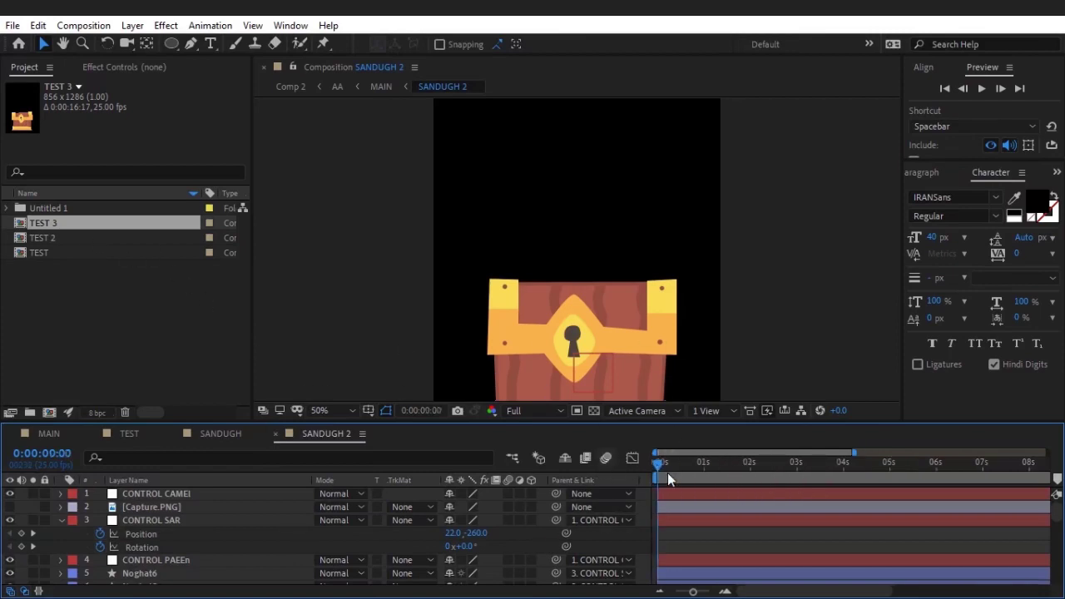
- Close the SANDUGH 2 and SANDUGH tabs and scrub TEST to 0:00:01:18
left_click(274, 433)
left_click(173, 434)
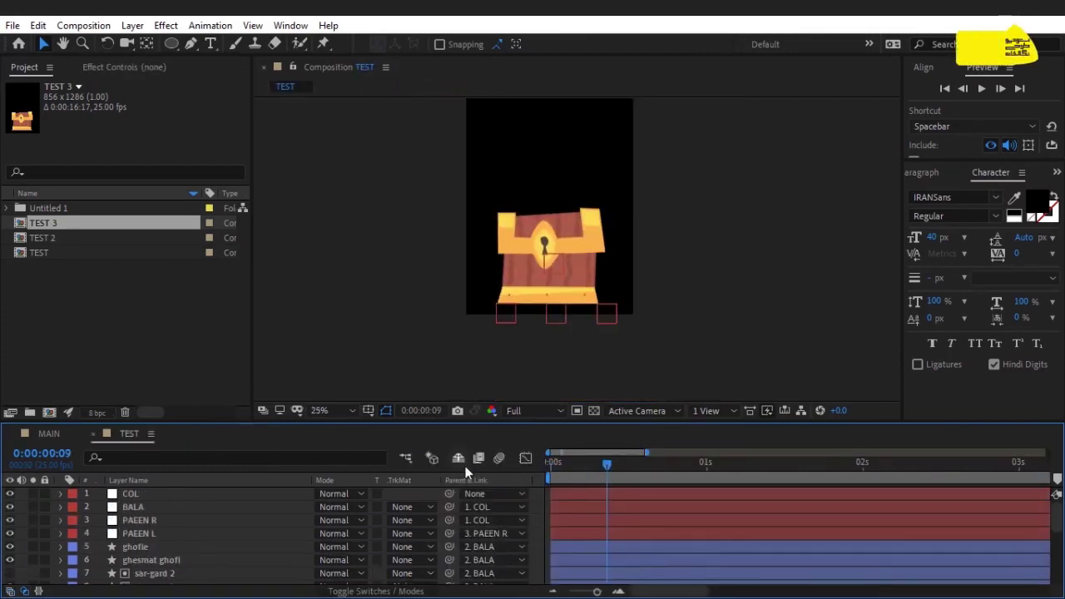
left_click_drag(620, 465, 819, 440)
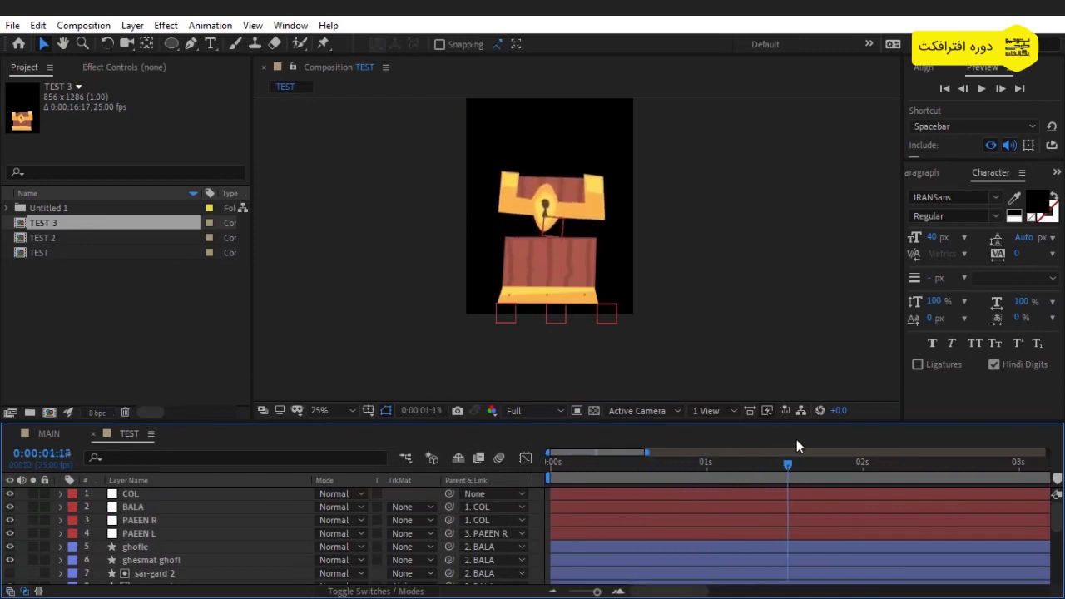
- Deselect TEST 3, pick the Type tool and zoom the viewer to 50%
left_click(186, 342)
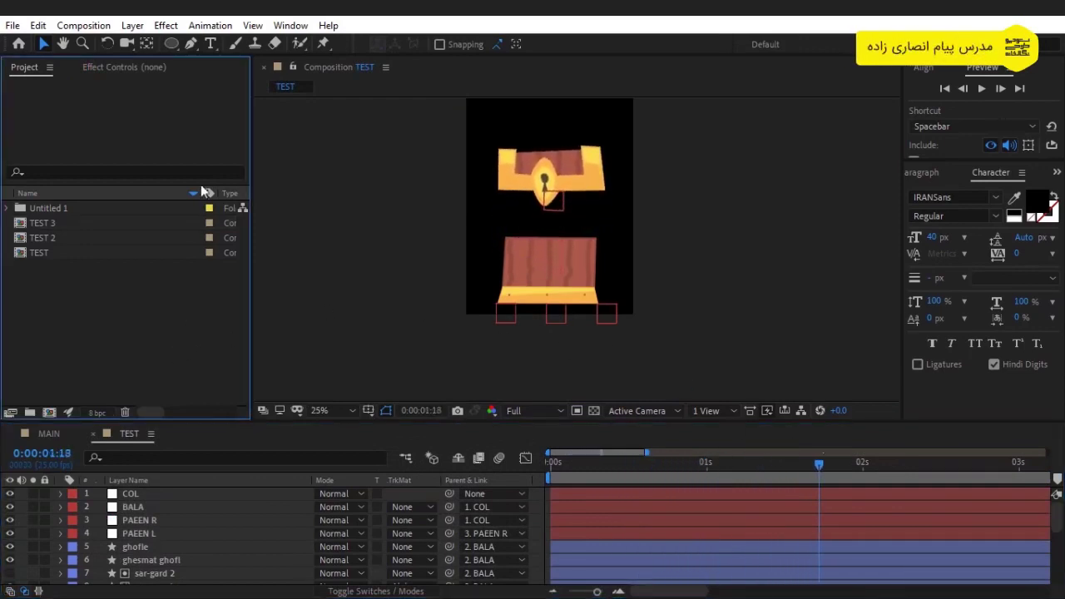
left_click(210, 43)
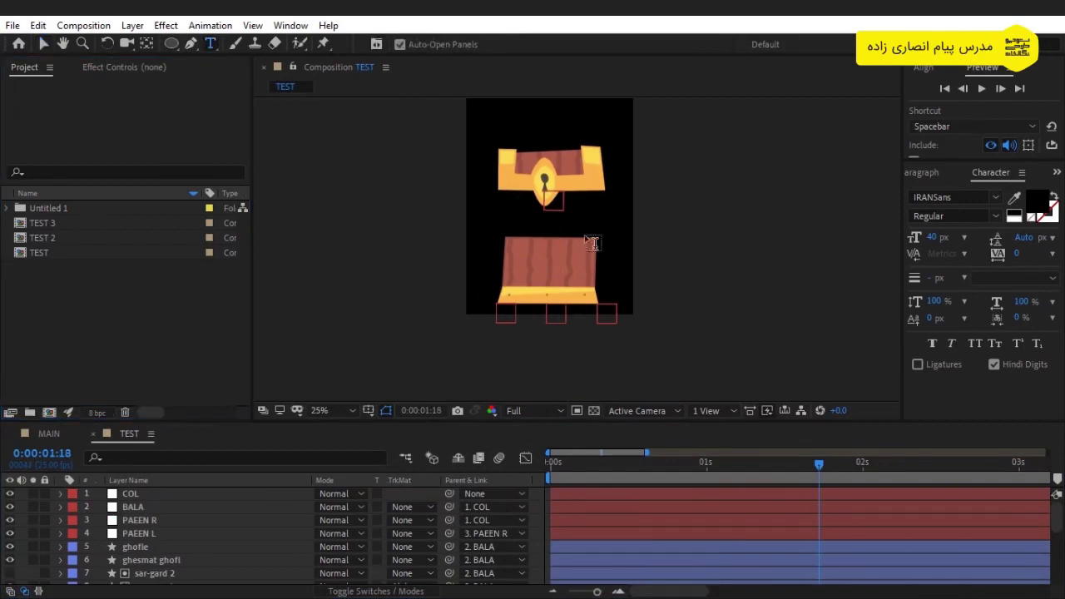
scroll(561, 235, "up", 1)
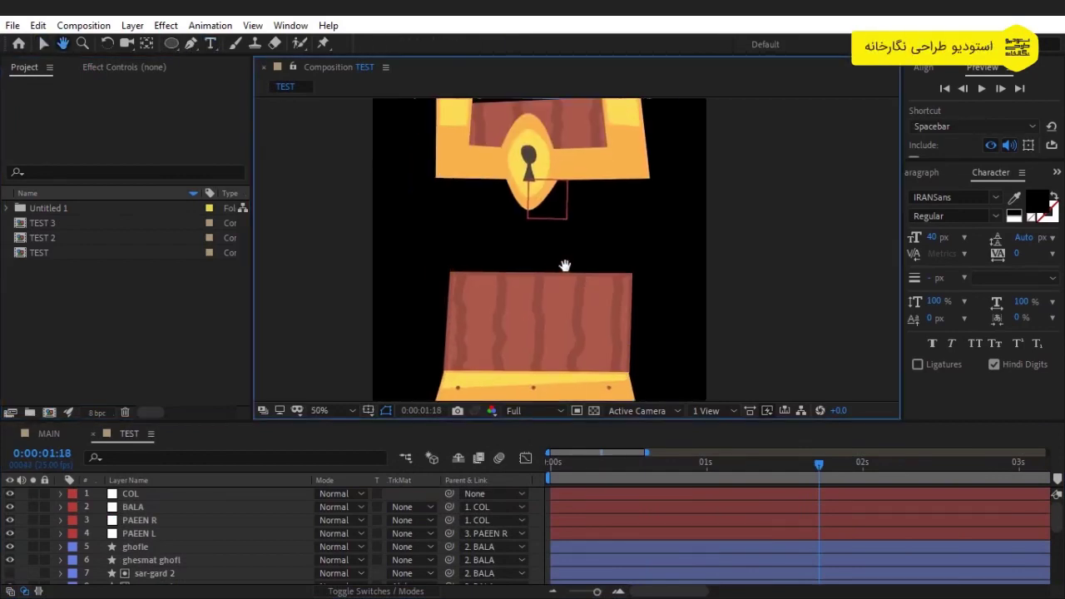
- Add a 'sadadsad' text layer between lid and base, coloured white (FFFFFF)
left_click(550, 244)
type("sa")
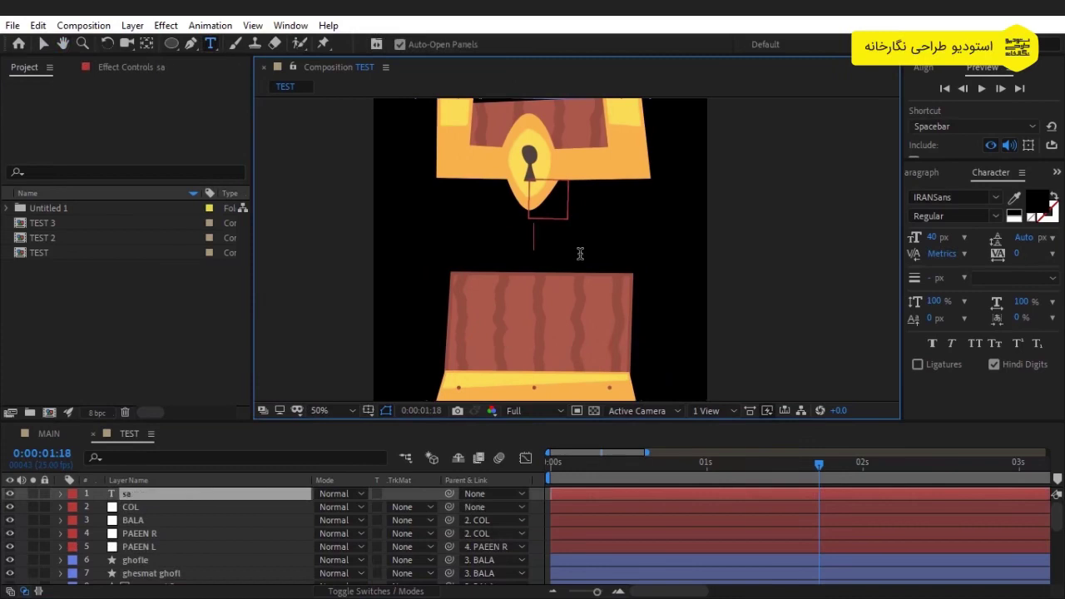
type("dadsad")
key("ctrl+a")
left_click(1046, 207)
left_click(1039, 204)
type("ffffff")
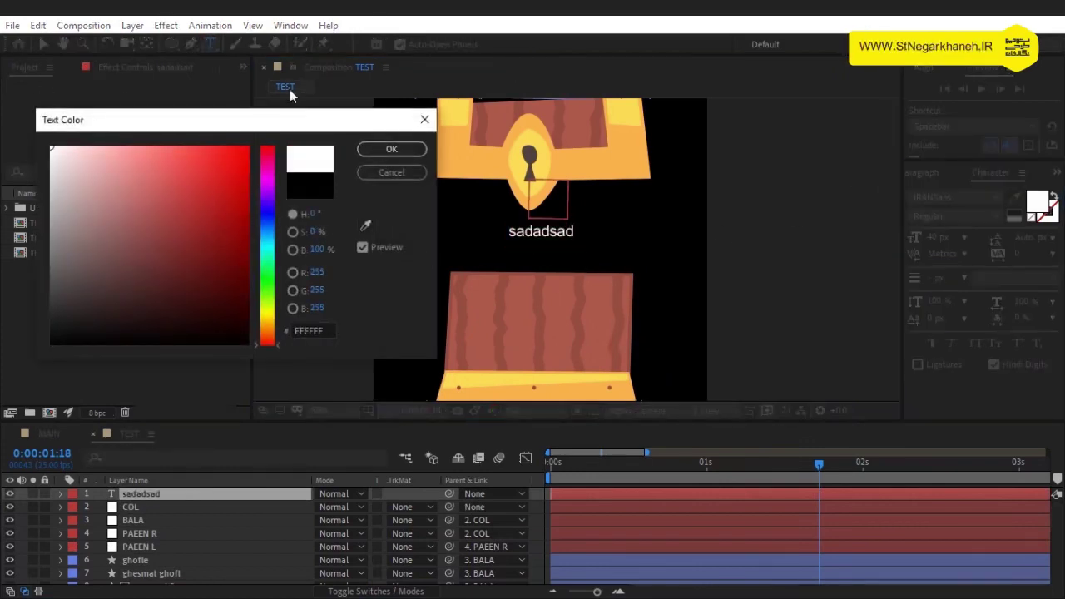
left_click(416, 155)
- Set the text's font to Lalezar
left_click(945, 195)
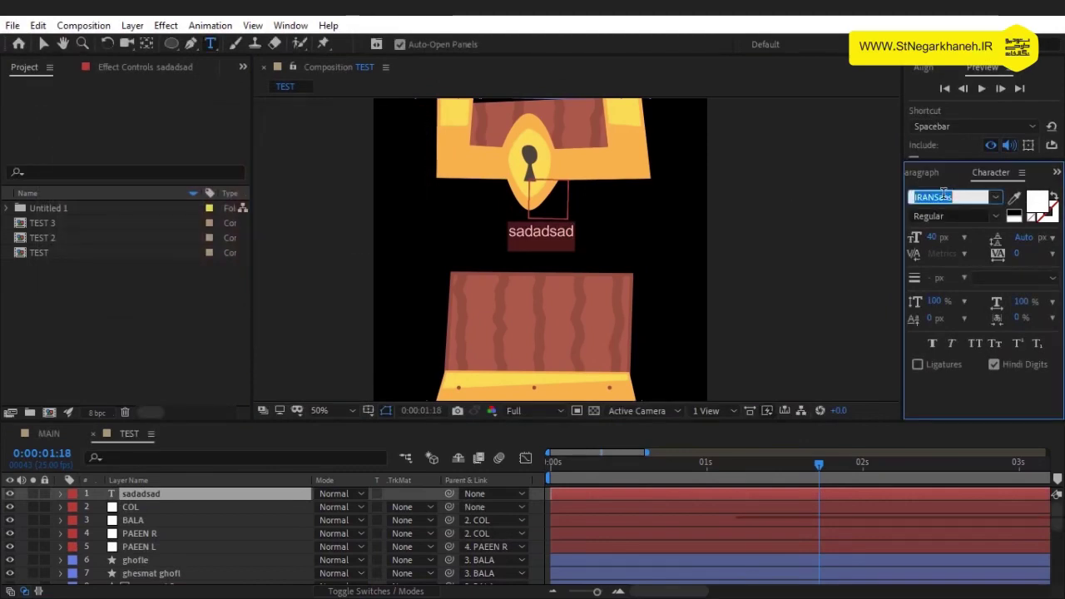
type("s")
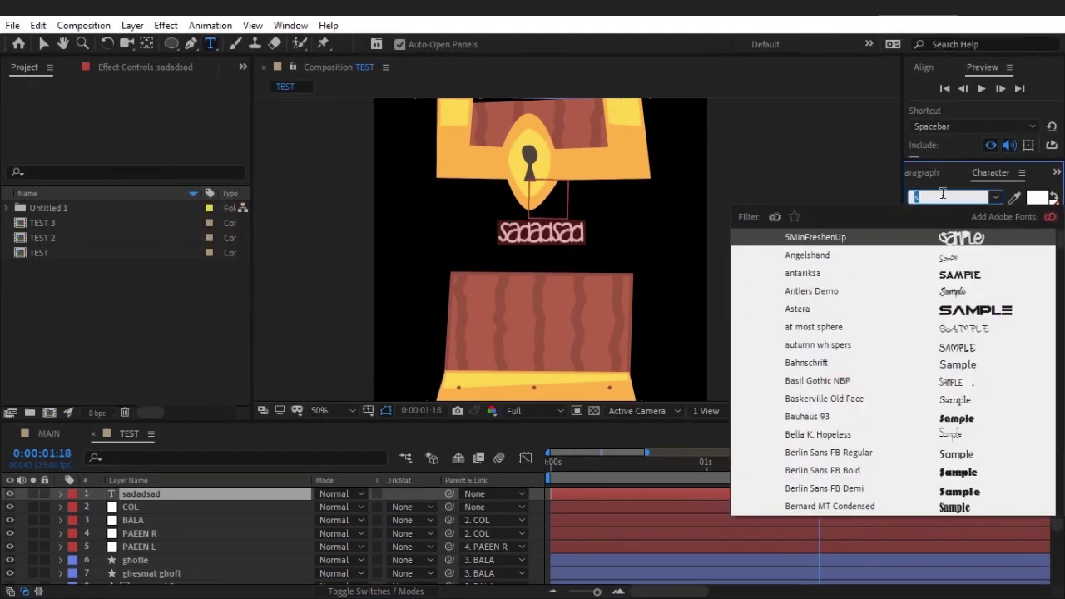
key("BackSpace")
type("lal")
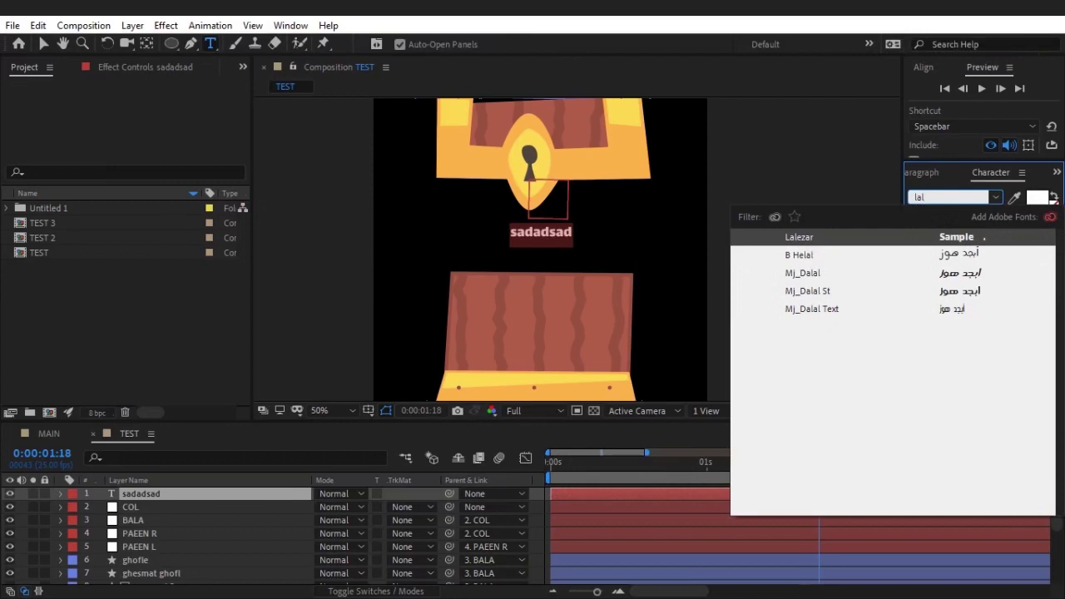
key("Return")
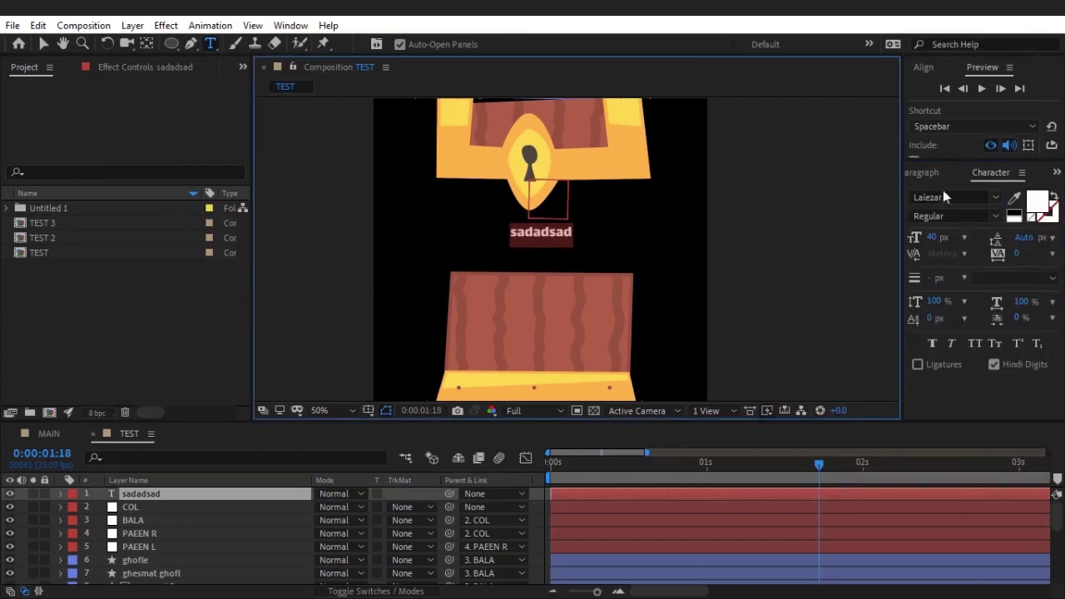
- Replace the text with the Persian word هیچ and enlarge it to 209 px
left_click(526, 236)
double_click(526, 236)
type("هیچ")
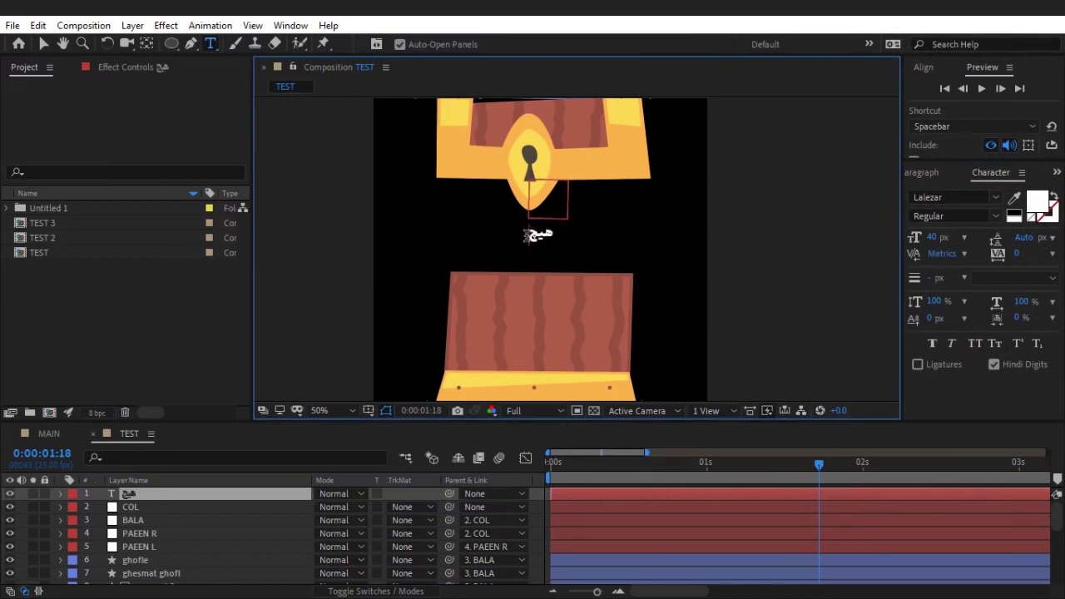
double_click(533, 241)
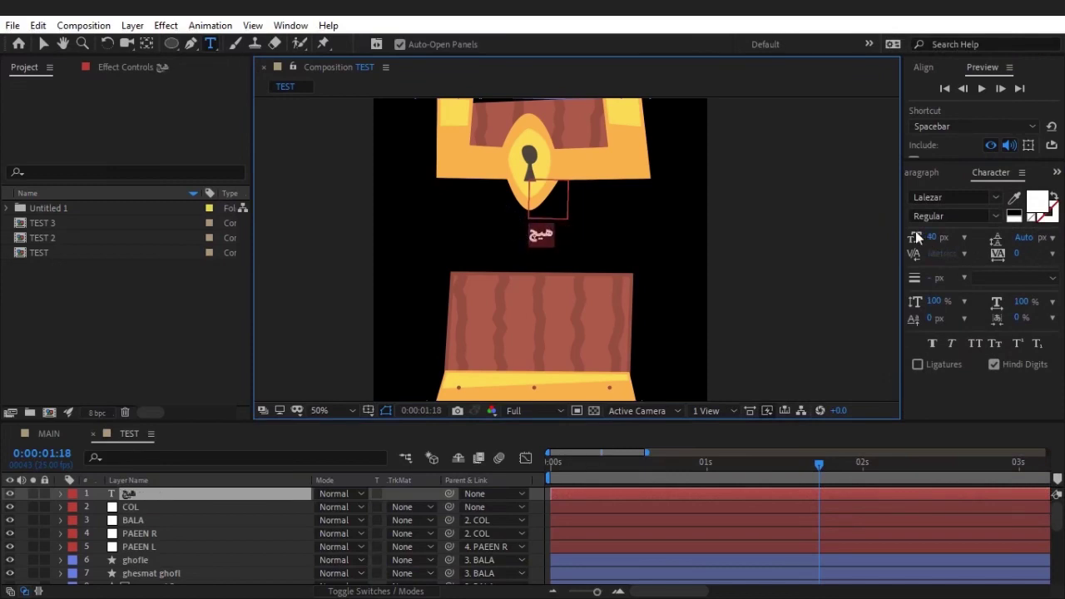
left_click_drag(933, 237, 1015, 233)
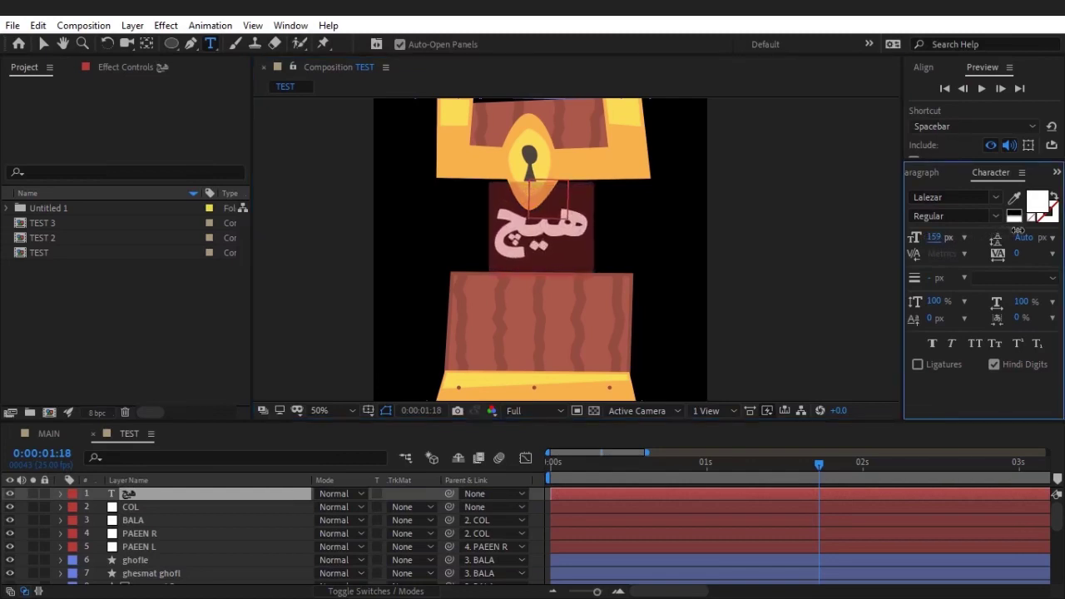
left_click_drag(827, 464, 888, 465)
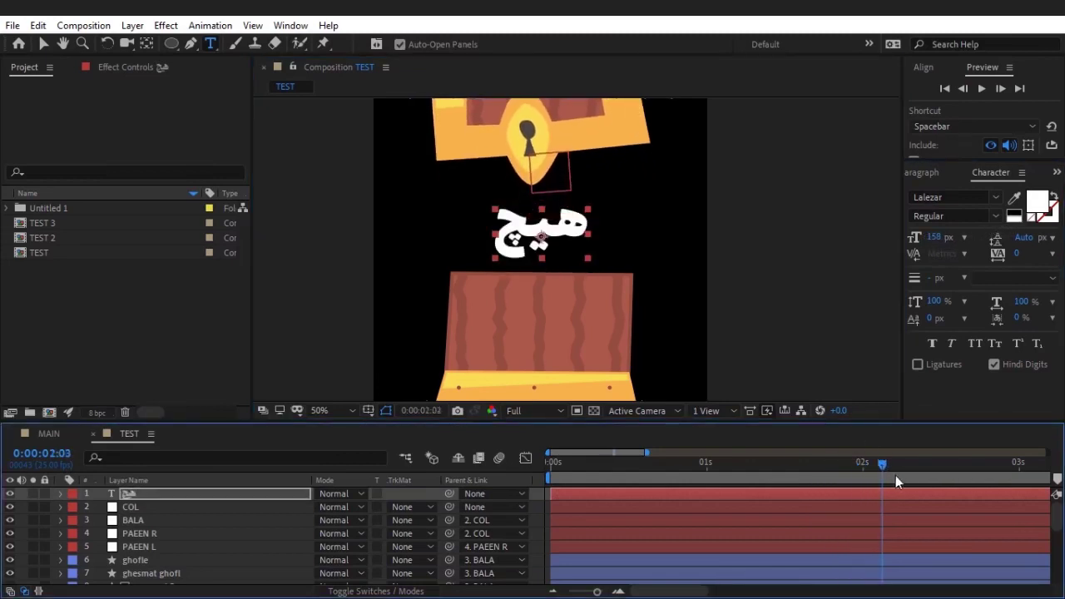
left_click_drag(933, 237, 973, 237)
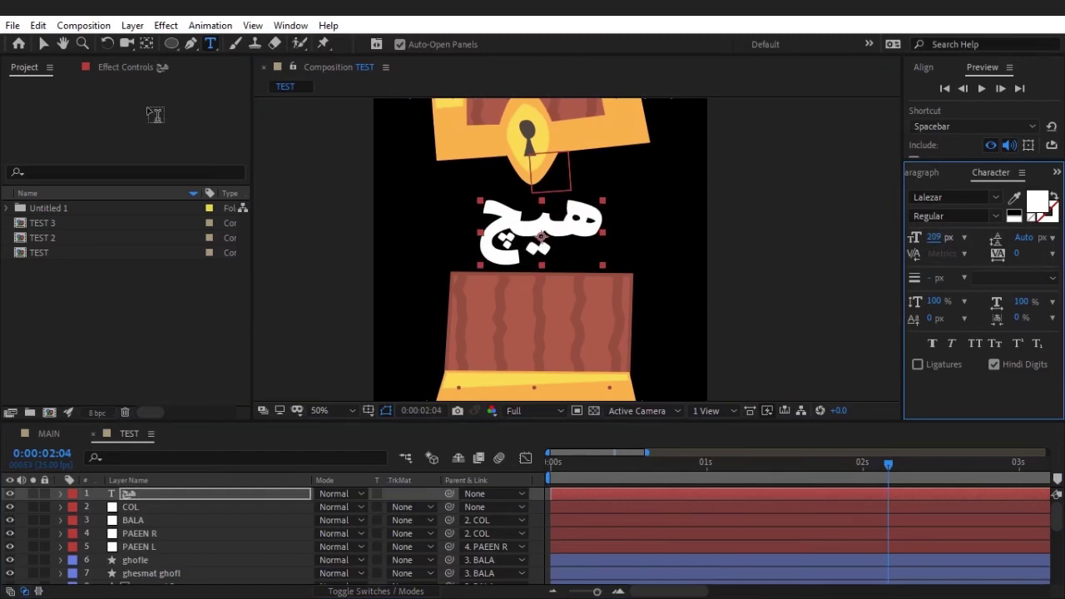
- Move the هیچ text up just above the chest lid and zoom out
left_click(44, 44)
left_click_drag(538, 230, 541, 215)
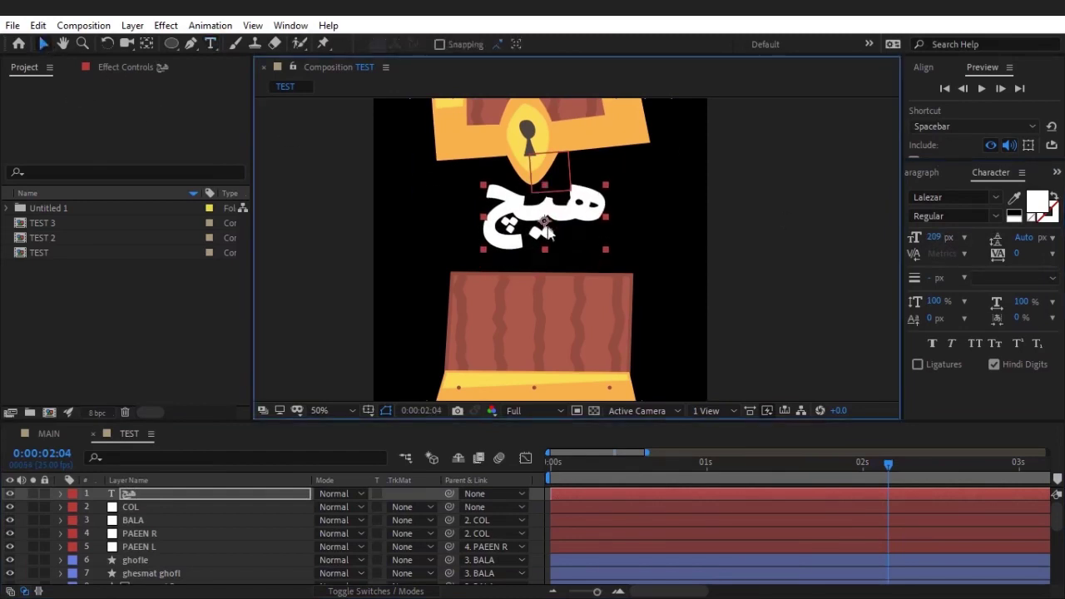
key("comma")
- Return to the start, zoom back in and preview the chest-opening animation
left_click_drag(615, 463, 527, 474)
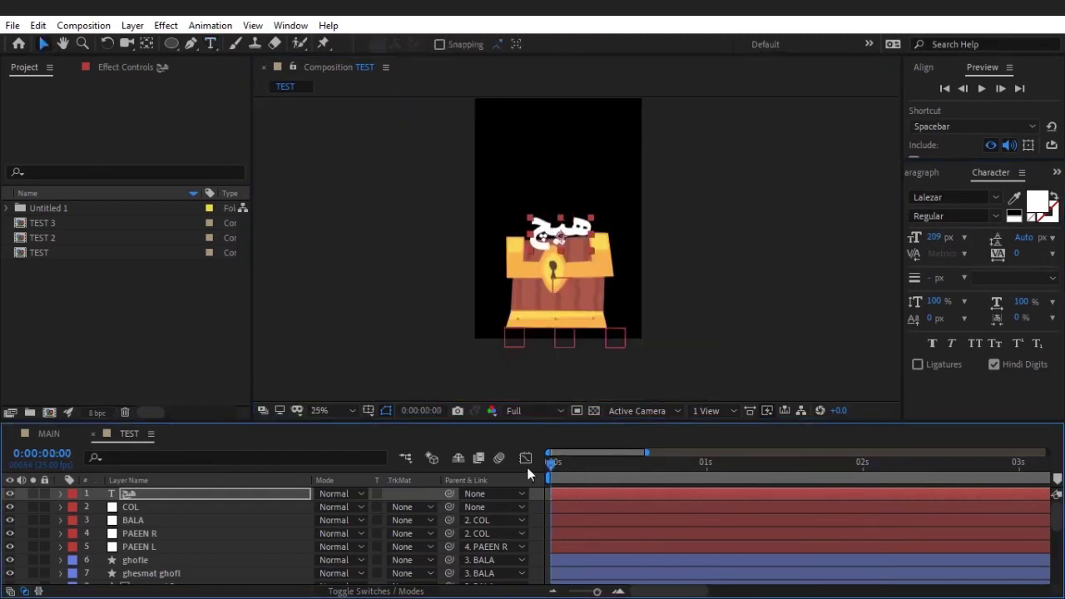
key("period")
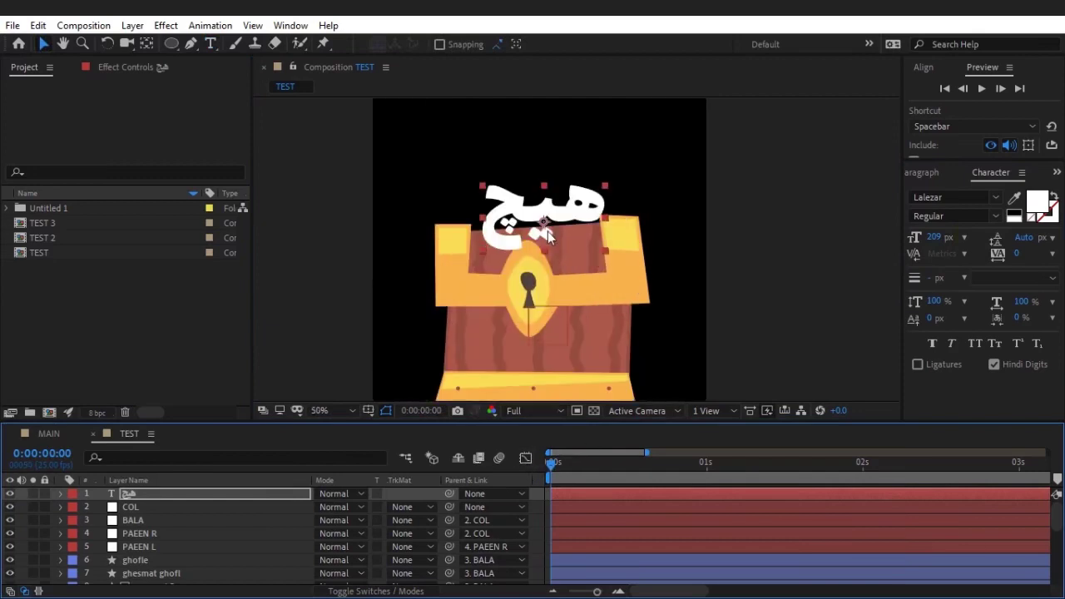
key("space")
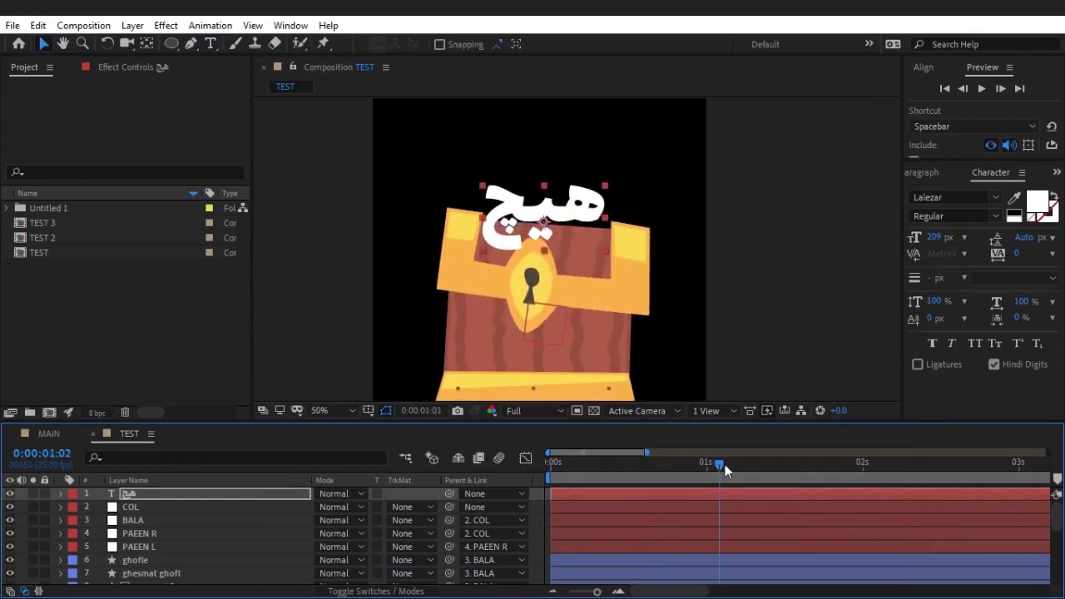
- Solo the هیچ text layer and bring up the Effects & Presets panel
left_click(33, 493)
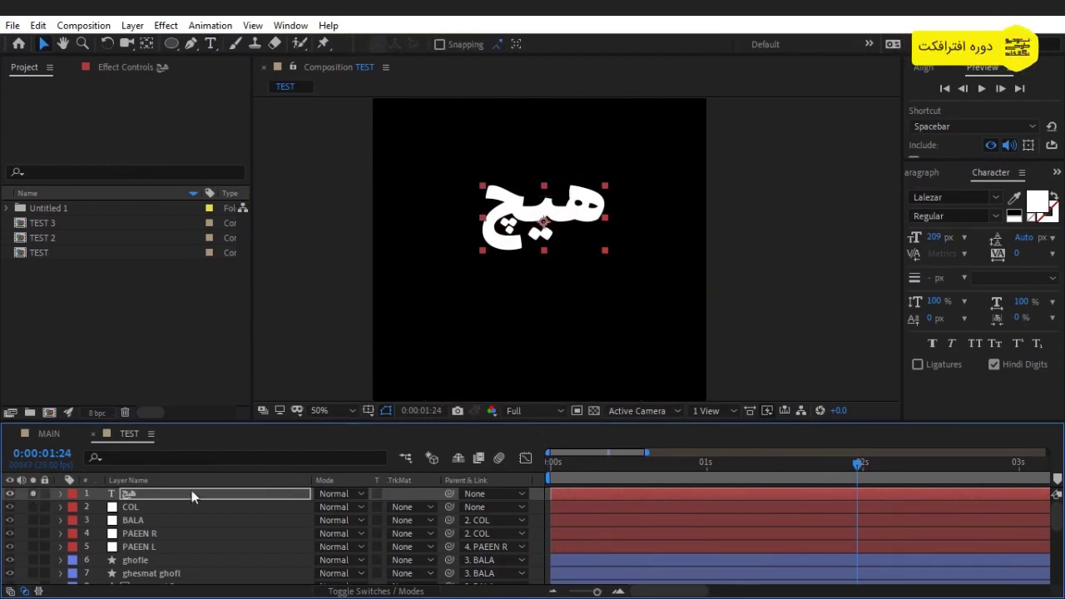
left_click(917, 172)
left_click(916, 171)
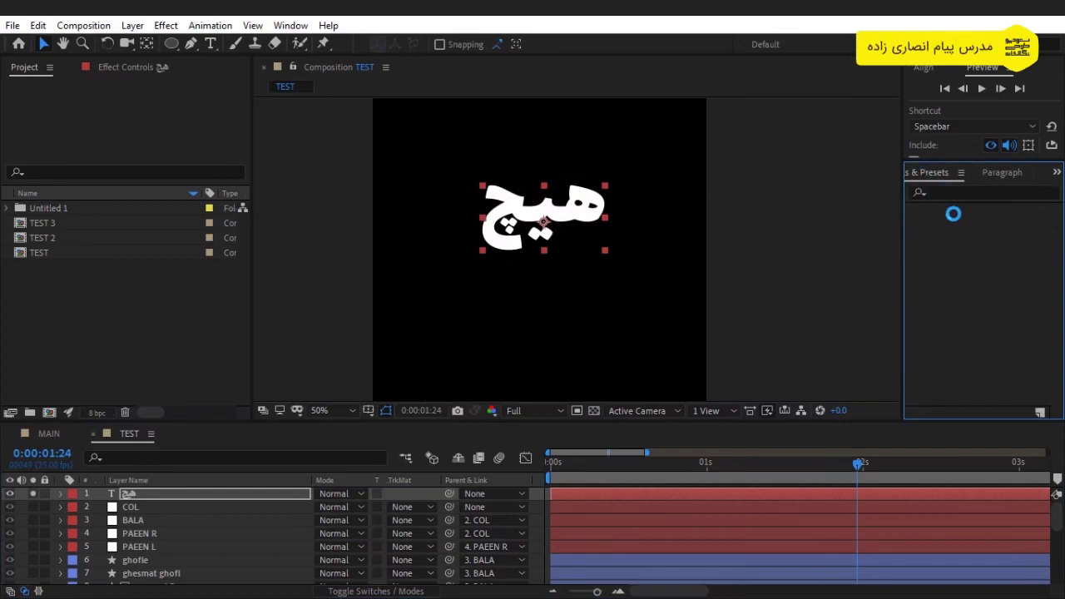
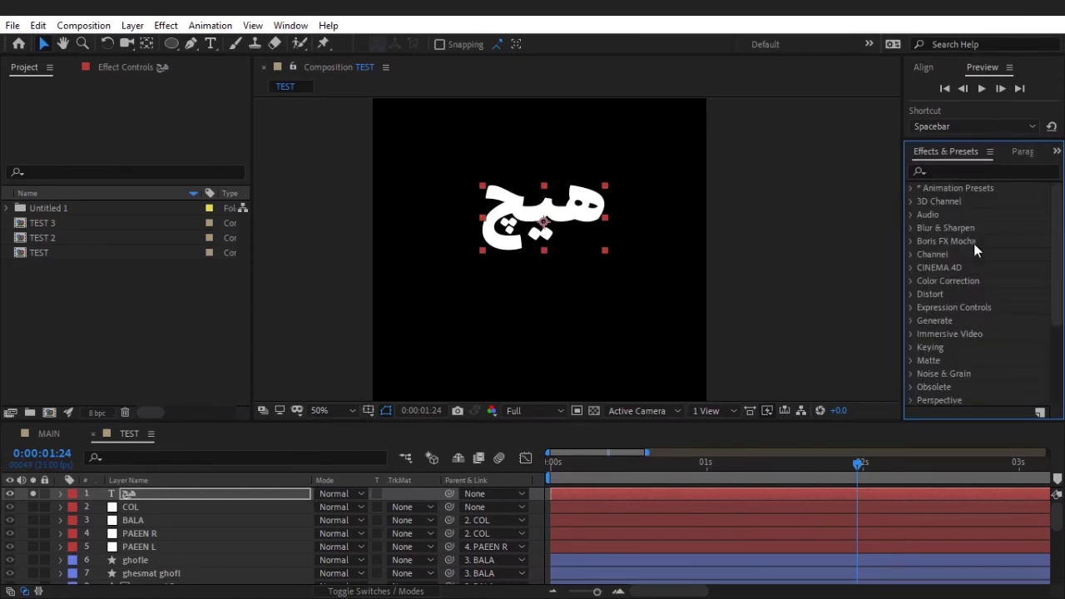
- Find CC Lens by searching 'cc len' and apply it to the TEST text layer, reapplying it after one undo
left_click(983, 167)
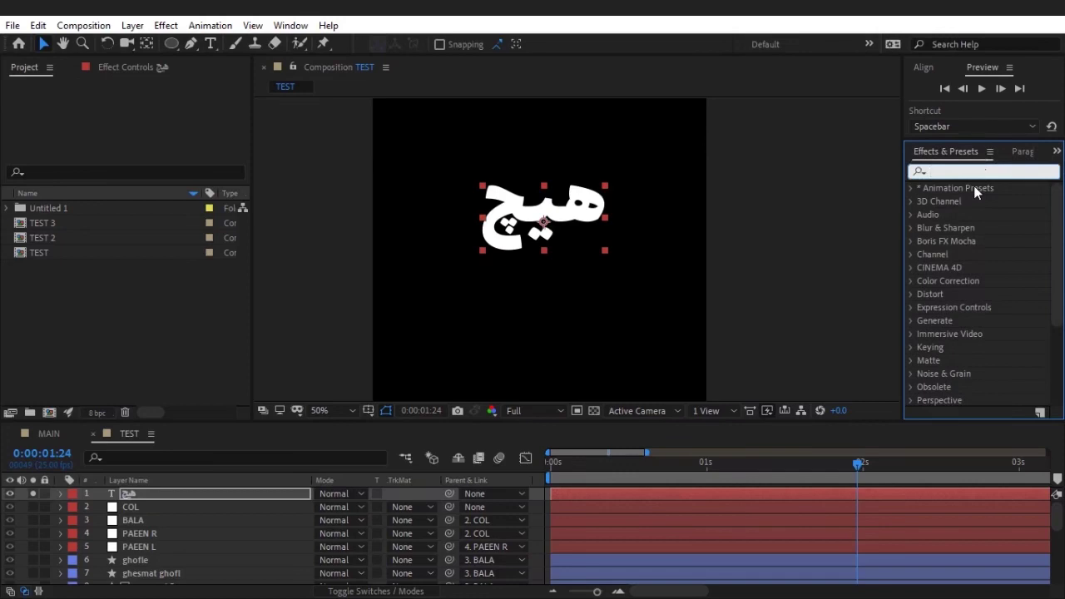
type("cc len")
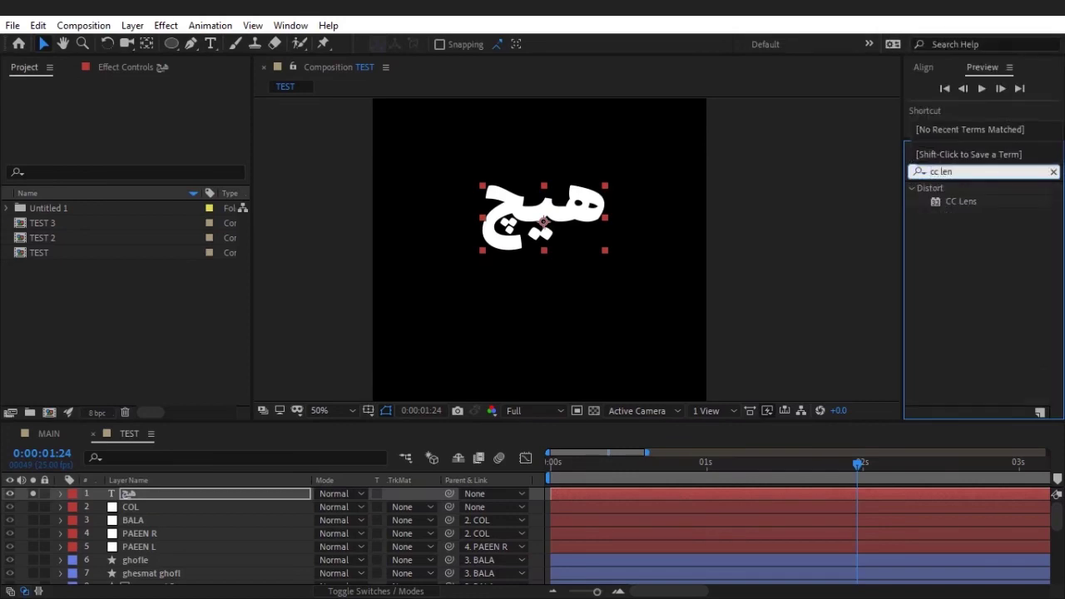
left_click_drag(963, 207, 549, 237)
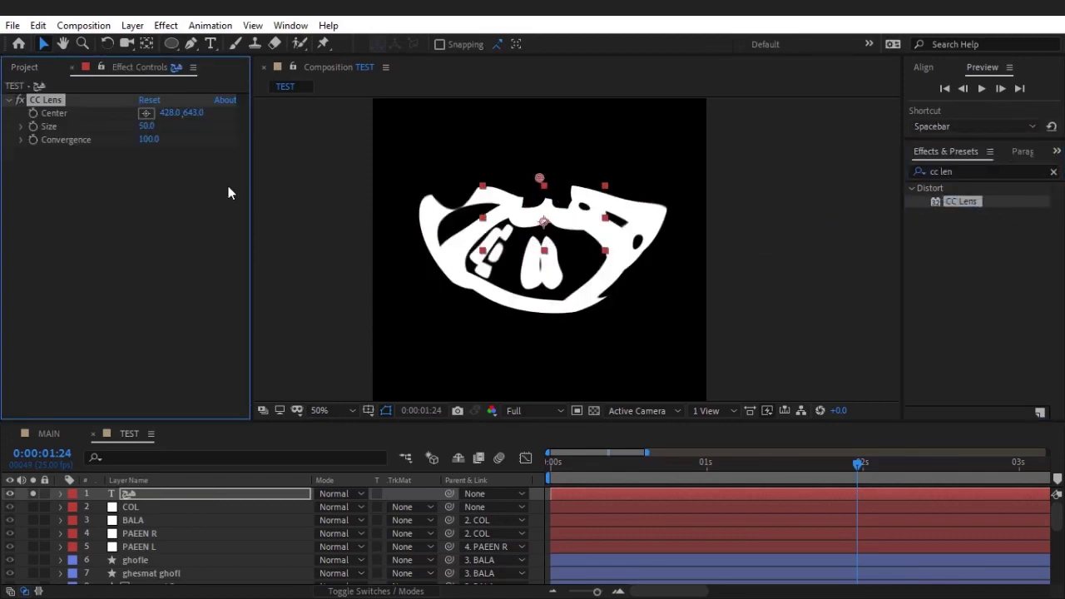
key("comma")
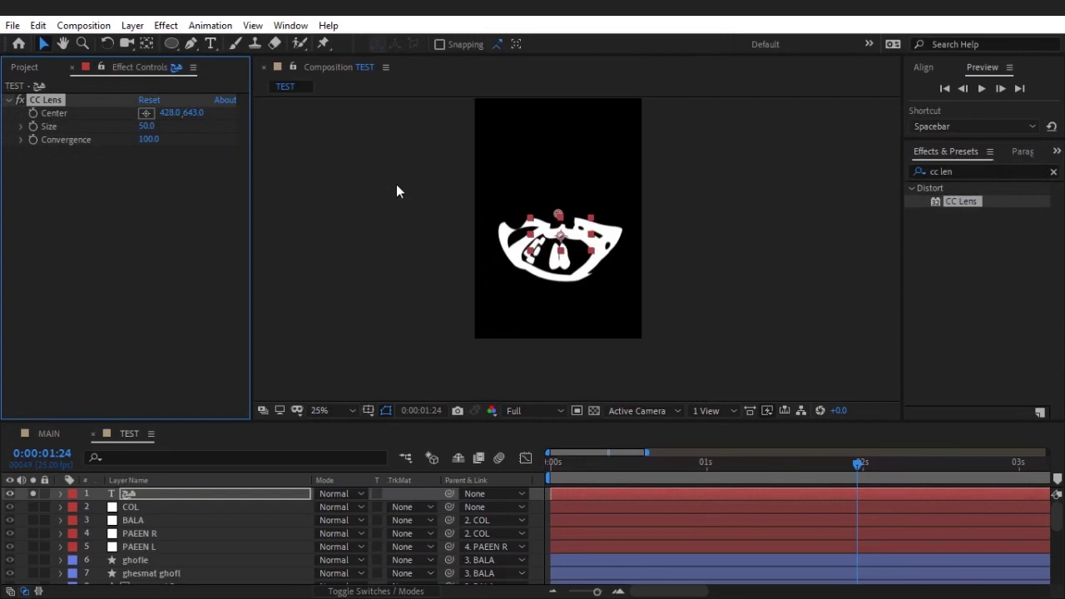
key("Delete")
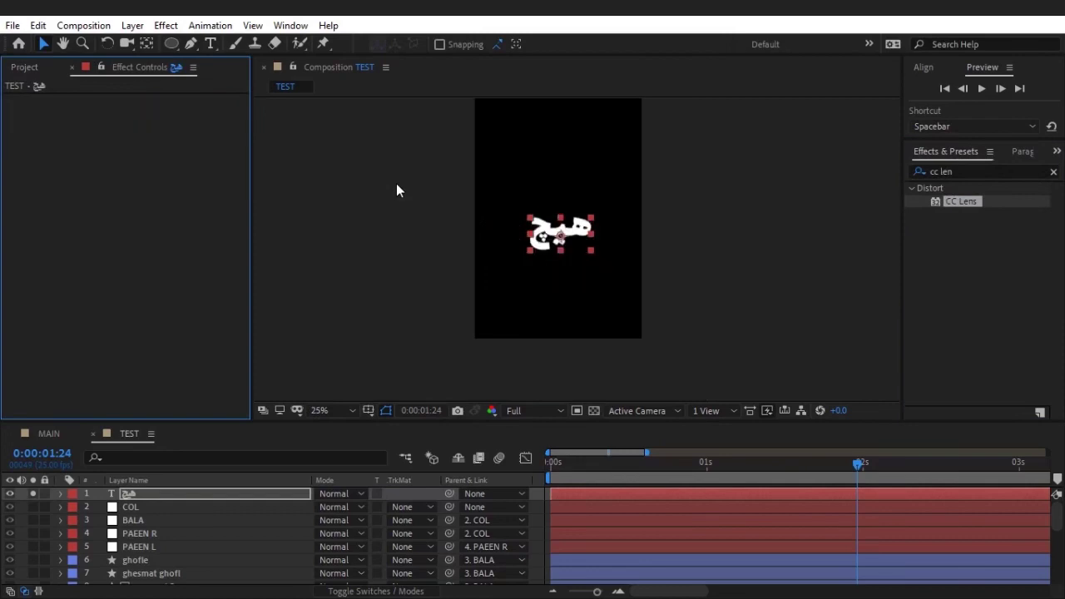
mouse_move(939, 197)
left_mouse_down()
mouse_move(557, 218)
mouse_move(560, 239)
left_mouse_up()
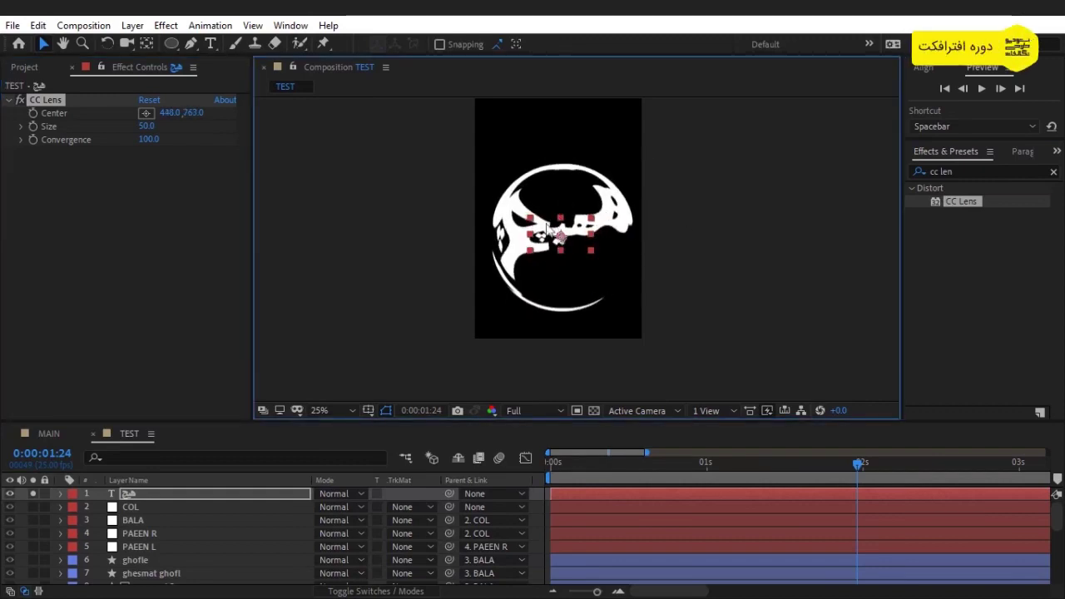
- Use the point picker to place the CC Lens Center at about 436,756, over the text
scroll(561, 236, "up", 2)
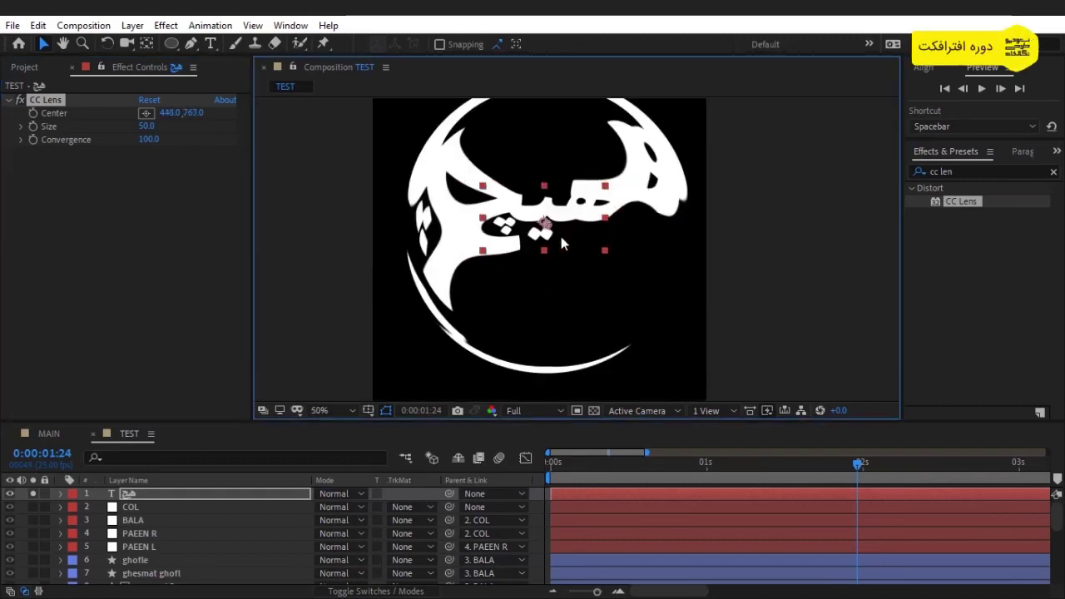
left_click(145, 112)
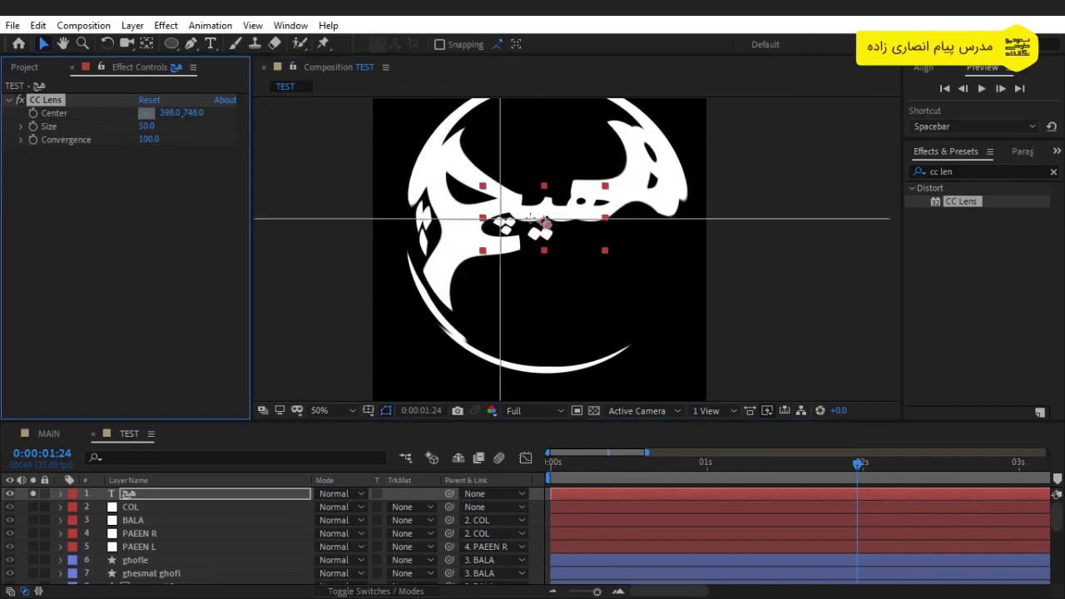
left_click(543, 222)
key("comma")
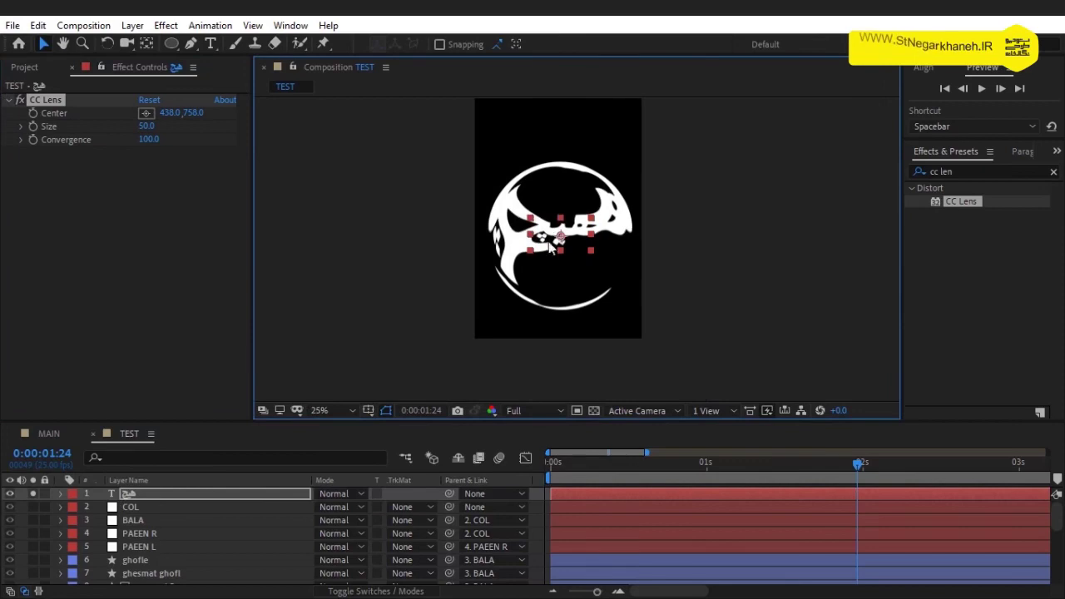
key("period")
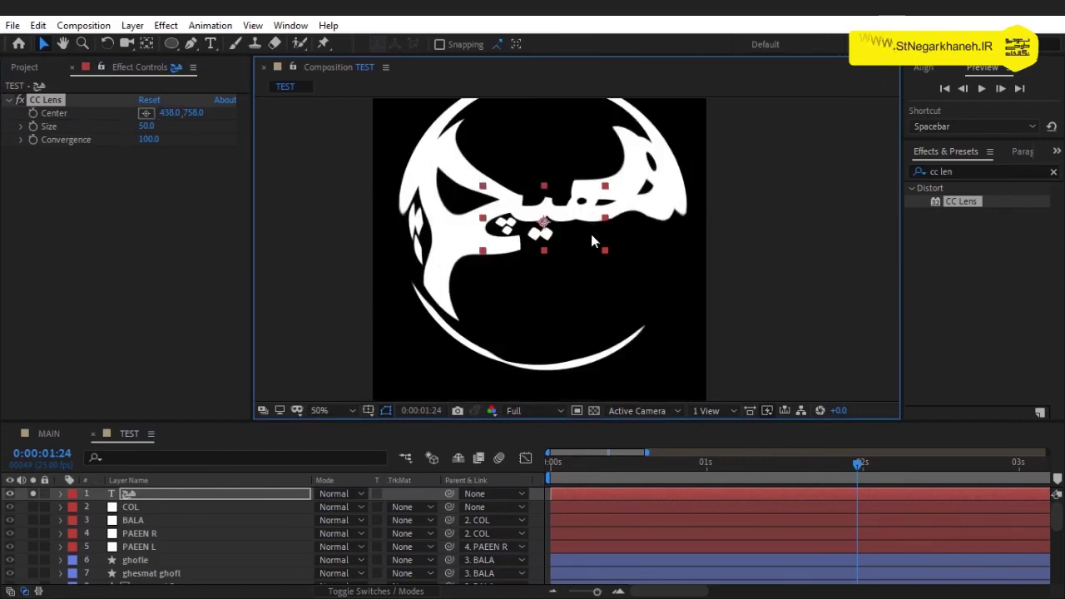
left_click(147, 113)
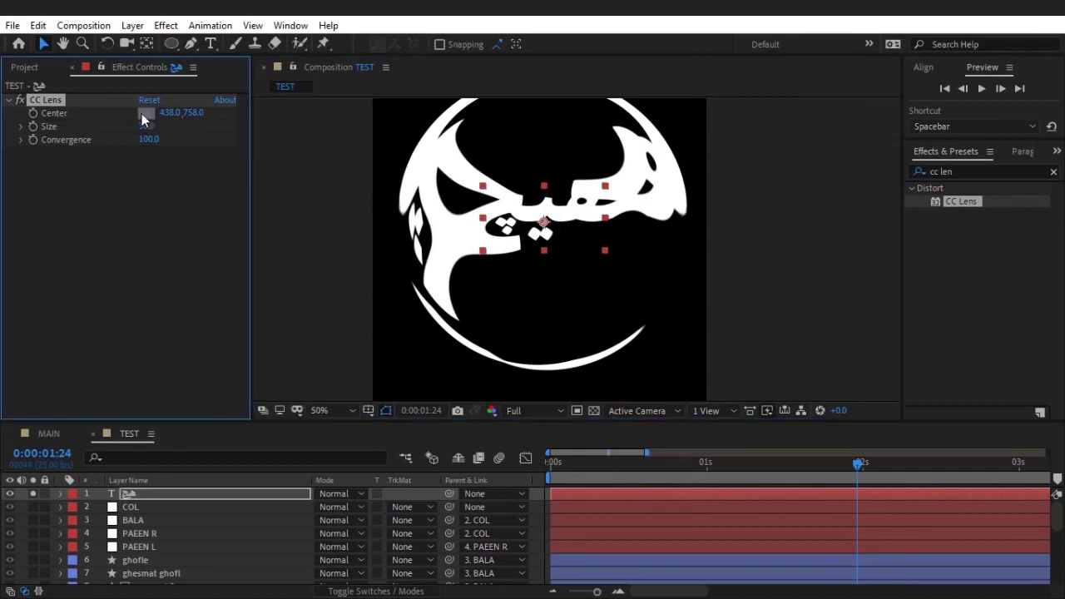
left_click(497, 173)
left_click_drag(498, 173, 542, 221)
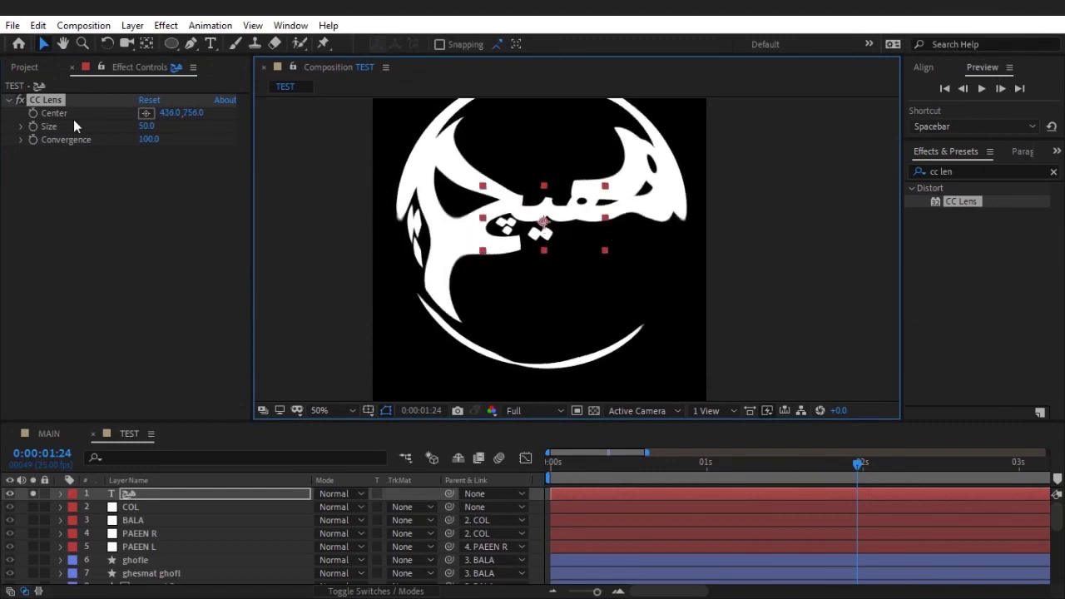
- Scrub CC Lens Convergence down to -199 and Size to 23
left_click_drag(151, 138, 3, 139)
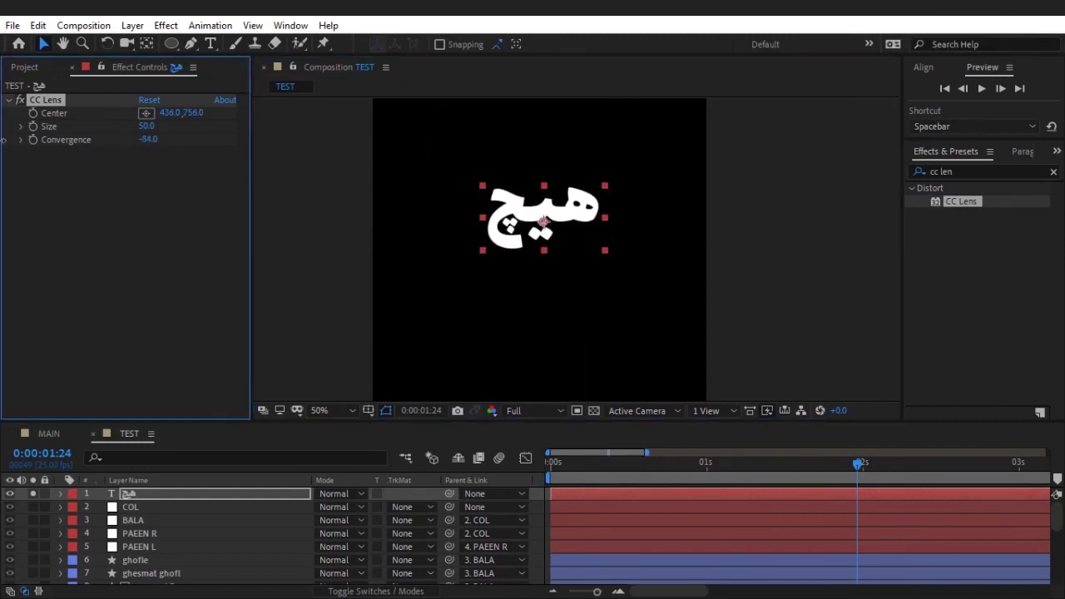
left_click_drag(148, 139, 4, 140)
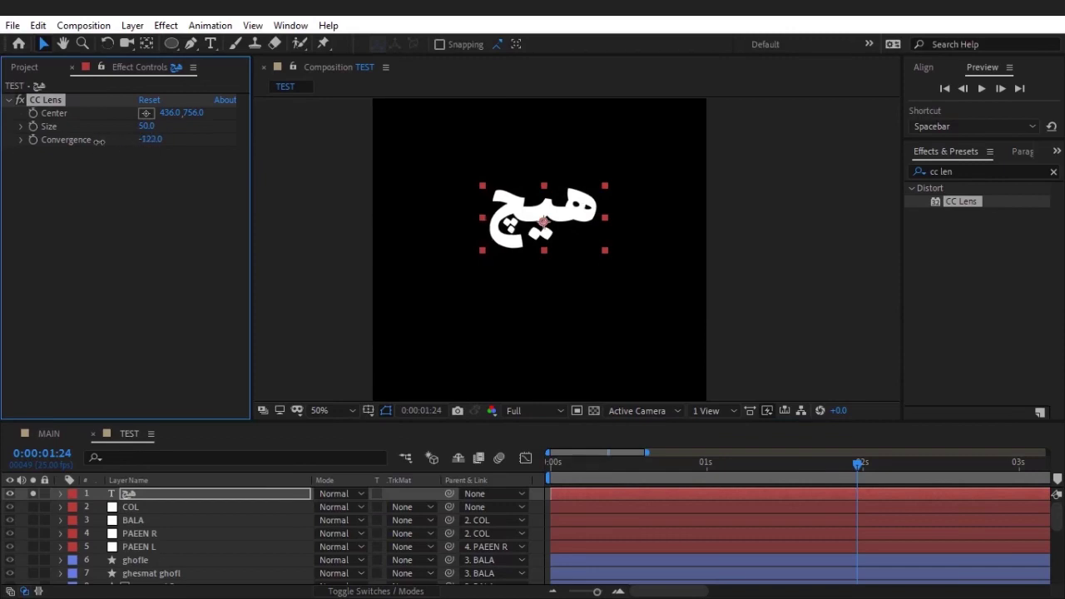
mouse_move(145, 125)
left_mouse_down()
mouse_move(122, 128)
mouse_move(156, 128)
mouse_move(128, 129)
left_mouse_up()
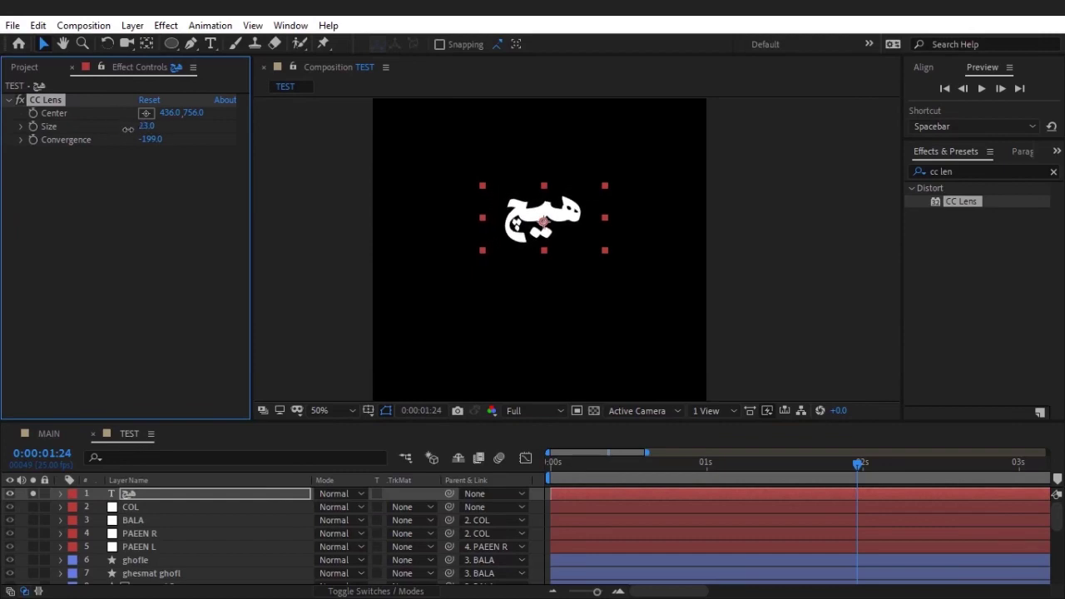
- At 0:00:00:00, set Size to 0 and start keyframing it, then raise Size at frame 3
left_click_drag(589, 471, 541, 472)
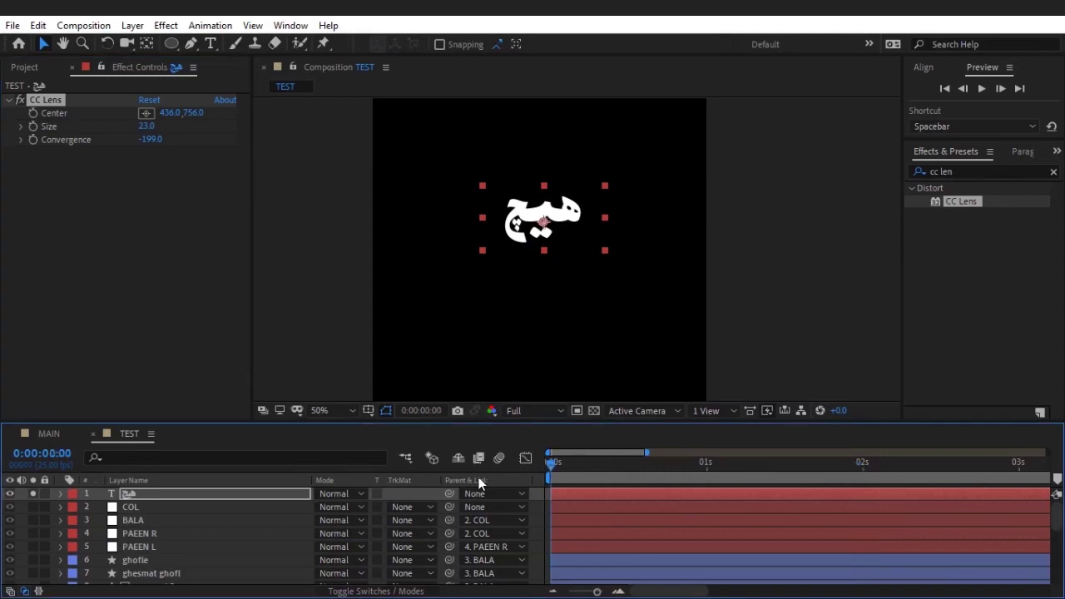
left_click_drag(143, 126, 113, 127)
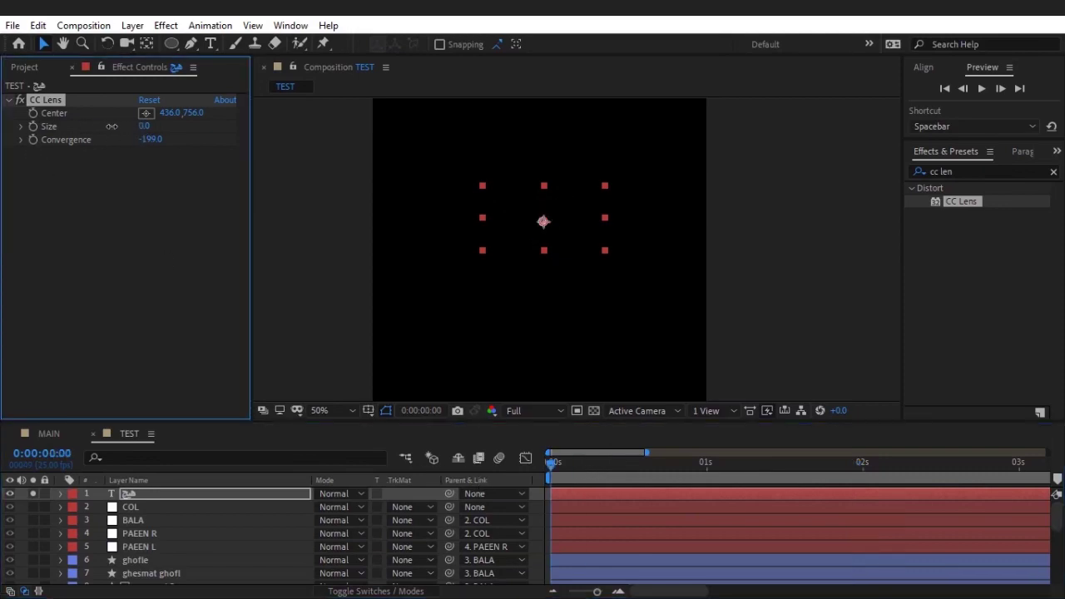
left_click(34, 126)
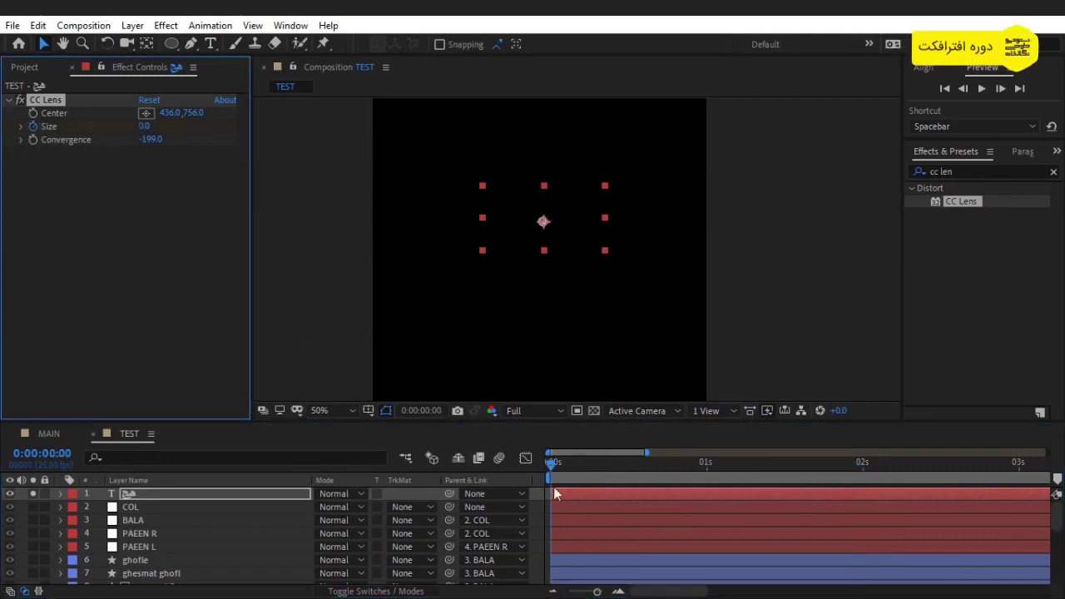
key("u")
left_click_drag(557, 459, 569, 463)
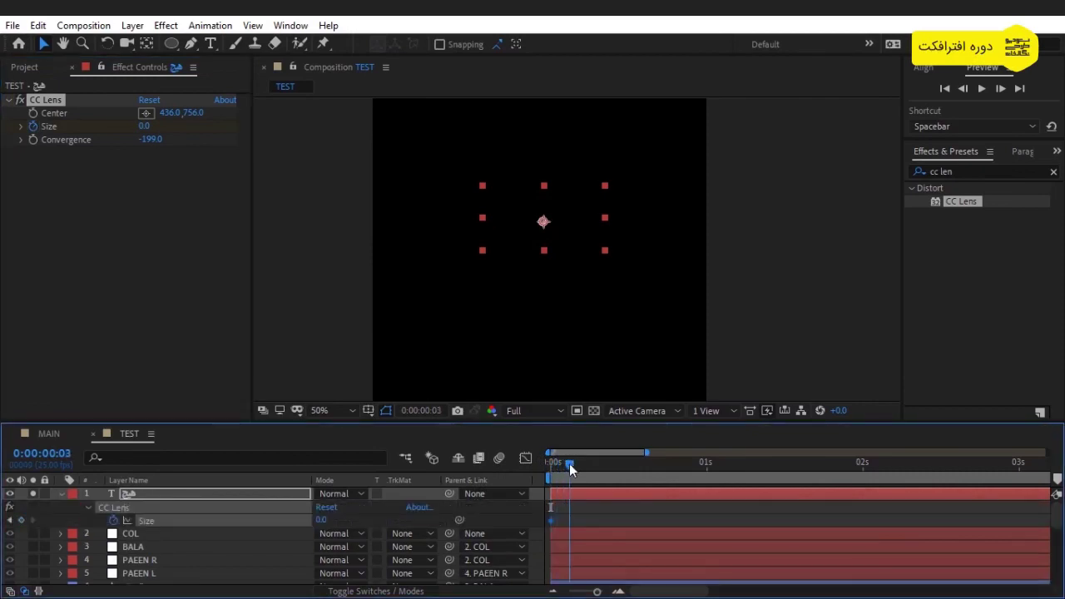
left_click_drag(145, 129, 150, 122)
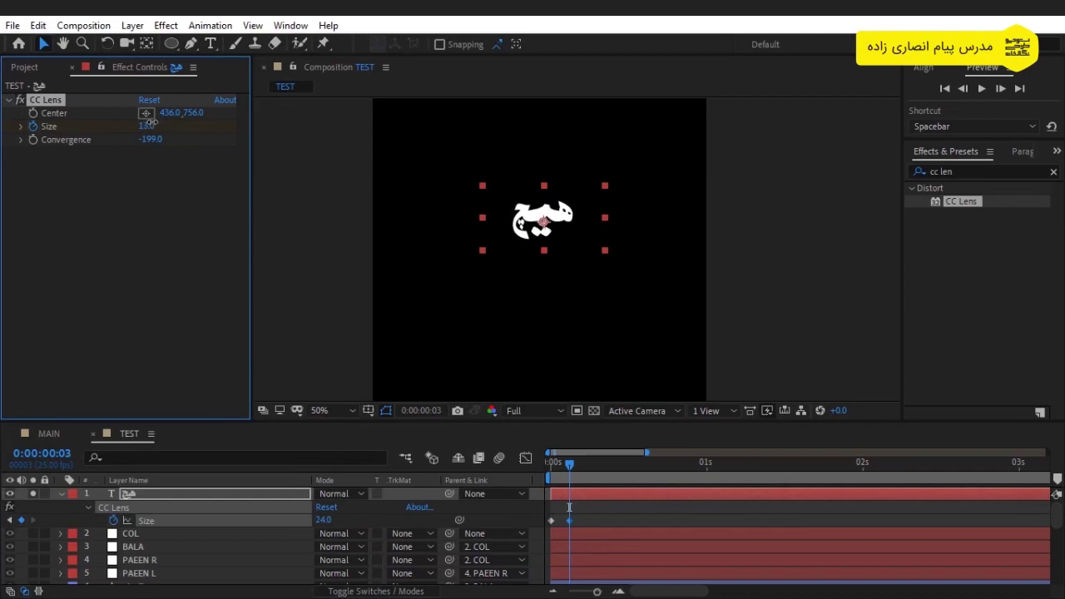
- Keyframe Size at 5 on frame 6, 15 on frame 11 and 10 on frame 15
left_click_drag(571, 463, 588, 464)
left_click(146, 126)
type("5")
key("Return")
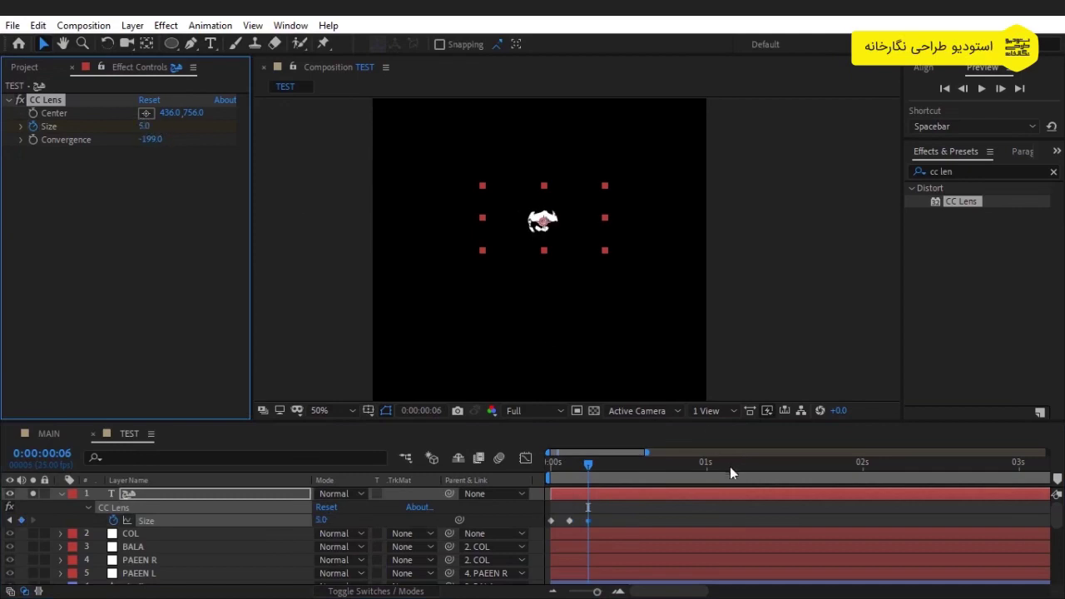
left_click(619, 463)
left_click(146, 127)
type("5")
key("Return")
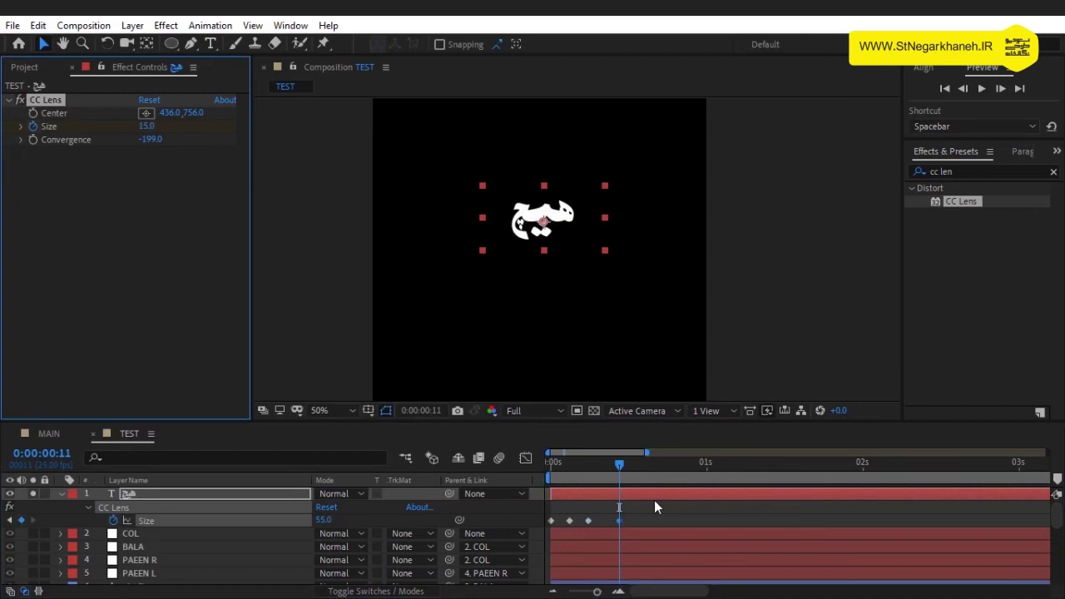
left_click_drag(621, 475, 643, 474)
left_click(147, 126)
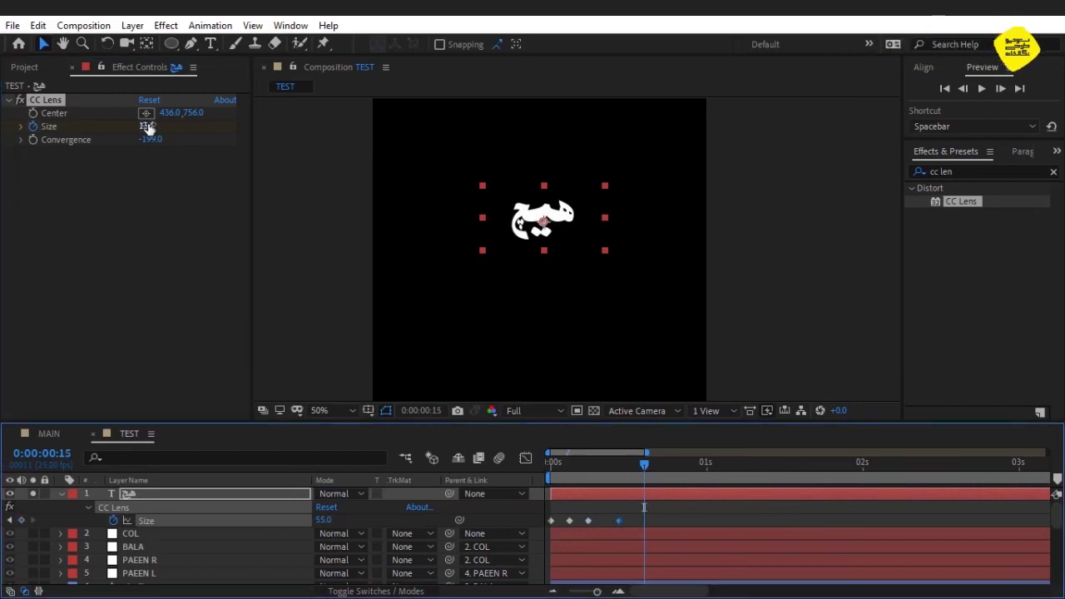
type("12")
key("Return")
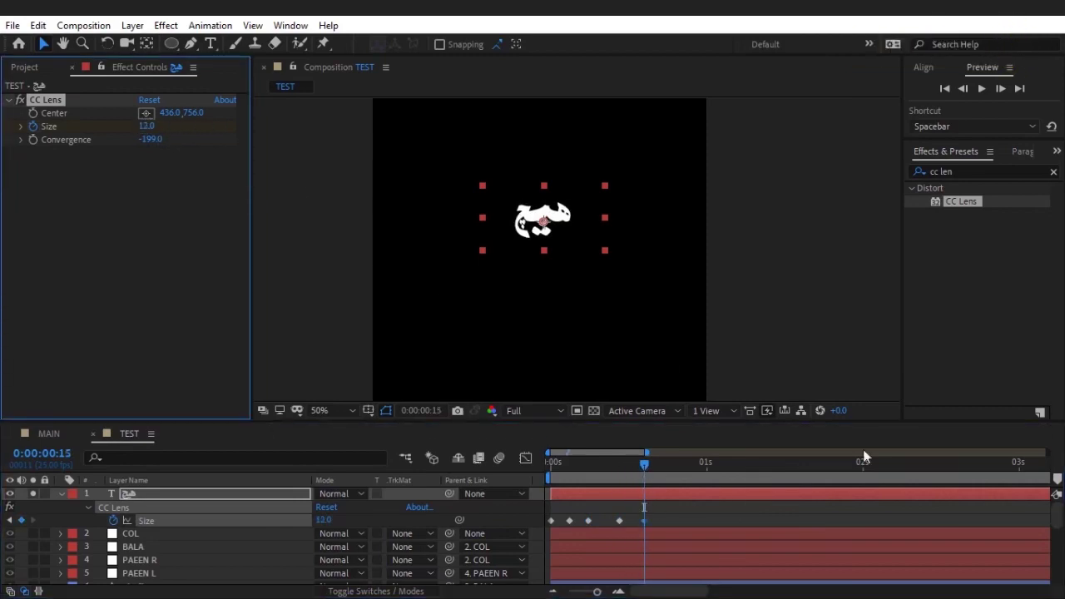
left_click(146, 125)
type("10")
key("Return")
- Keyframe Size at 25 on frame 19, 15 on frame 22 and 45 at 0:00:01:01, then preview
left_click_drag(648, 467, 668, 464)
left_click(150, 126)
type("25")
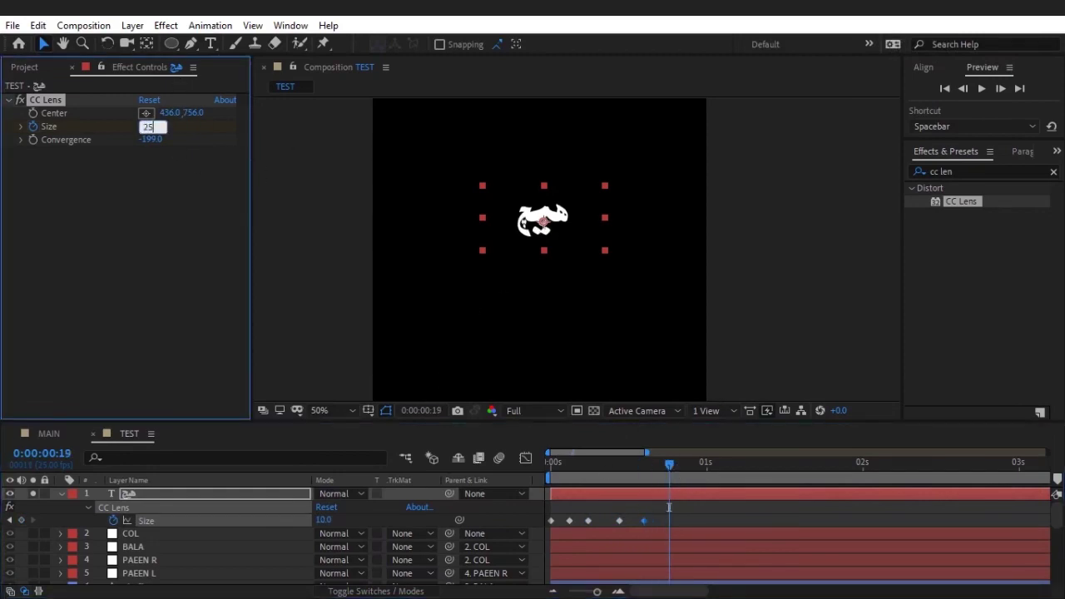
key("Return")
left_click_drag(675, 464, 689, 478)
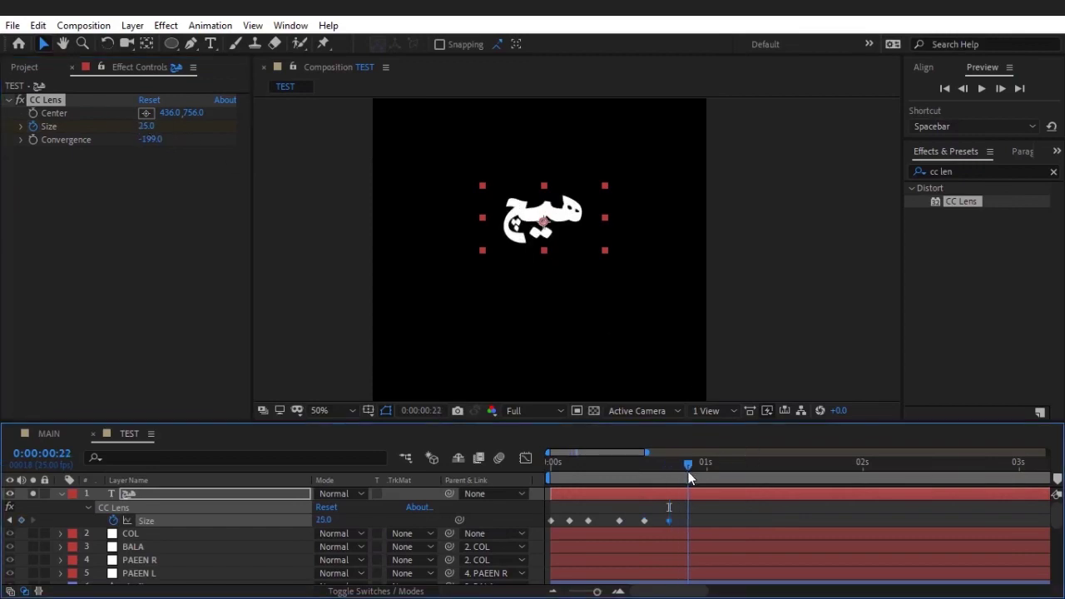
left_click(146, 125)
type("15")
key("Return")
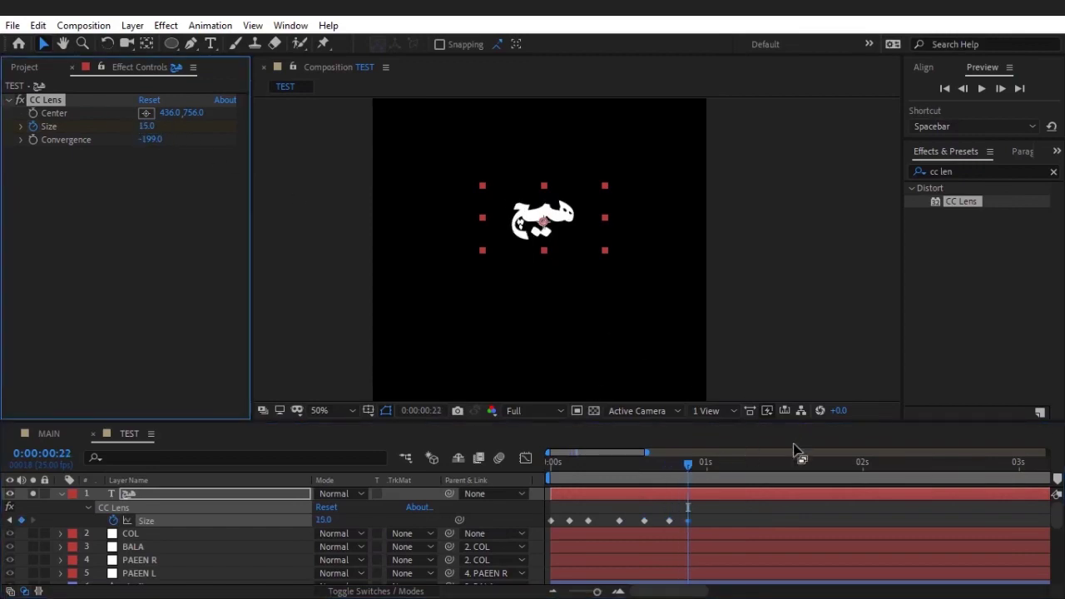
left_click_drag(695, 462, 713, 466)
left_click(146, 126)
type("45")
key("Return")
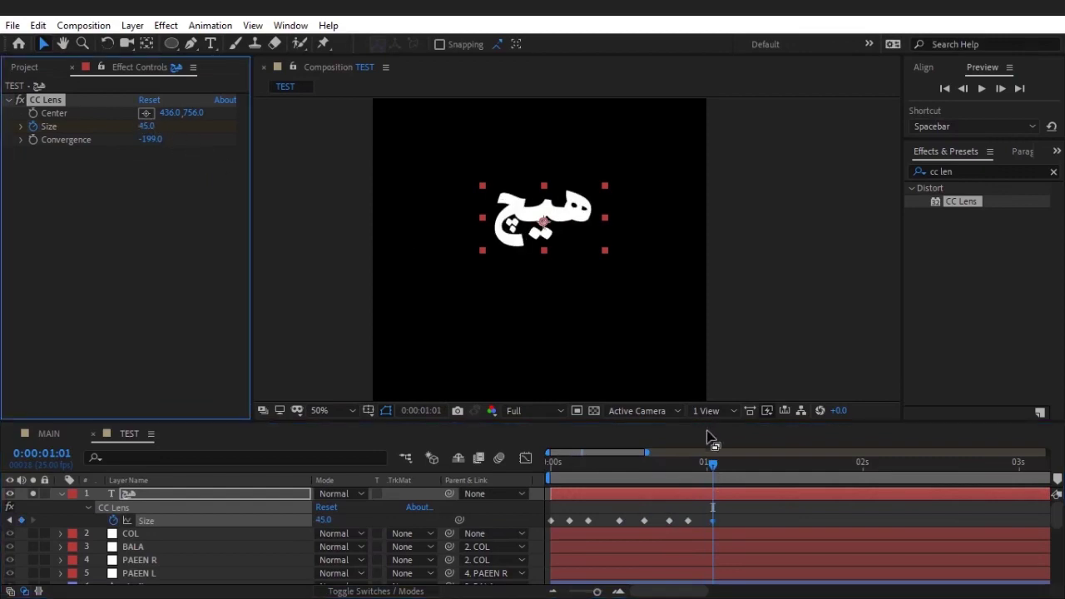
key("space")
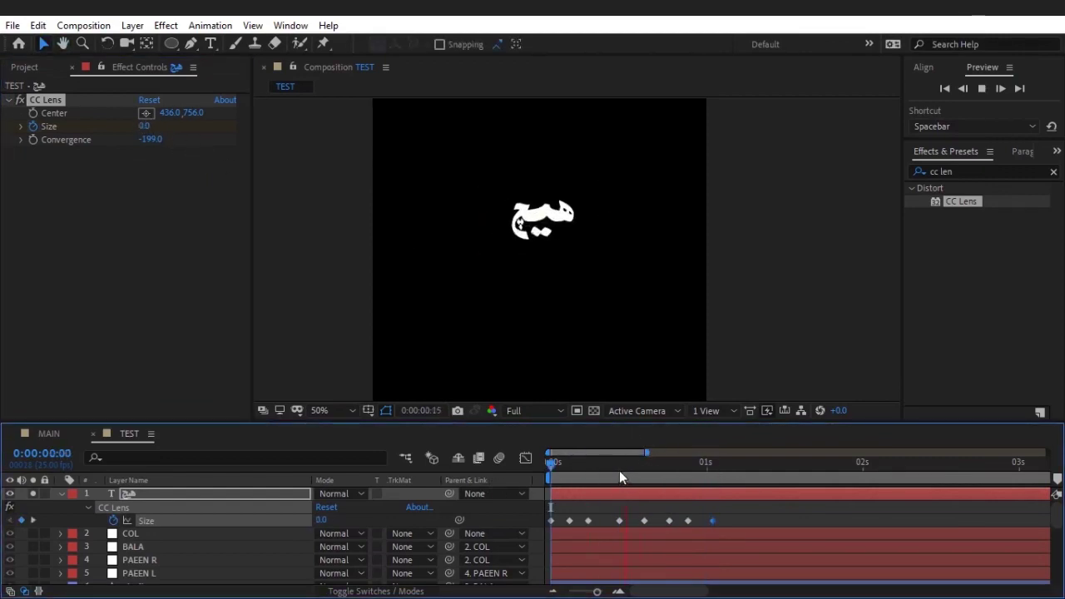
- Apply Easy Ease to all the CC Lens Size keyframes
left_click_drag(763, 516, 504, 547)
right_click(568, 518)
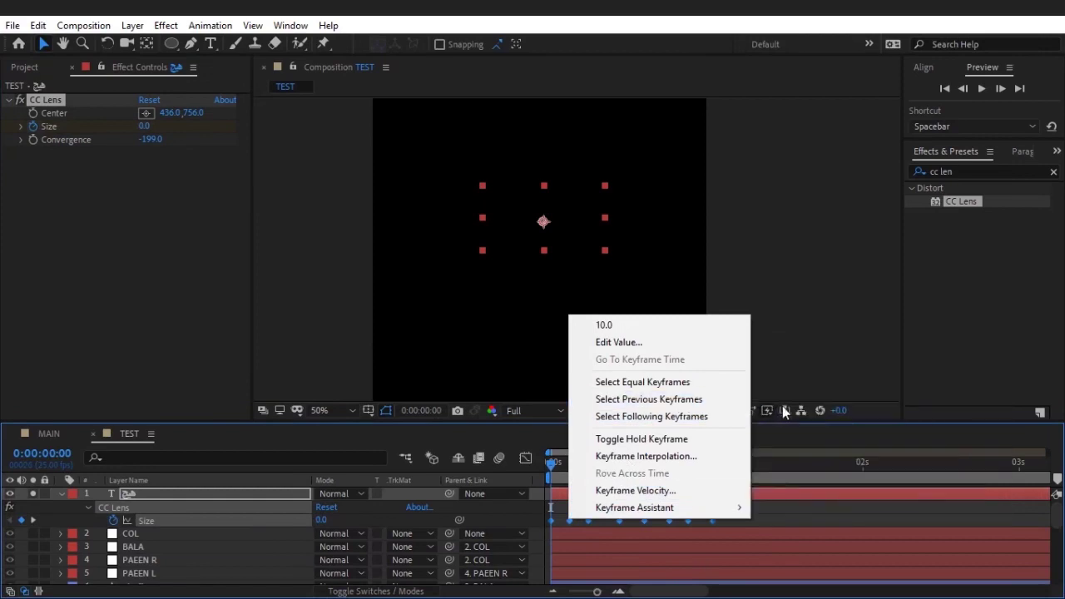
mouse_move(721, 507)
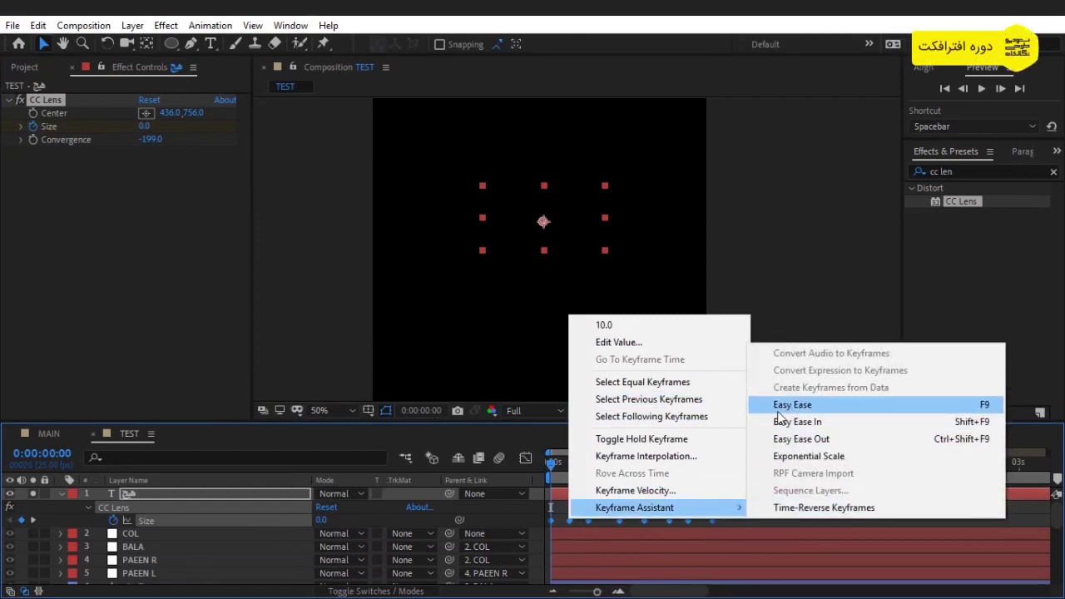
left_click(798, 406)
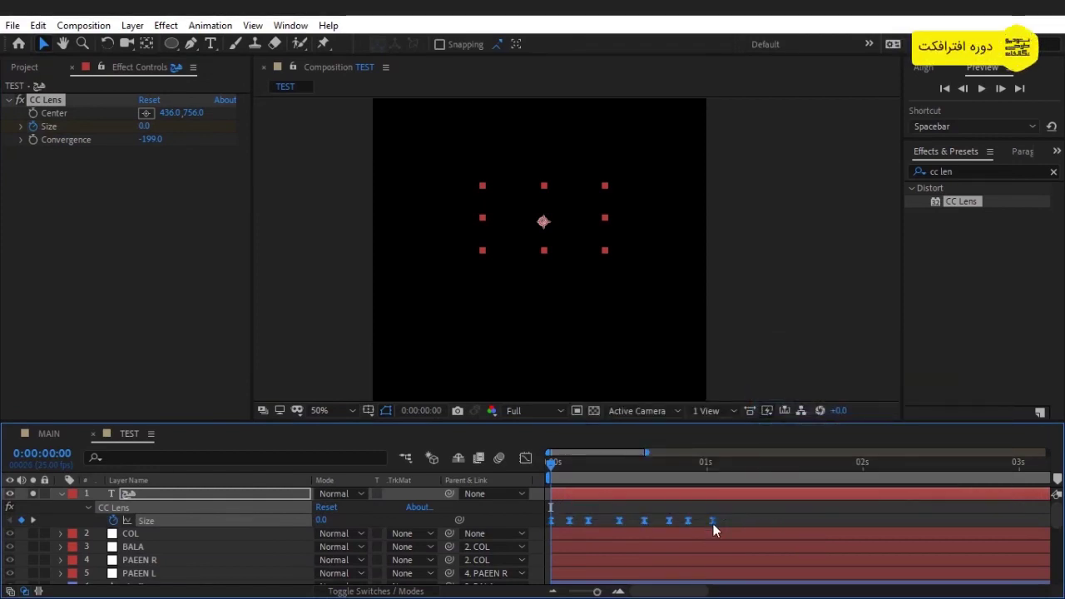
- Drag the last Size keyframe right so the reveal ends just before 2 seconds, then preview
left_click_drag(713, 523, 850, 515)
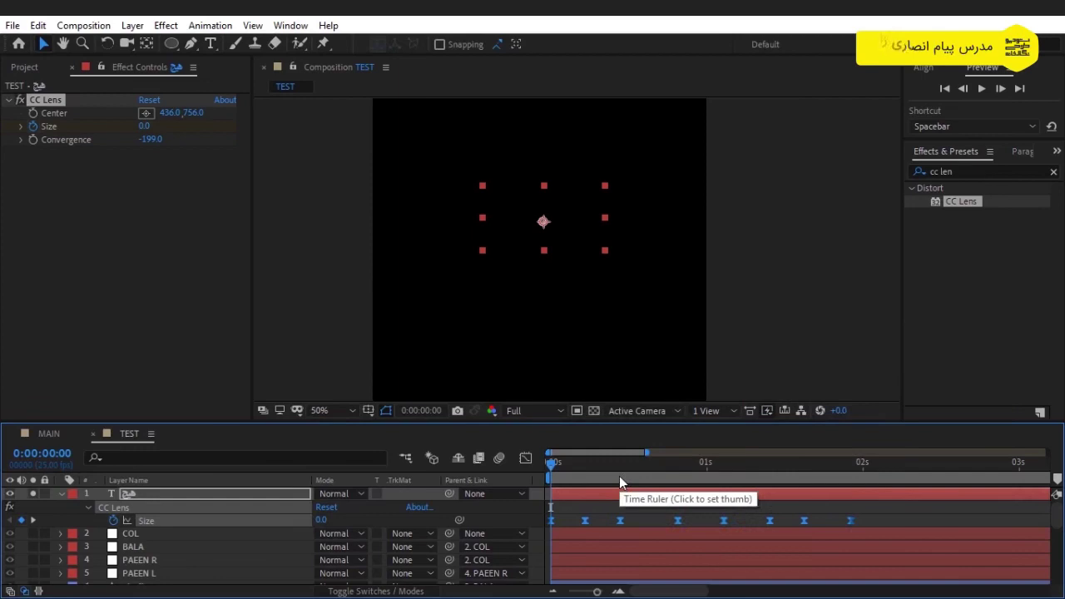
key("space")
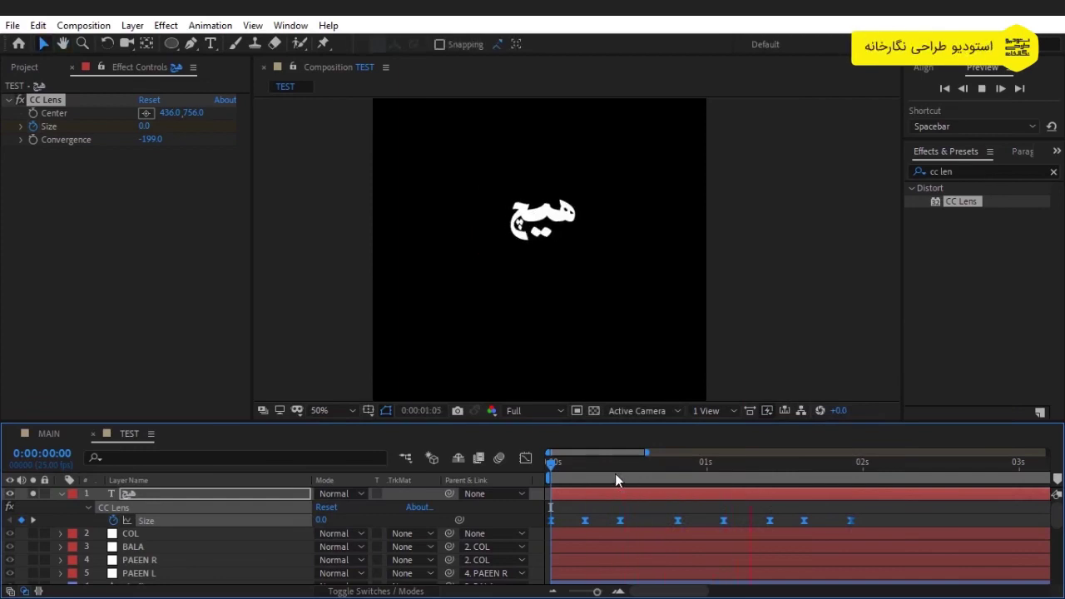
left_click_drag(618, 469, 863, 506)
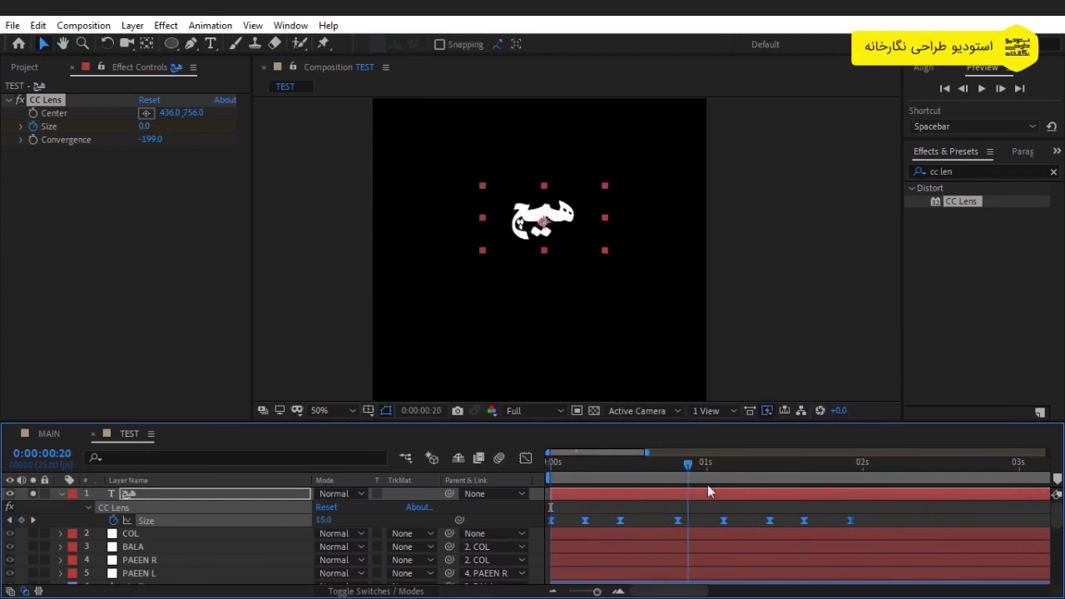
left_click(891, 521)
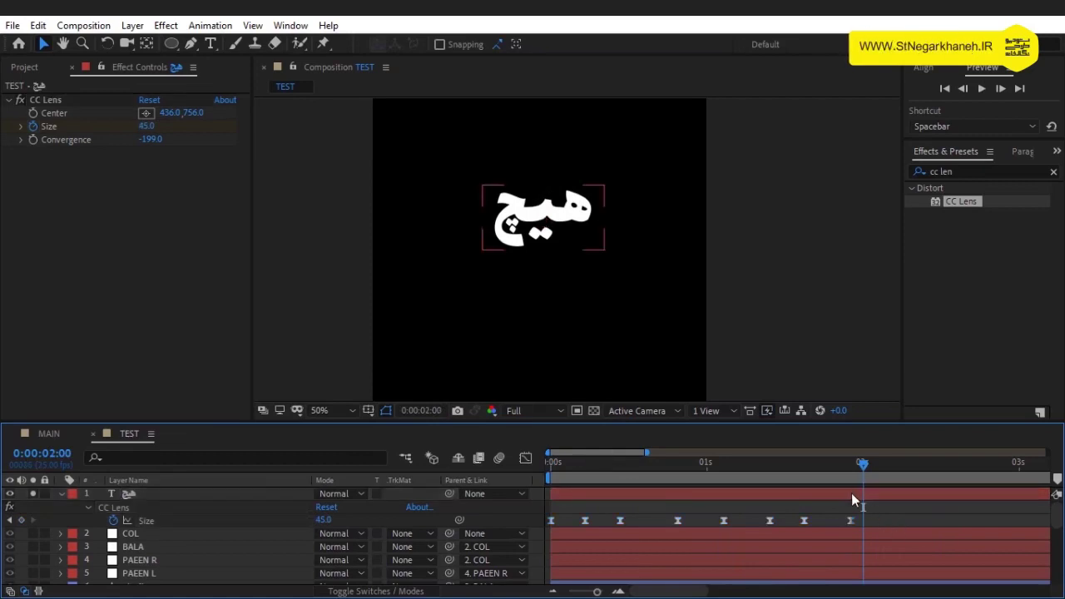
left_click(850, 492)
- Duplicate the text layer, delete CC Lens from the copy, and hide the original
key("ctrl+d")
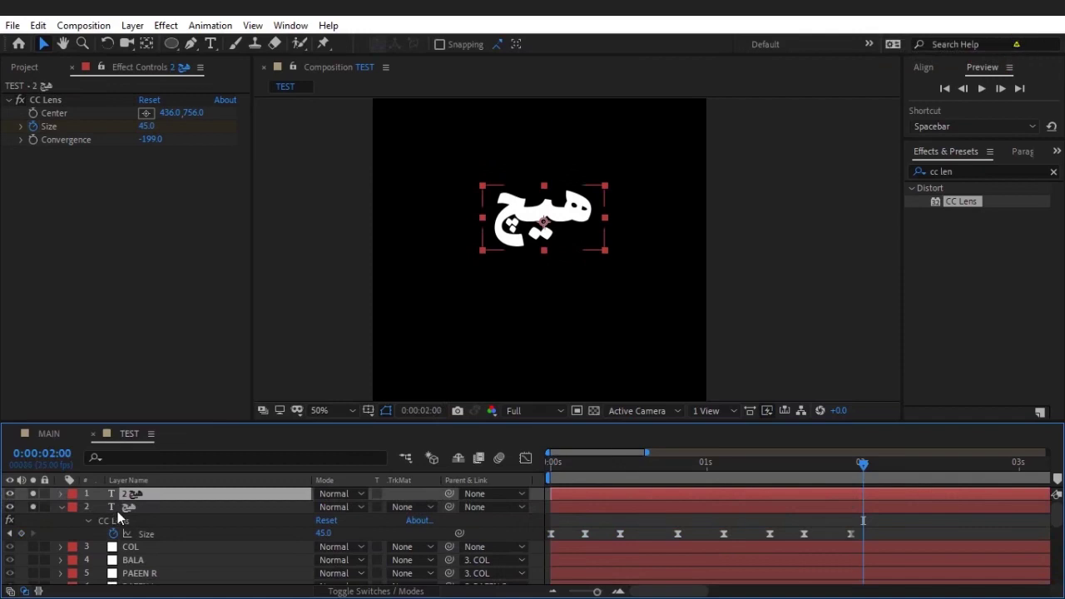
left_click(41, 98)
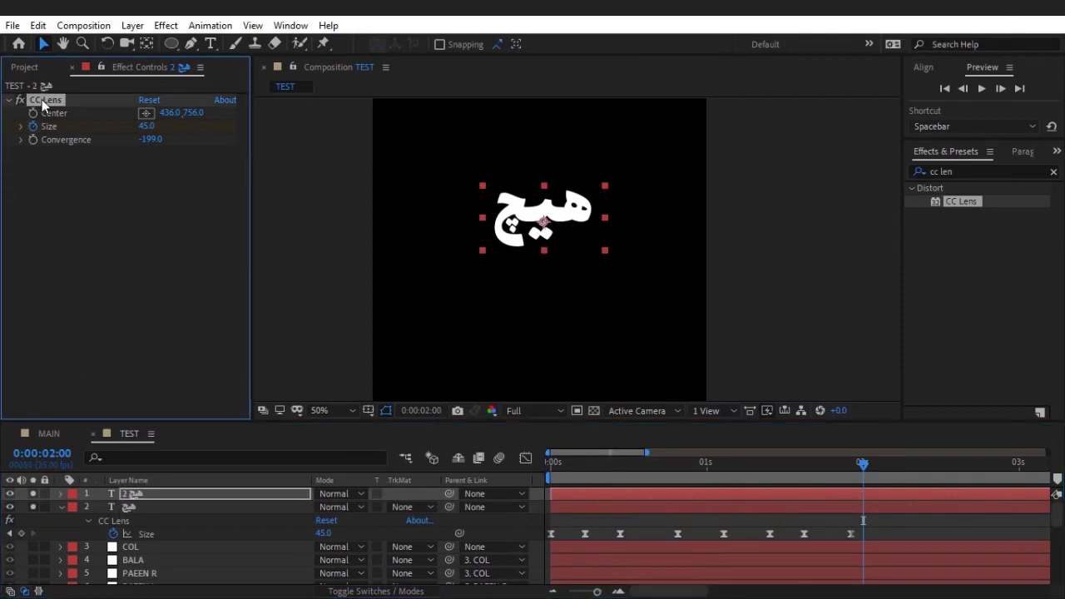
key("Delete")
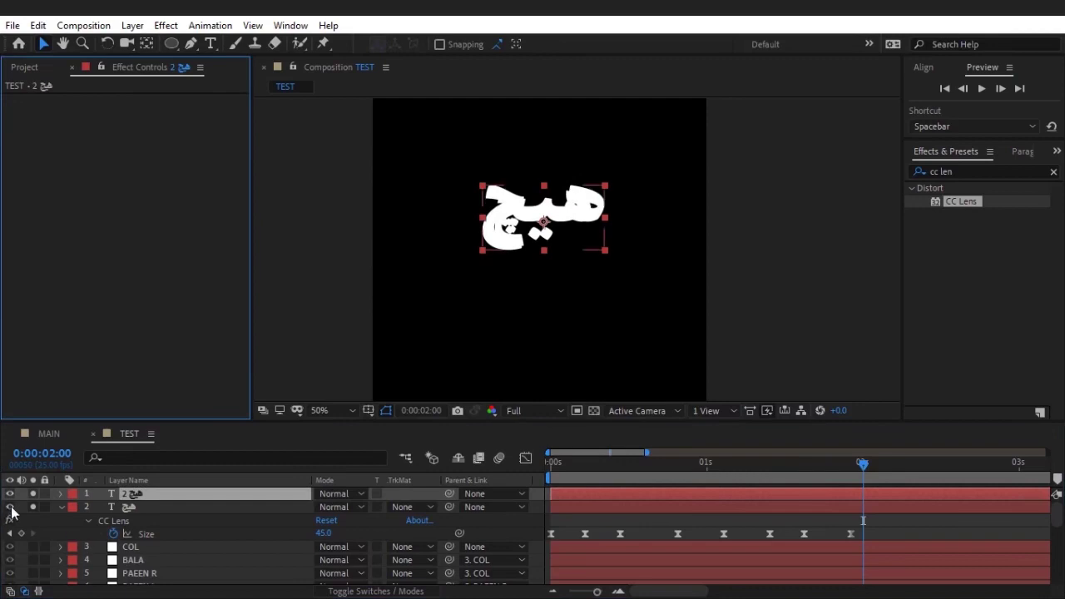
left_click(10, 506)
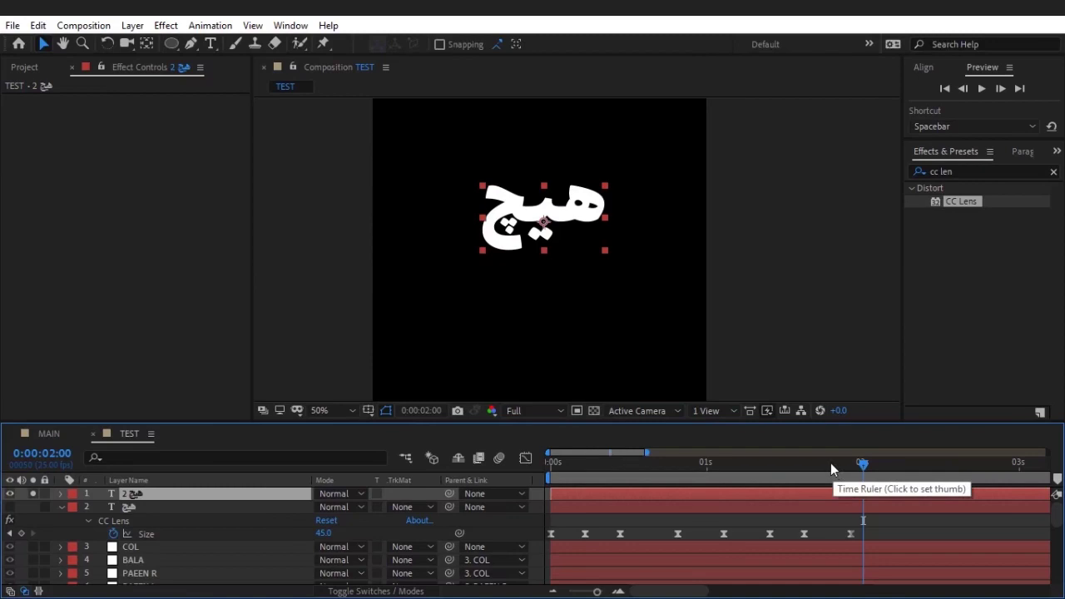
- Trim the copy to start and the original to end at 0:00:02:07
key("alt+bracketleft")
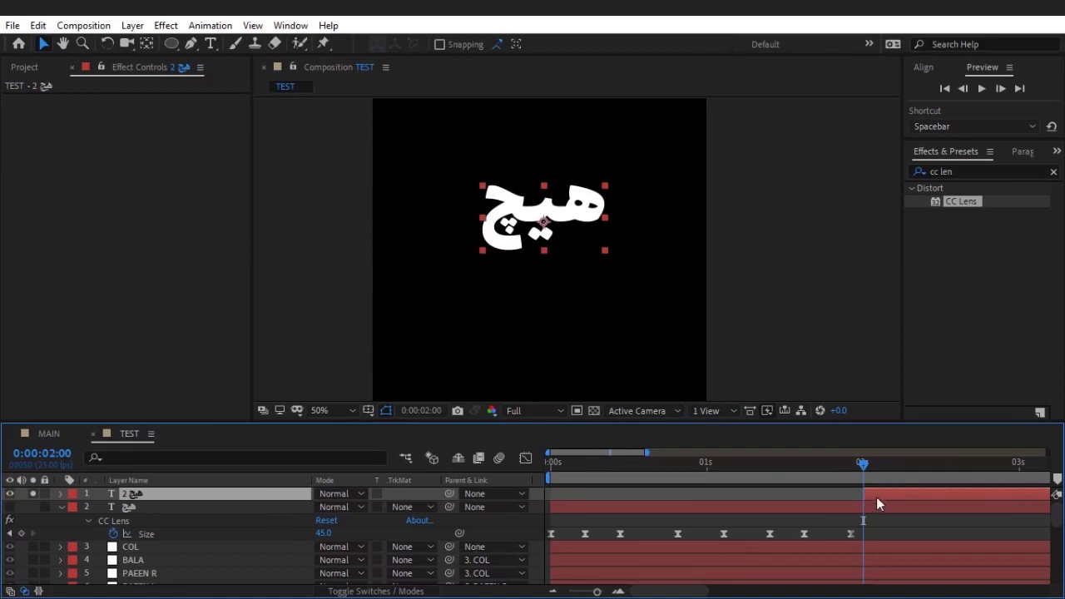
left_click_drag(874, 500, 919, 498)
left_click(883, 466)
left_click(907, 466)
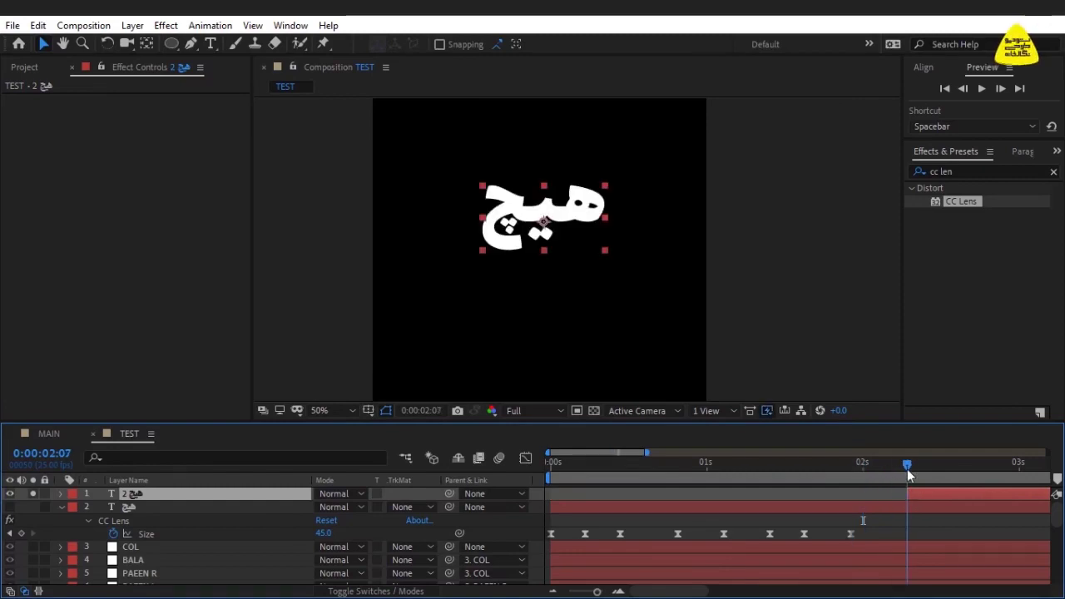
left_click(898, 504)
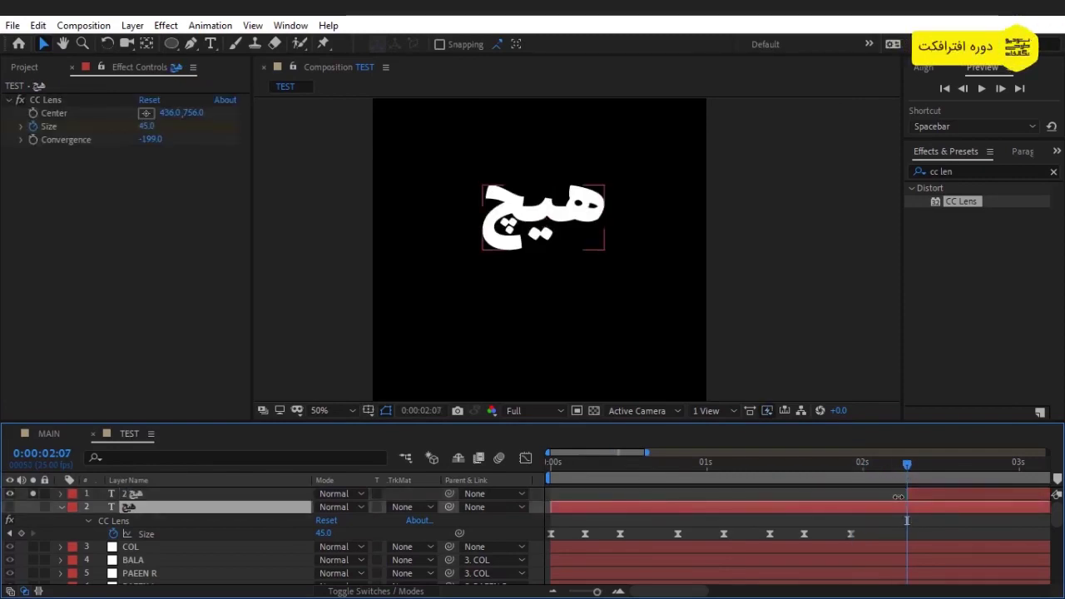
key("alt+bracketright")
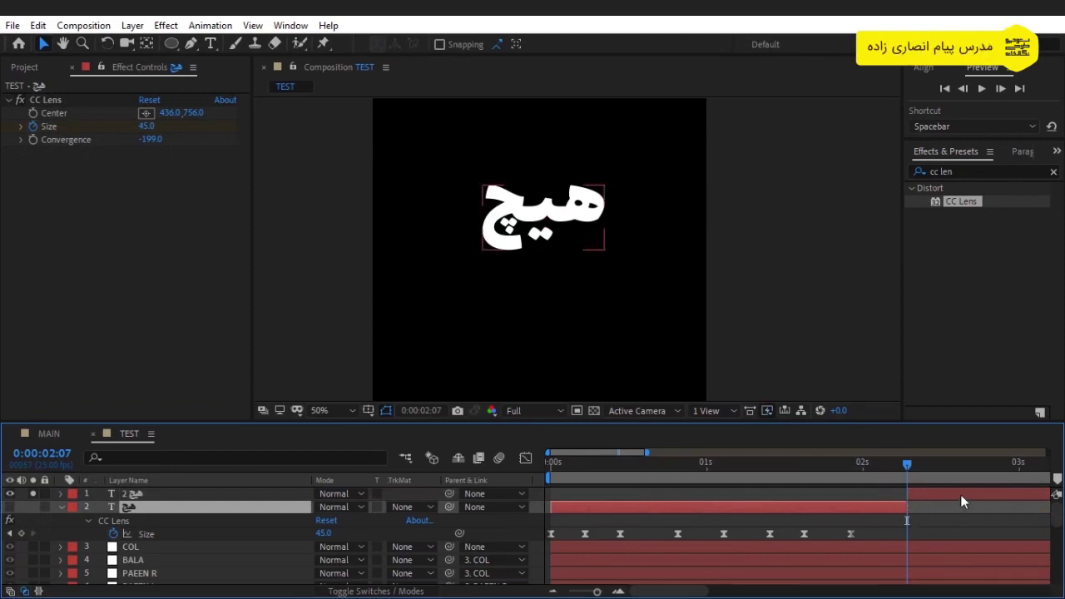
mouse_move(905, 464)
left_mouse_down()
mouse_move(925, 466)
mouse_move(907, 466)
left_mouse_up()
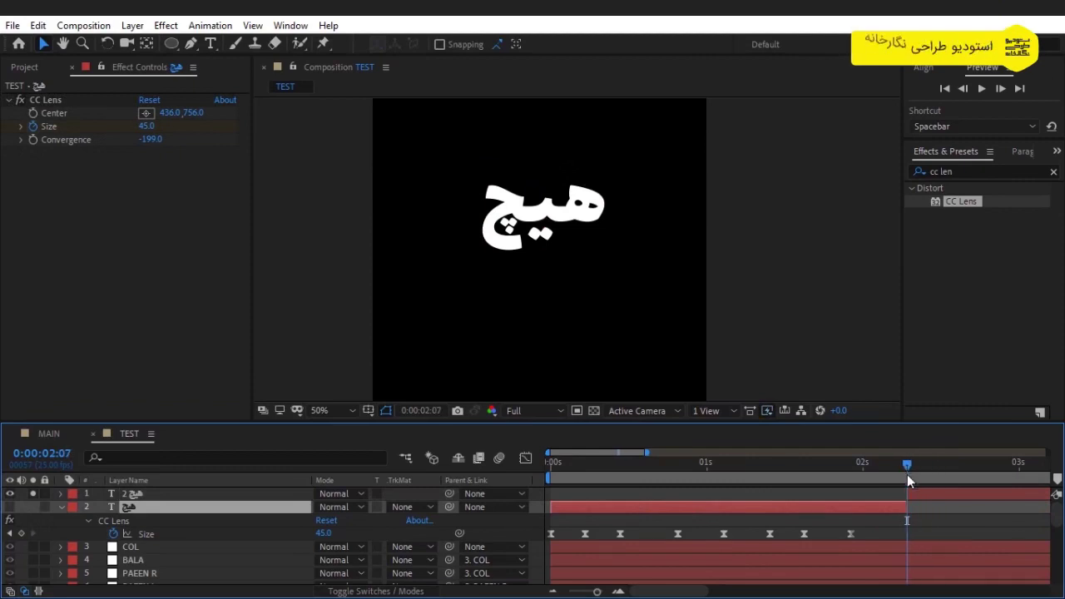
left_click(969, 494)
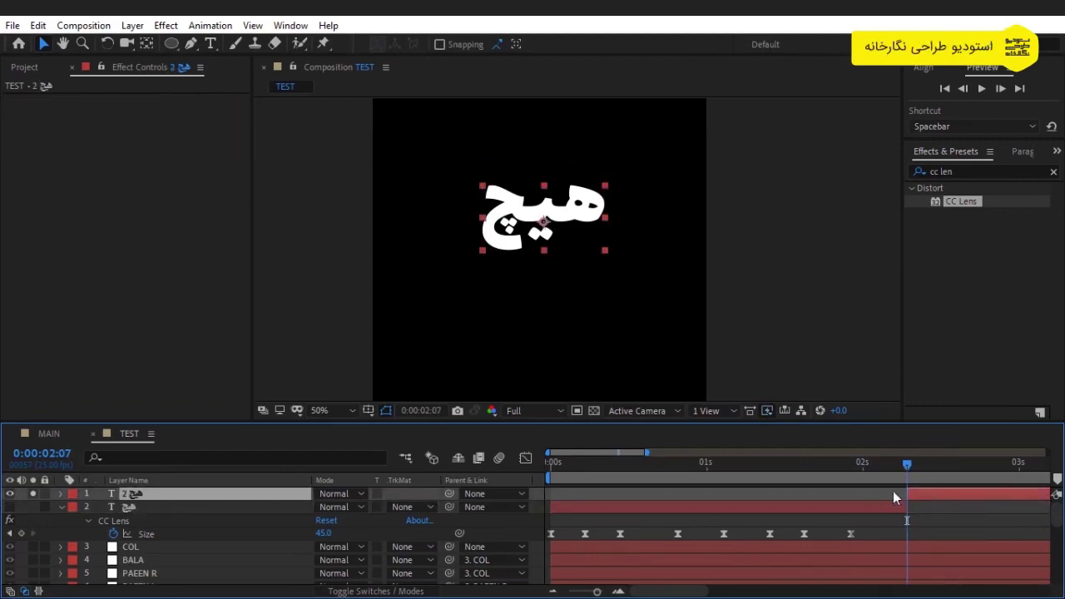
left_click(963, 206)
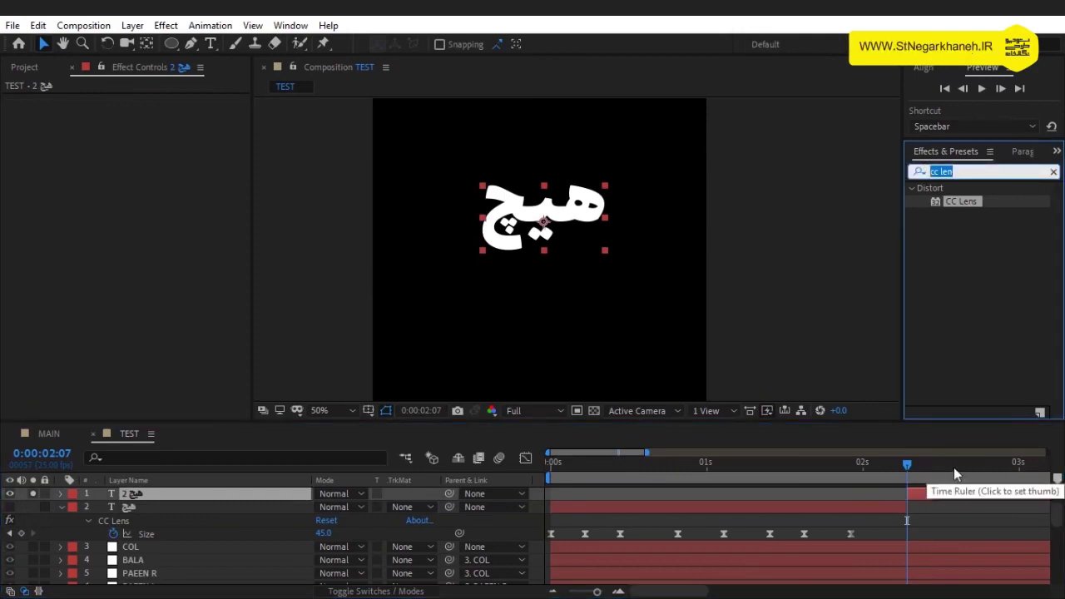
- Apply CC Pixel Polly (searched as 'pixel') to the copy layer, re-trimming its in-point with Alt+[ before reapplying
type("pixel")
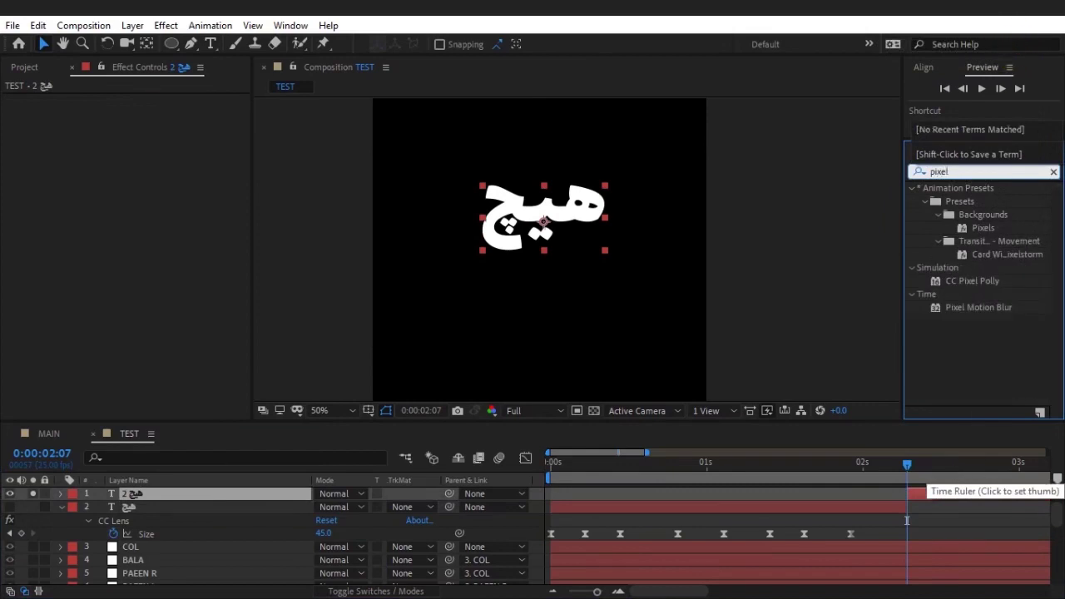
left_click_drag(973, 281, 970, 493)
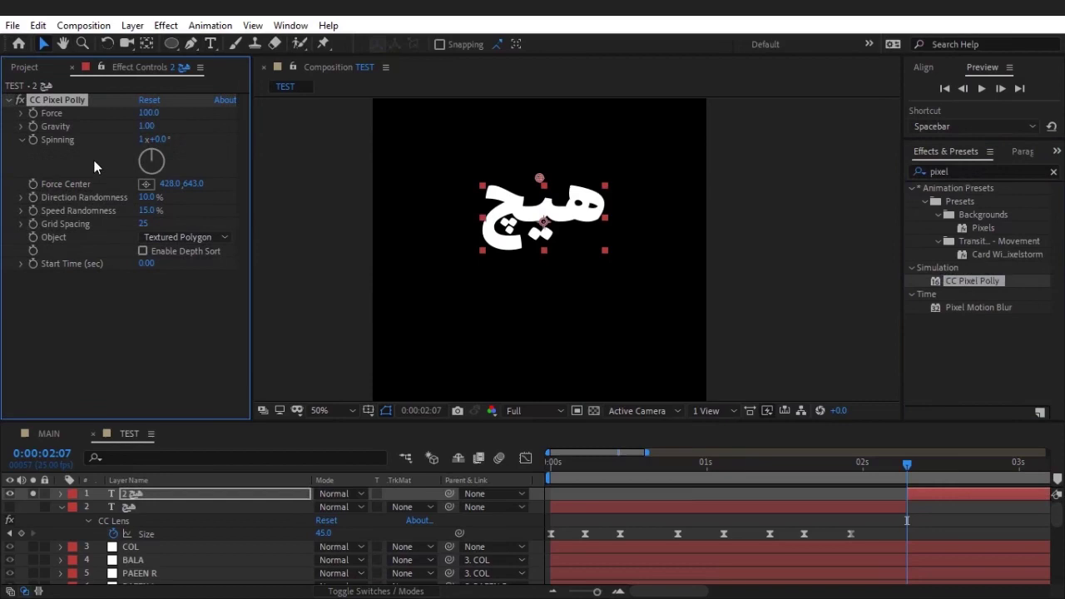
left_click_drag(914, 466, 912, 466)
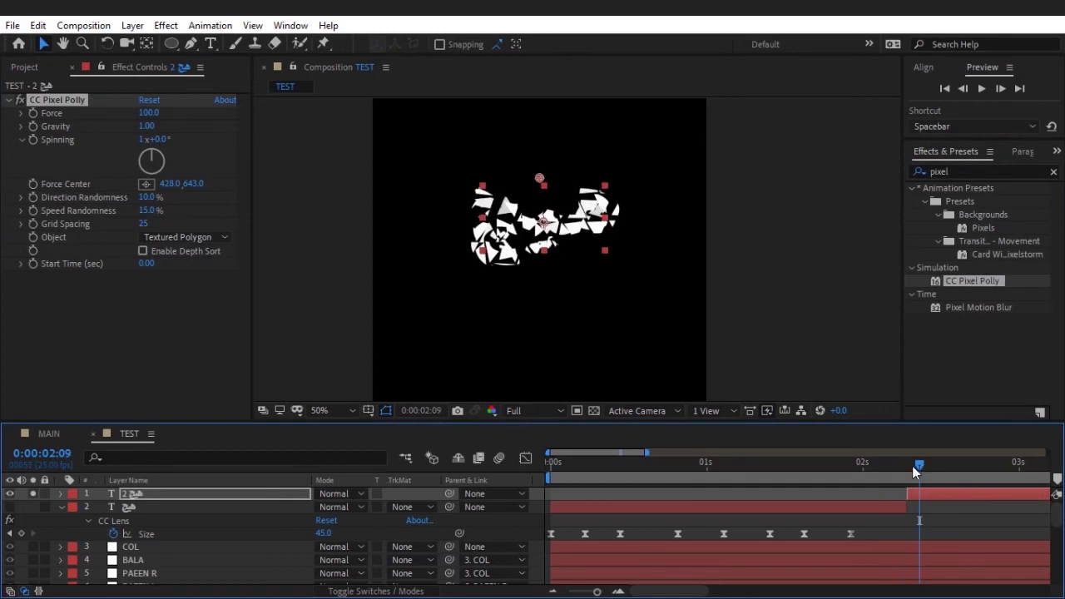
left_click(47, 99)
key("Delete")
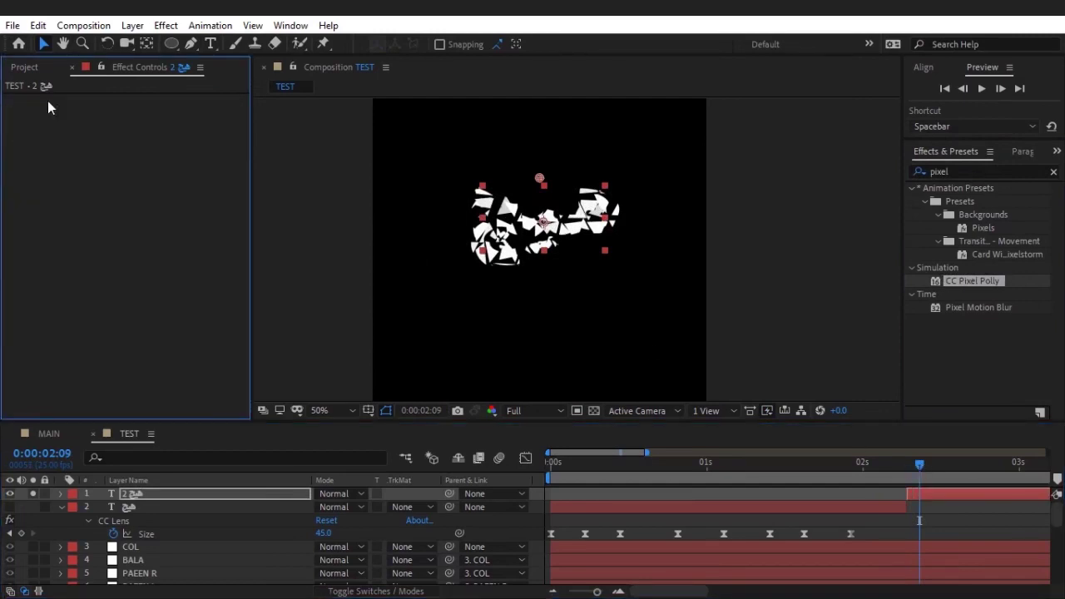
left_click_drag(908, 493, 654, 493)
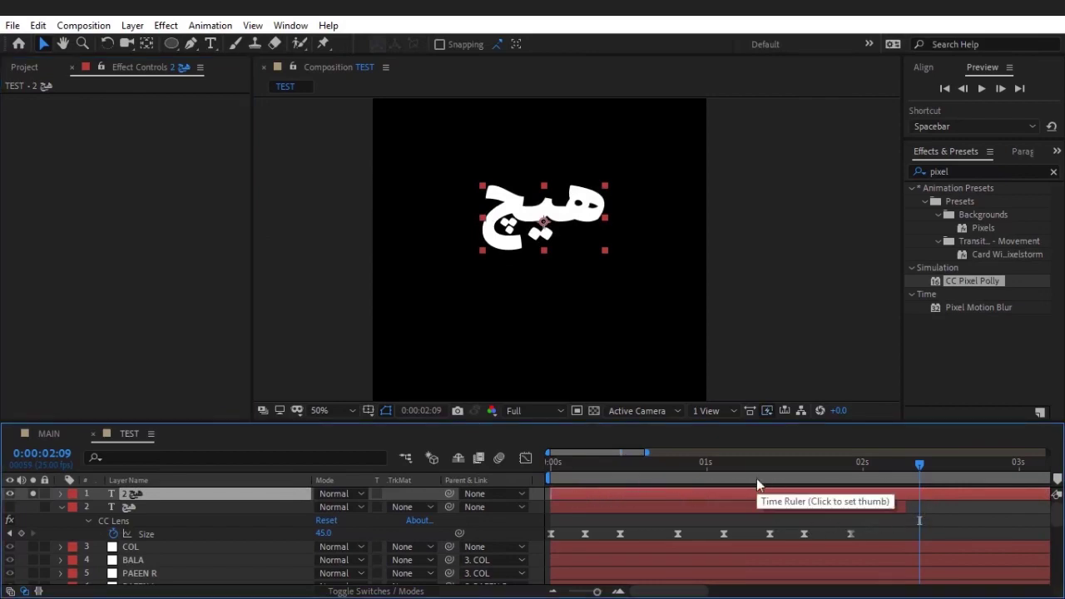
key("alt+bracketleft")
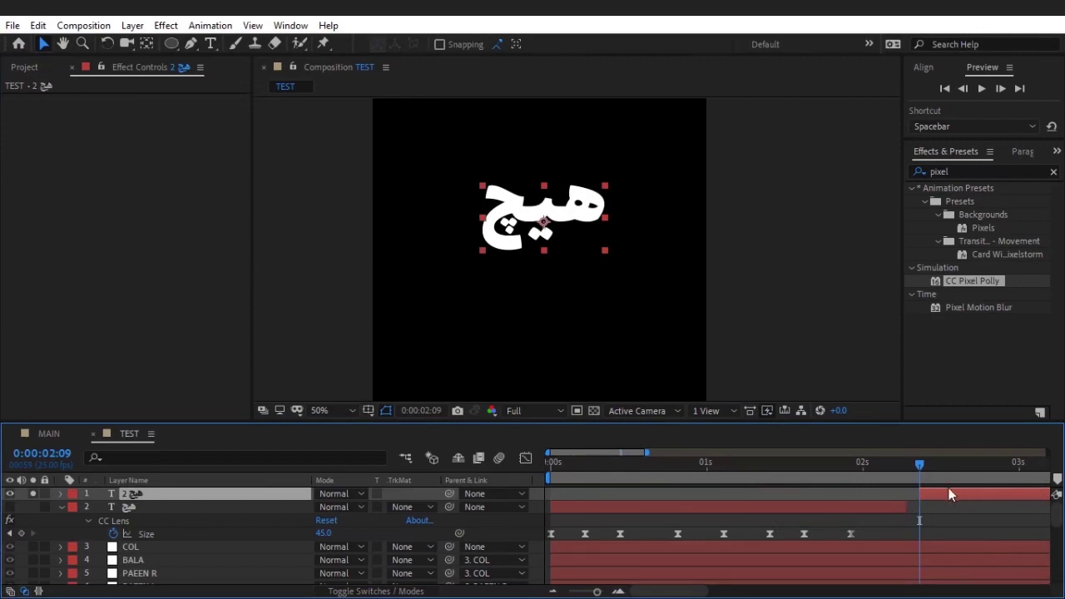
left_click_drag(982, 282, 956, 495)
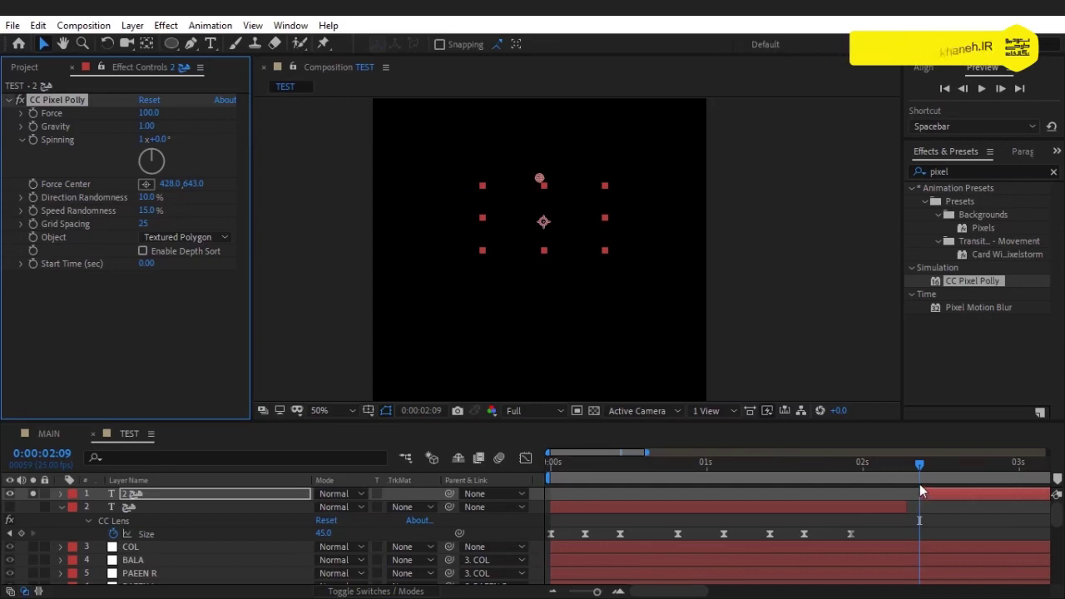
- After trying different timings for the copy layer, trim layer 1 to start at 0:00:02:09 with Alt+[
left_click(544, 464)
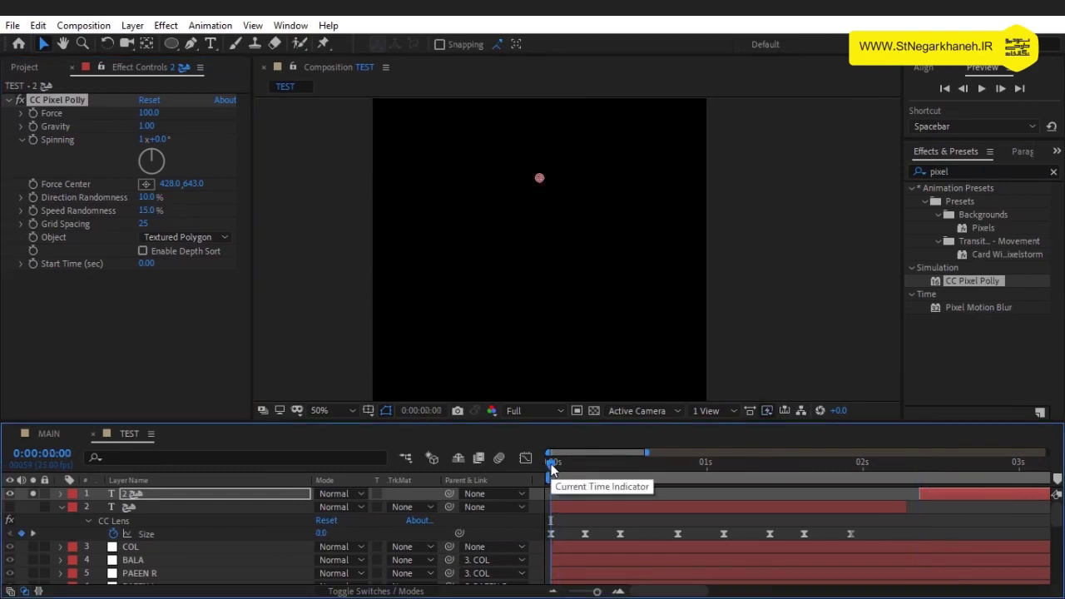
left_click_drag(554, 464, 574, 471)
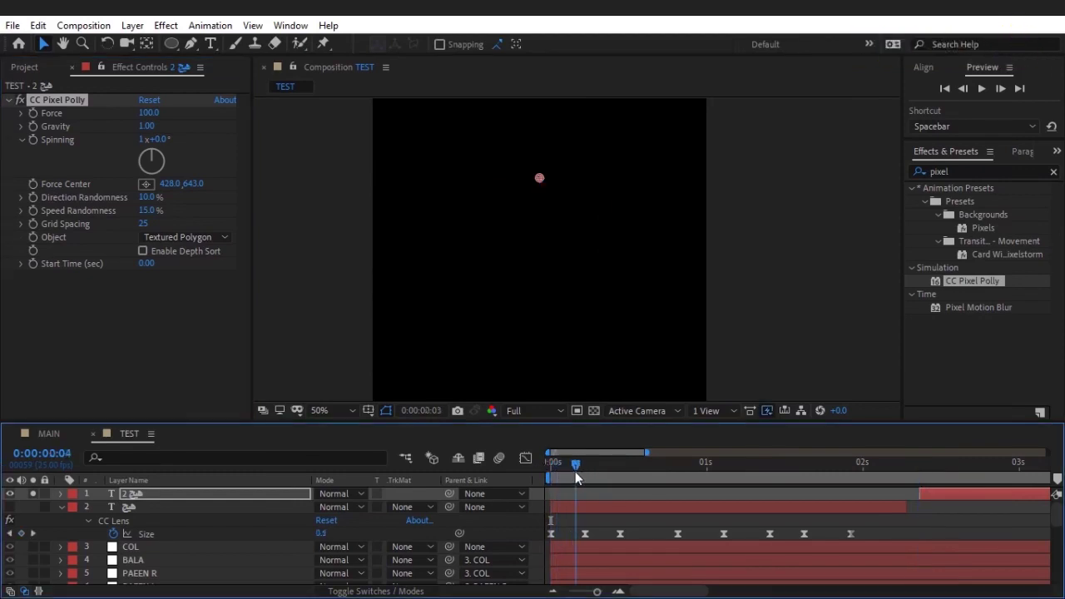
mouse_move(964, 492)
left_mouse_down()
mouse_move(756, 494)
mouse_move(576, 513)
left_mouse_up()
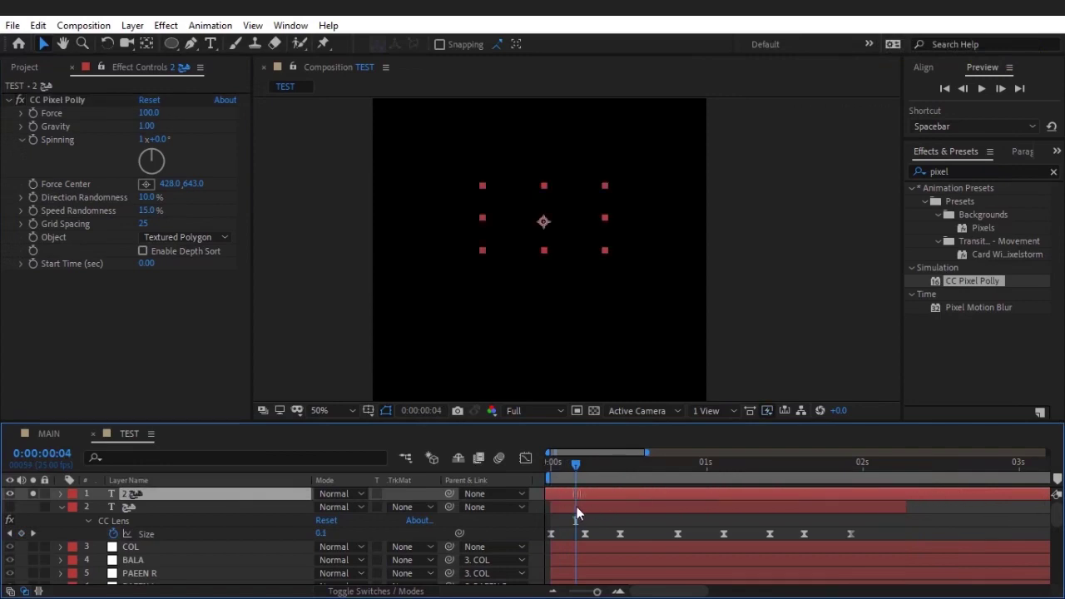
left_click_drag(557, 464, 545, 466)
mouse_move(568, 494)
left_mouse_down()
mouse_move(946, 488)
mouse_move(520, 486)
left_mouse_up()
mouse_move(575, 464)
left_mouse_down()
mouse_move(547, 465)
mouse_move(551, 495)
left_mouse_up()
left_click(557, 465)
key("space")
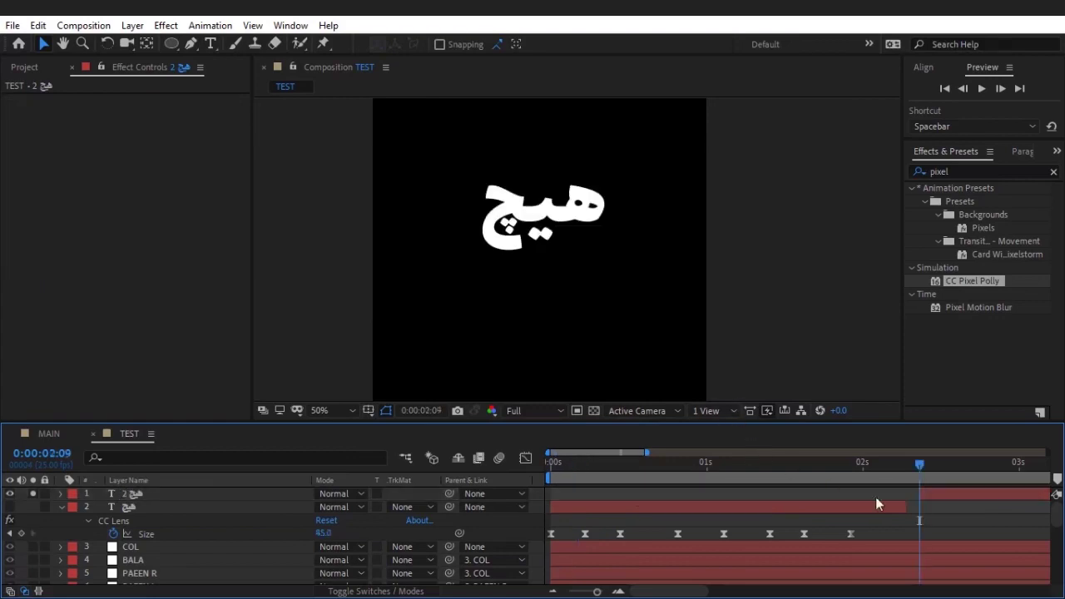
left_click(943, 492)
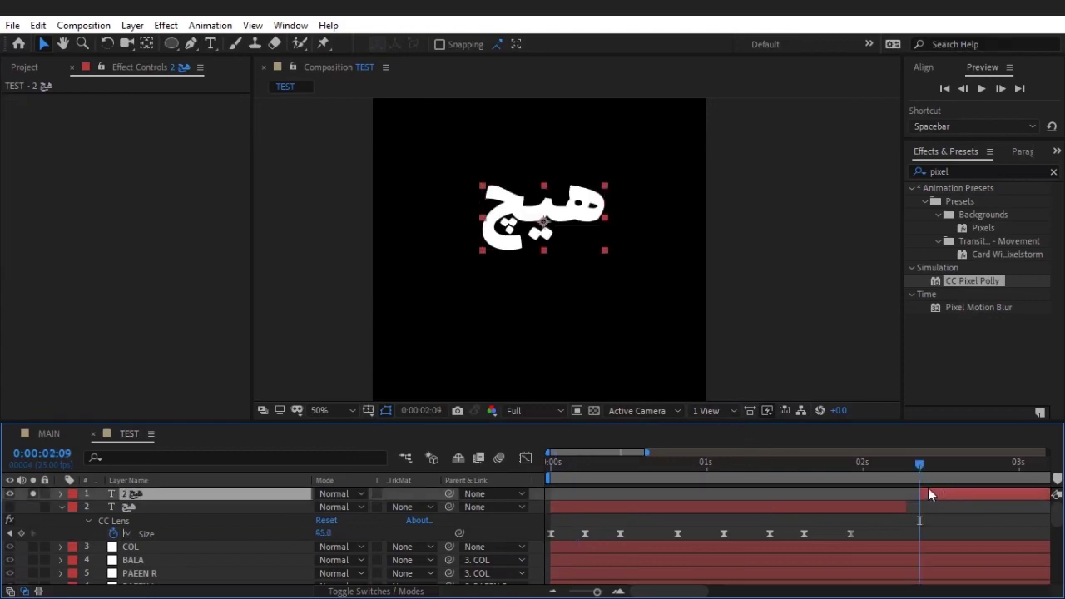
key("ctrl+z")
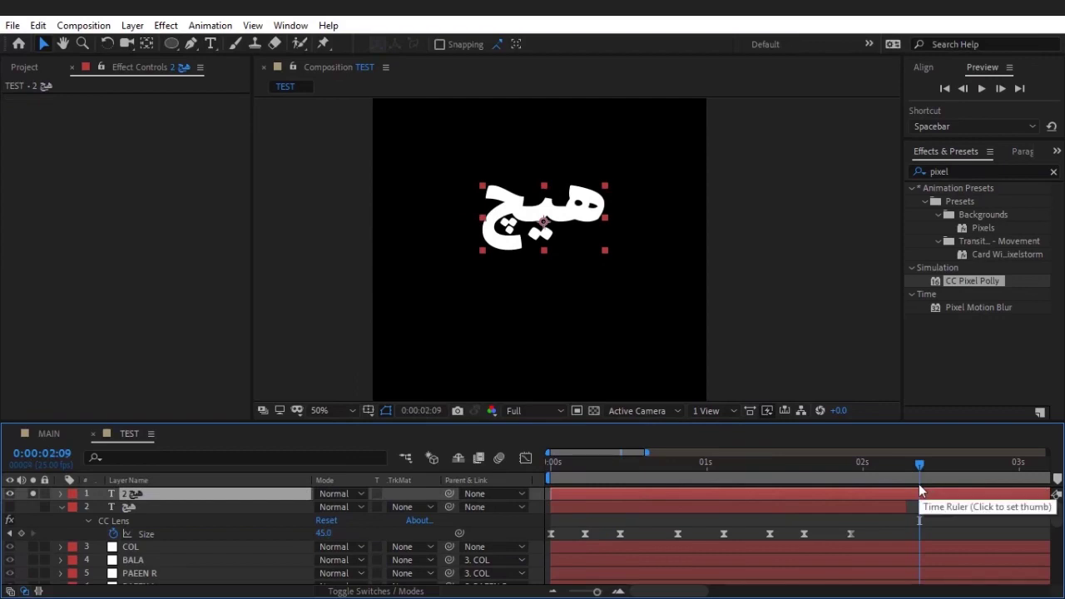
key("alt+bracketleft")
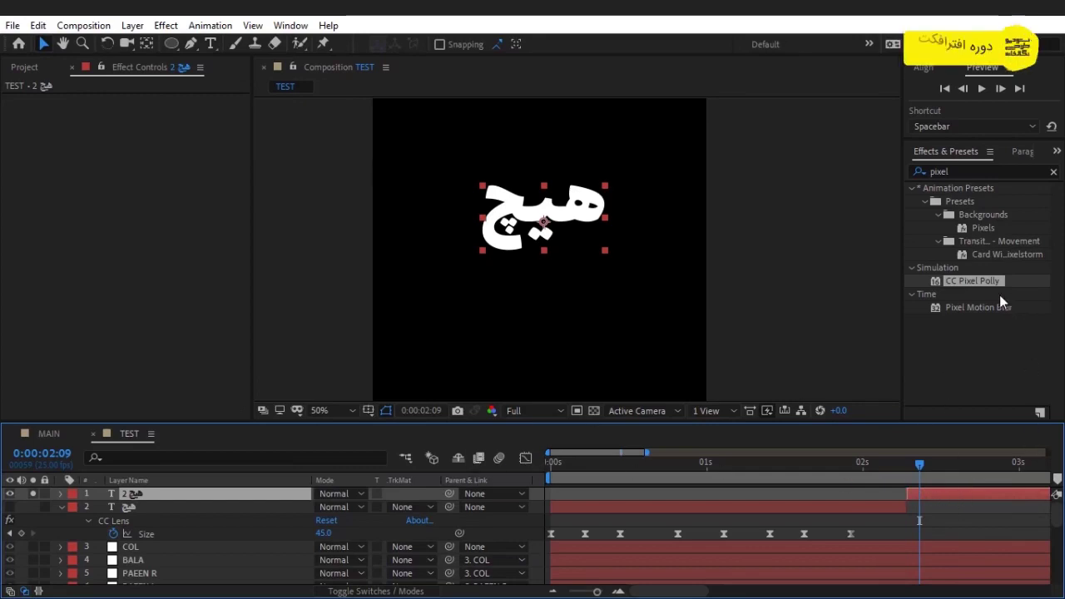
- Apply CC Pixel Polly to layer 1 with Force 50 and Grid Spacing 31
left_click_drag(975, 280, 951, 492)
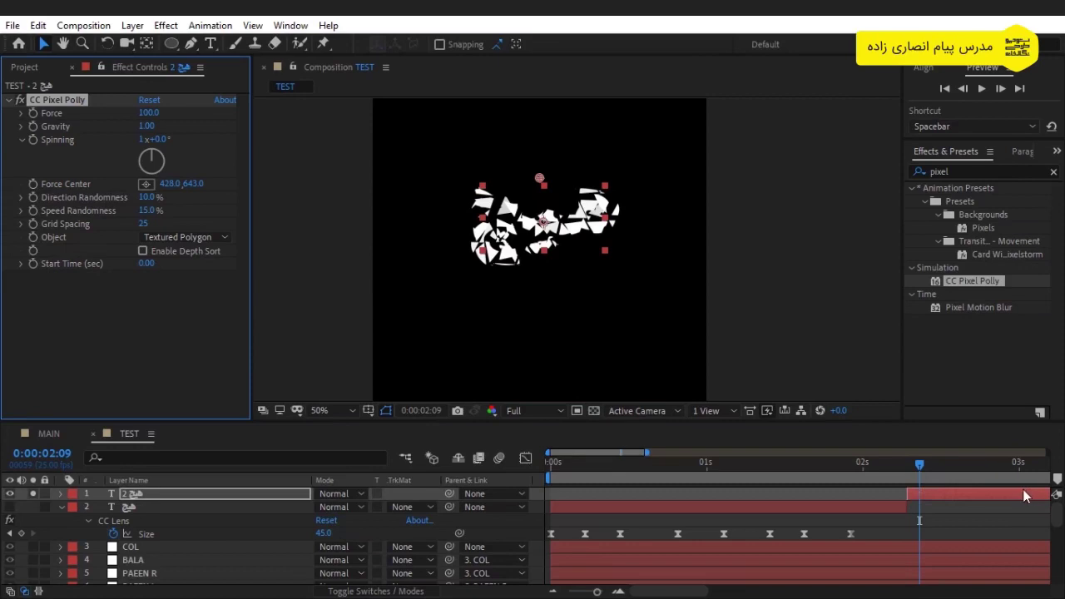
mouse_move(918, 467)
left_mouse_down()
mouse_move(904, 463)
mouse_move(931, 475)
left_mouse_up()
left_click_drag(148, 114, 94, 112)
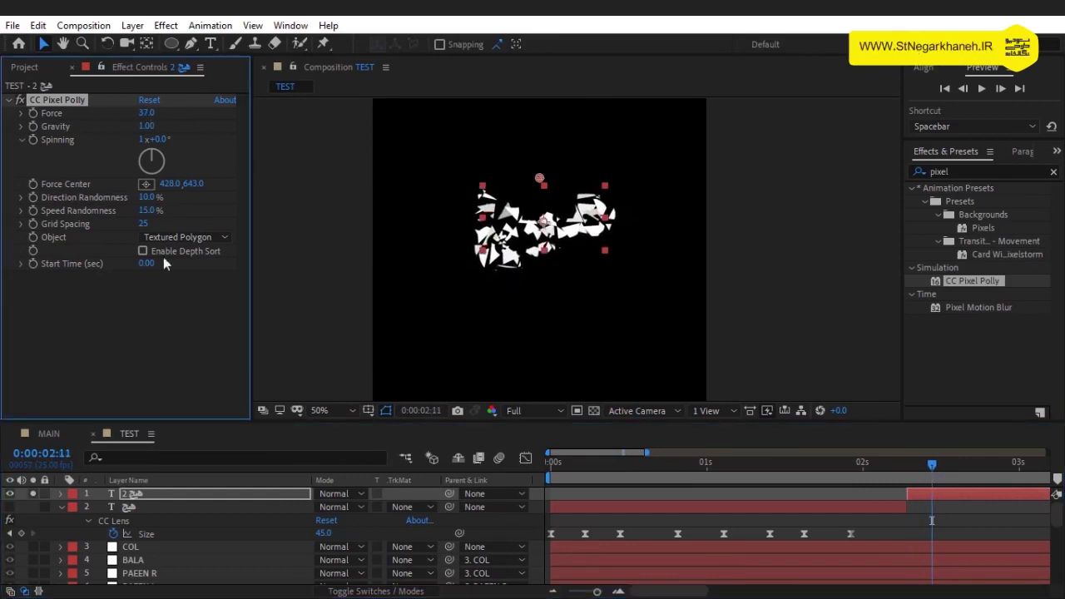
left_click(138, 220)
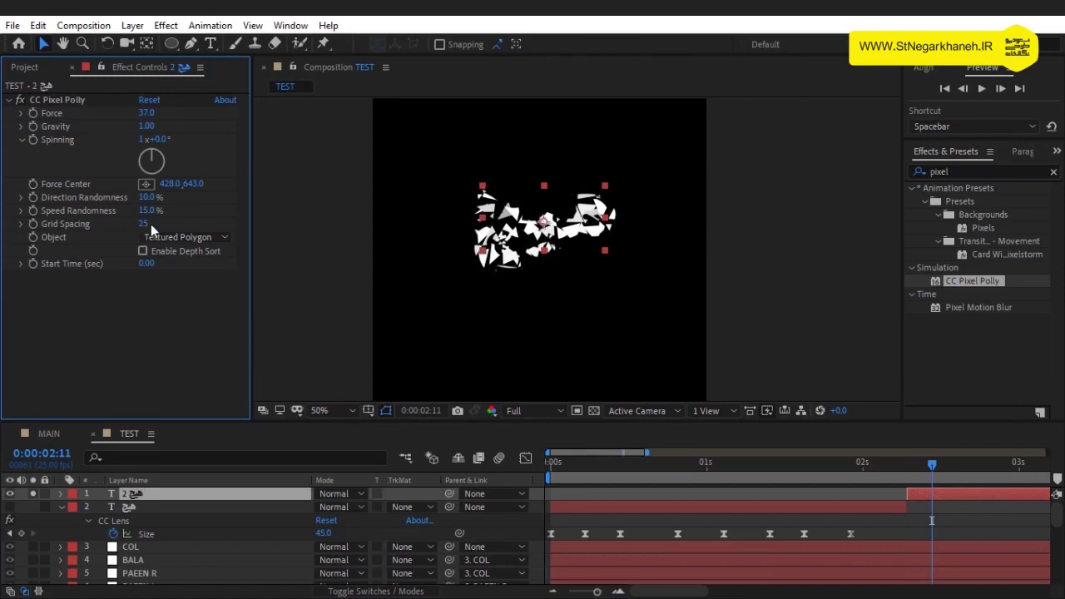
left_click(149, 223)
type("15")
key("Return")
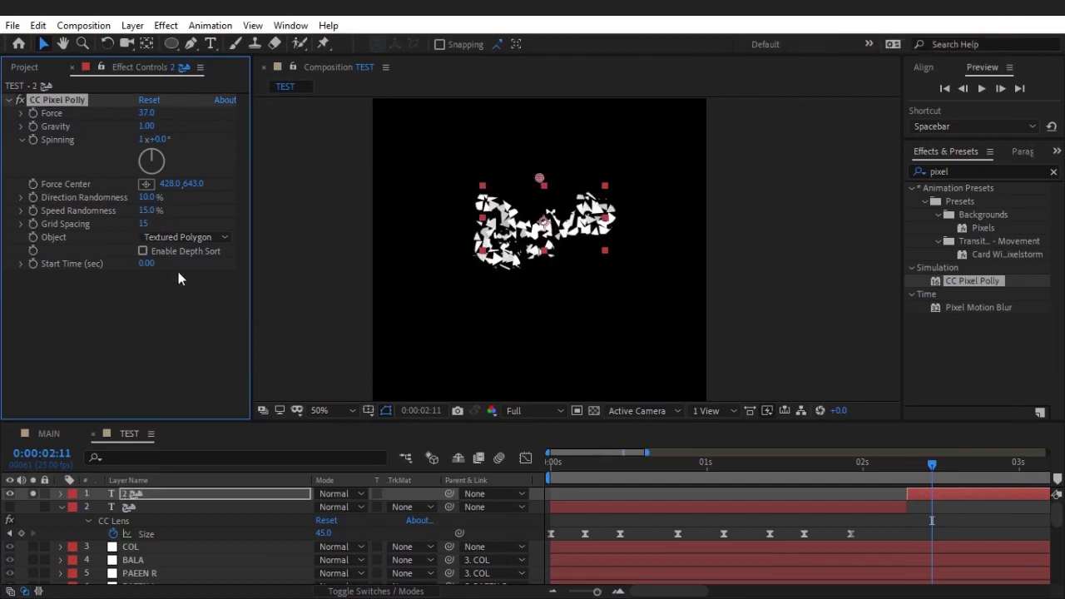
left_click(911, 467)
left_click(146, 113)
type("50")
key("Return")
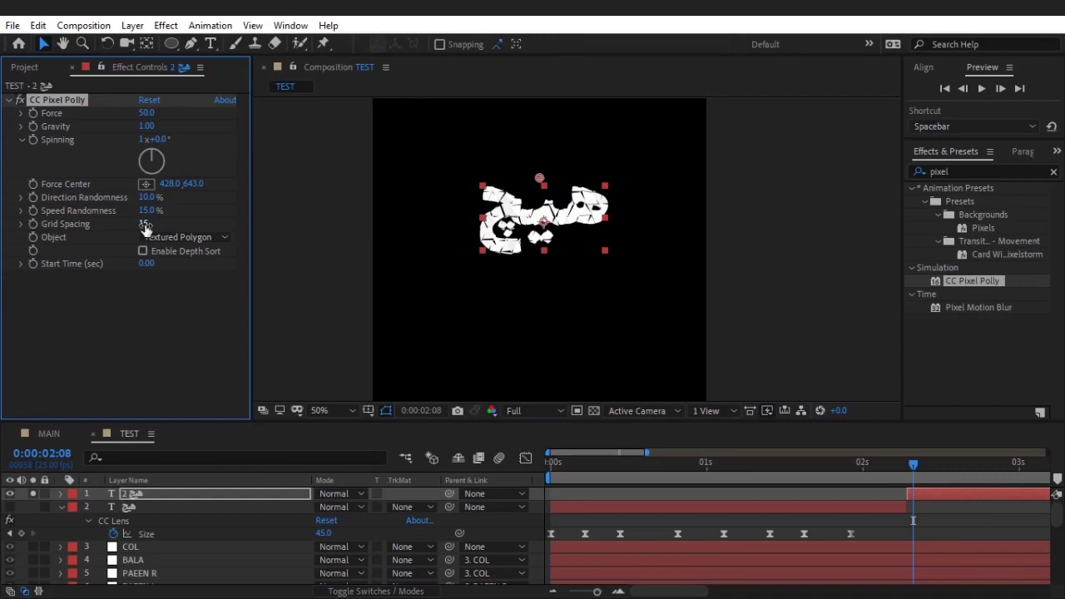
left_click_drag(140, 224, 160, 226)
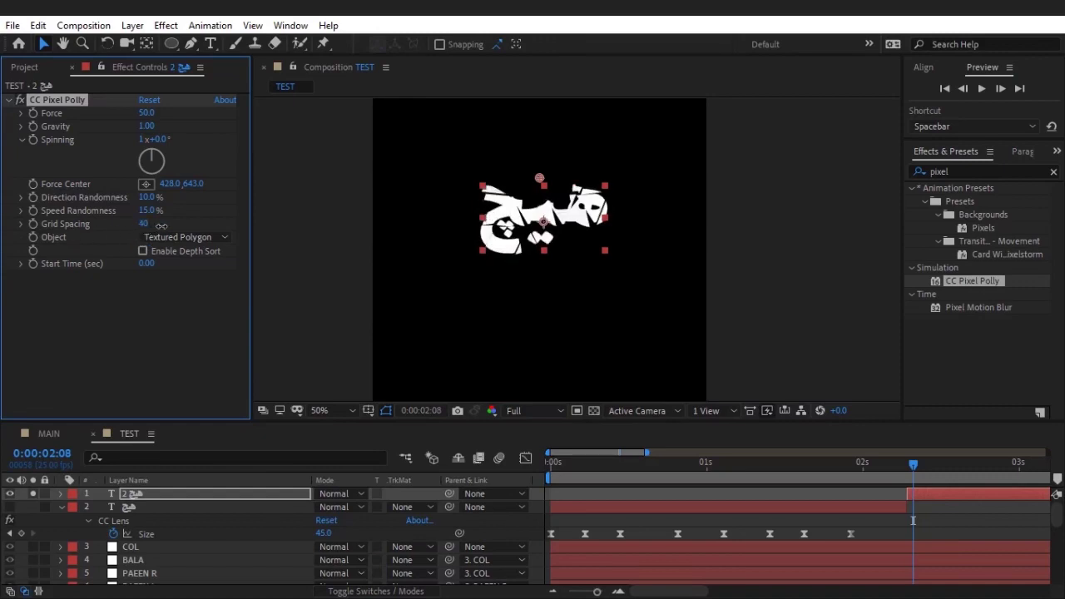
left_click_drag(160, 225, 154, 225)
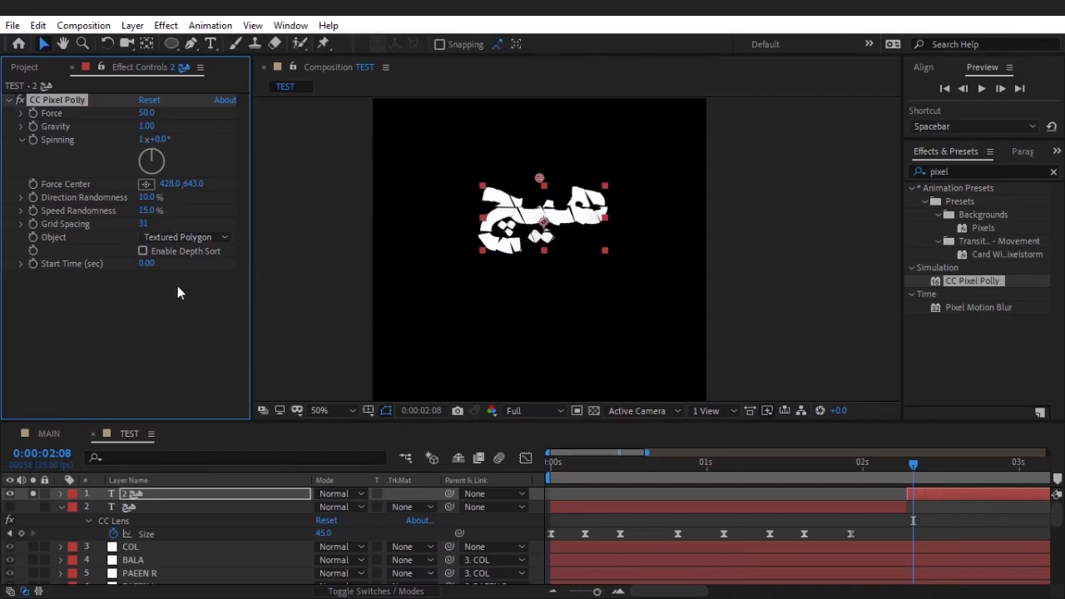
- Set the Pixel Polly Spinning to 1x+36° and return to the frame before the word breaks
left_click_drag(171, 140, 197, 145)
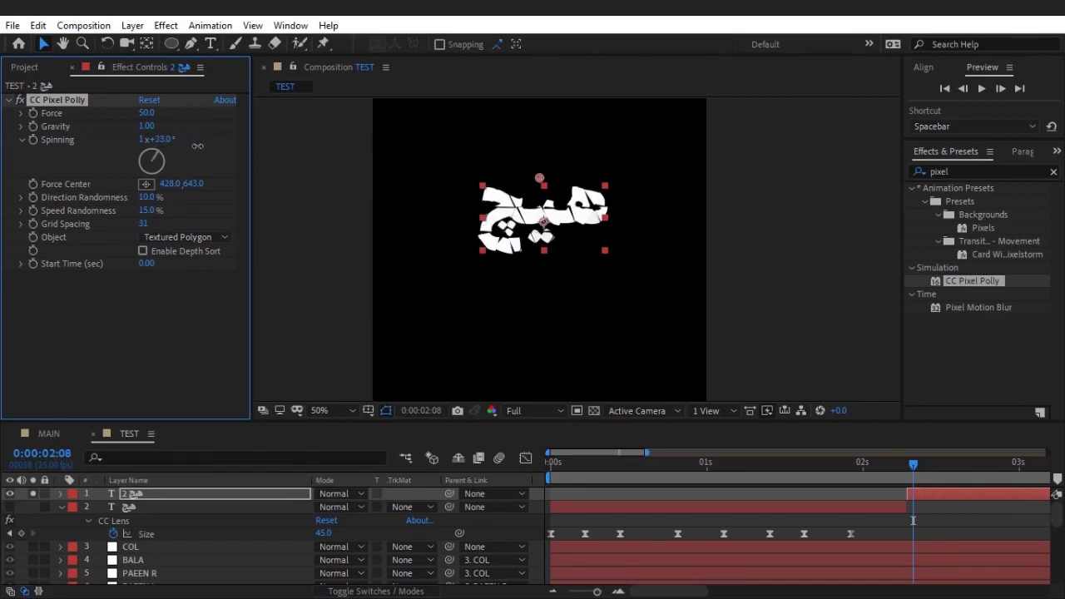
left_click(143, 139)
type("0")
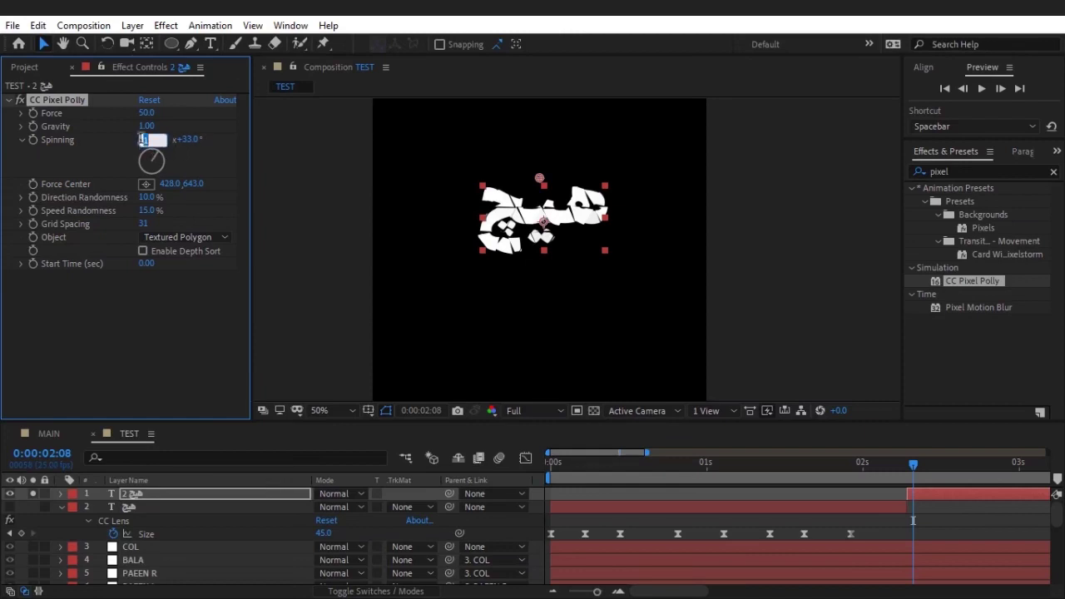
key("Return")
mouse_move(171, 140)
left_mouse_down()
mouse_move(204, 145)
mouse_move(173, 142)
left_mouse_up()
left_click(145, 139)
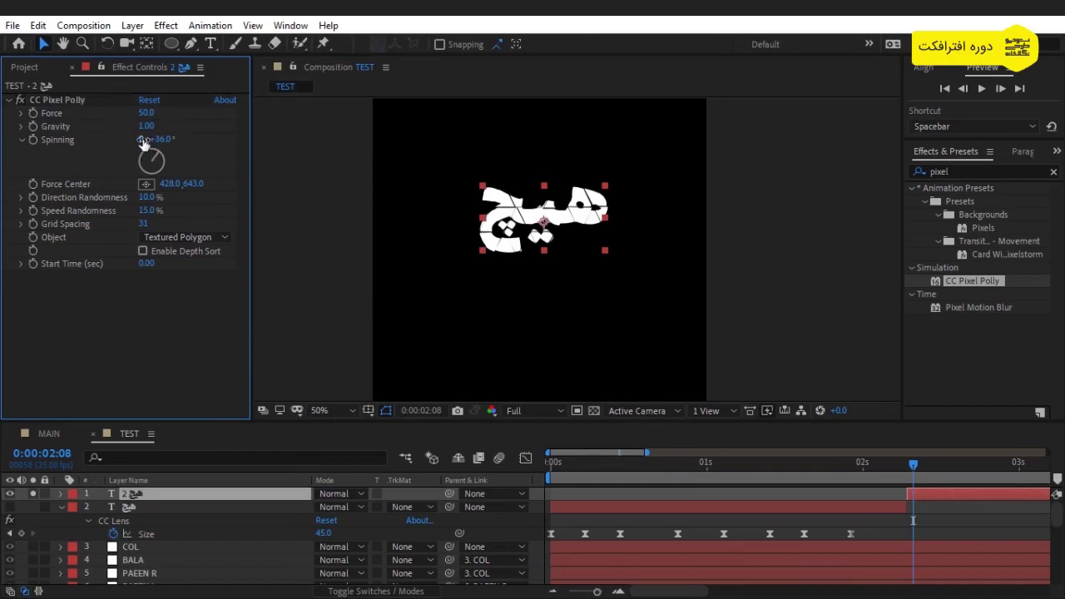
type("1")
key("Return")
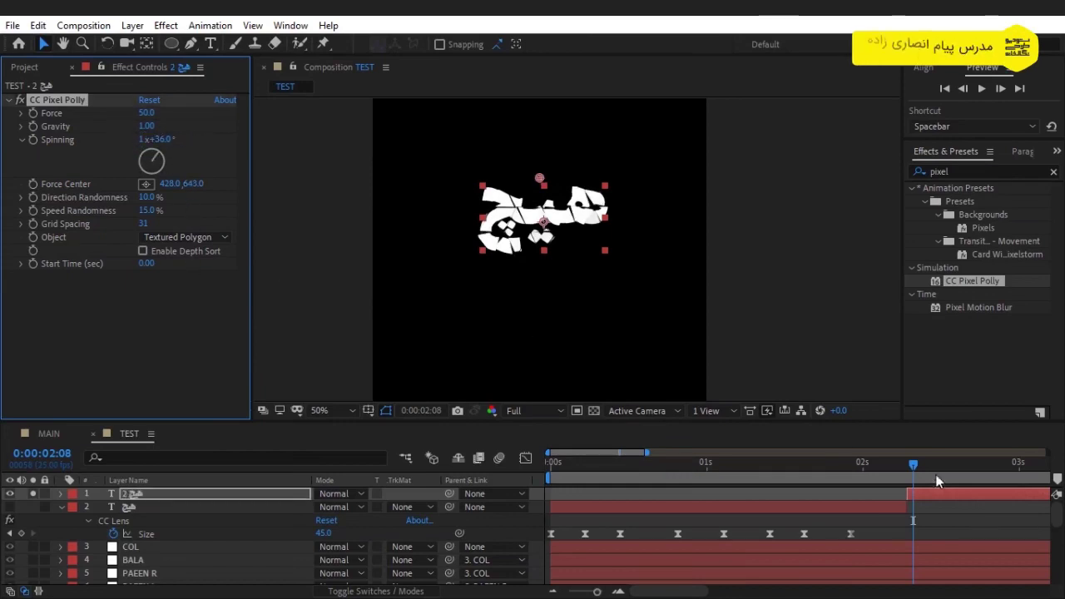
left_click(944, 466)
left_click_drag(944, 467, 902, 461)
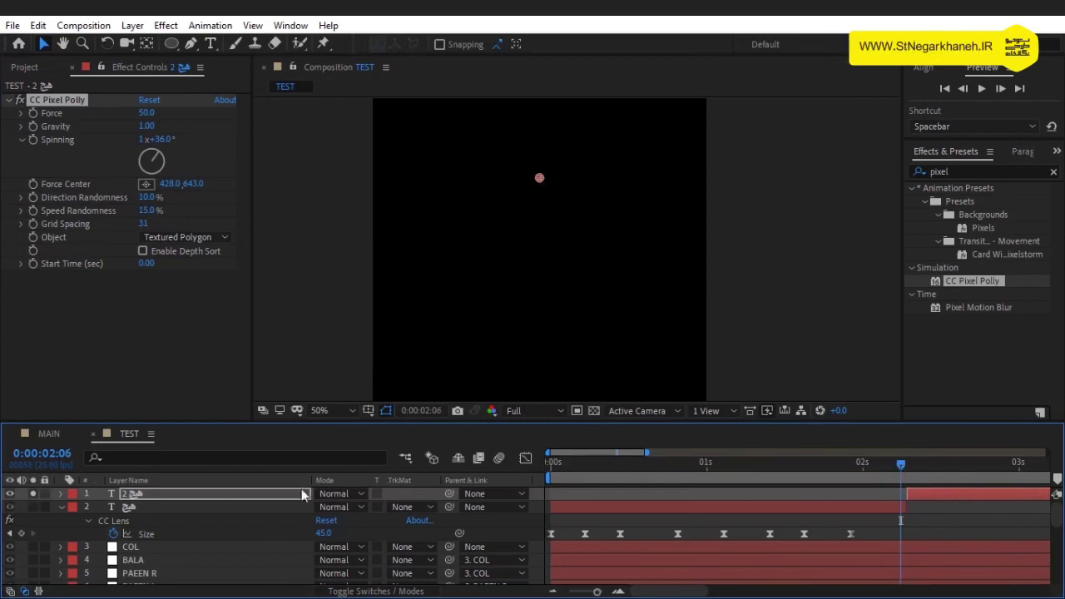
- Preview the shatter, scrub to 2:16, and unsolo the text so the chest layers show
key("space")
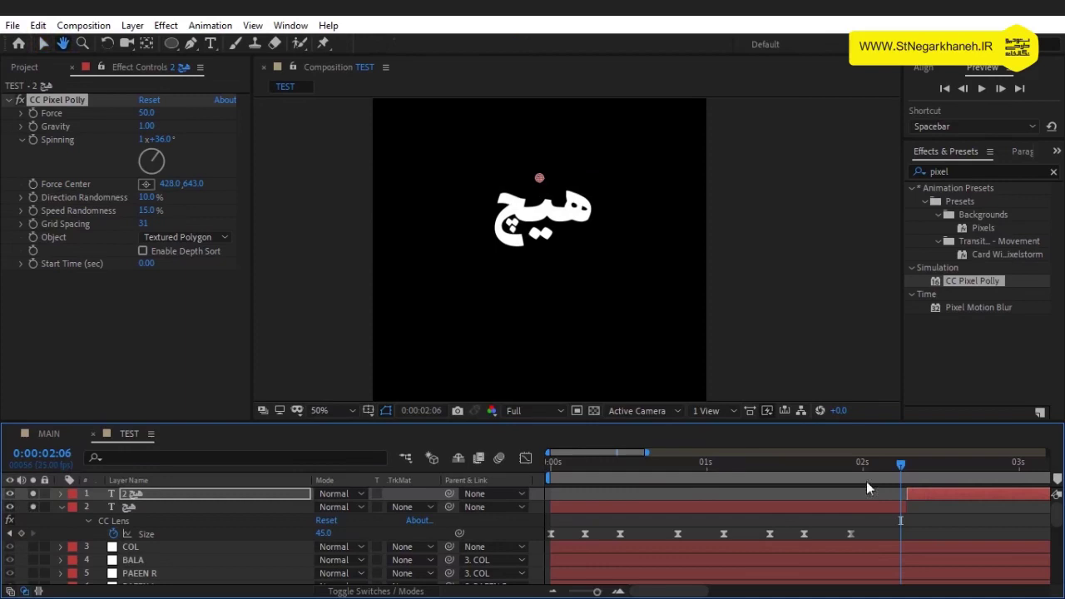
left_click(796, 464)
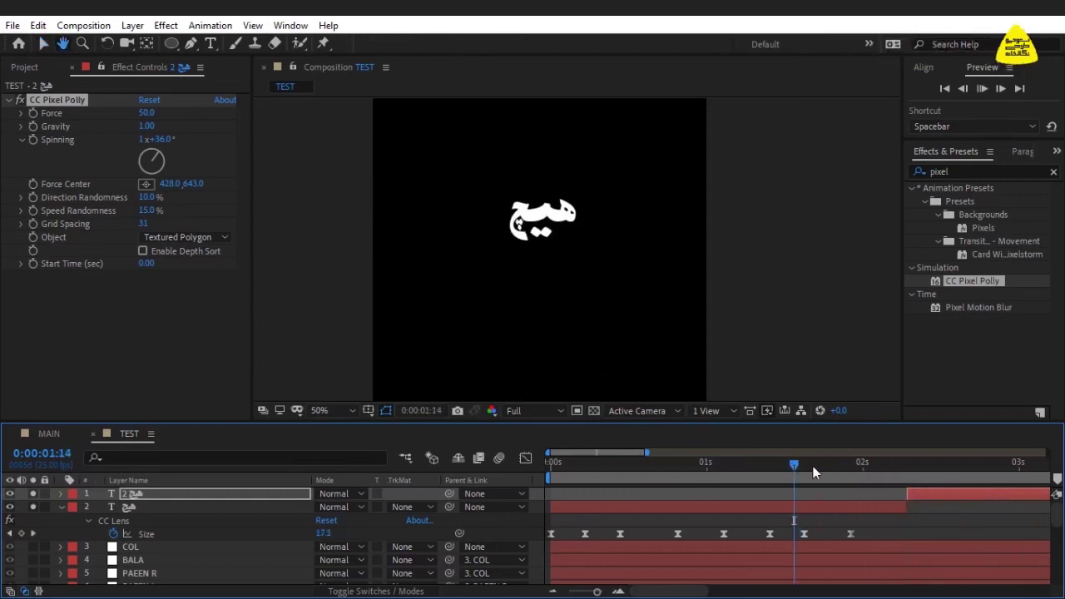
left_click_drag(840, 473, 963, 473)
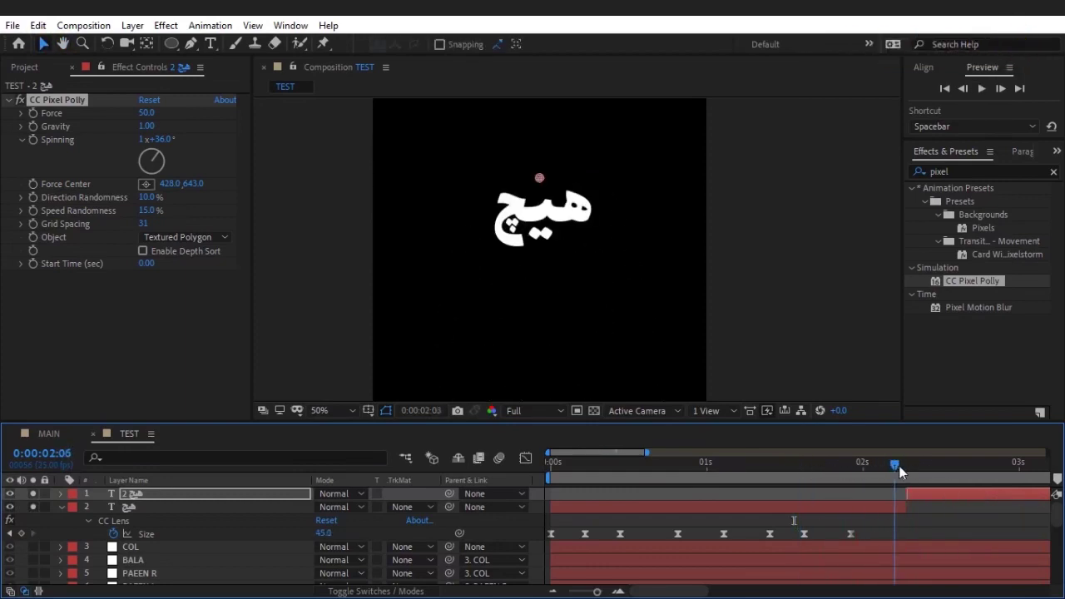
left_click(36, 498)
- Drag both text layers below the chest layers to positions 20 and 21, then check 2:07 at 50% zoom
scroll(636, 320, "down", 2)
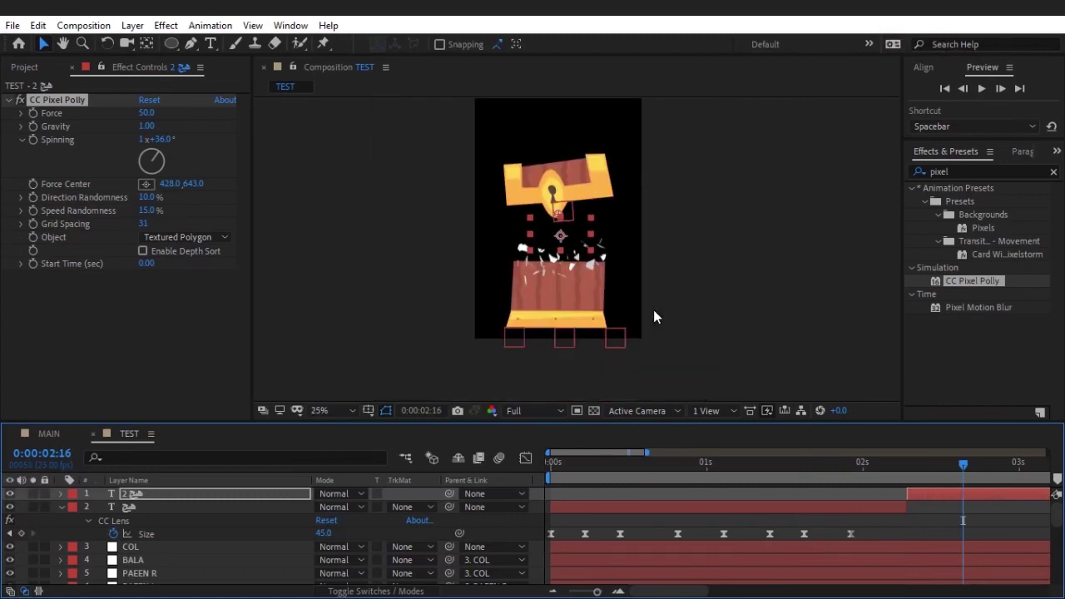
left_click_drag(158, 504, 187, 584)
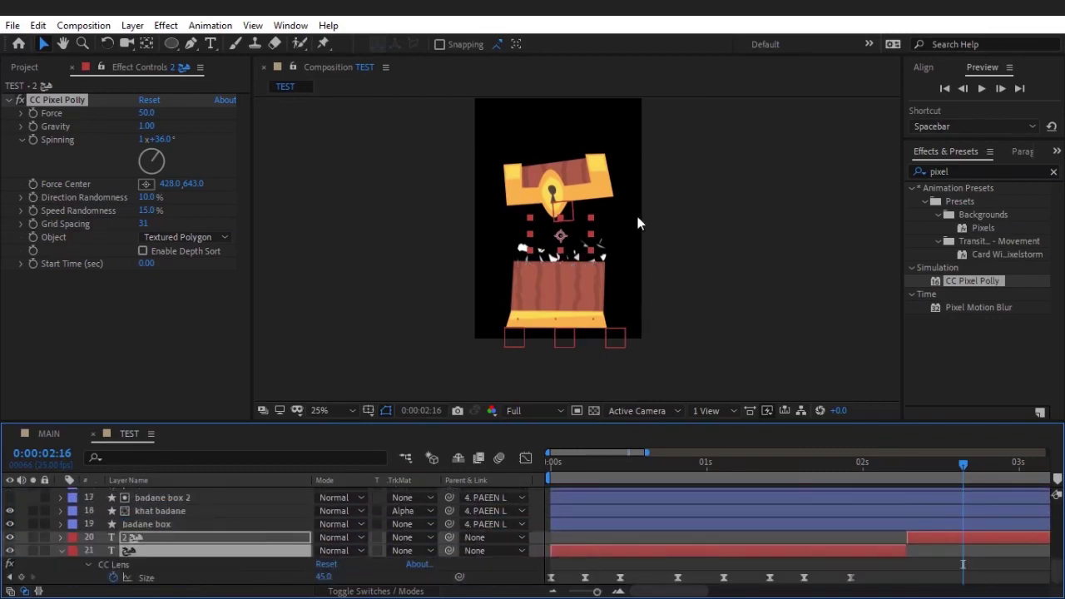
key("period")
left_click_drag(896, 462, 988, 483)
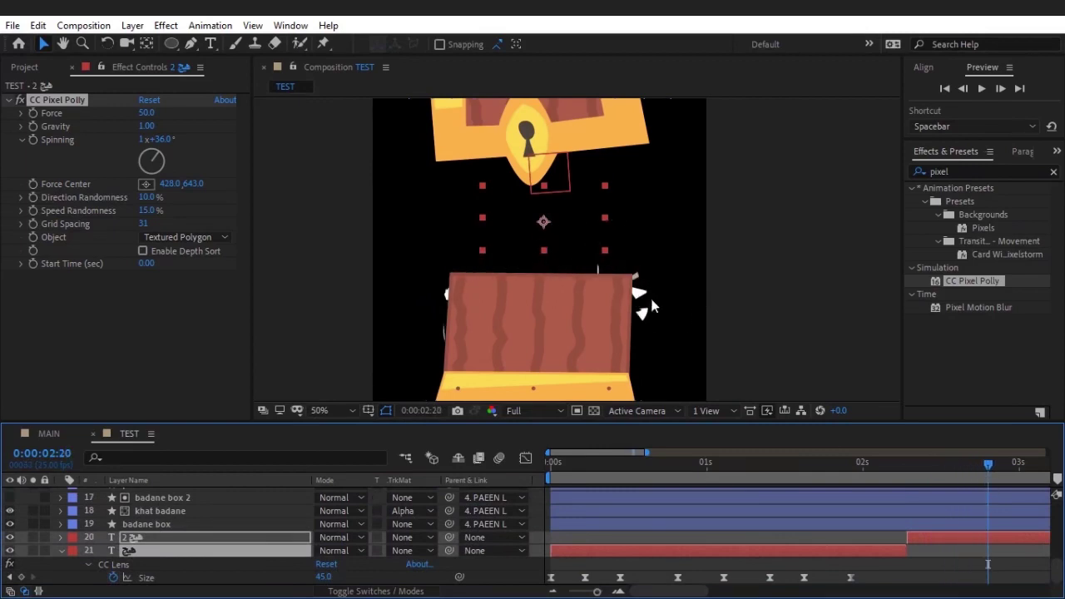
left_click_drag(599, 297, 598, 280)
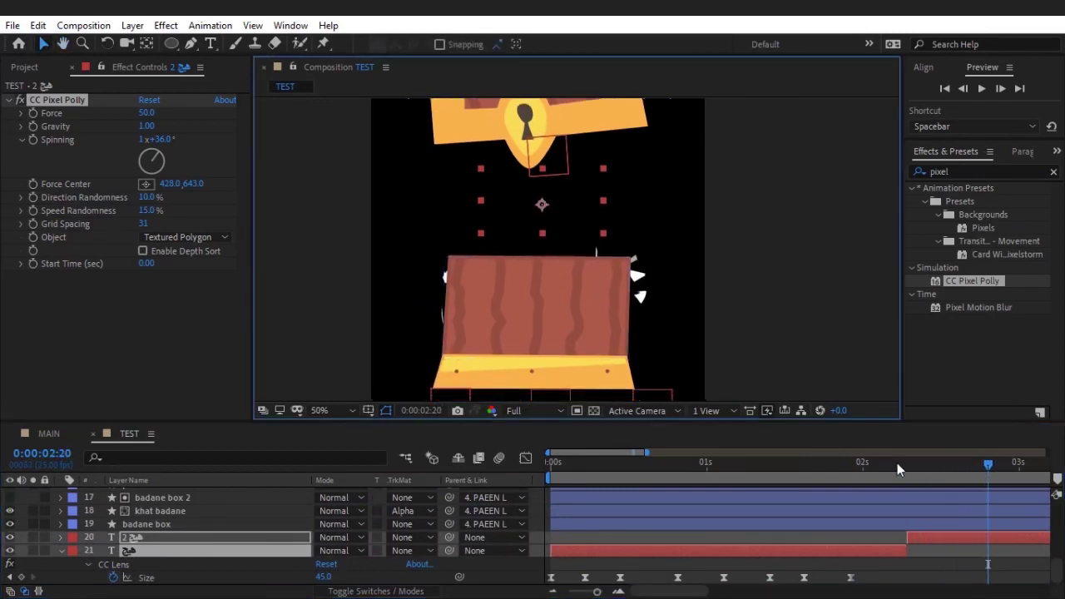
left_click(906, 473)
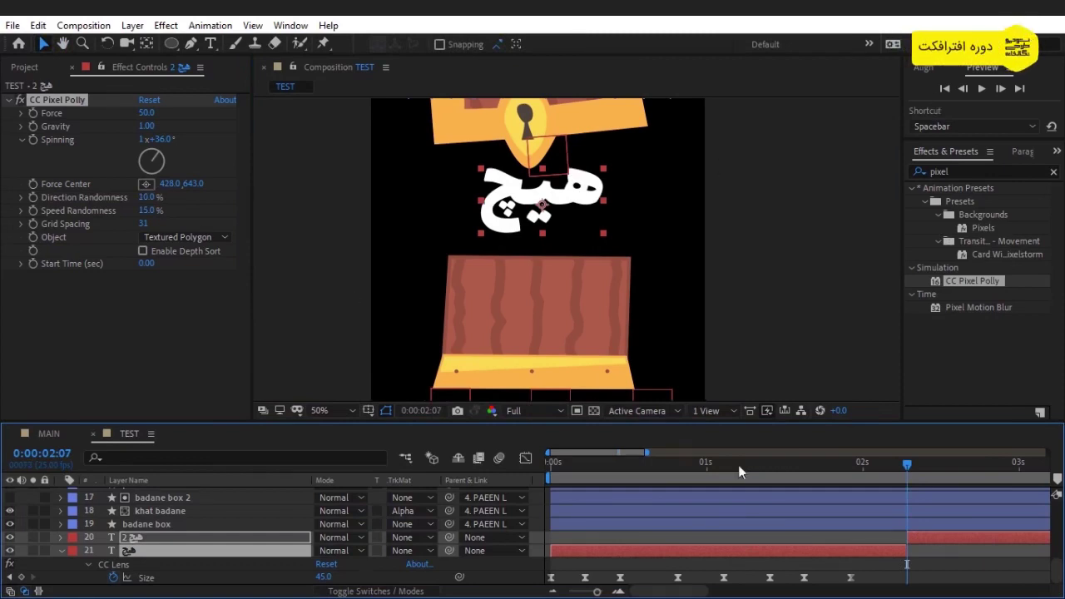
- Raise CC Pixel Polly's Direction Randomness to 100%, checking the shatter between 2:12 and 2:22
left_click(936, 466)
left_click(146, 197)
type("33")
key("Return")
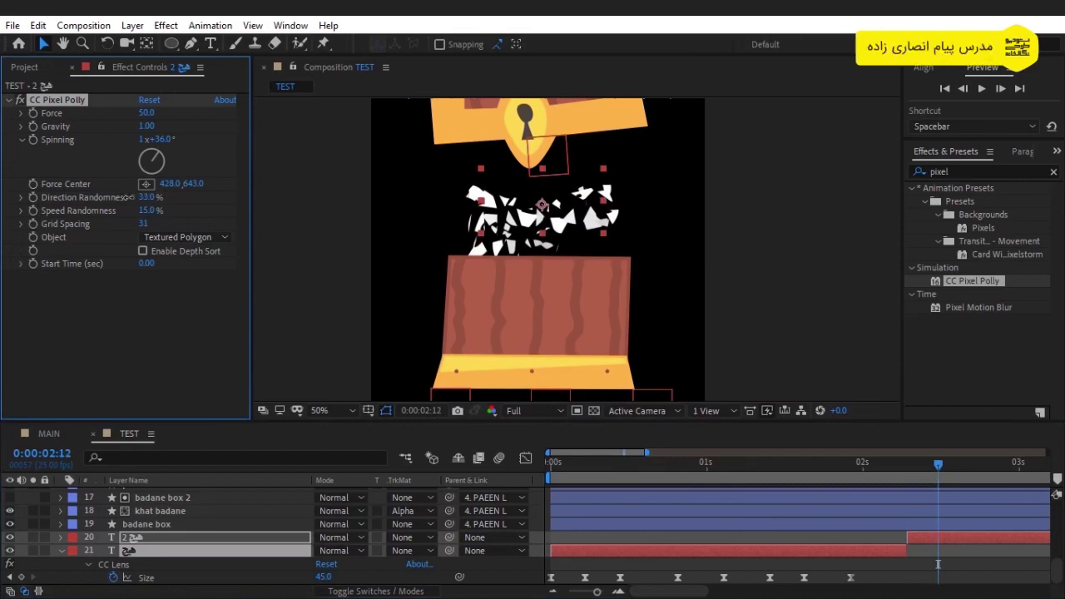
left_click_drag(129, 197, 146, 196)
left_click_drag(938, 465, 997, 466)
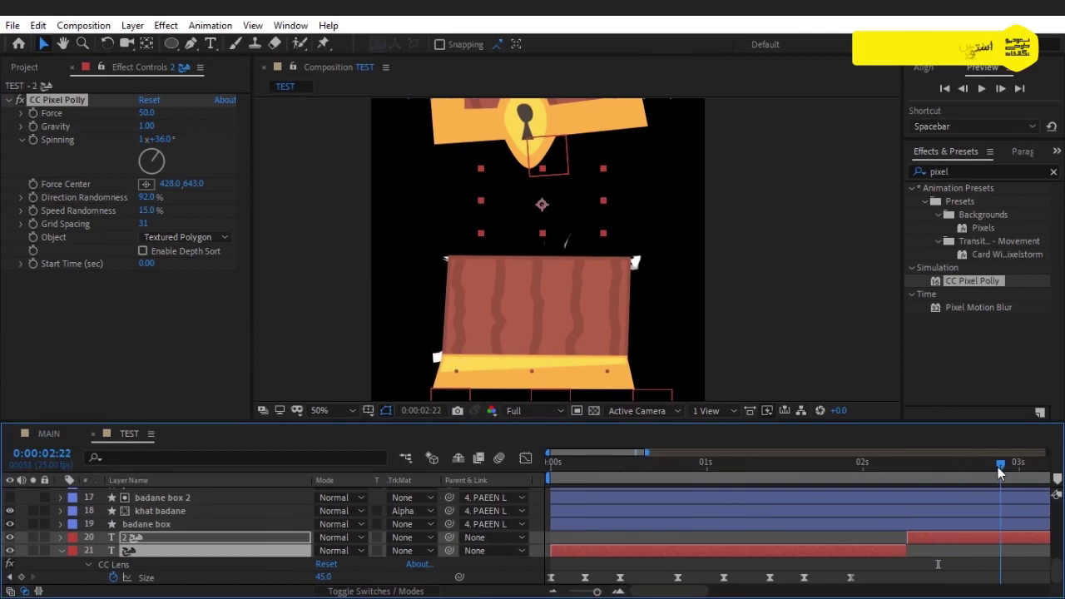
mouse_move(147, 197)
left_mouse_down()
mouse_move(121, 197)
mouse_move(190, 195)
left_mouse_up()
- Set Spinning to 1x+75°, keep Speed Randomness at 20%, and set Force to 30
left_click_drag(192, 149, 208, 154)
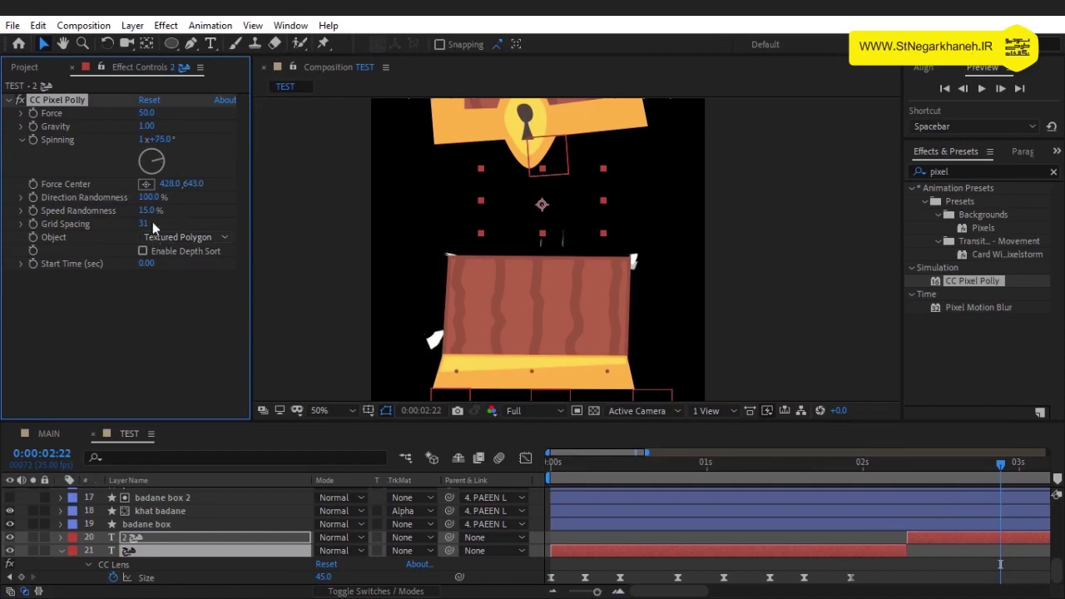
left_click_drag(146, 210, 133, 211)
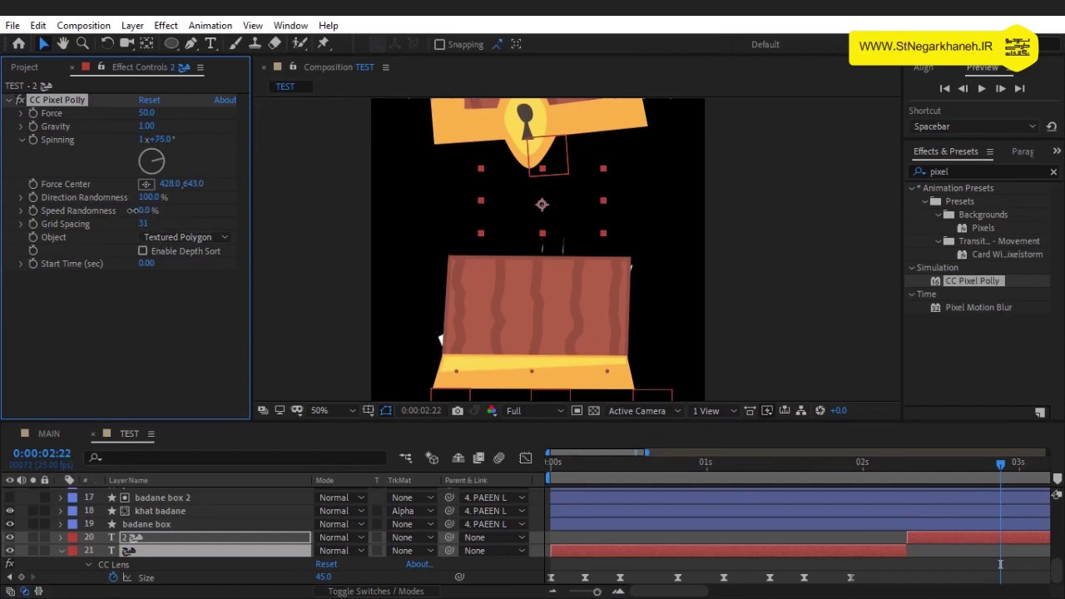
key("ctrl+z")
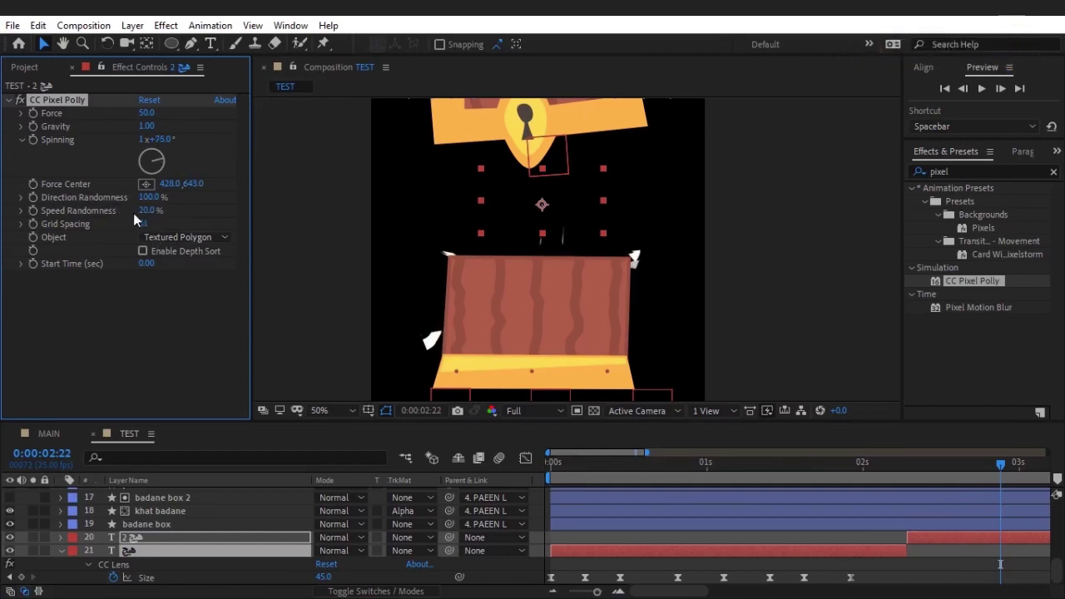
left_click_drag(145, 112, 138, 113)
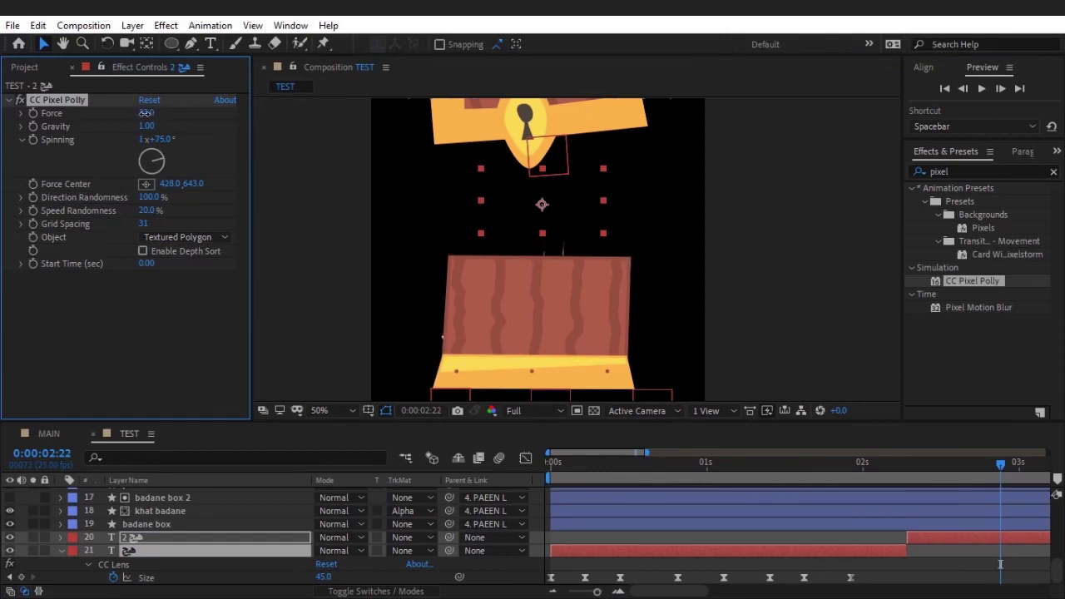
mouse_move(853, 484)
left_mouse_down()
mouse_move(1015, 465)
mouse_move(911, 466)
mouse_move(904, 457)
left_mouse_up()
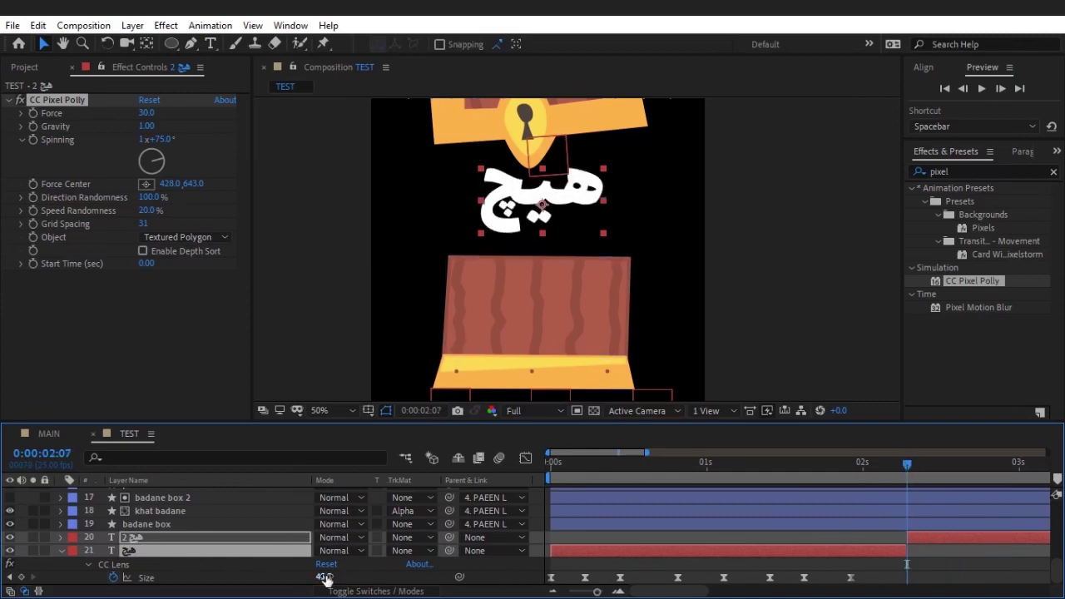
left_click_drag(323, 576, 365, 569)
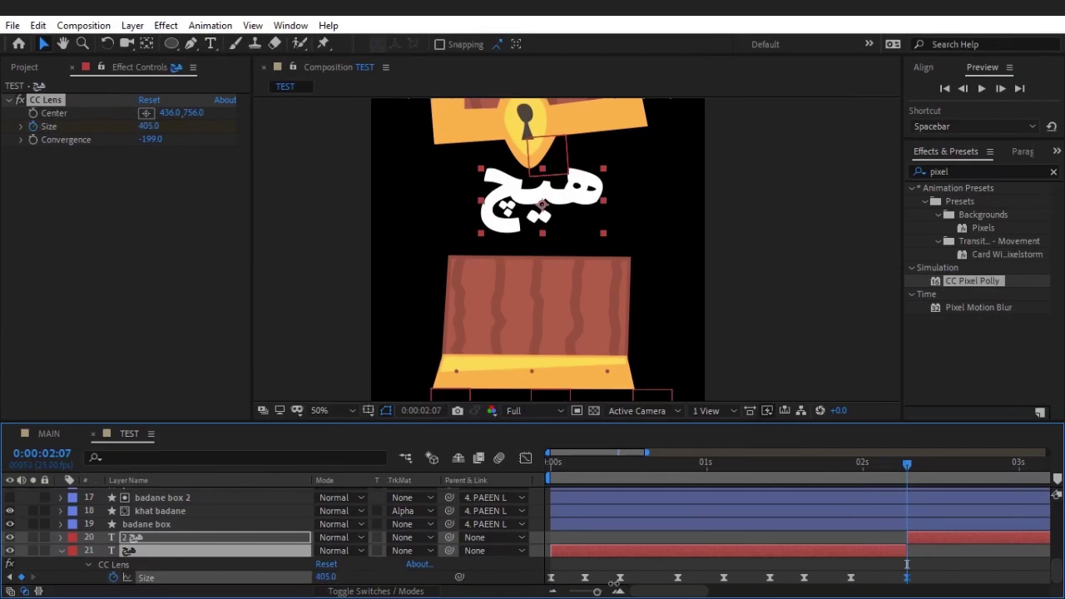
key("ctrl+Up")
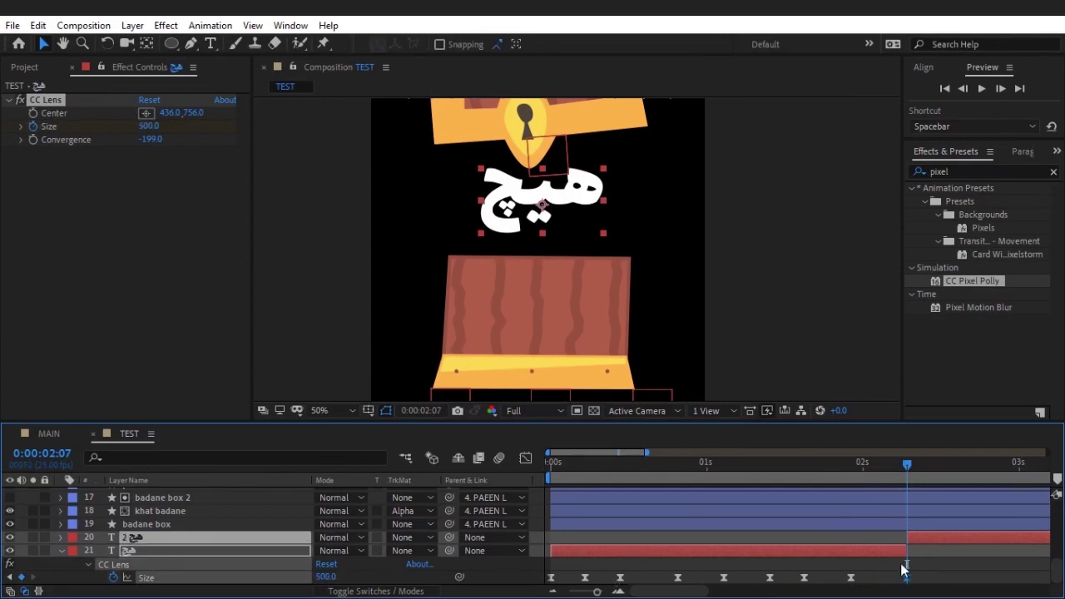
mouse_move(828, 463)
left_mouse_down()
mouse_move(1020, 462)
mouse_move(942, 460)
left_mouse_up()
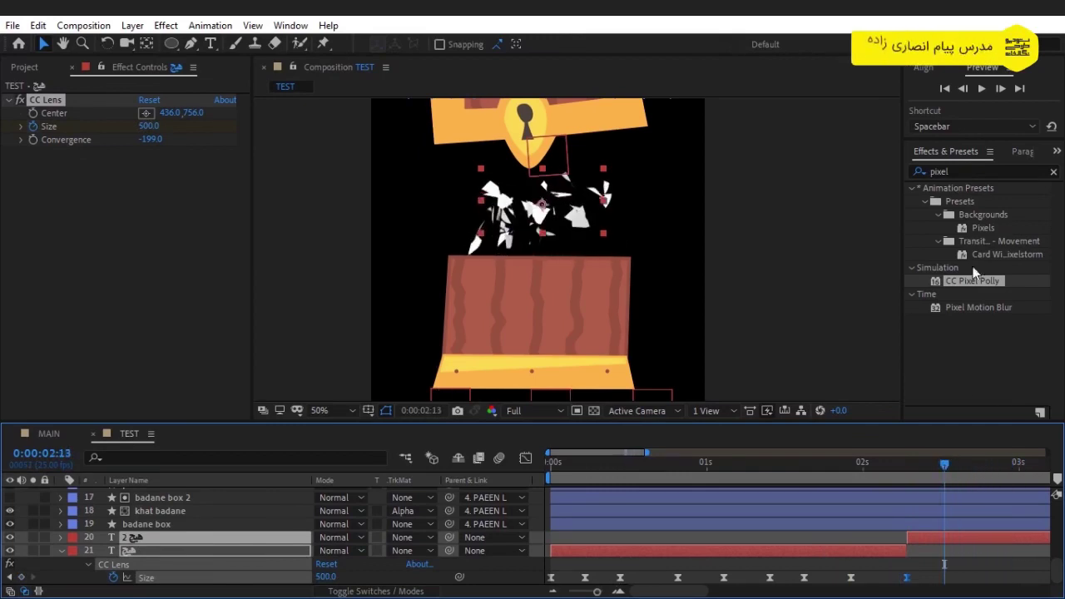
left_click(928, 169)
mouse_move(945, 462)
left_mouse_down()
mouse_move(1021, 466)
mouse_move(991, 441)
left_mouse_up()
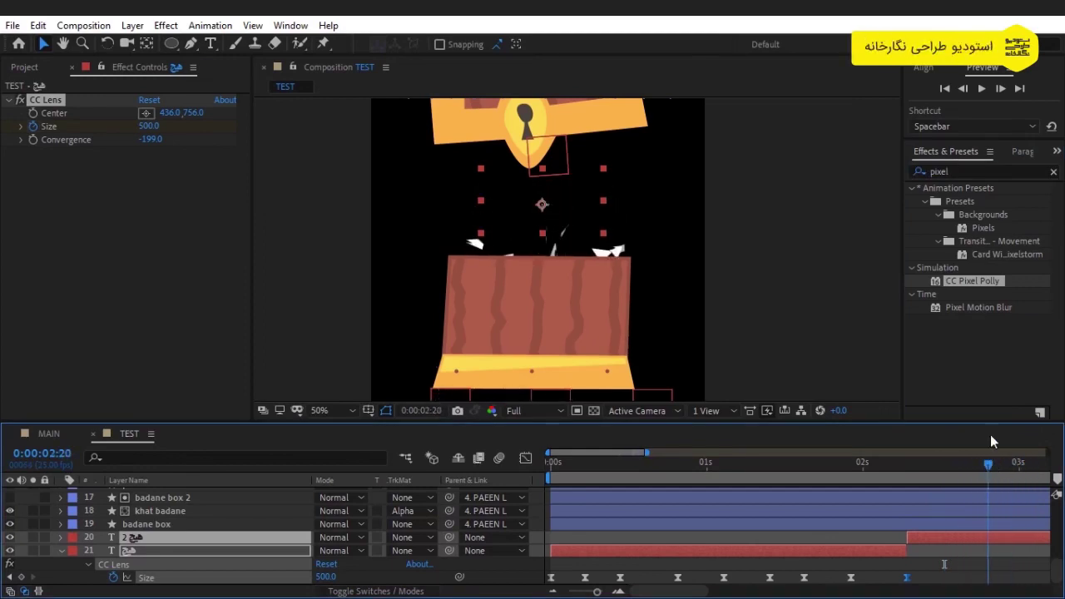
- Apply Roughen Edges to the shattering text layer and preview the shatter
left_click(963, 171)
type("ro")
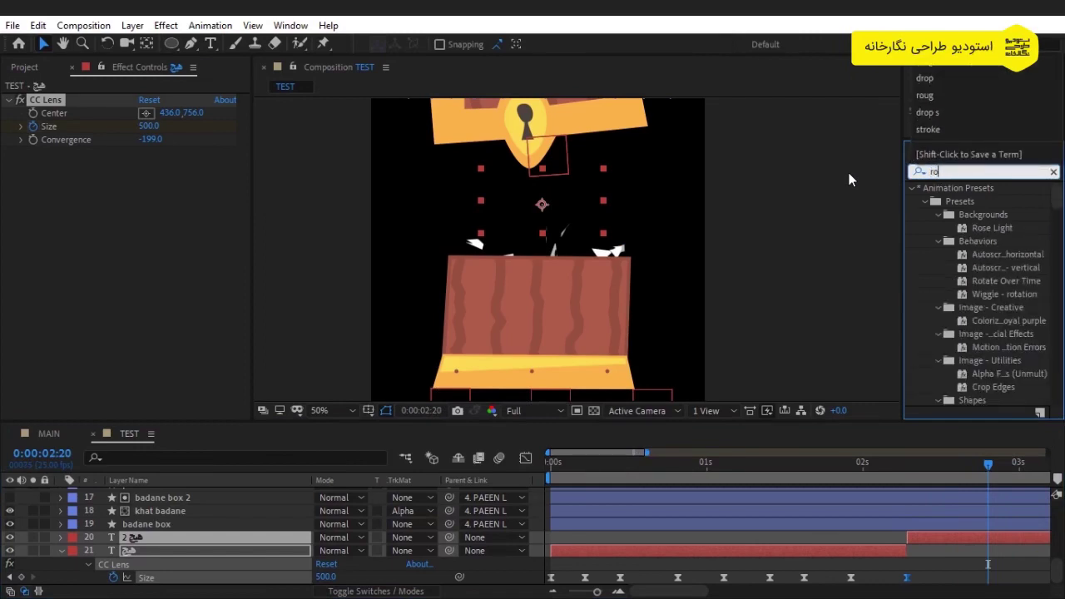
type("ugh")
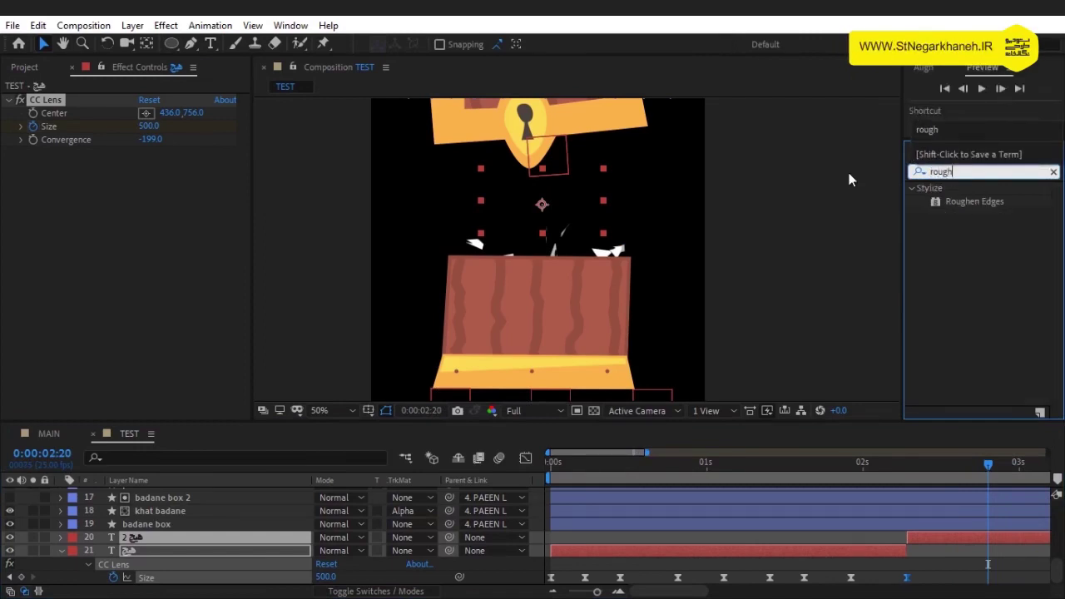
left_click_drag(955, 199, 173, 539)
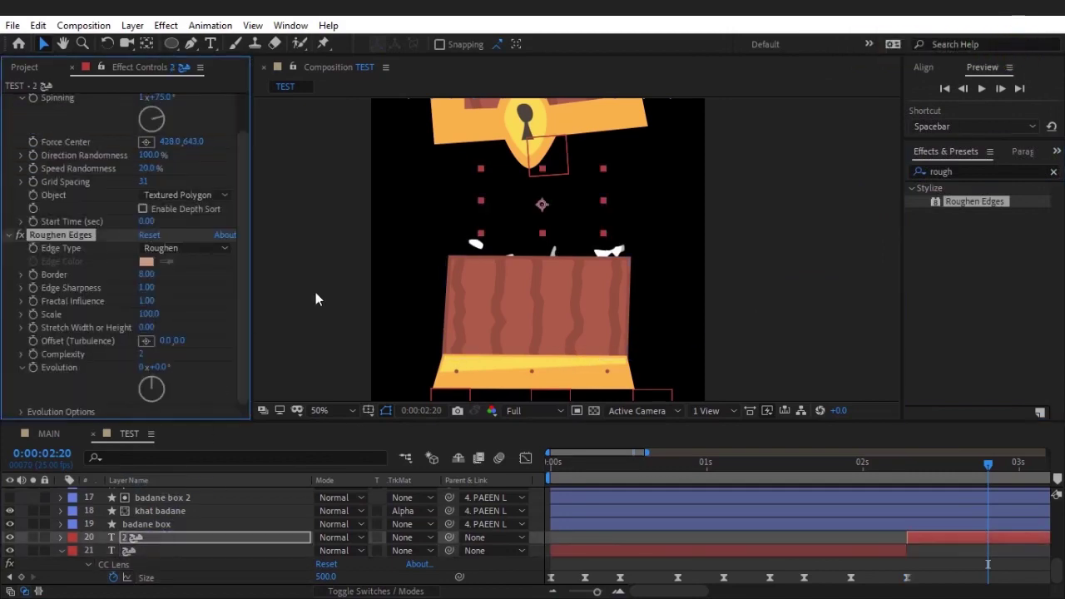
left_click_drag(901, 466, 969, 472)
key("space")
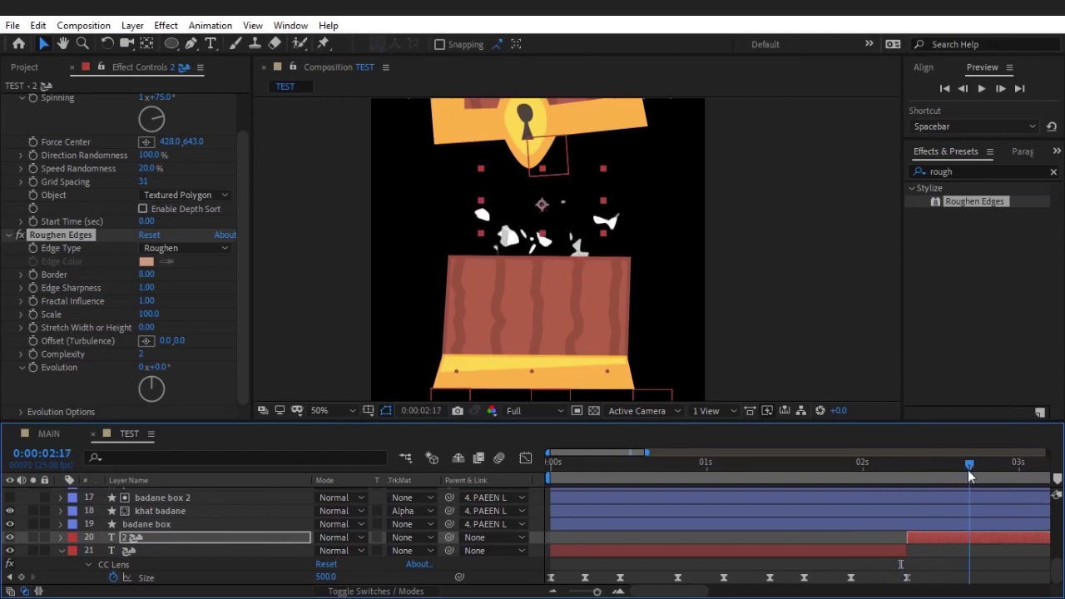
- Keyframe the Roughen Edges Border, raising it to 28.50 where the pieces vanish
left_click(34, 275)
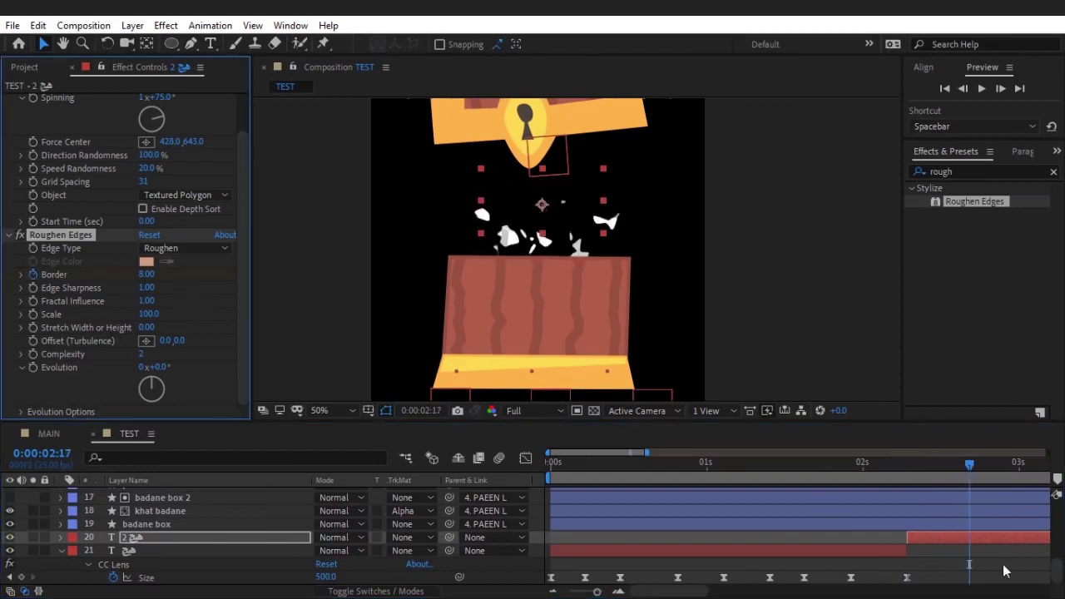
left_click_drag(968, 465, 1005, 463)
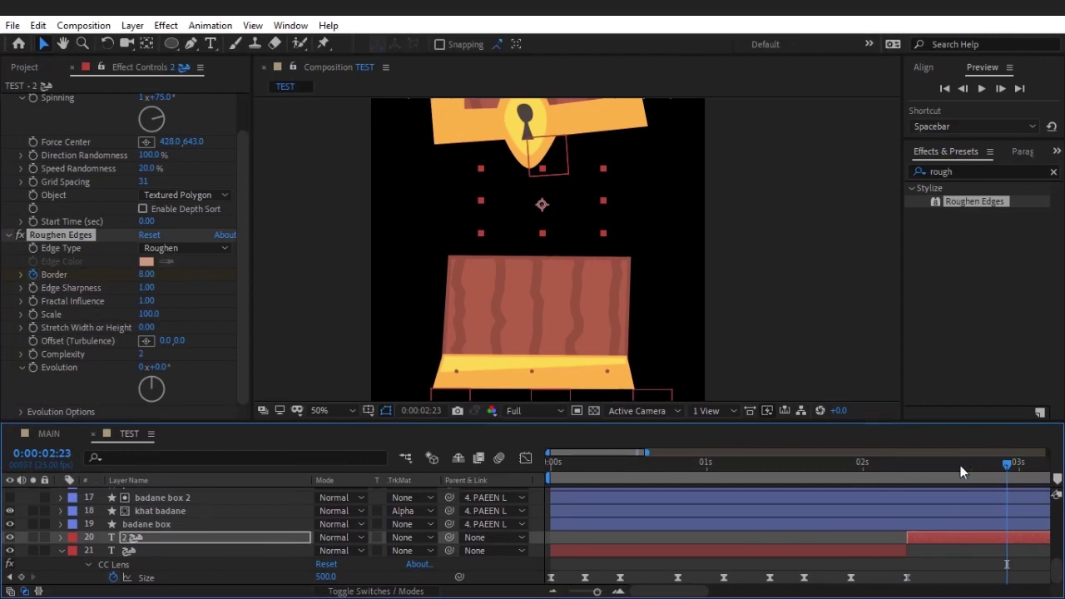
left_click(144, 278)
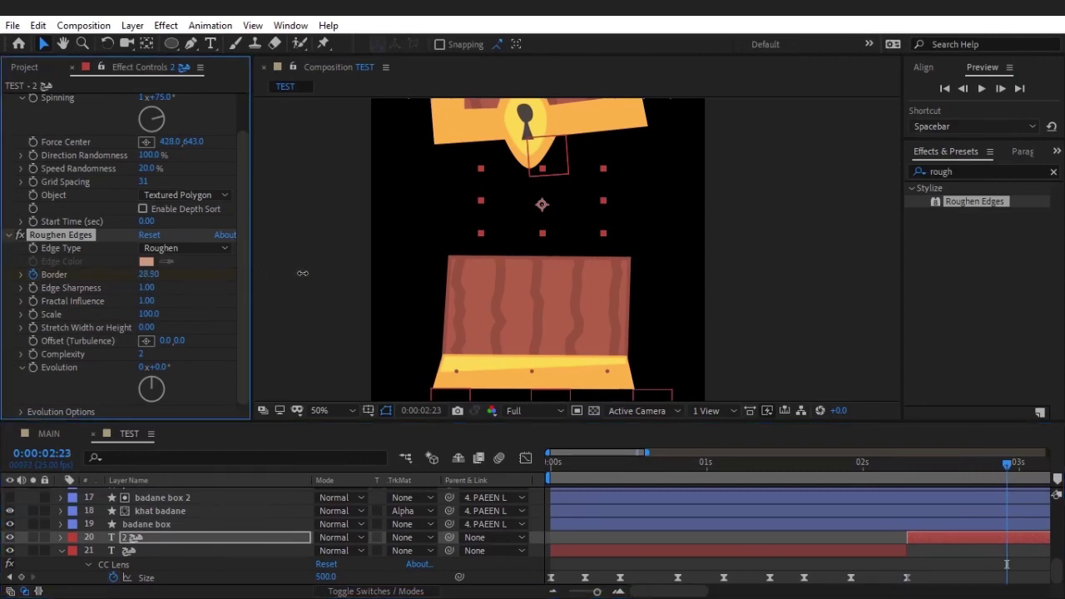
left_click(1023, 561)
scroll(943, 513, "right", 5)
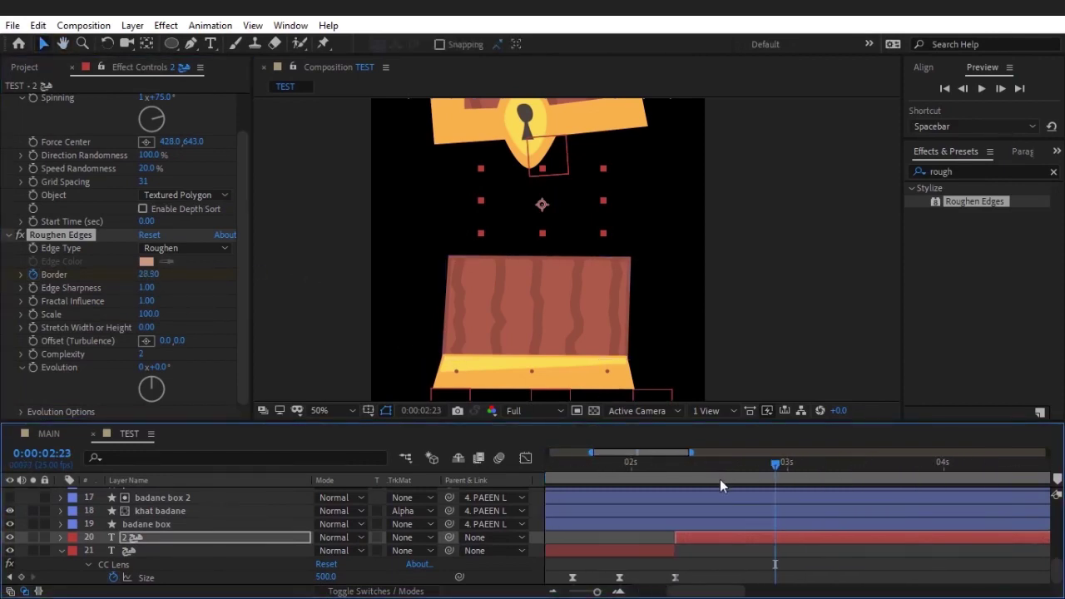
key("u")
- End the text layer just before 3 seconds with Alt+] and preview the animated border
mouse_move(779, 462)
left_mouse_down()
mouse_move(796, 469)
mouse_move(710, 479)
mouse_move(776, 486)
left_mouse_up()
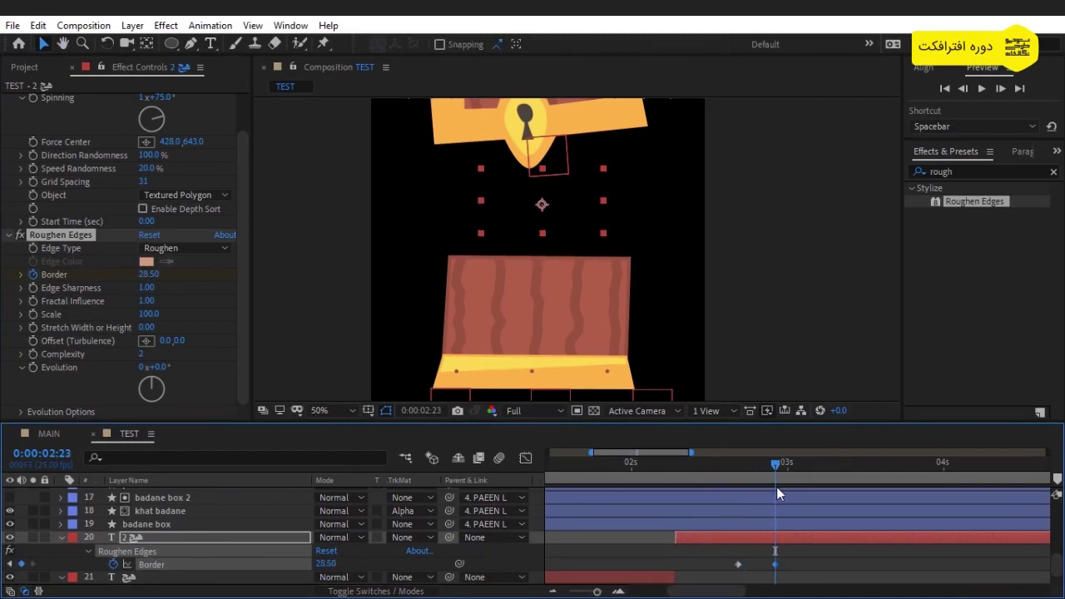
key("alt+bracketright")
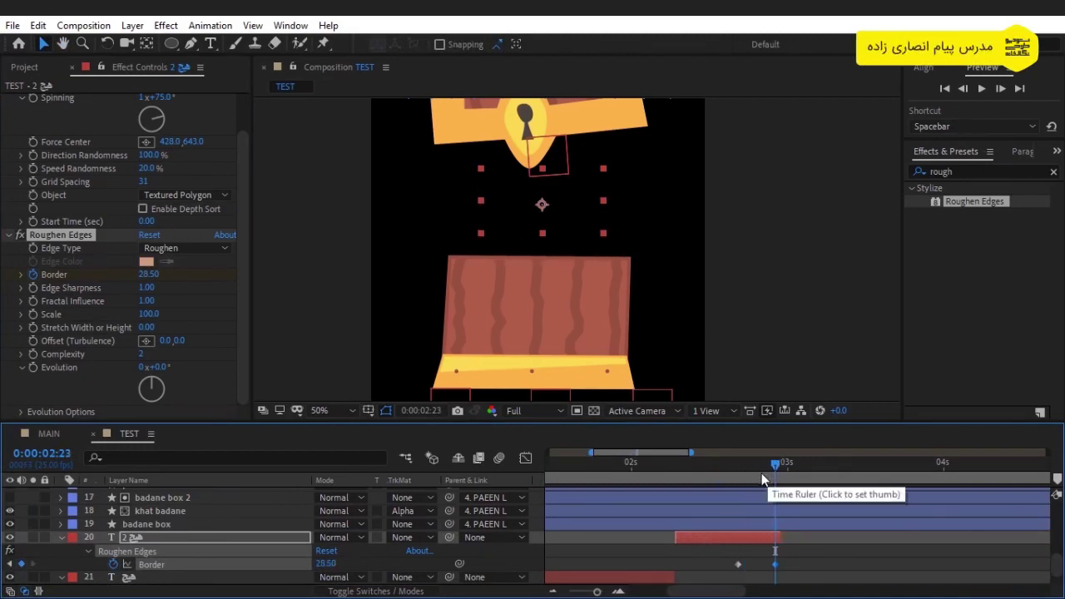
left_click_drag(743, 468, 660, 464)
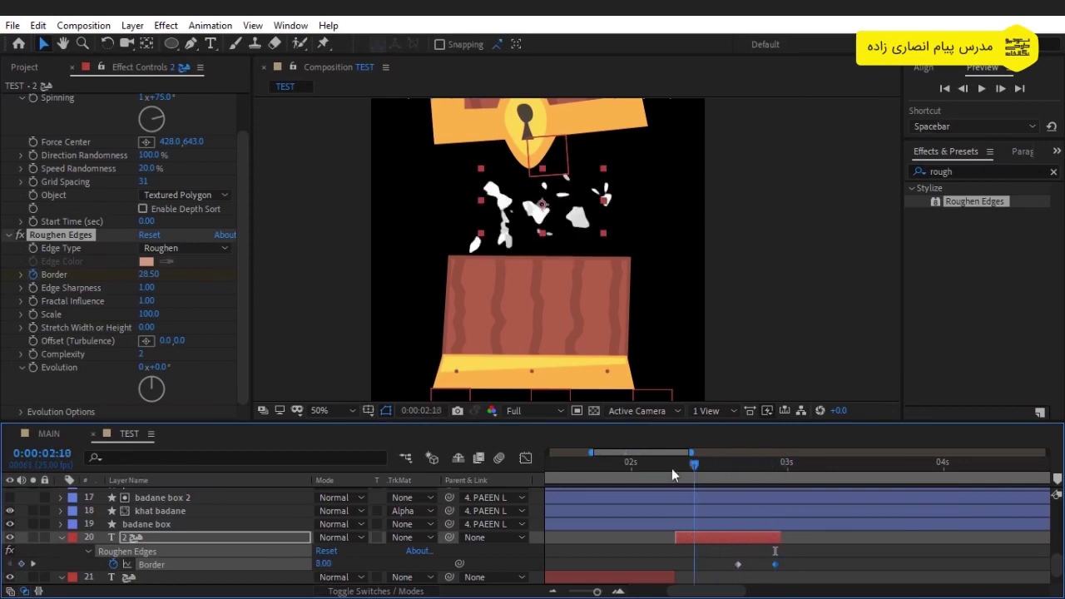
key("space")
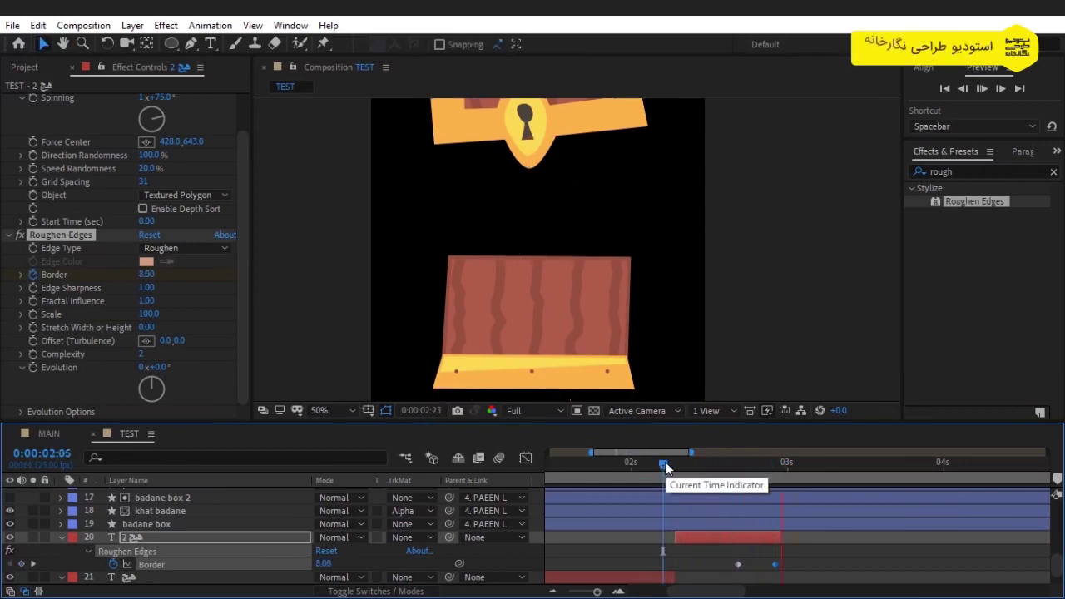
left_click_drag(683, 464, 725, 466)
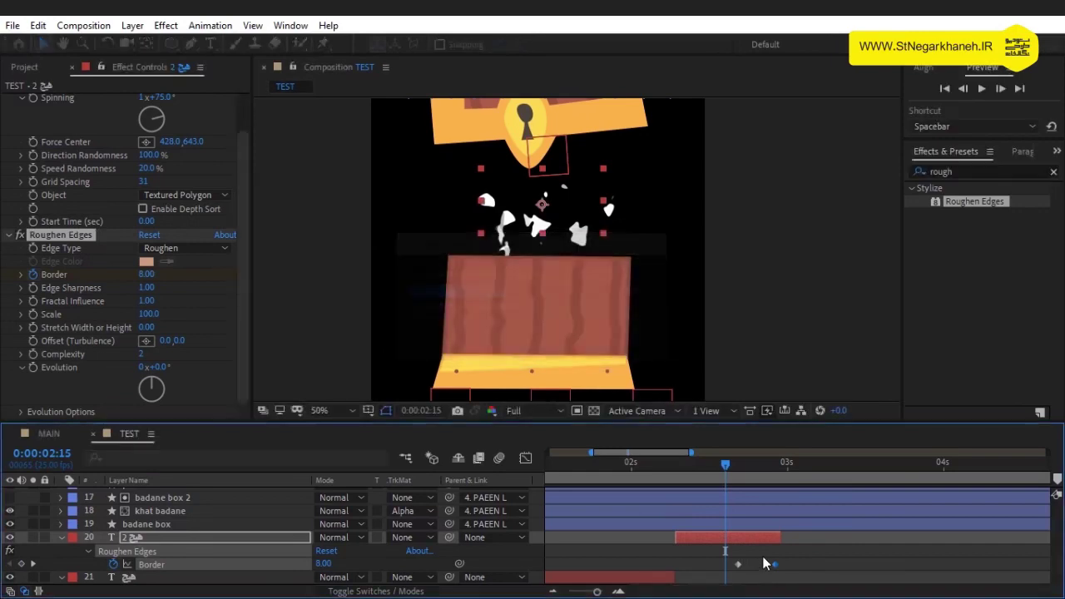
- Delete the Border keyframes and set a static Roughen Edges Border of 5.00
left_click(737, 564)
key("Delete")
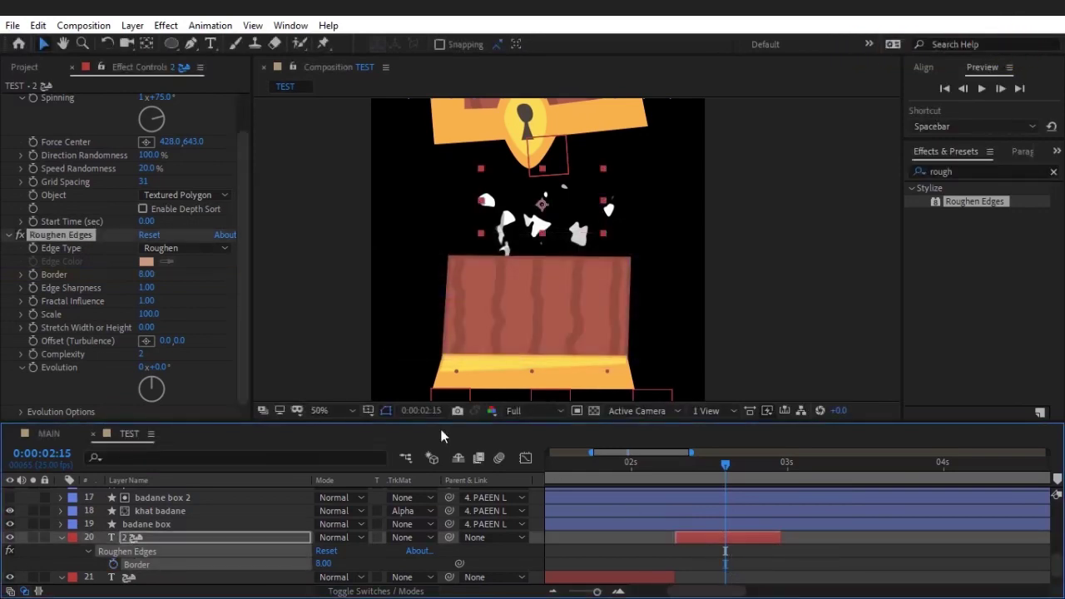
left_click_drag(146, 278, 61, 277)
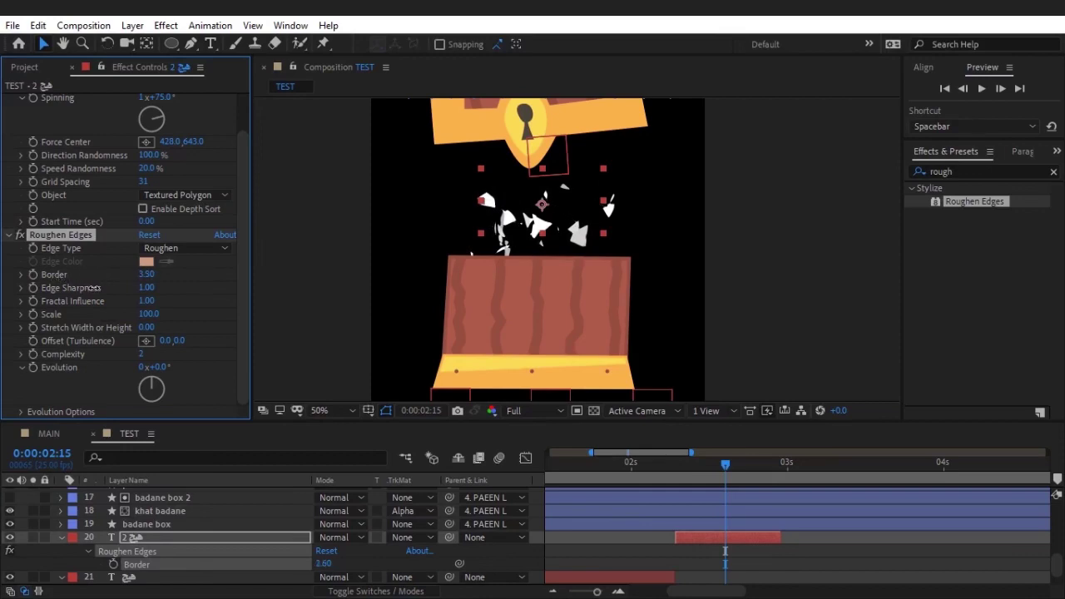
left_click_drag(142, 276, 139, 276)
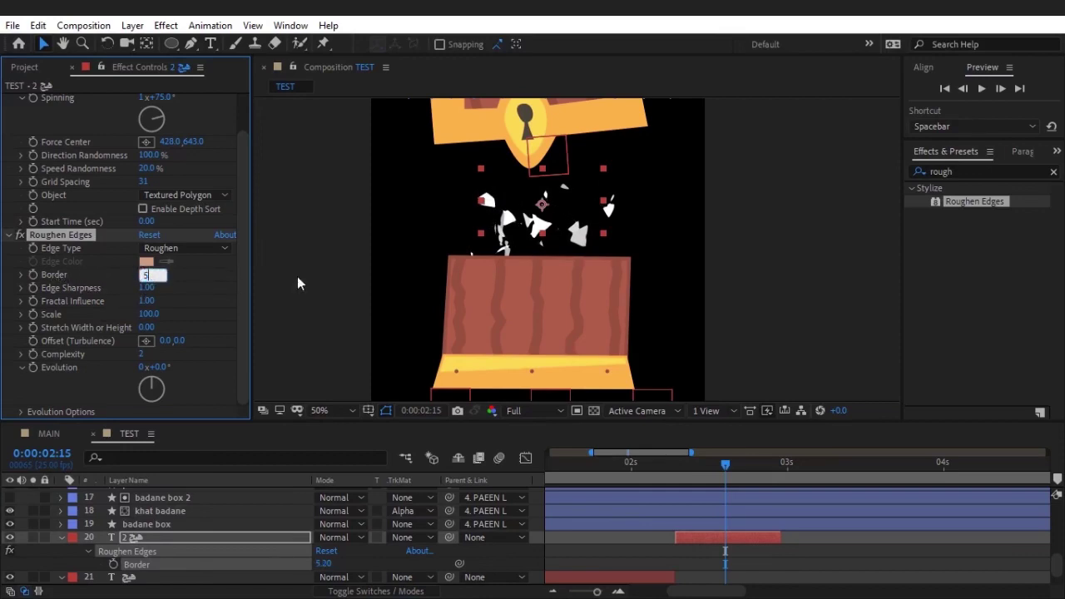
left_click(956, 172)
- Apply Simple Choker to layer 20 and set Choke Matte to 3.30
type("simpl")
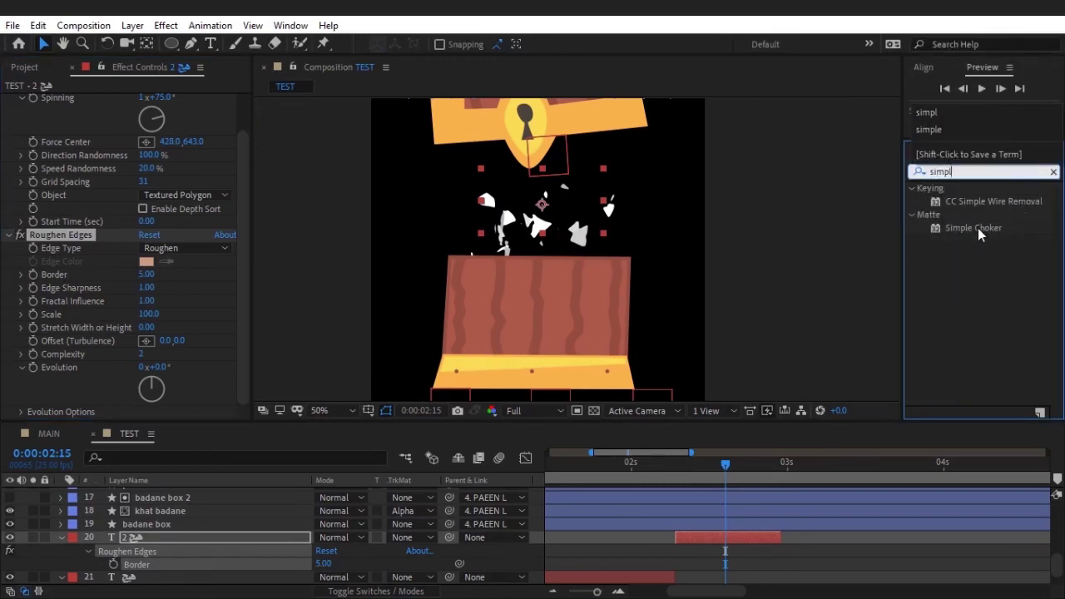
left_click_drag(977, 228, 127, 299)
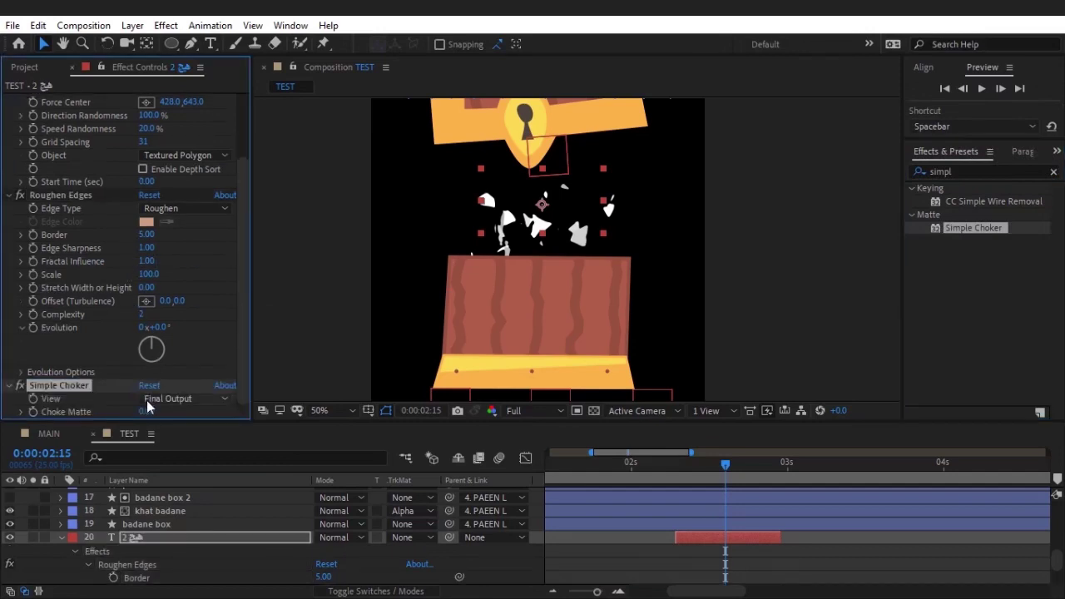
mouse_move(146, 411)
left_mouse_down()
mouse_move(184, 411)
mouse_move(168, 409)
left_mouse_up()
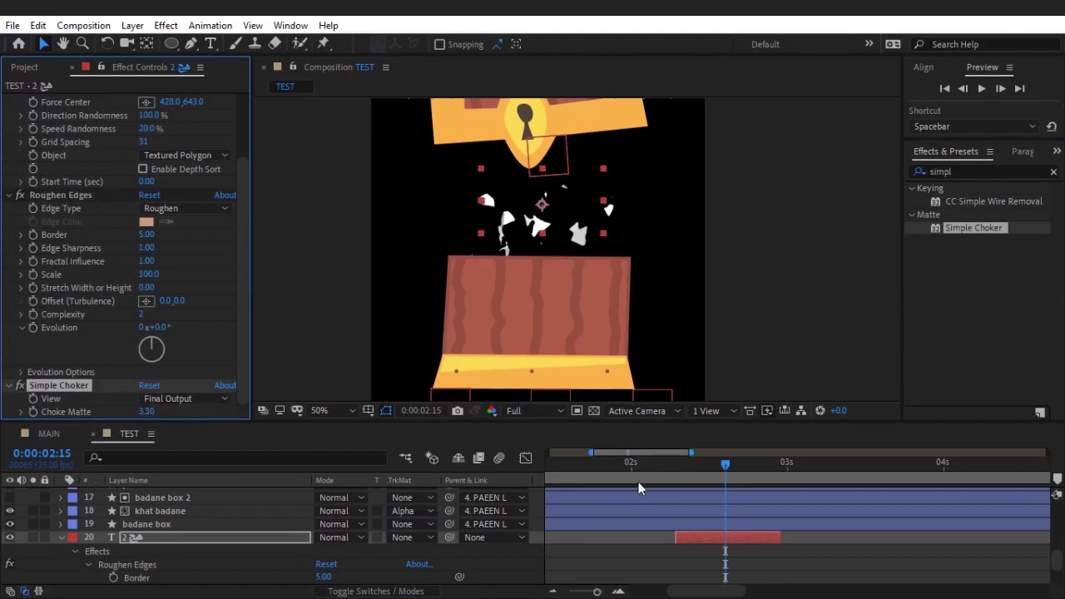
- Preview and scrub the choked shatter, then show the whole timeline duration
left_click(677, 470)
key("space")
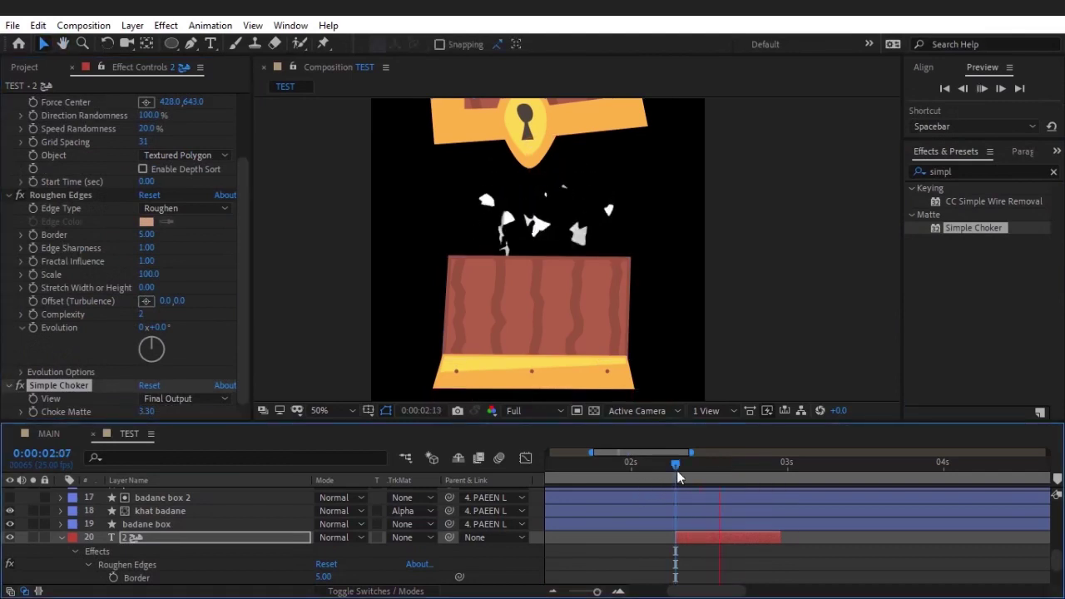
left_click(682, 468)
left_click_drag(682, 469, 730, 471)
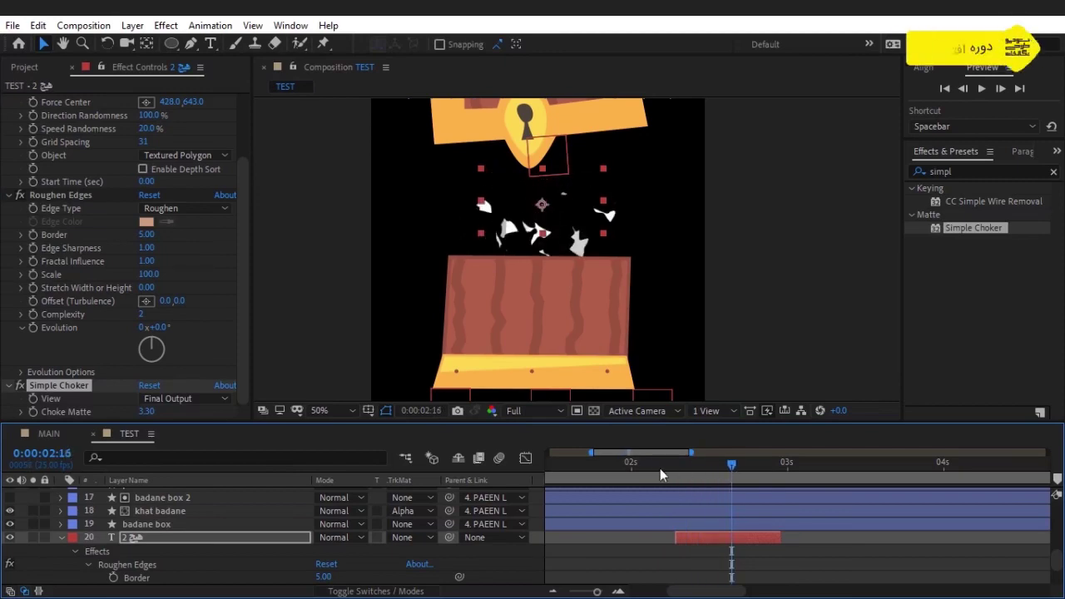
scroll(569, 214, "down", 2)
left_click(600, 466)
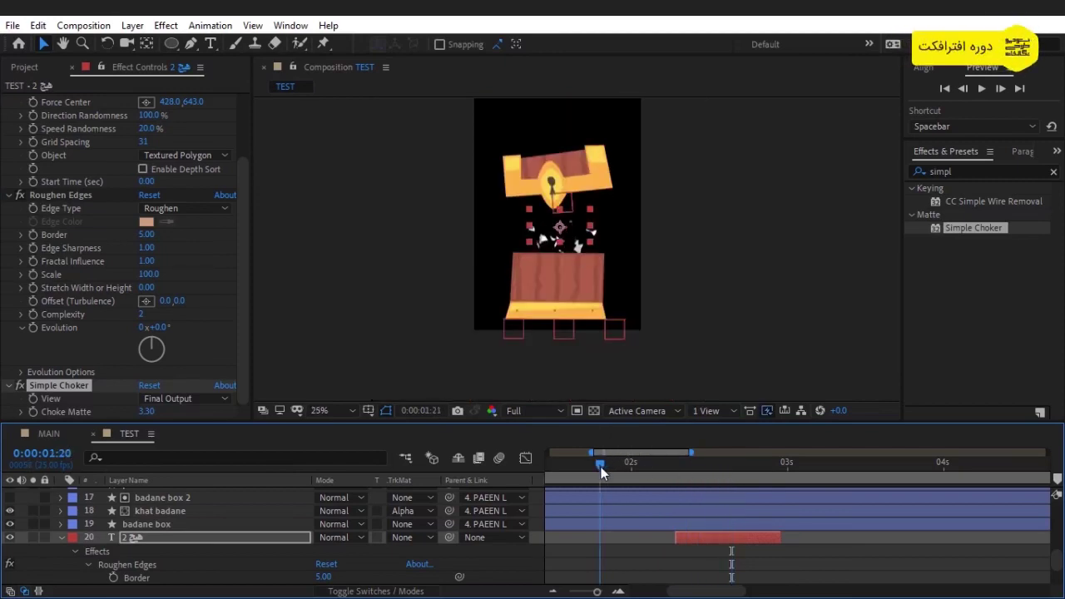
key("minus")
key("minus")
- Play the full animation and collapse the properties of text layers 20 and 21
key("space")
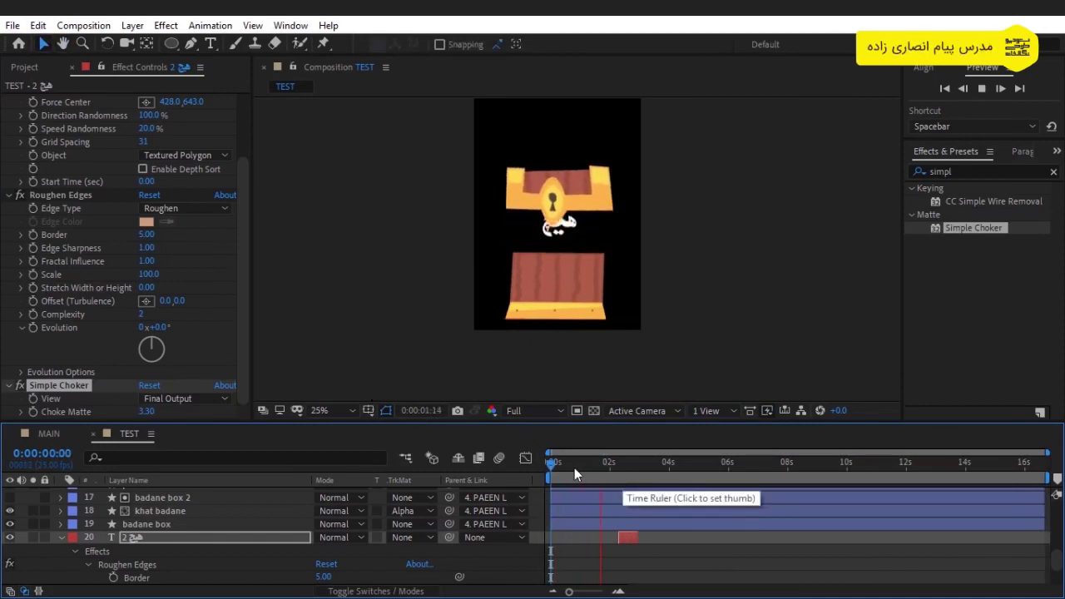
scroll(585, 519, "down", 2)
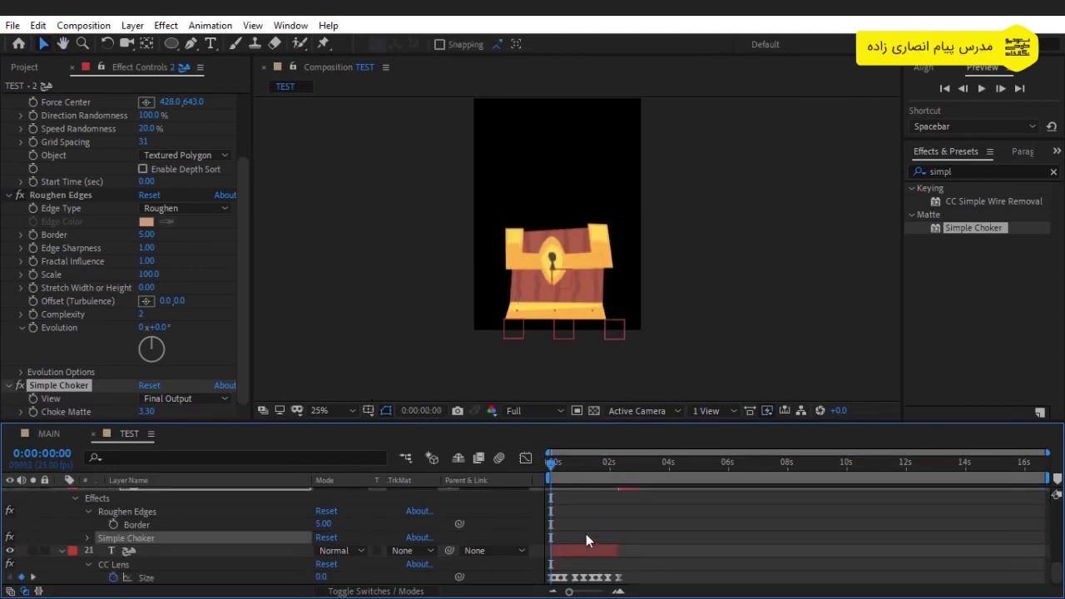
left_click(589, 549)
scroll(596, 550, "up", 2)
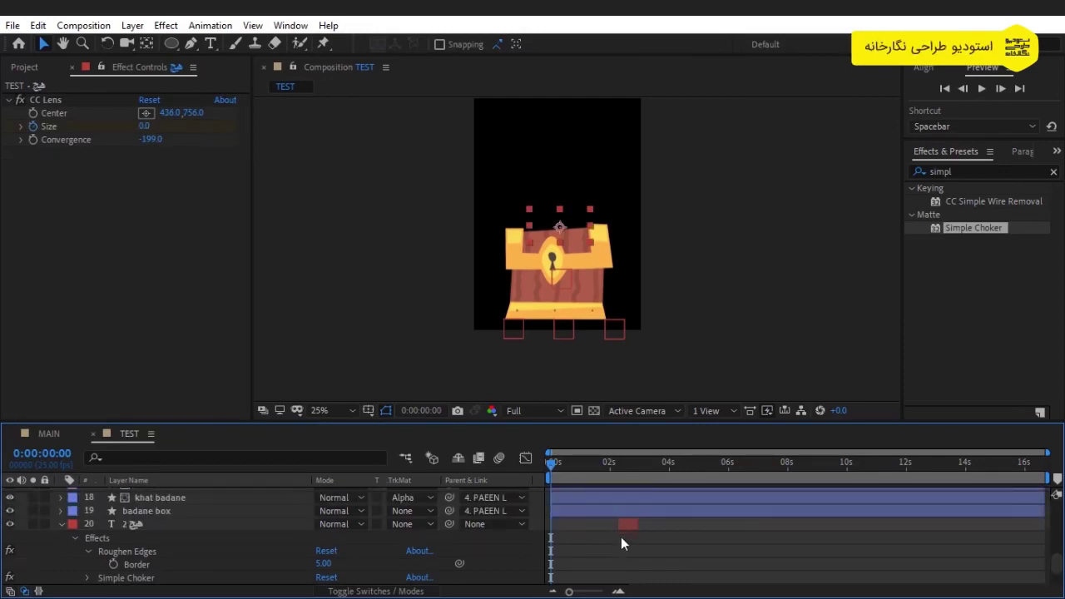
left_click(60, 523)
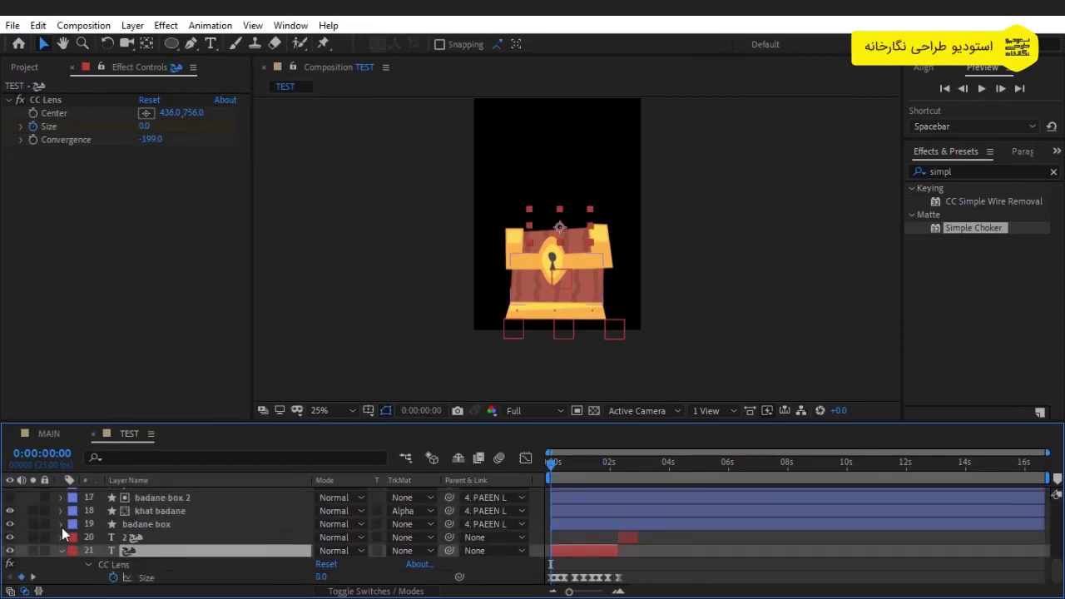
left_click(62, 550)
- Shift both text layers later so the lens reveal starts near 1.5 s
left_click(611, 460)
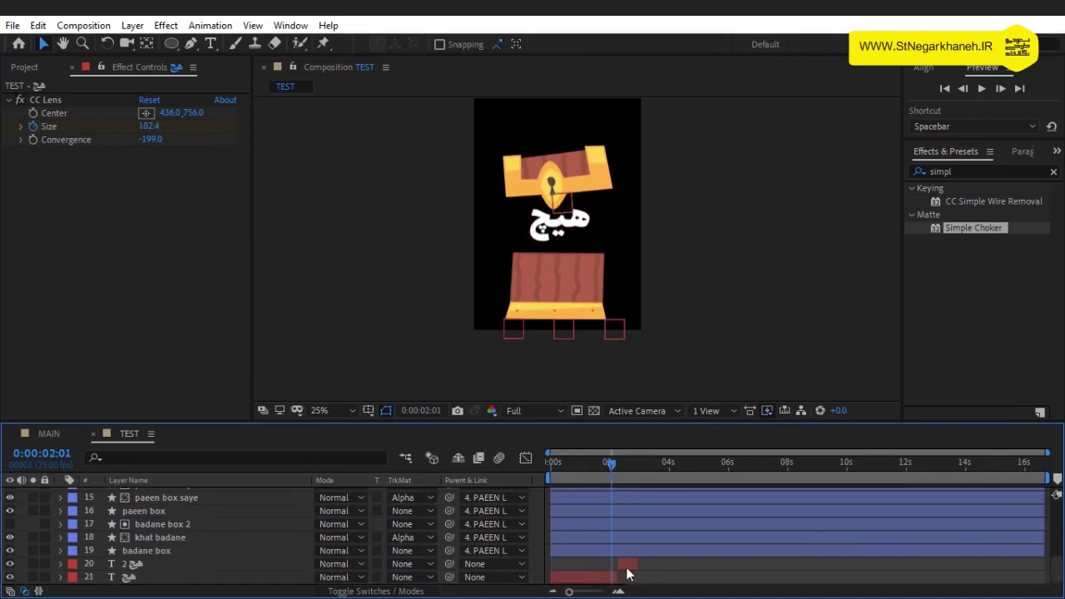
left_click(625, 565)
left_click(598, 466)
left_click_drag(599, 466, 594, 466)
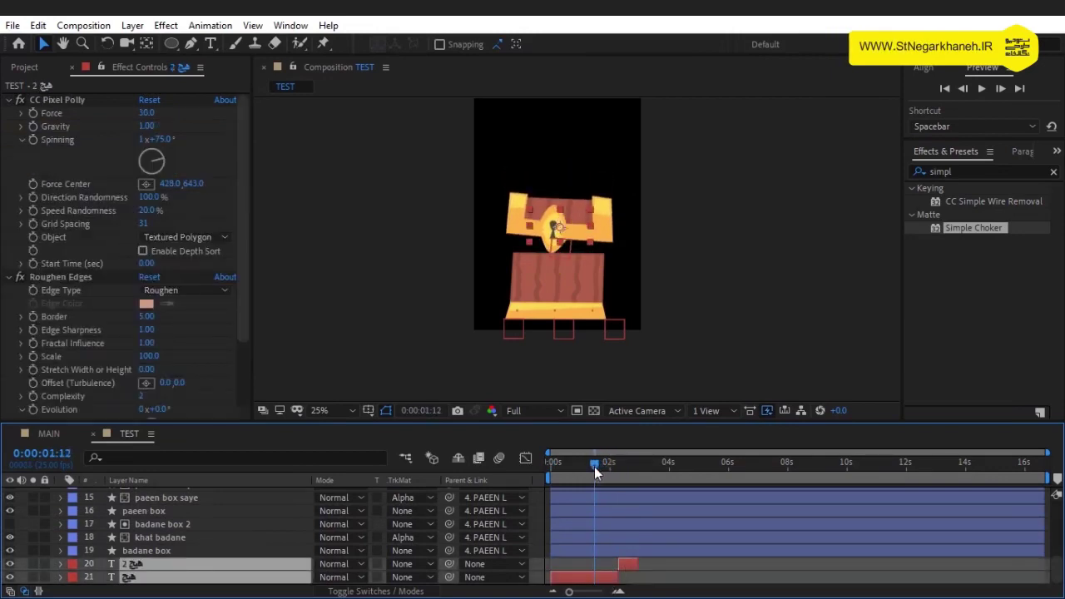
left_click_drag(587, 582, 634, 581)
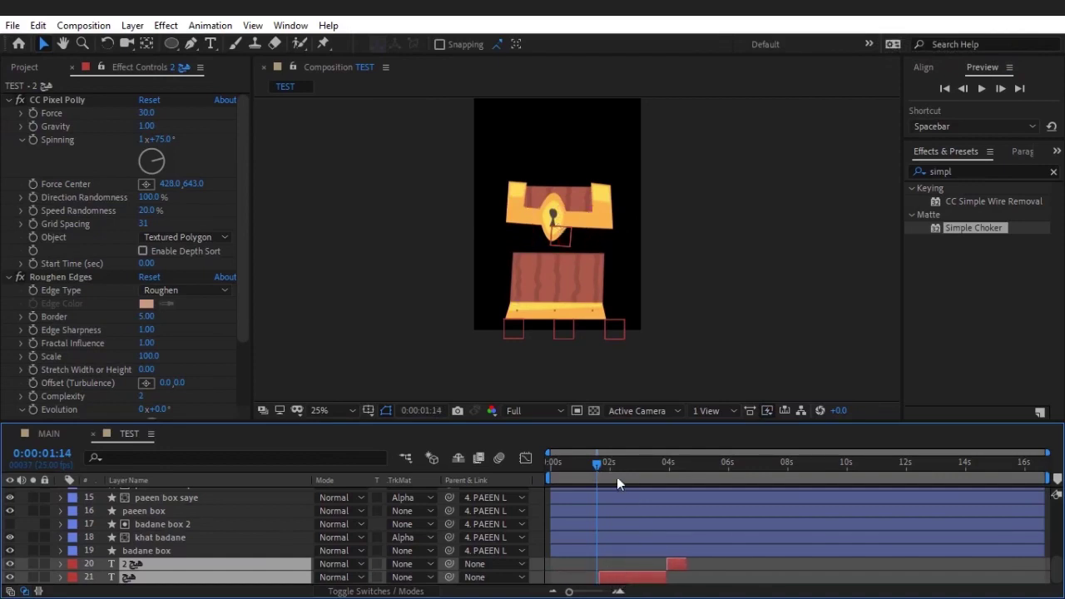
- Preview the text breaking apart in TEST, then show the Project panel's composition list
left_click(587, 467)
key("space")
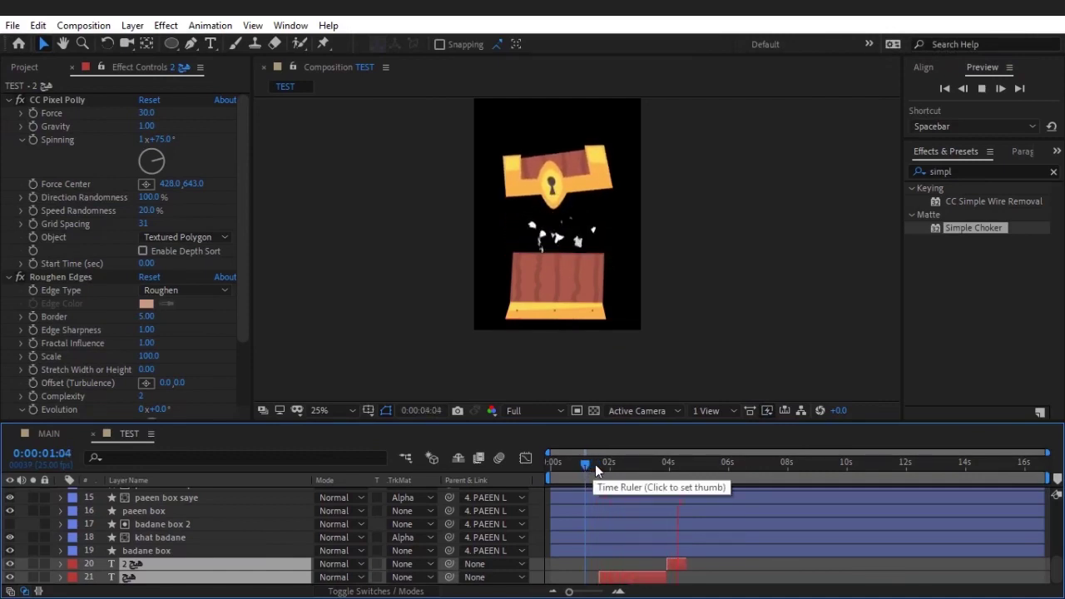
left_click_drag(614, 464, 673, 485)
key("space")
left_click(17, 67)
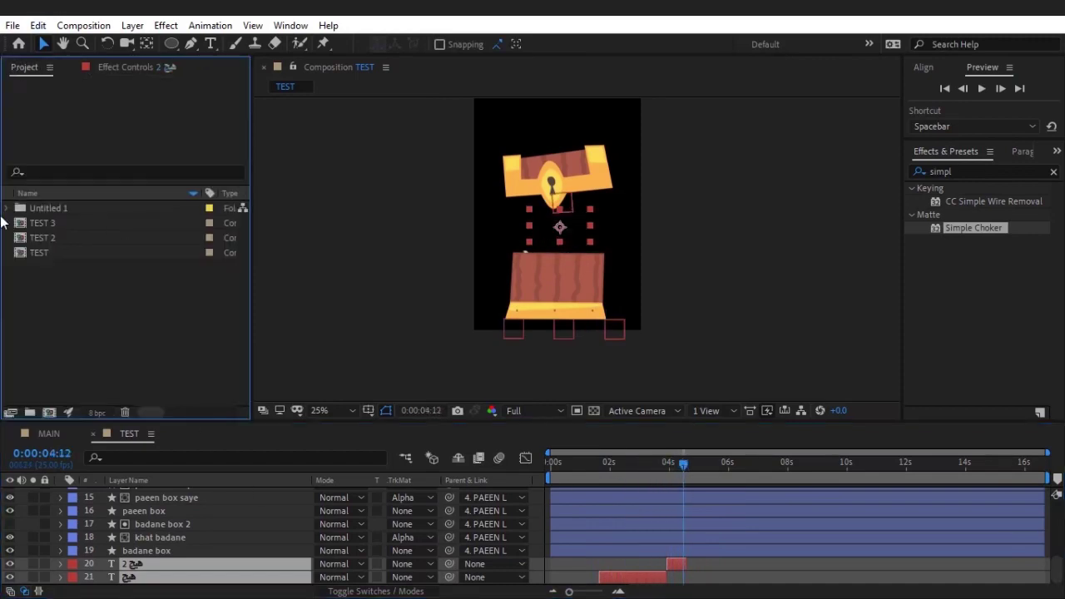
- Inspect the left chest's opening frame in MAIN, zoomed in and panned across
left_click(48, 434)
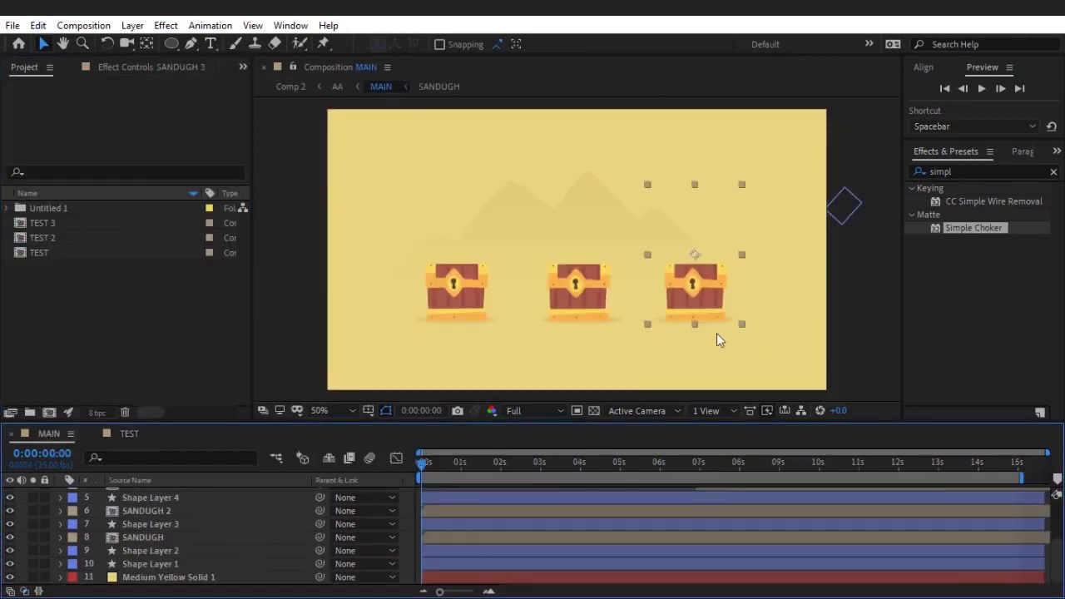
left_click(532, 464)
left_click_drag(556, 466, 586, 463)
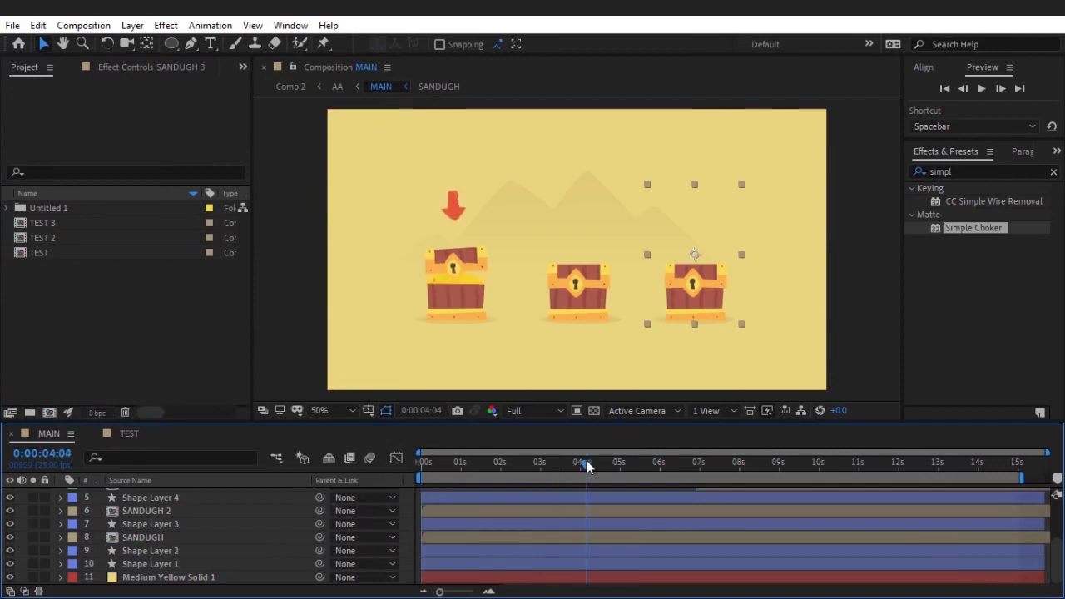
scroll(441, 308, "up", 3)
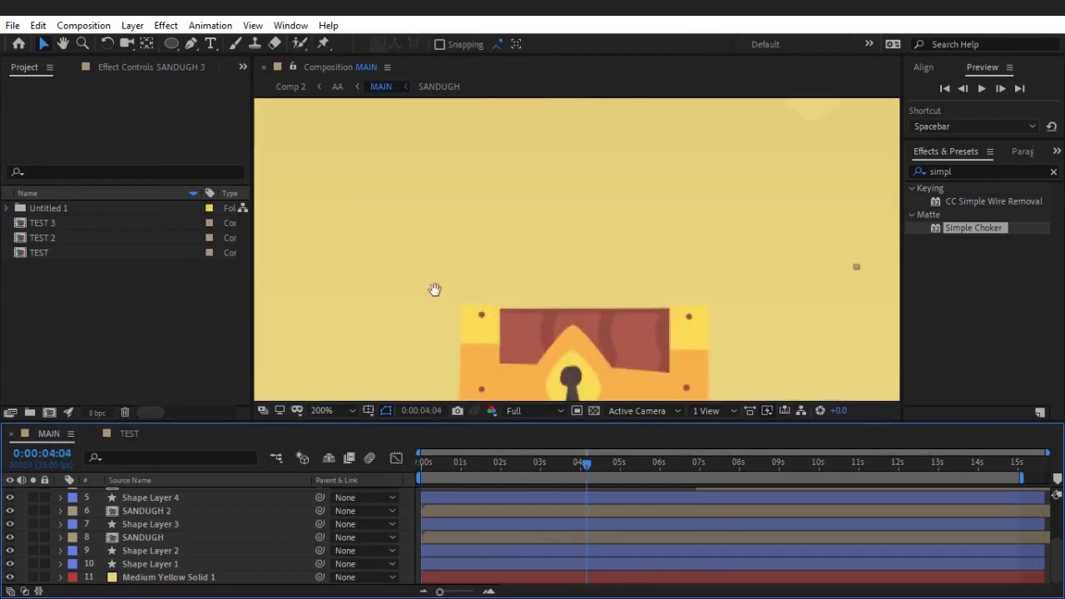
scroll(435, 291, "up", 1)
left_click_drag(596, 240, 517, 233)
left_click(155, 281)
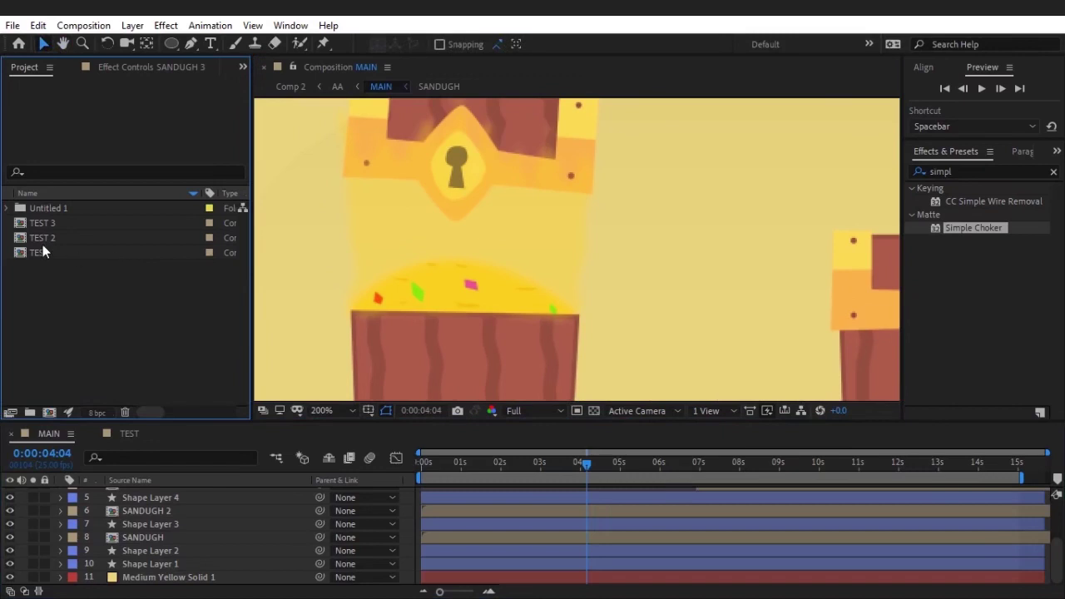
- Open TEST 2, scrub to where the lid lifts, and view it at 50%
double_click(96, 238)
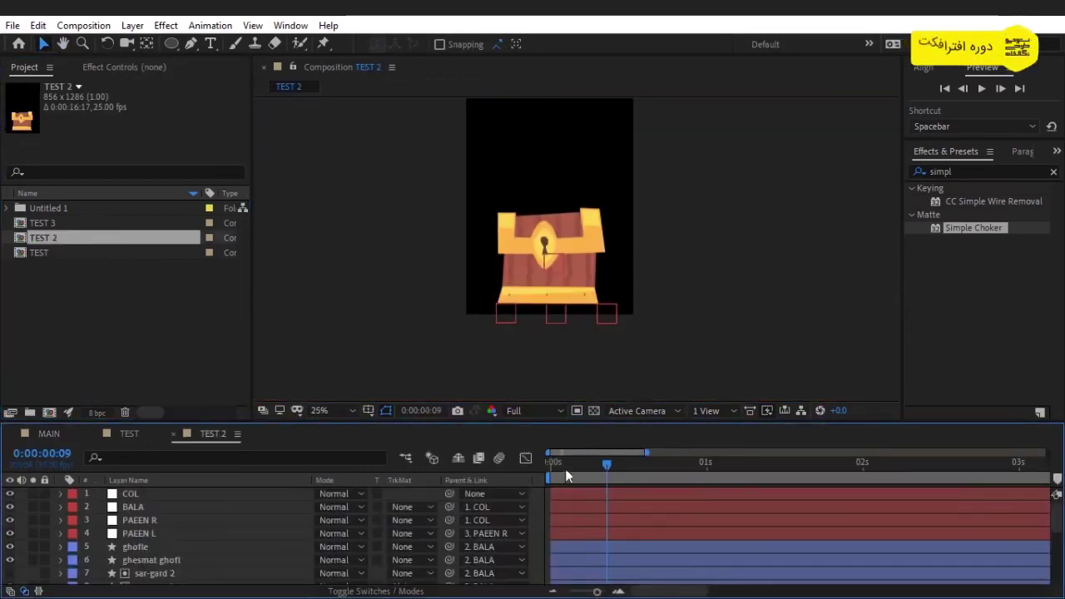
left_click_drag(606, 467, 874, 468)
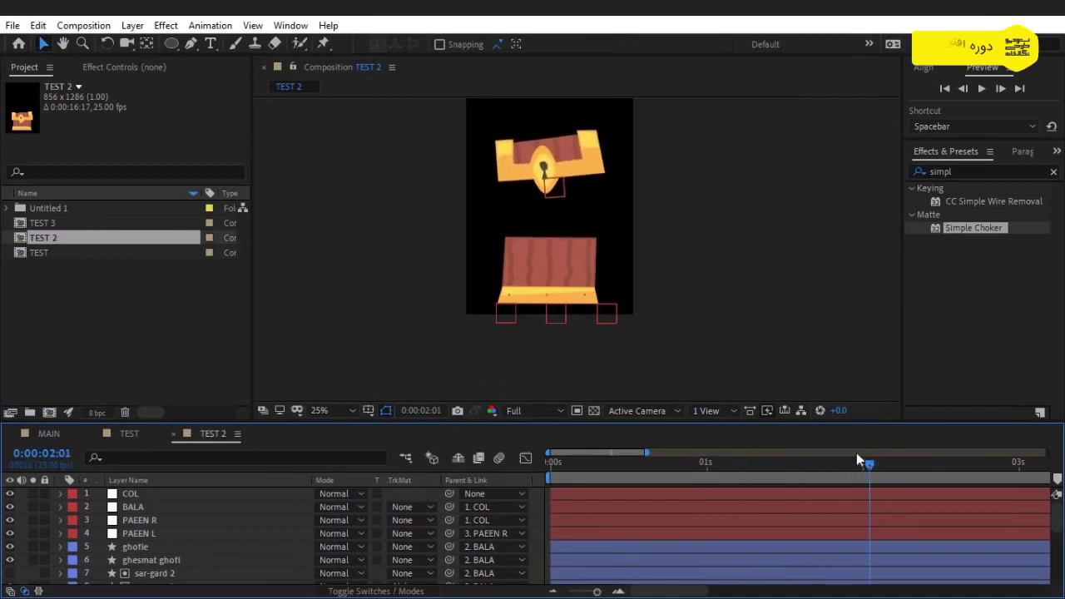
key("period")
key("comma")
key("period")
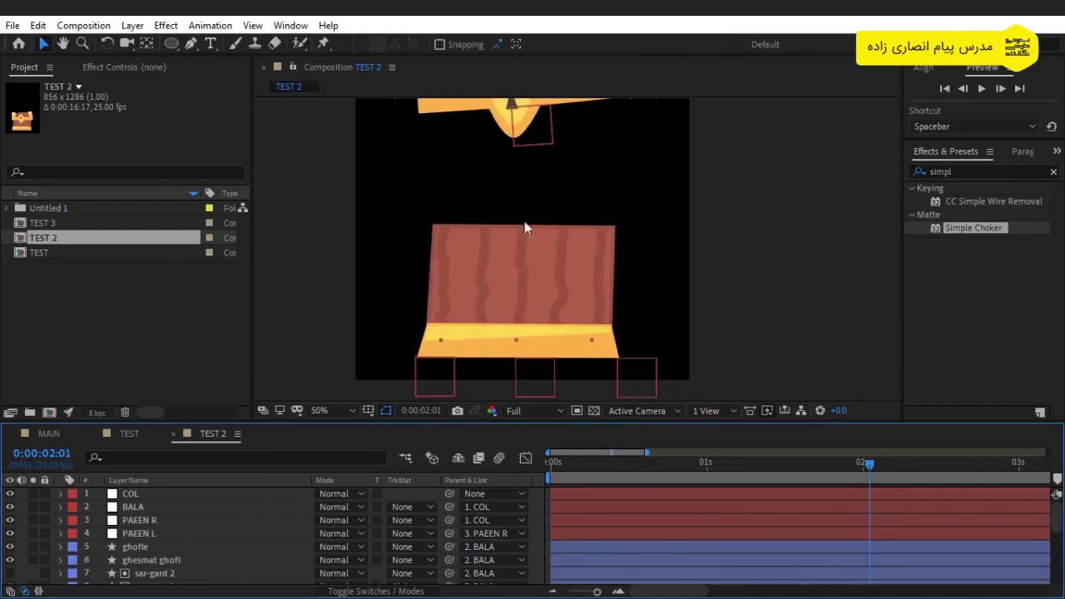
scroll(600, 206, "up", 3)
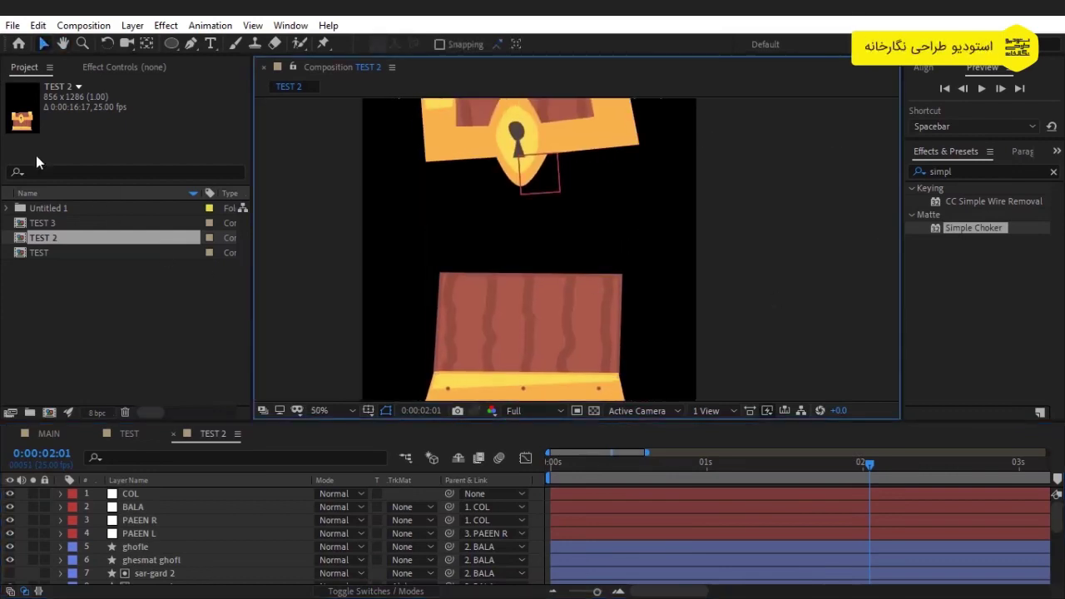
left_click(89, 328)
- Draw a closed curved arch shape over the chest top and move it down to layer 20
left_click(189, 45)
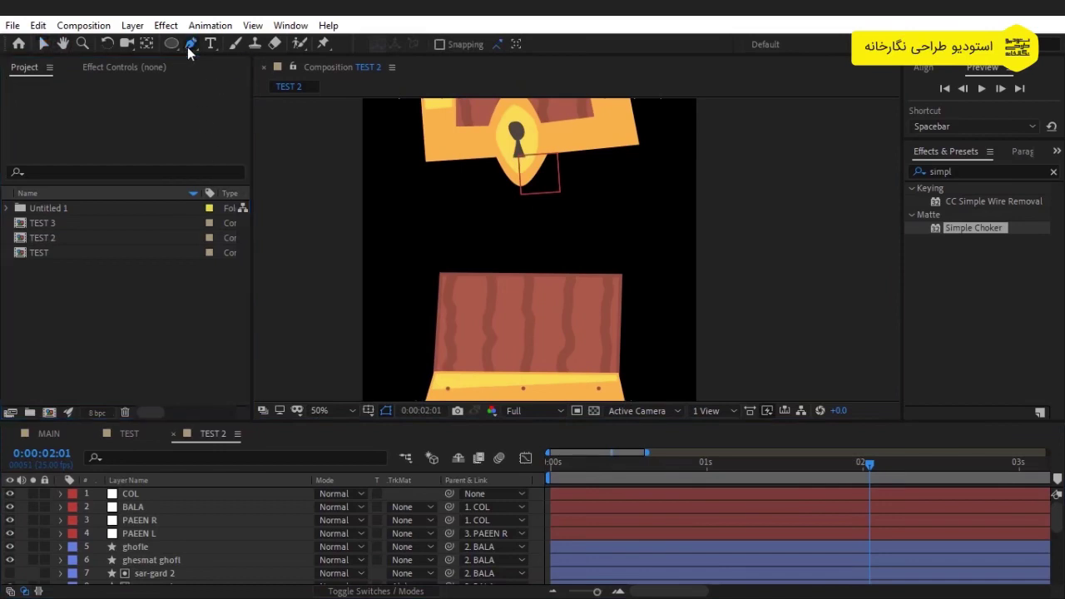
left_click(439, 273)
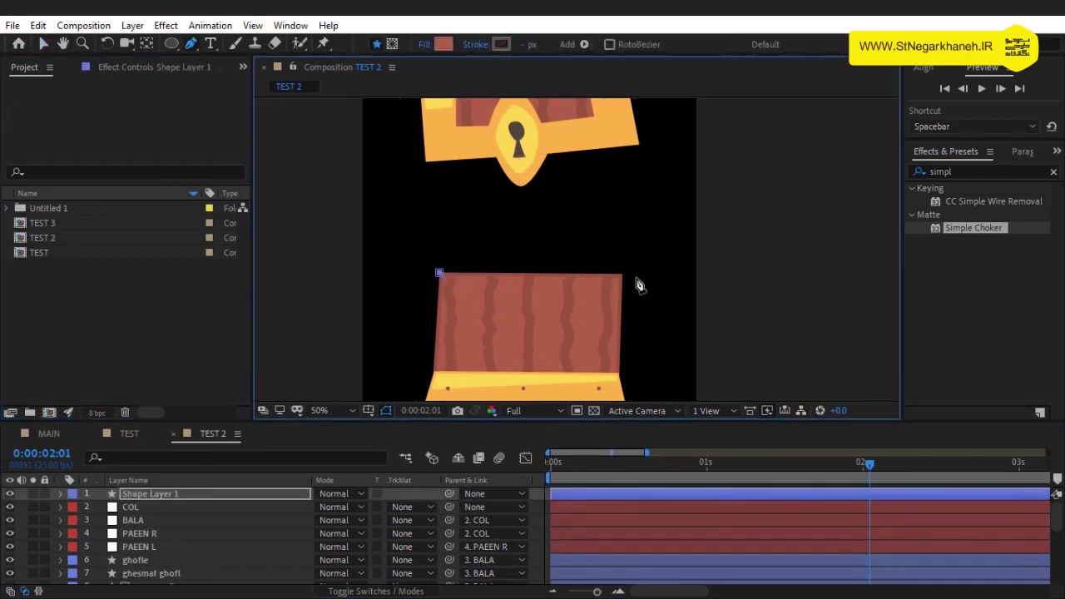
left_click_drag(621, 242, 746, 364)
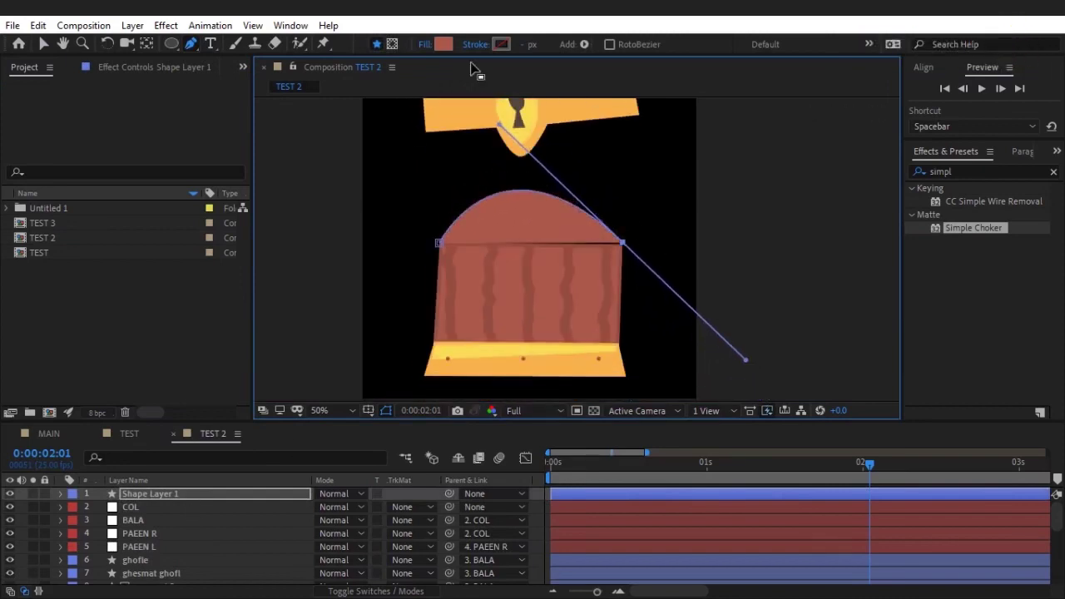
left_click_drag(523, 284, 516, 287)
left_click(438, 243)
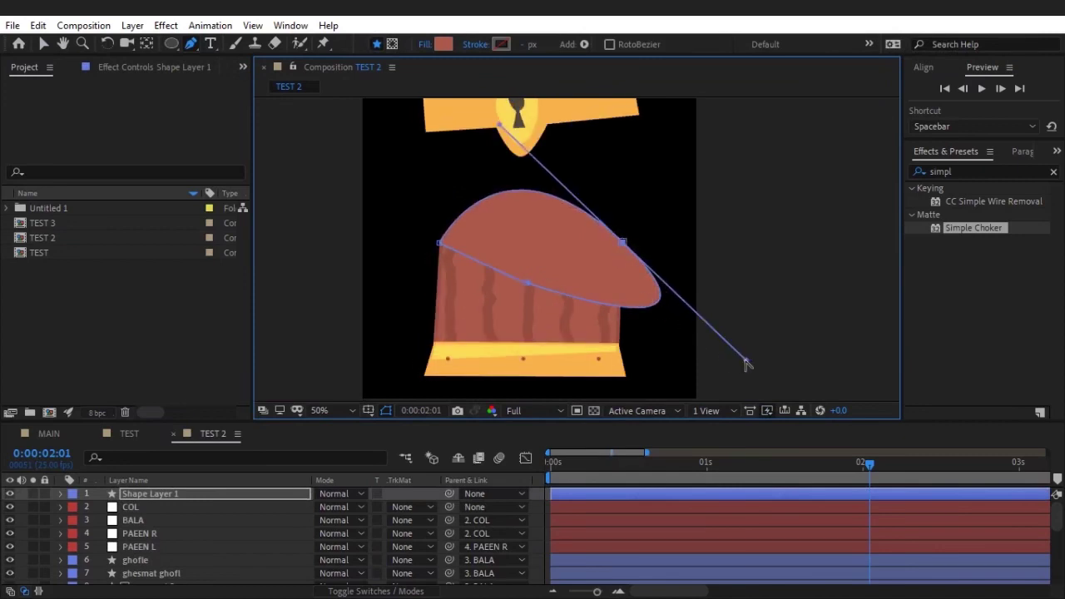
left_click_drag(745, 359, 572, 305)
mouse_move(186, 480)
left_mouse_down()
mouse_move(183, 593)
mouse_move(188, 579)
left_mouse_up()
- Give the arch shape a yellow F7CA25 fill
left_click(445, 44)
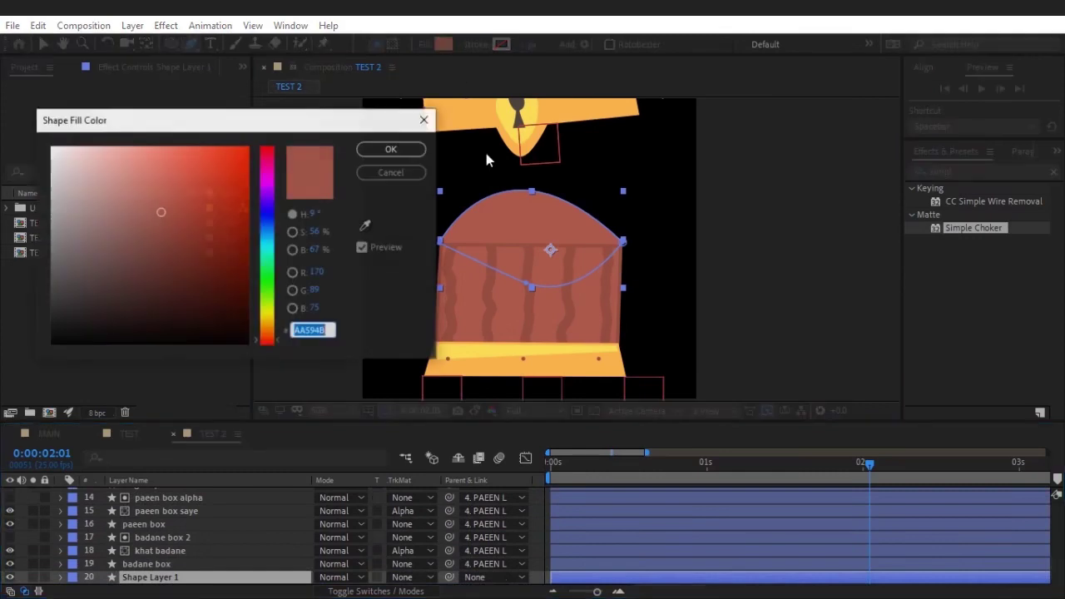
left_click(266, 318)
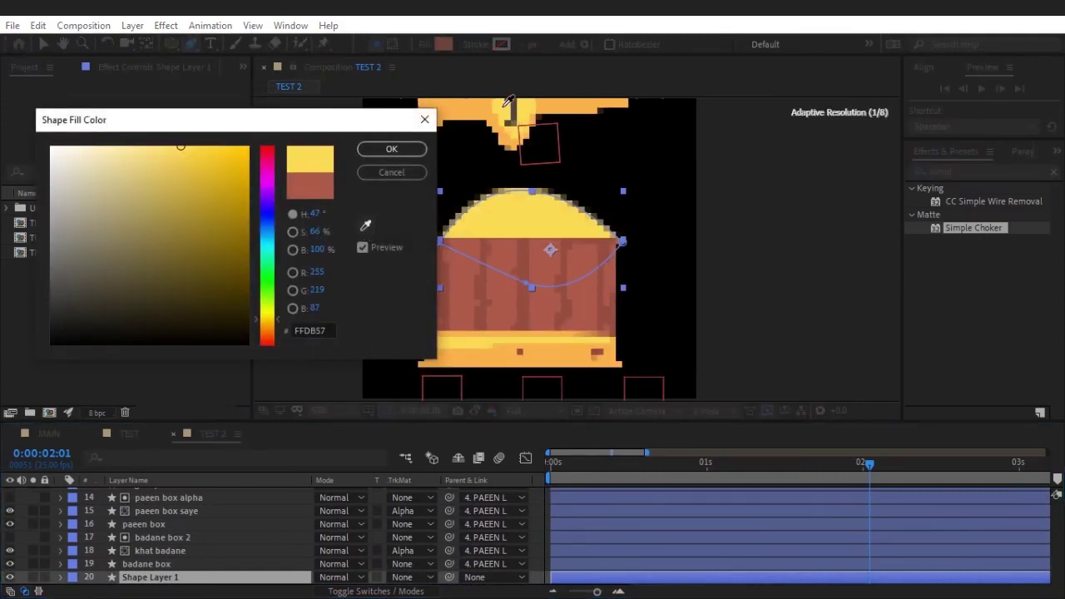
left_click(212, 156)
left_click(220, 151)
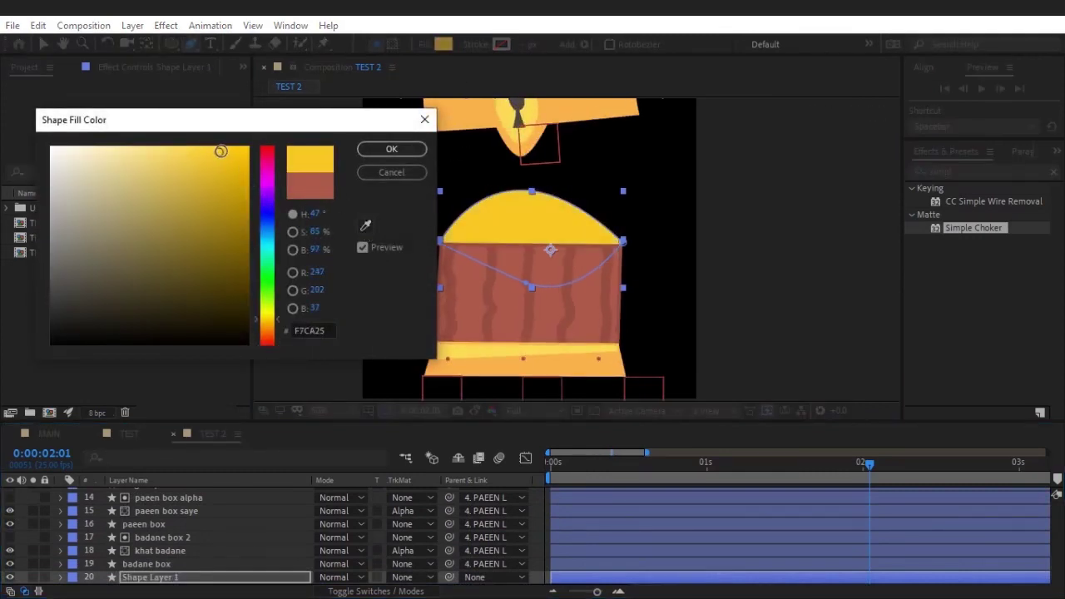
left_click(391, 149)
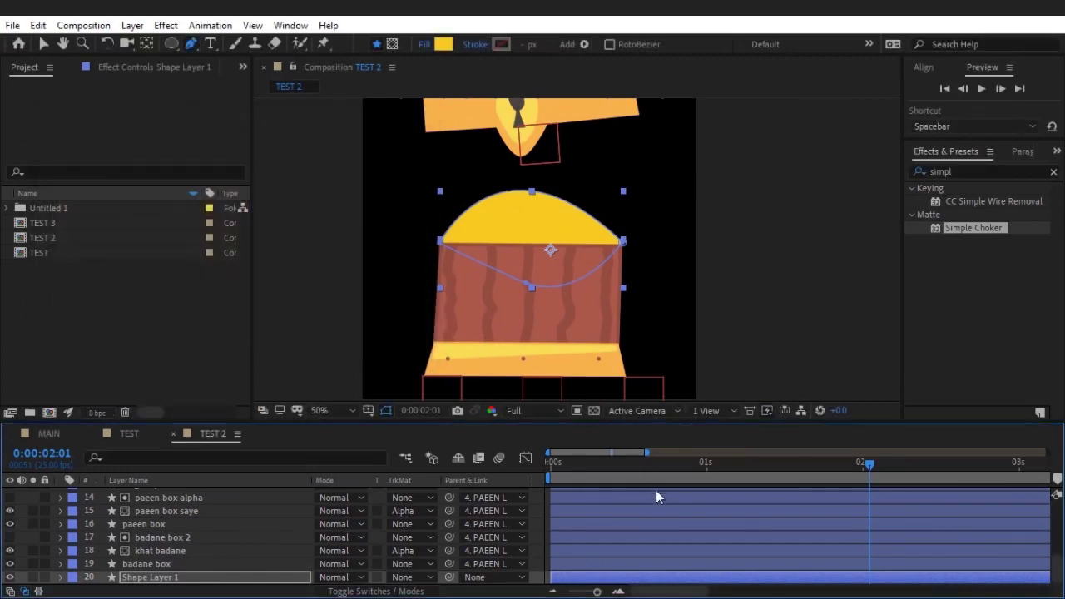
- Make the shape layer start at 0:00:01:03 with Alt+[, then check the chest timing
left_click(630, 462)
mouse_move(636, 466)
left_mouse_down()
mouse_move(808, 487)
mouse_move(671, 481)
mouse_move(723, 480)
left_mouse_up()
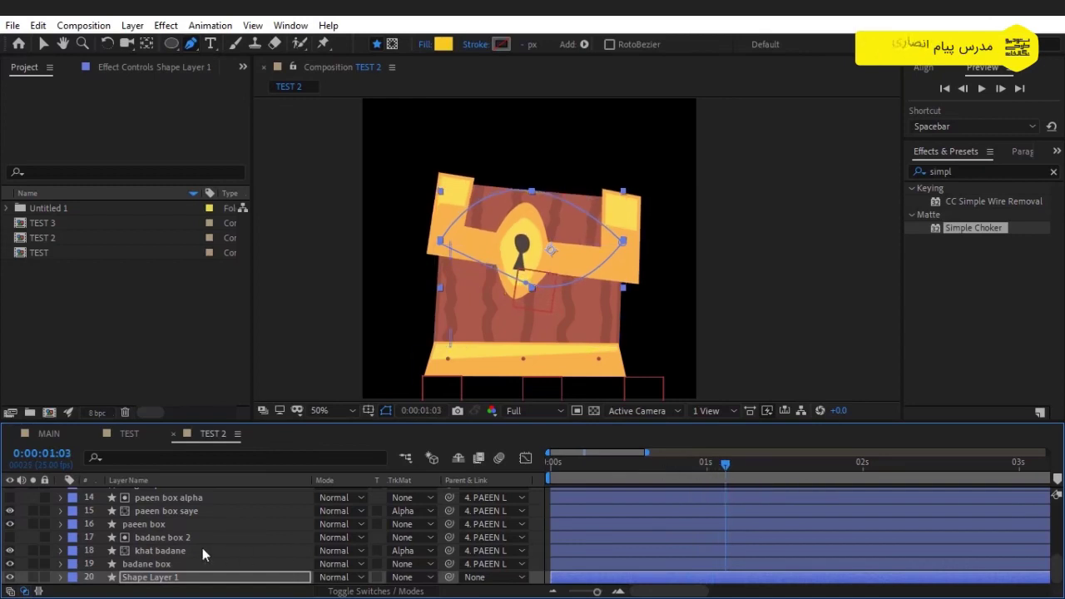
key("alt+bracketleft")
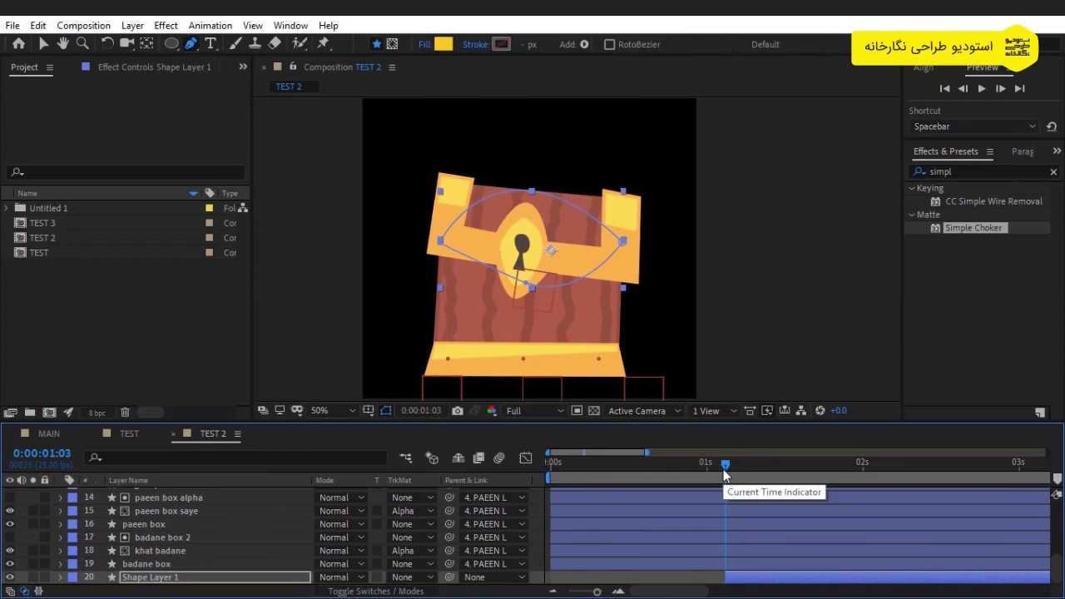
mouse_move(723, 468)
left_mouse_down()
mouse_move(689, 459)
mouse_move(798, 472)
mouse_move(764, 459)
mouse_move(820, 452)
left_mouse_up()
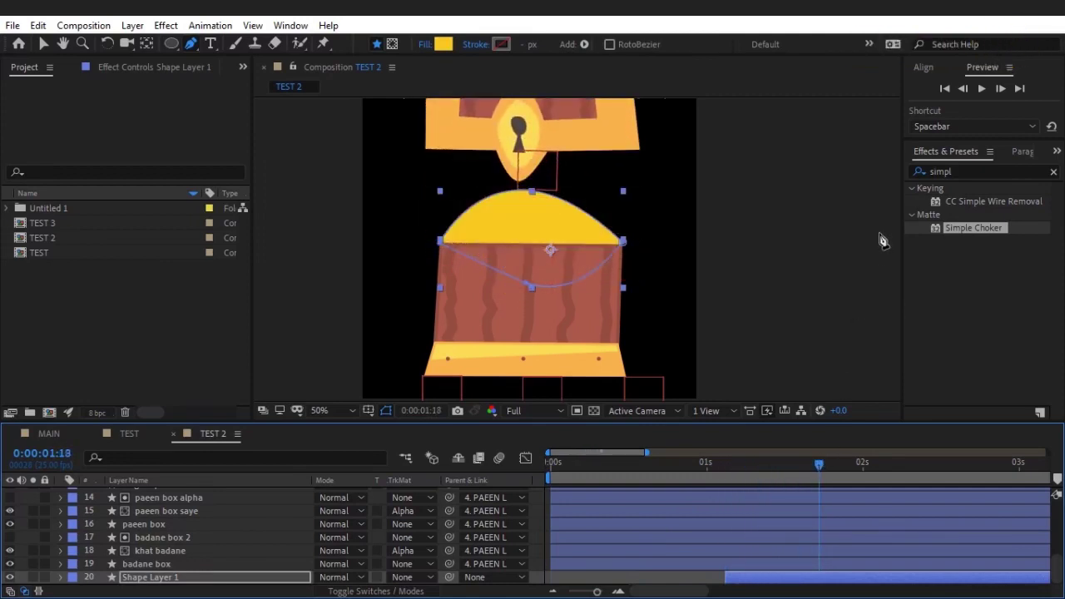
left_click(46, 436)
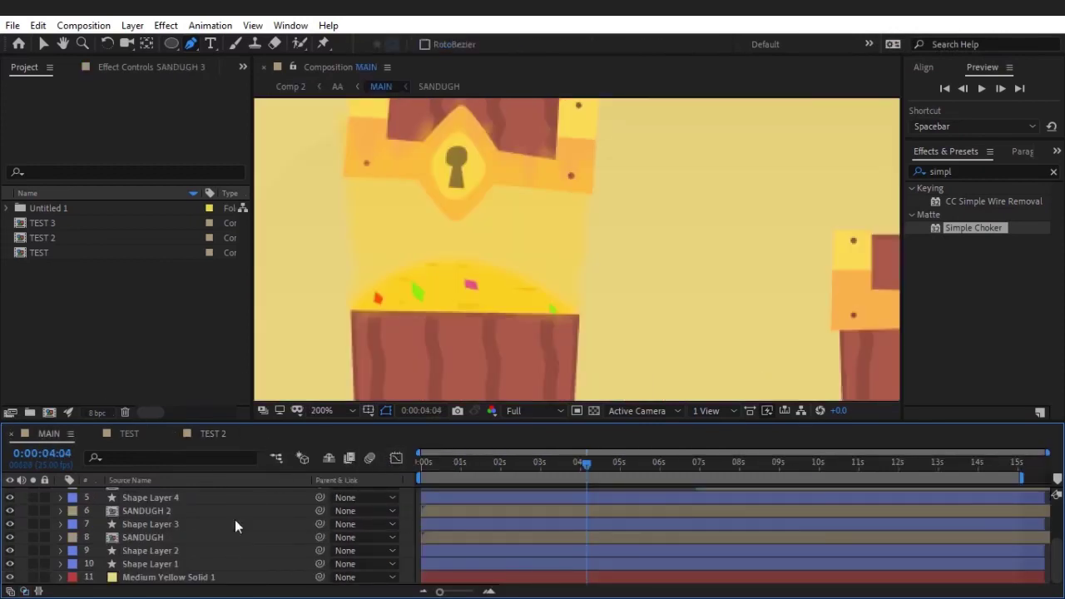
- Open the SANDUGH chest precomp from MAIN and scrub its lid opening for comparison
left_click(182, 539)
double_click(182, 539)
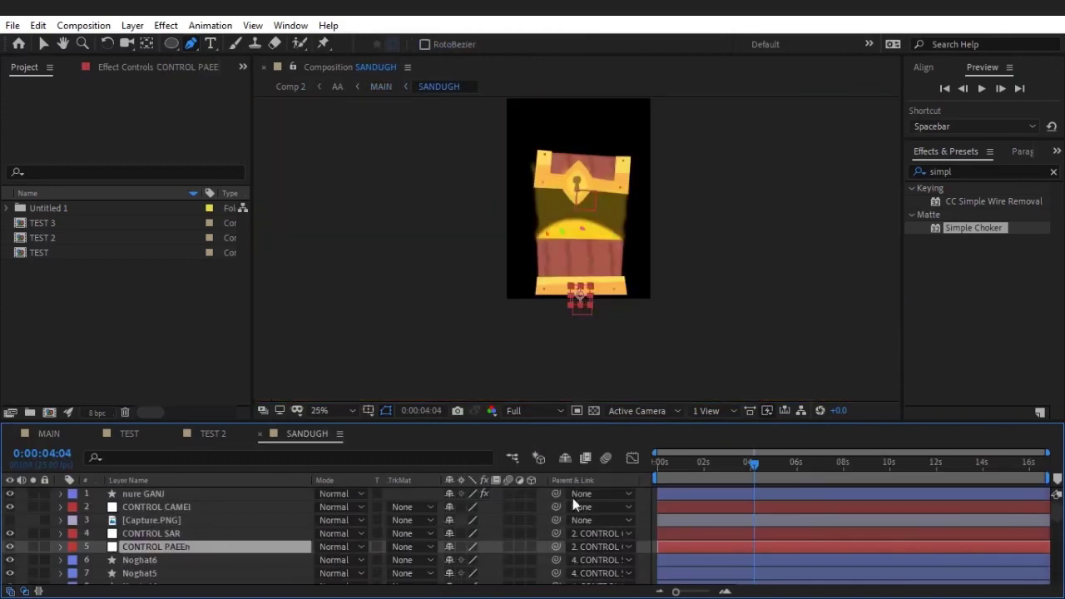
left_click_drag(701, 462, 761, 463)
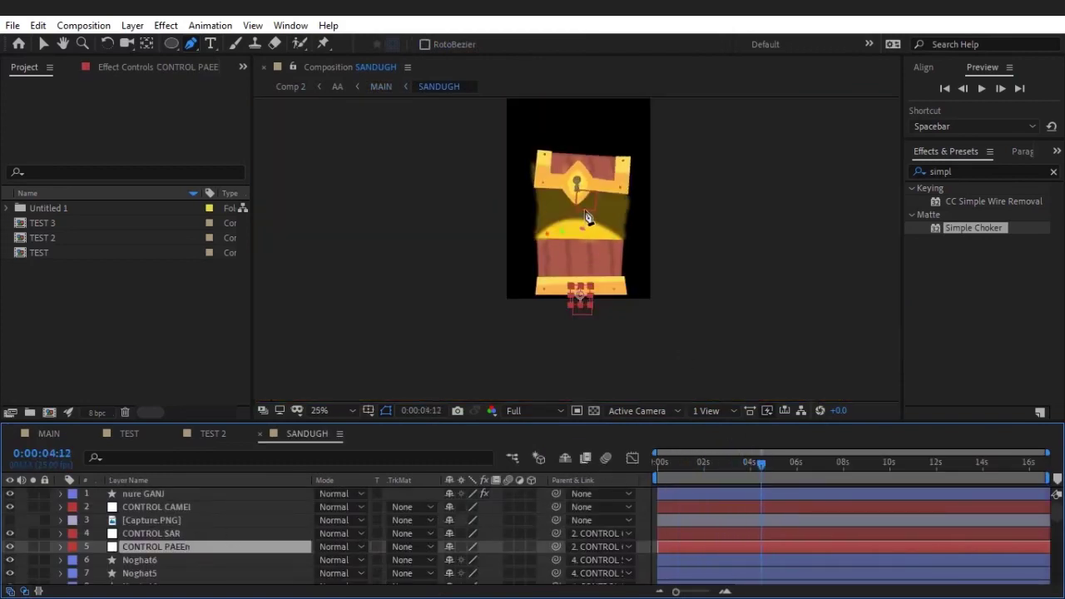
scroll(587, 218, "up", 2)
left_click(657, 465)
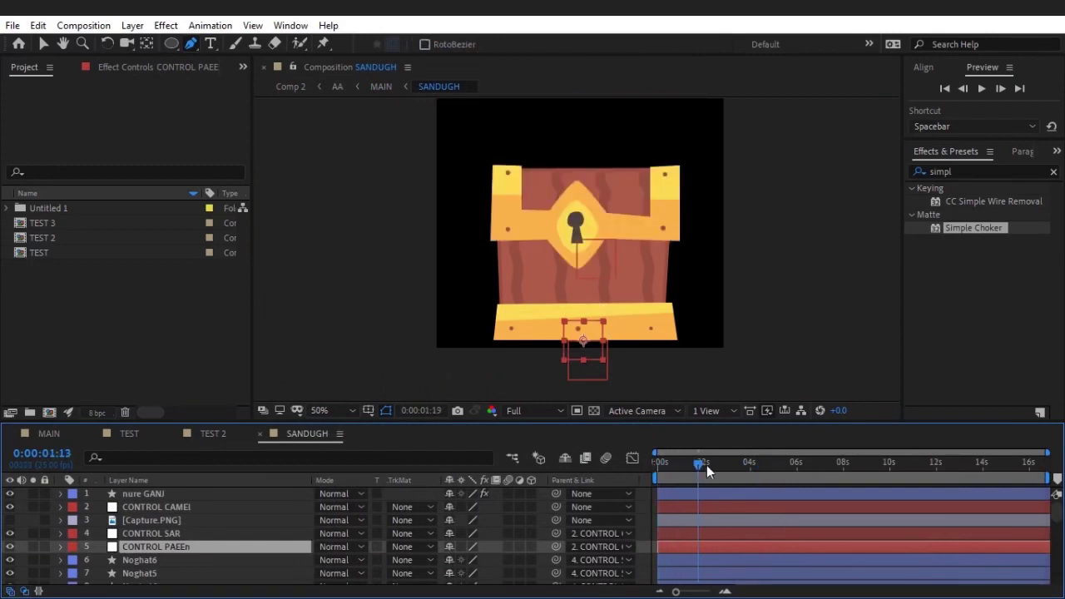
left_click_drag(732, 463, 746, 463)
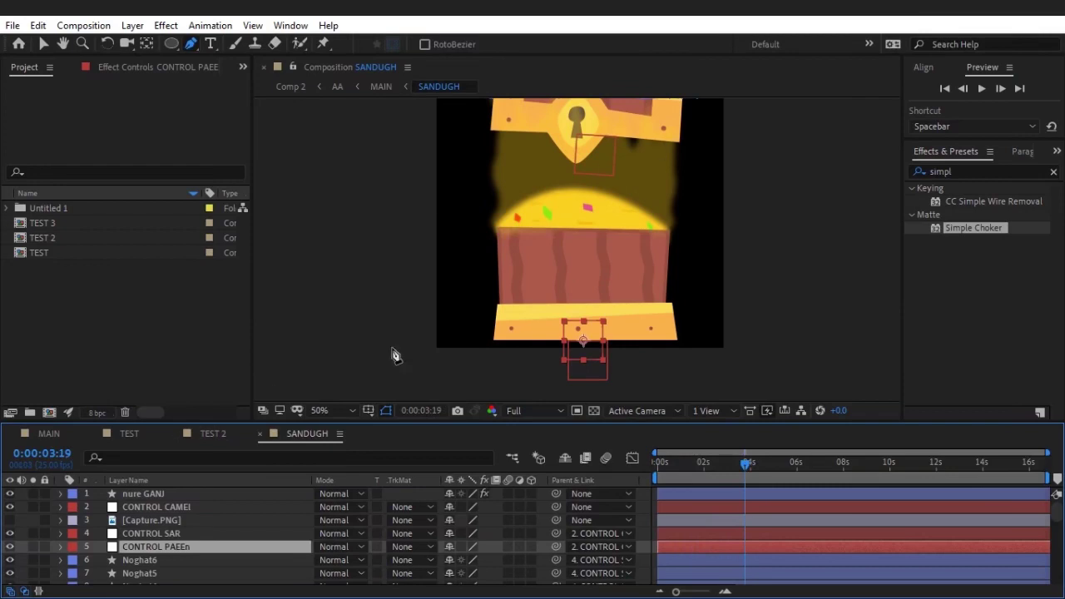
- Return to TEST 2 at 50% zoom, centre the chest, and switch back to the Pen tool
left_click(213, 434)
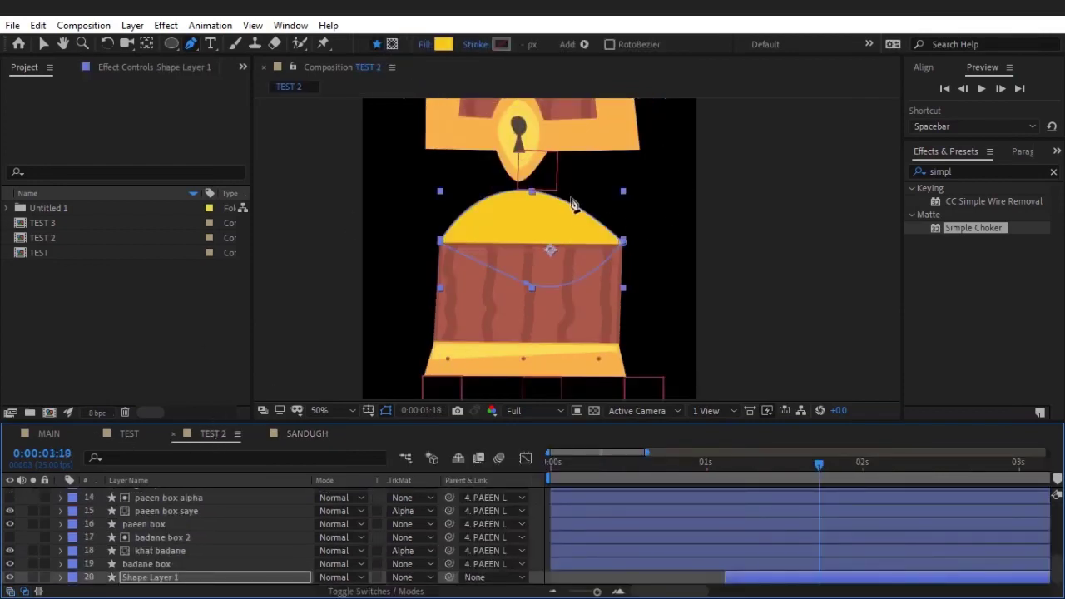
key("comma")
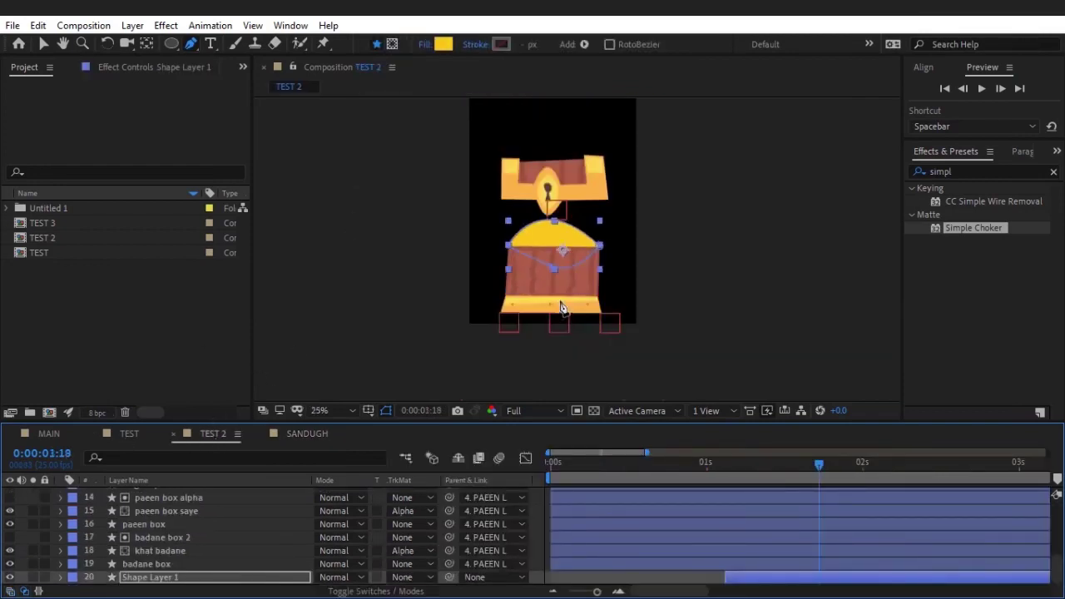
left_click(527, 495)
key("period")
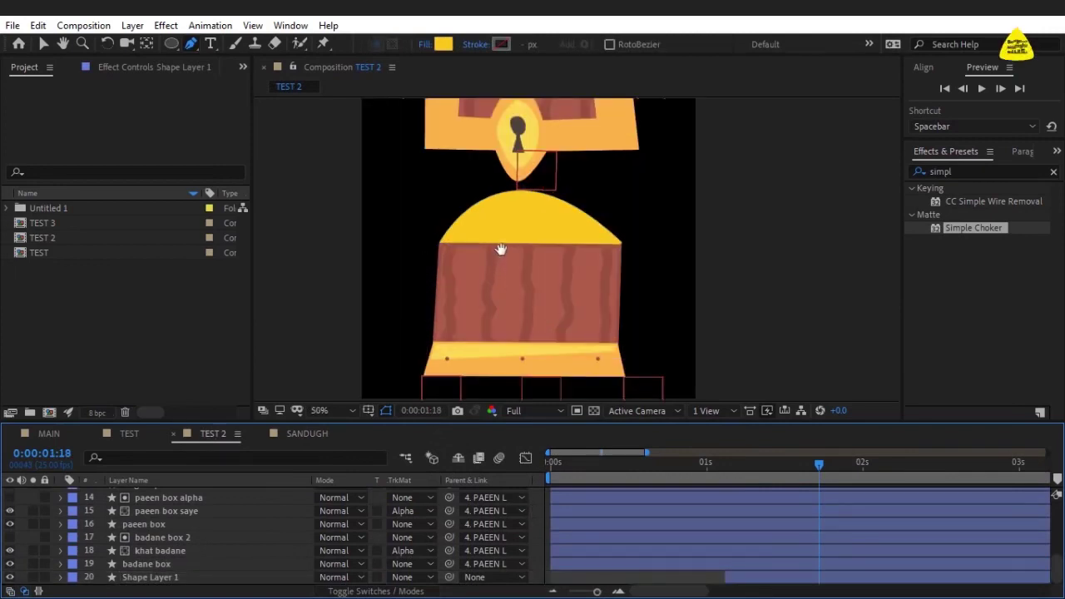
left_click_drag(499, 250, 530, 297)
key("g")
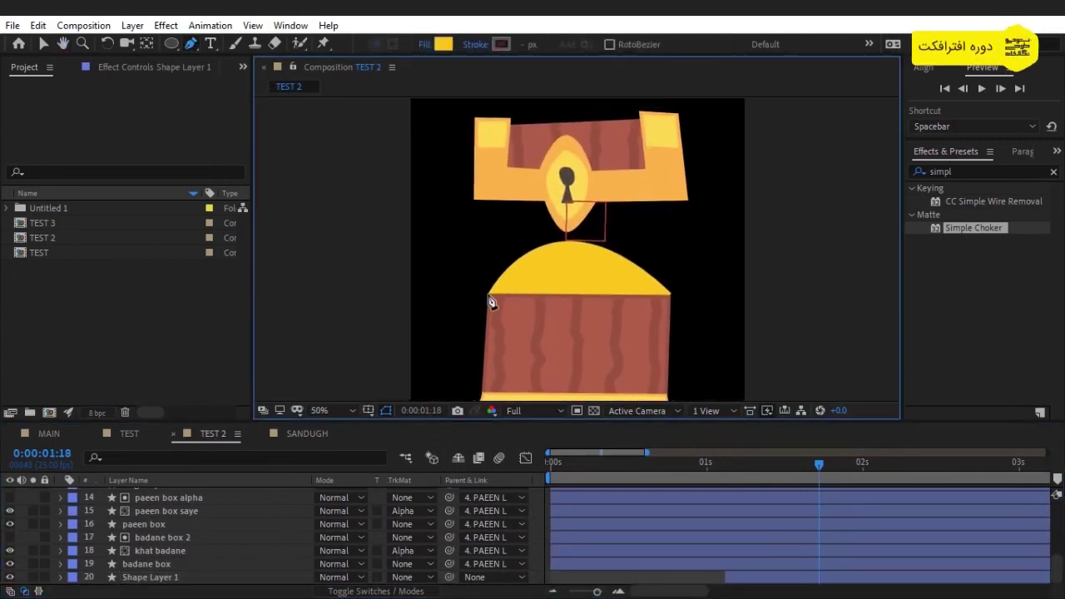
scroll(185, 565, "up", 5)
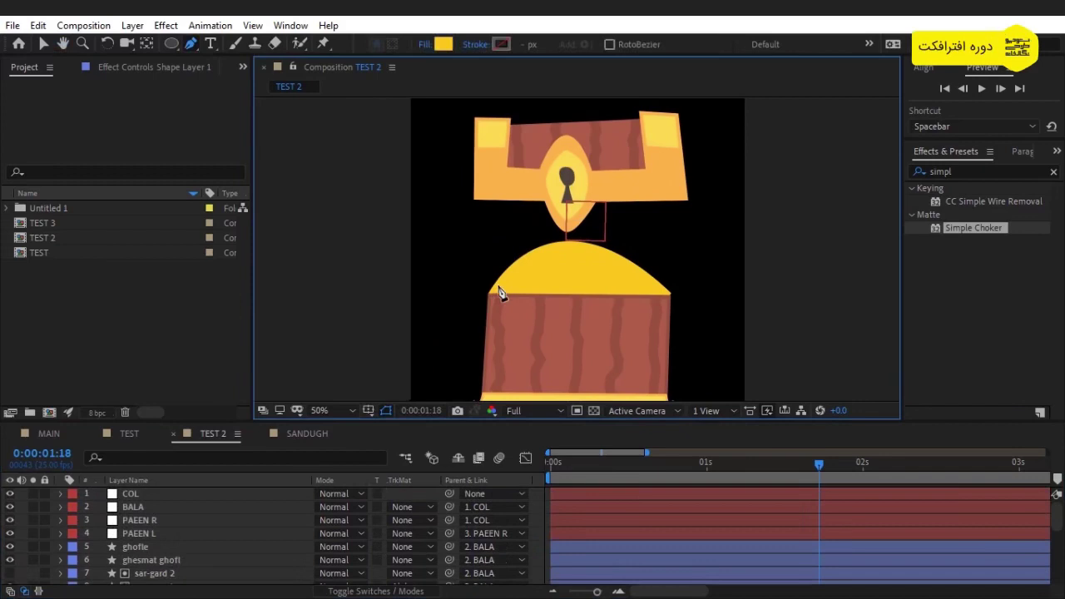
- Draw a closed polygon over the chest lid with a jagged, crown-like zigzag top edge
left_click(487, 291)
left_click(485, 149)
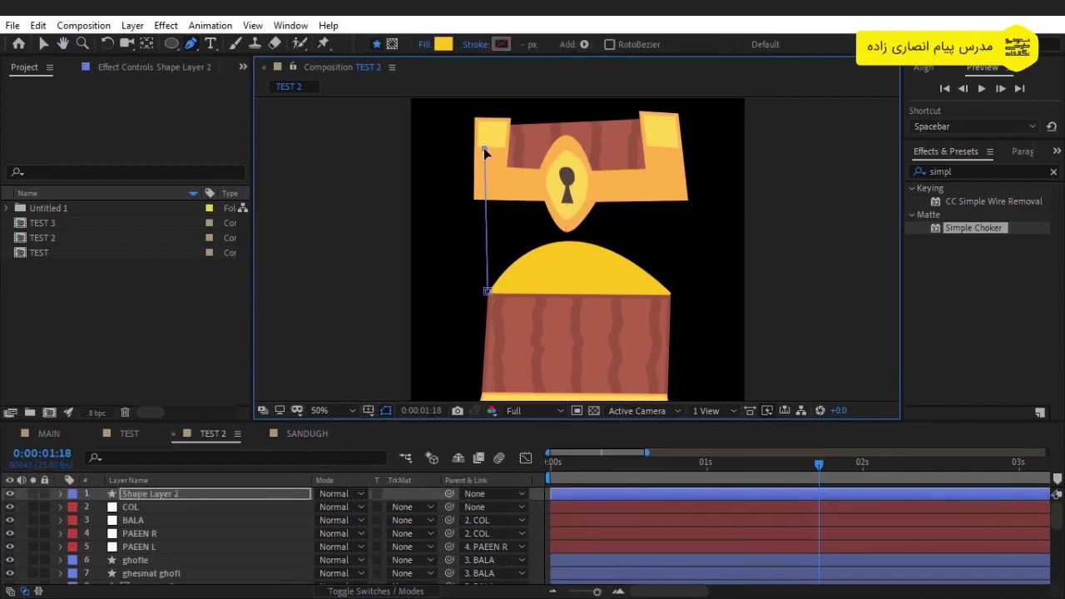
left_click(511, 135)
left_click(549, 141)
left_click(581, 172)
left_click(625, 142)
left_click(635, 170)
left_click(650, 134)
left_click(675, 149)
left_click(666, 293)
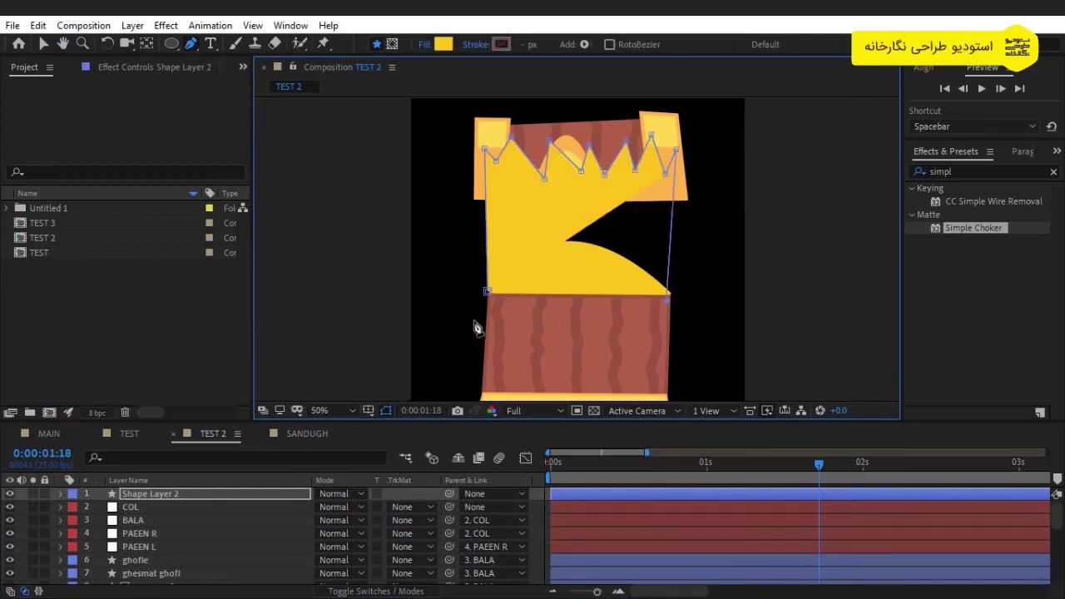
left_click(486, 292)
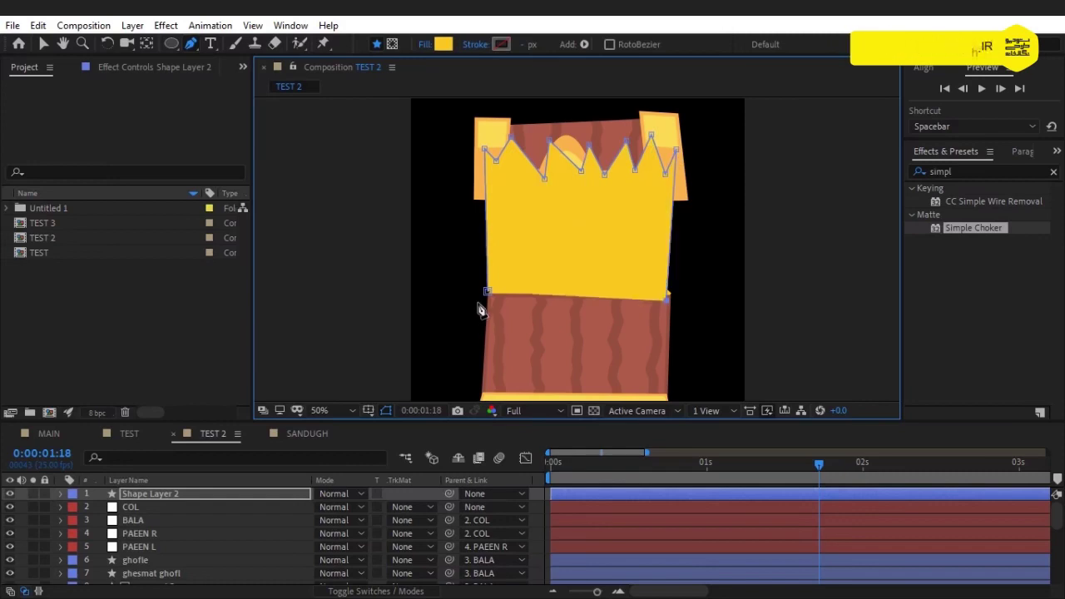
- Undo the accidental lower-right point deletion and try moving Shape Layer 2 lower in the stack
left_click(667, 299)
key("ctrl+z")
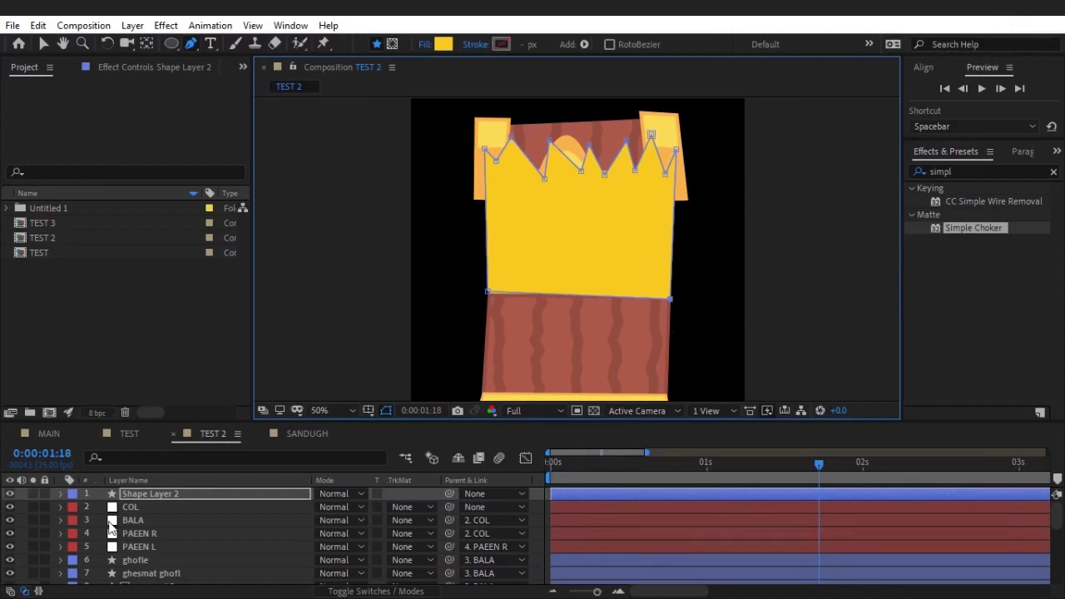
left_click_drag(138, 499, 152, 494)
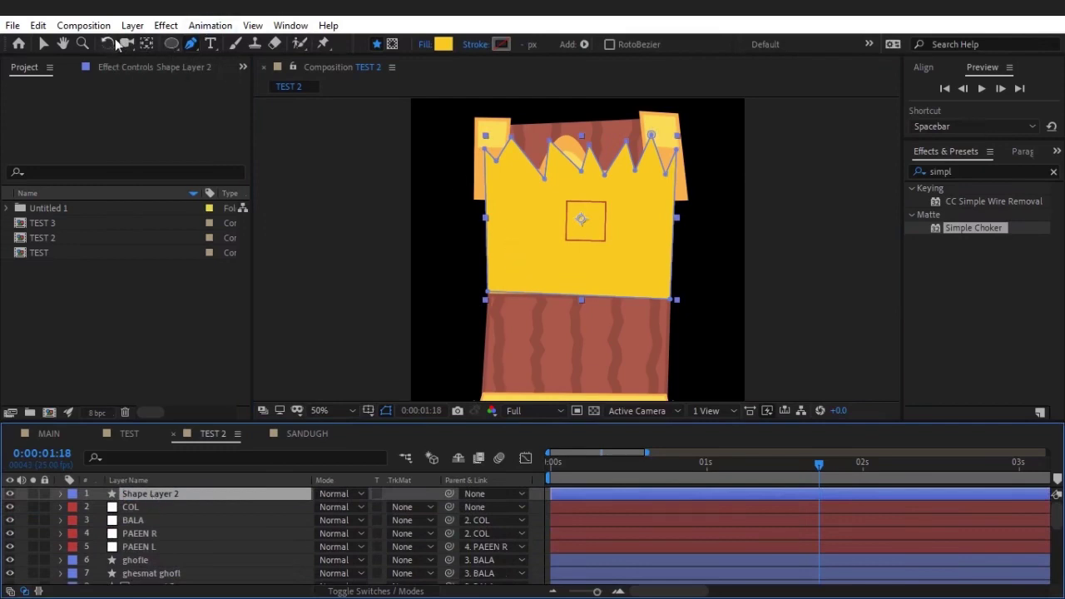
- Move Shape Layer 2's anchor point to the crown's bottom centre with the Pan Behind tool
left_click(146, 43)
left_click_drag(580, 218, 580, 222)
left_click_drag(581, 293, 581, 301)
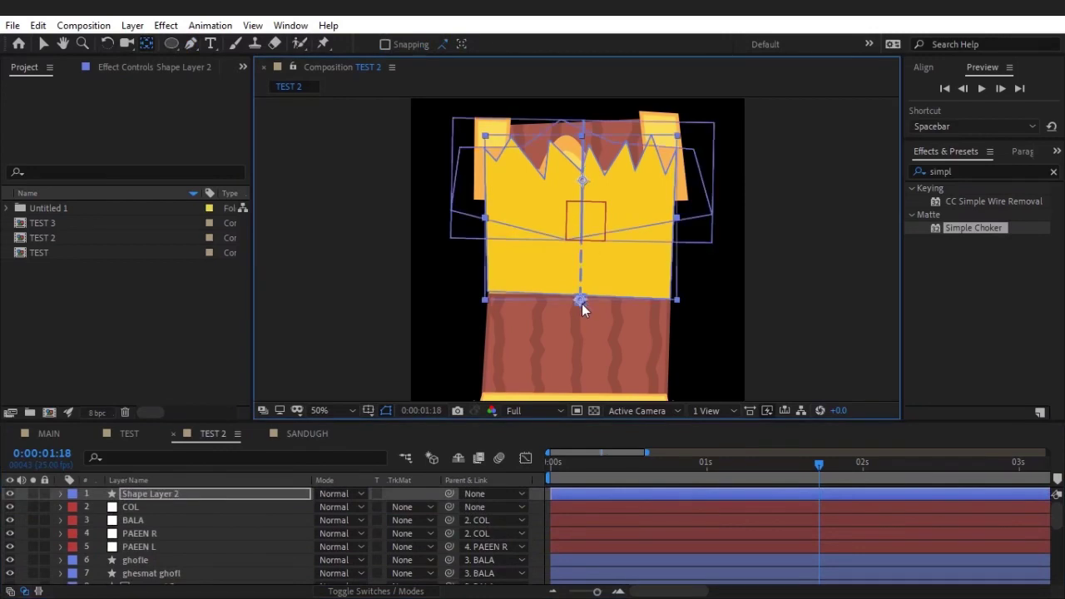
left_click(44, 44)
key("s")
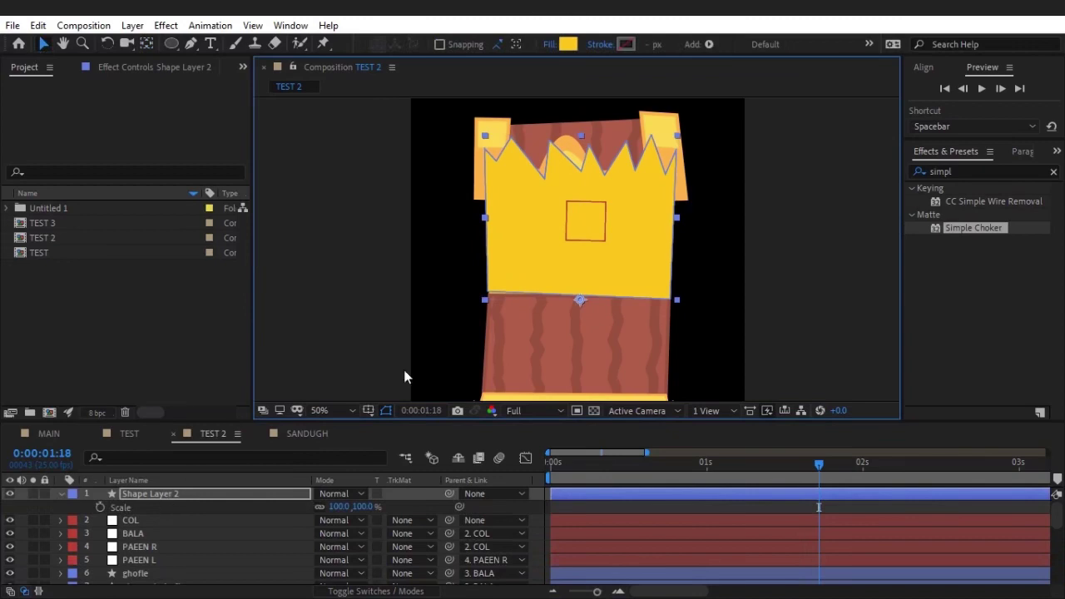
- Hide the crown and curve Shape Layer 1's lid corner so it meets the yellow edge
left_click(10, 494)
key("period")
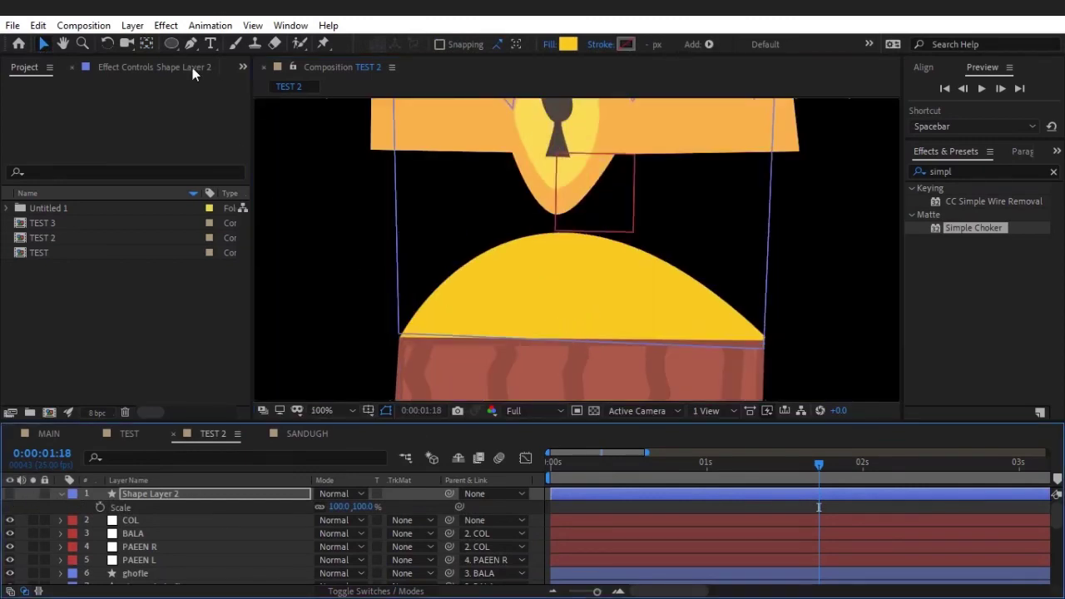
key("g")
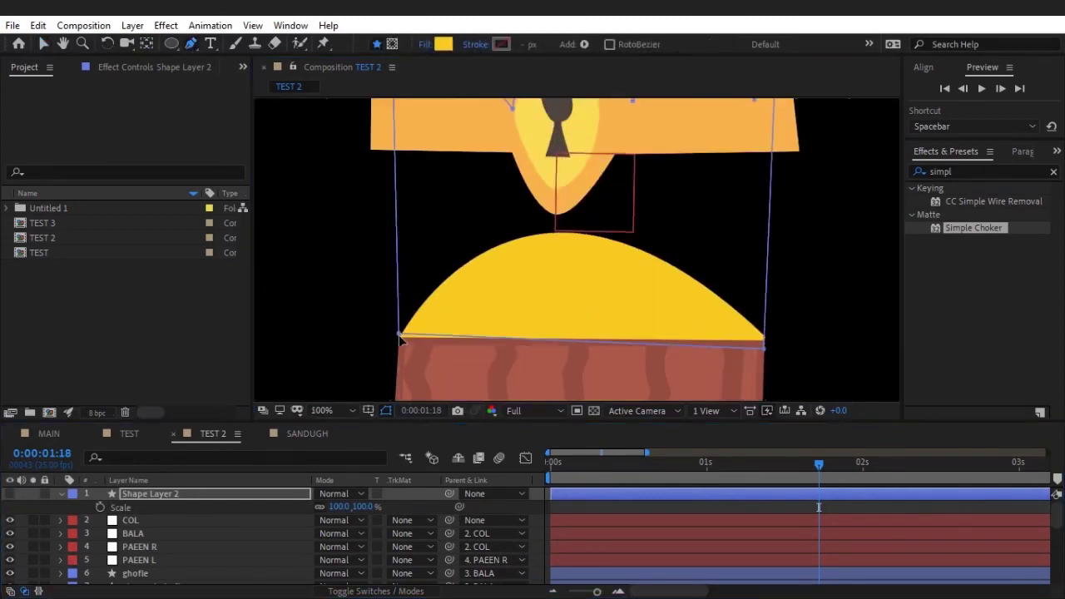
key("period")
mouse_move(388, 373)
left_mouse_down()
mouse_move(588, 200)
mouse_move(430, 227)
mouse_move(671, 265)
mouse_move(670, 239)
left_mouse_up()
scroll(179, 540, "down", 2)
scroll(178, 540, "down", 5)
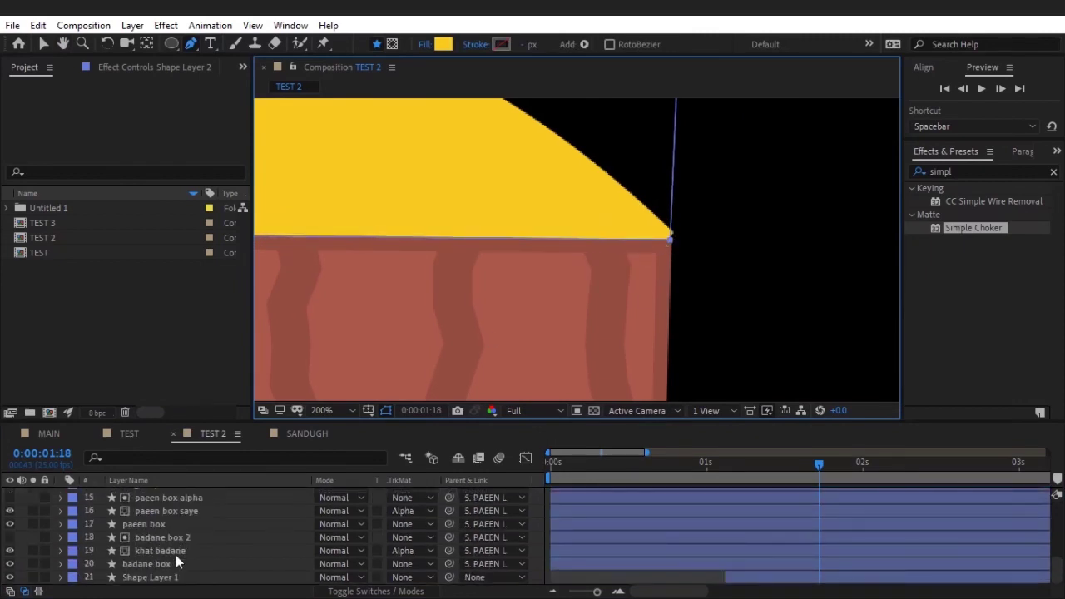
left_click(171, 577)
left_click_drag(674, 235, 674, 244)
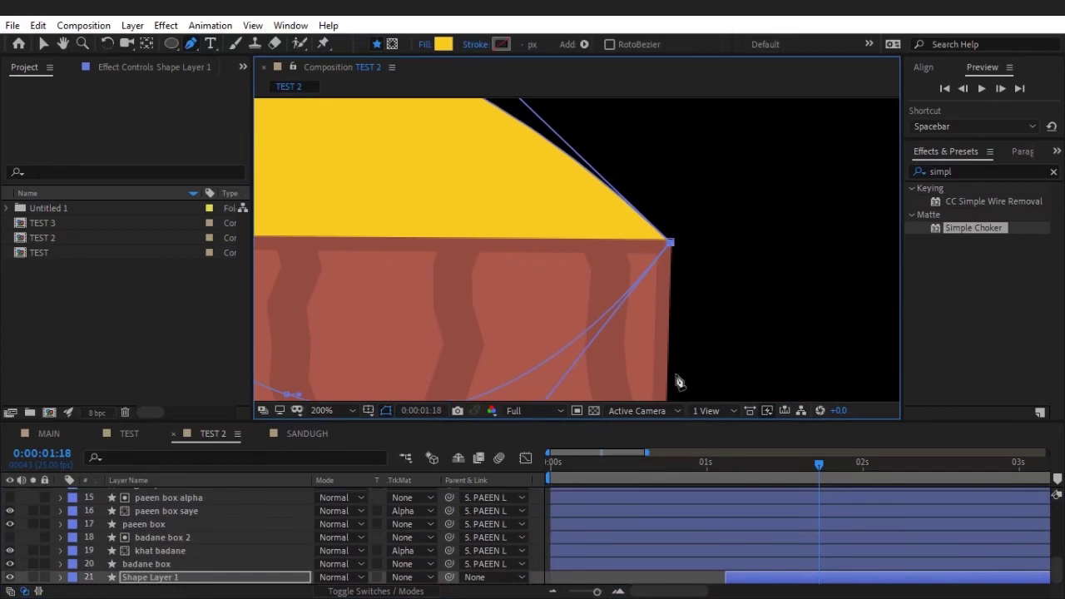
left_click(599, 585)
key("comma")
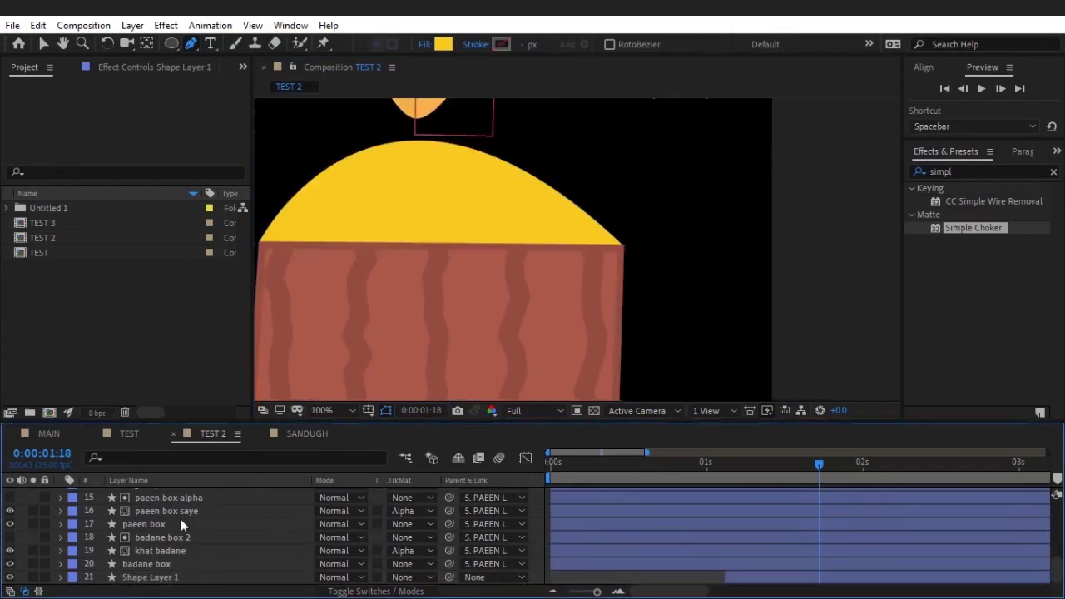
scroll(163, 524, "up", 7)
- Turn the crown back on and snap its anchor point to the bottom centre
left_click(175, 494)
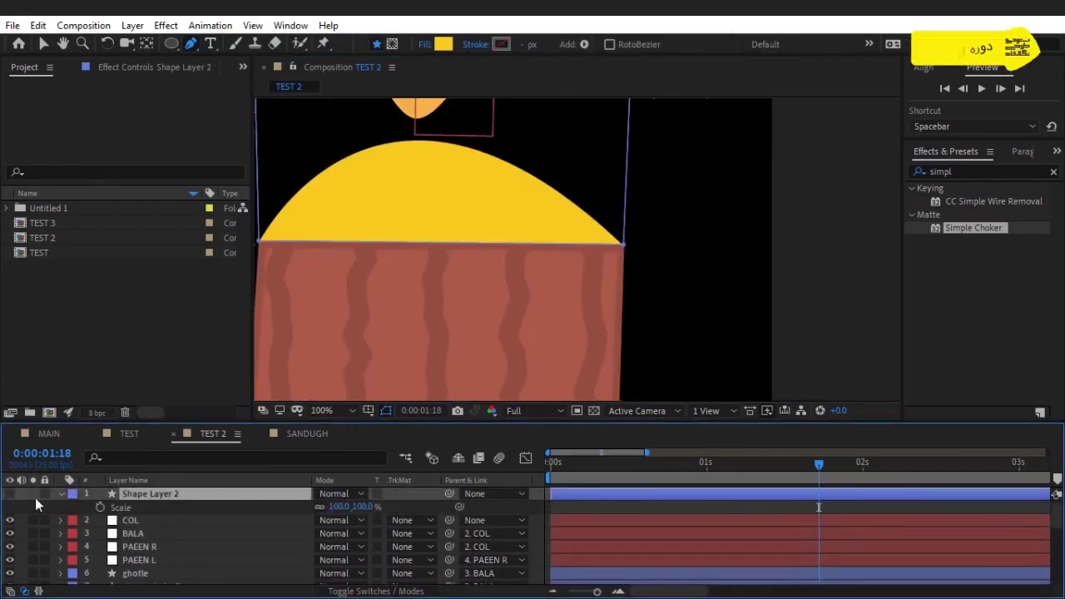
left_click(10, 493)
key("comma")
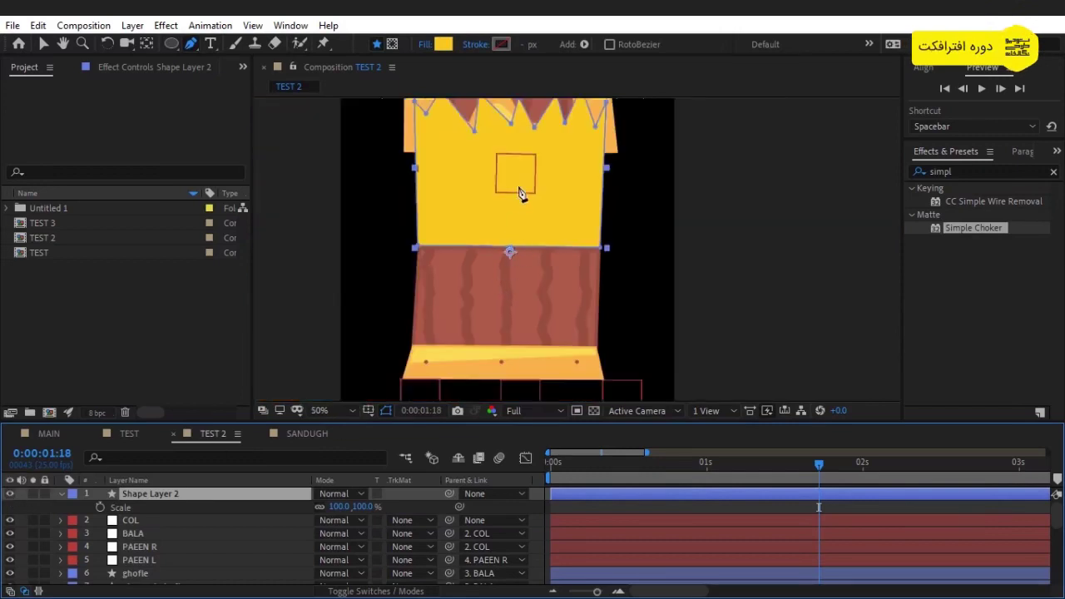
key("period")
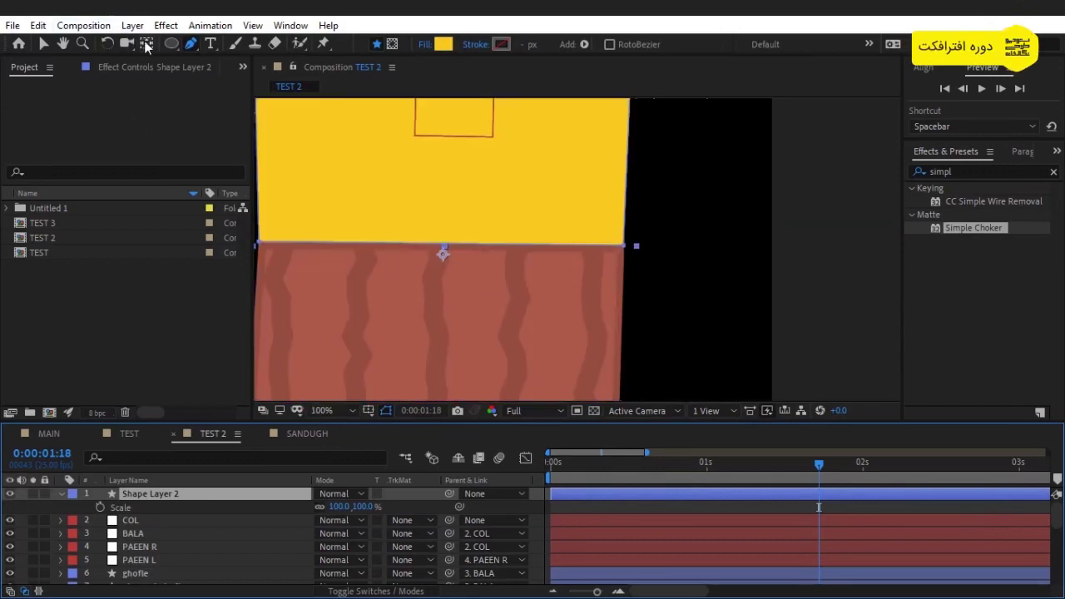
left_click(145, 44)
left_click_drag(442, 254, 467, 246)
key("ctrl+z")
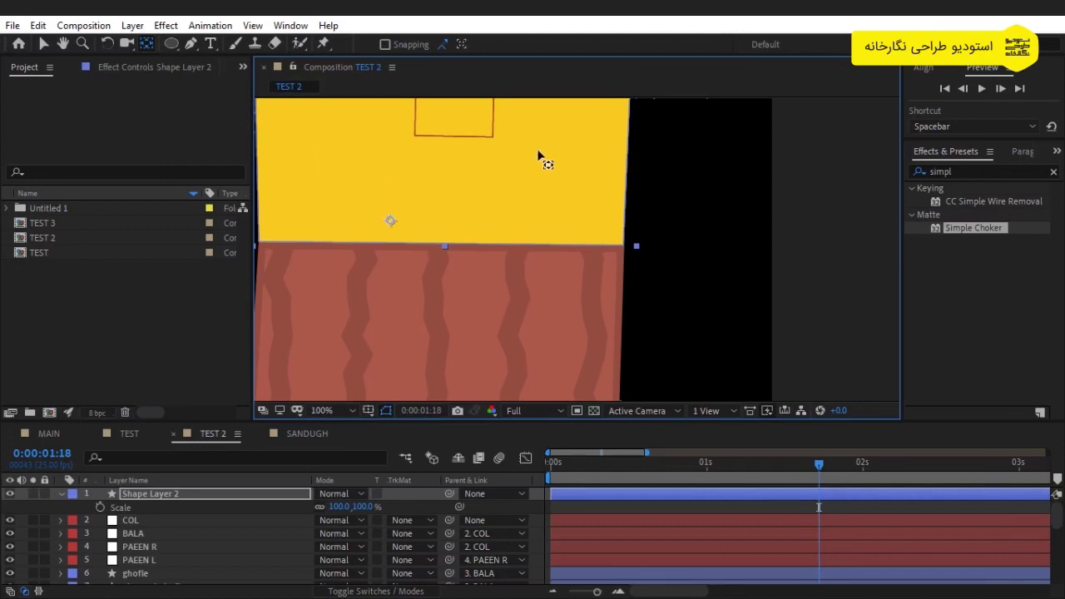
left_click_drag(499, 193, 446, 250)
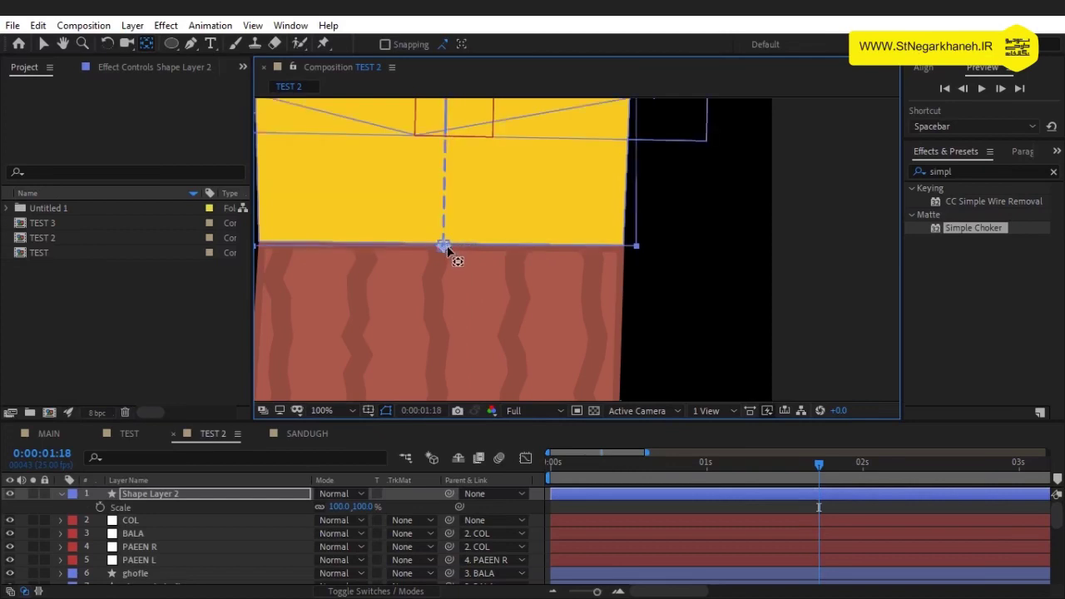
left_click(41, 47)
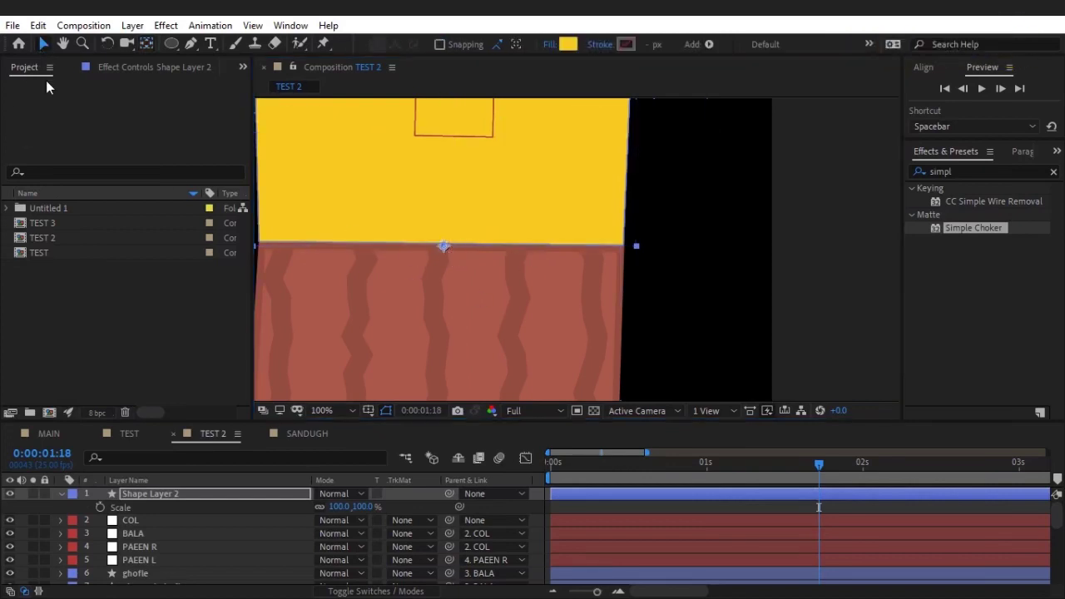
- Key the crown's Scale at 100% at 0:00:01:18
key("s")
key("s")
left_click(780, 507)
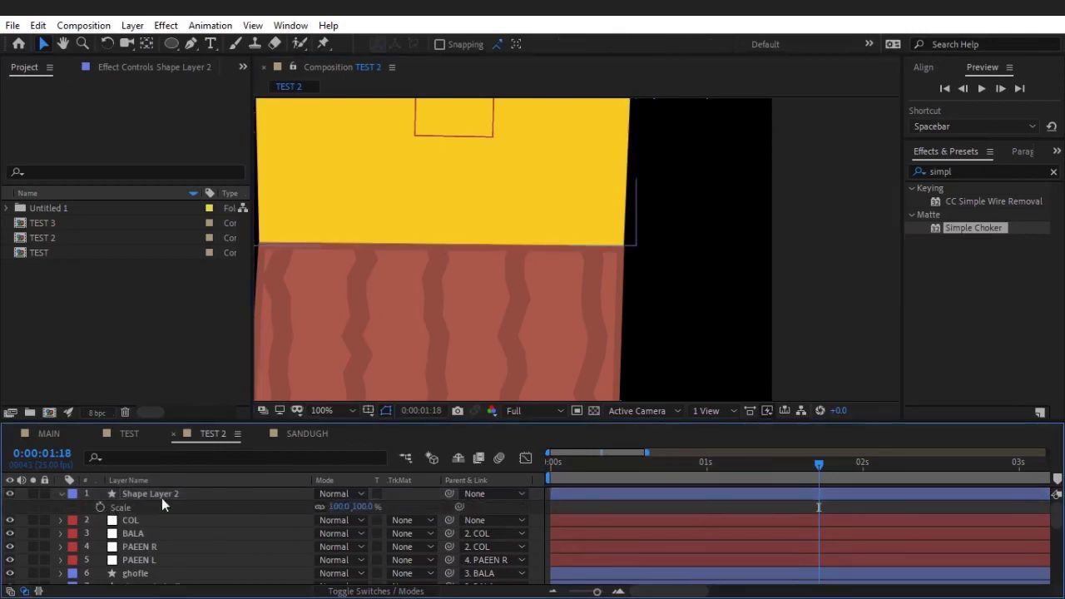
left_click(100, 507)
- At an earlier time, unlink the crown's Scale and set its height to 0%
key("comma")
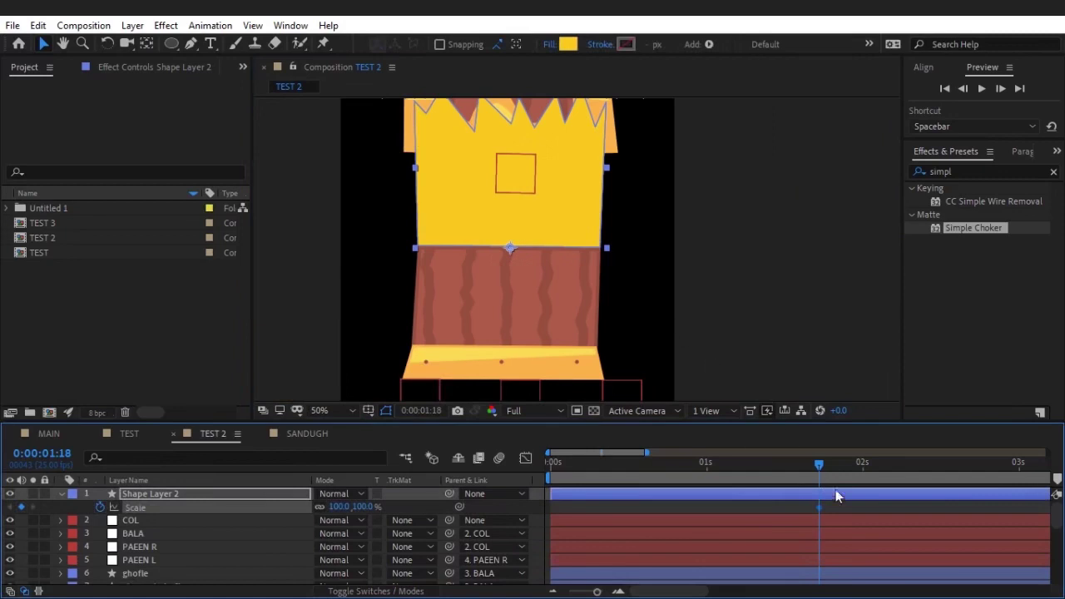
left_click_drag(832, 466, 747, 469)
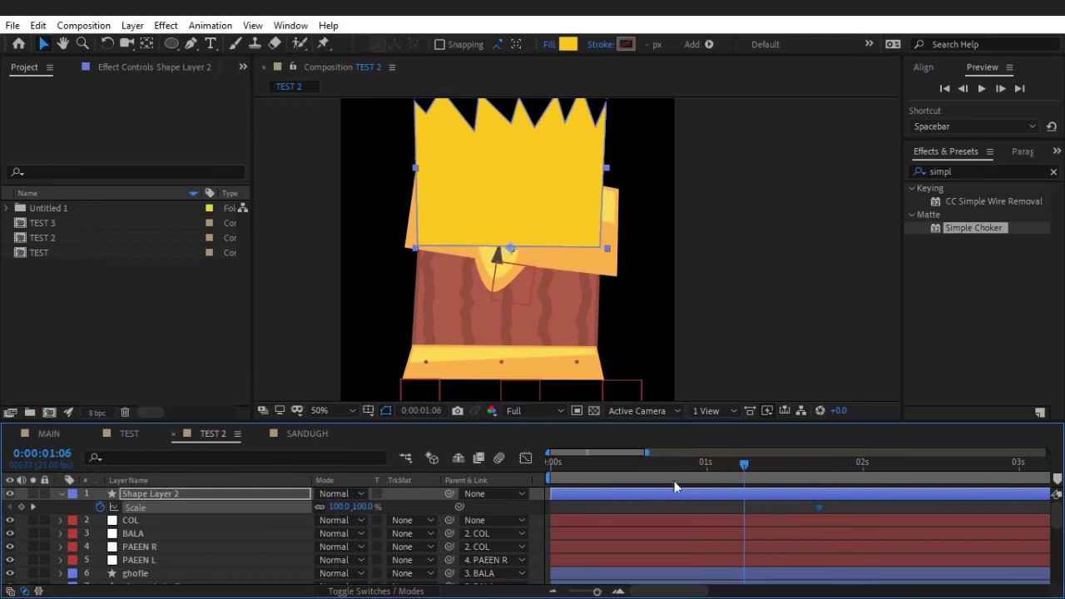
left_click(320, 506)
left_click_drag(364, 507, 285, 508)
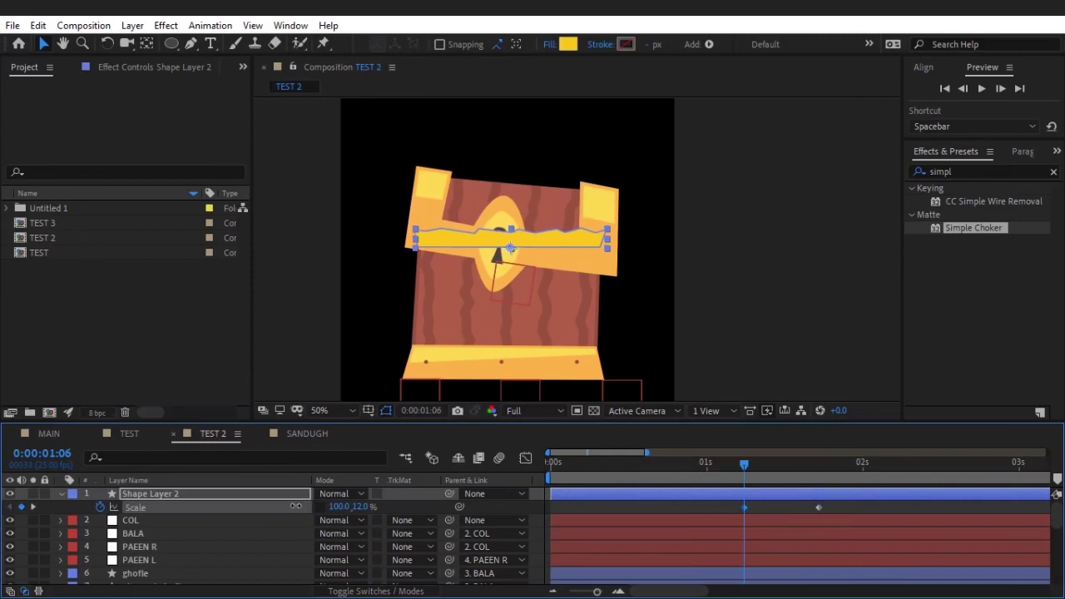
left_click(360, 507)
type("0")
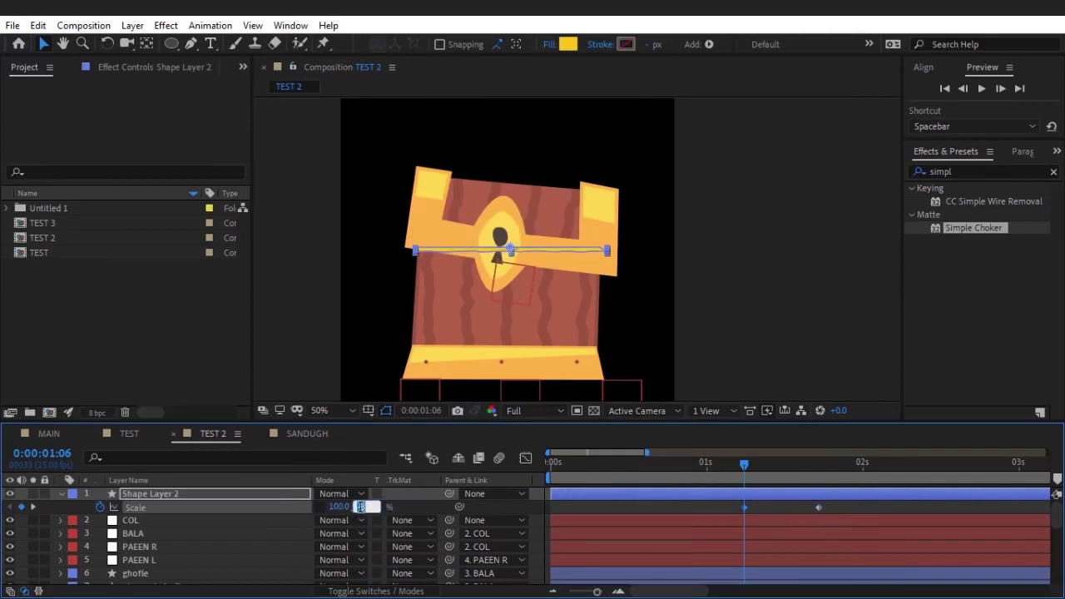
key("Return")
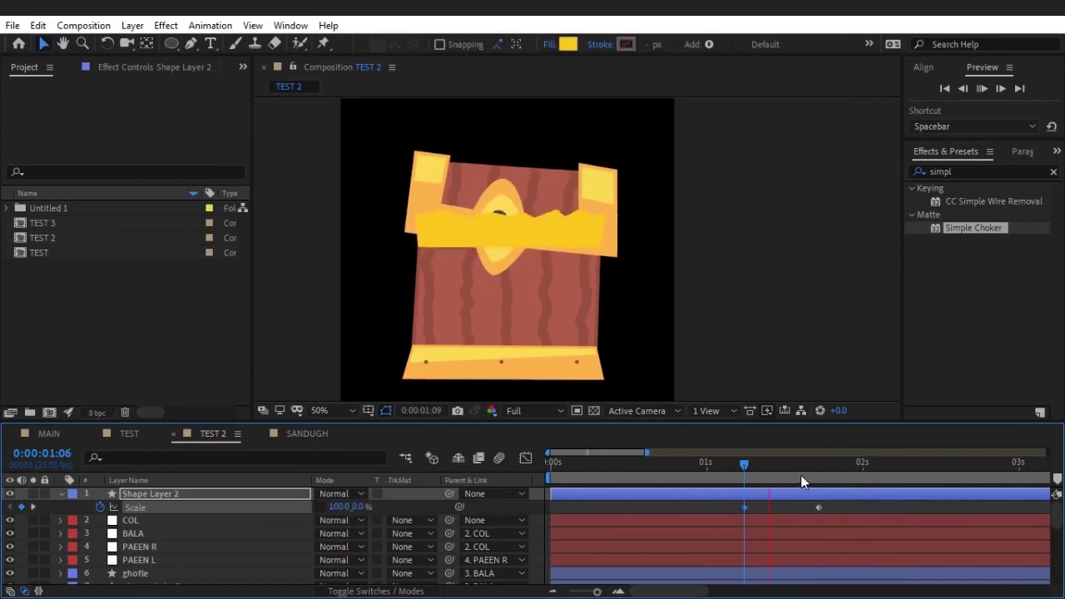
- Scrub through the crown's growth and lower its opacity to about 56%
left_click(767, 467)
left_click_drag(766, 467, 816, 487)
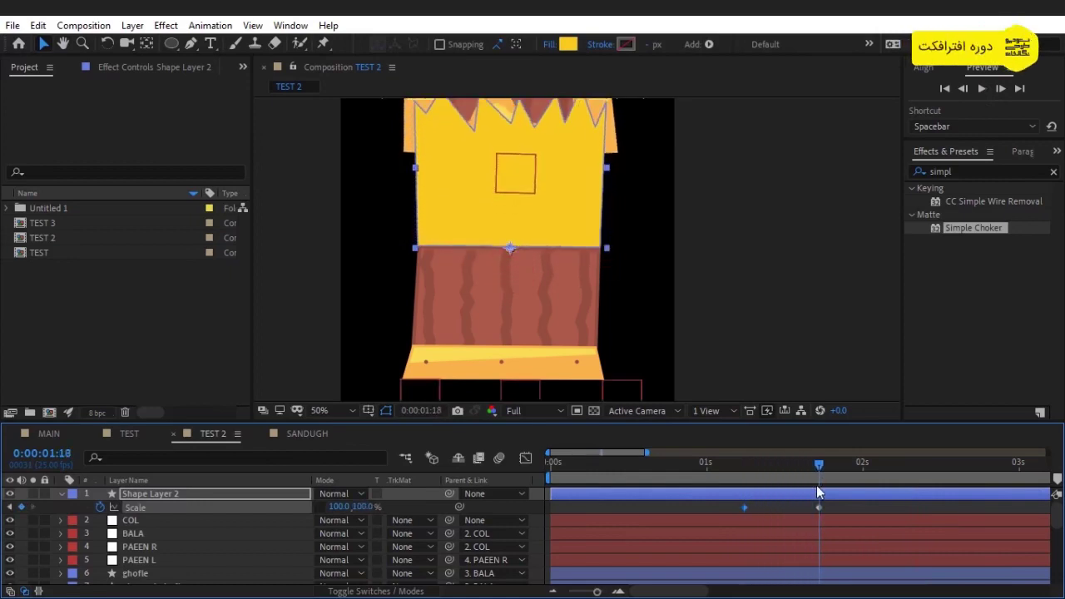
key("t")
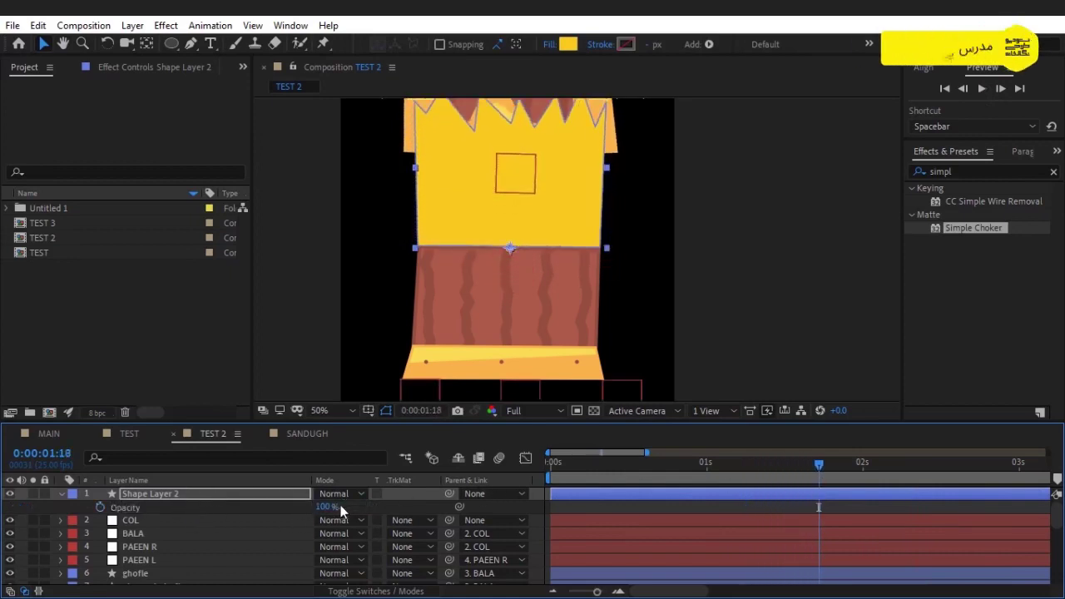
left_click_drag(328, 506, 285, 505)
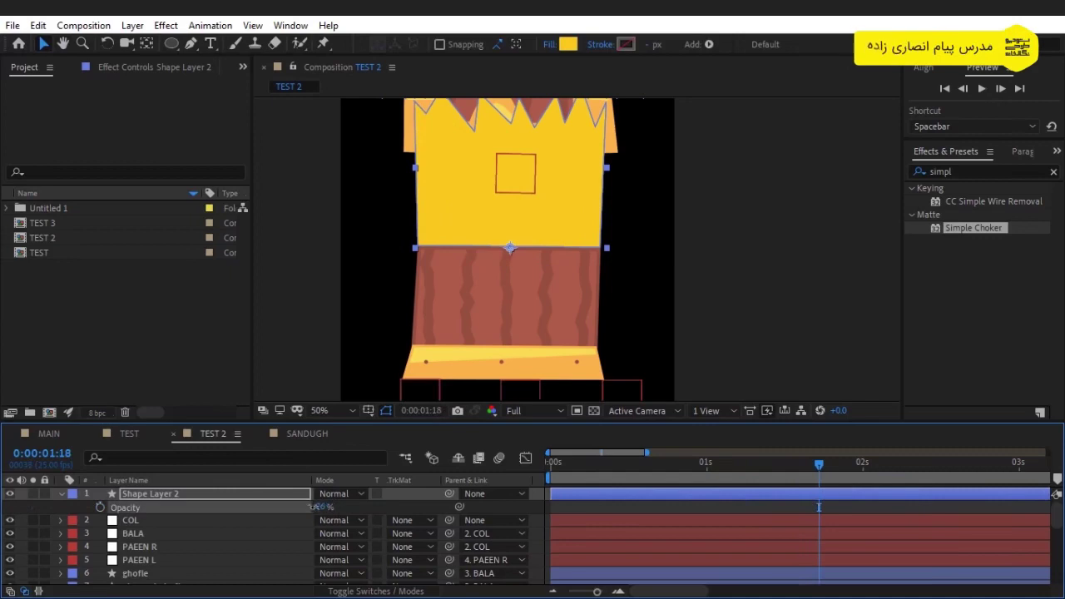
left_click(392, 506)
mouse_move(817, 464)
left_mouse_down()
mouse_move(736, 478)
mouse_move(769, 486)
left_mouse_up()
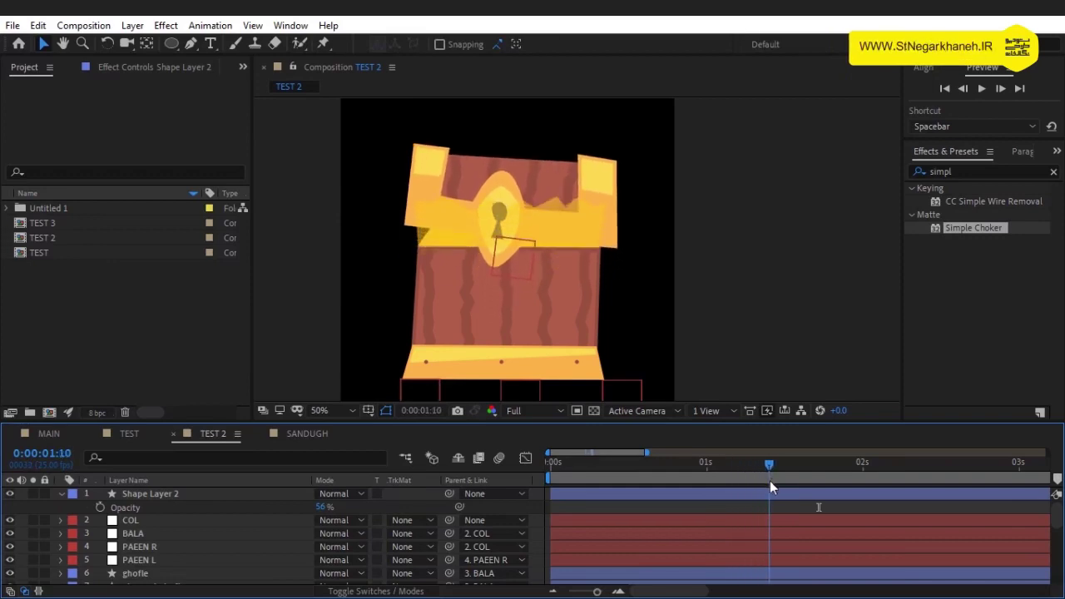
- Move Shape Layer 2's first Scale keyframe to the playhead and shift the end keyframe later
left_click(787, 509)
left_click(750, 493)
key("s")
left_click_drag(744, 506, 769, 507)
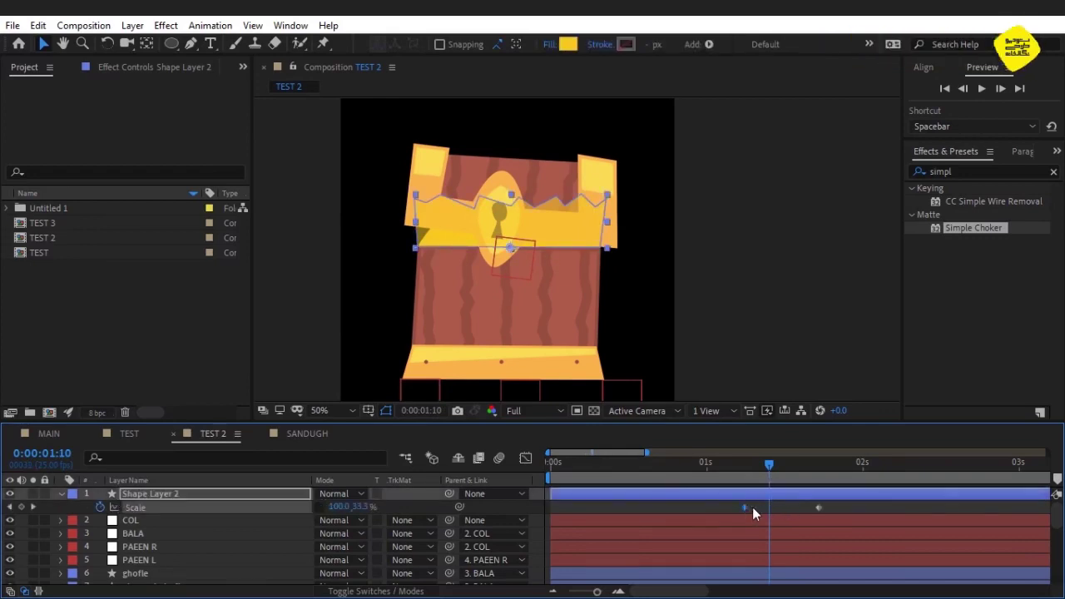
mouse_move(776, 466)
left_mouse_down()
mouse_move(791, 476)
mouse_move(770, 474)
mouse_move(779, 477)
left_mouse_up()
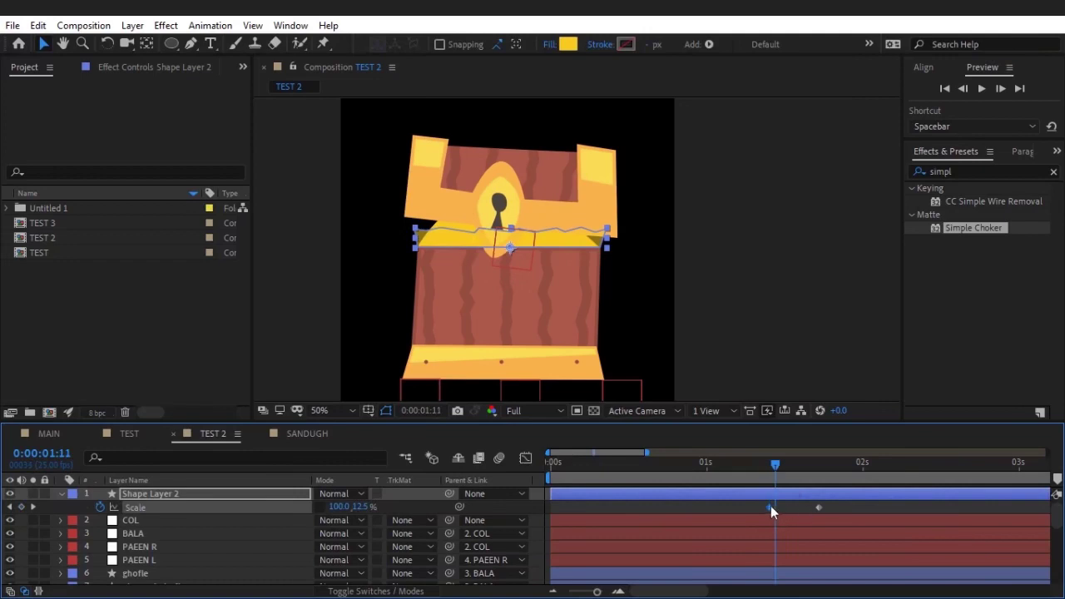
left_click_drag(819, 508, 824, 507)
left_click_drag(785, 463, 812, 479)
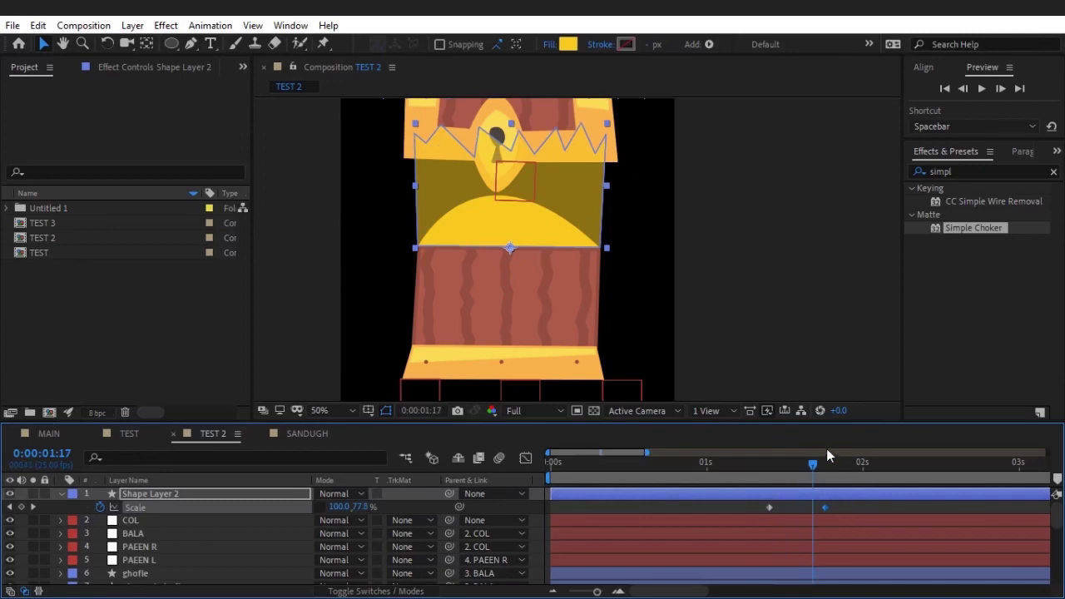
left_click(980, 172)
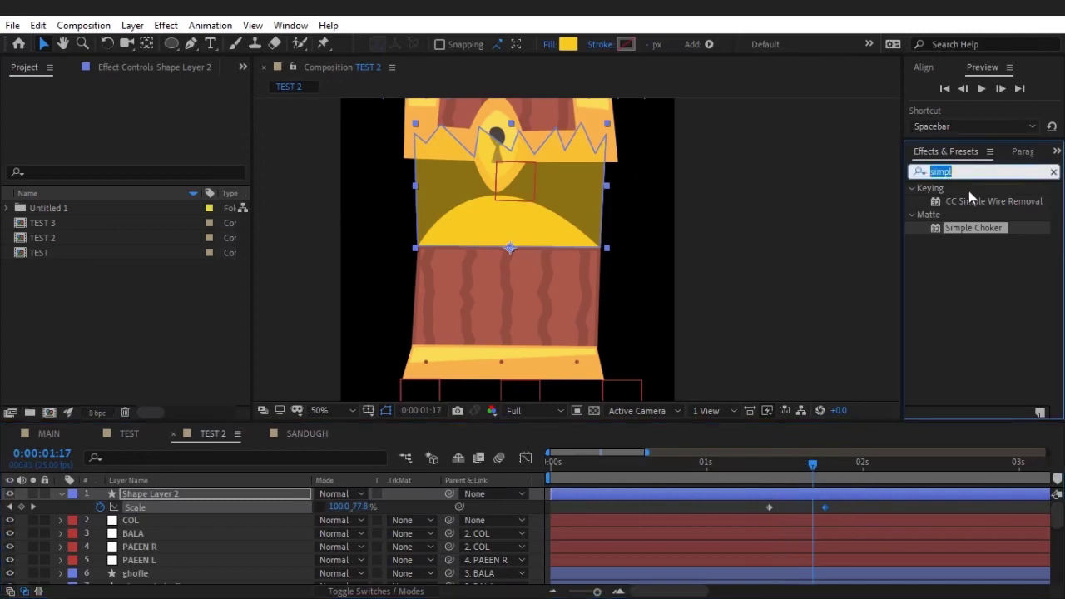
- Apply Gaussian Blur to Shape Layer 2 with Blurriness 27.7
left_click(278, 497)
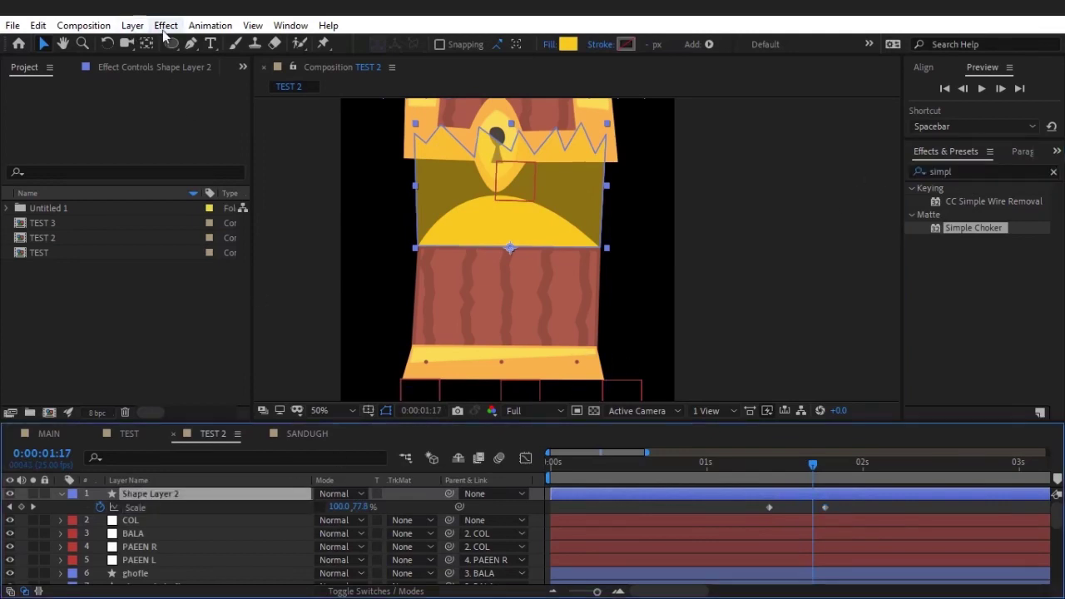
left_click(165, 25)
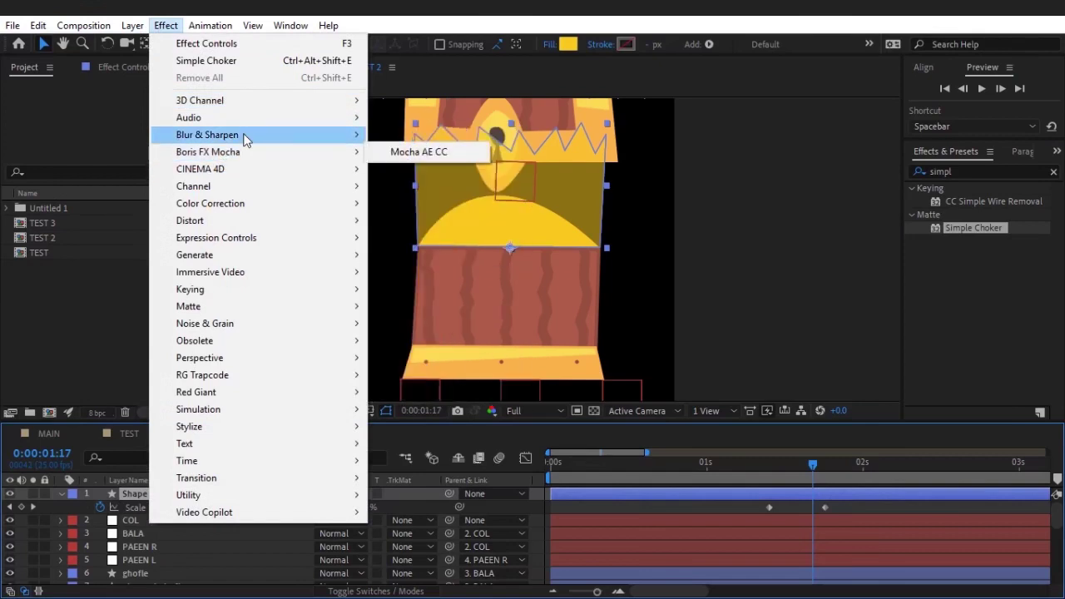
mouse_move(288, 141)
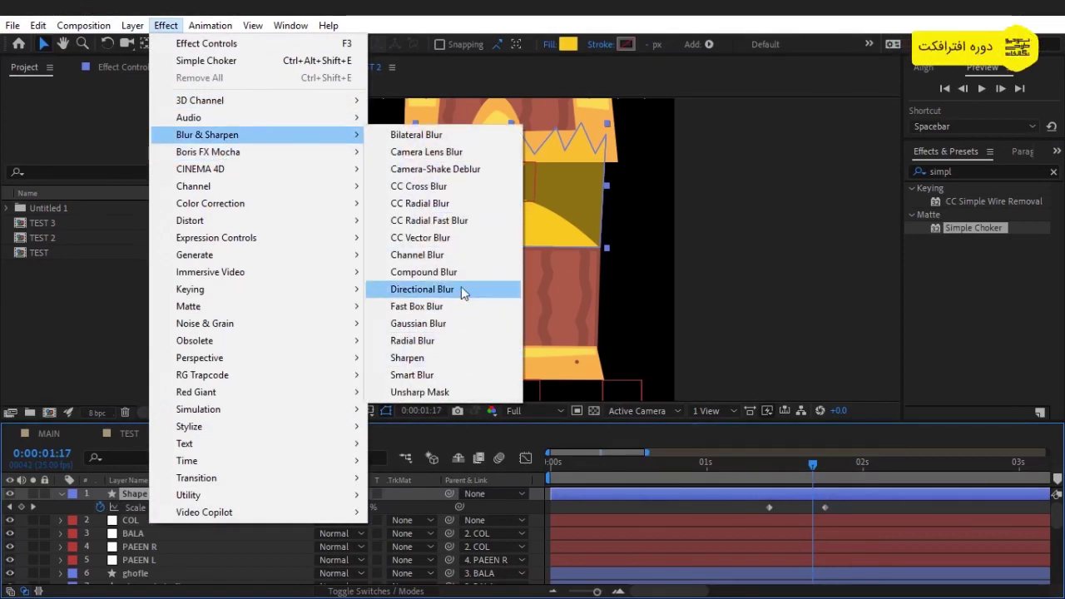
left_click(455, 330)
left_click_drag(142, 113, 354, 126)
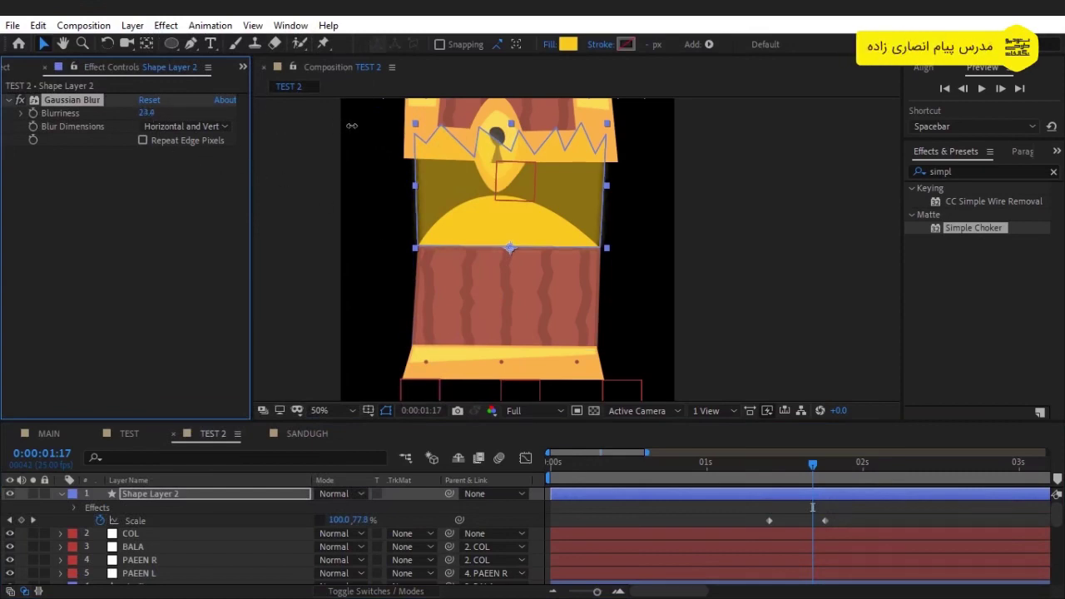
- Lower Shape Layer 2's opacity to 26%
left_click(220, 494)
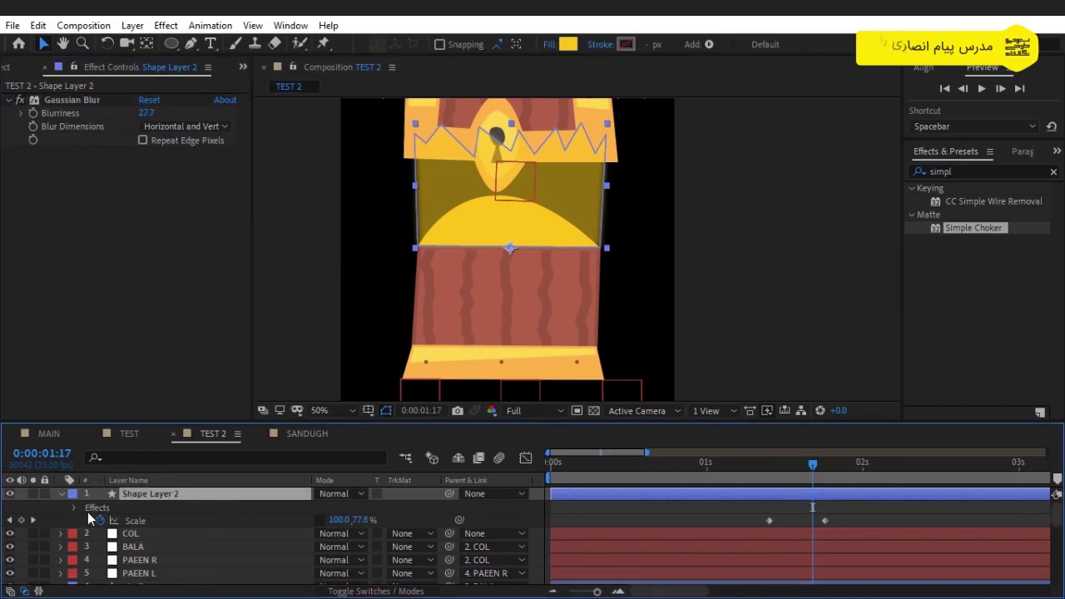
key("t")
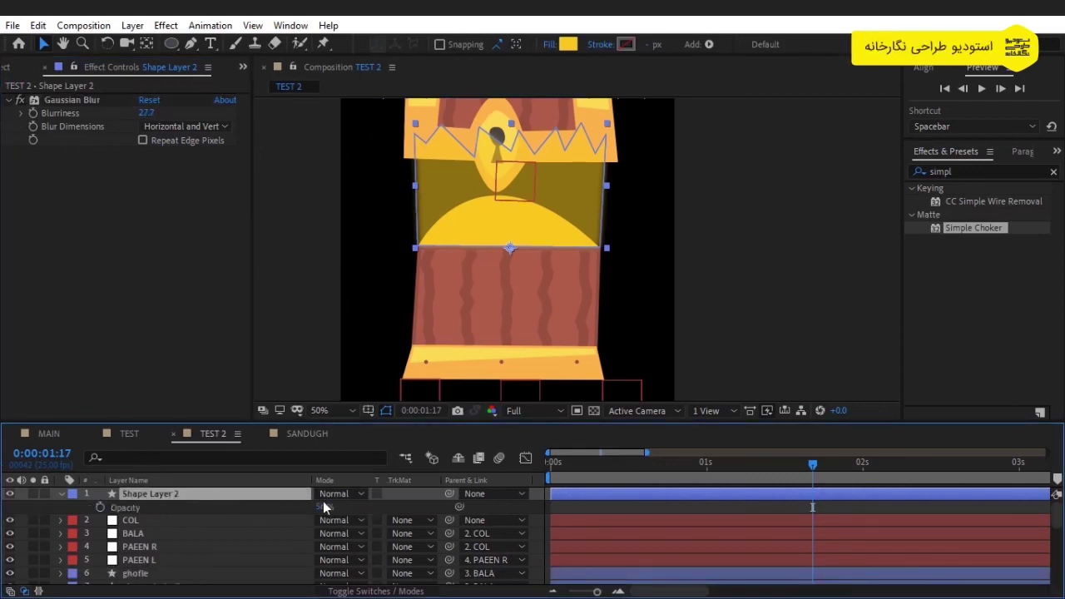
left_click_drag(324, 507, 299, 508)
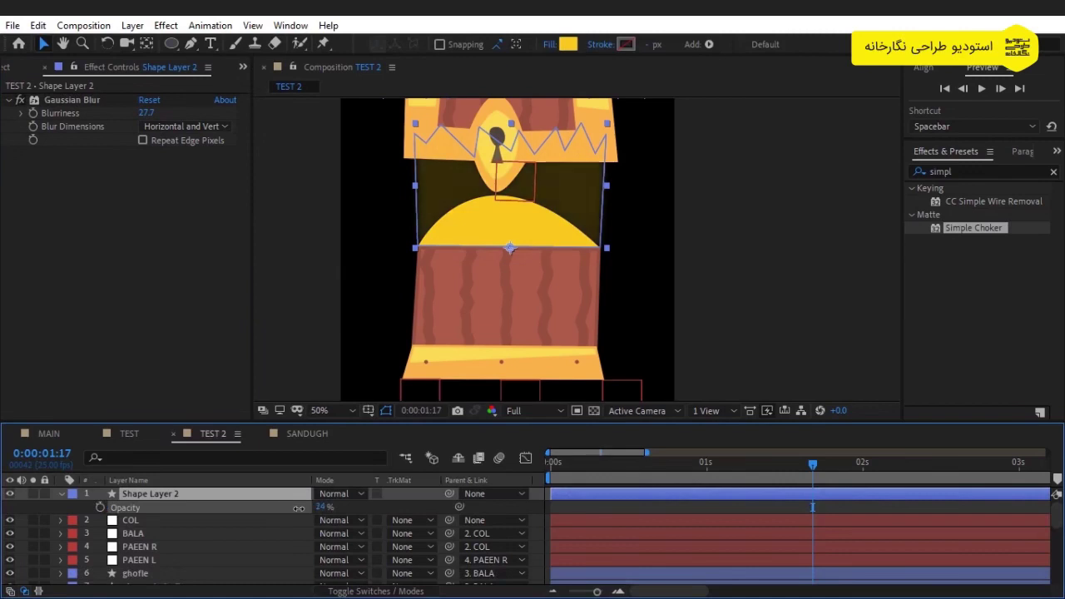
left_click(346, 509)
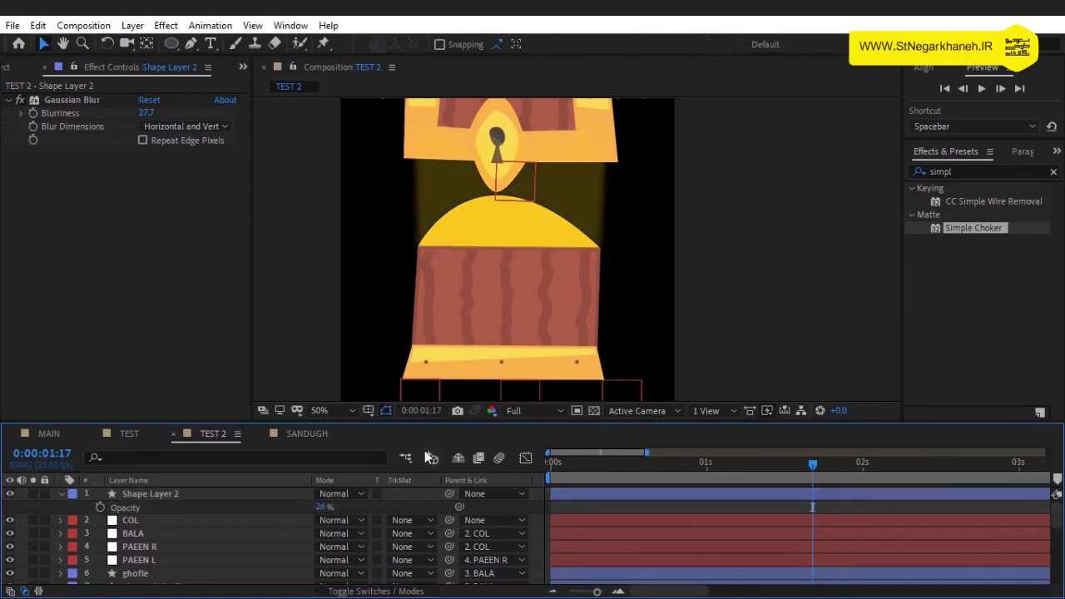
left_click(227, 495)
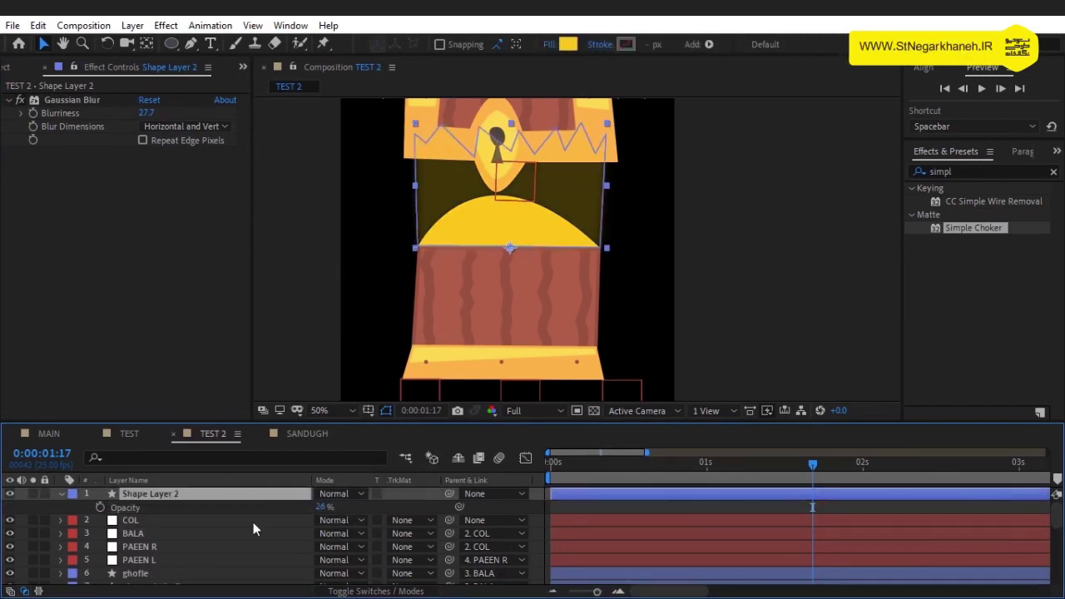
- Add Wiggle Paths to Shape Layer 2 with Size 17.0 and Detail 100.0
left_click(61, 494)
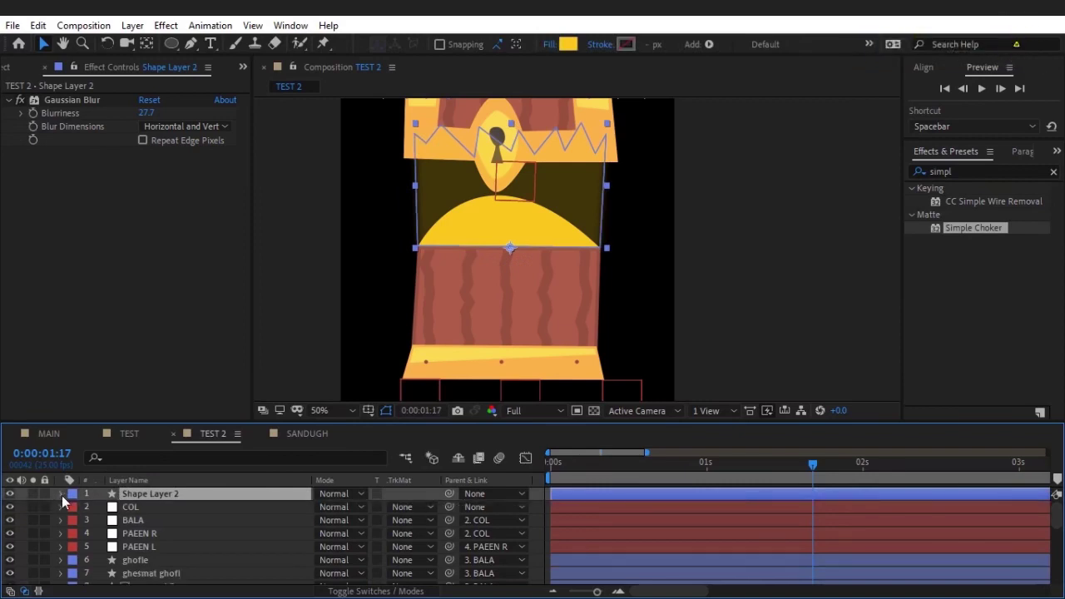
left_click(61, 494)
left_click(76, 534)
left_click(431, 506)
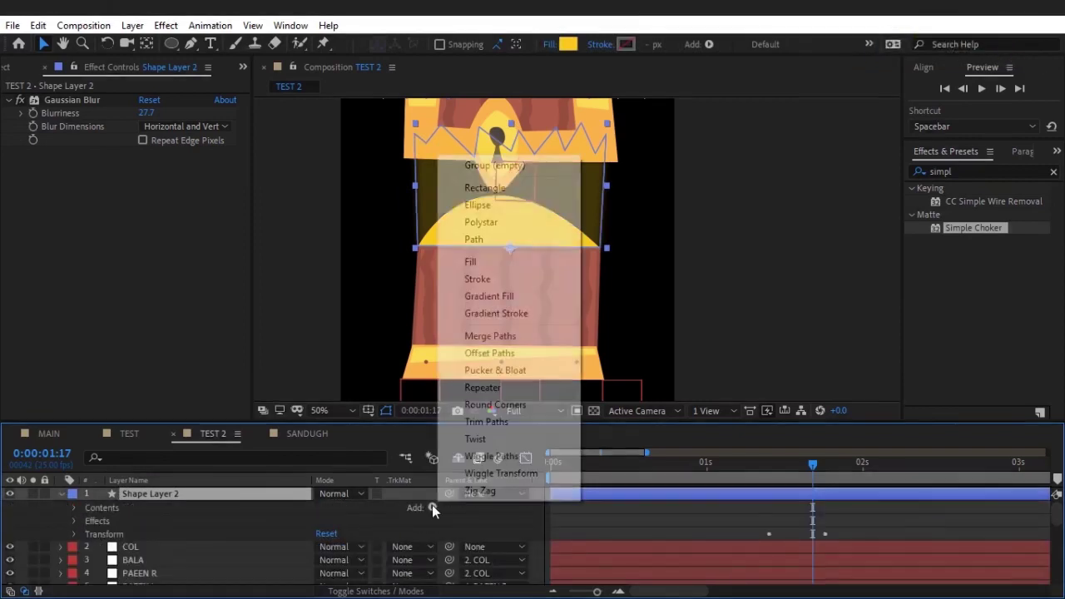
left_click(491, 457)
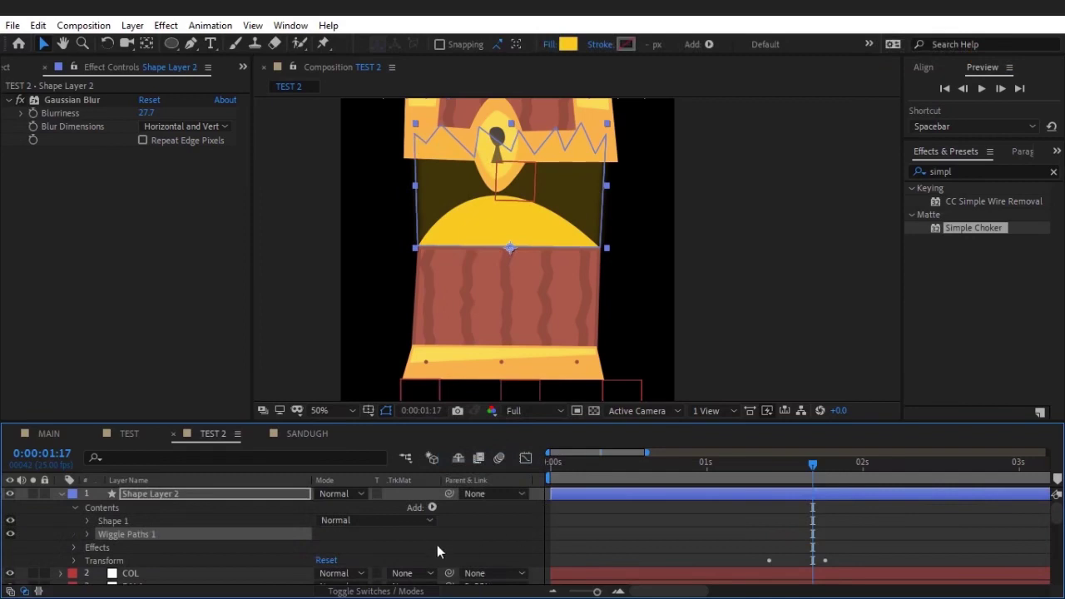
scroll(428, 545, "down", 2)
left_click(88, 494)
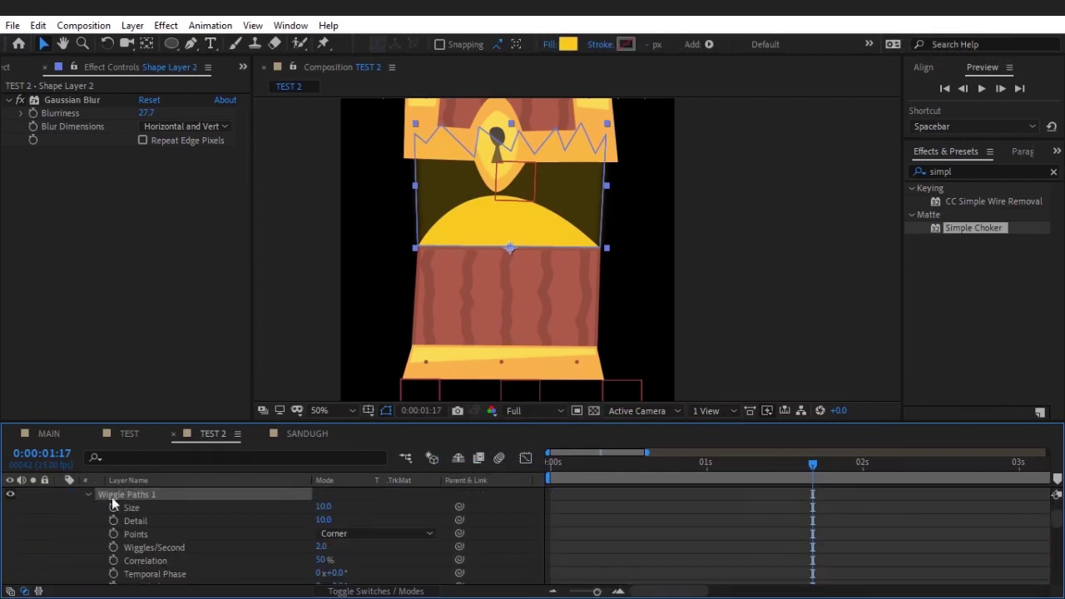
left_click_drag(324, 506, 337, 506)
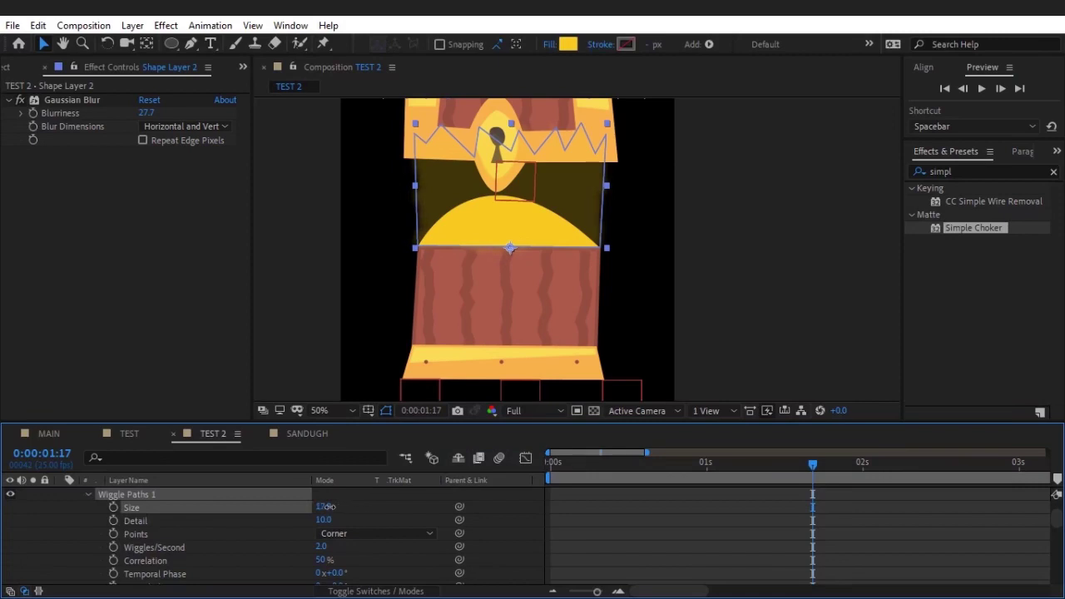
left_click_drag(324, 520, 386, 519)
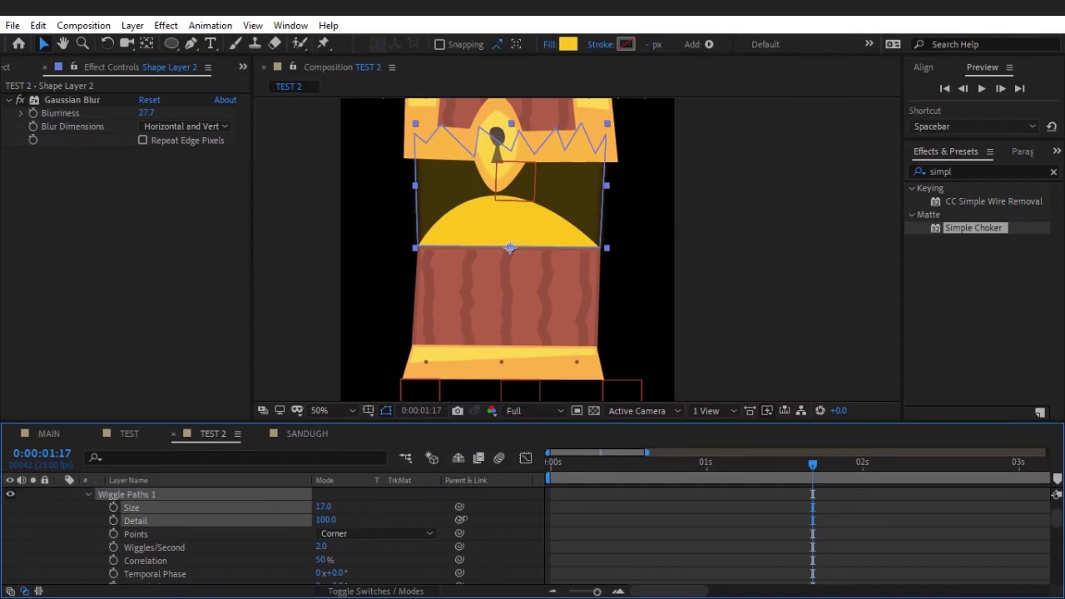
- Preview the wiggling glow animation and return to 01:10
left_click(698, 505)
key("space")
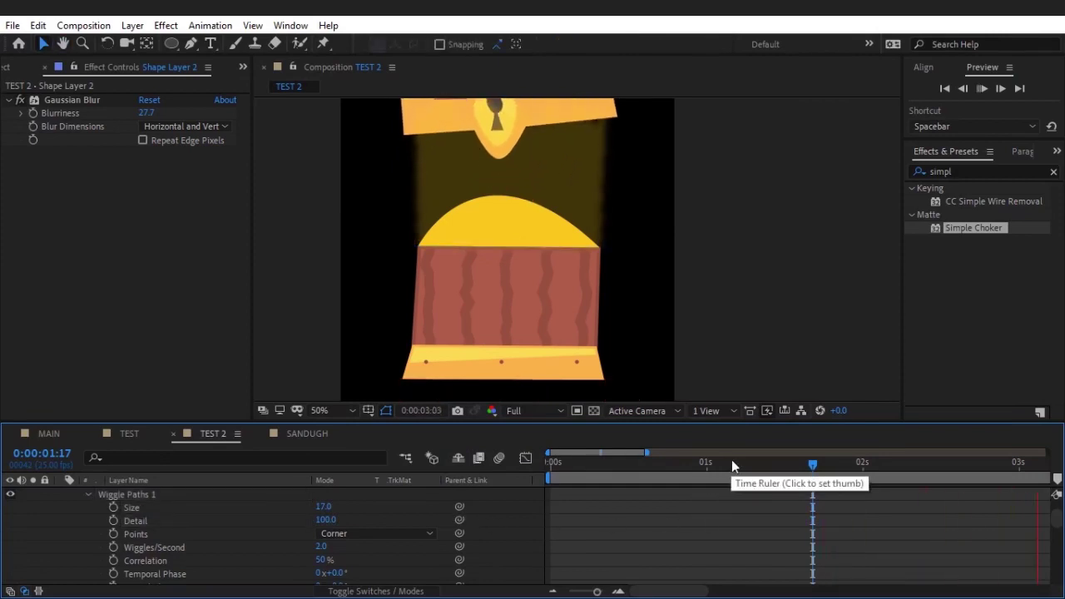
left_click(767, 462)
- Solo Shape Layer 2 and raise its opacity to 100%
scroll(54, 523, "up", 3)
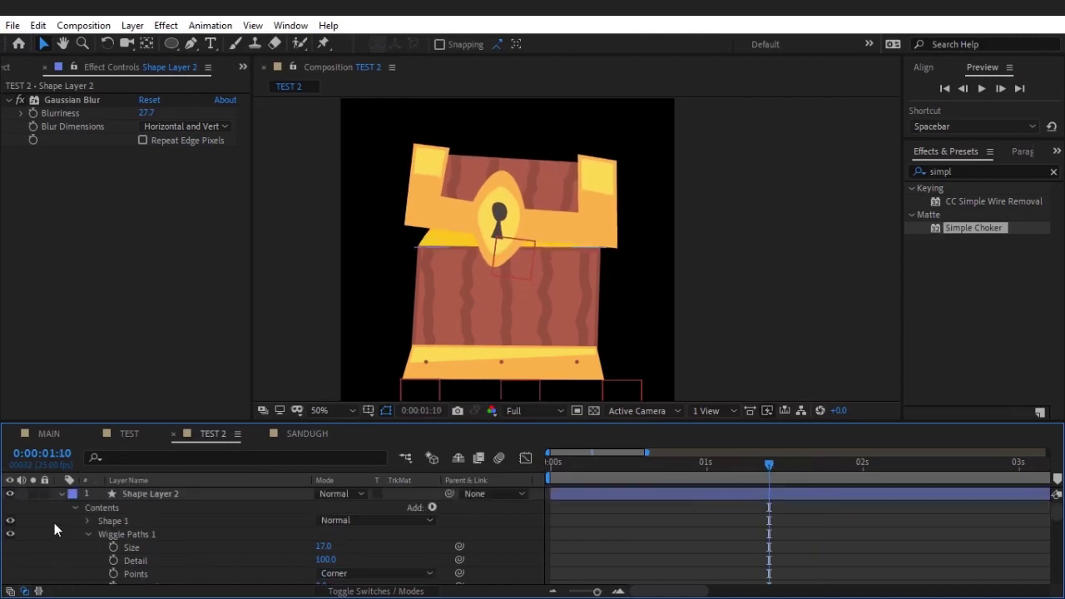
left_click(34, 493)
key("t")
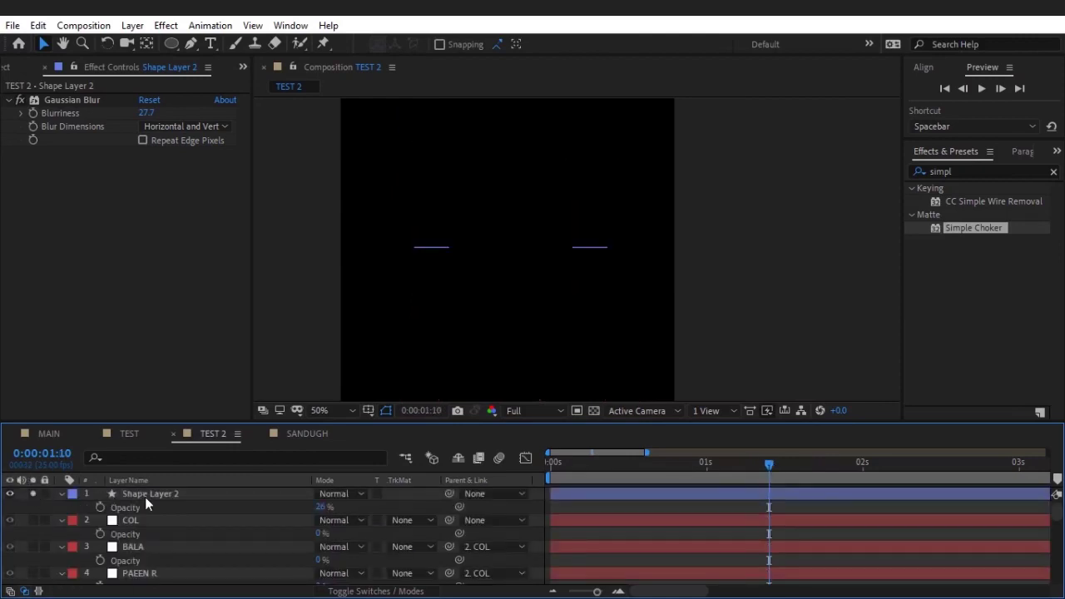
left_click_drag(324, 506, 391, 506)
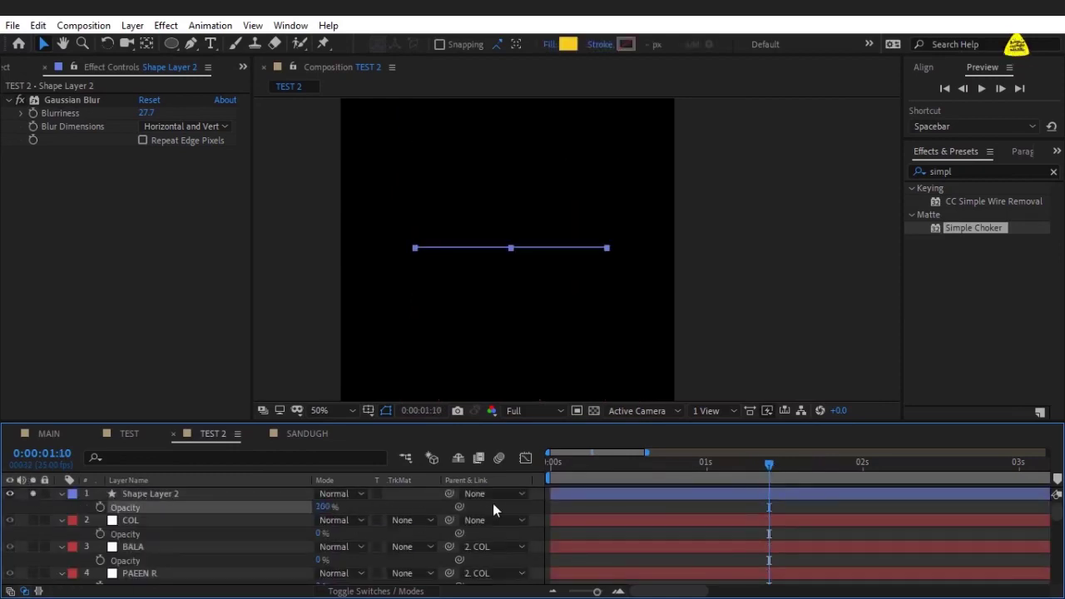
- Set the work area around the scale animation, lengthen it, and preview it
left_click(608, 488)
key("s")
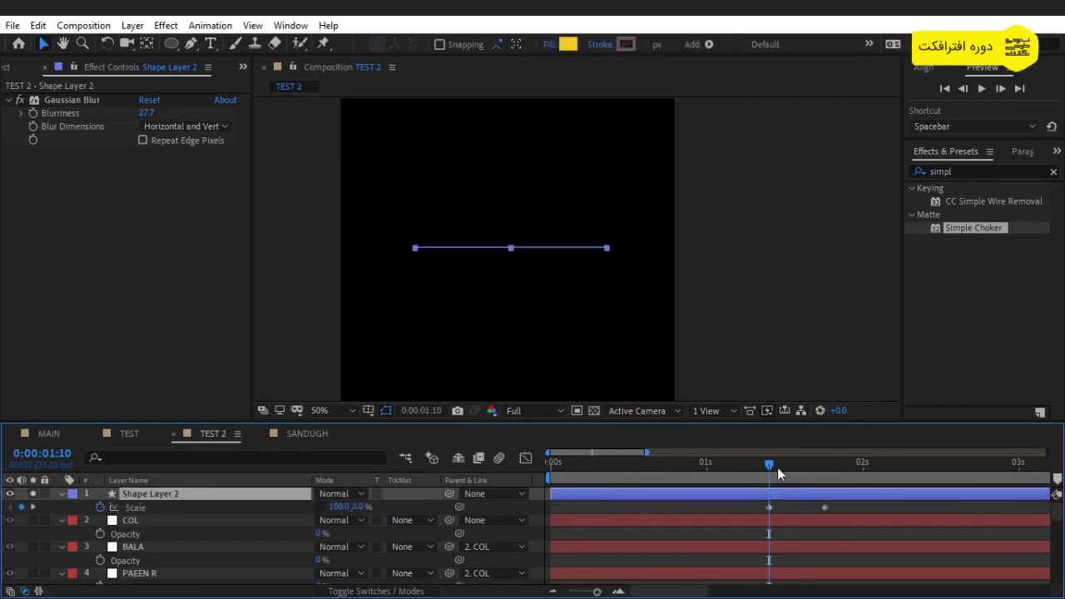
key("b")
left_click_drag(777, 467, 826, 468)
key("n")
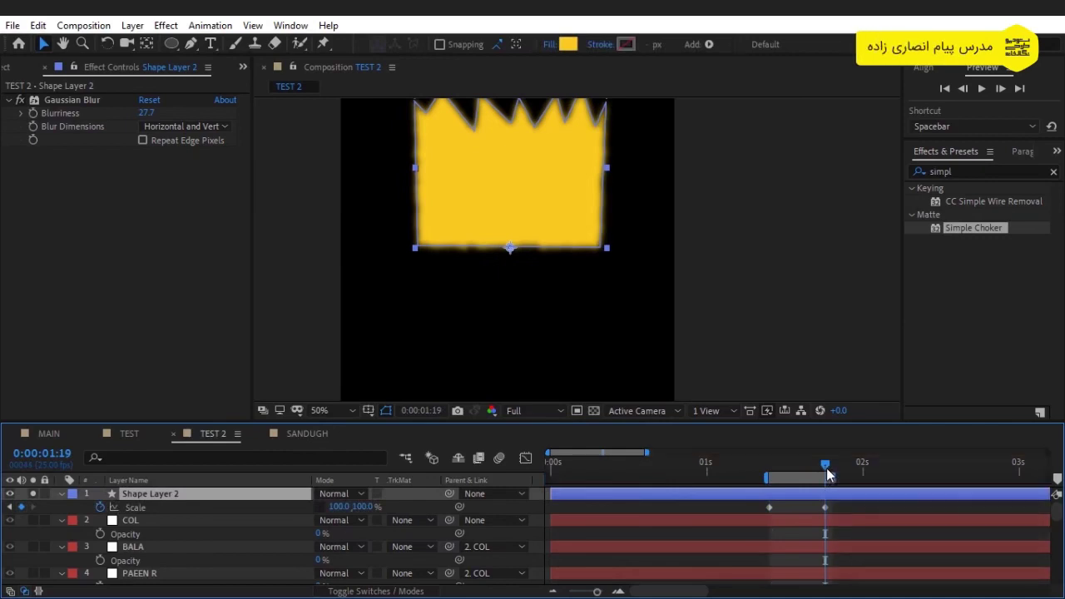
key("space")
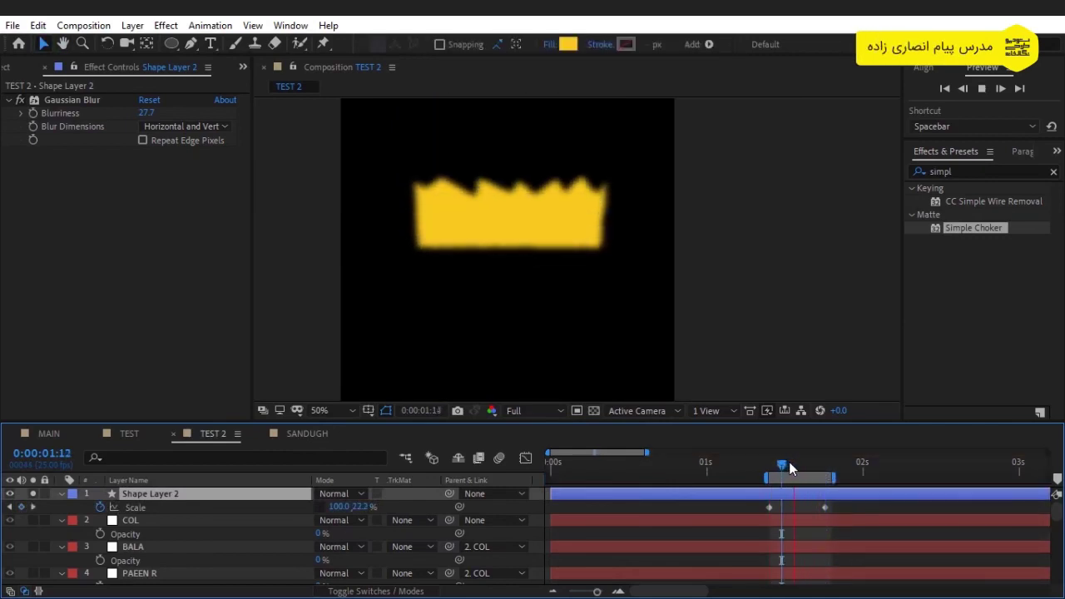
left_click_drag(834, 477, 995, 478)
key("space")
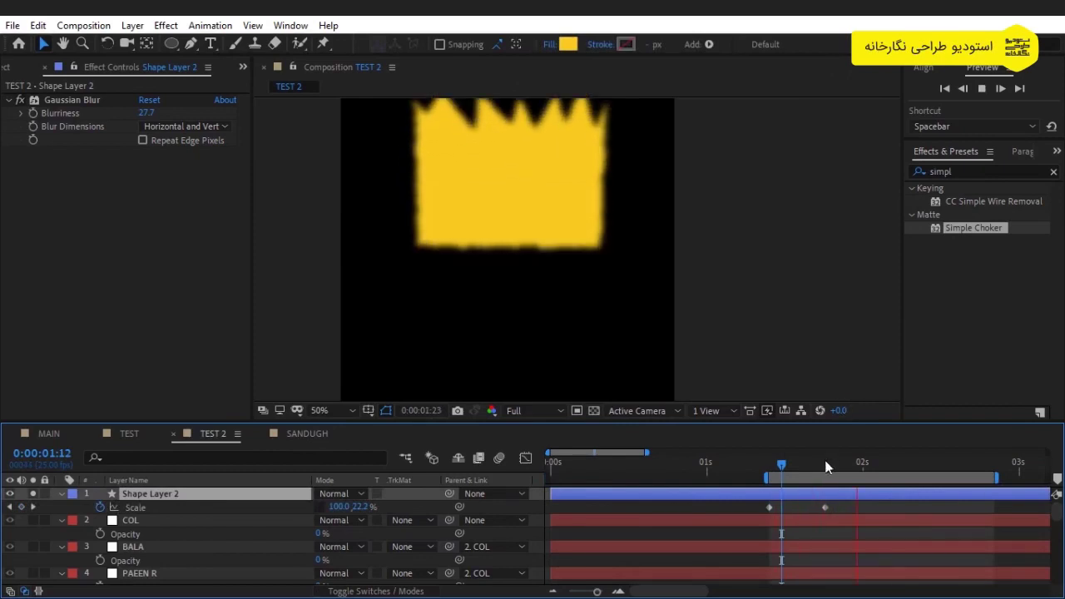
key("space")
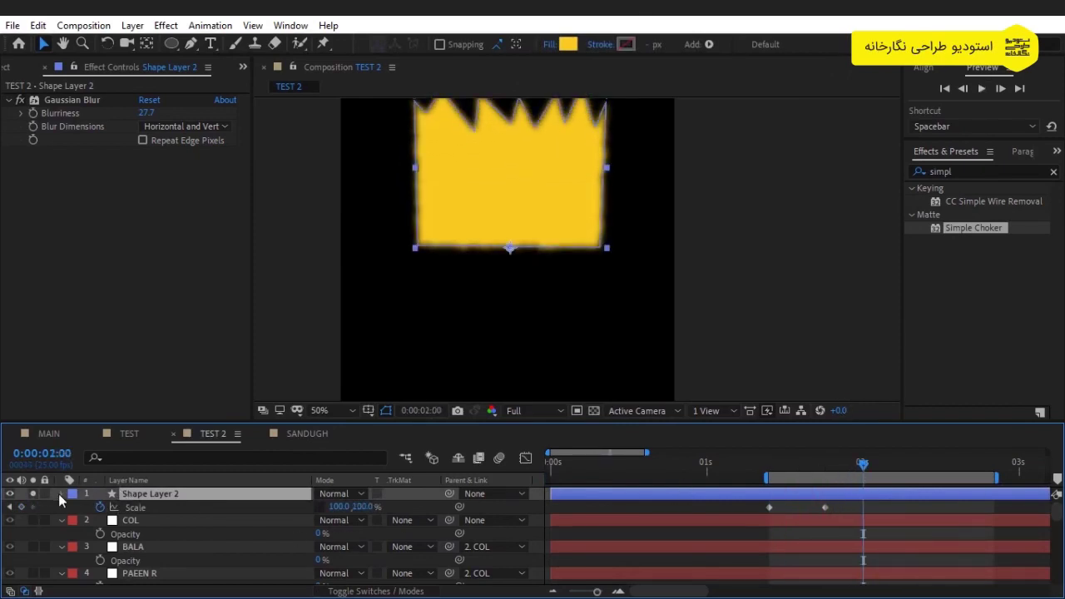
- Set the Wiggle Paths Detail to 10.0 and preview the result
left_click(60, 494)
left_click(60, 494)
left_click(74, 507)
left_click(83, 532)
left_click_drag(325, 520, 211, 511)
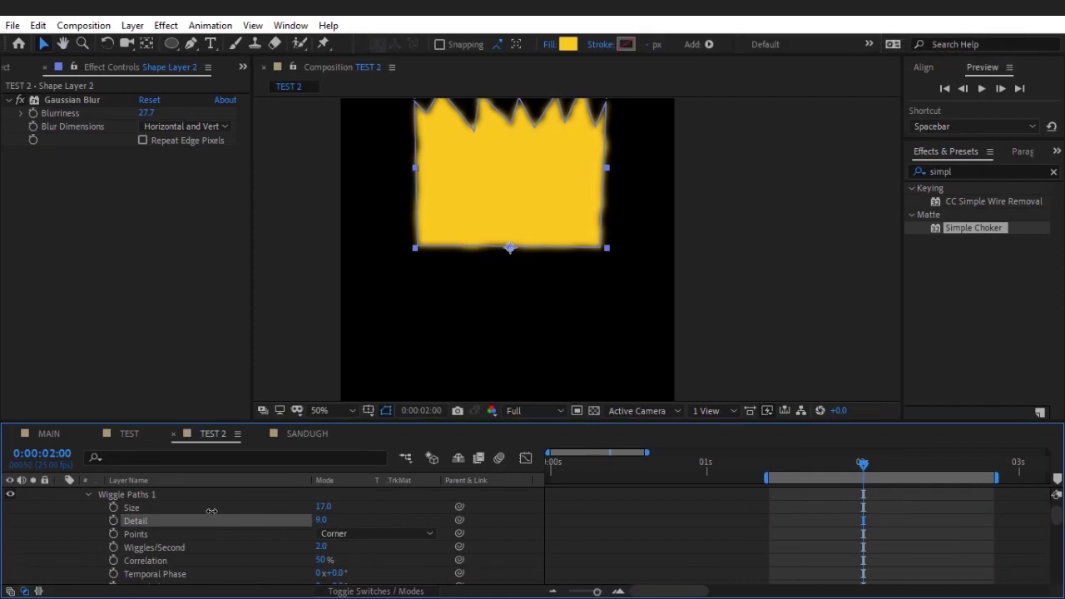
left_click(320, 520)
type("10")
key("Return")
key("space")
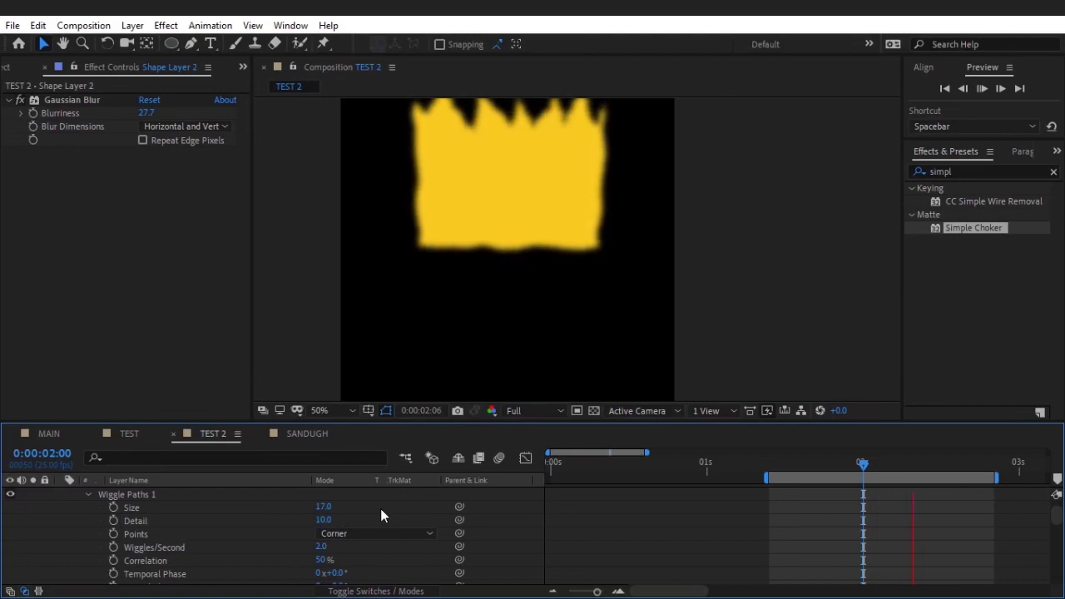
left_click(868, 464)
- Increase the wiggle Size to 24 and preview the wiggling shape
mouse_move(323, 510)
left_mouse_down()
mouse_move(364, 507)
mouse_move(380, 480)
mouse_move(233, 453)
left_mouse_up()
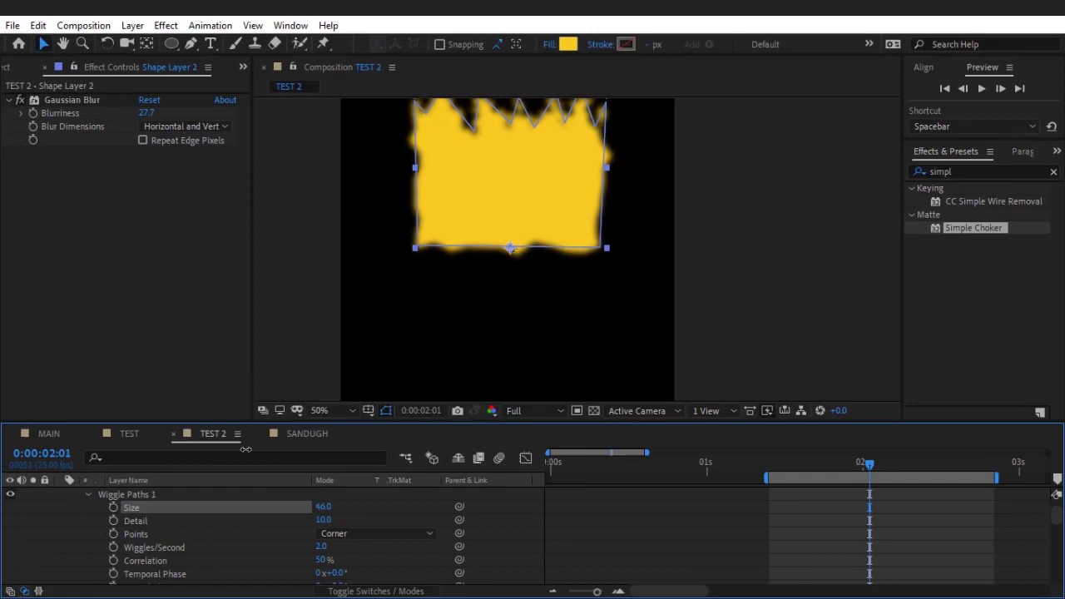
left_click(801, 515)
key("space")
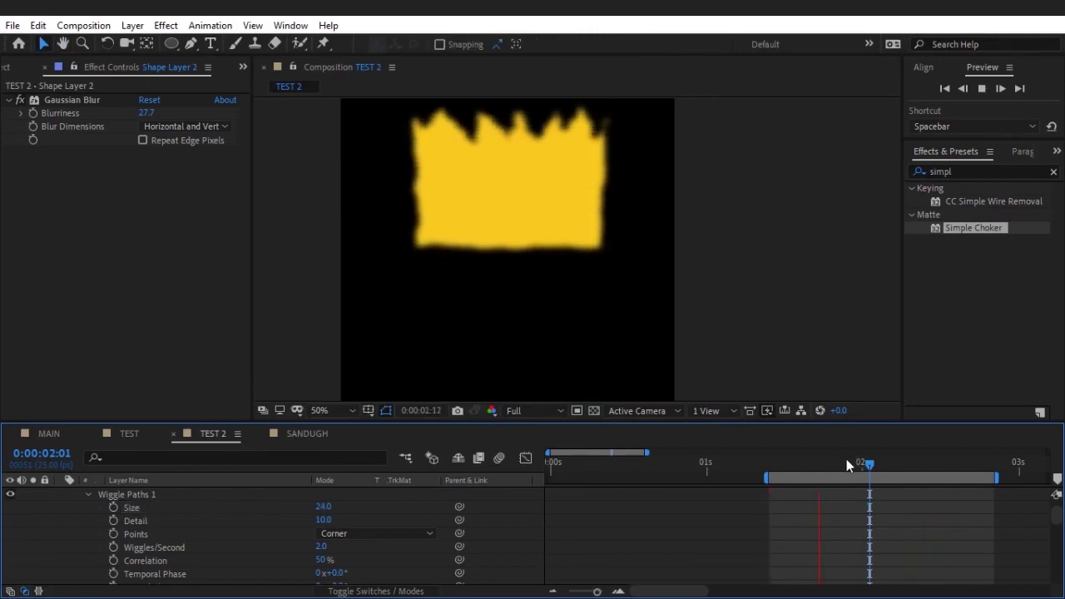
left_click(885, 464)
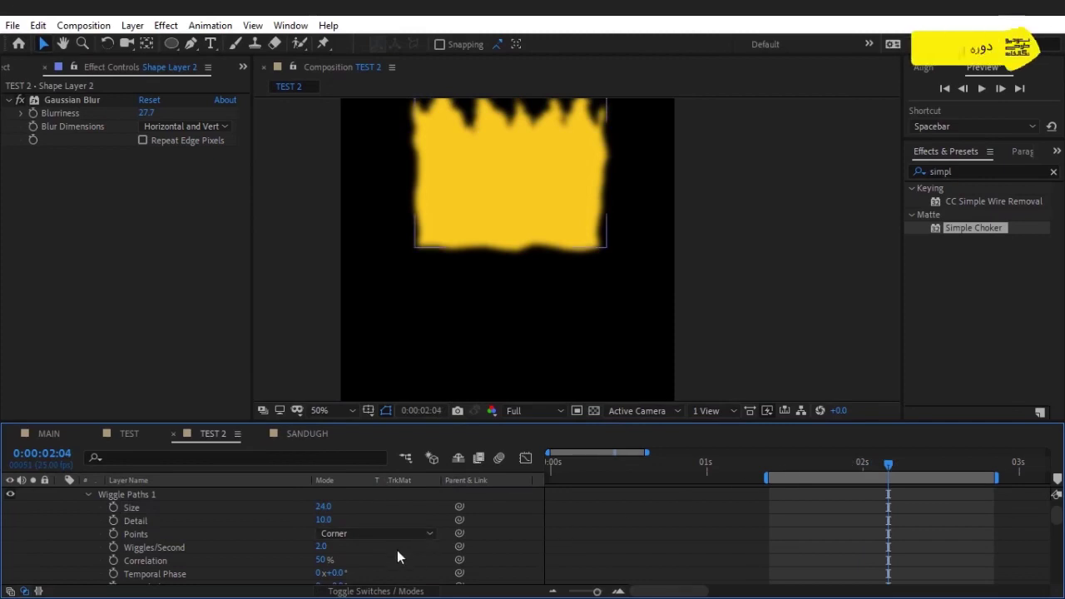
- Switch the wiggle points to Smooth and set 5 wiggles per second, then preview
left_click(370, 534)
left_click(367, 568)
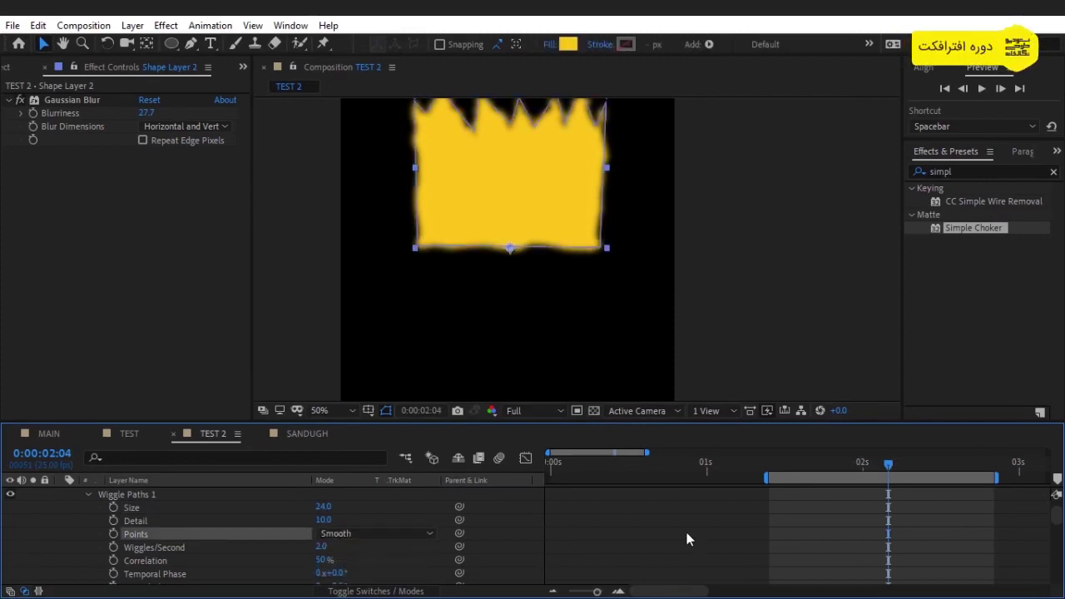
left_click_drag(888, 464, 932, 464)
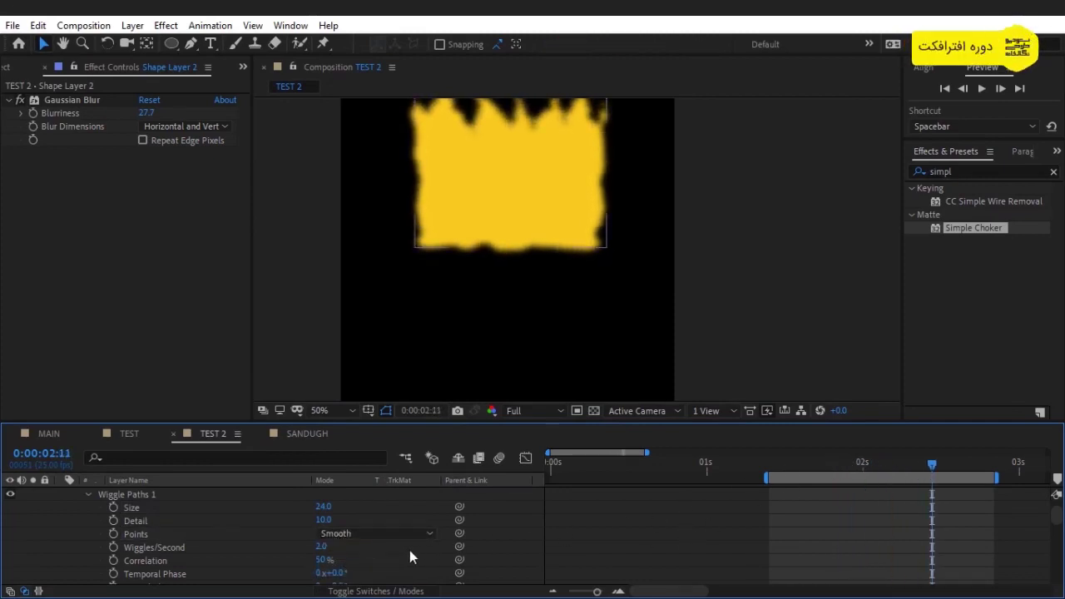
left_click(321, 548)
type("5")
key("Return")
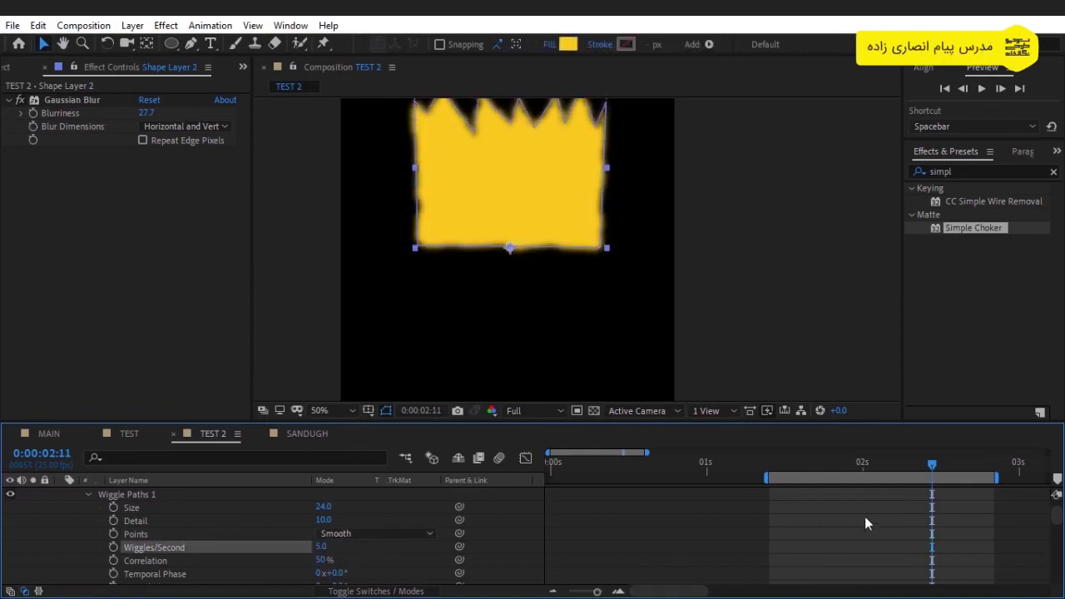
key("space")
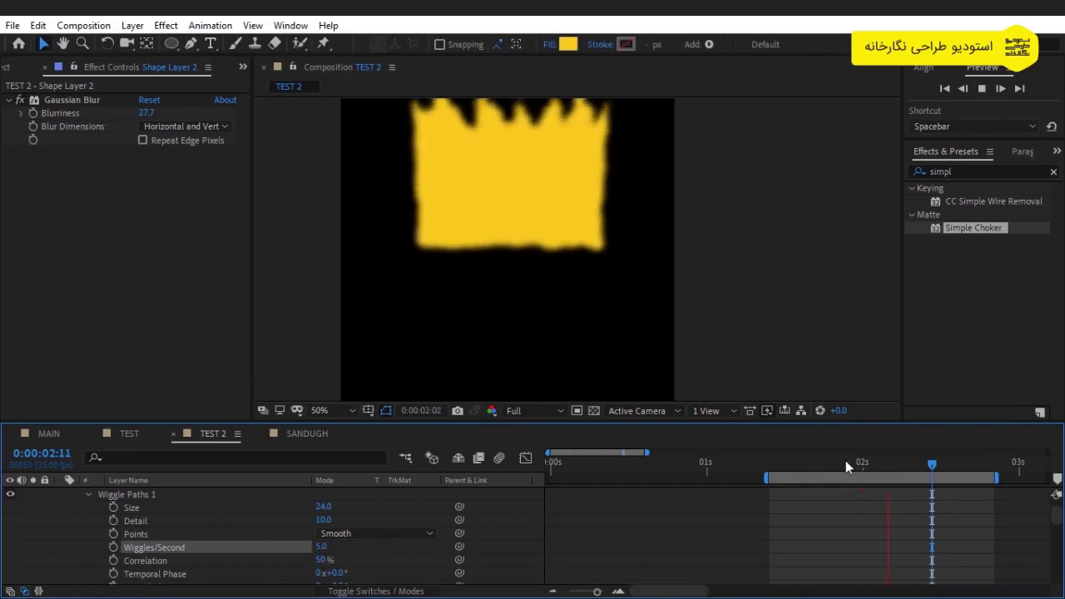
key("space")
- Show Shape Layer 2's Opacity and begin editing its value
scroll(86, 499, "up", 2)
left_click(85, 497)
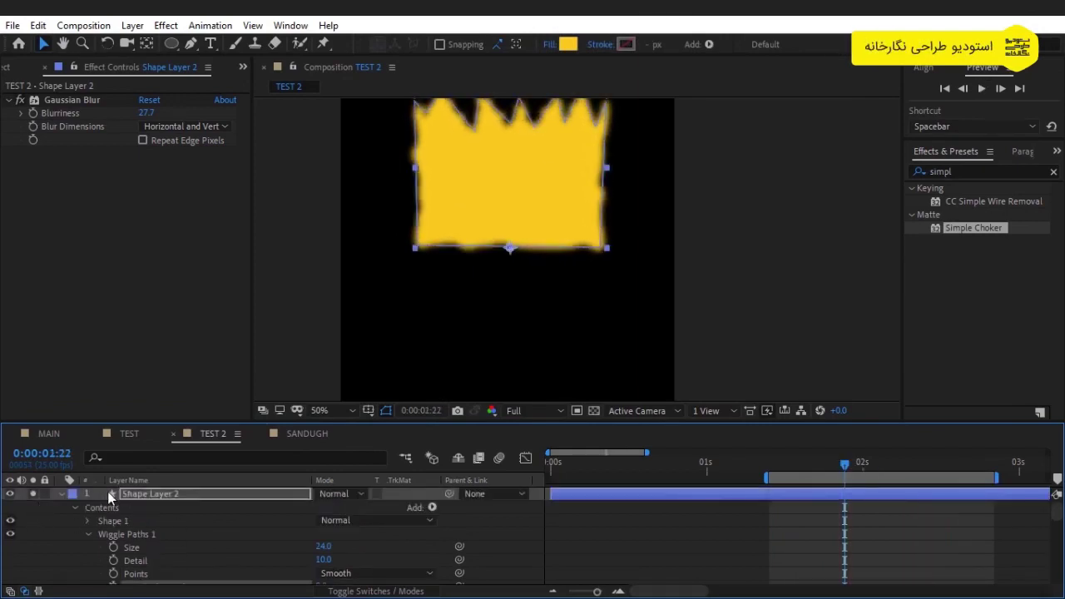
key("t")
left_click(323, 506)
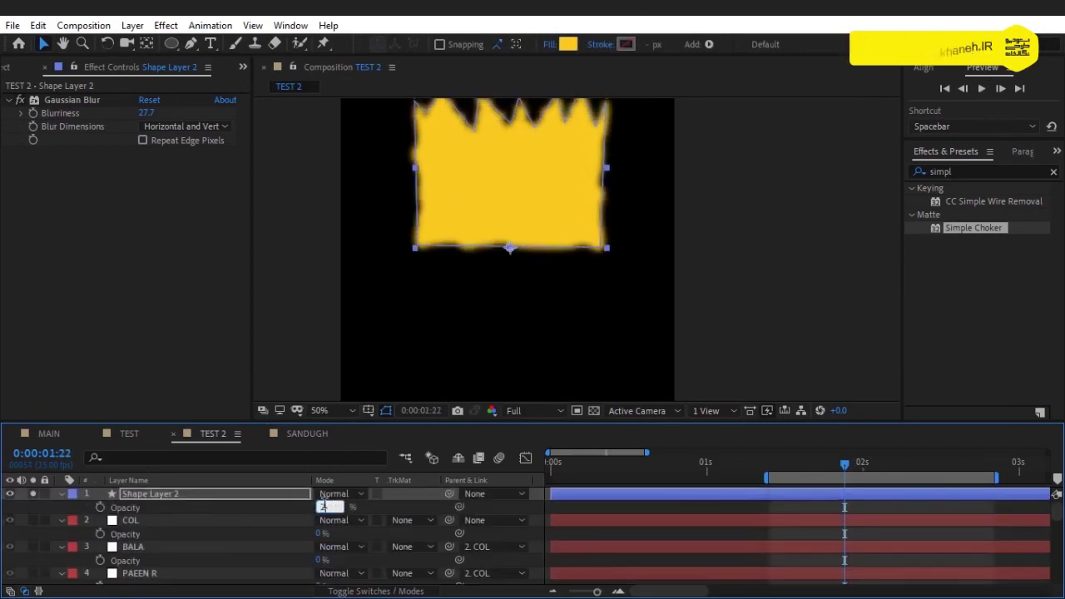
- Set Shape Layer 2's opacity to 20% and turn off its Solo switch
type("0")
key("Return")
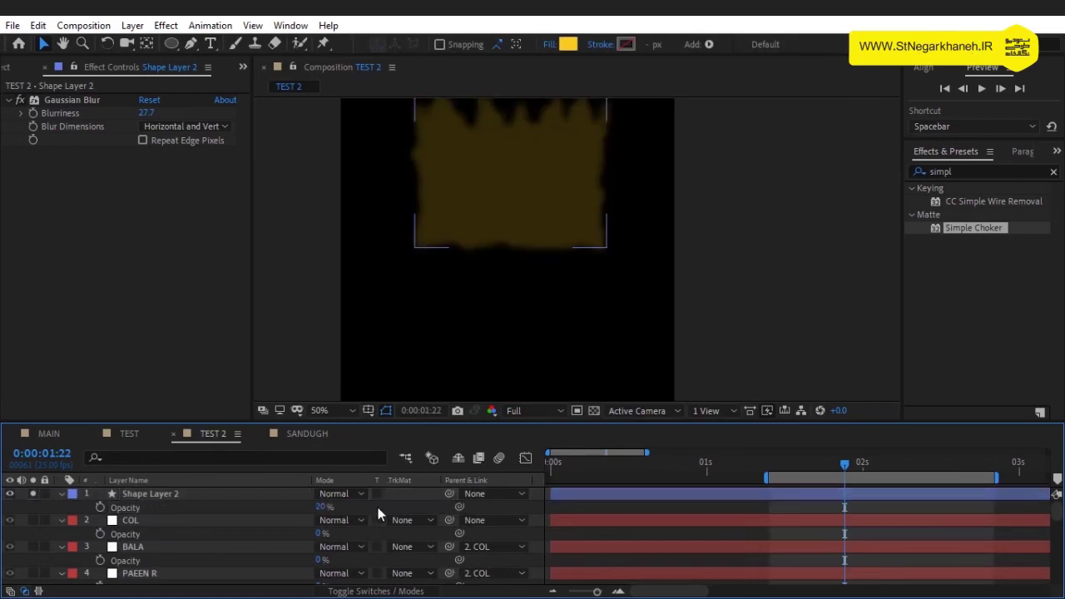
left_click(372, 508)
left_click(33, 493)
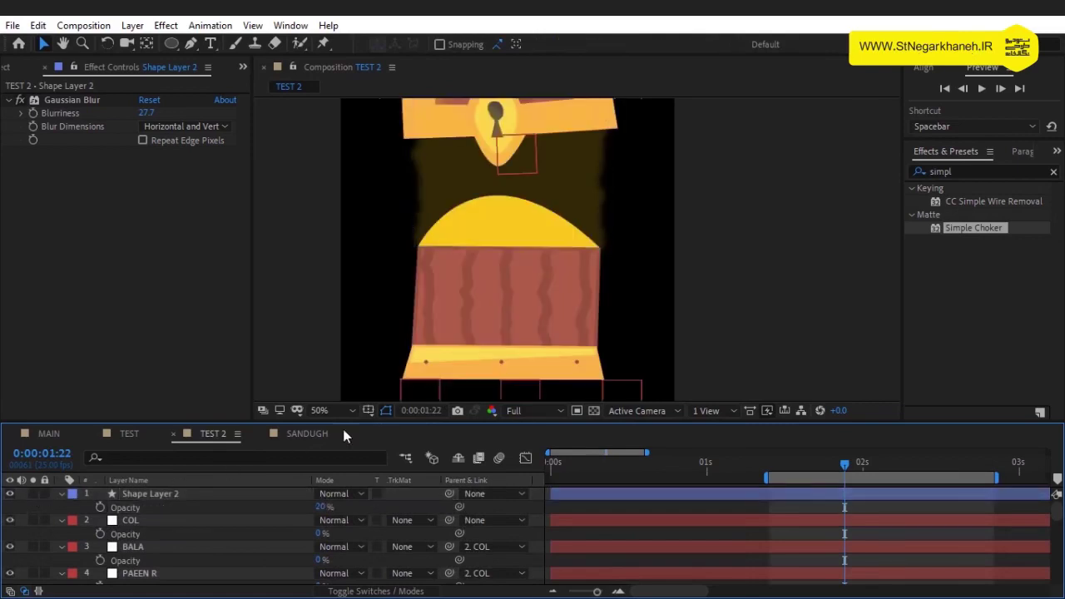
- Check the TEST, TEST 2 and SANDUGH comps, close SANDUGH and return to MAIN
left_click(58, 434)
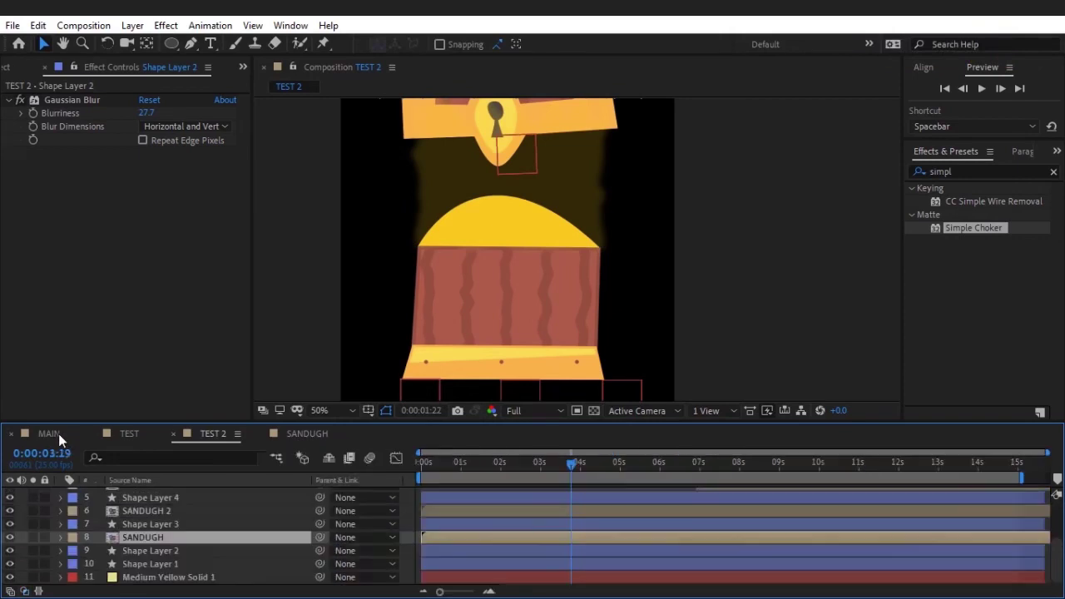
left_click(13, 66)
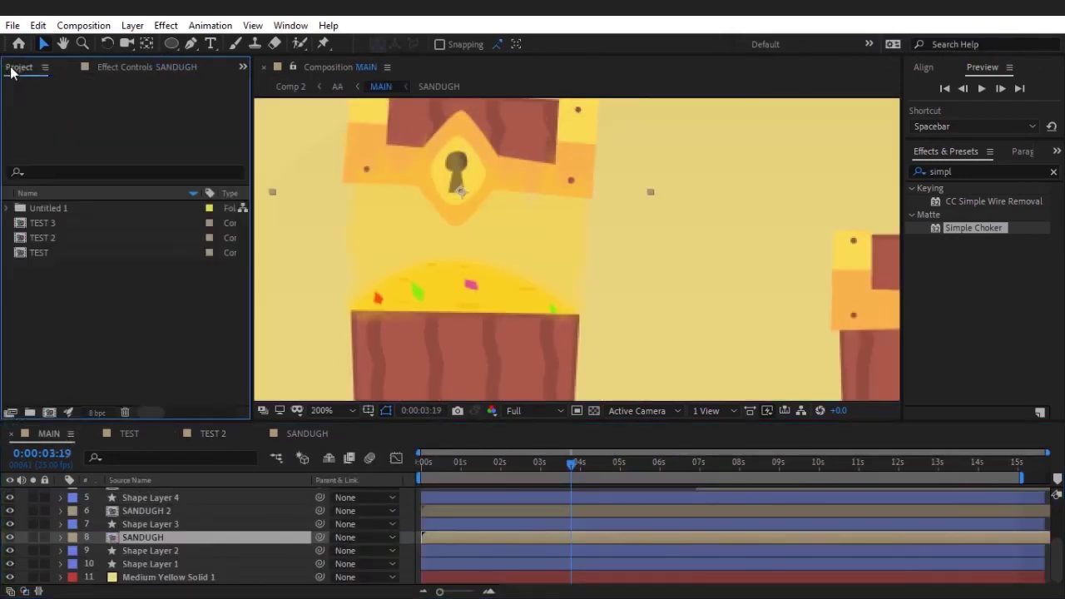
left_click(127, 434)
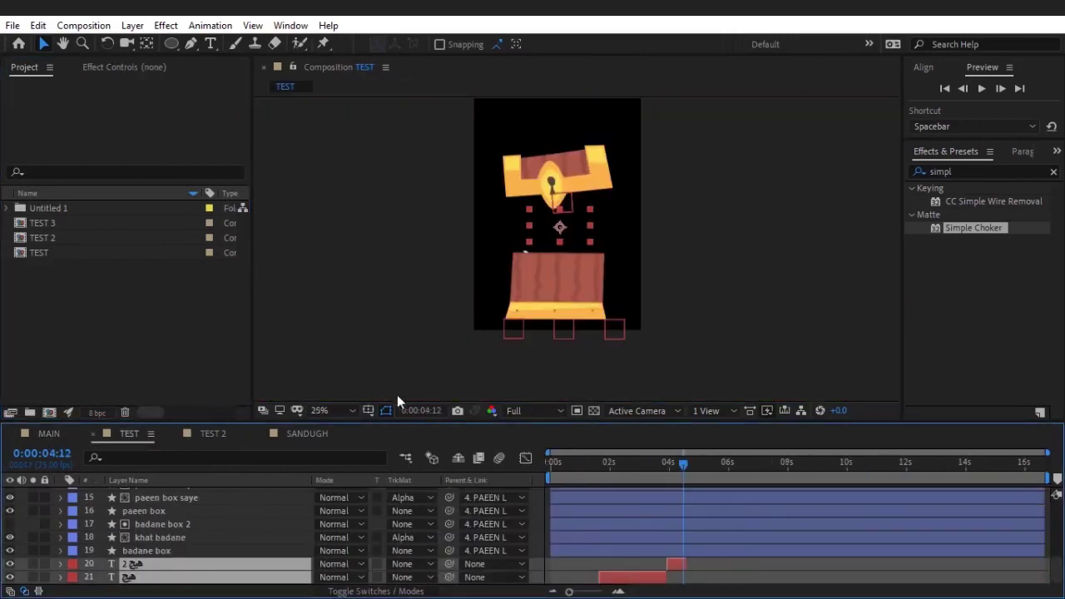
left_click(209, 436)
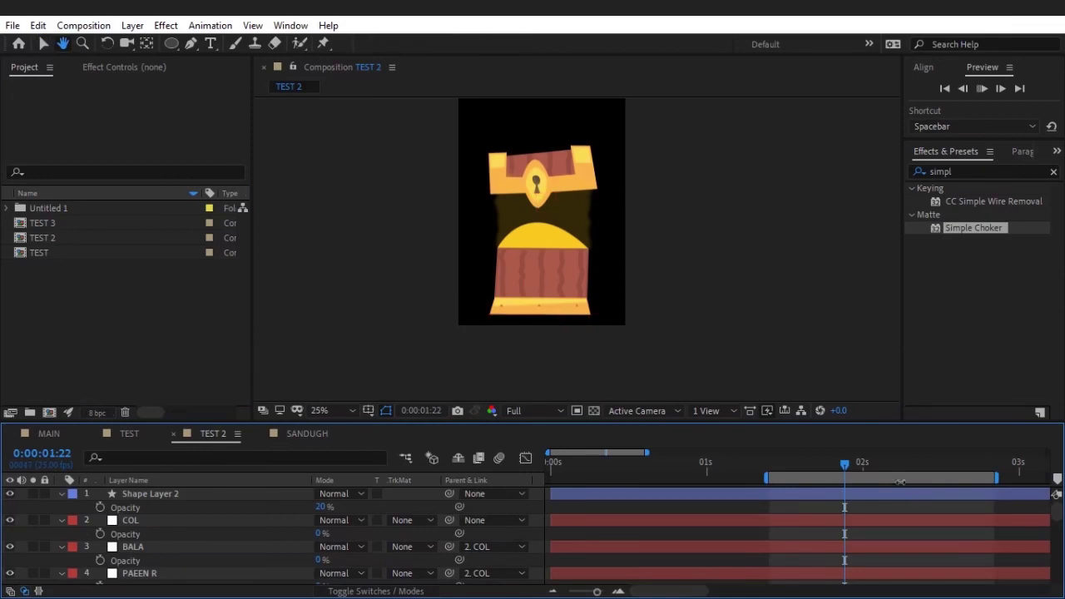
left_click(856, 461)
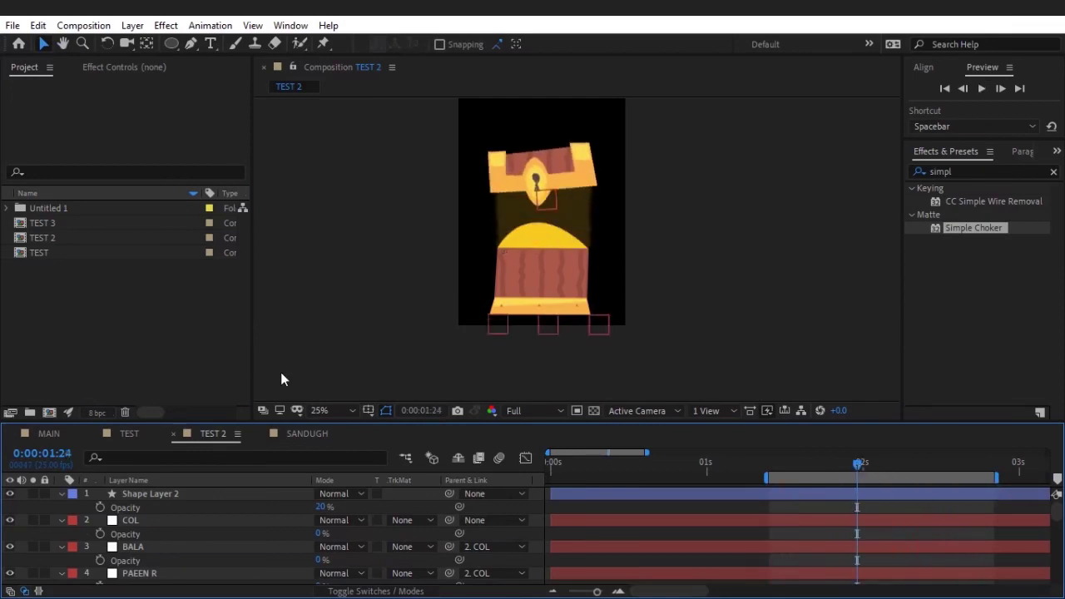
left_click(70, 437)
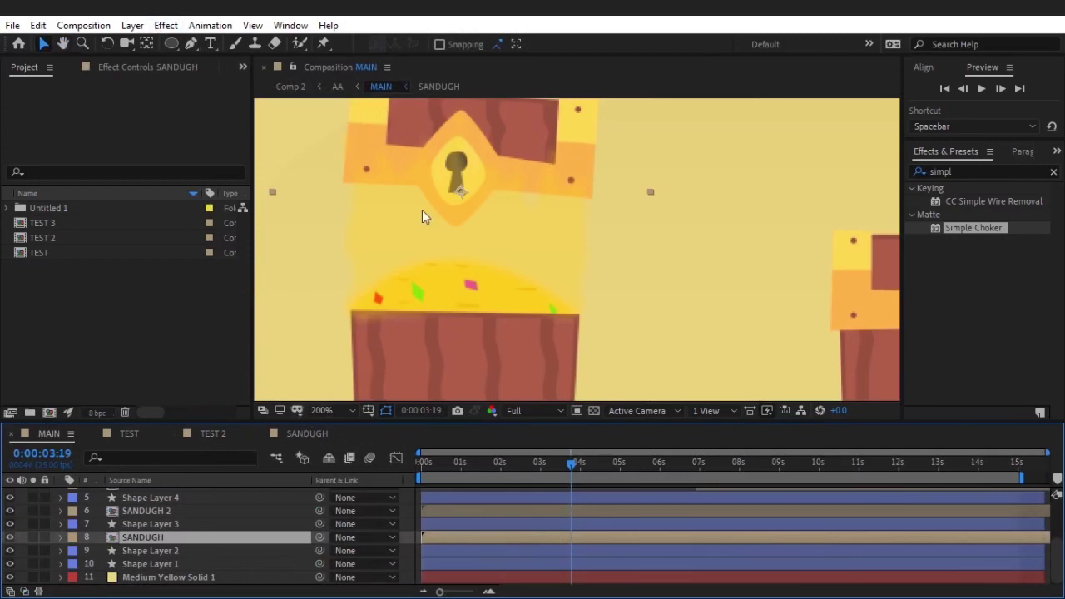
left_click(320, 434)
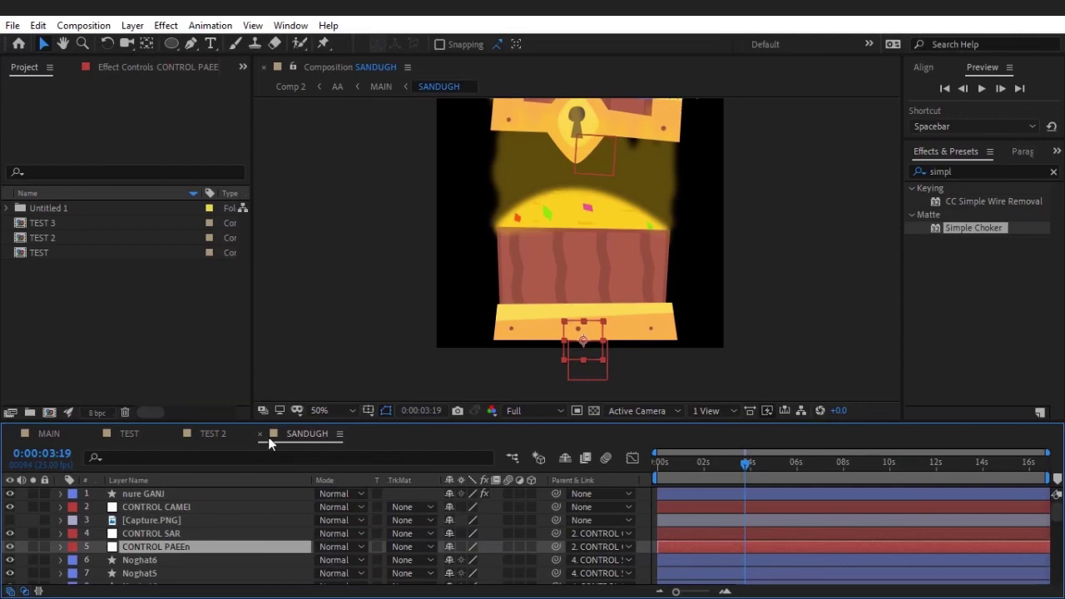
left_click(261, 435)
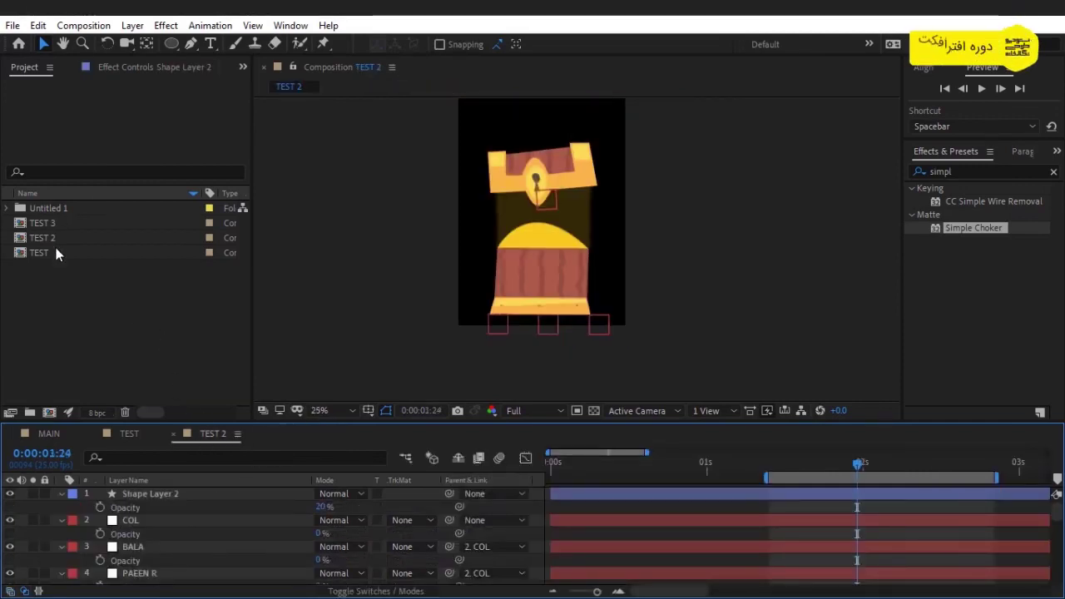
left_click(56, 439)
scroll(646, 307, "down", 2)
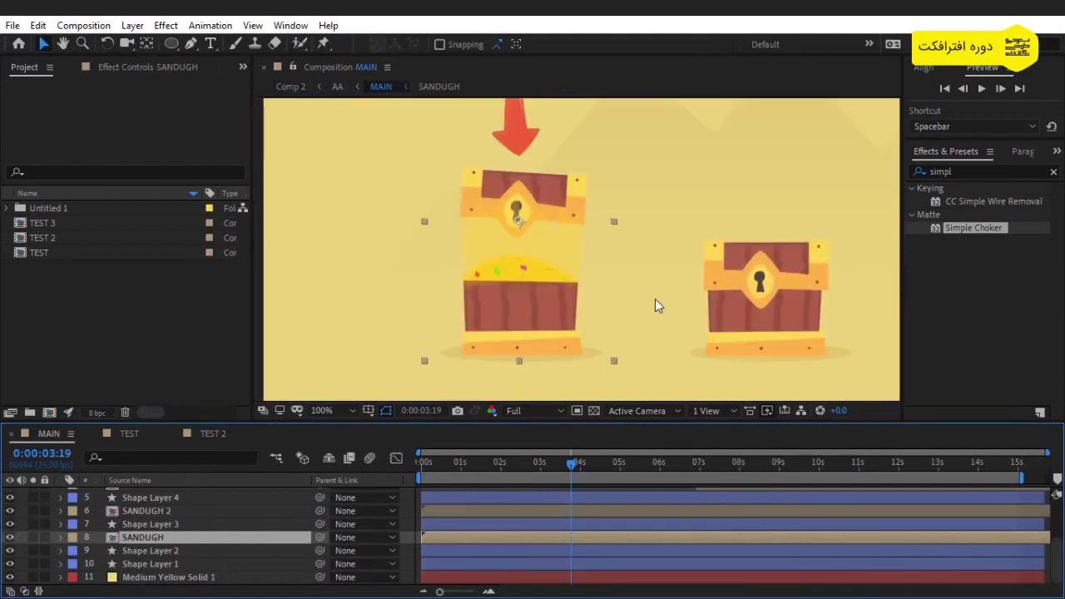
left_click_drag(670, 287, 588, 306)
- Create a 1280x720 composition from the HDV/HDTV 720 25 preset named FINAL
right_click(129, 334)
left_click(145, 342)
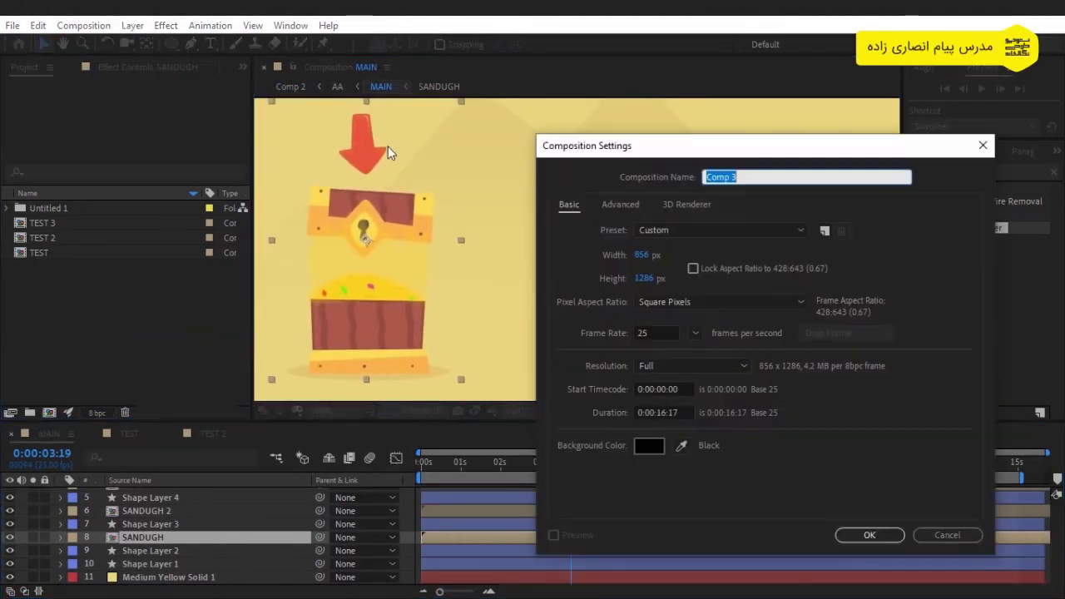
left_click(742, 228)
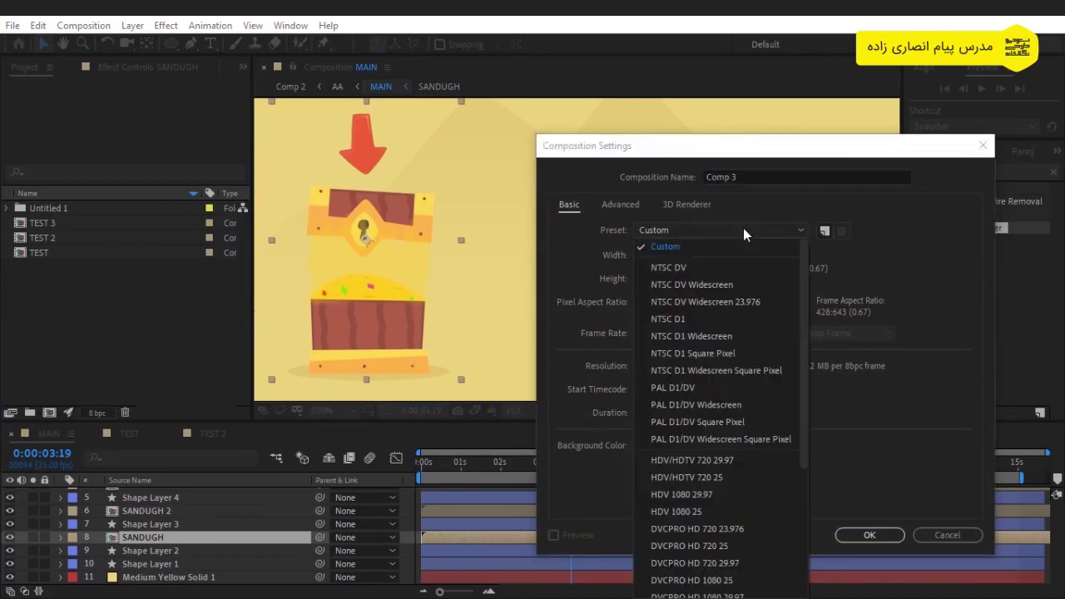
left_click(766, 478)
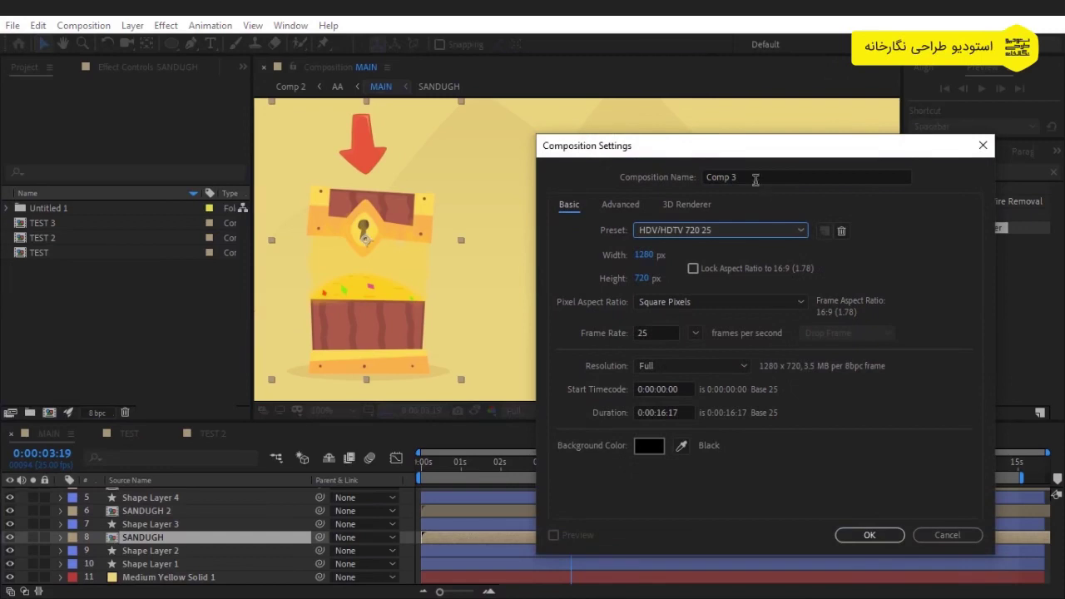
left_click(756, 179)
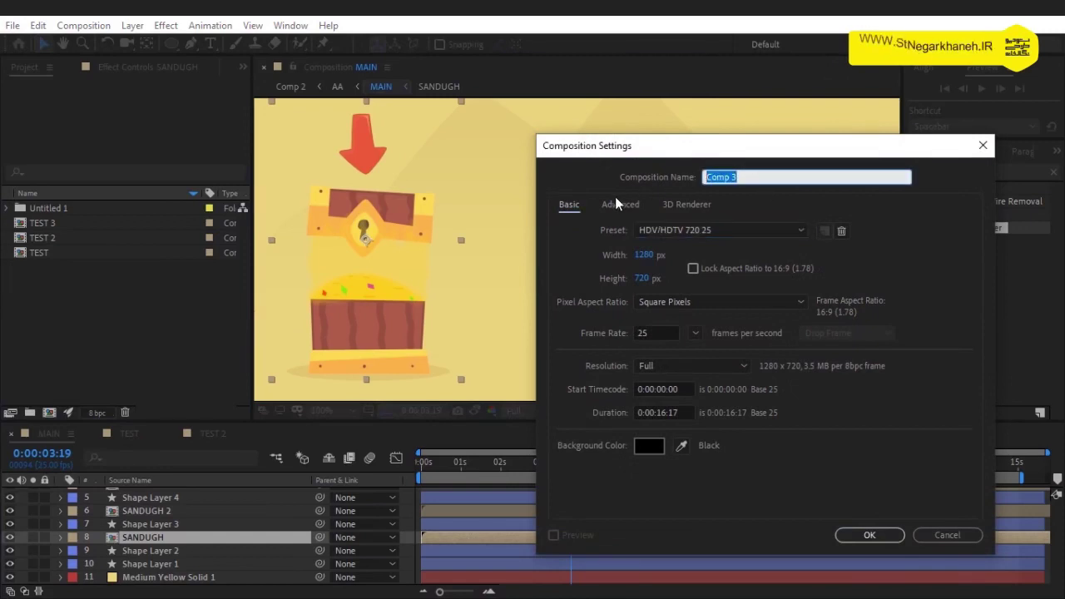
type("FINA")
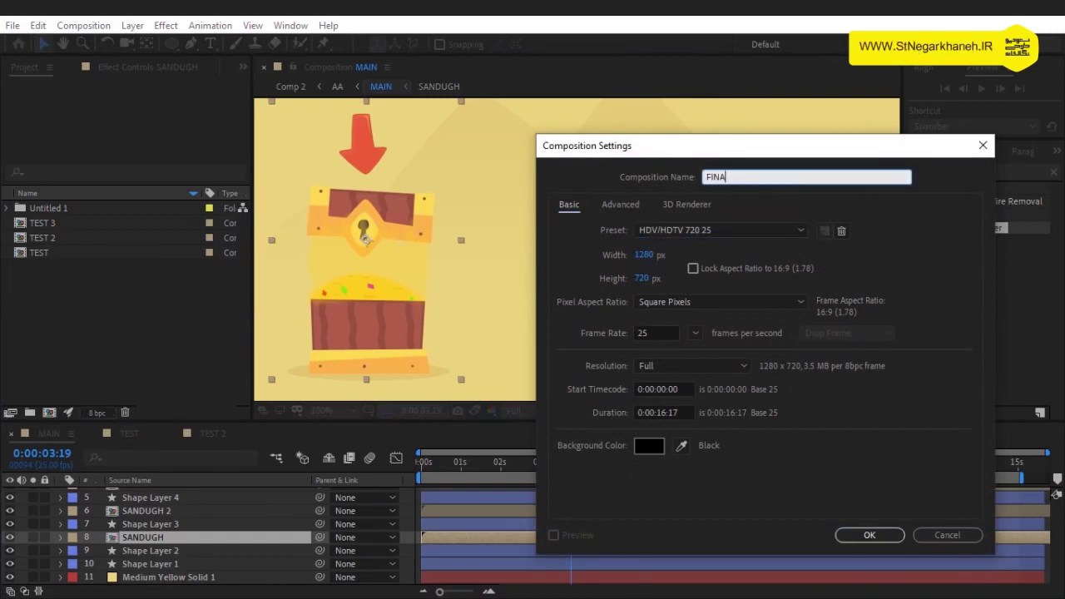
type("L")
key("Return")
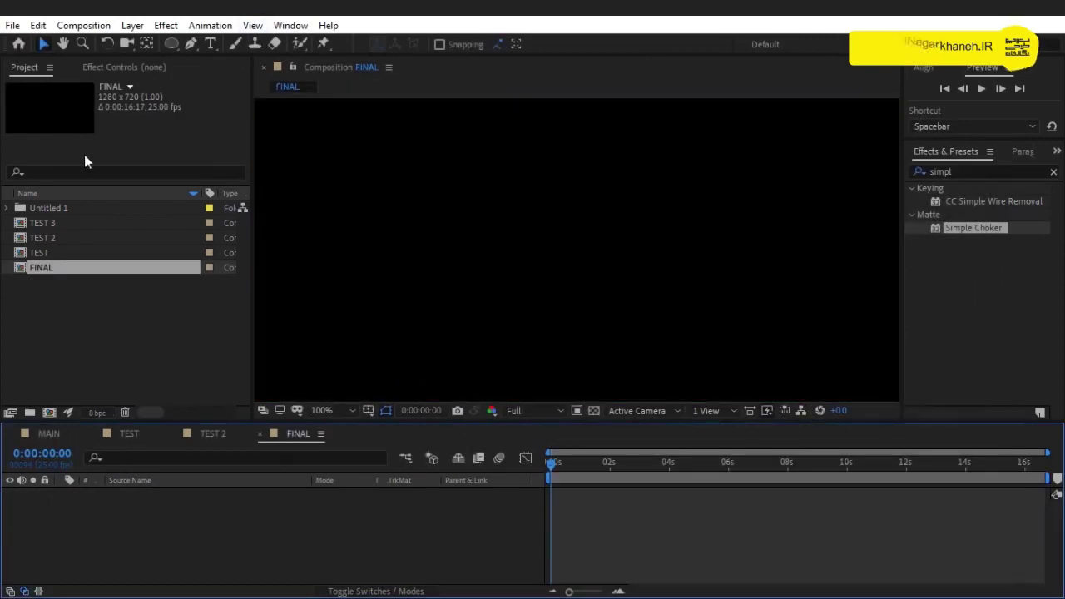
- Add a comp-size 1280 x 720 Medium Yellow solid as the FINAL background
left_click(34, 224)
right_click(137, 526)
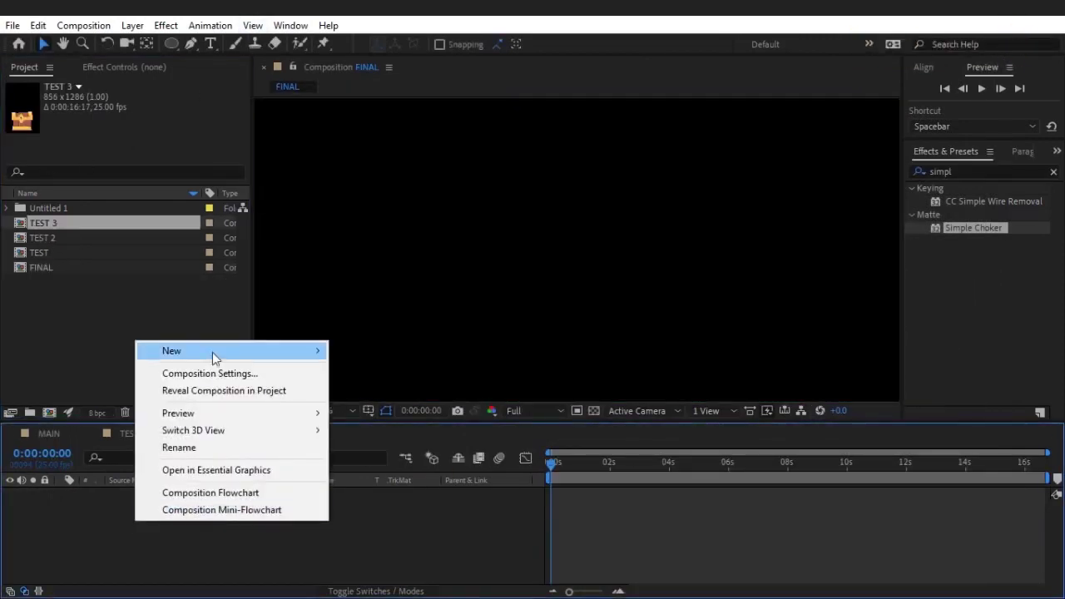
mouse_move(212, 352)
left_click(432, 396)
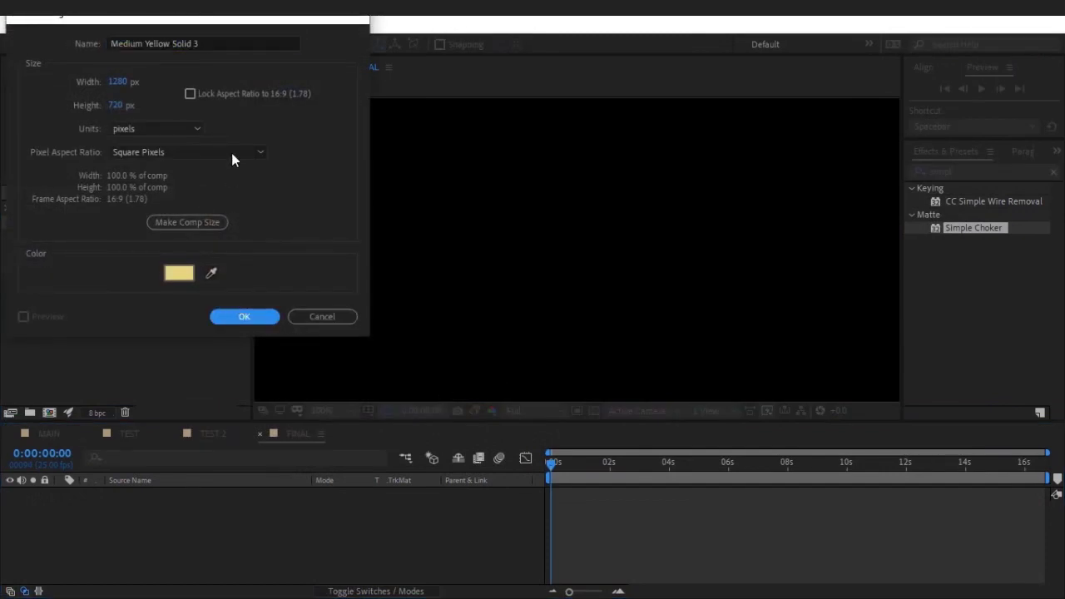
left_click(189, 223)
left_click(244, 317)
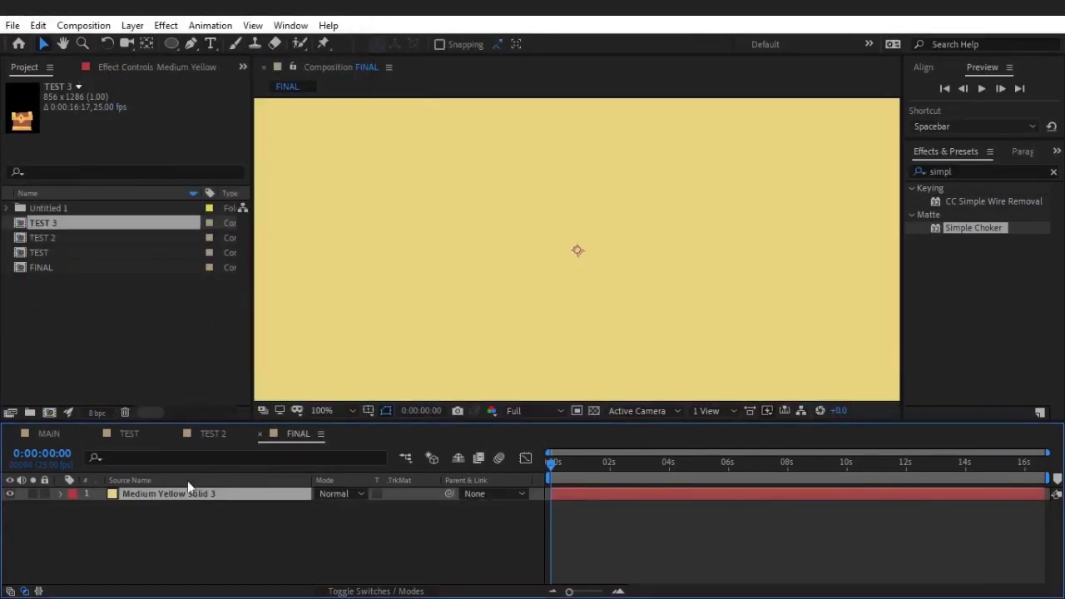
key("comma")
left_click(289, 402)
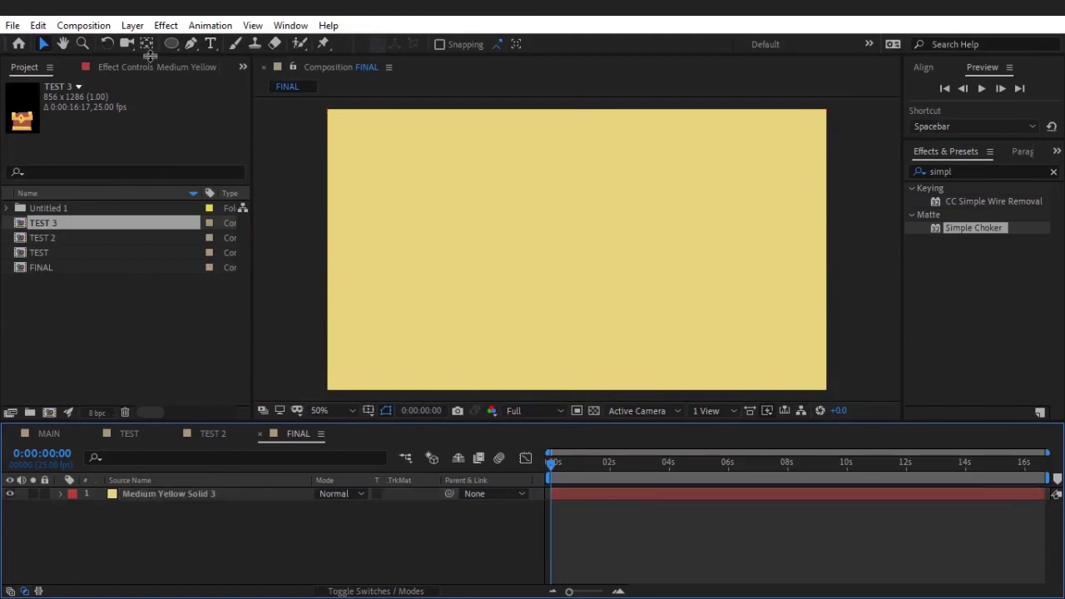
- With the Pen tool, draw the first two rounded peaks of the mountain outline
left_click(192, 43)
left_click(381, 285)
left_click(459, 178)
left_click_drag(471, 188, 488, 191)
left_click(516, 226)
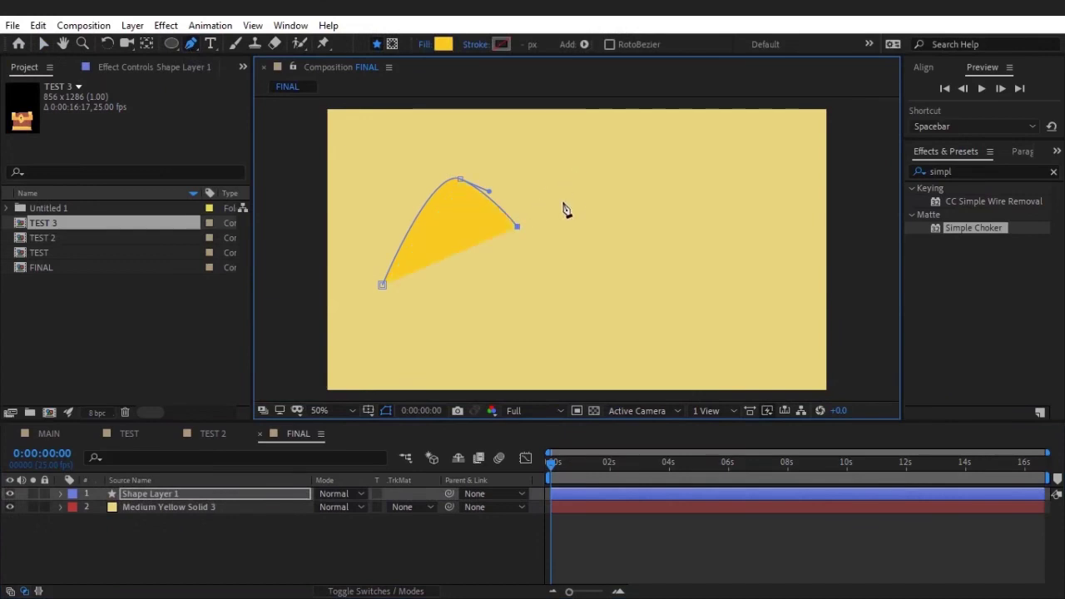
left_click_drag(535, 208, 547, 188)
left_click(599, 140)
left_click_drag(605, 148, 619, 157)
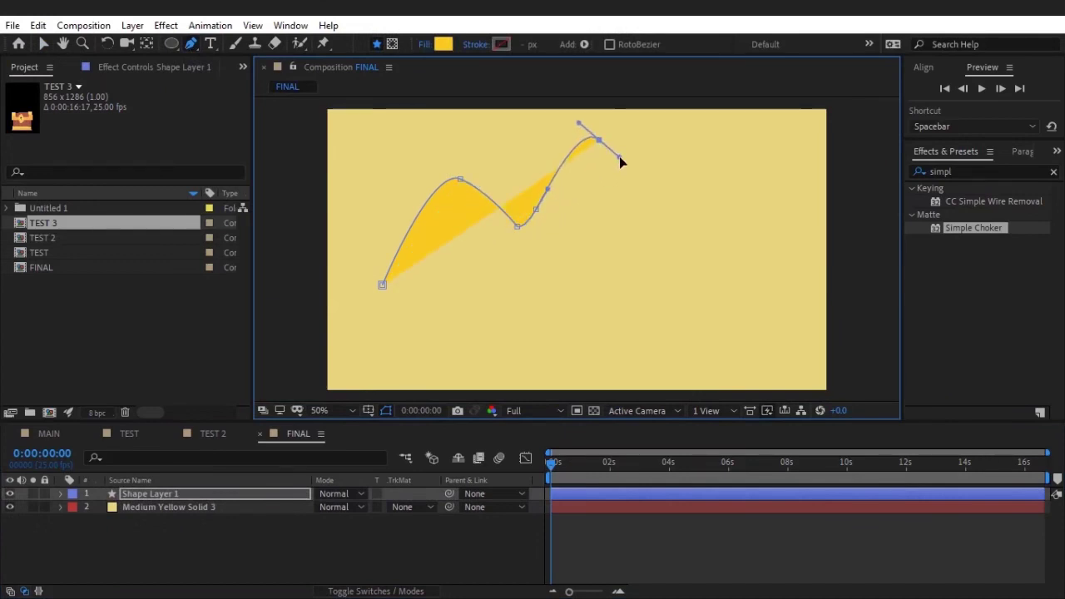
- Add the third peak and the base corners, then close the mountain silhouette path
left_click(691, 261)
left_click_drag(715, 222, 732, 181)
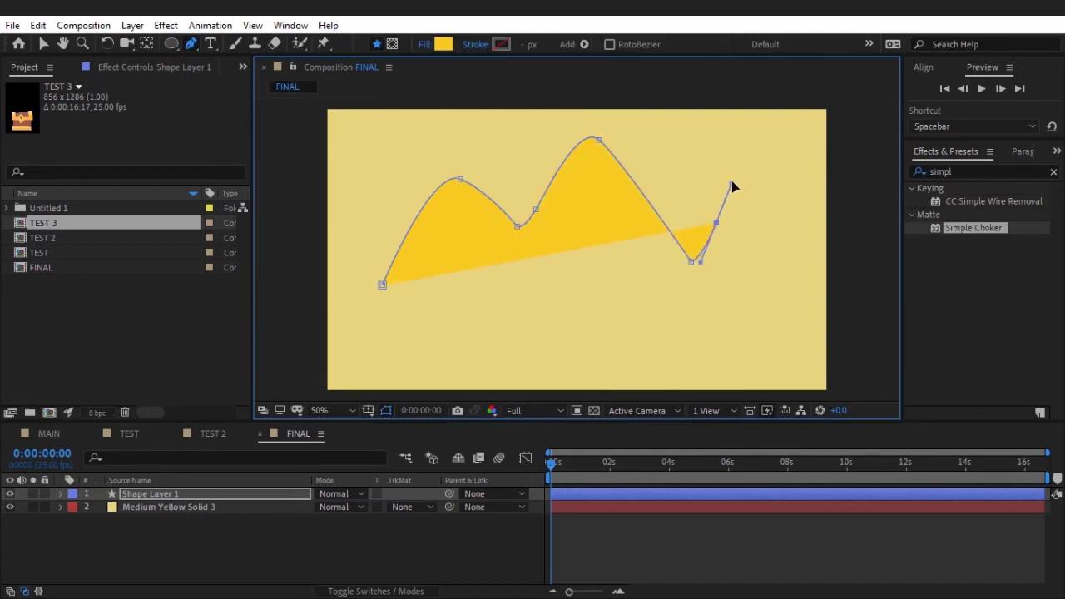
left_click(810, 292)
left_click(372, 310)
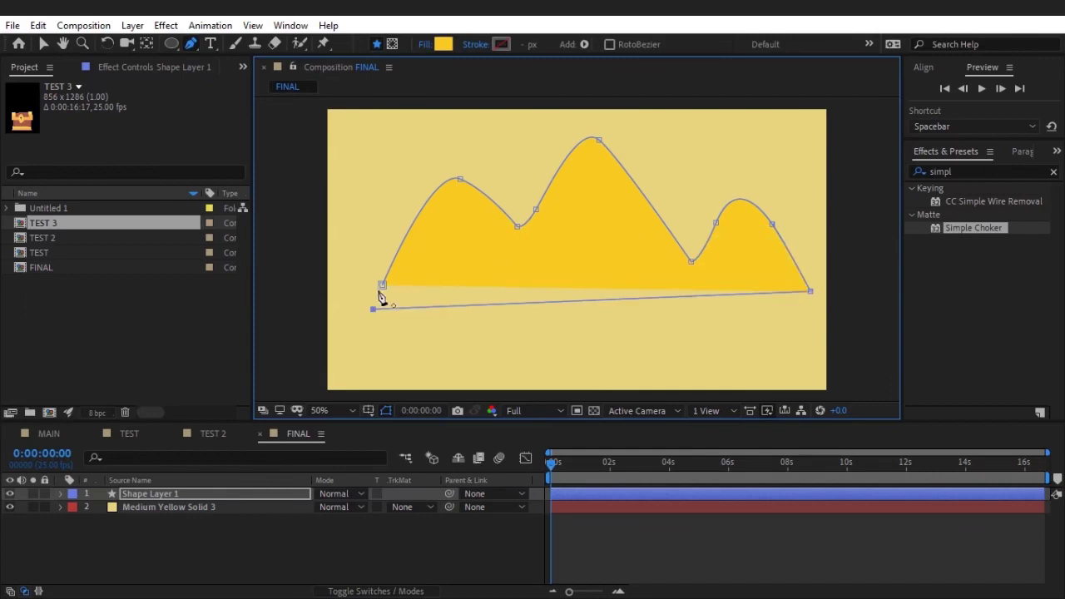
left_click(381, 285)
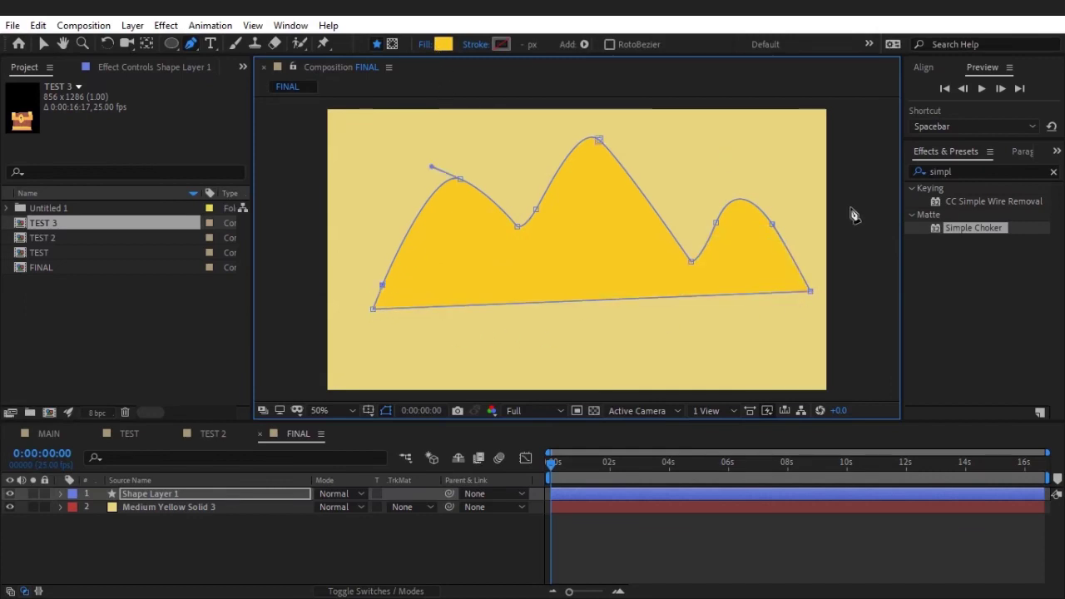
left_click(132, 25)
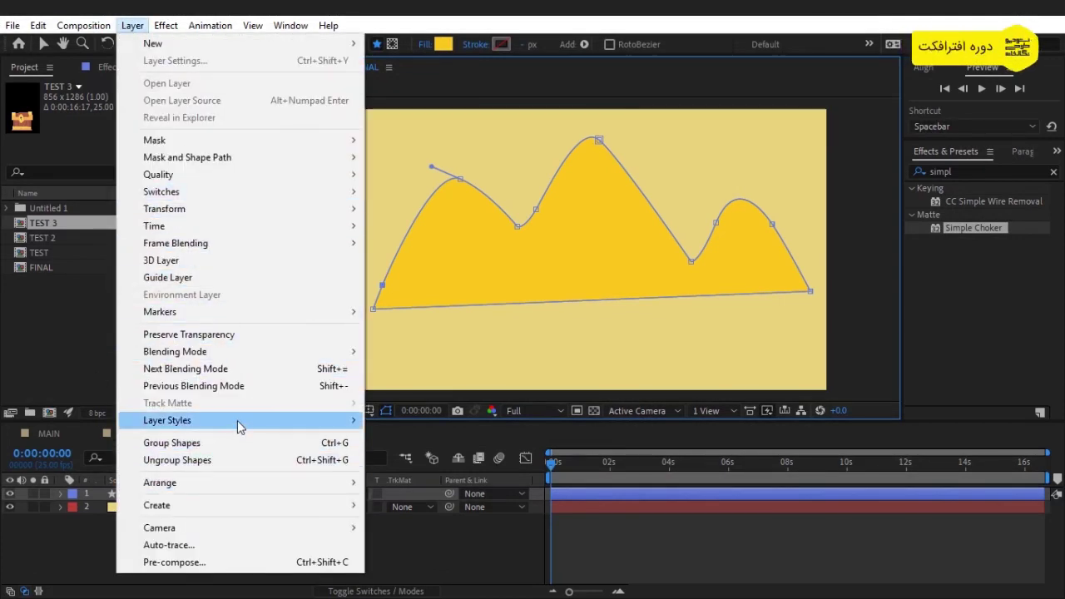
- Apply a Gradient Overlay layer style to the mountain shape layer
mouse_move(238, 420)
left_click(457, 402)
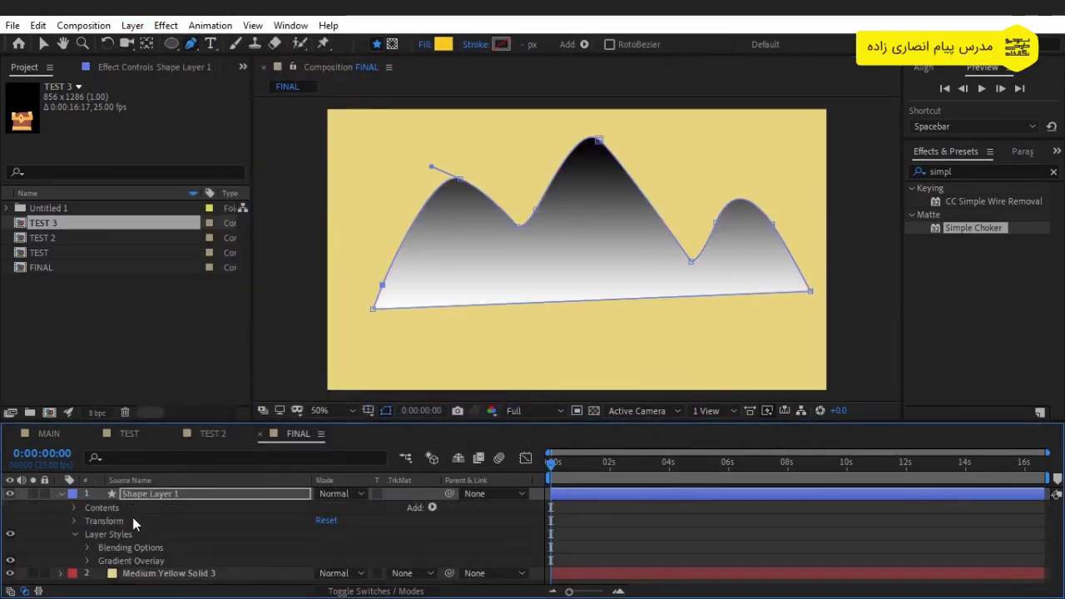
left_click(87, 561)
scroll(236, 574, "down", 2)
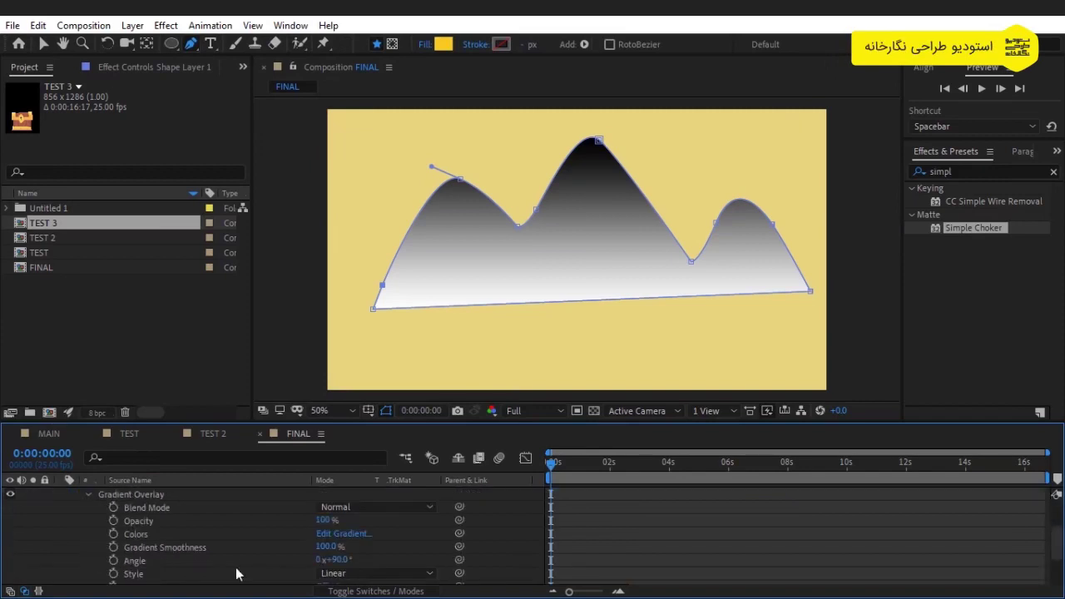
left_click(326, 533)
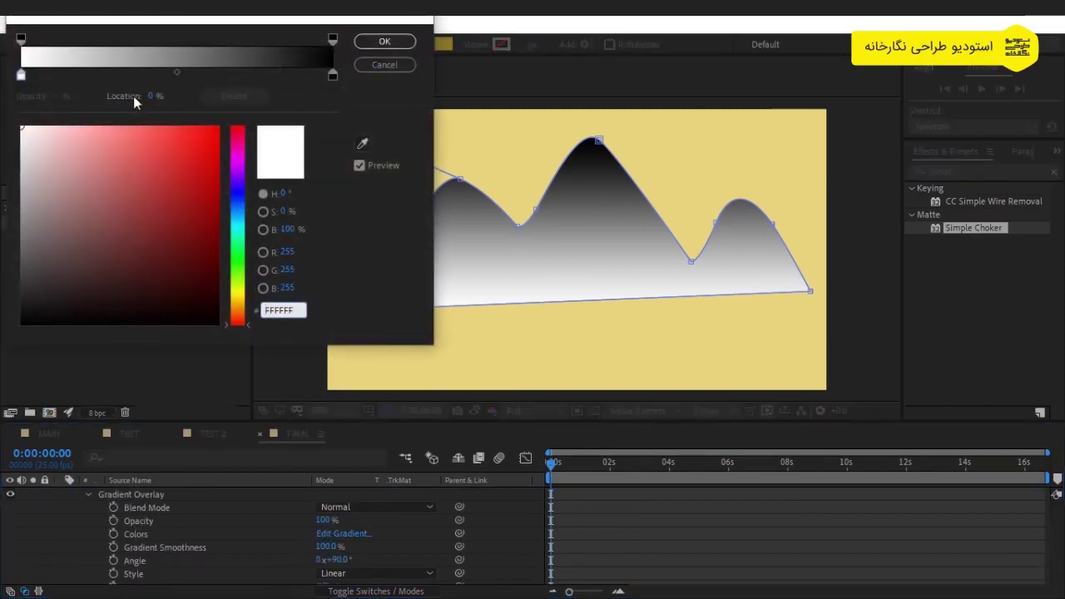
- Set the gradient's first stop to the background yellow and its end stop to a sampled tan
left_click(21, 74)
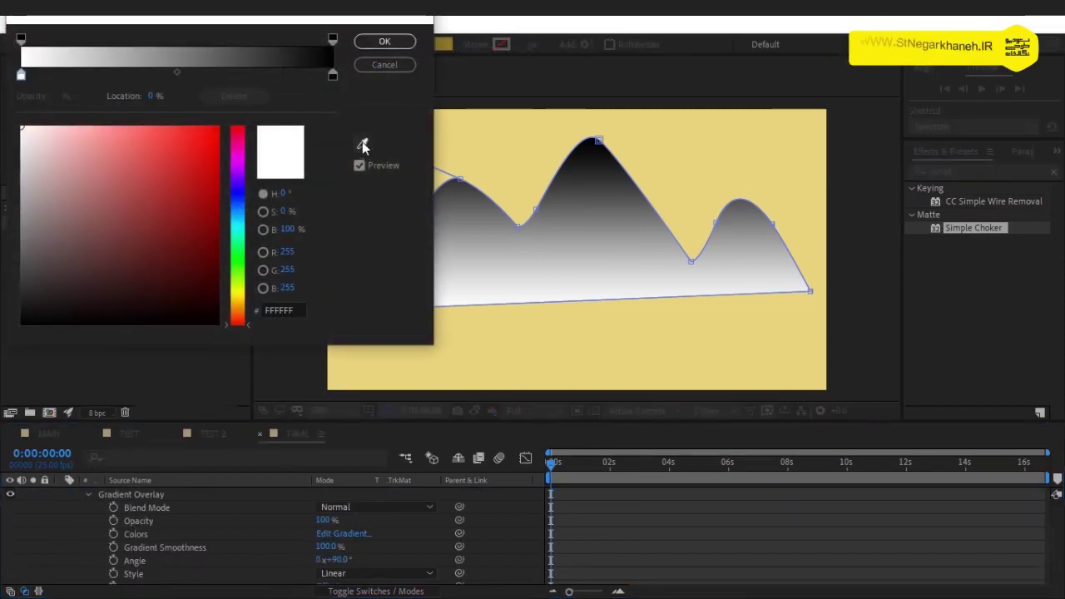
left_click(362, 143)
left_click(488, 330)
left_click(331, 76)
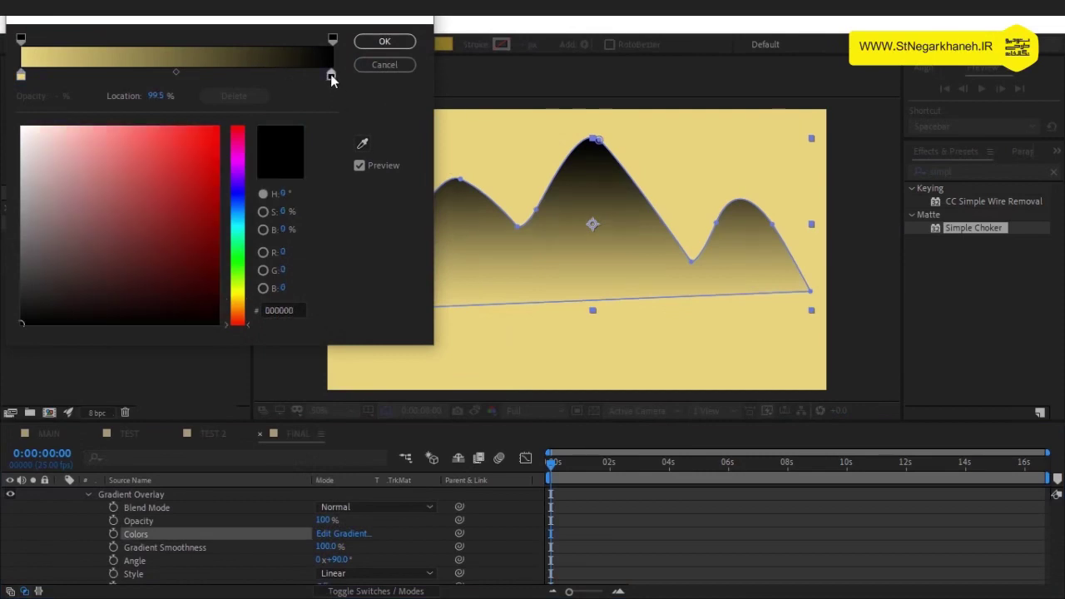
left_click(362, 143)
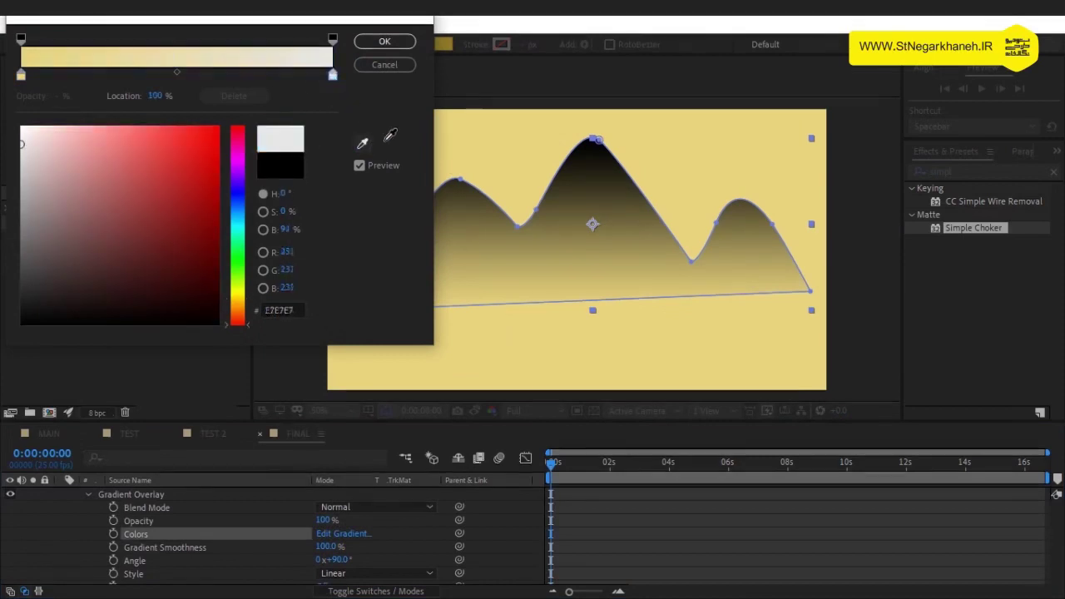
left_click(434, 133)
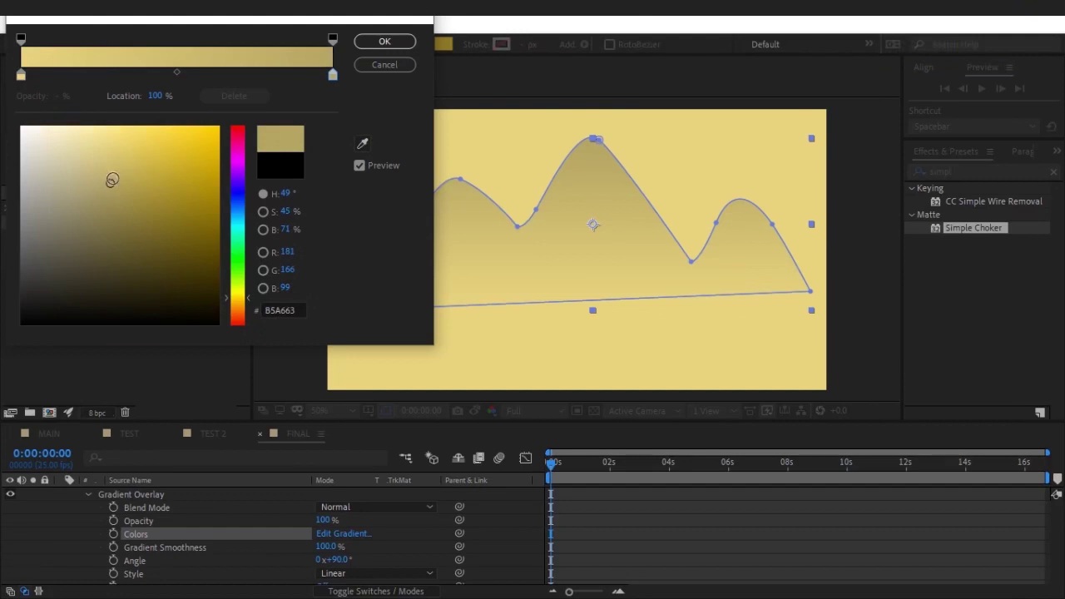
left_click(384, 40)
- Resample and darken the gradient's end stop into a muted tan
key("F2")
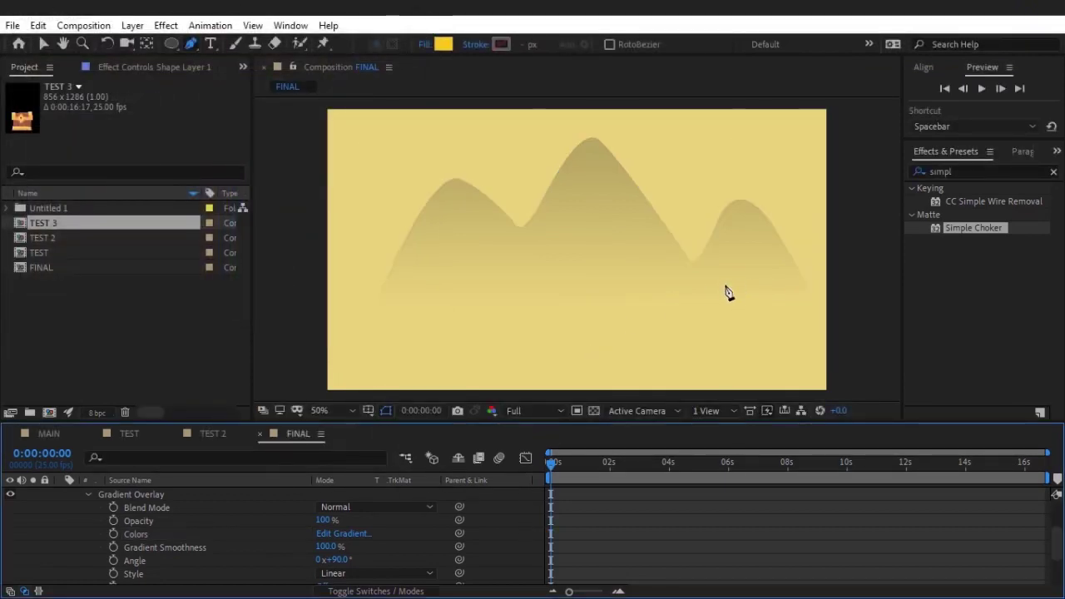
left_click(341, 534)
left_click(332, 76)
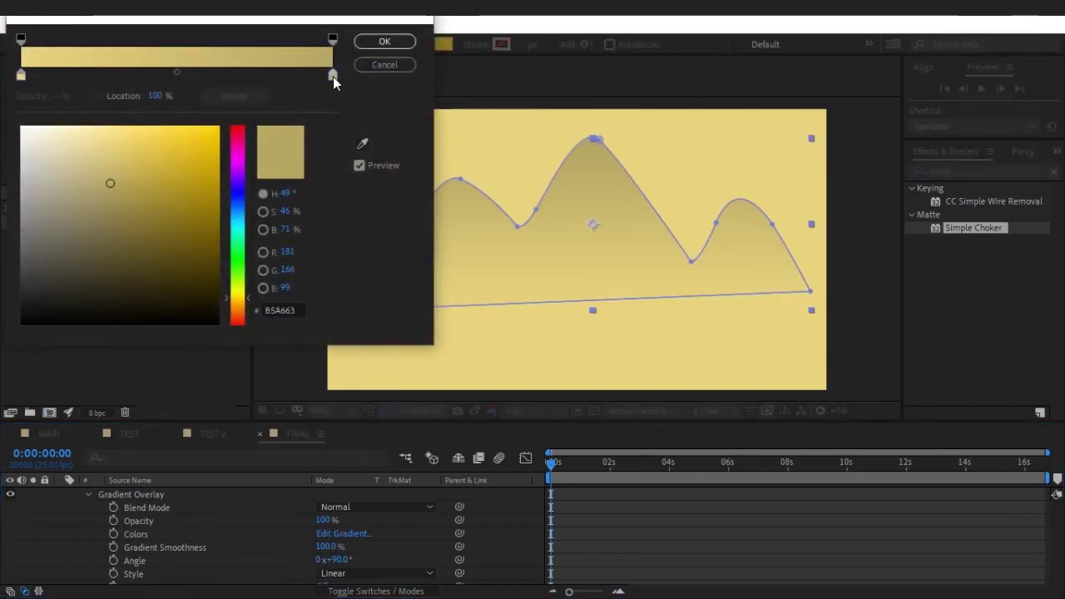
left_click(364, 145)
left_click(479, 142)
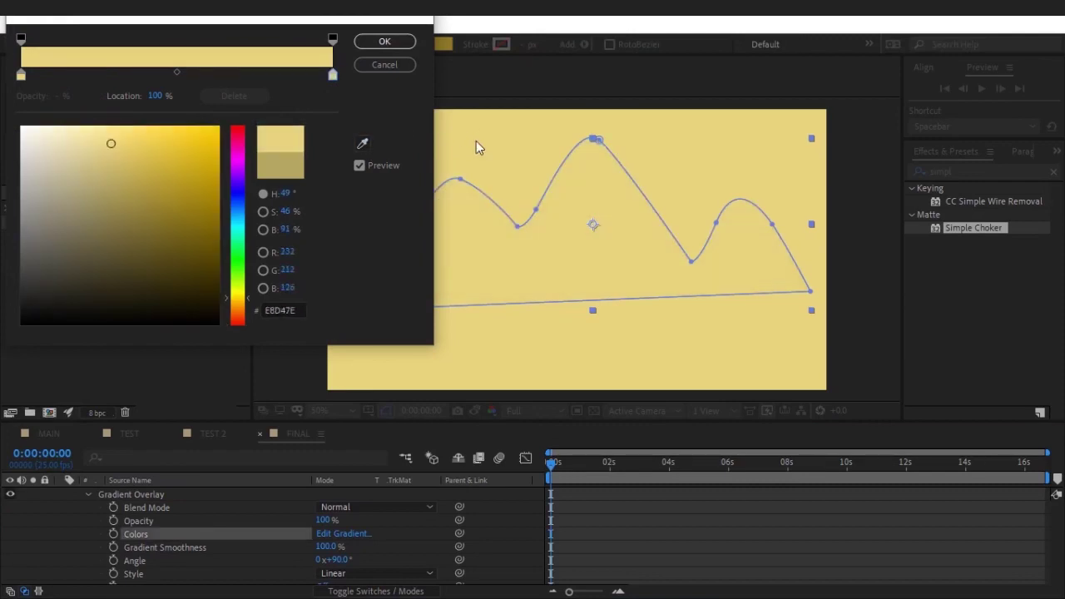
left_click(111, 150)
left_click_drag(108, 153, 113, 163)
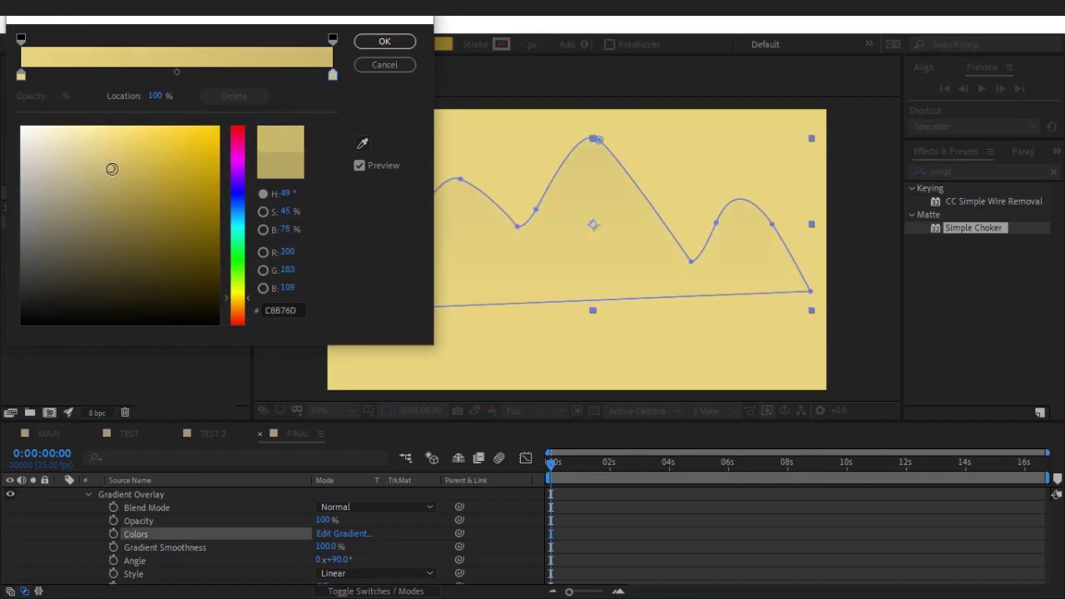
left_click(374, 42)
- Collapse the mountain layer's properties and select the TEST, TEST 2 and TEST 3 comps
left_click(527, 521)
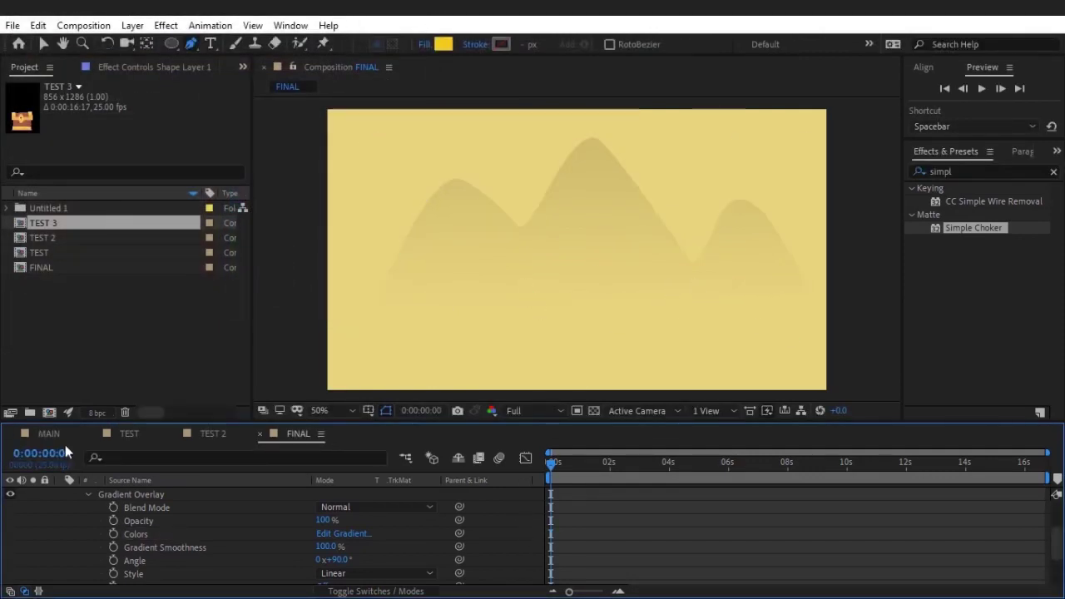
left_click(88, 496)
scroll(74, 495, "up", 3)
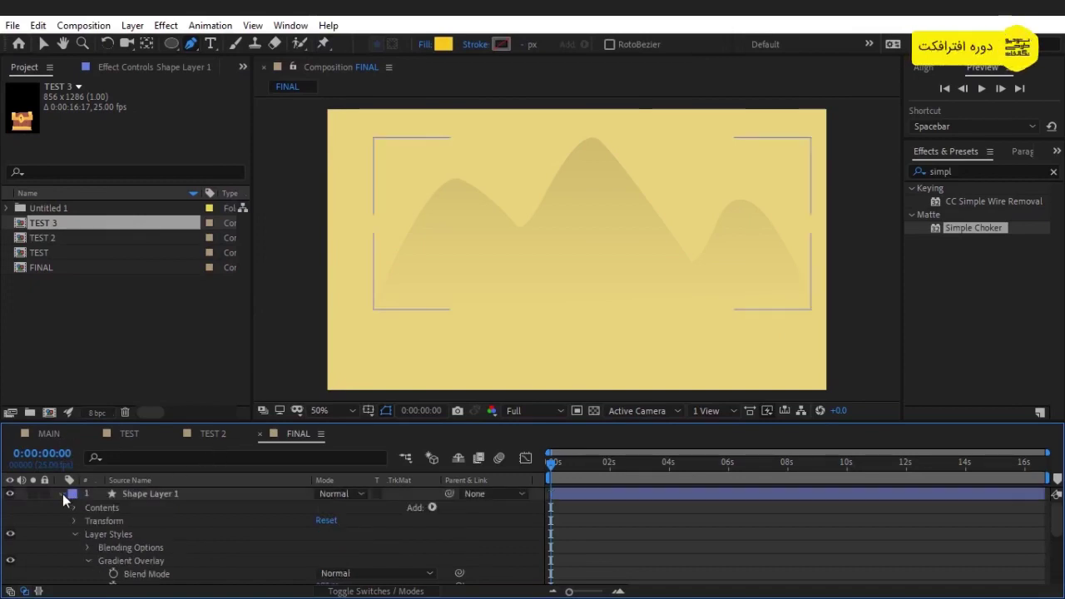
left_click(61, 493)
left_click(93, 527)
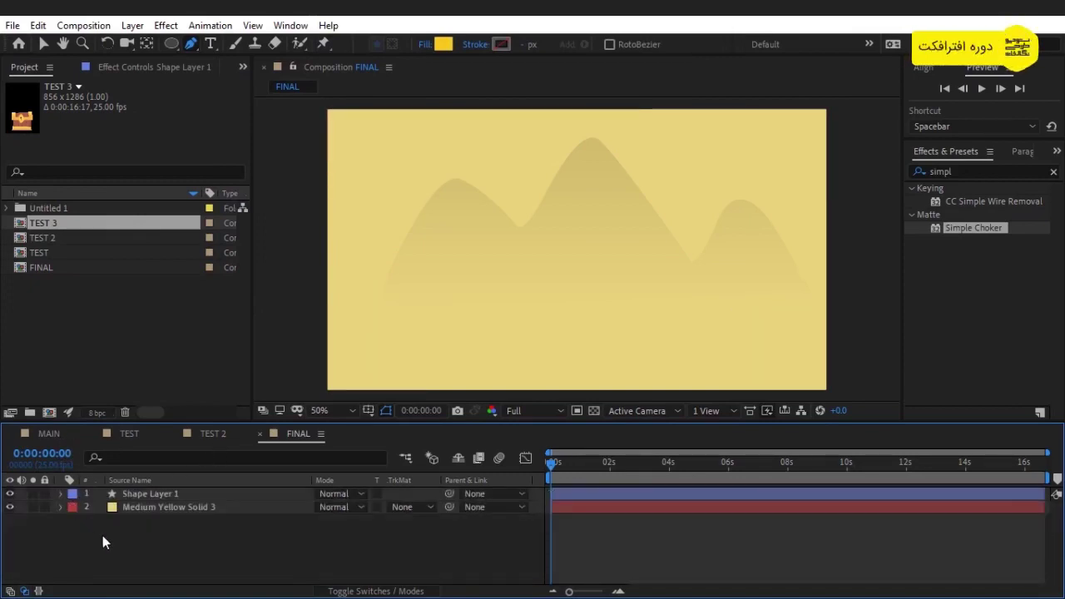
left_click(52, 251, "shift")
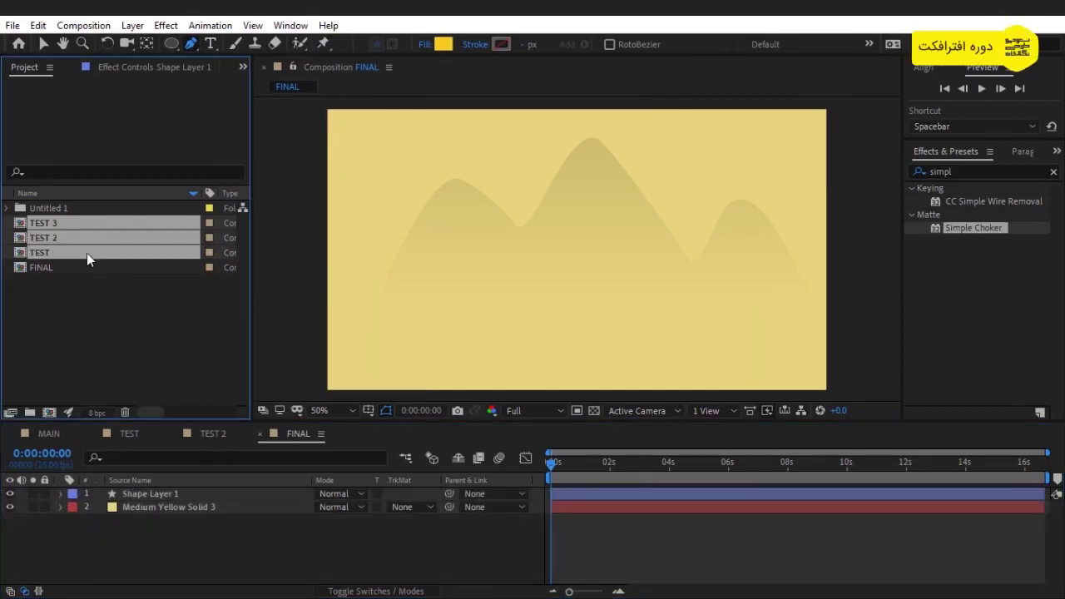
- Add the three TEST chest comps to FINAL and scale them all to 50%
left_click(36, 41)
left_click_drag(89, 238, 145, 490)
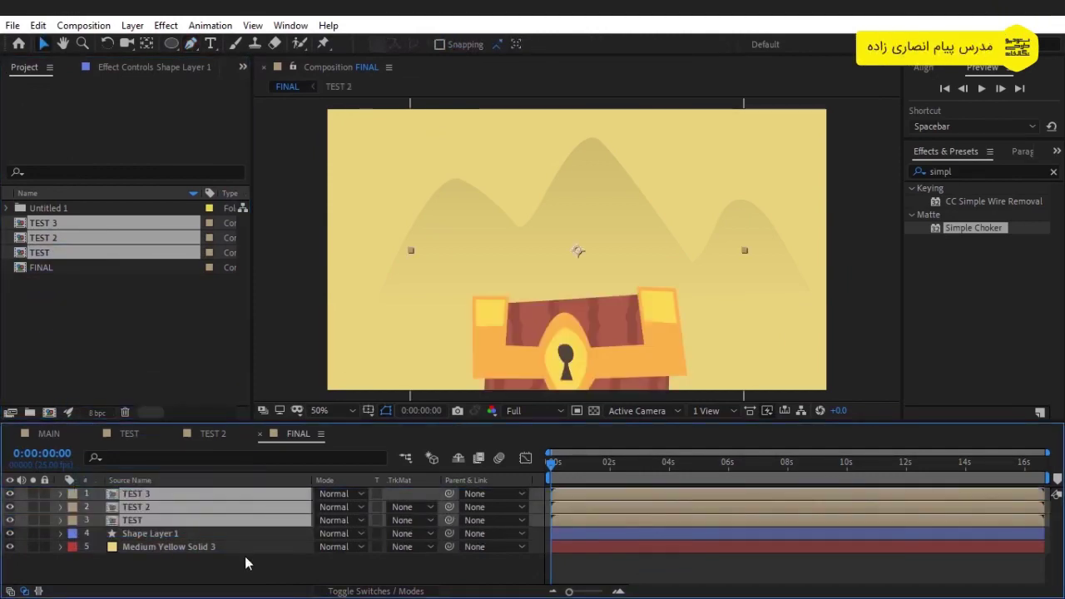
key("comma")
key("comma")
key("s")
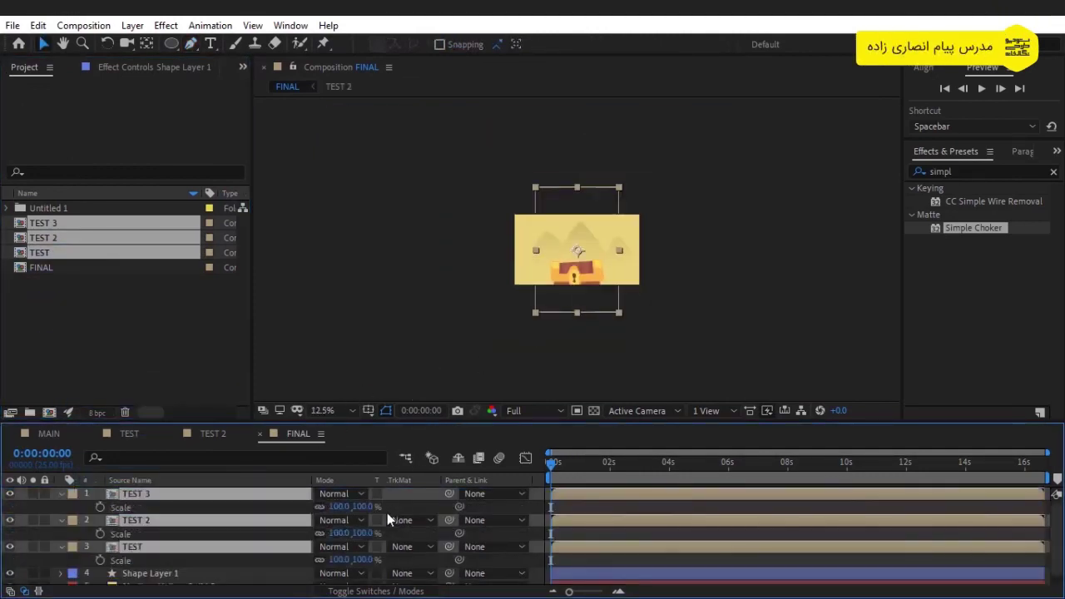
left_click(338, 506)
type("50")
key("Return")
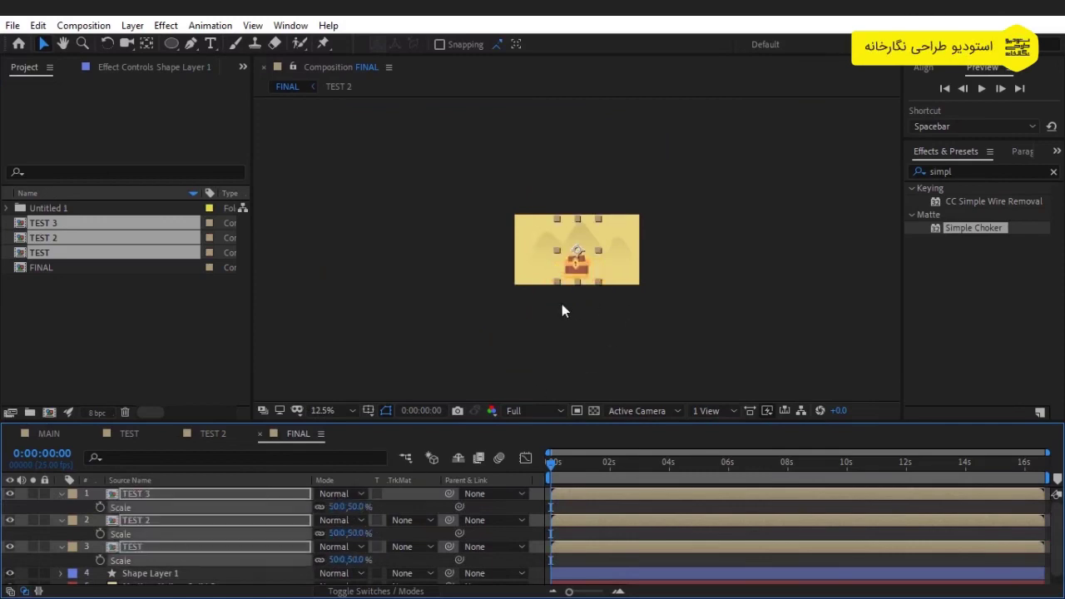
key("period")
- Place the TEST chest left and TEST 3 right, then preview the animation
left_click(523, 366)
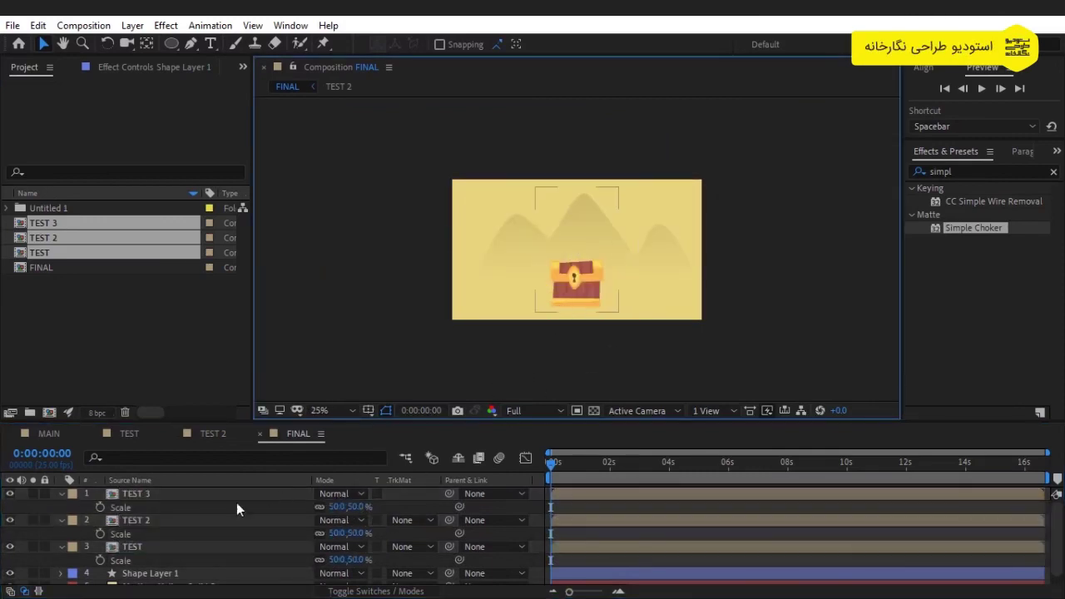
left_click(182, 551)
key("Return")
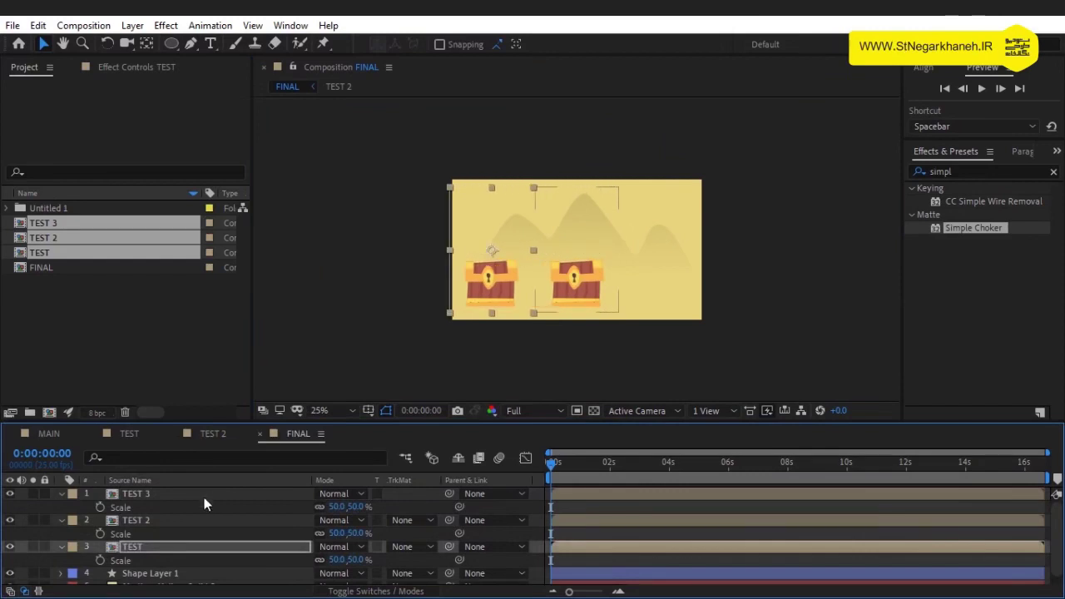
key("Return")
key("ctrl+Up")
key("ctrl+Up")
key("Return")
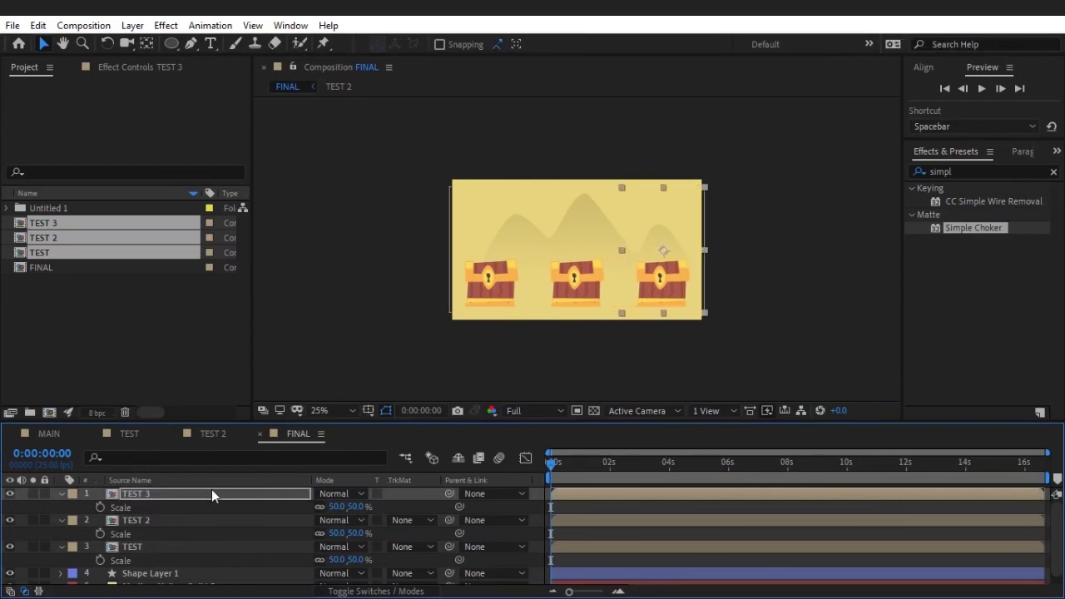
key("space")
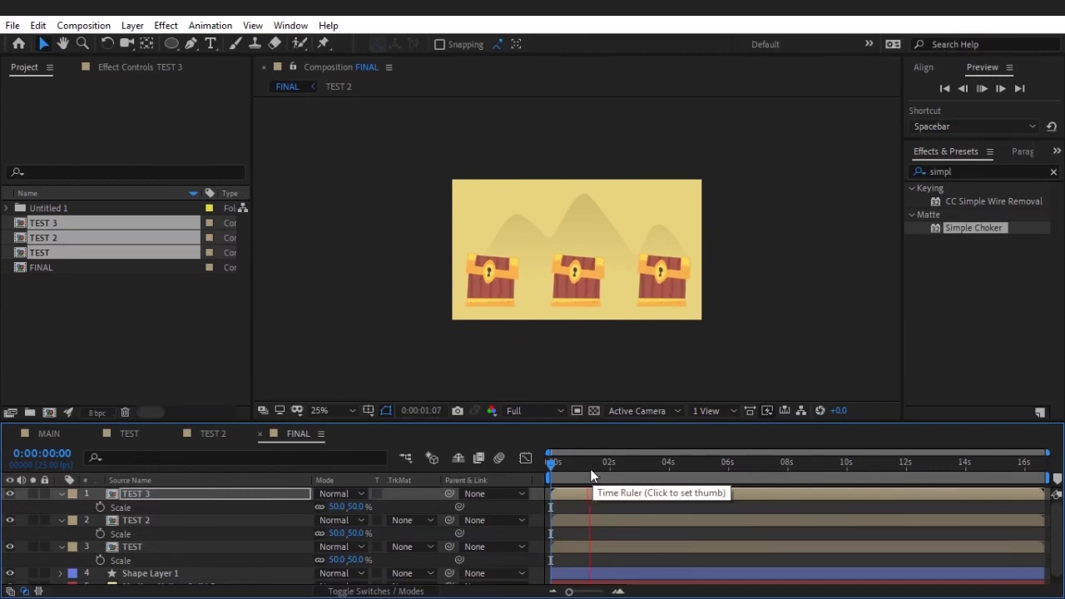
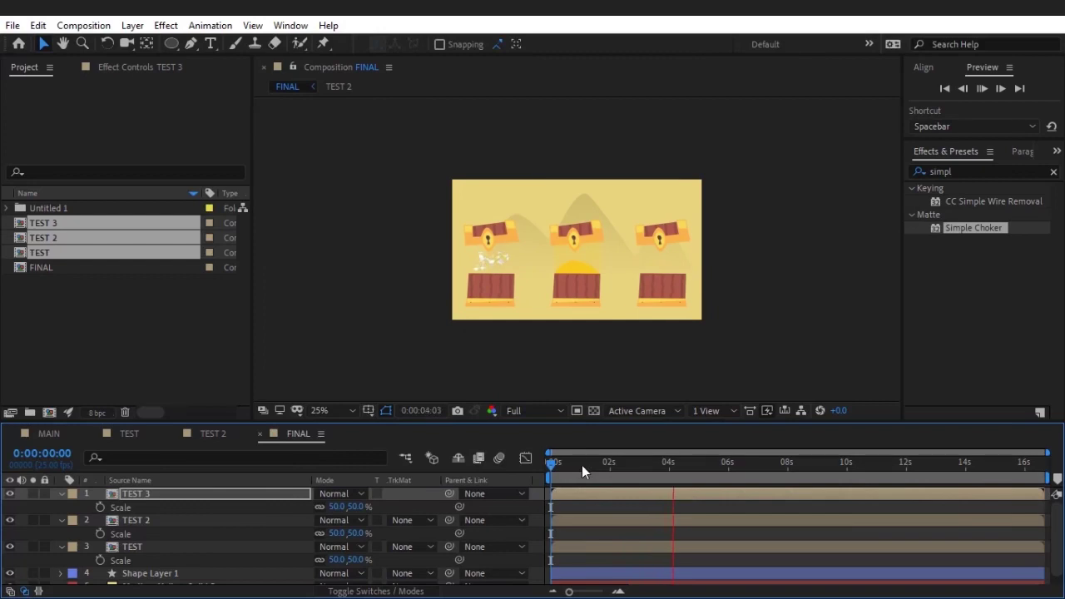
- Zoom in on the FINAL comp's middle chest, zoom back out, and scrub back toward the start
key("slash")
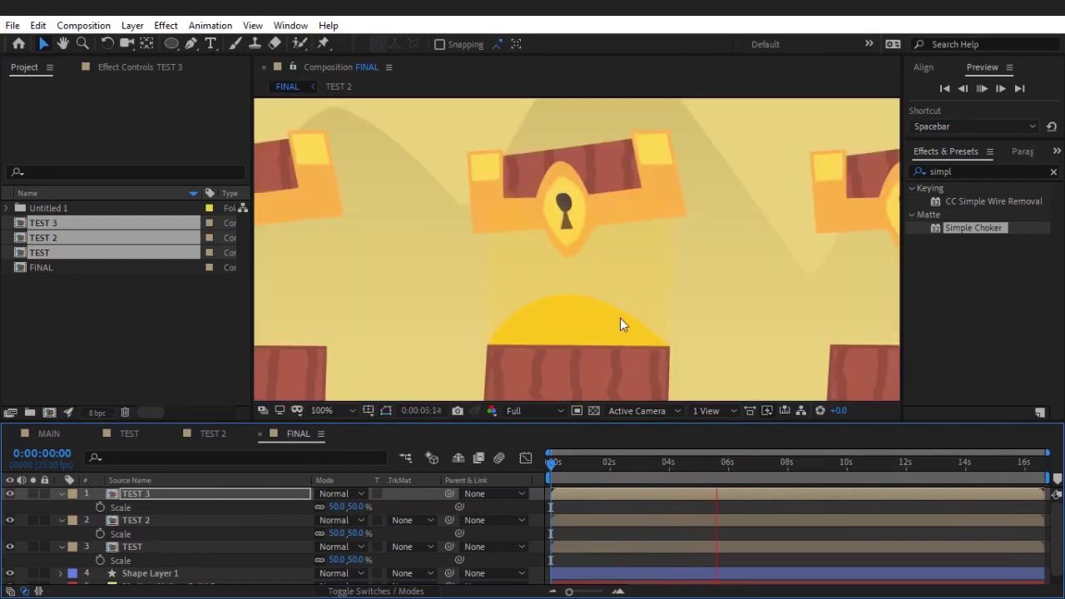
key("period")
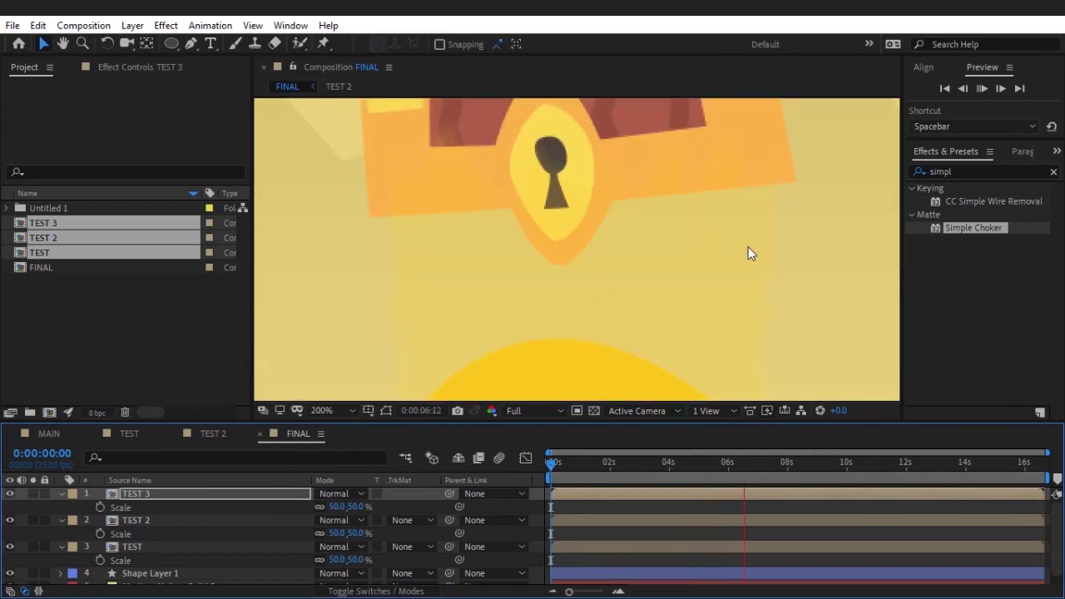
key("comma")
key("comma")
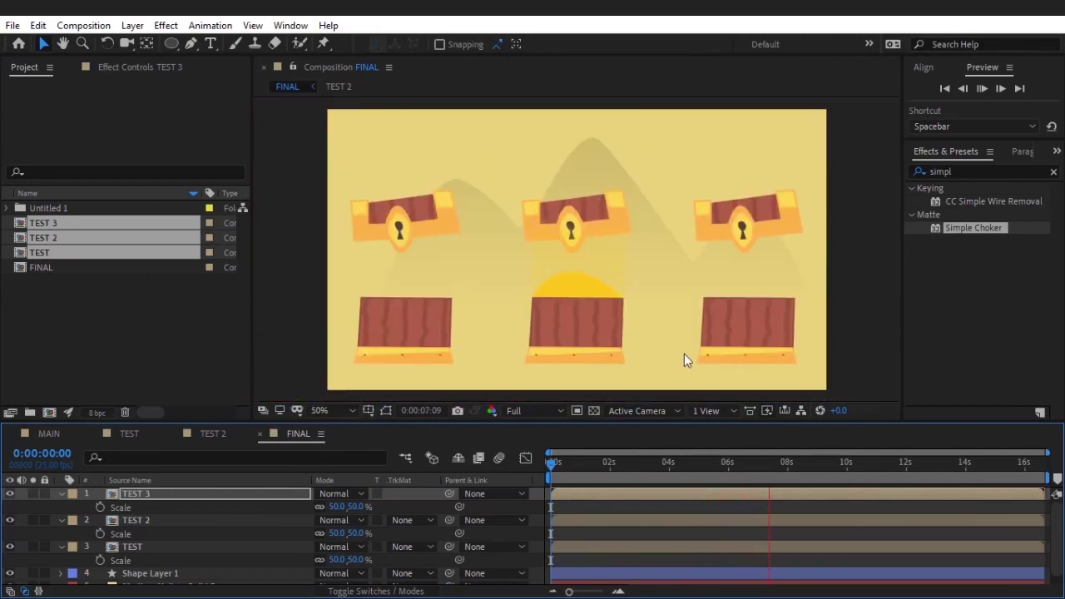
mouse_move(735, 465)
left_mouse_down()
mouse_move(580, 470)
mouse_move(611, 474)
left_mouse_up()
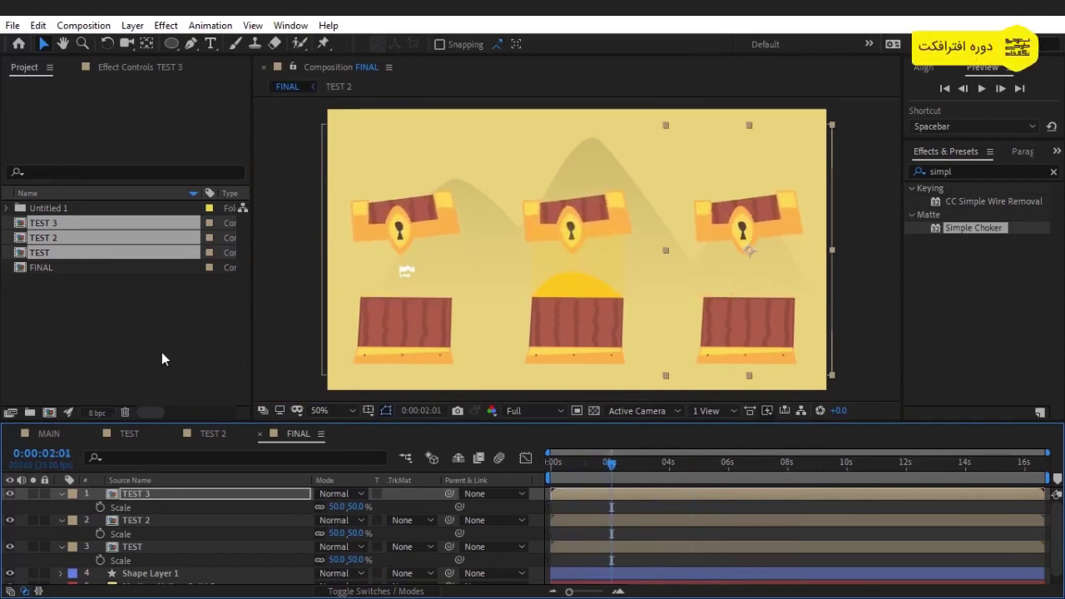
left_click(83, 307)
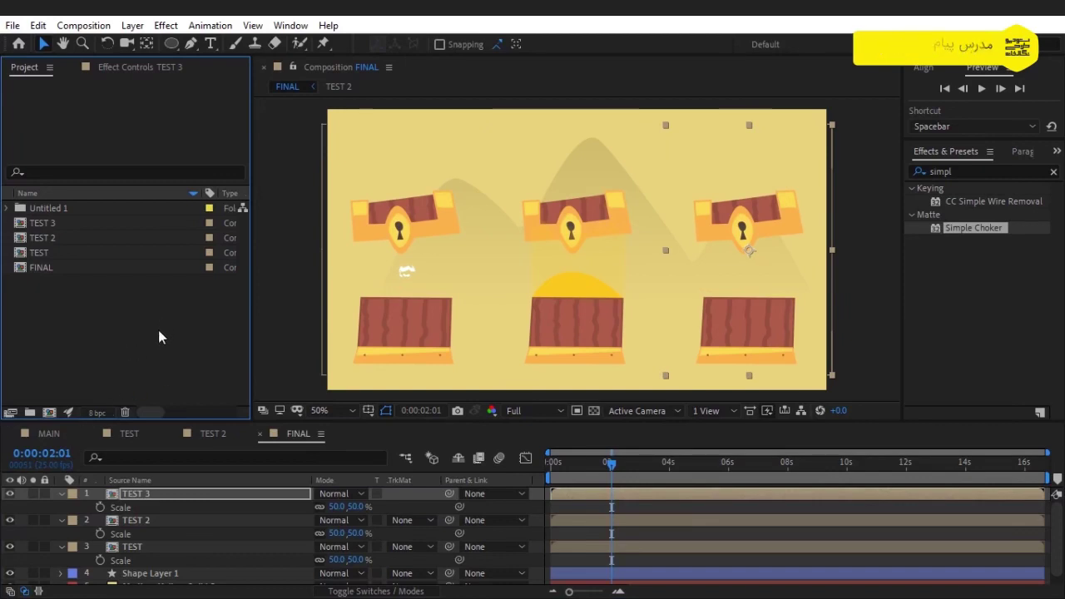
- Open TEST 3 and test-swing the right leg layer PAEEN R's rotation
left_click(204, 432)
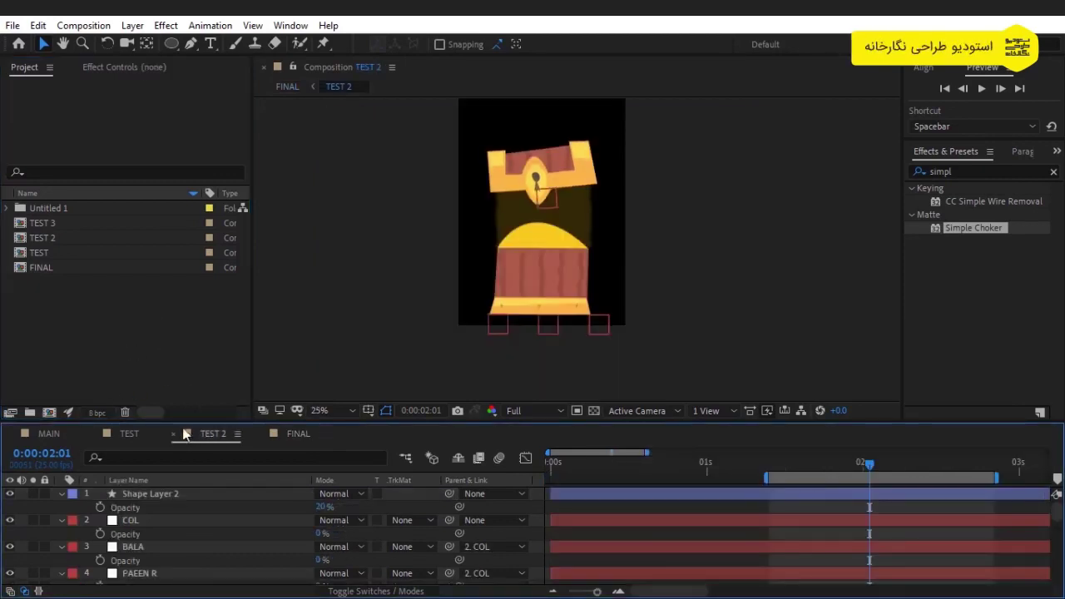
left_click(140, 432)
double_click(71, 223)
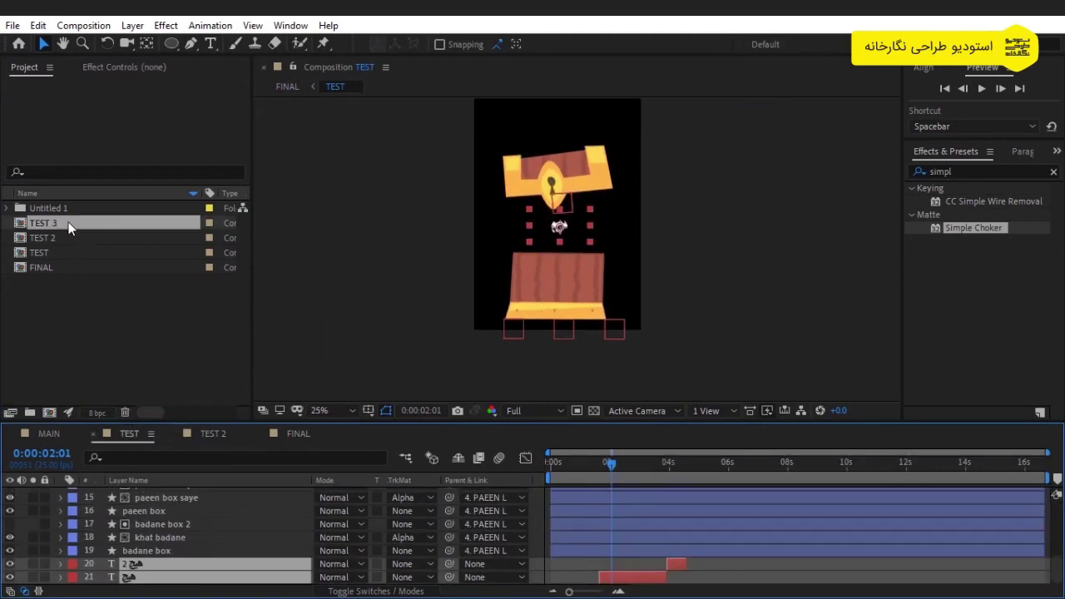
left_click(607, 316)
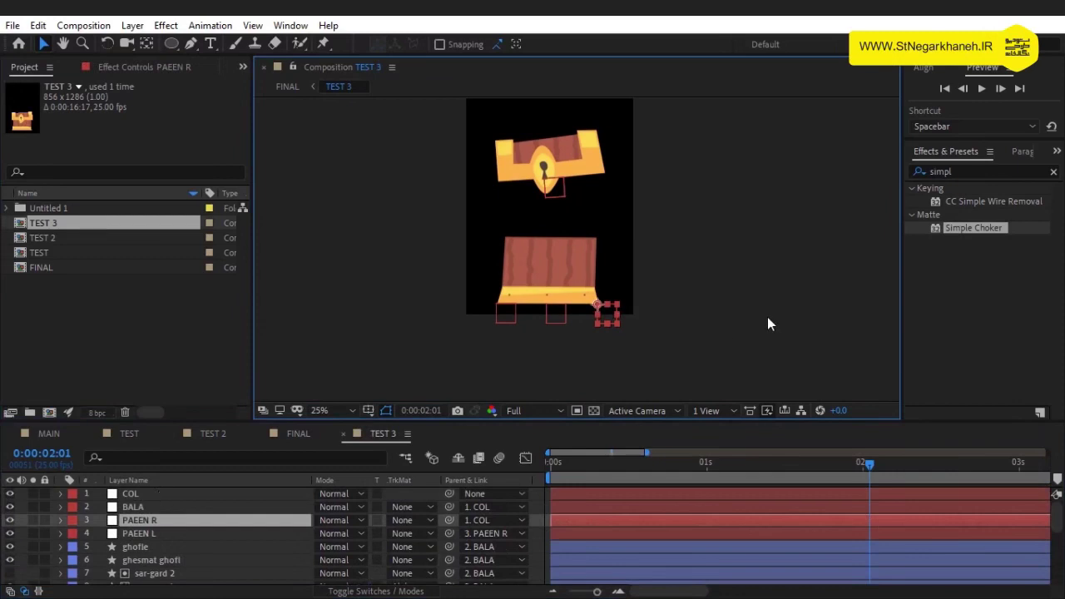
key("r")
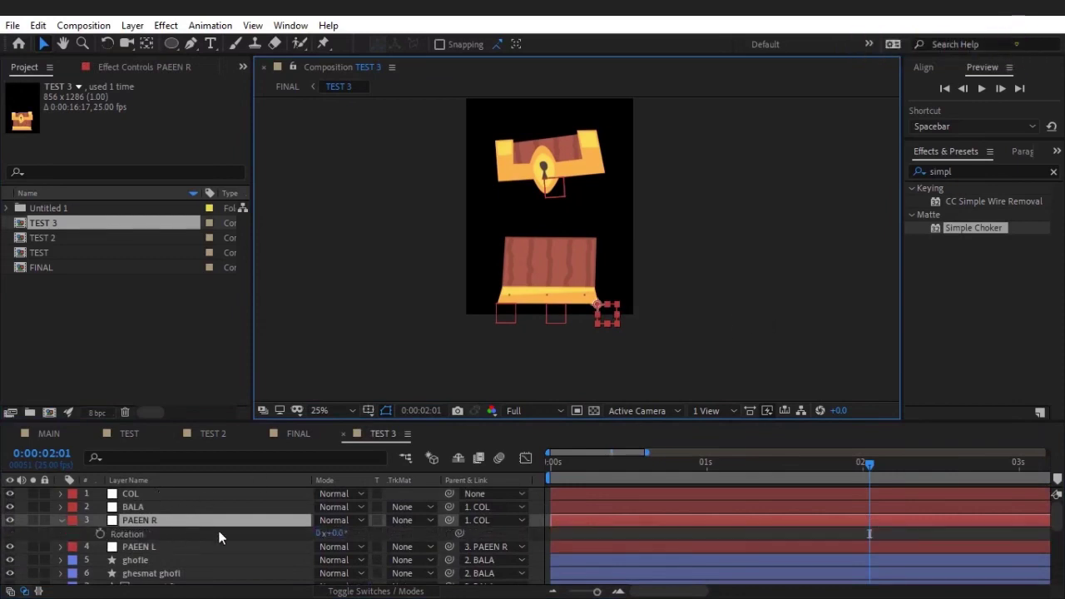
left_click_drag(336, 533, 333, 532)
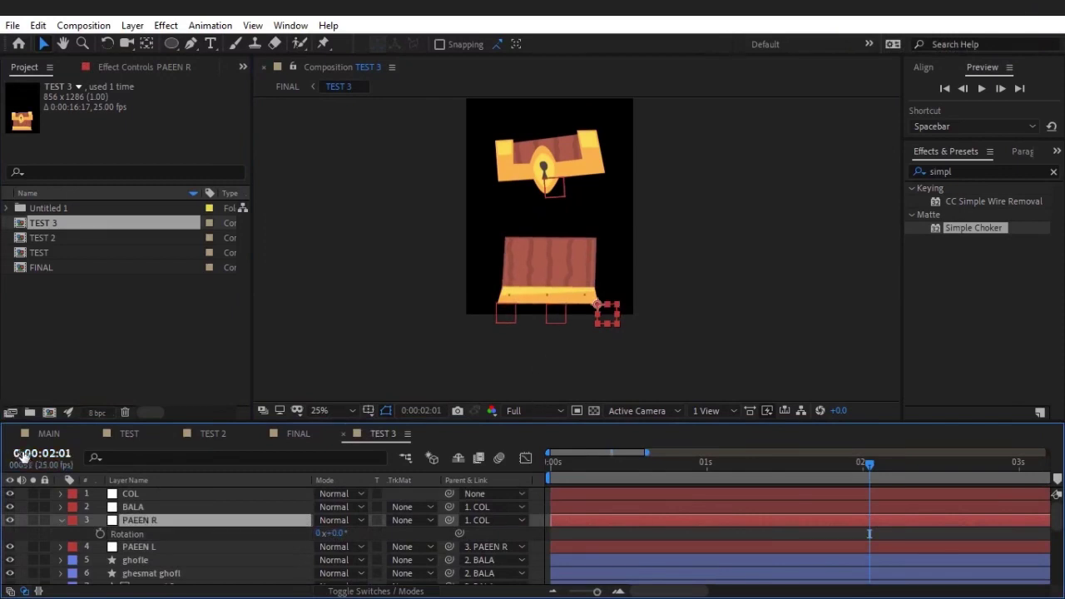
- Check the MAIN composition, then return to FINAL with all layers deselected
left_click(33, 434)
scroll(792, 272, "down", 2)
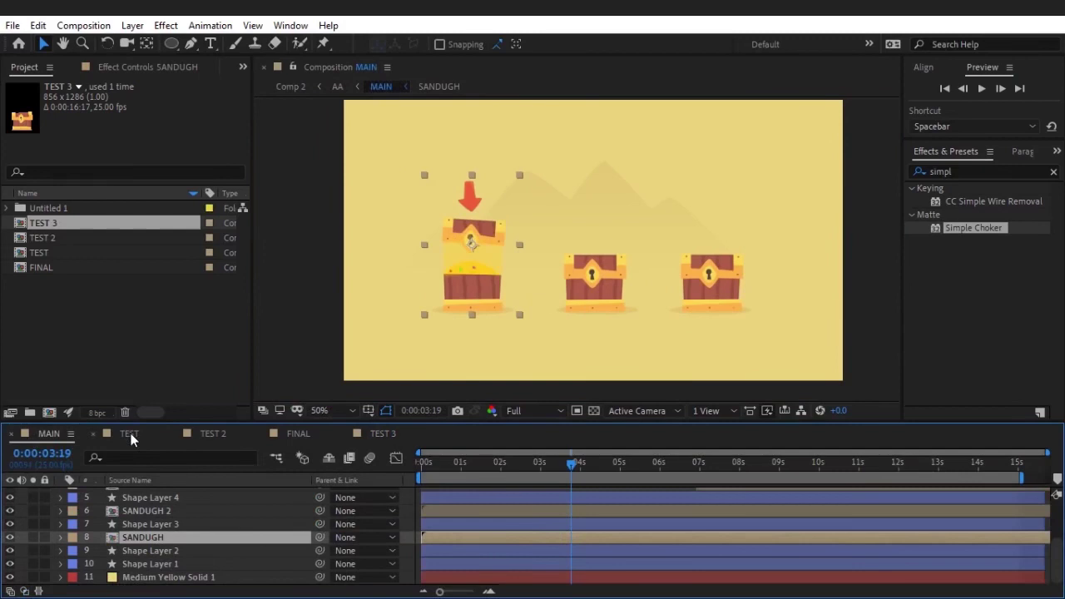
left_click(296, 433)
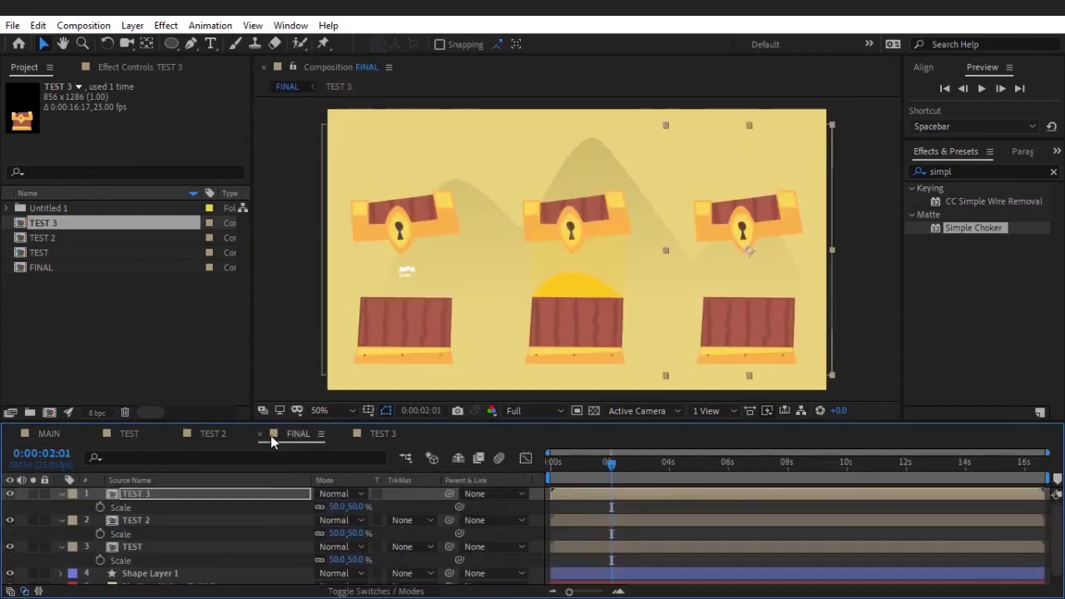
left_click(858, 338)
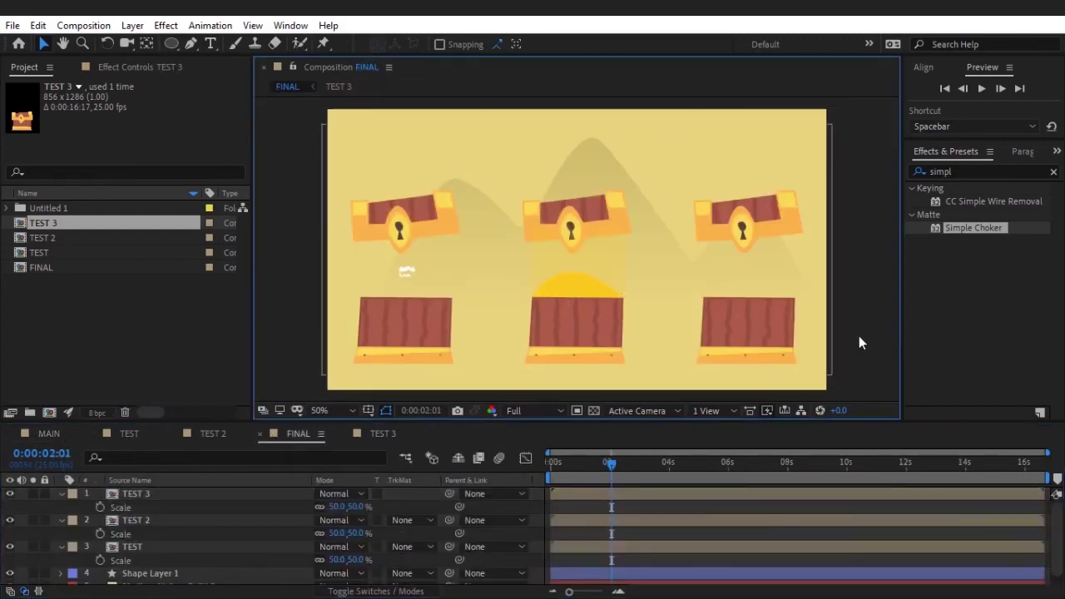
- Draw a flat ellipse beneath the left chest with a muted-yellow fill sampled from the background
left_click(173, 44)
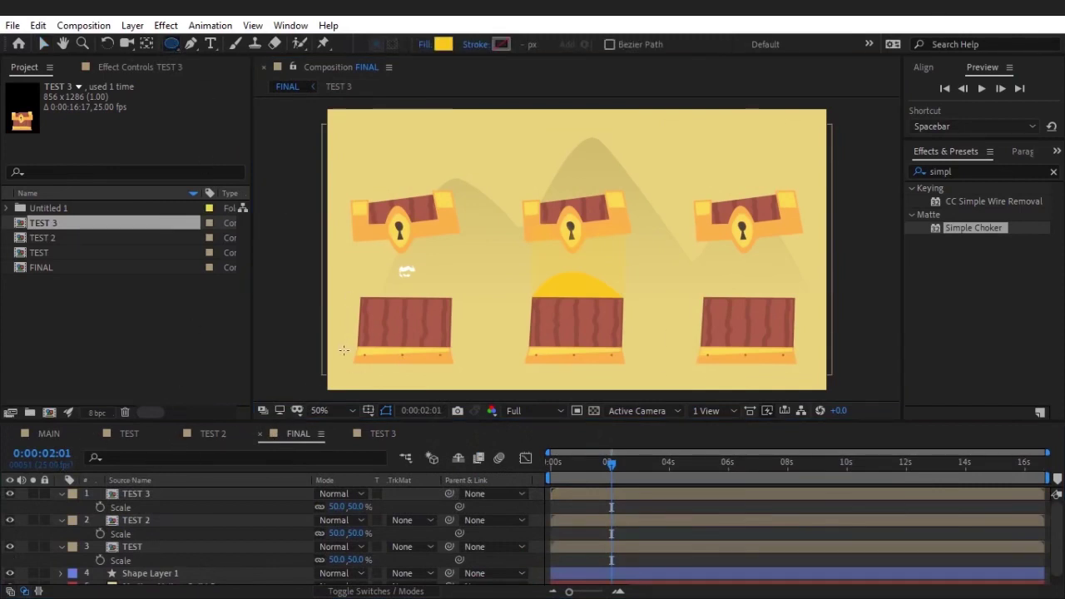
left_click_drag(344, 351, 481, 367)
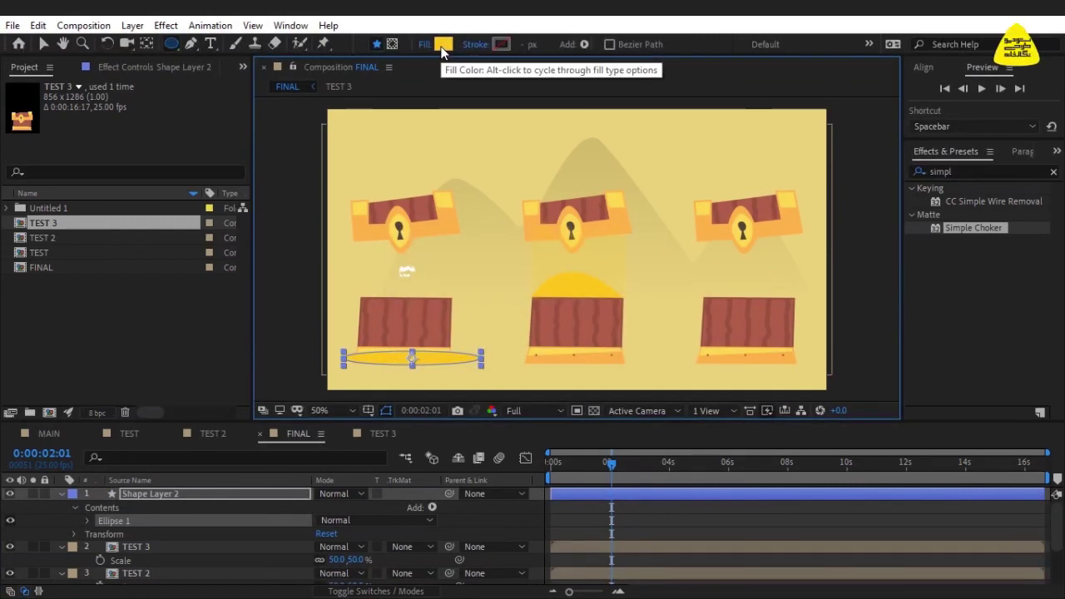
left_click(442, 46)
left_click(364, 224)
left_click(513, 114)
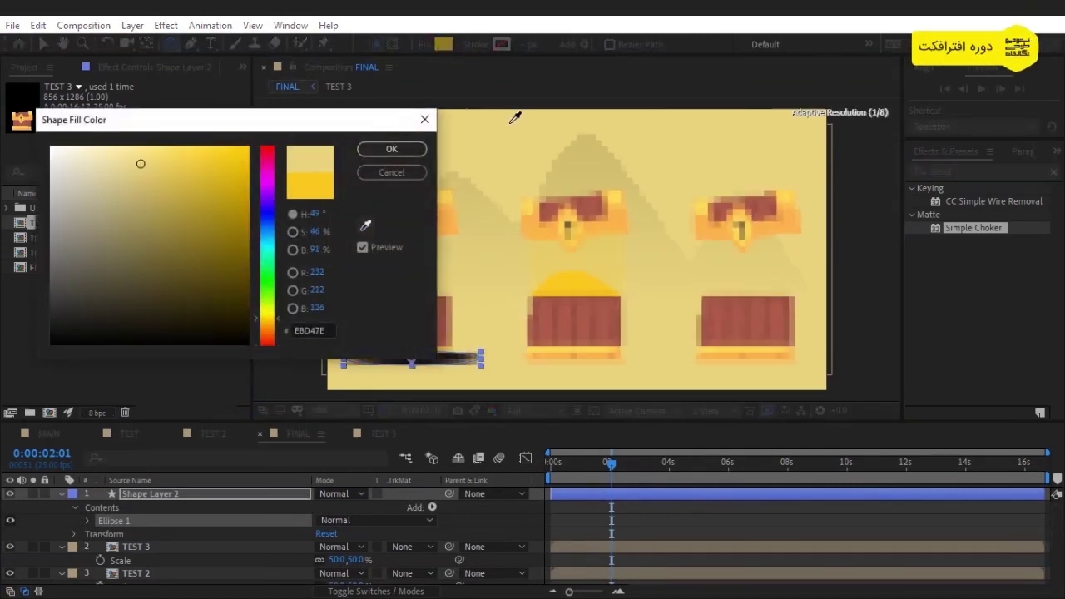
left_click(142, 186)
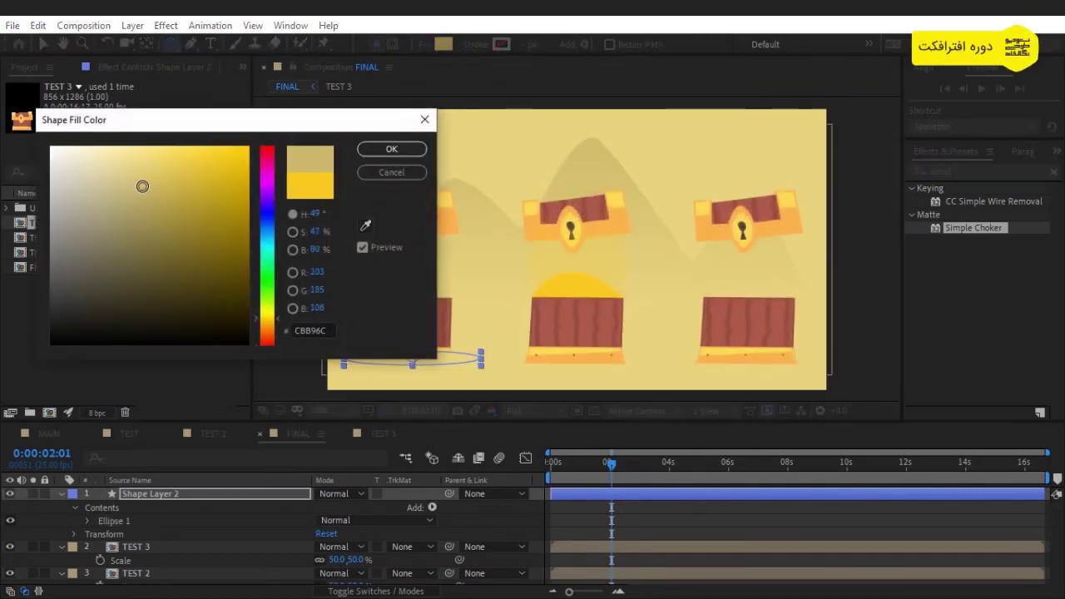
left_click(385, 148)
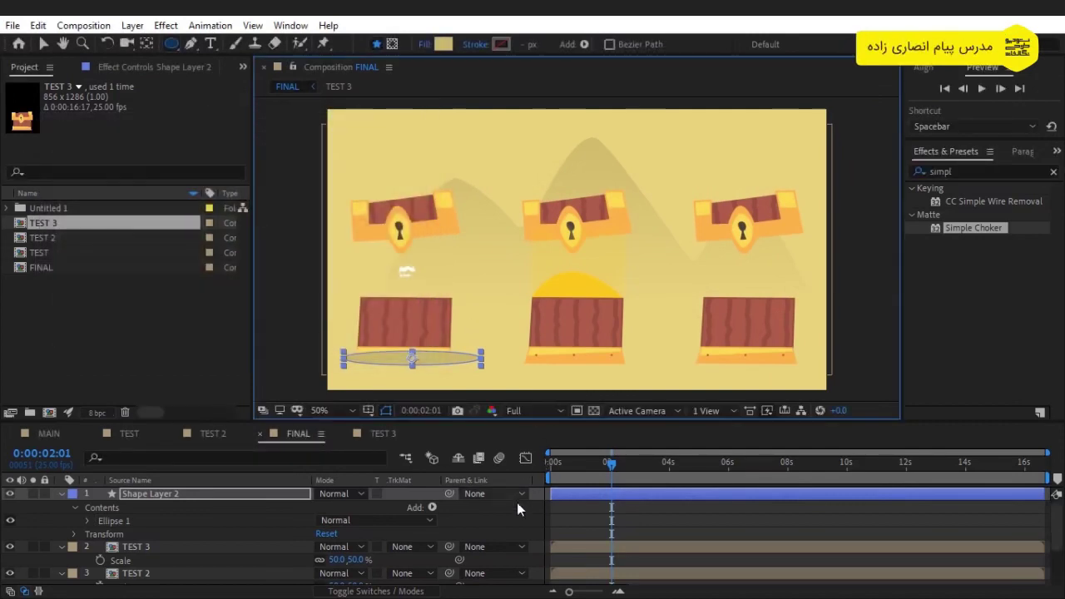
- Send the ellipse shadow layer below the chest layers and nudge it slightly left and down
left_click(516, 503)
left_click(142, 493)
scroll(158, 565, "down", 3)
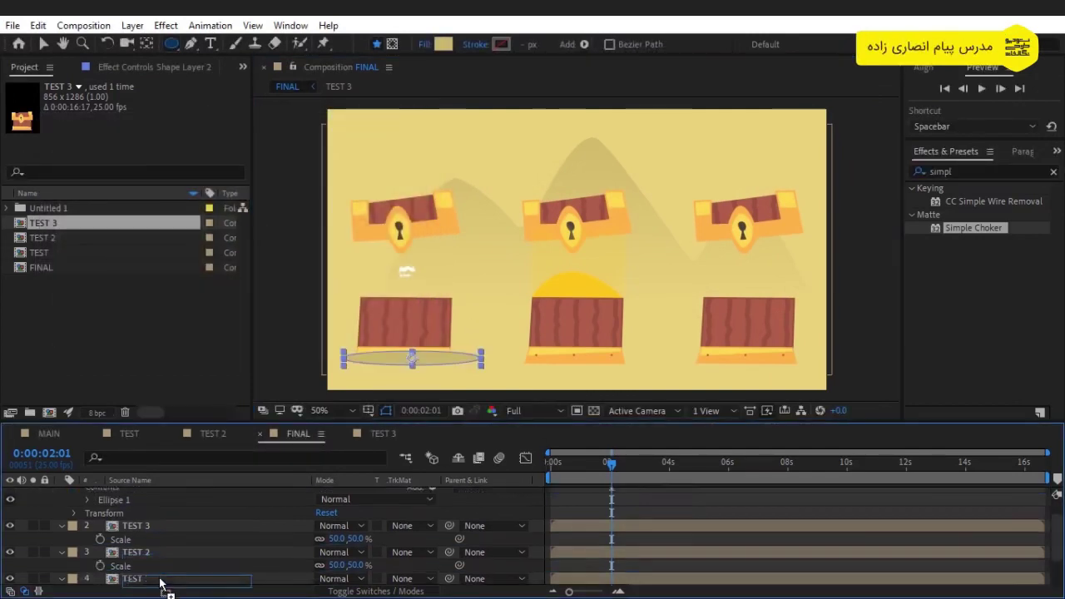
key("ctrl+bracketleft")
key("ctrl+bracketleft")
key("ctrl+bracketleft")
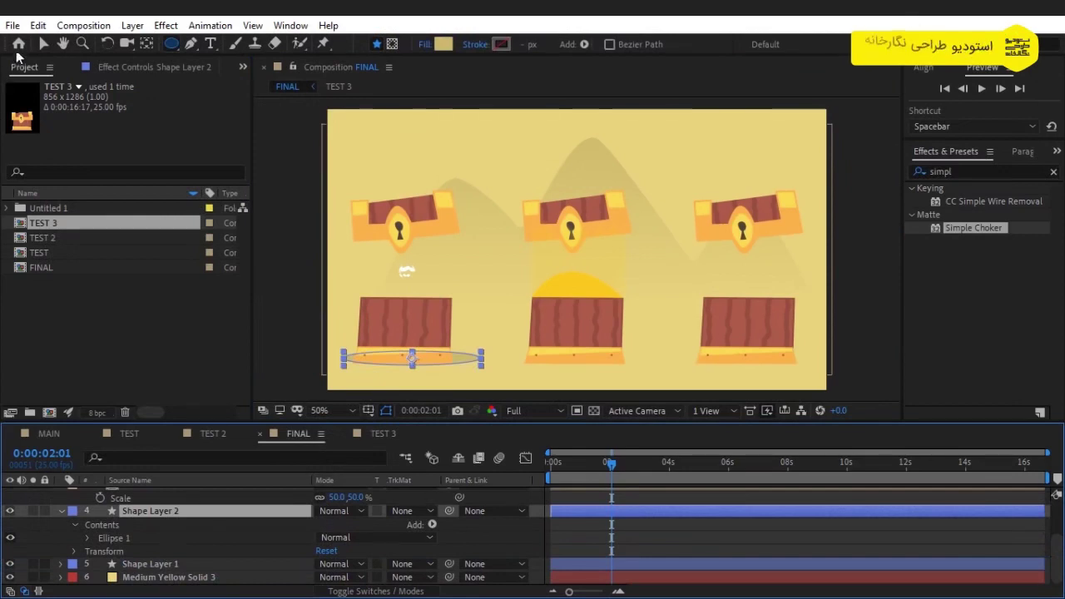
left_click(44, 46)
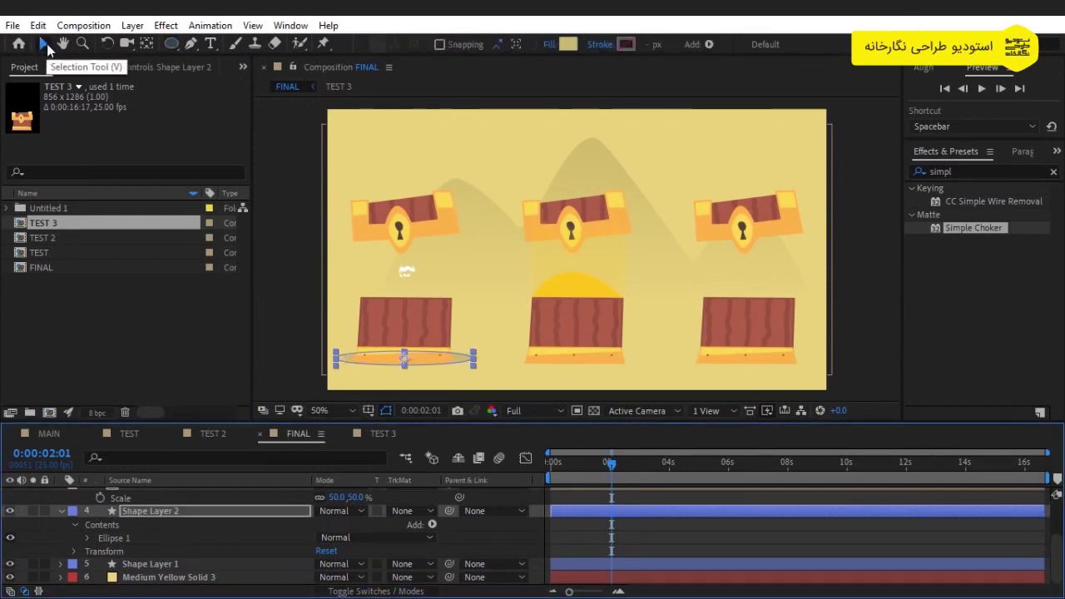
key("Left")
key("Left")
key("Left")
key("Down")
key("Down")
key("Down")
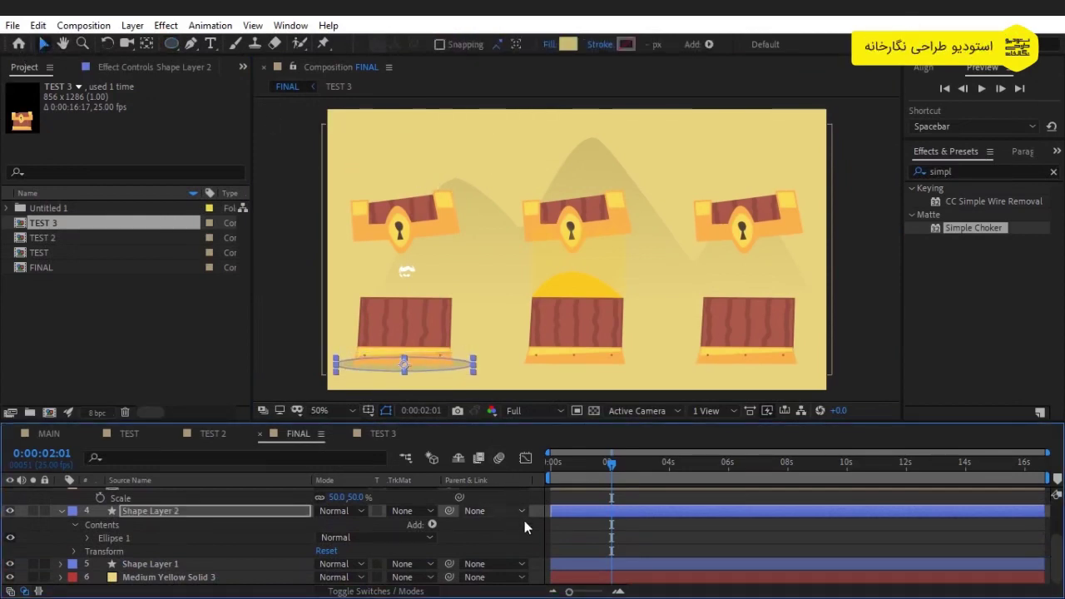
key("F2")
key("comma")
key("period")
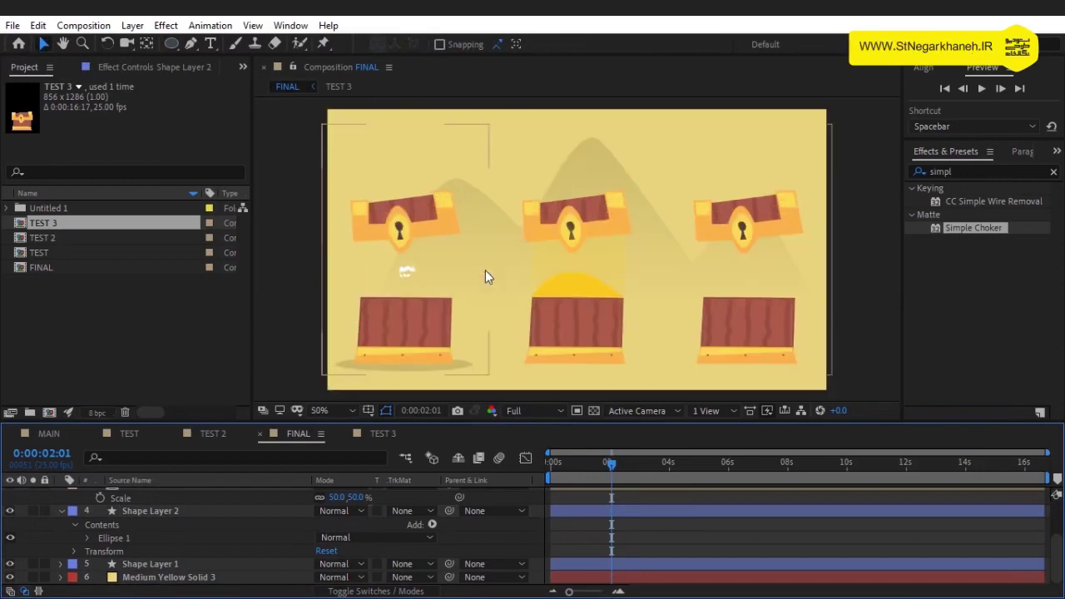
- Retune the shadow's fill to a slightly darker muted yellow
left_click(192, 511)
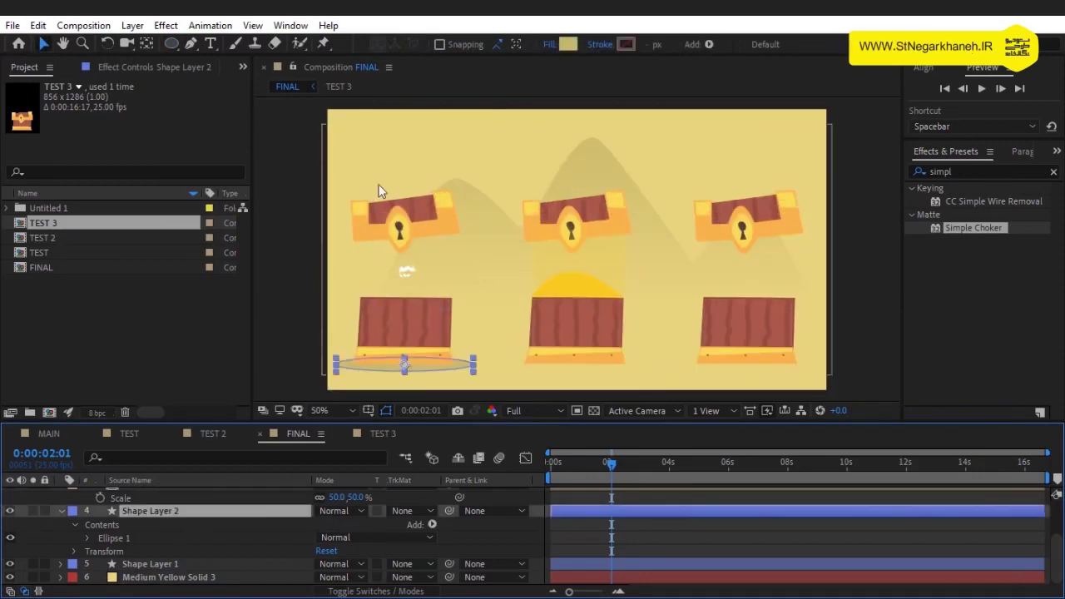
left_click(568, 44)
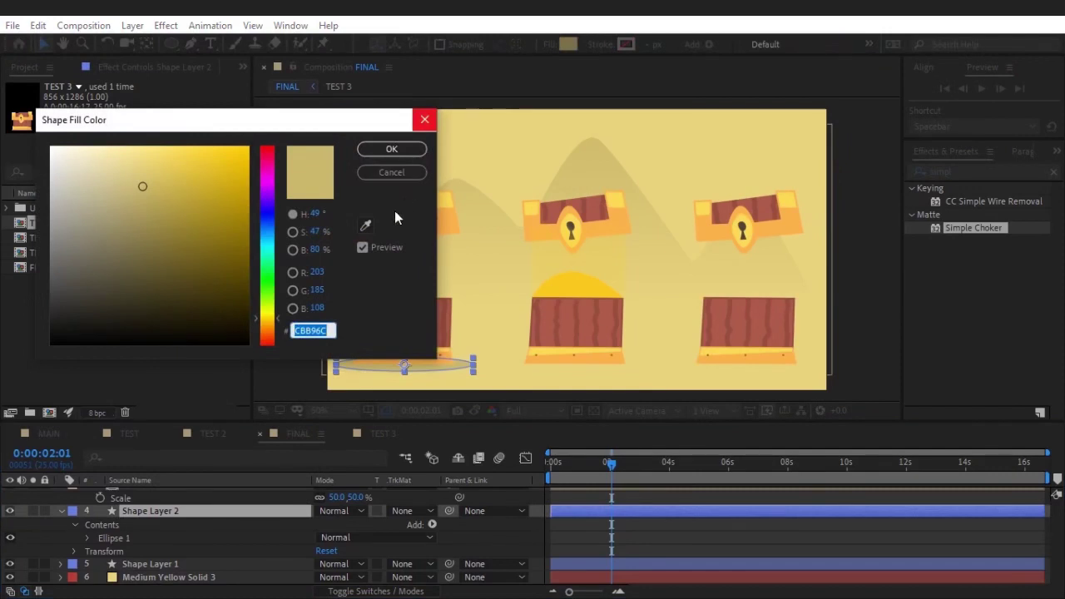
left_click(140, 164)
left_click(141, 172)
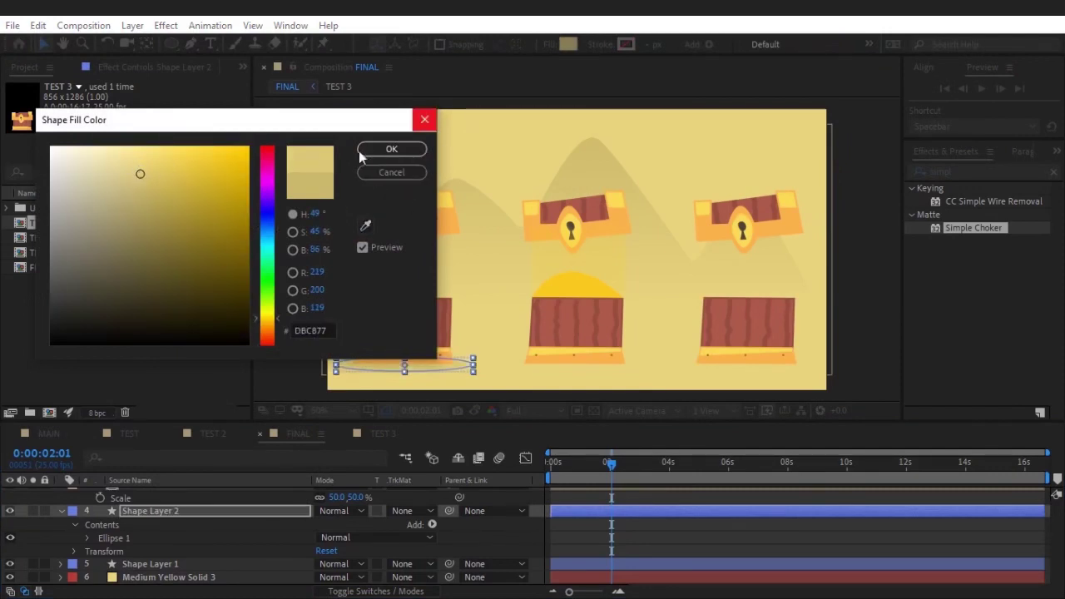
left_click(391, 149)
left_click(531, 523)
key("comma")
key("period")
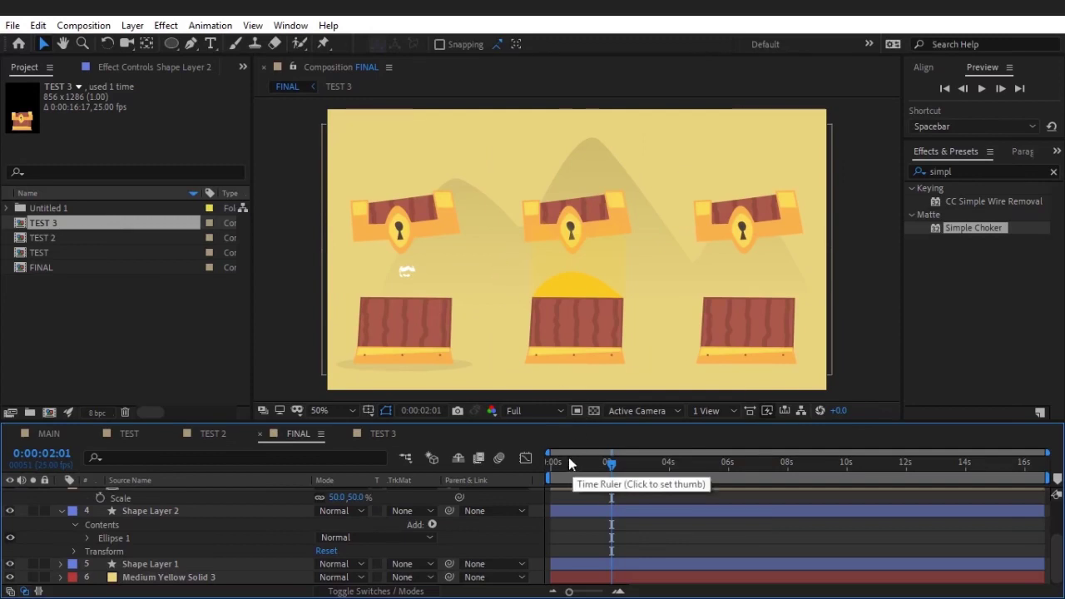
- Scrub the MAIN comp's animation and select the arrow's shape layer
left_click(46, 433)
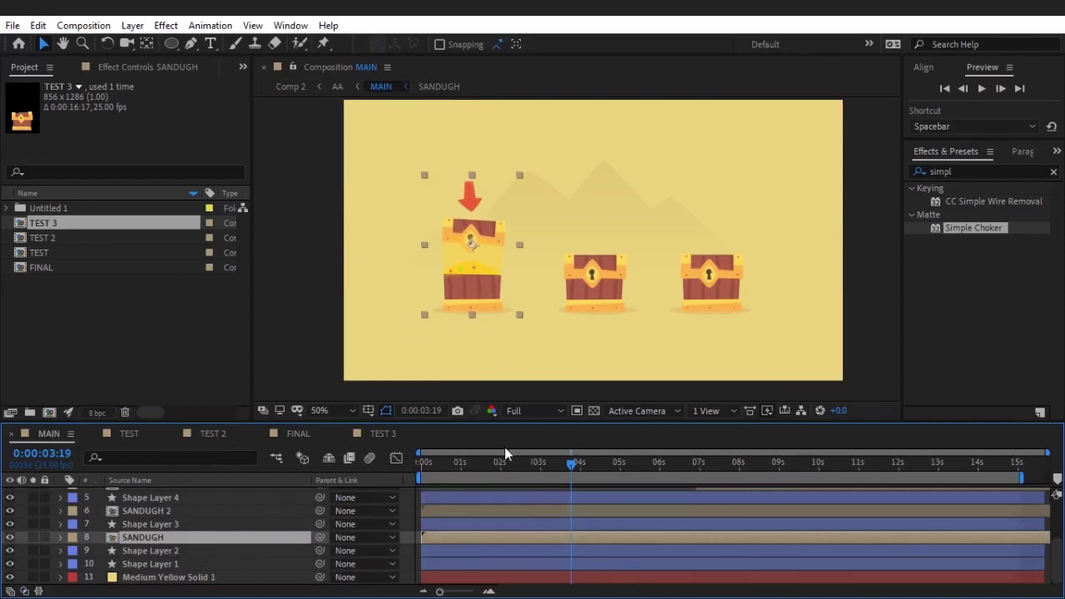
left_click_drag(433, 471, 516, 475)
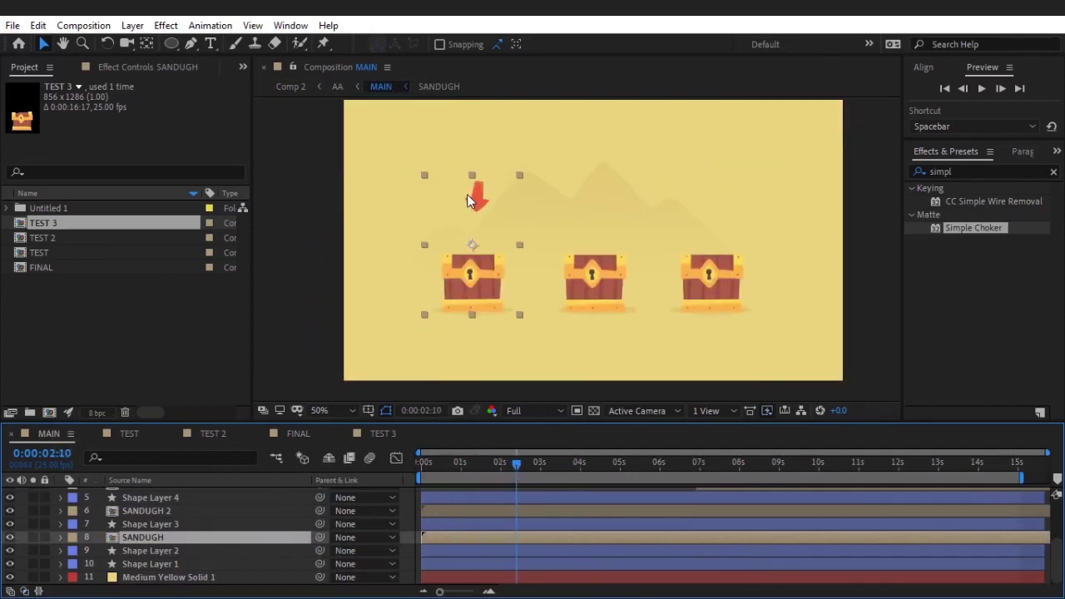
key("period")
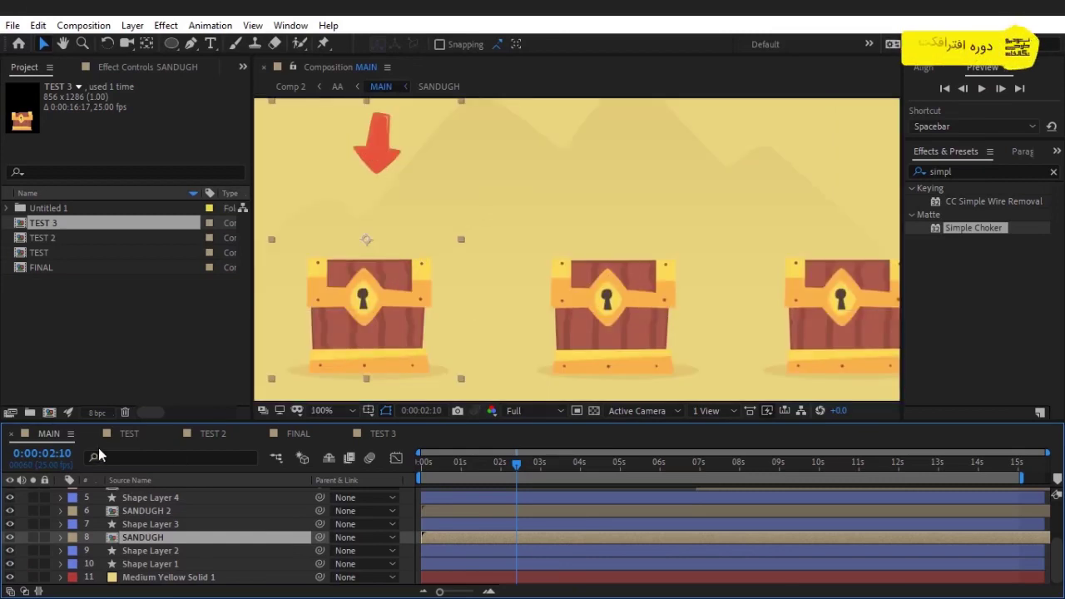
scroll(107, 514, "up", 3)
left_click(124, 507)
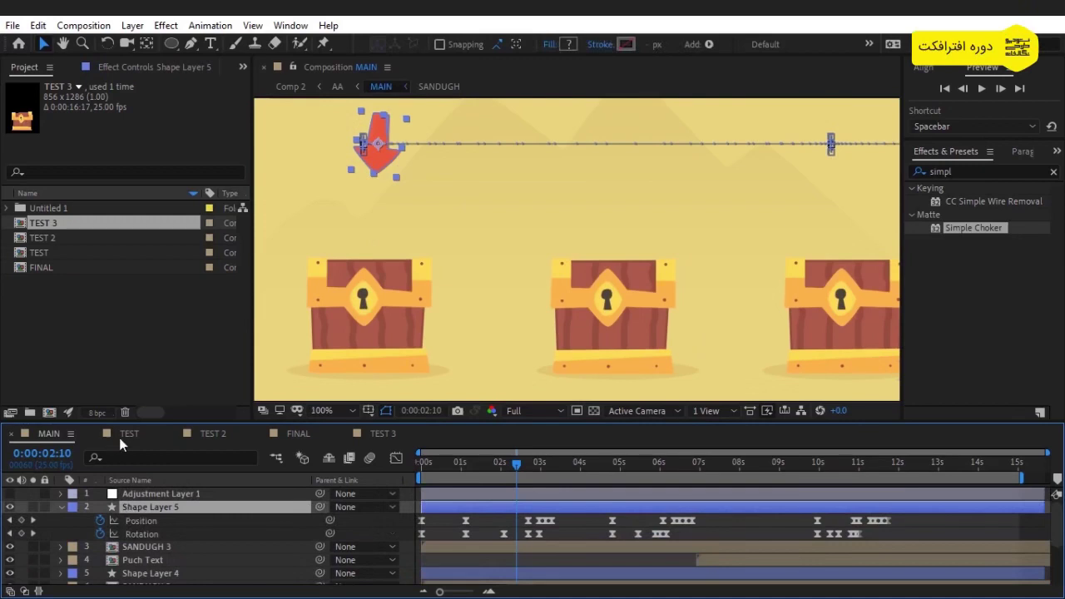
- In FINAL, briefly solo the arrow layer, show all layers again, and reselect the arrow
left_click(294, 431)
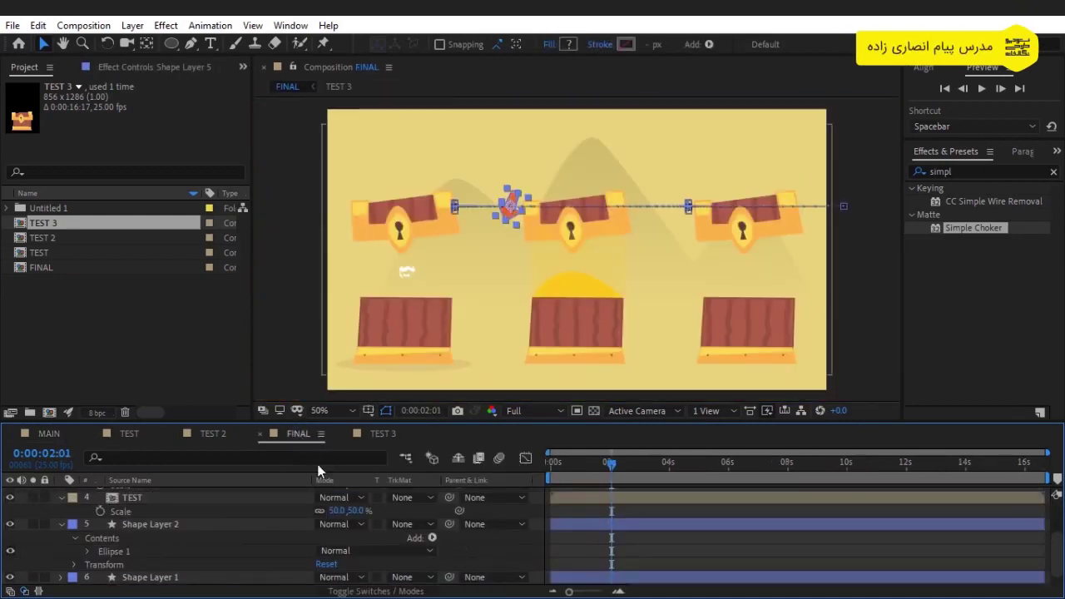
scroll(203, 563, "up", 4)
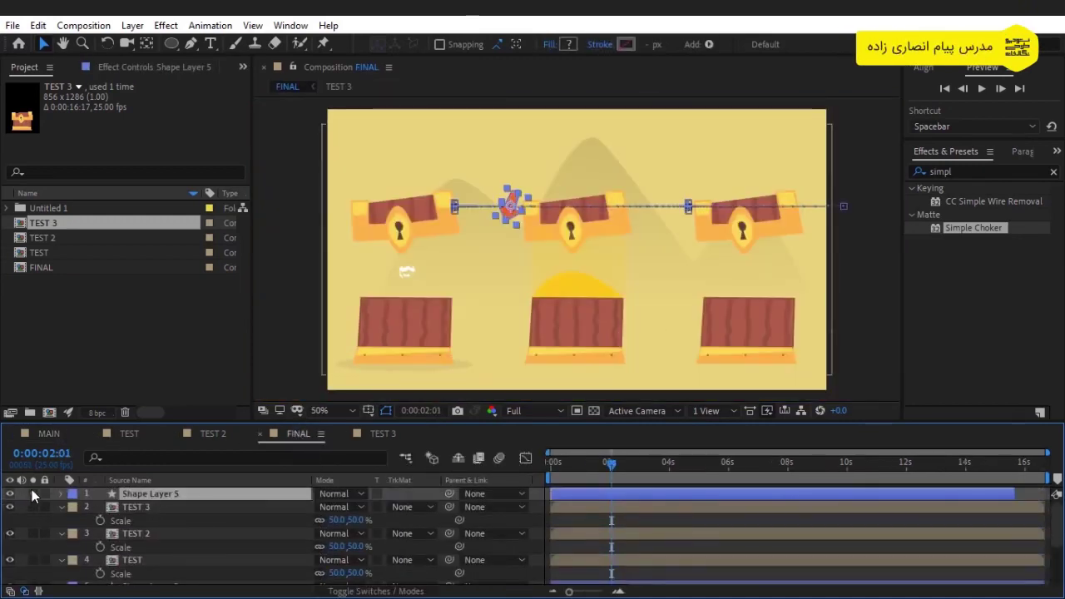
left_click(32, 493)
scroll(48, 539, "down", 3)
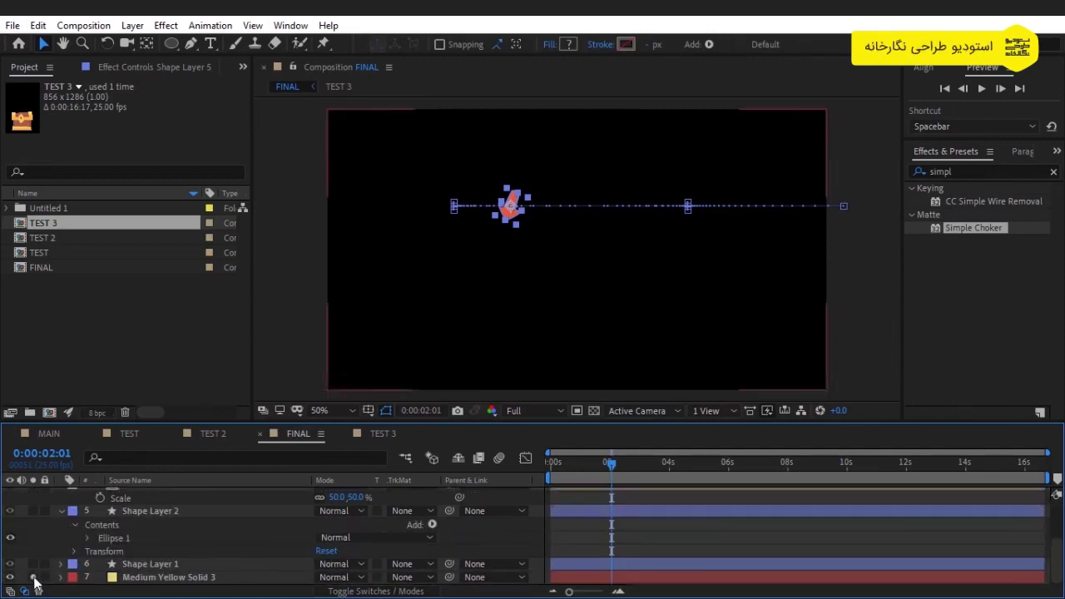
left_click(32, 577)
scroll(369, 503, "up", 4)
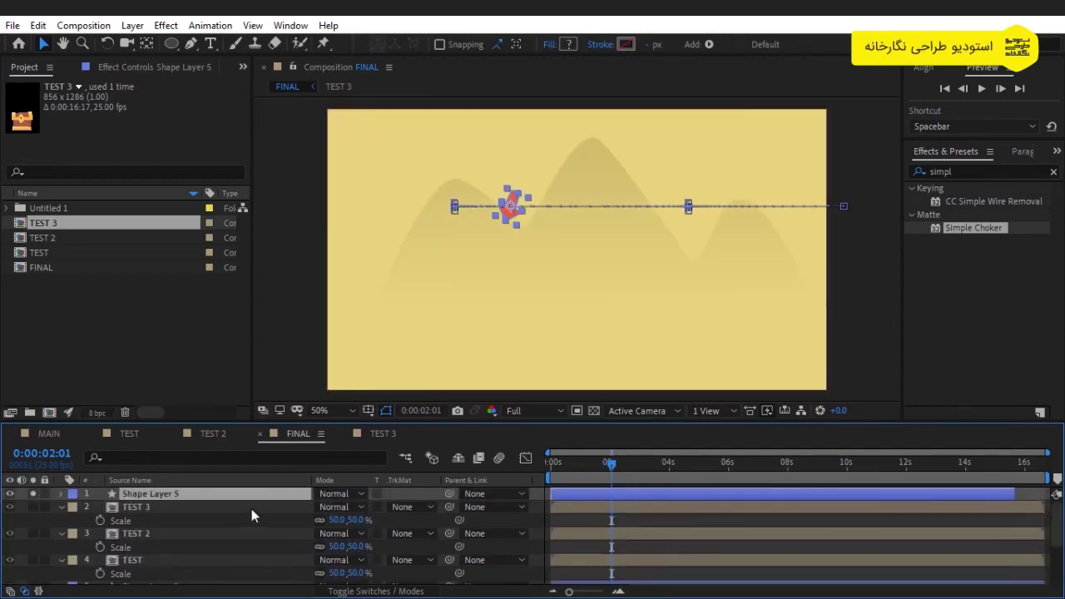
left_click(251, 507)
left_click(277, 493)
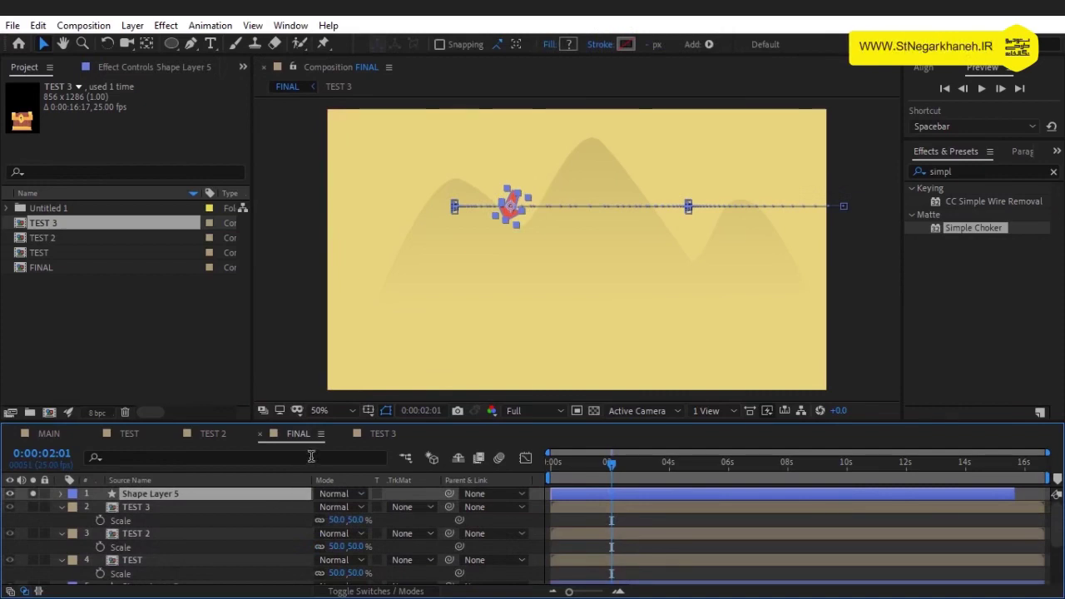
- Preview the arrow's slide, then delete all its Position keyframes
key("u")
key("p")
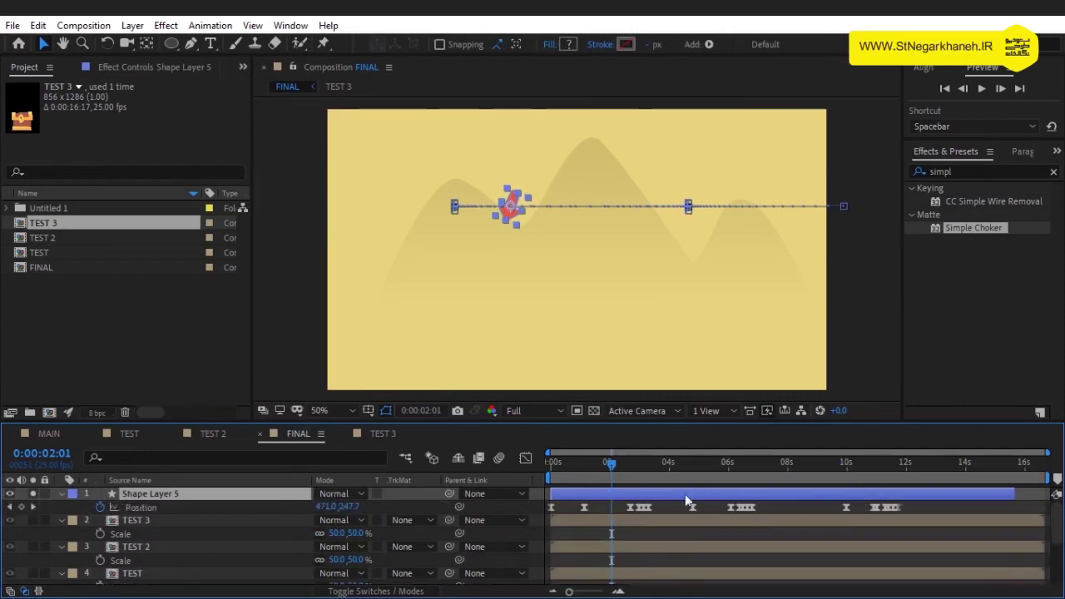
left_click(685, 462)
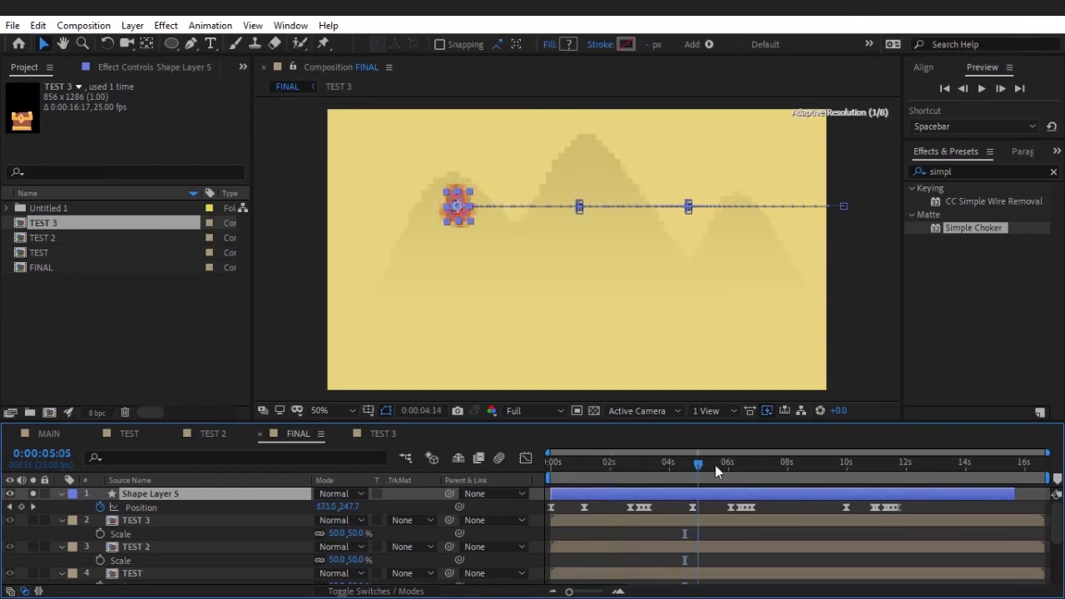
left_click_drag(685, 462, 729, 472)
key("j")
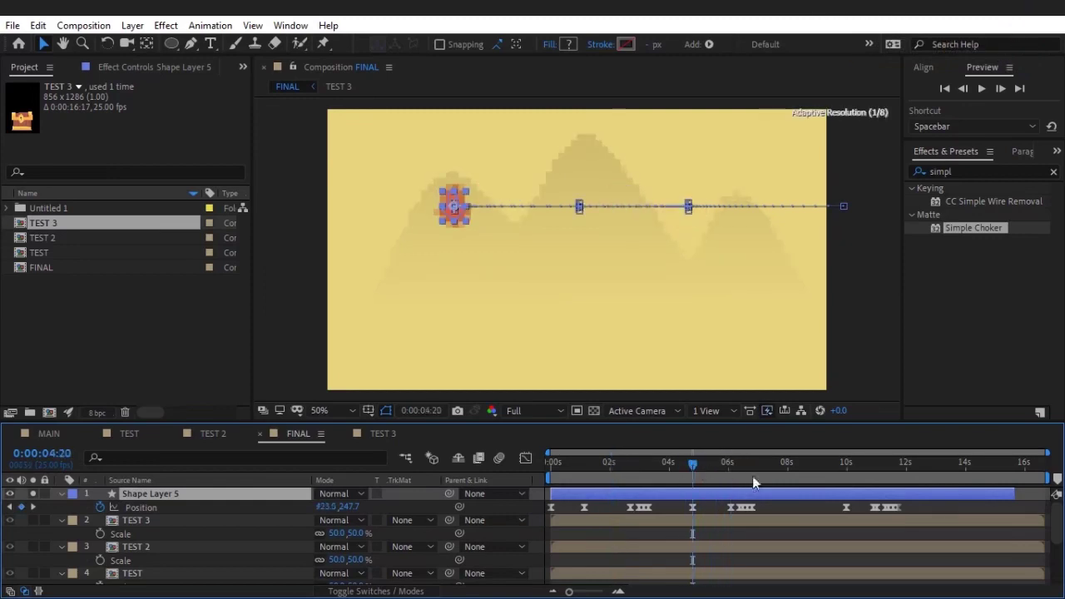
left_click(924, 509)
left_click_drag(461, 524, 462, 524)
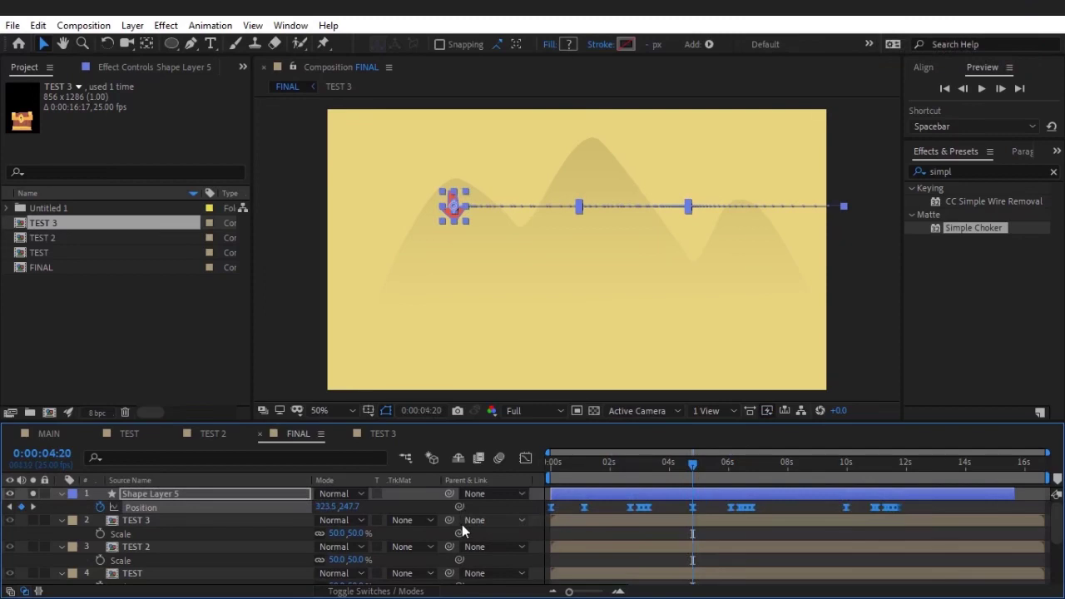
key("Delete")
- Restore the arrow layers deleted by mistake while selecting its rotation keyframes
key("r")
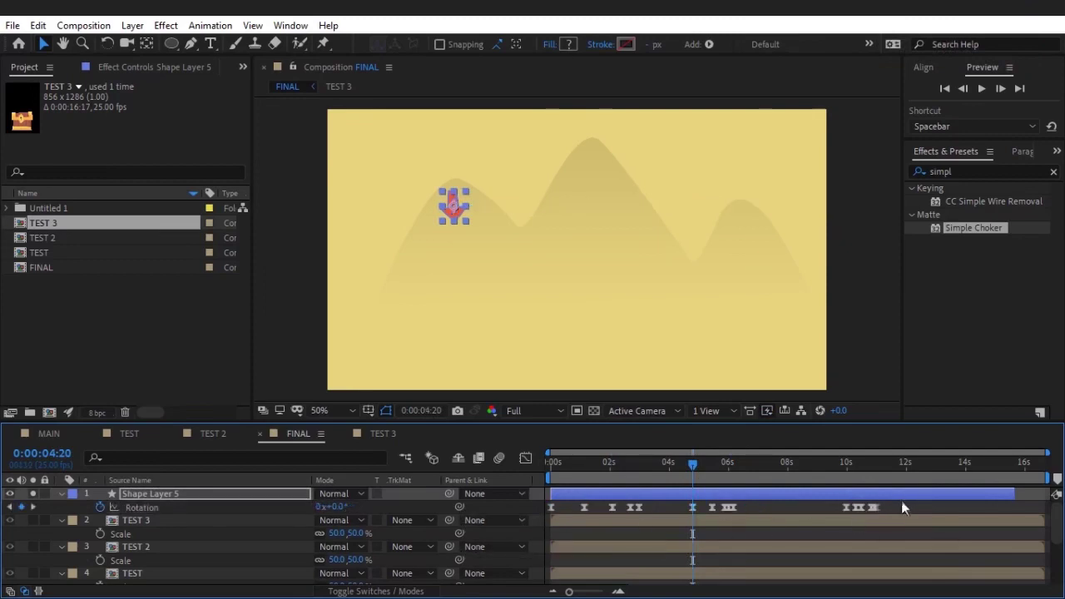
left_click_drag(901, 501, 476, 543)
key("Delete")
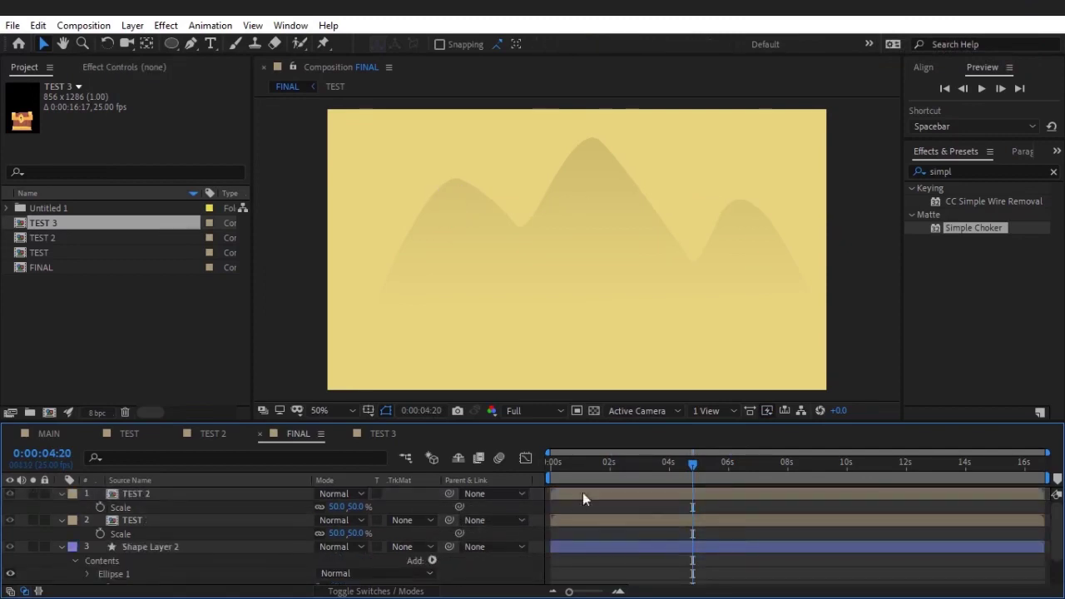
key("ctrl+z")
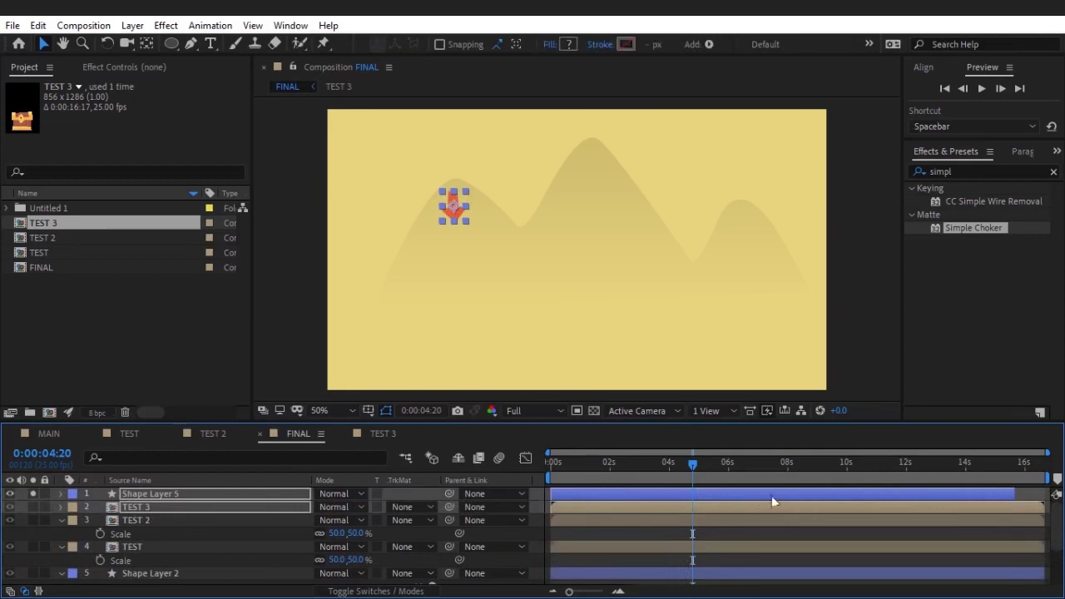
key("ctrl+z")
key("Delete")
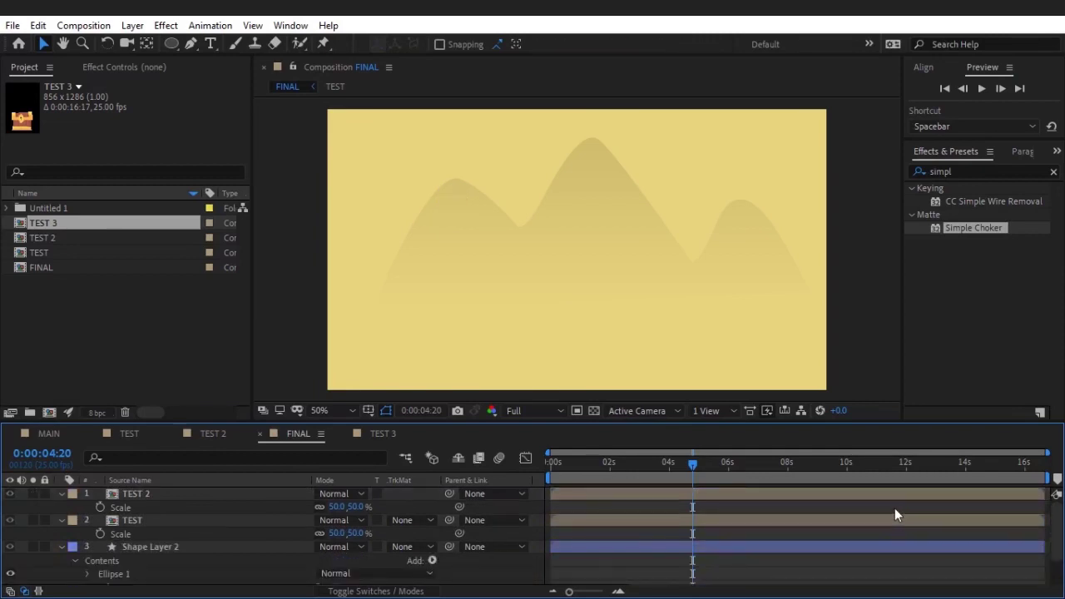
key("ctrl+z")
- Delete all the arrow's Rotation keyframes and set its Rotation to 0
key("Home")
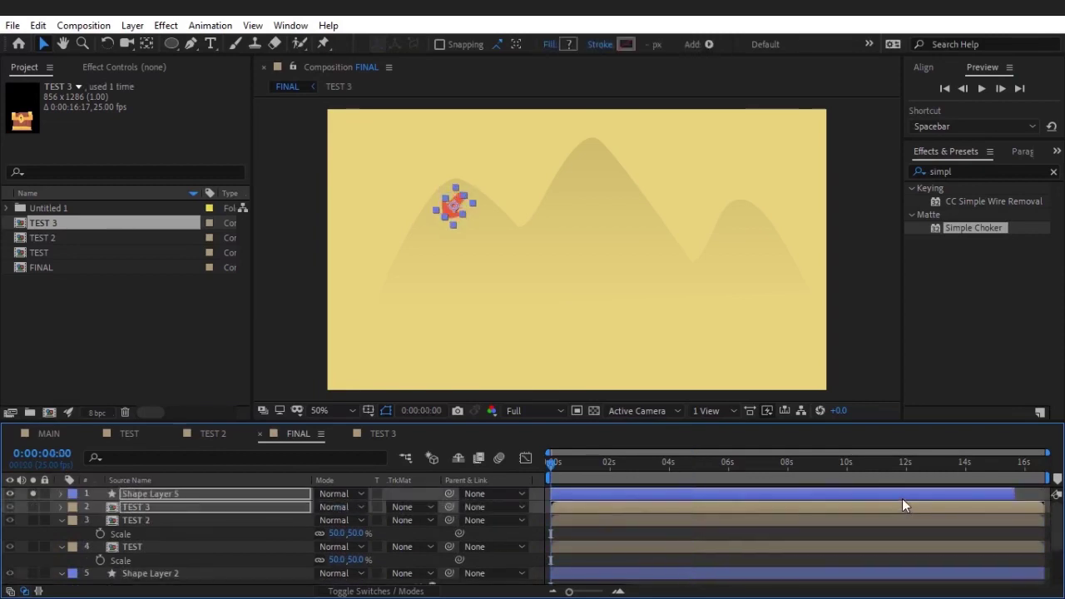
key("u")
left_click_drag(901, 505, 480, 536)
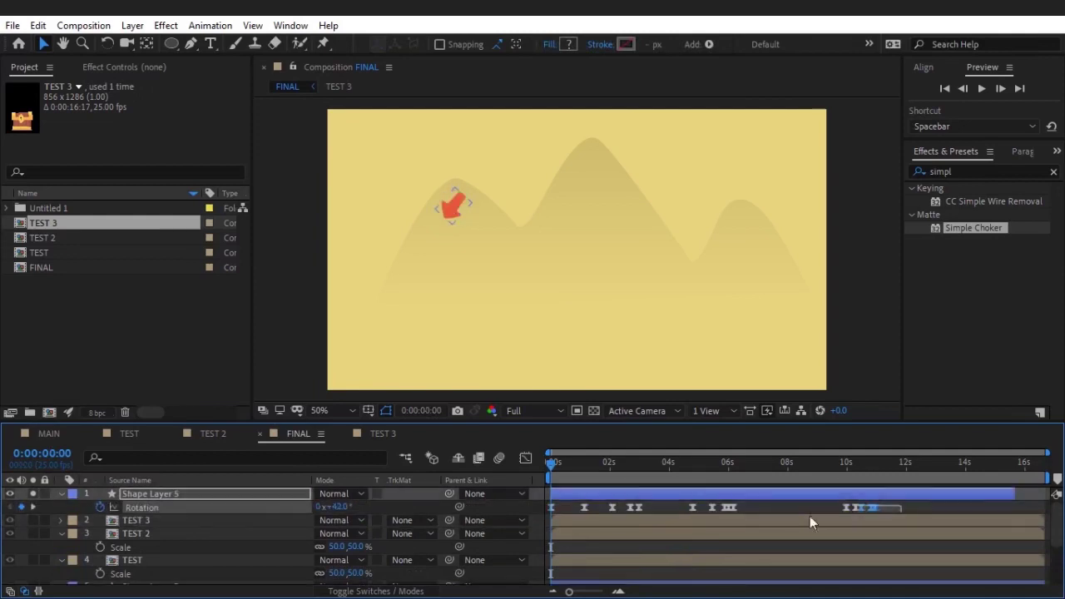
key("Delete")
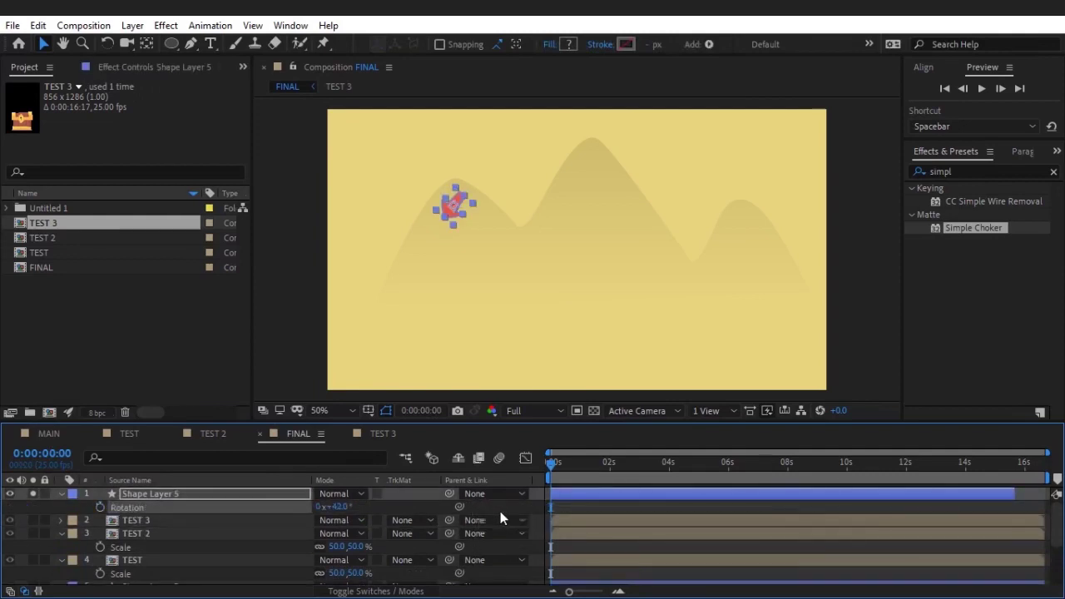
left_click(640, 501)
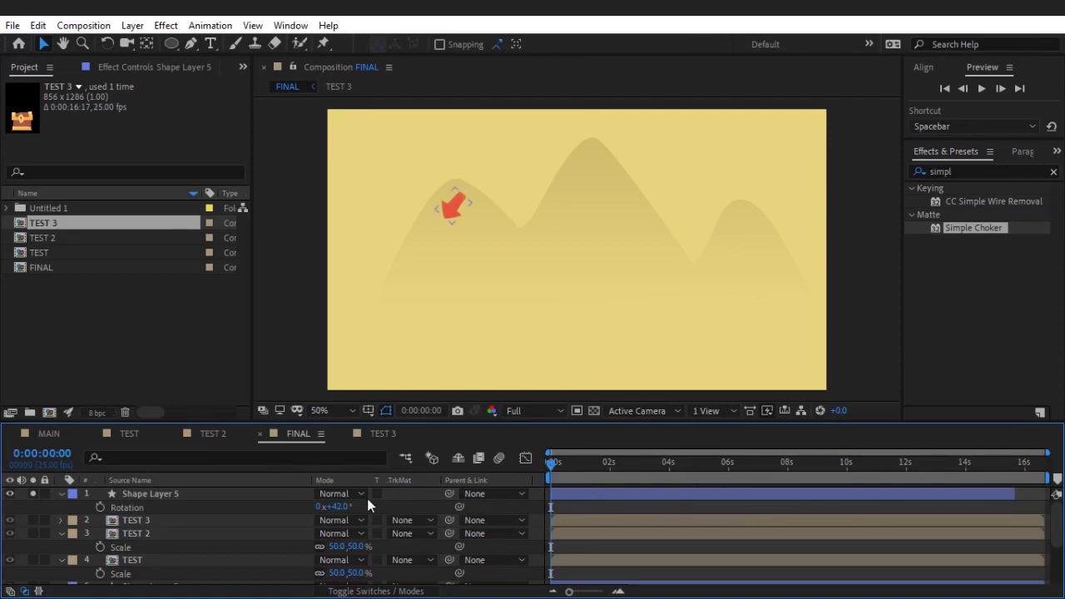
left_click(340, 506)
type("0")
key("Return")
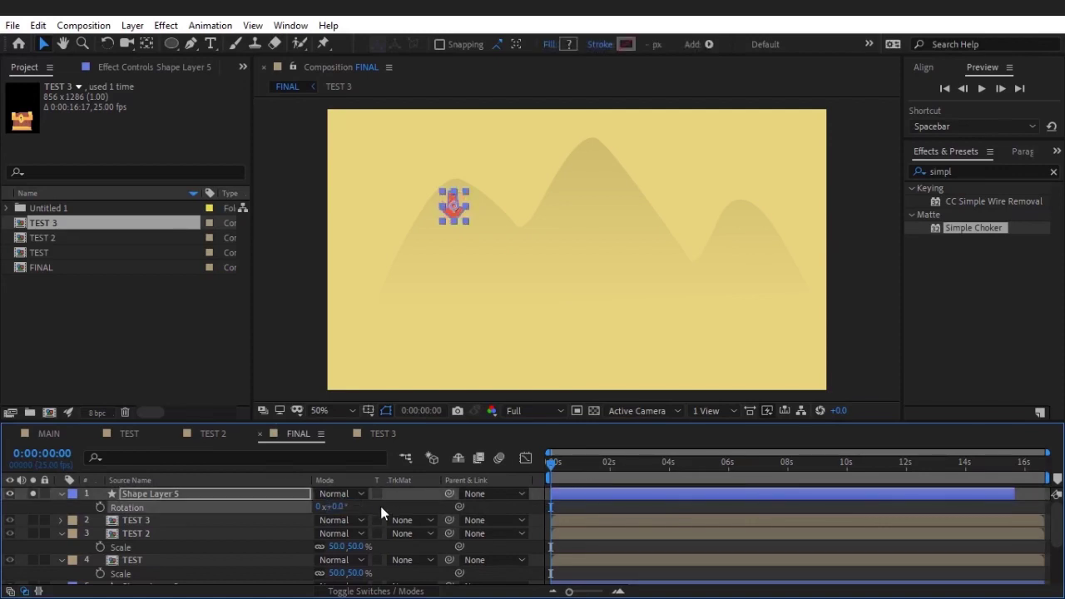
key("slash")
scroll(533, 275, "up", 1)
- Start a Pen-tool arrow path beside the red arrow with its curved lower points
scroll(451, 218, "up", 1)
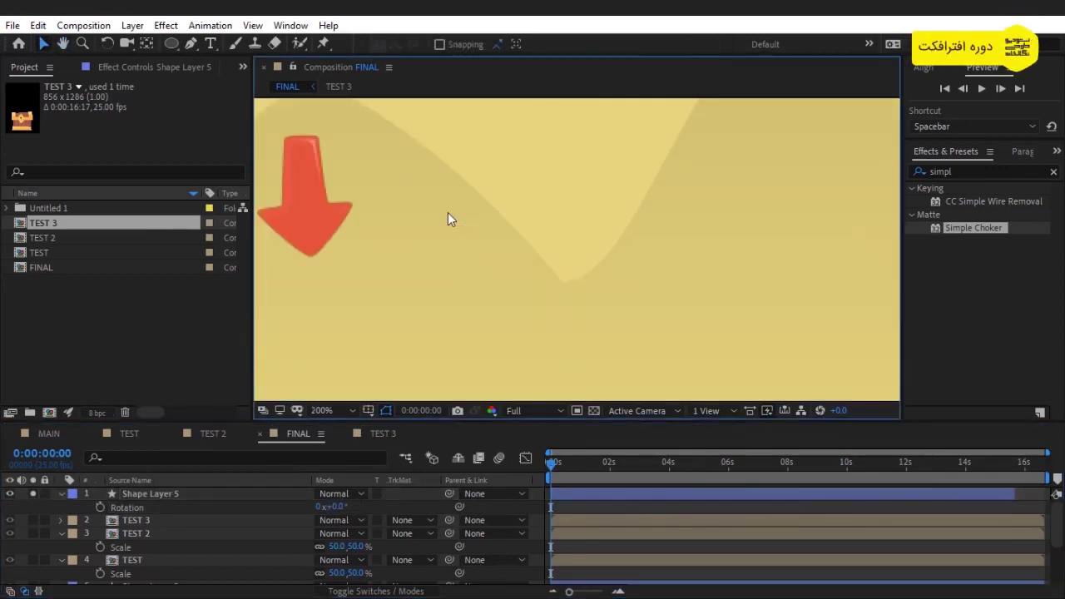
scroll(506, 257, "up", 1)
left_click(191, 43)
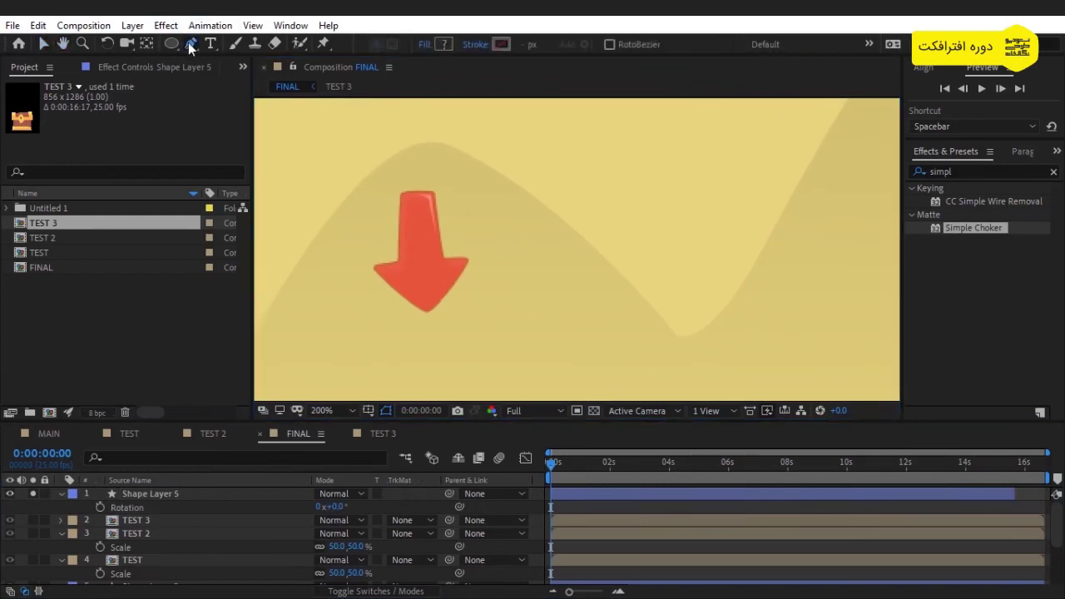
left_click(526, 255)
left_click_drag(508, 264, 519, 275)
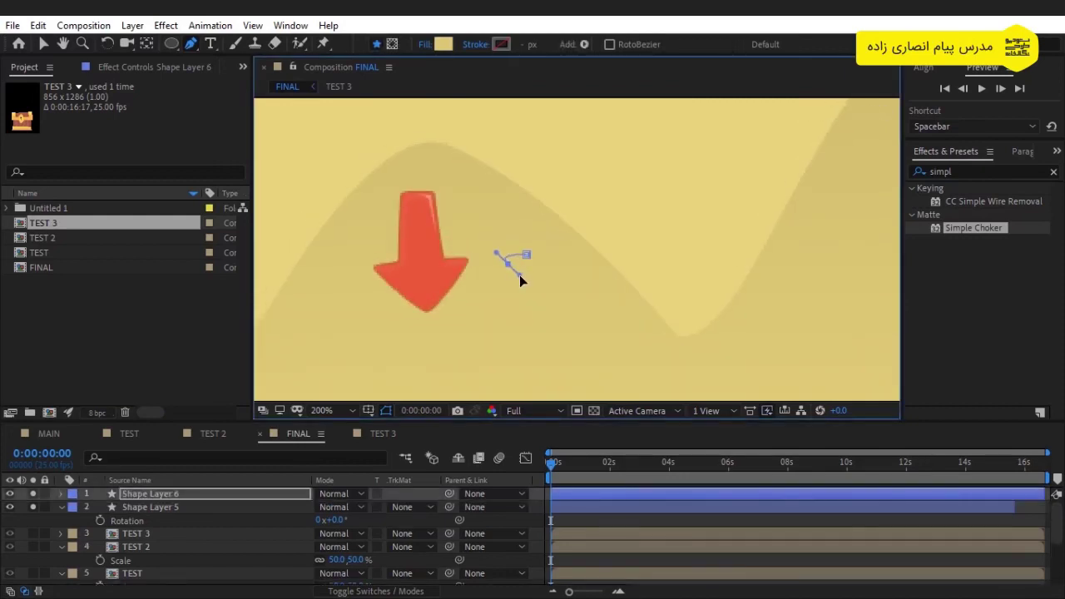
left_click_drag(569, 311, 587, 298)
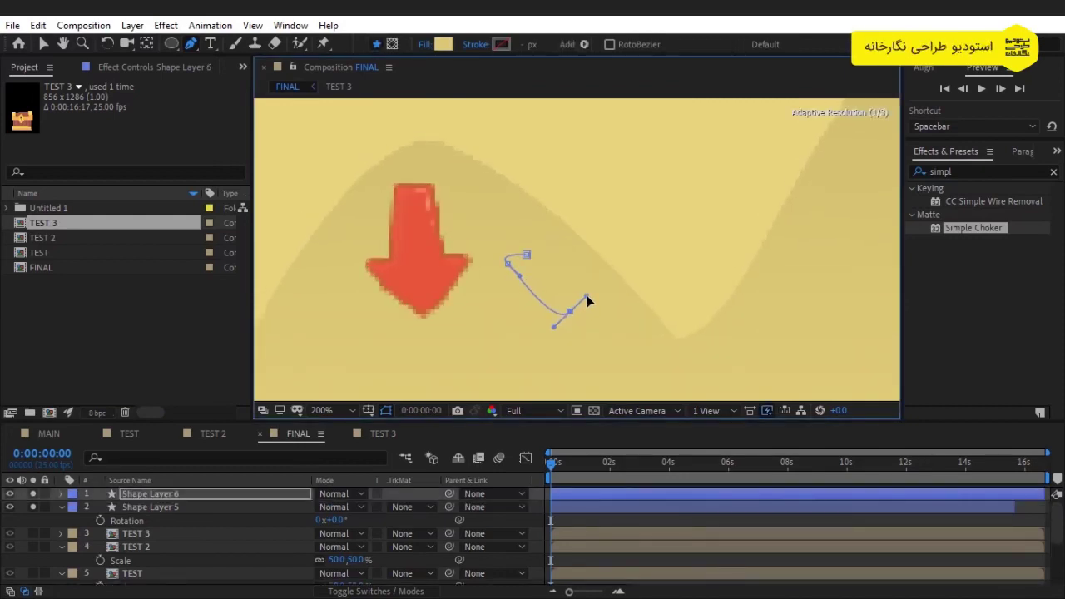
left_click(613, 252)
left_click_drag(581, 254, 575, 256)
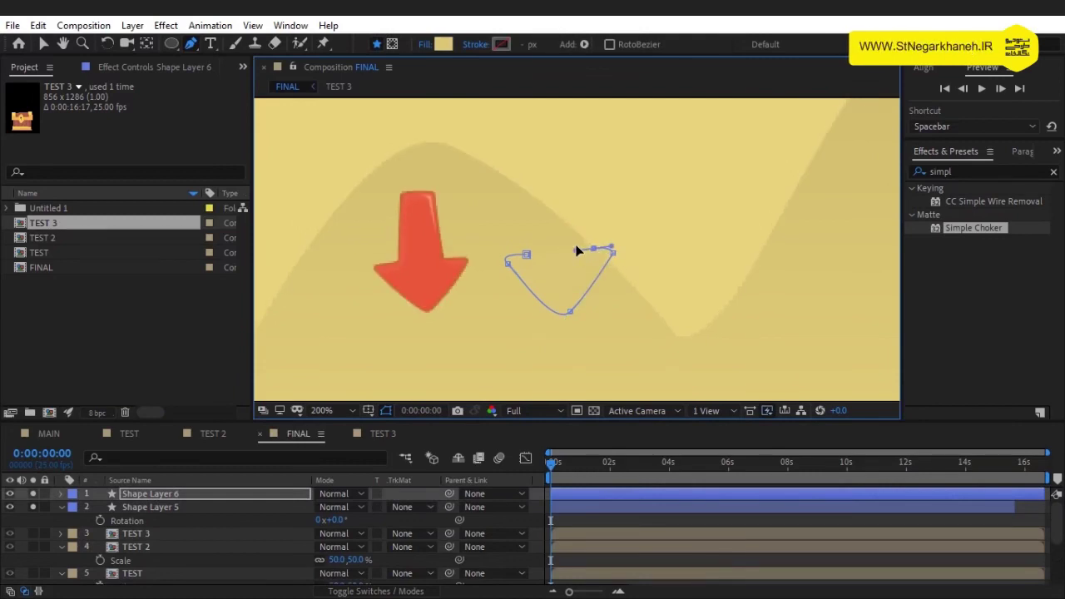
- Add the top points, close the down-pointing arrow outline, and adjust its top-left corner
scroll(573, 249, "up", 2)
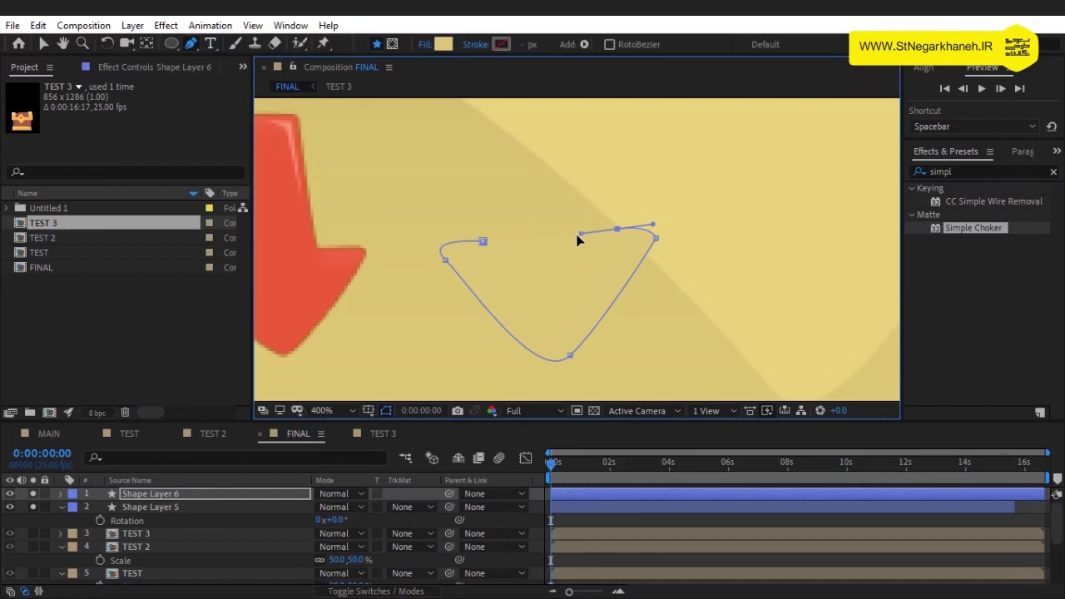
left_click_drag(576, 183, 608, 266)
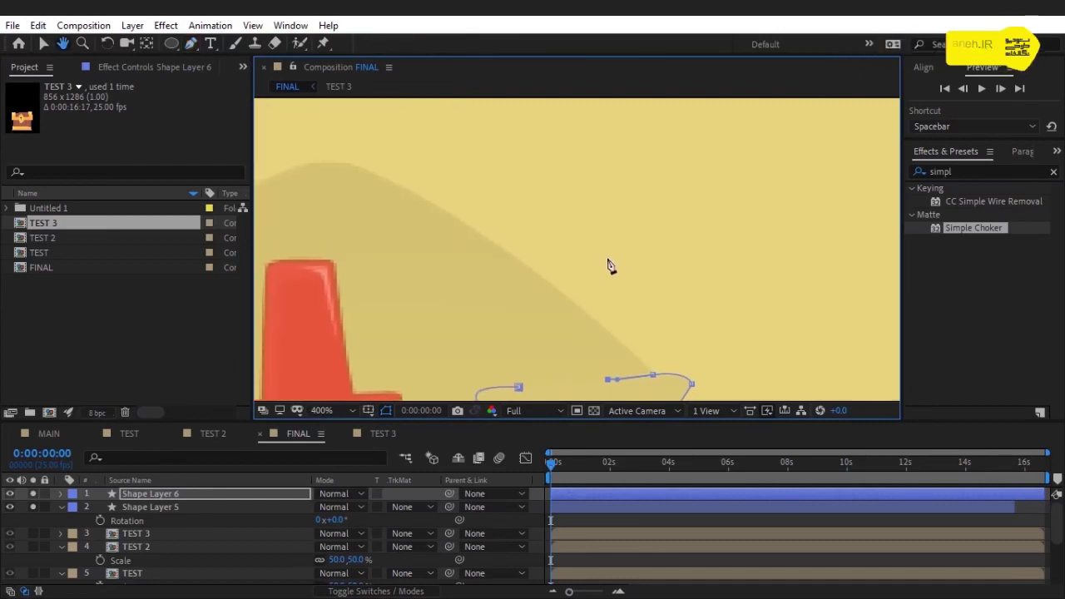
left_click(602, 232)
left_click(500, 231)
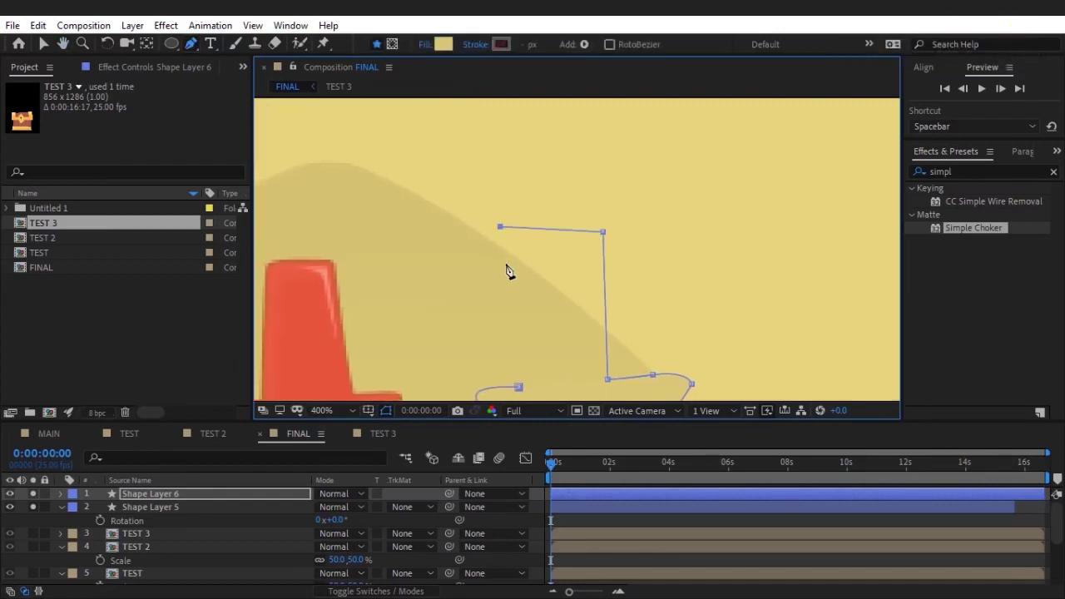
left_click_drag(519, 297, 518, 231)
left_click_drag(519, 321, 554, 316)
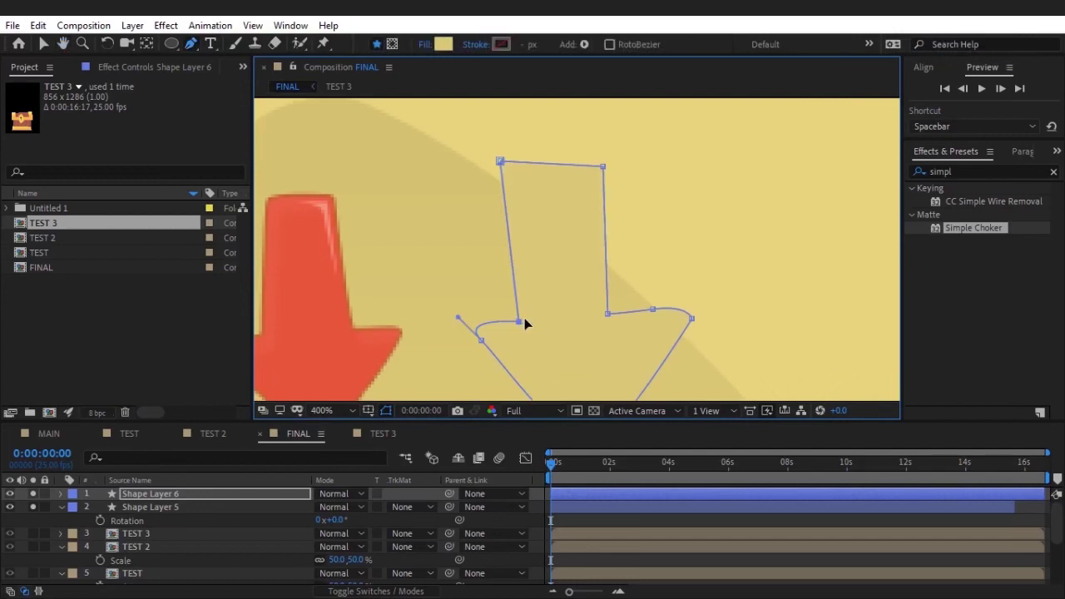
left_click_drag(500, 160, 520, 176)
key("comma")
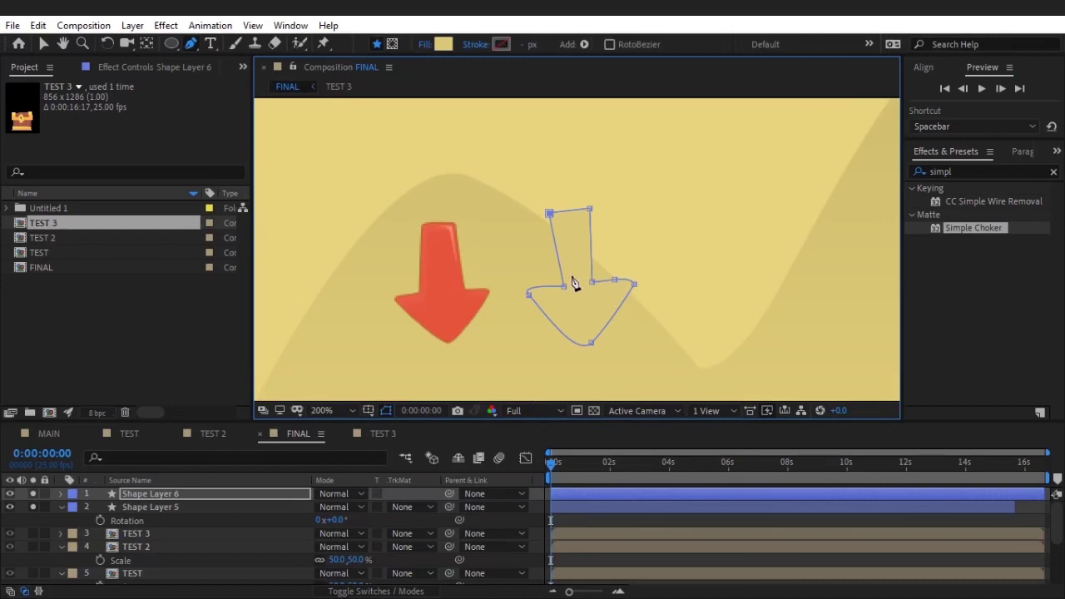
- Fill the new arrow with red CD4A34
left_click(445, 43)
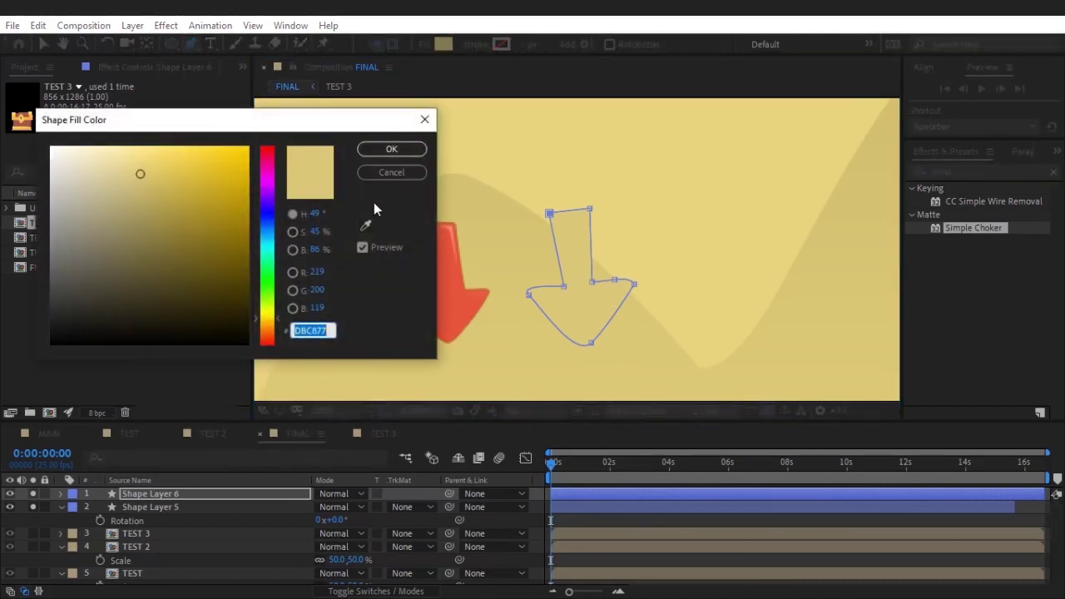
type("CD4A34")
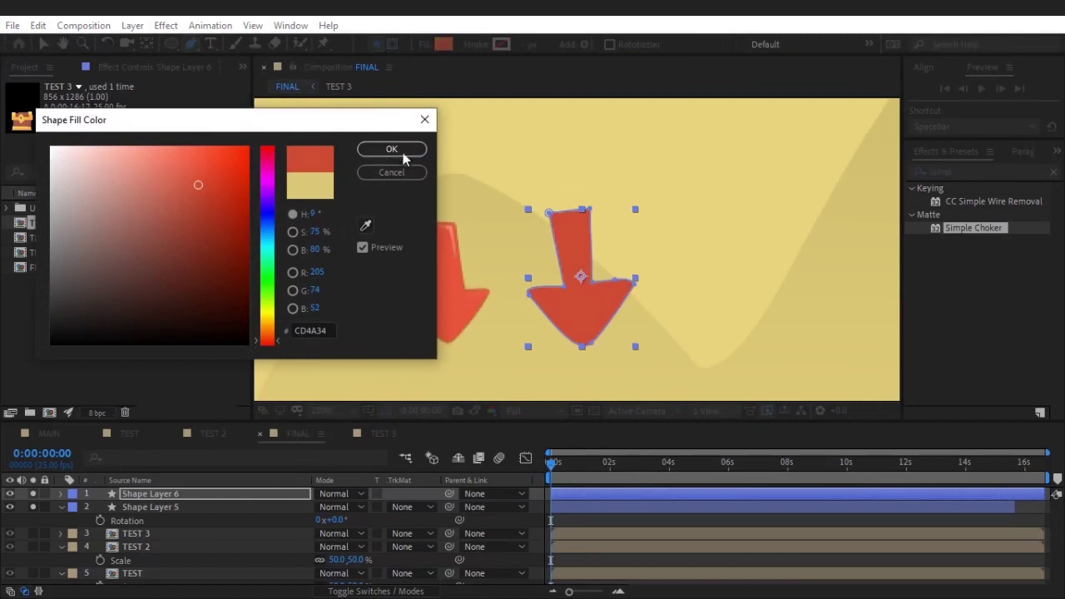
left_click(391, 150)
key("period")
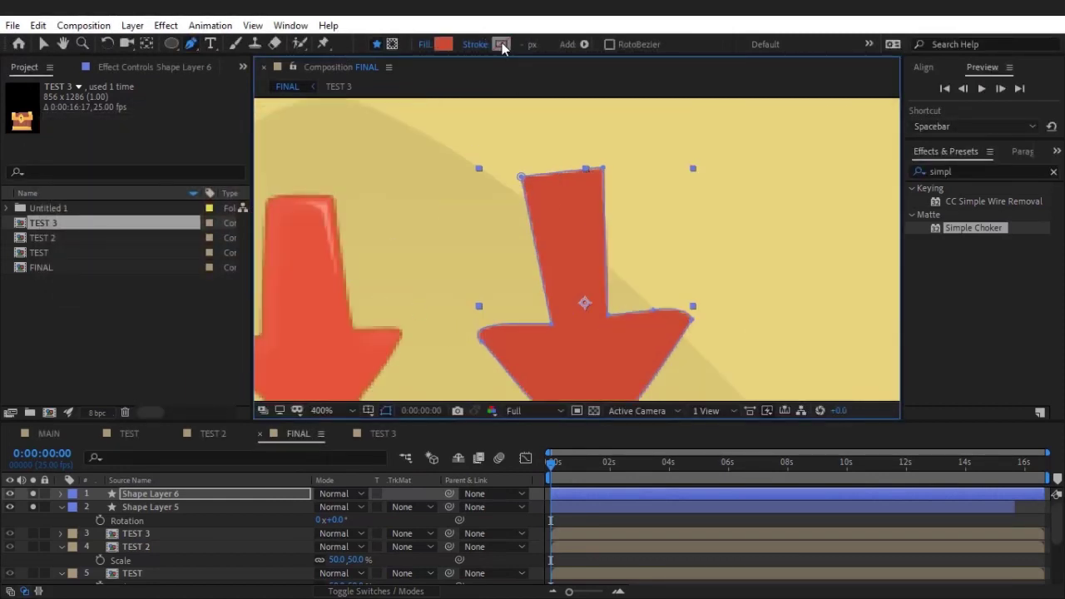
- Give the arrow a solid dark red C3432D stroke, eyedropped from its fill and darkened
left_click(474, 44)
left_click(45, 44)
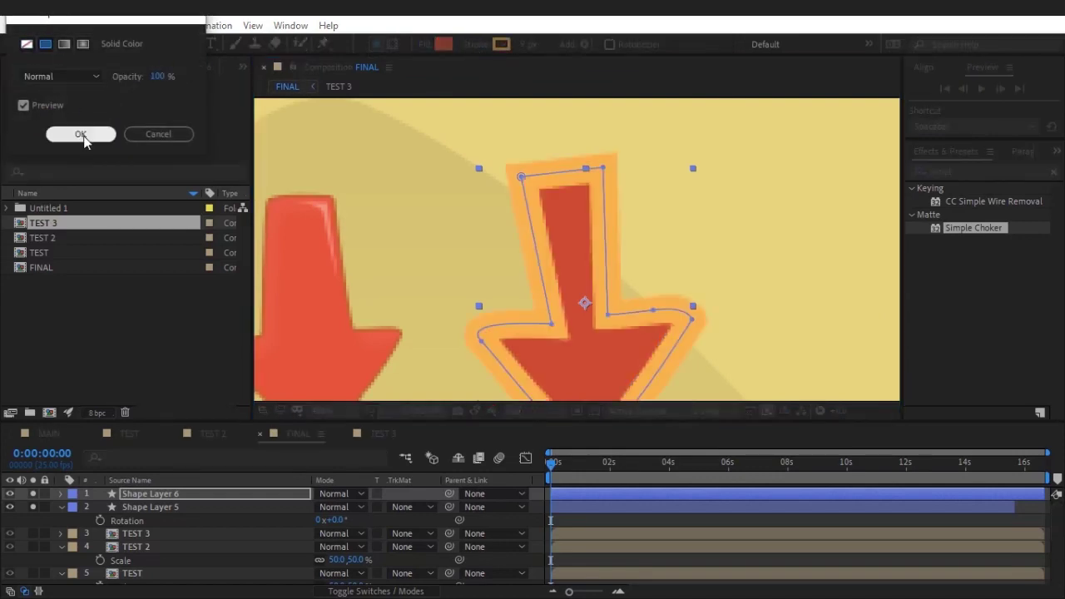
left_click(80, 134)
left_click(502, 45)
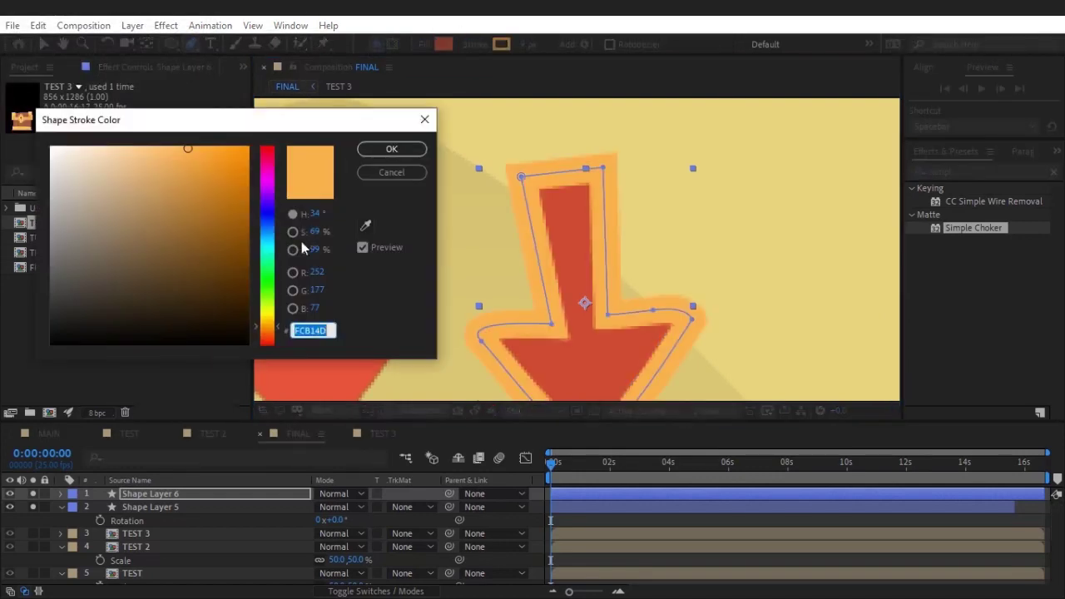
left_click(365, 225)
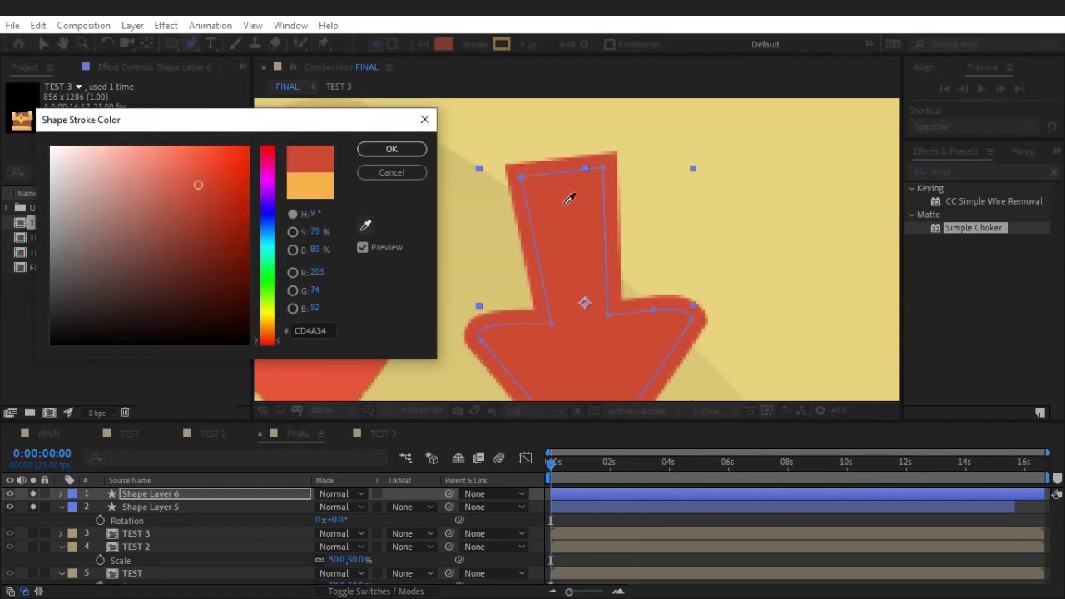
left_click(203, 192)
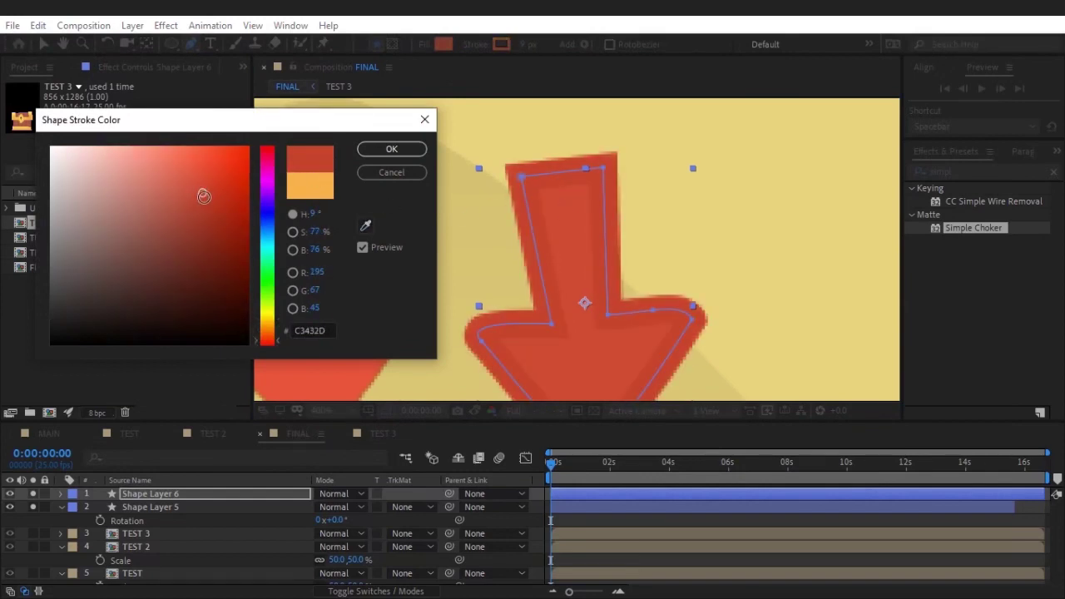
key("Return")
left_click_drag(519, 44, 521, 44)
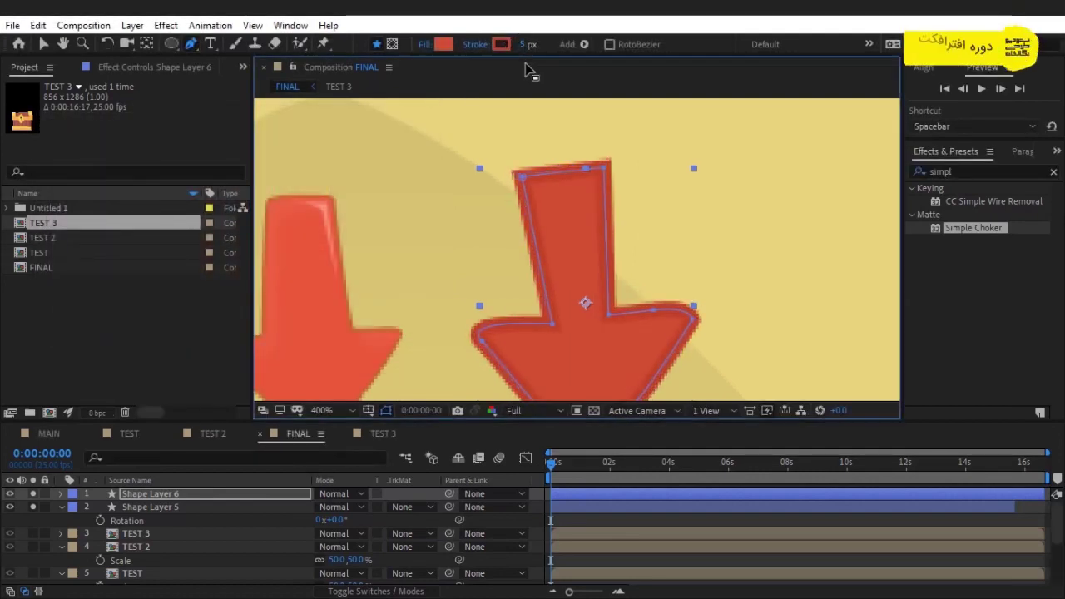
left_click(524, 45)
- Set the arrow's stroke width to 3 px and deselect to check it
type("3")
key("Return")
left_click(650, 519)
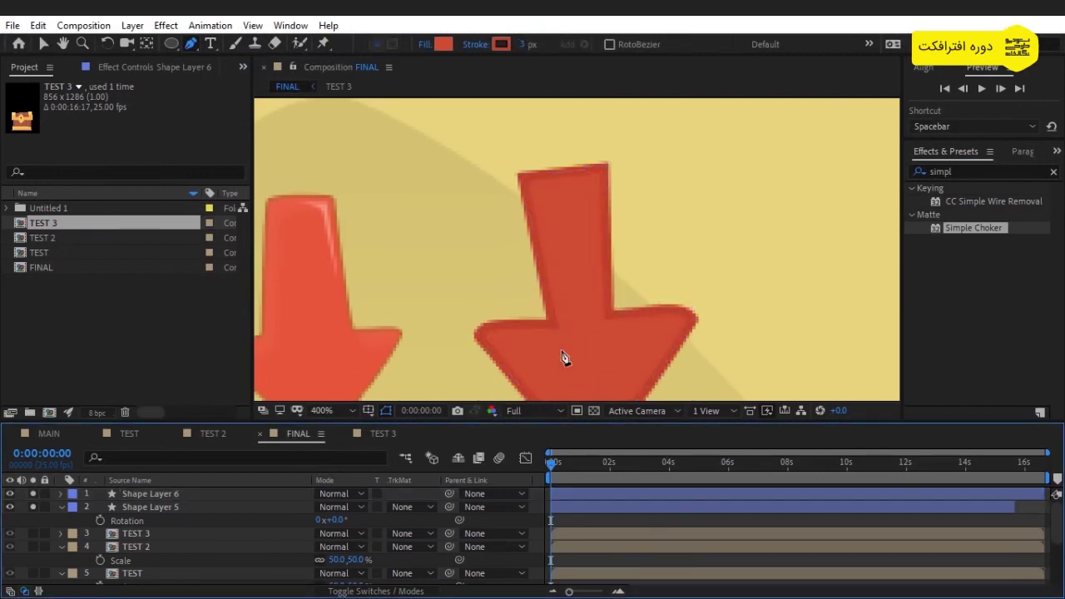
left_click(524, 44)
left_click(600, 492)
left_click(638, 508)
left_click(643, 530)
- Thin Shape Layer 6's stroke to 2 px and inspect the arrow up close
left_click(191, 494)
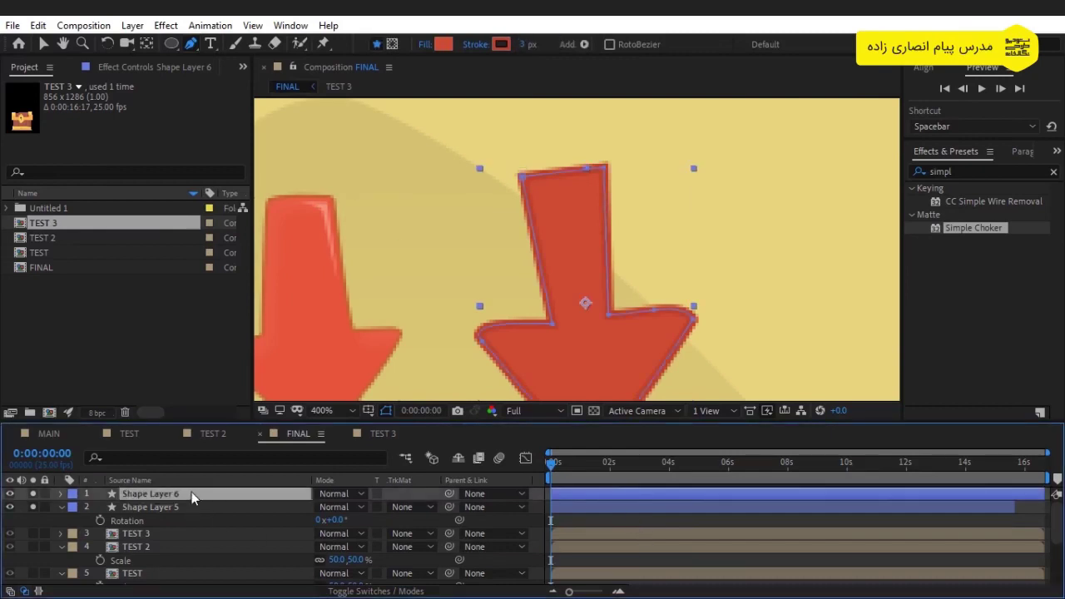
left_click(527, 44)
type("2")
key("Return")
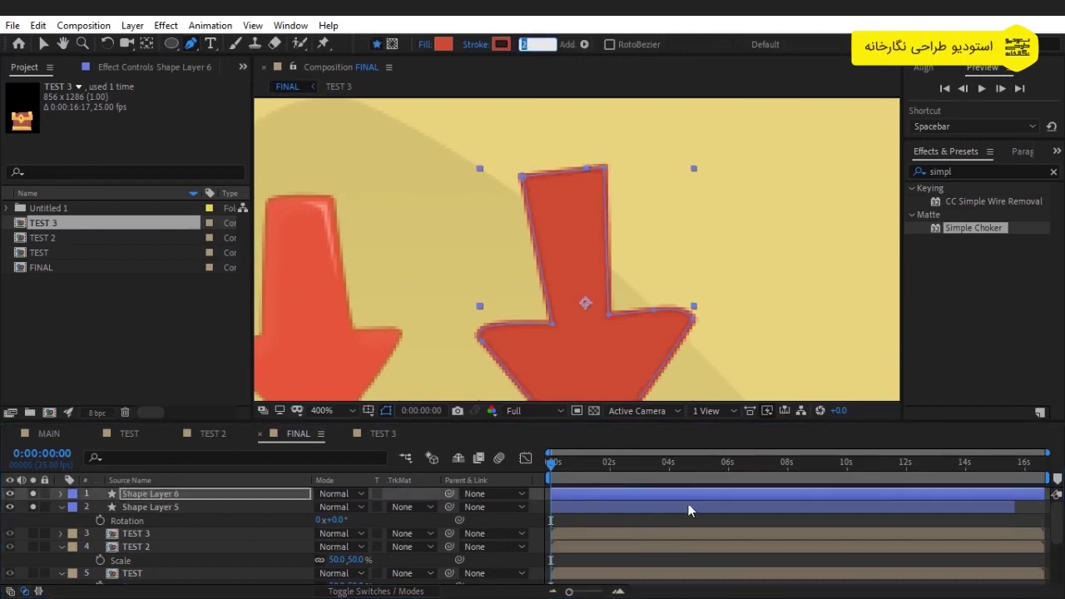
left_click(689, 517)
scroll(611, 330, "down", 2)
scroll(611, 332, "up", 2)
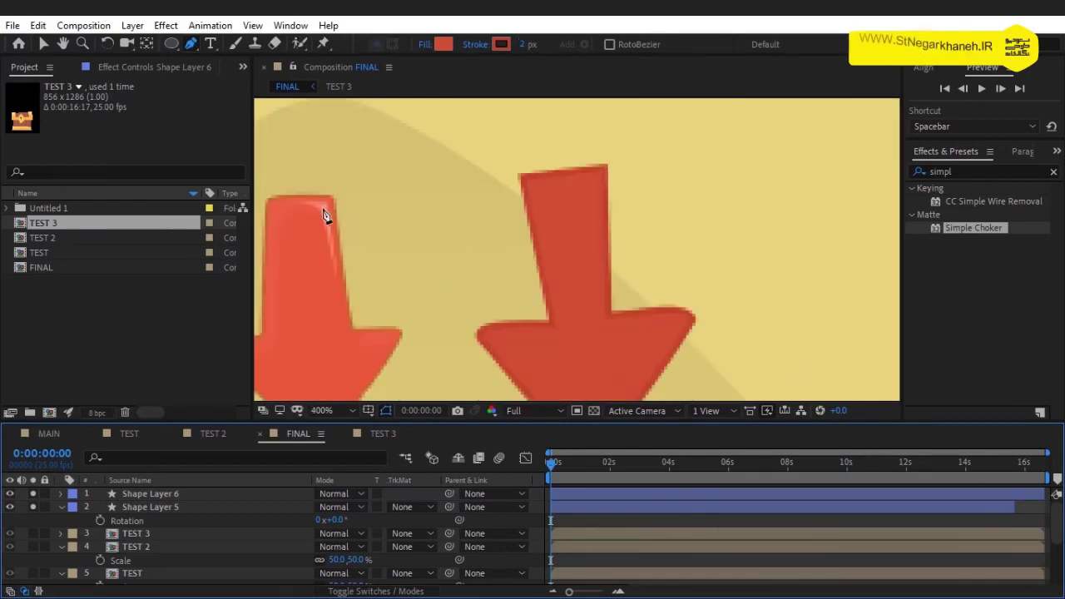
scroll(321, 257, "up", 1)
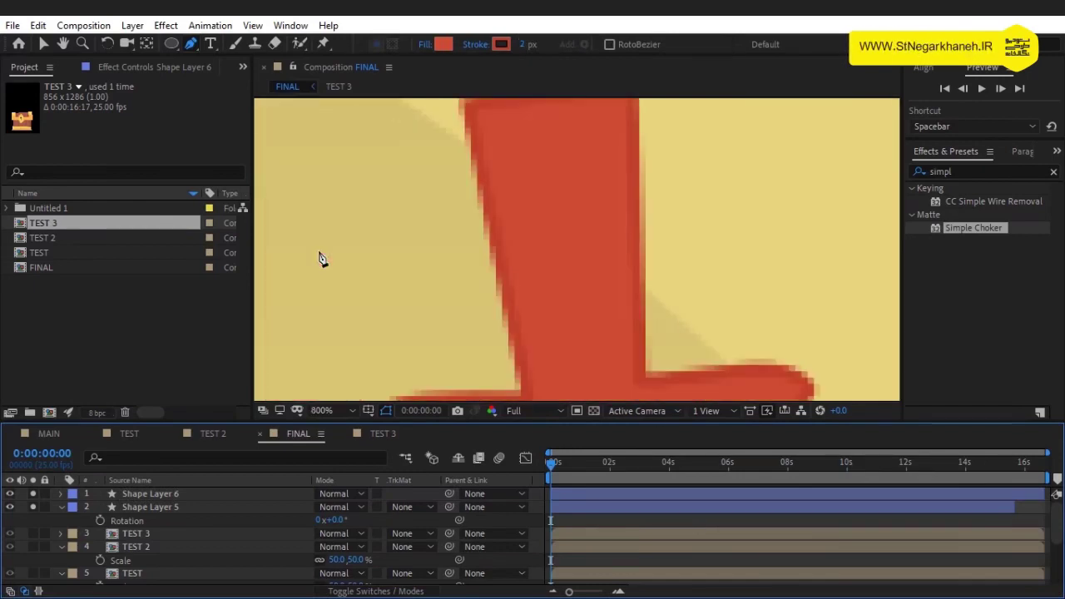
mouse_move(494, 257)
left_mouse_down()
mouse_move(709, 231)
mouse_move(612, 235)
left_mouse_up()
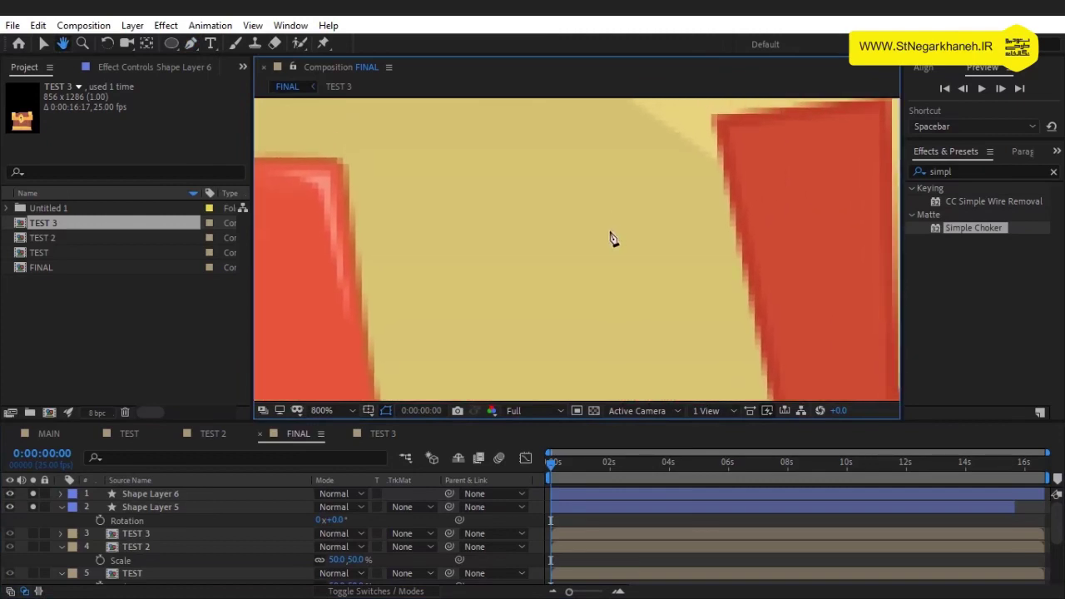
left_click(197, 495)
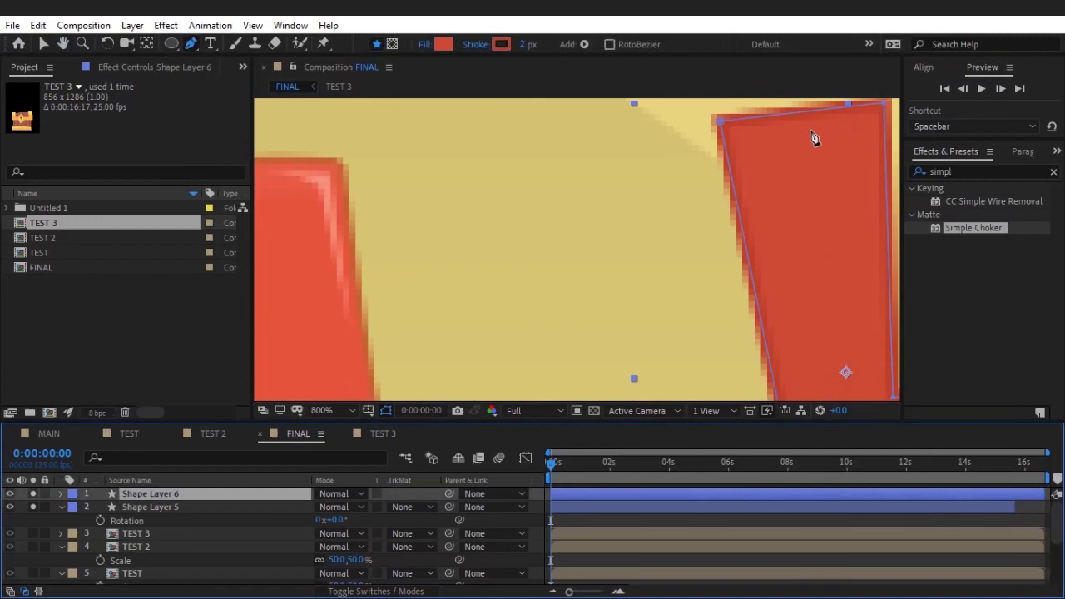
- Draw a highlight shape along the arrow's top edge with a white fill and no outline
left_click(801, 129)
left_click(866, 262)
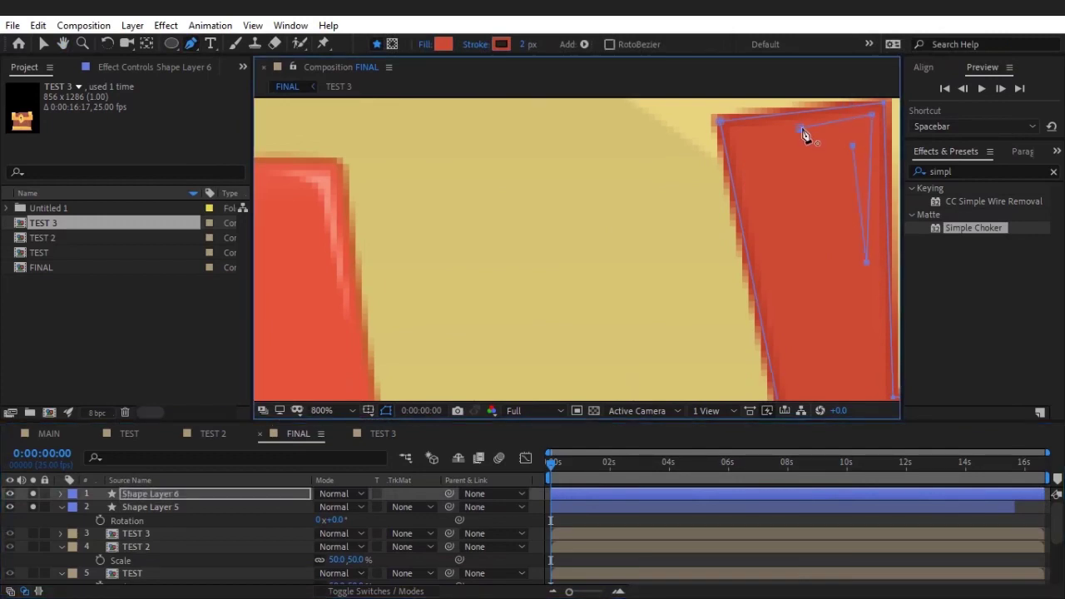
left_click(443, 44)
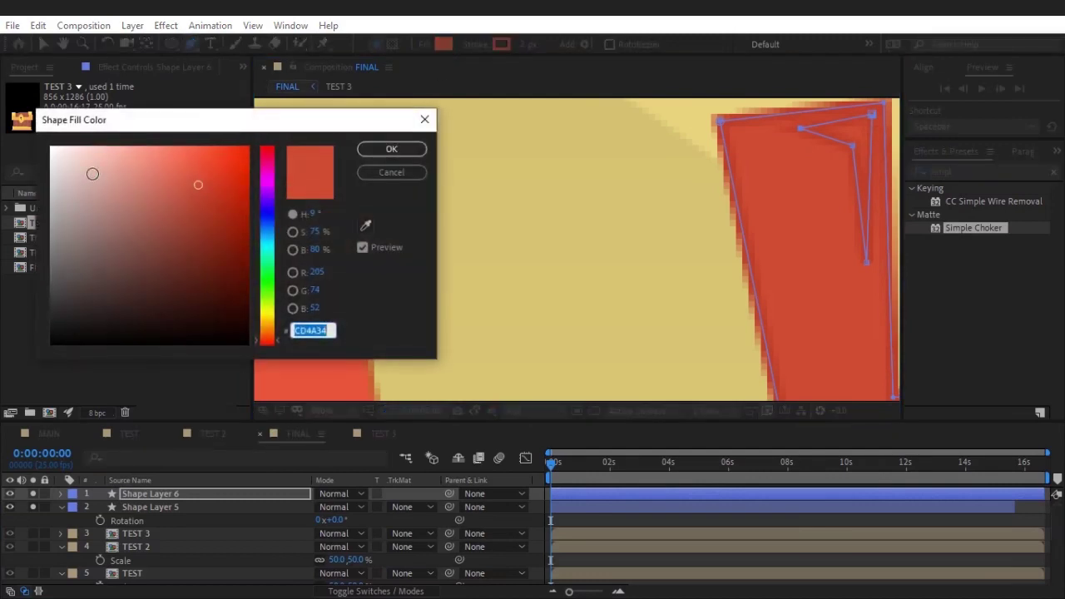
left_click(52, 147)
left_click(393, 149)
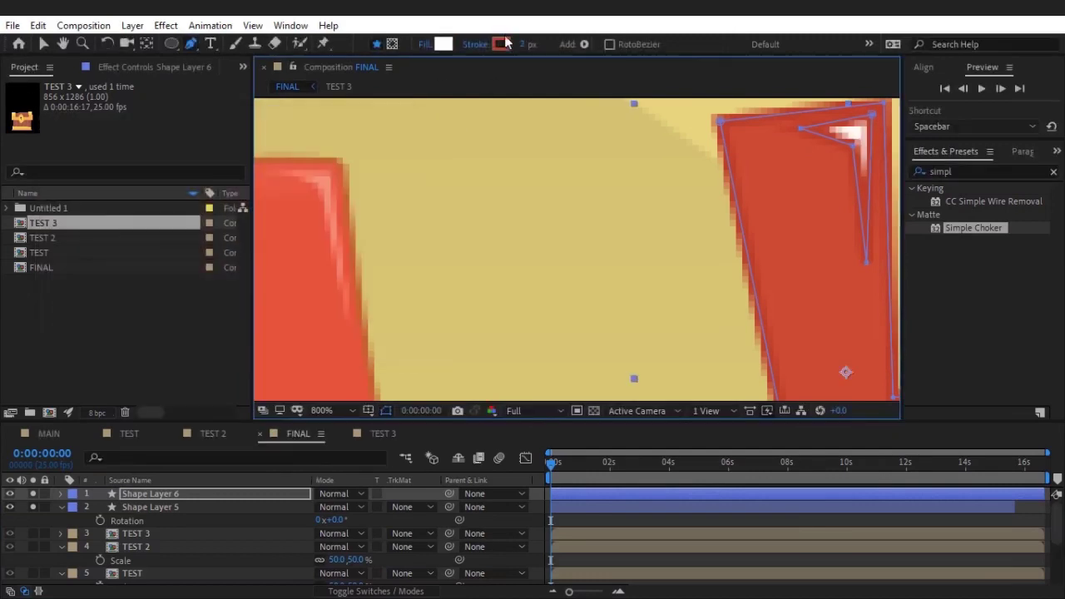
left_click(476, 43)
left_click(26, 43)
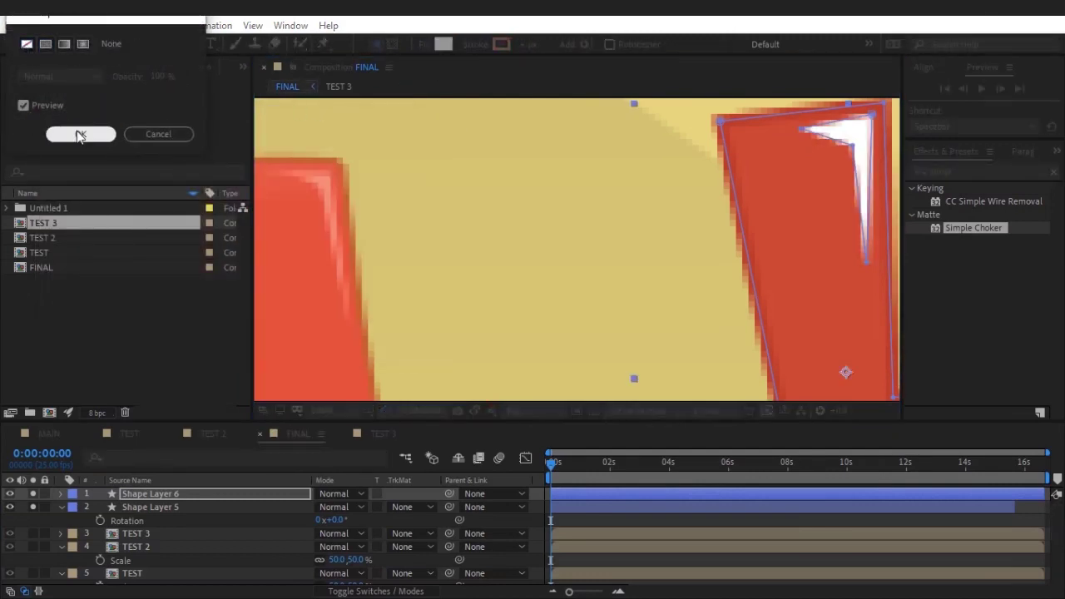
left_click(79, 133)
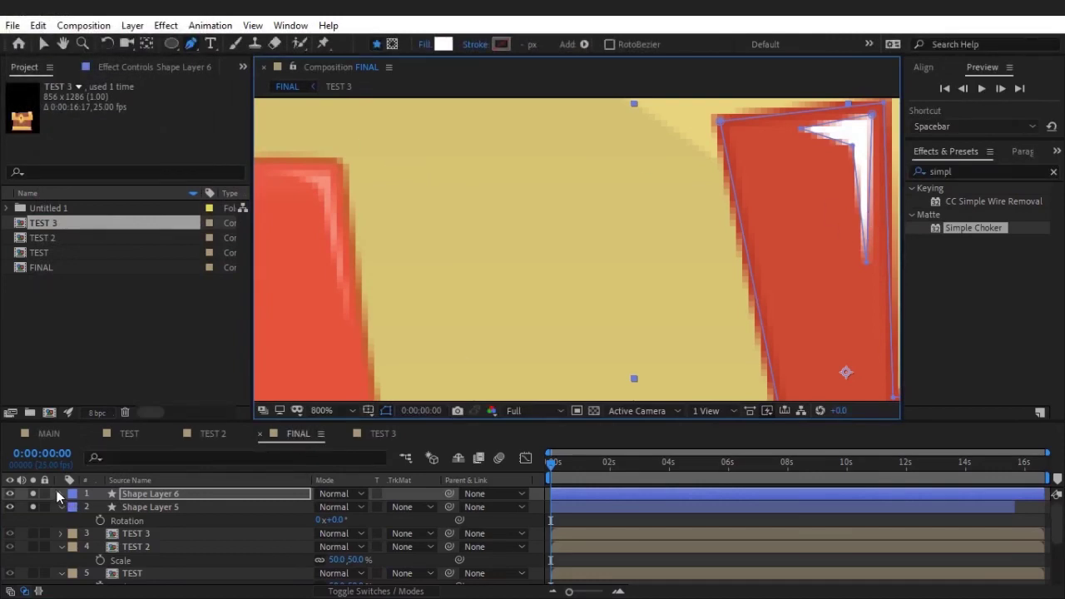
- Expand the arrow layer's contents and select Shape 2, the highlight shape
left_click(58, 494)
left_click(75, 509)
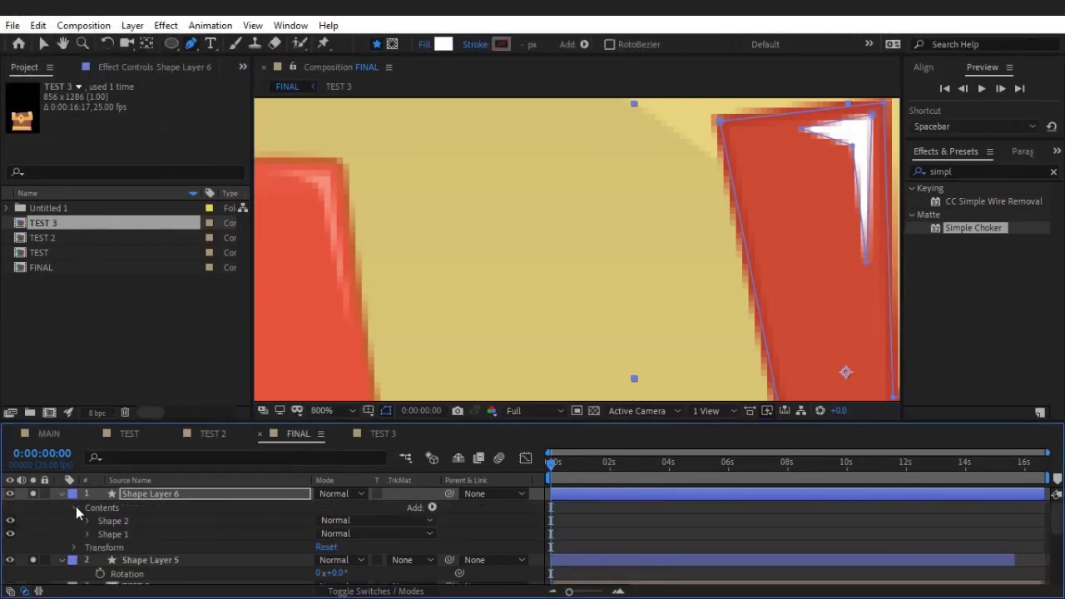
left_click(112, 521)
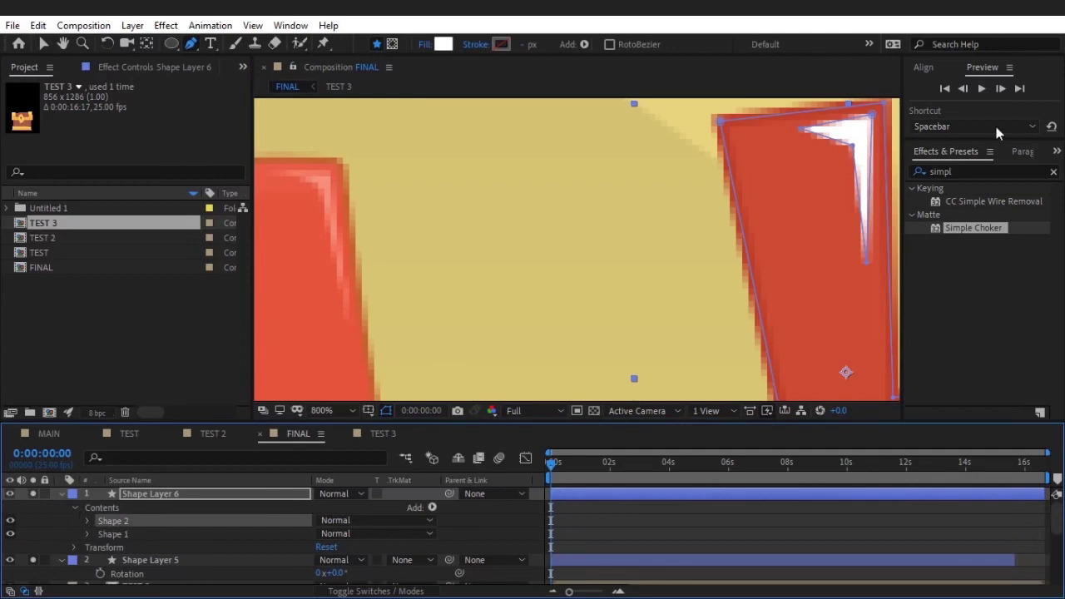
left_click(152, 533)
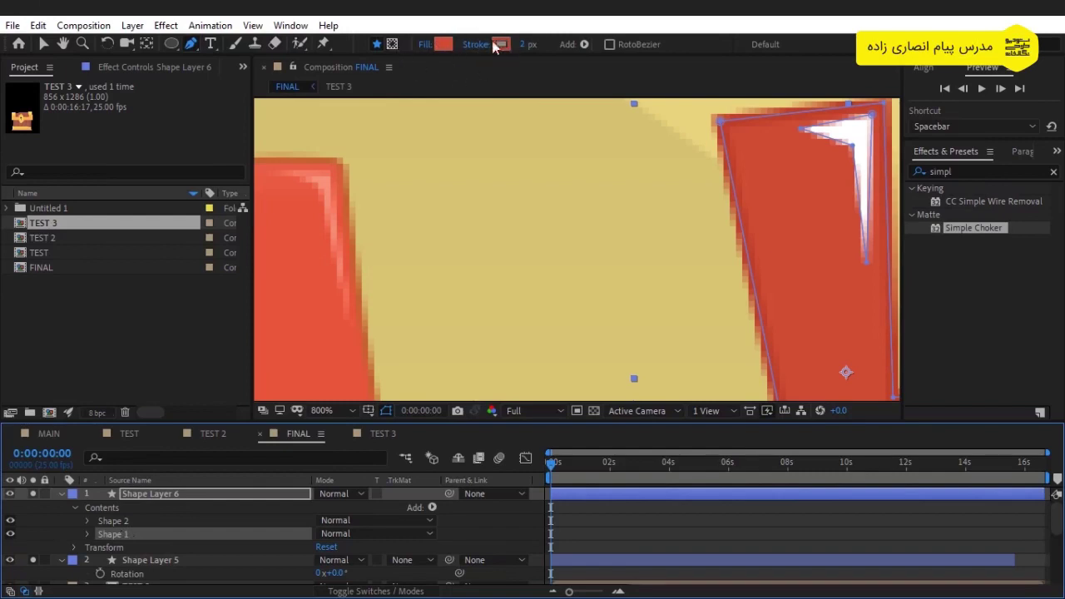
left_click(121, 520)
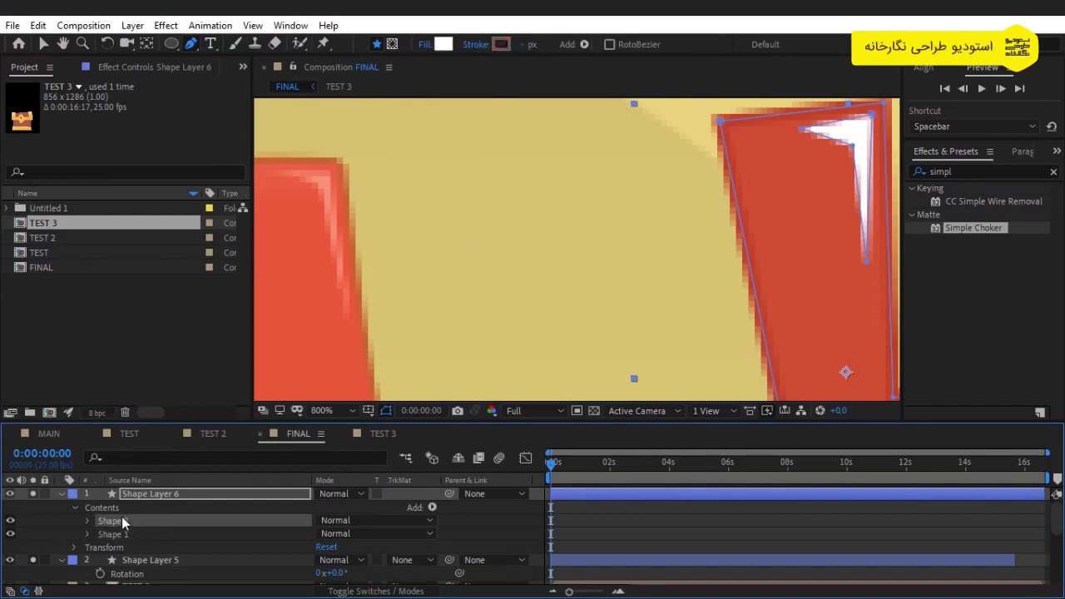
- Recolor the highlight to a pale red (F3806D) sampled from the arrow's red
left_click(442, 44)
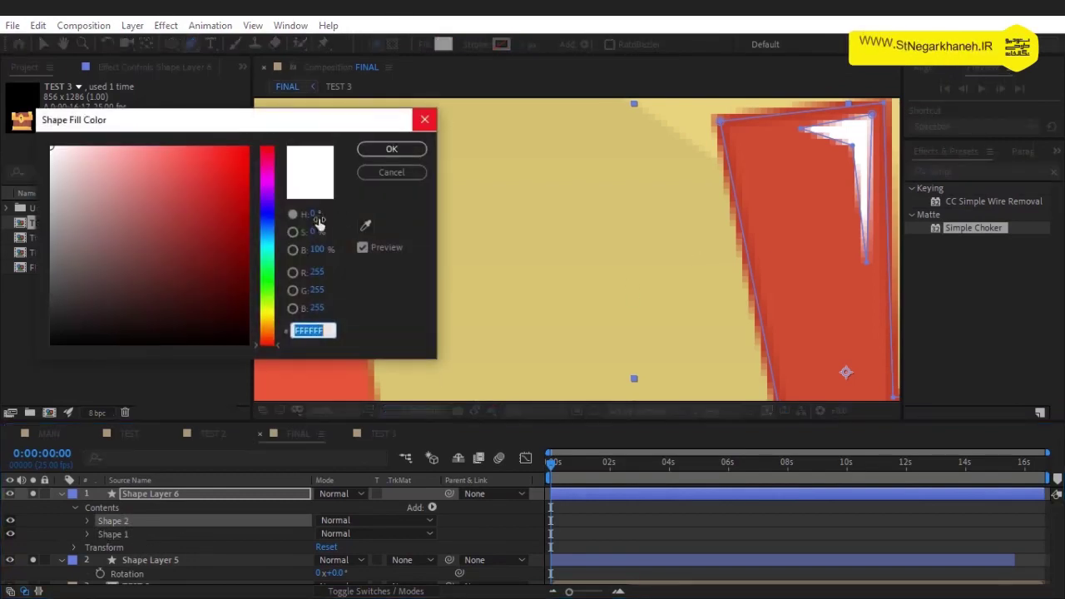
left_click(365, 225)
left_click(722, 197)
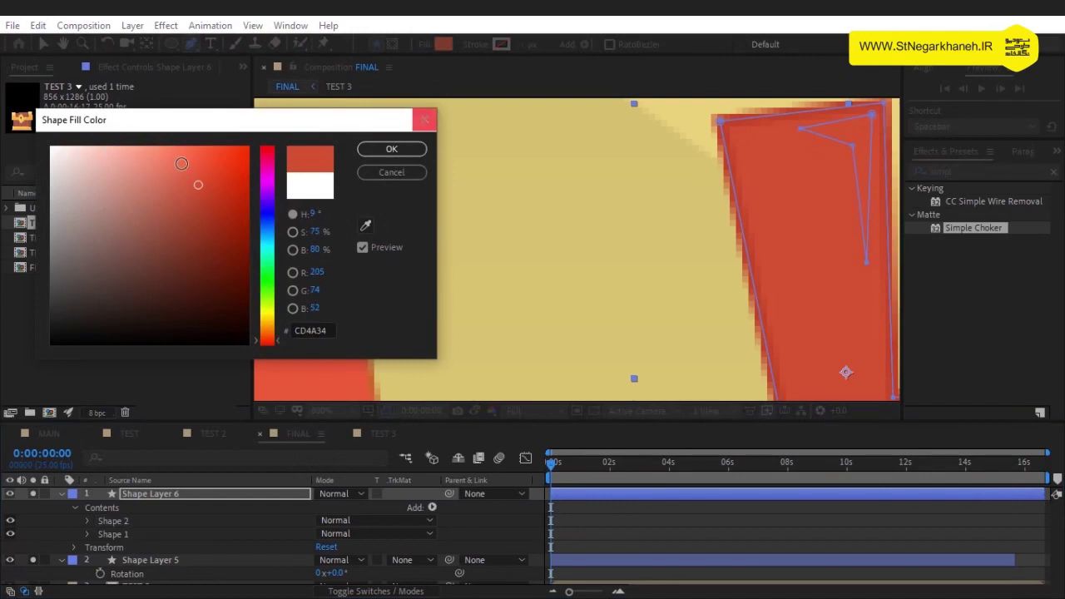
left_click_drag(170, 163, 160, 154)
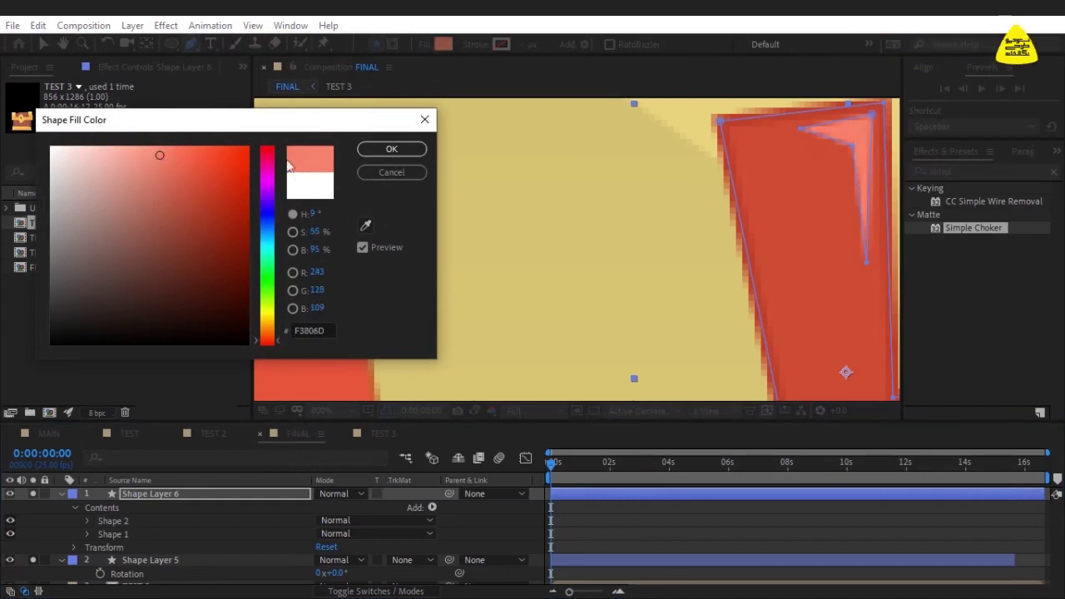
left_click(405, 148)
- Zoom the viewer to frame both arrows, collapse the new layer and select the original arrow
key("comma")
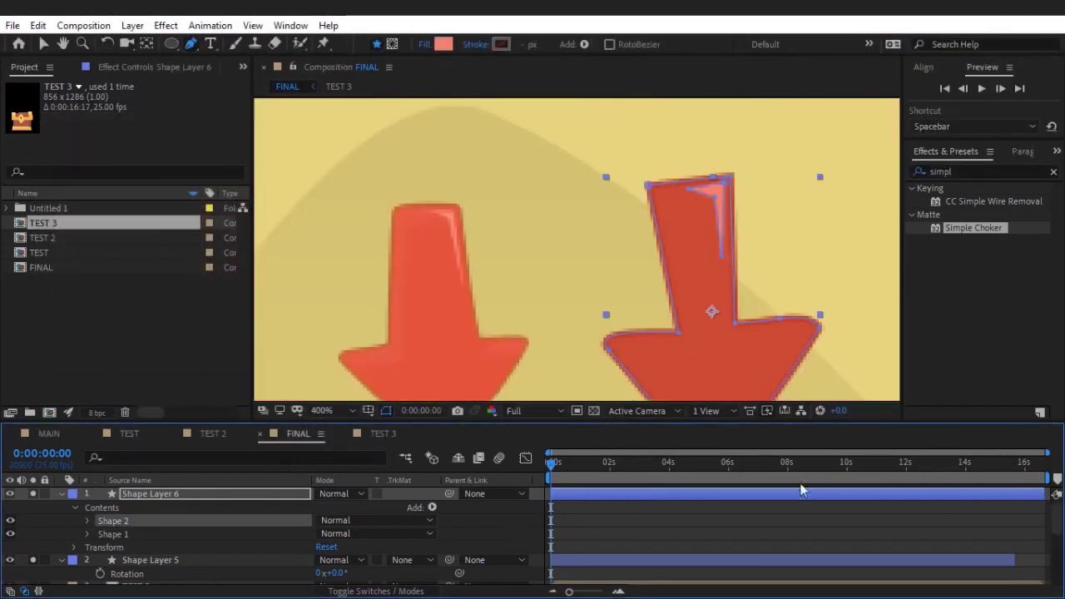
key("comma")
key("comma")
key("period")
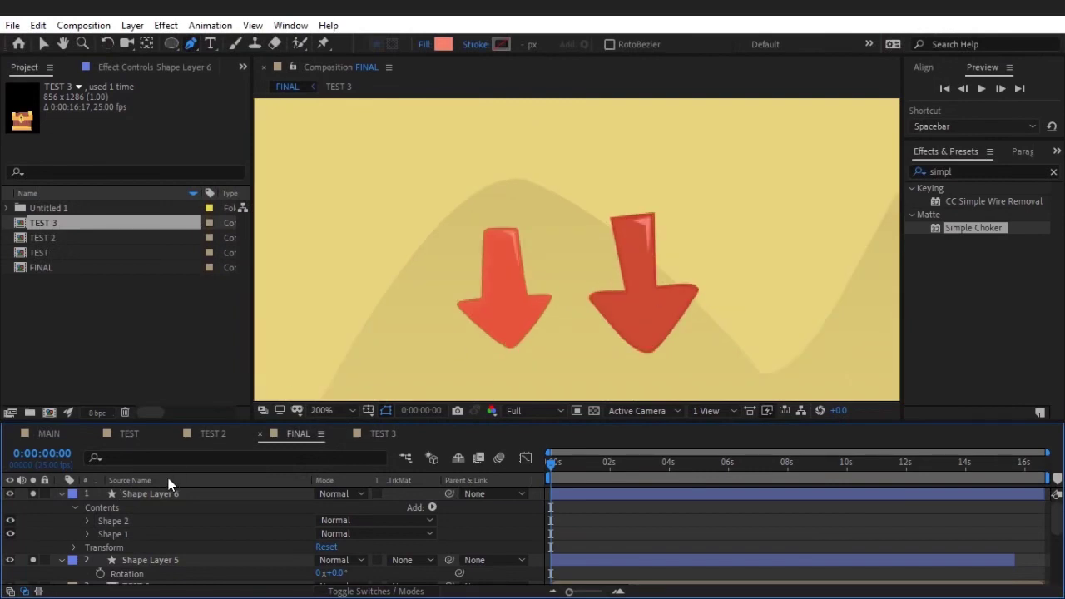
left_click(63, 492)
left_click(96, 509)
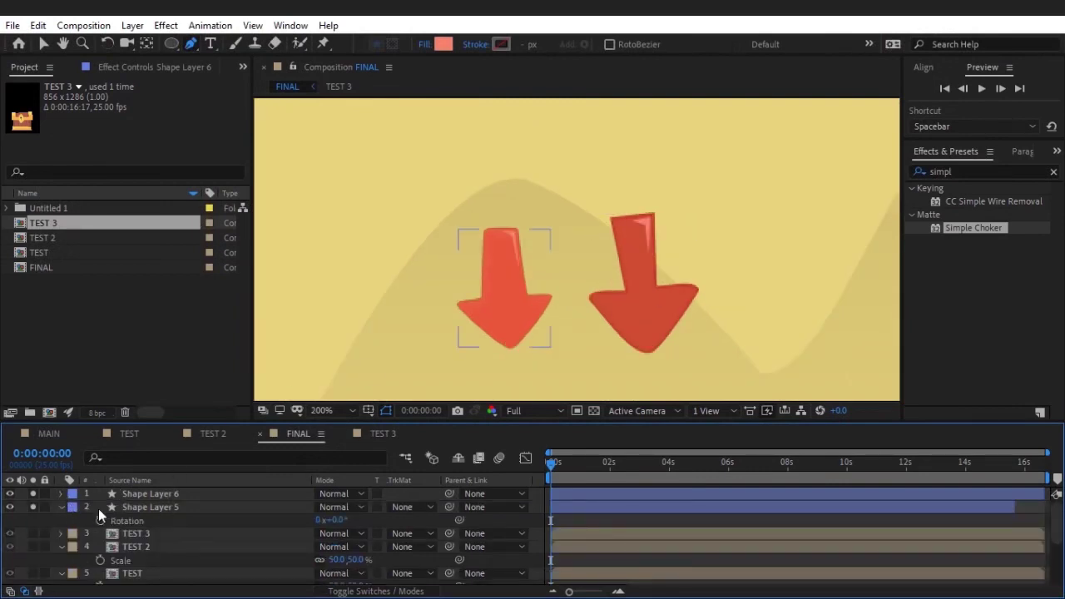
- Delete the original left arrow layer and select the remaining red arrow
left_click(112, 503)
key("Delete")
left_click(43, 44)
left_click(652, 297)
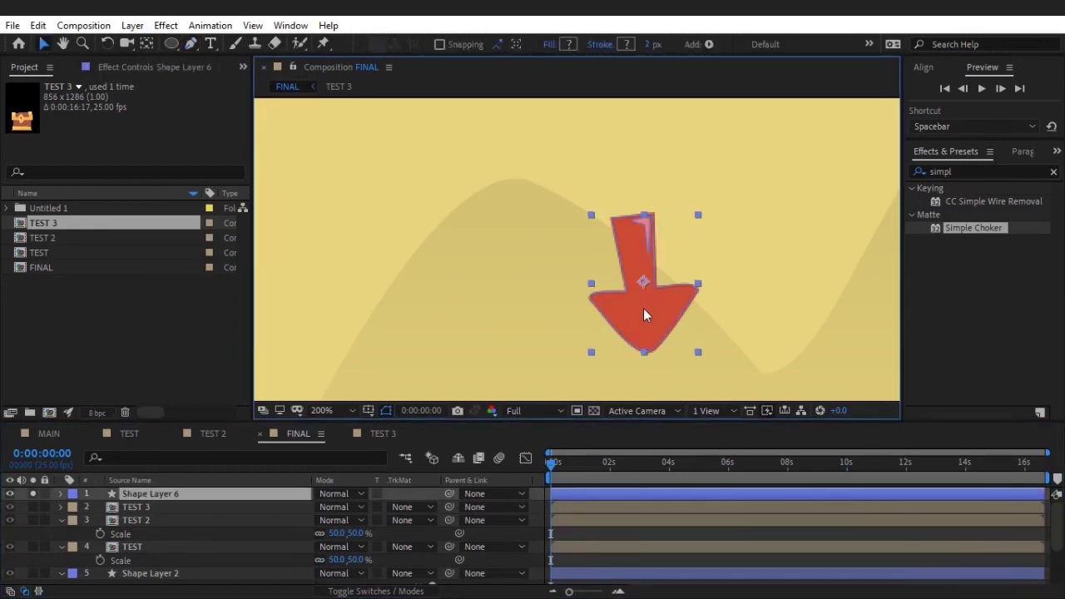
- Toggle layer visibility to check the arrow and treasure chests, then reselect the red arrow layer
scroll(643, 315, "down", 4)
left_click(33, 493)
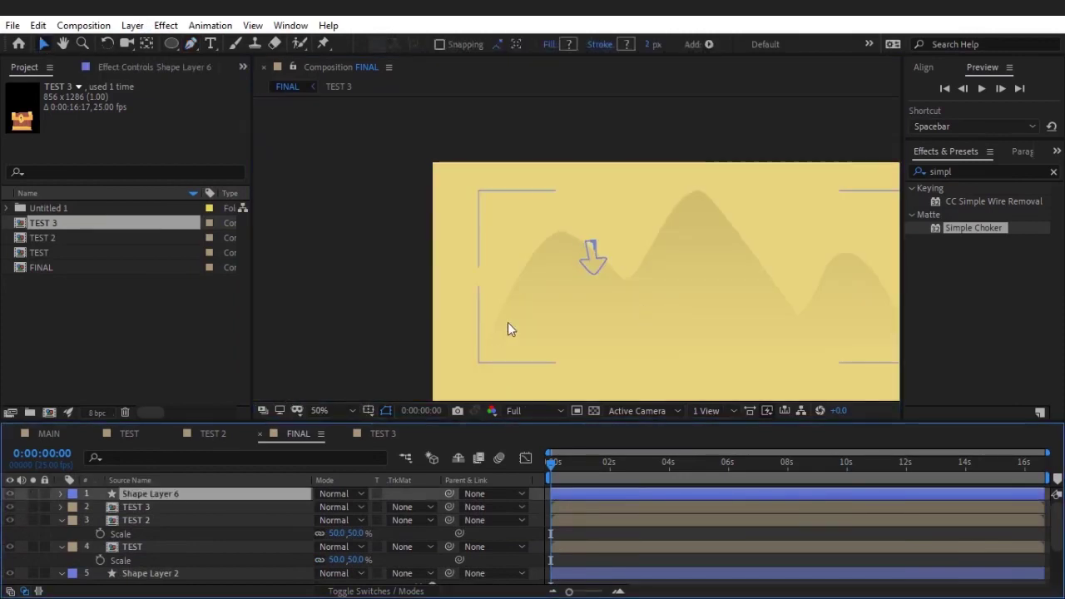
left_click(33, 494)
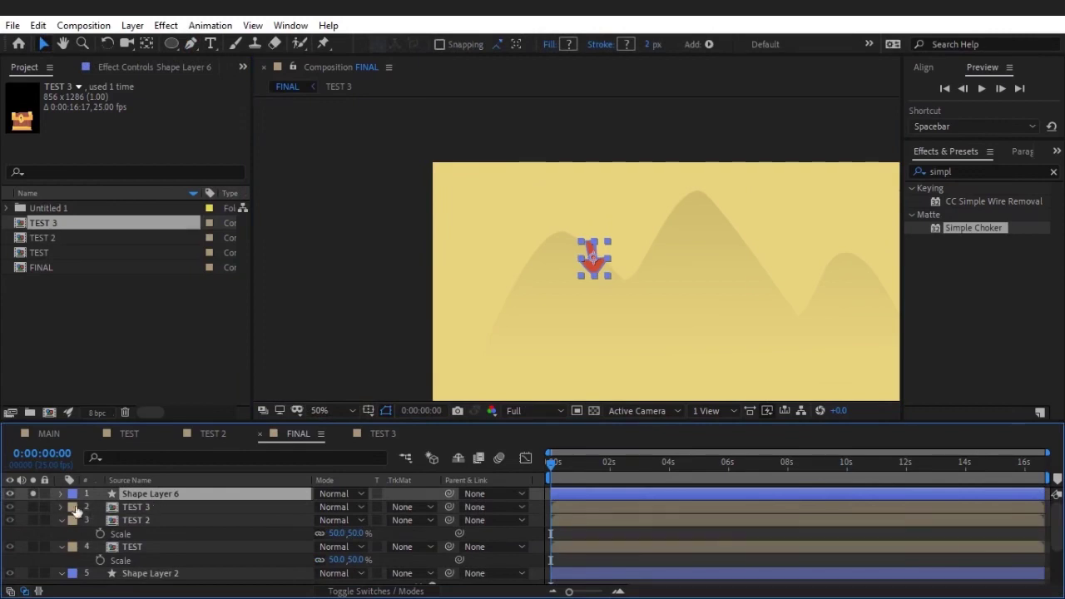
left_click(33, 494)
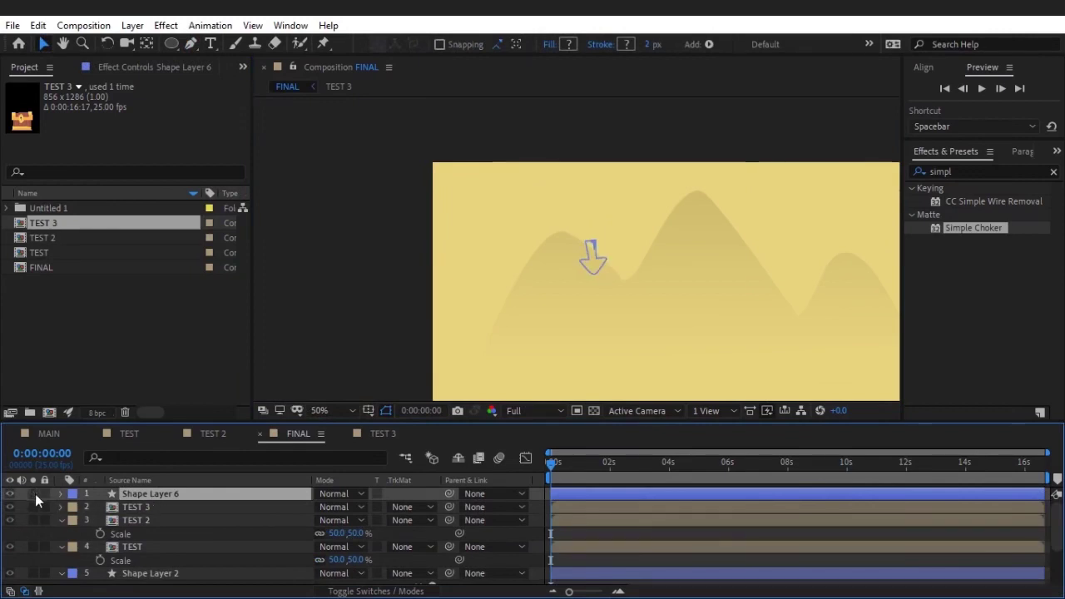
scroll(39, 582, "down", 2)
left_click(34, 577)
left_click(34, 577)
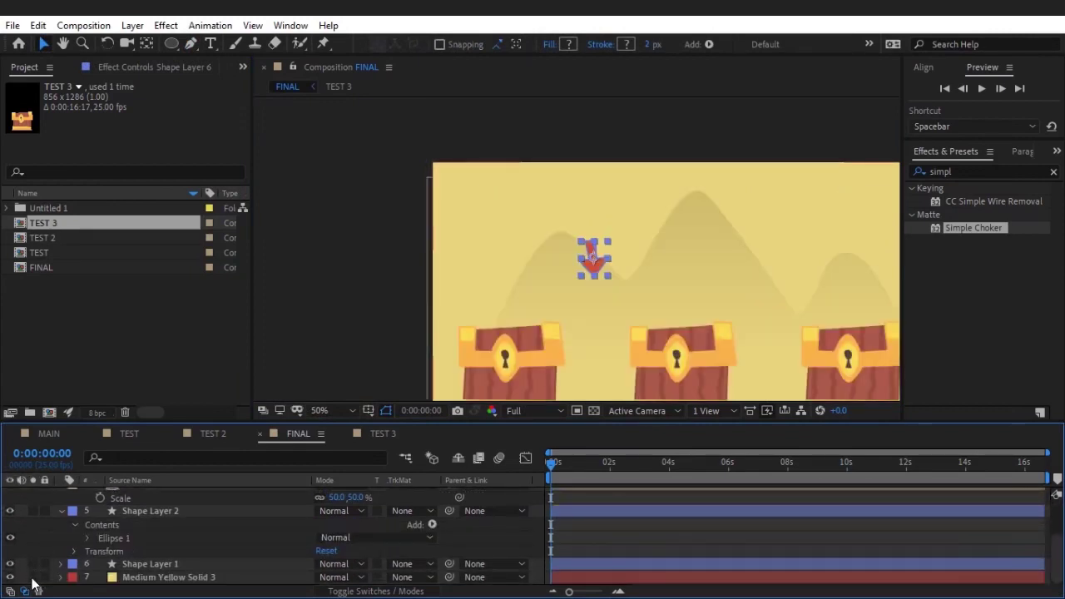
left_click(146, 565)
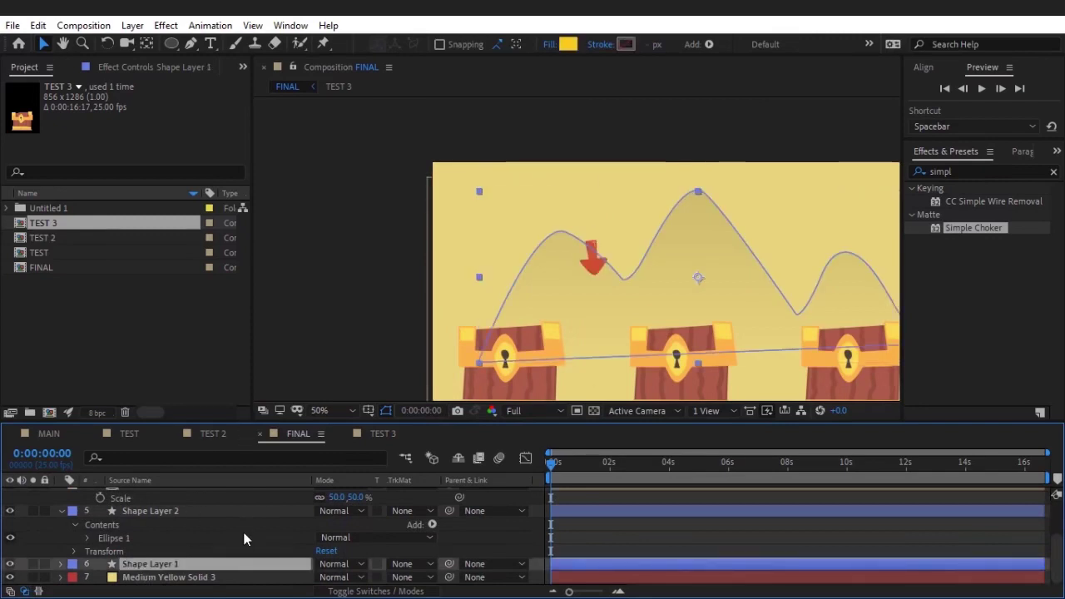
left_click(272, 511)
scroll(56, 537, "up", 3)
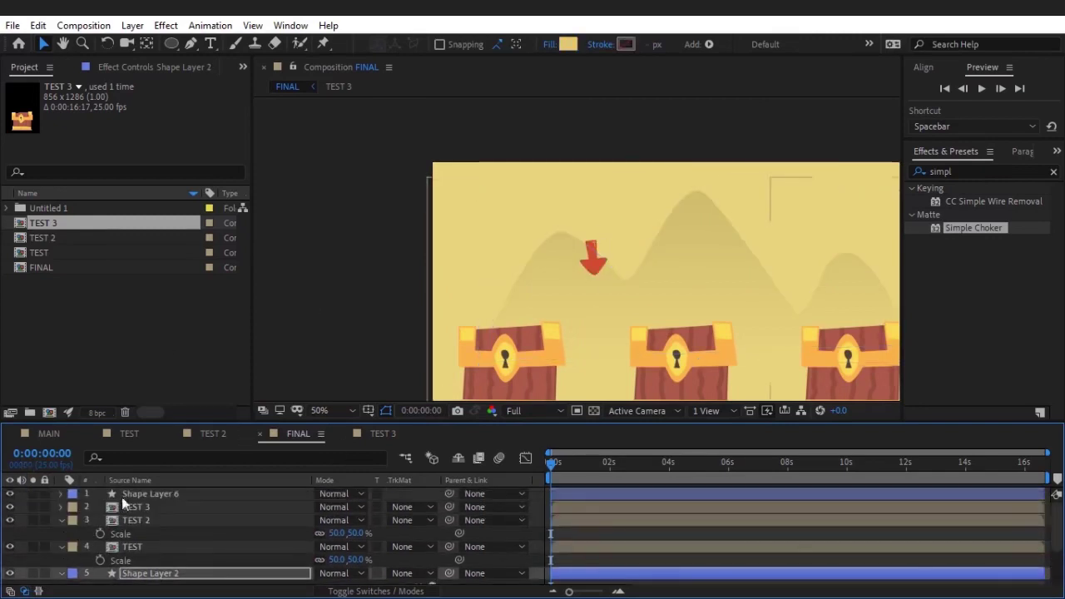
left_click(141, 493)
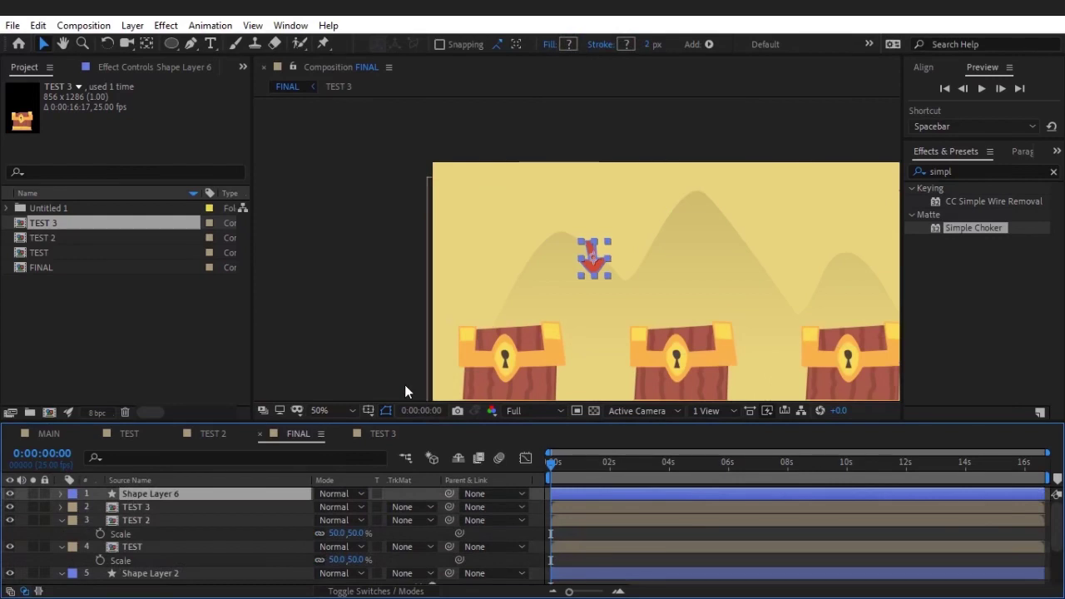
- Move the arrow just off the comp's right edge and key Position and Rotation at 0 s
key("p")
key("comma")
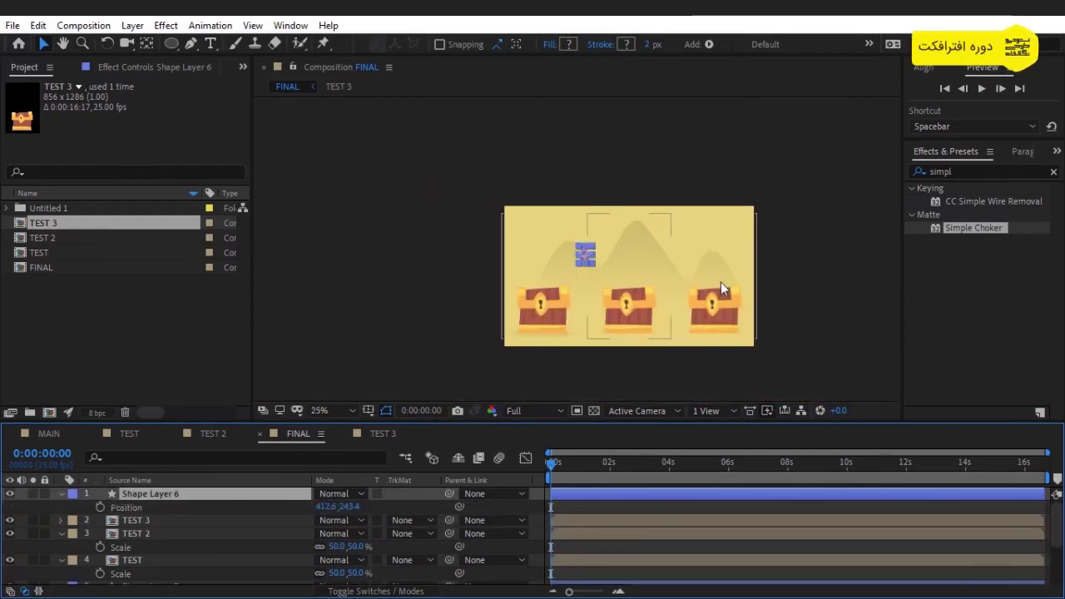
key("shift+Right")
key("shift+Right")
key("shift+Right")
key("shift+Right")
key("shift+Right")
key("shift+Right")
key("shift+Right")
key("shift+Right")
key("shift+Right")
key("shift+Right")
key("shift+Right")
key("shift+Right")
key("shift+Right")
key("shift+Right")
key("shift+Right")
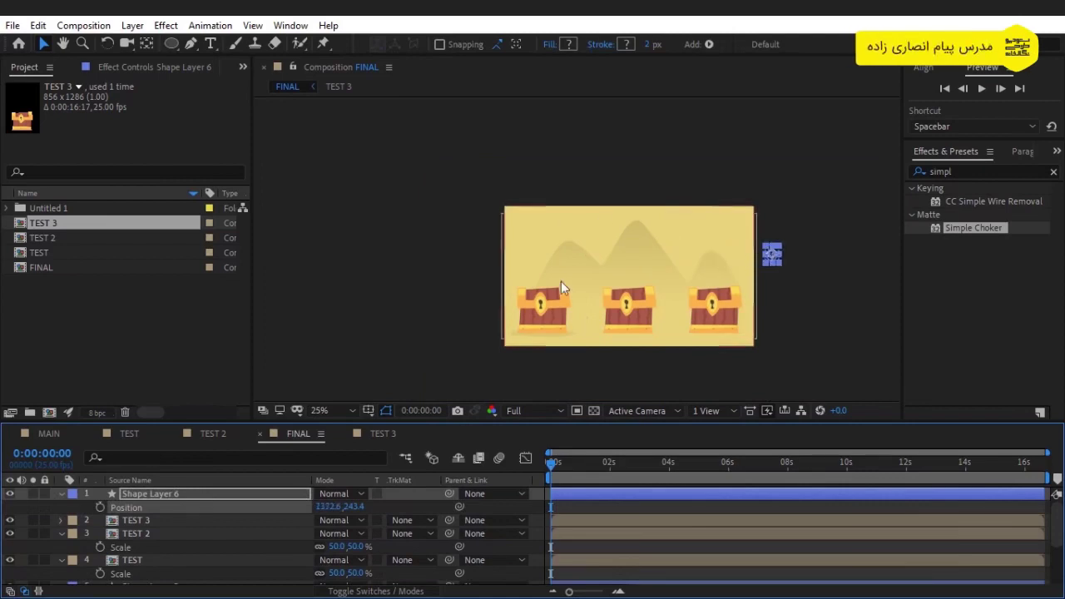
left_click(99, 507)
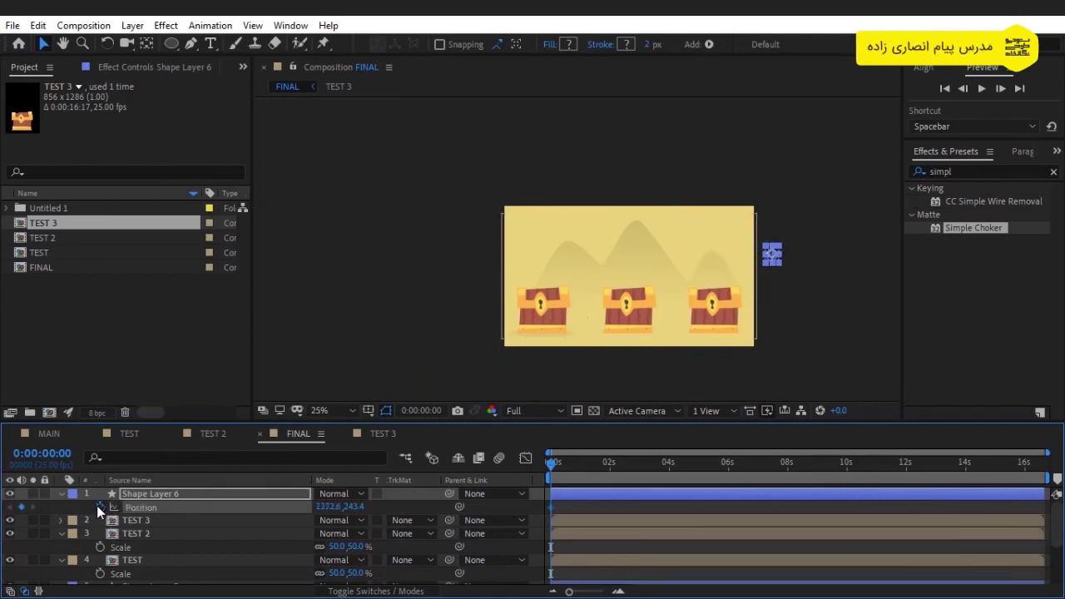
key("alt+shift+r")
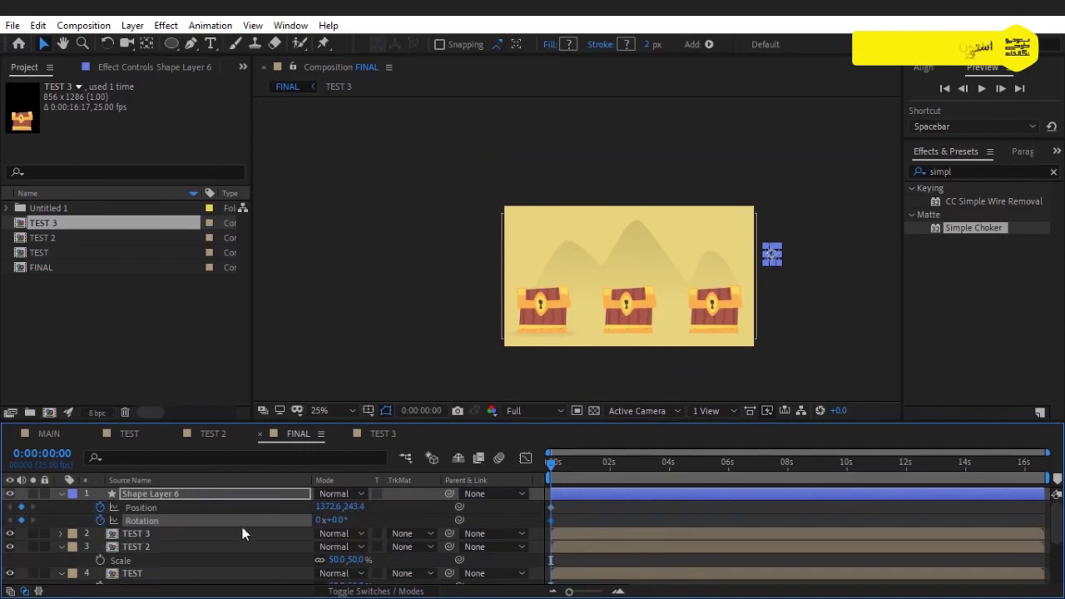
- Raise the arrow's start position near the top to 1372.6, 83.4 and go to 1:11
mouse_move(601, 466)
left_mouse_down()
mouse_move(626, 472)
mouse_move(551, 465)
left_mouse_up()
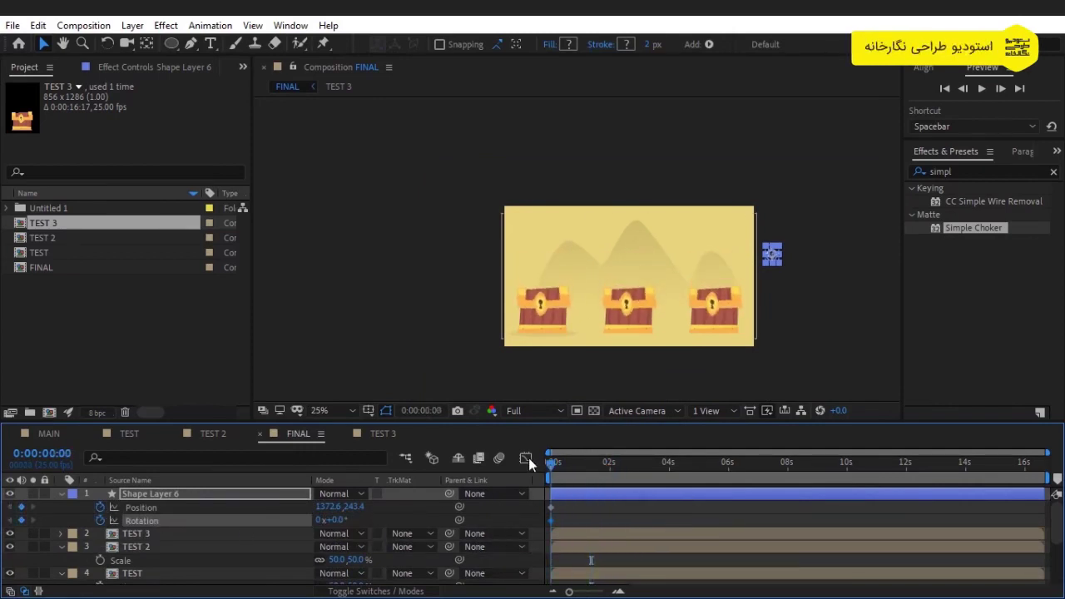
key("shift+Up")
key("shift+Up")
key("shift+Up")
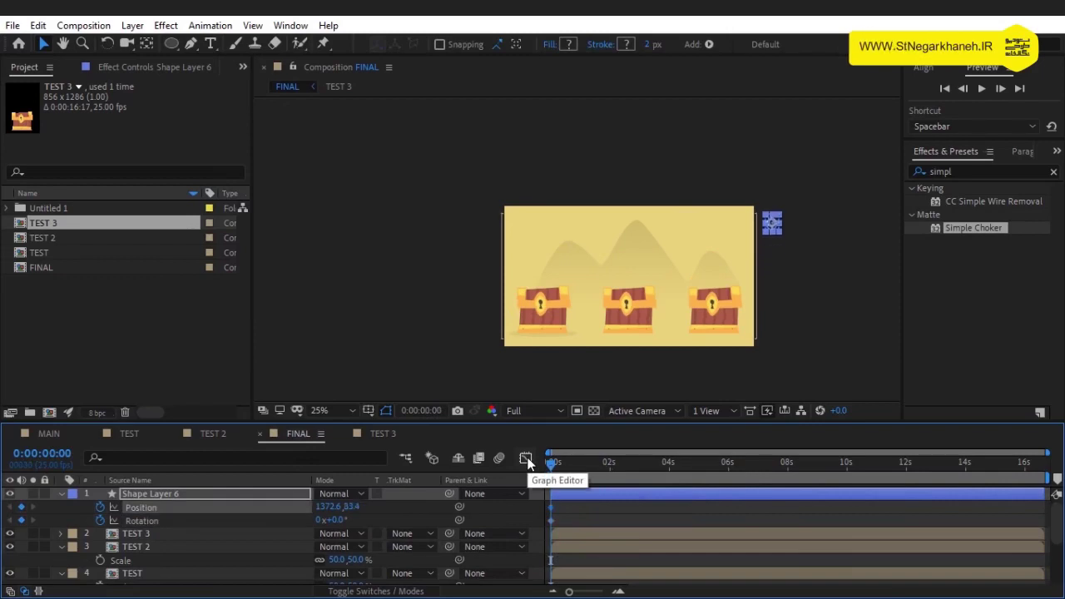
left_click_drag(582, 462, 592, 464)
- Key the arrow sliding left into frame at 1:11, then above the first chest (172.6, 83.4) at 3:09
key("shift+Left")
key("shift+Left")
key("shift+Left")
key("shift+Left")
key("shift+Left")
key("shift+Left")
key("shift+Left")
key("shift+Left")
key("shift+Left")
key("shift+Left")
key("shift+Left")
key("shift+Left")
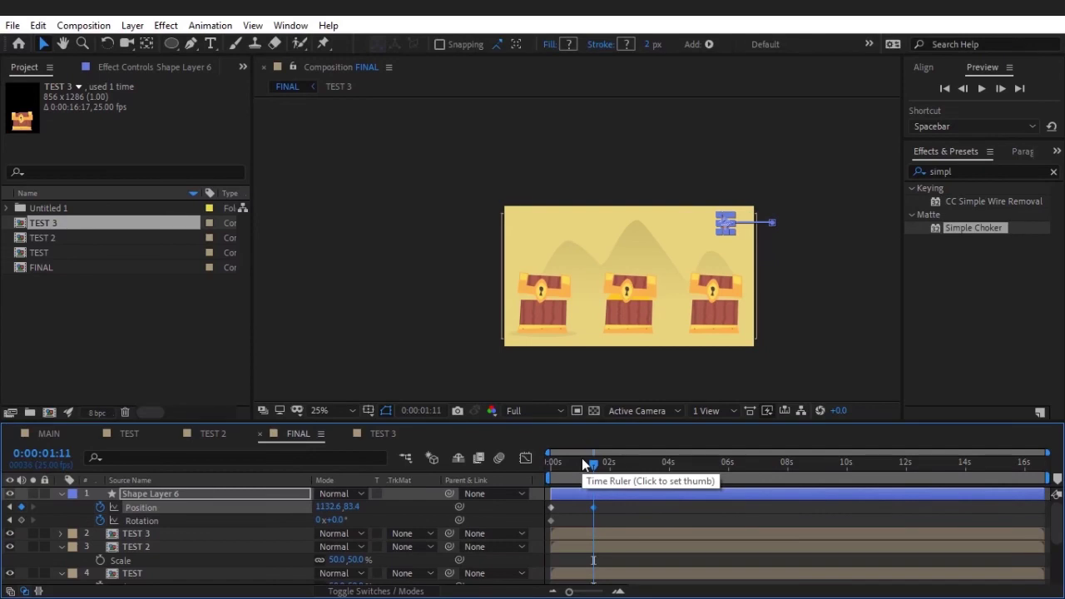
left_click_drag(597, 464, 653, 470)
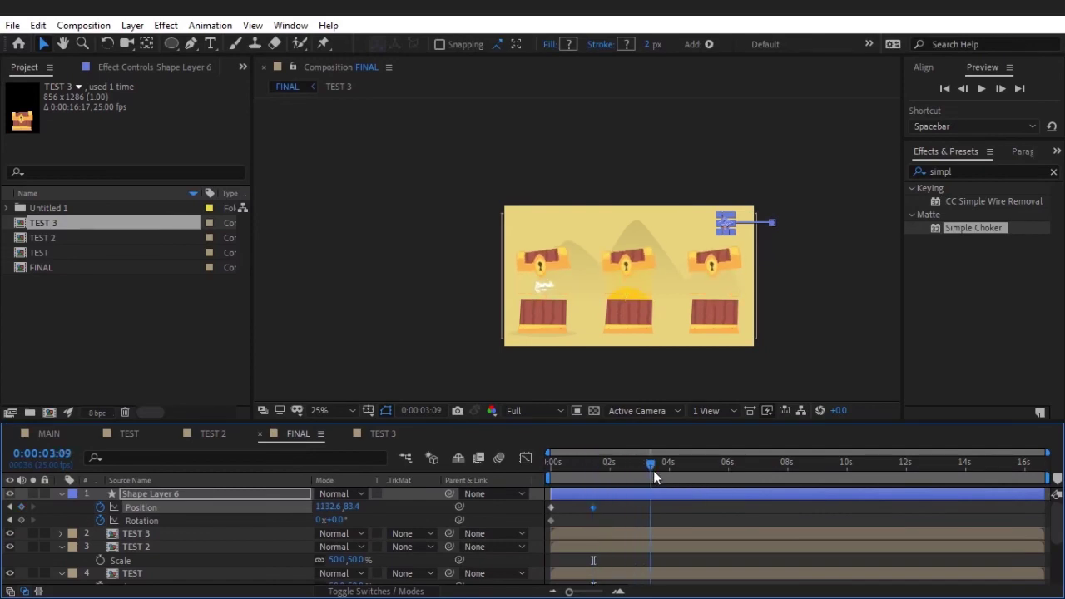
key("shift+Left")
key("shift+Left")
key("shift+Left")
key("shift+Left")
key("shift+Left")
key("shift+Left")
key("shift+Left")
key("shift+Left")
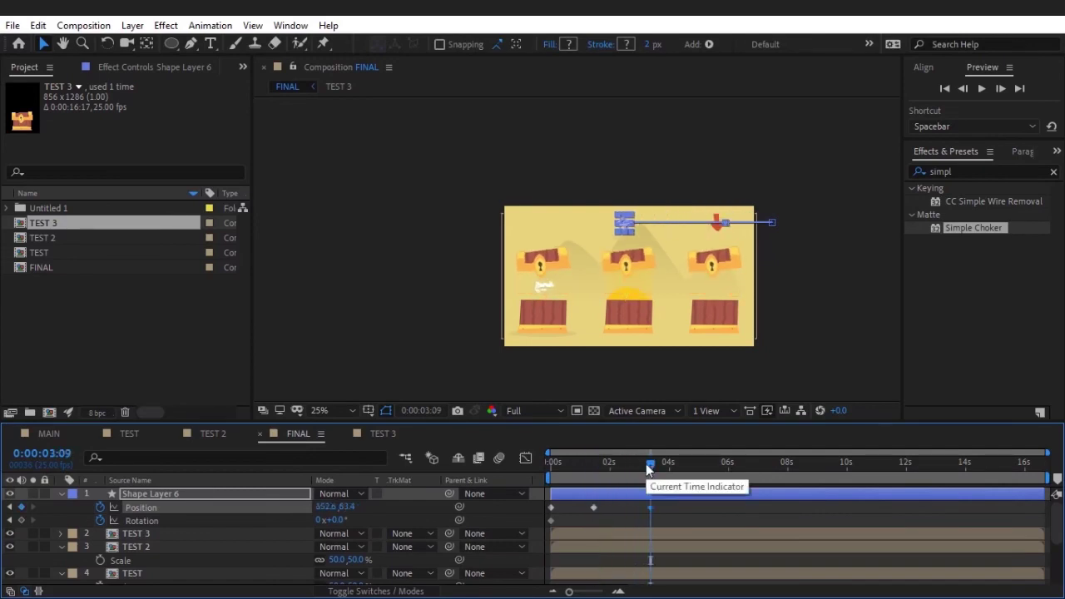
key("shift+Left")
key("shift+Left")
key("shift+Left")
- Apply Easy Ease to the middle Position keyframe at 1:11
left_click(613, 512)
left_click(593, 507)
right_click(593, 507)
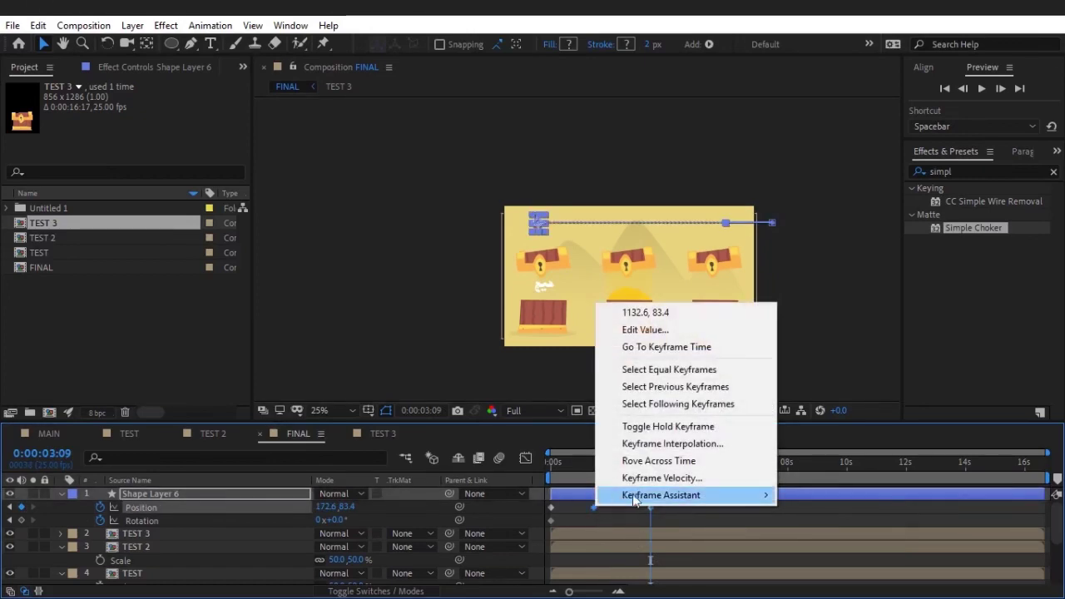
mouse_move(638, 496)
left_click(853, 392)
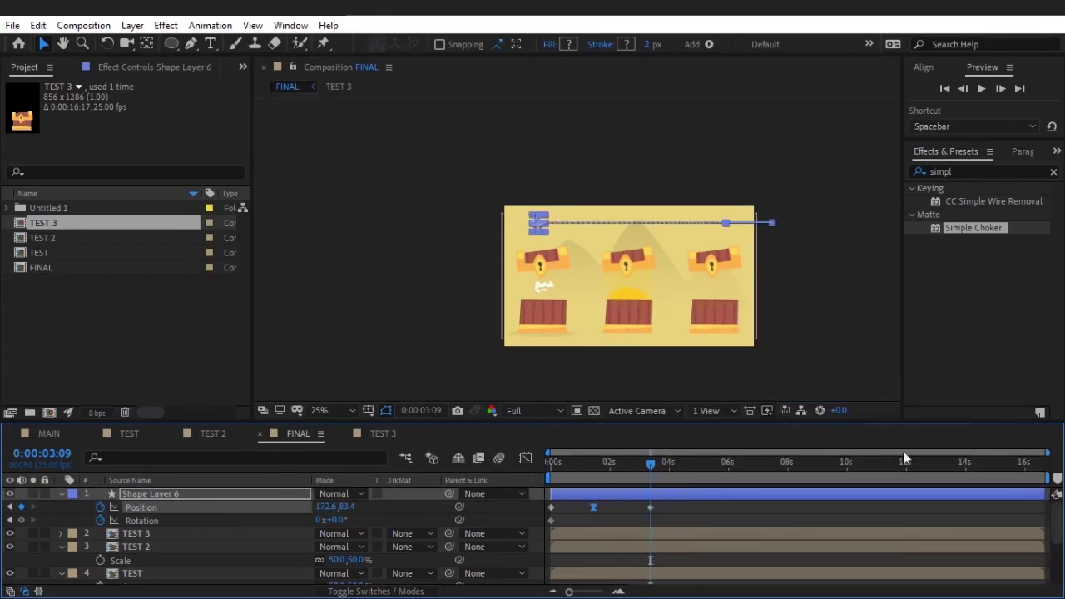
left_click_drag(604, 522, 587, 507)
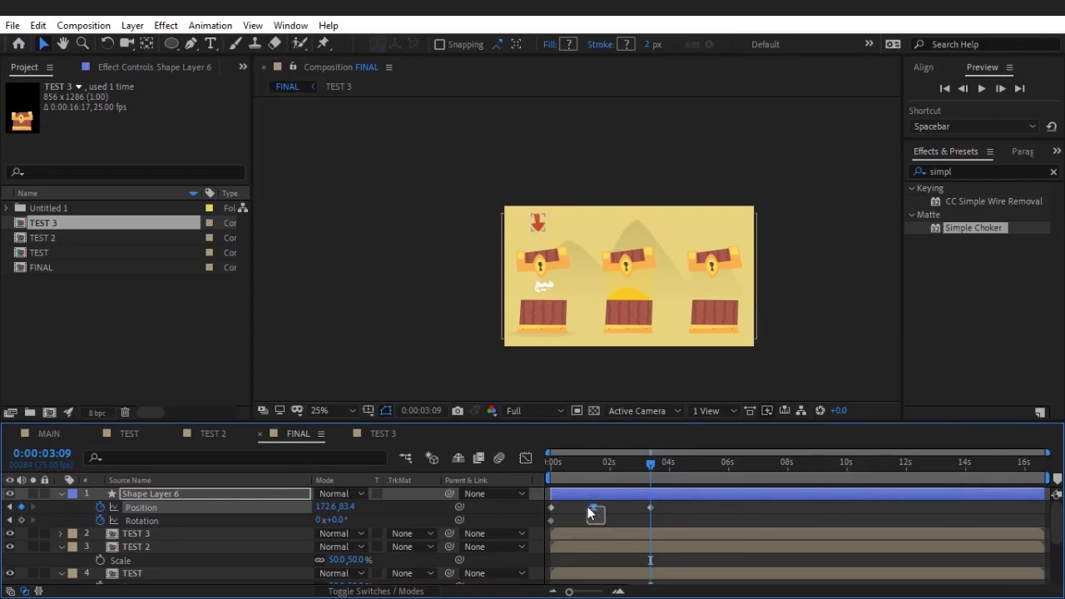
- Adjust the easing influence on the speed graph and preview the arrow's slide-in
left_click(525, 458)
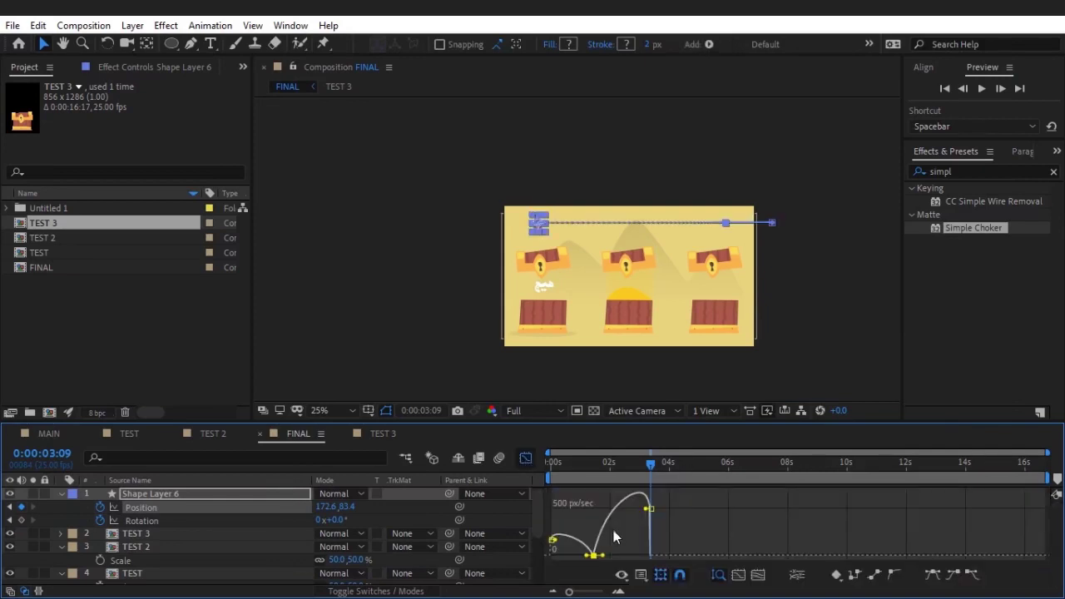
left_click_drag(585, 564, 613, 556)
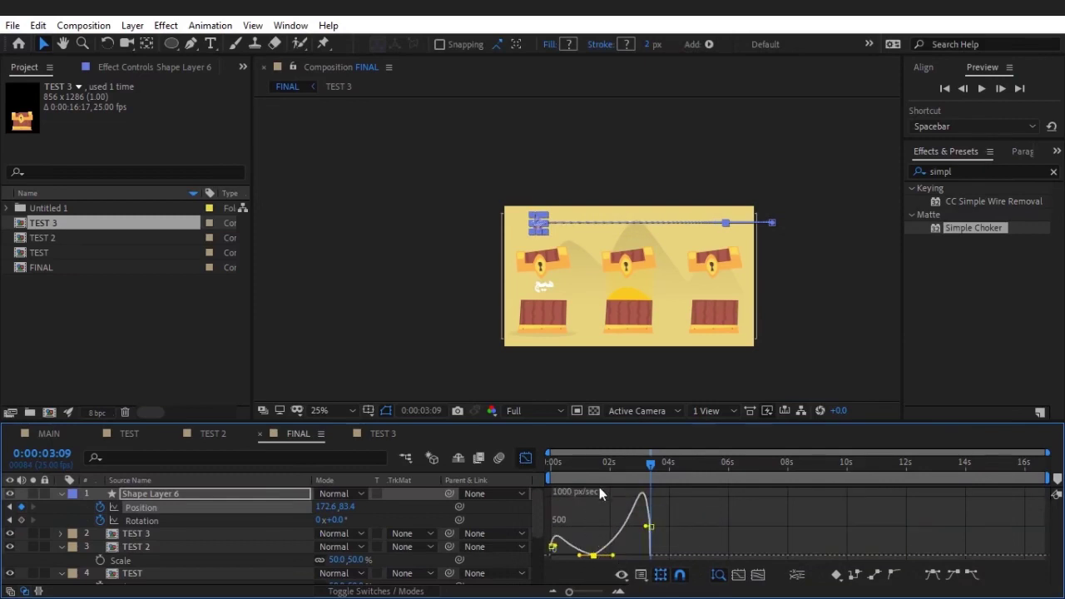
left_click_drag(574, 463, 593, 472)
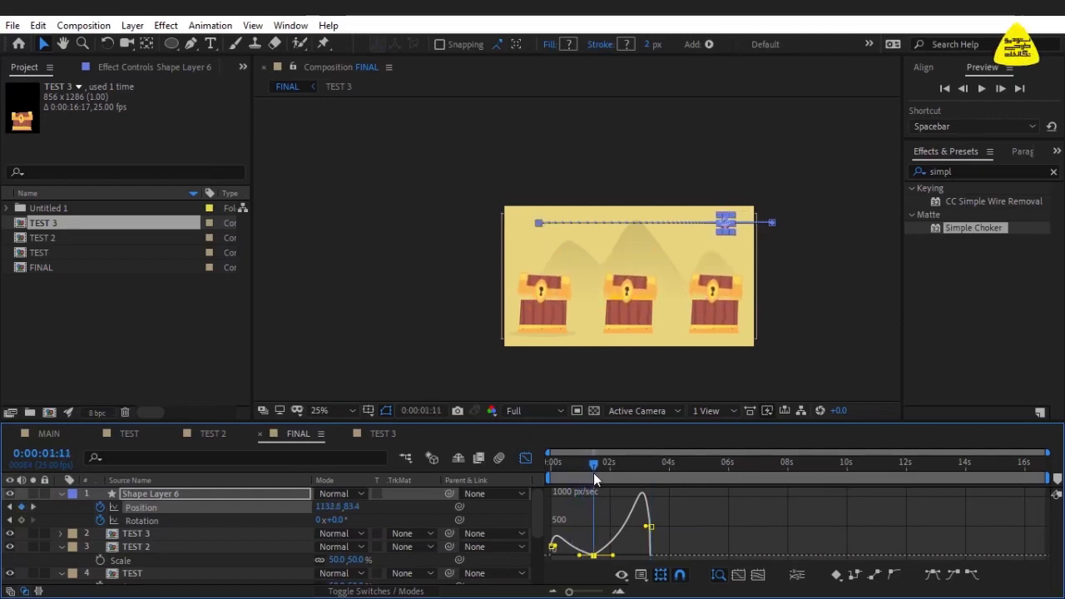
mouse_move(598, 473)
left_mouse_down()
mouse_move(618, 477)
mouse_move(552, 479)
left_mouse_up()
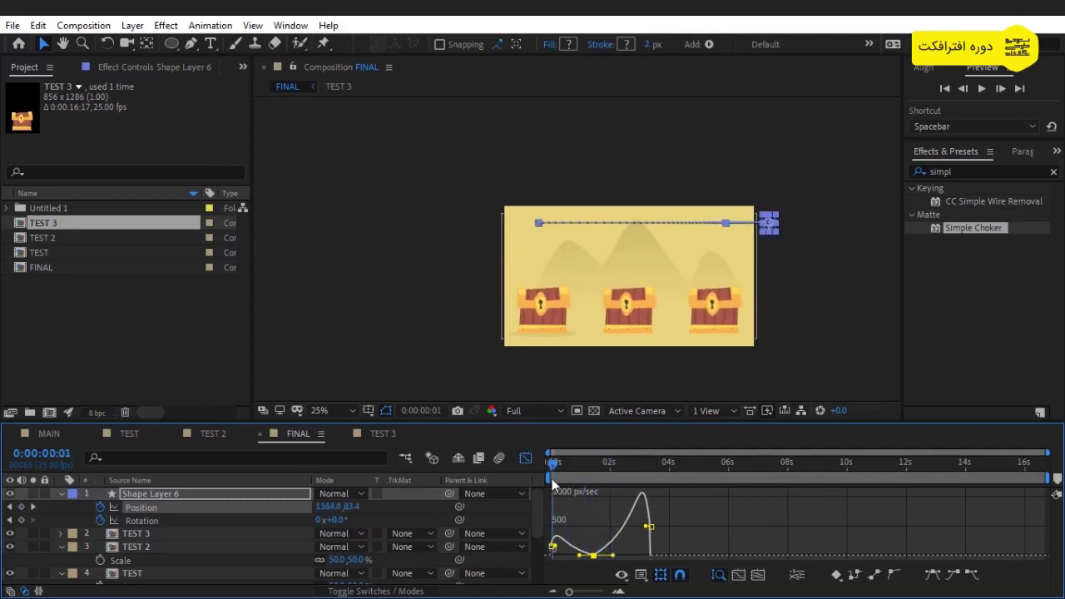
key("space")
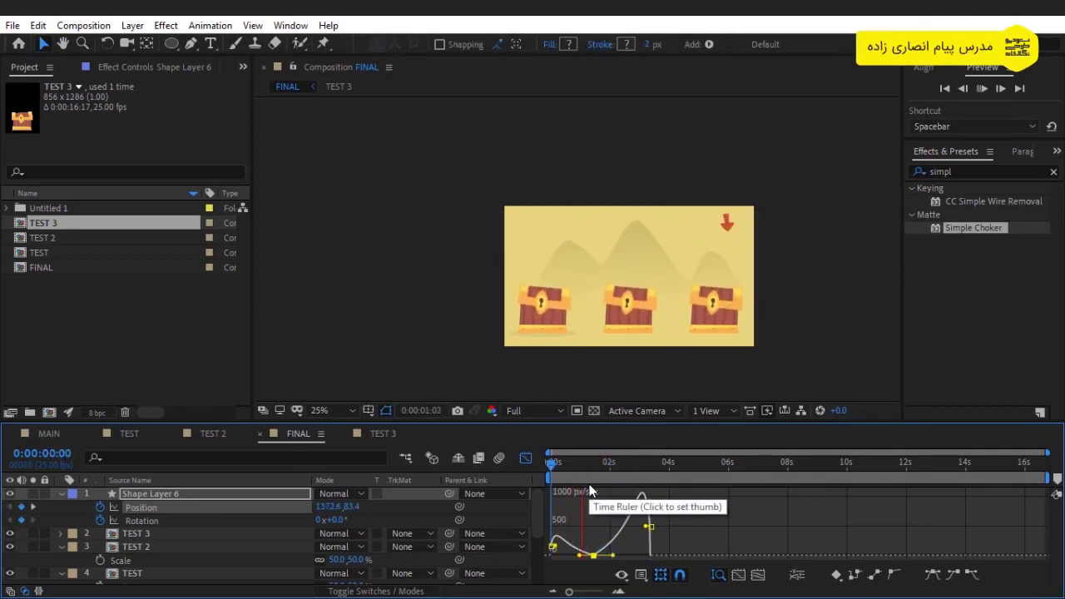
left_click_drag(577, 471, 624, 474)
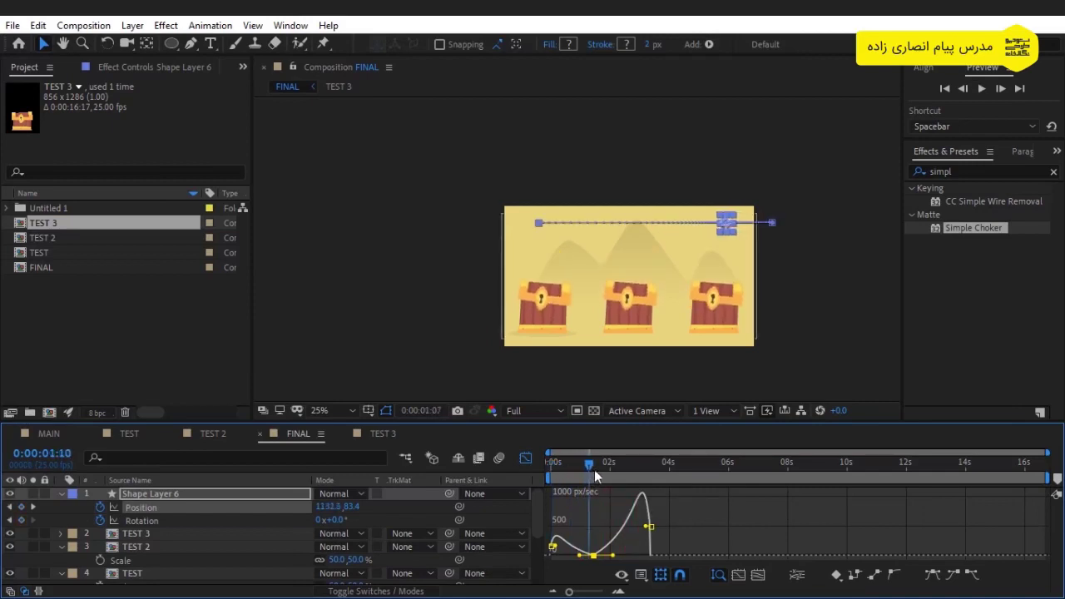
- Drag the last Position keyframe earlier to about 2 s and return to 0:00
left_click(526, 459)
left_click_drag(650, 508, 638, 507)
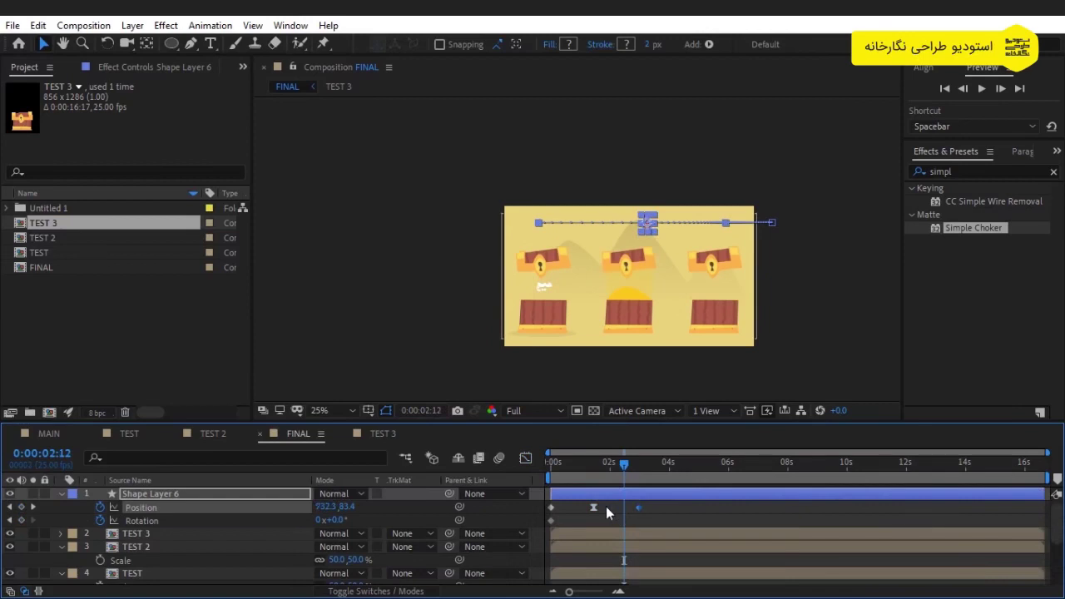
left_click(603, 507)
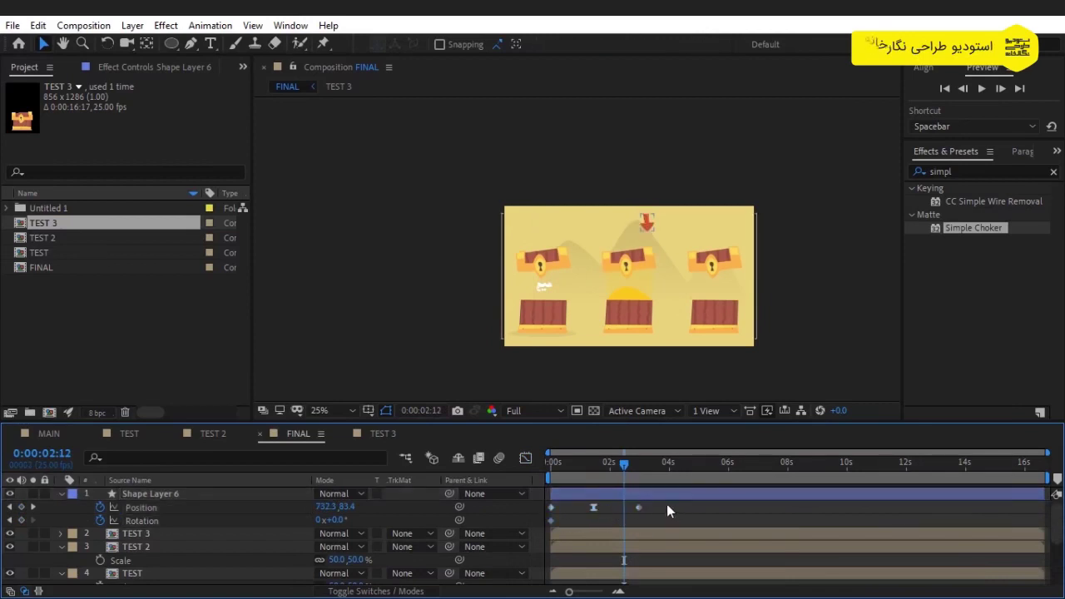
left_click_drag(638, 508, 616, 508)
left_click(622, 515)
left_click(551, 475)
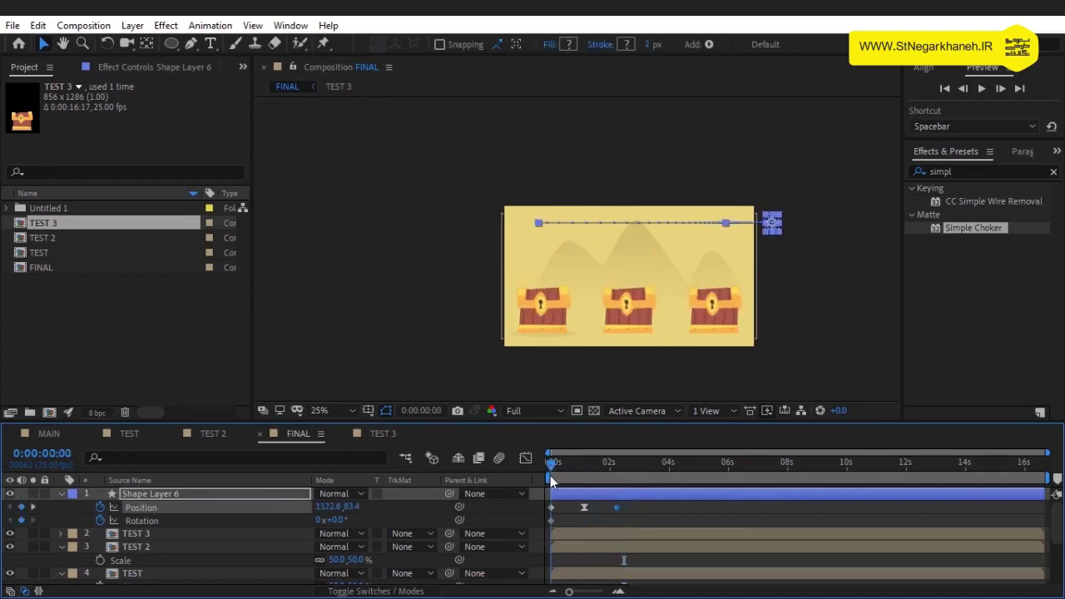
- Key the arrow's Rotation at 22° at the start and 31° at 1:20
scroll(748, 220, "up", 2)
left_click_drag(748, 221, 442, 257)
left_click_drag(556, 463, 546, 463)
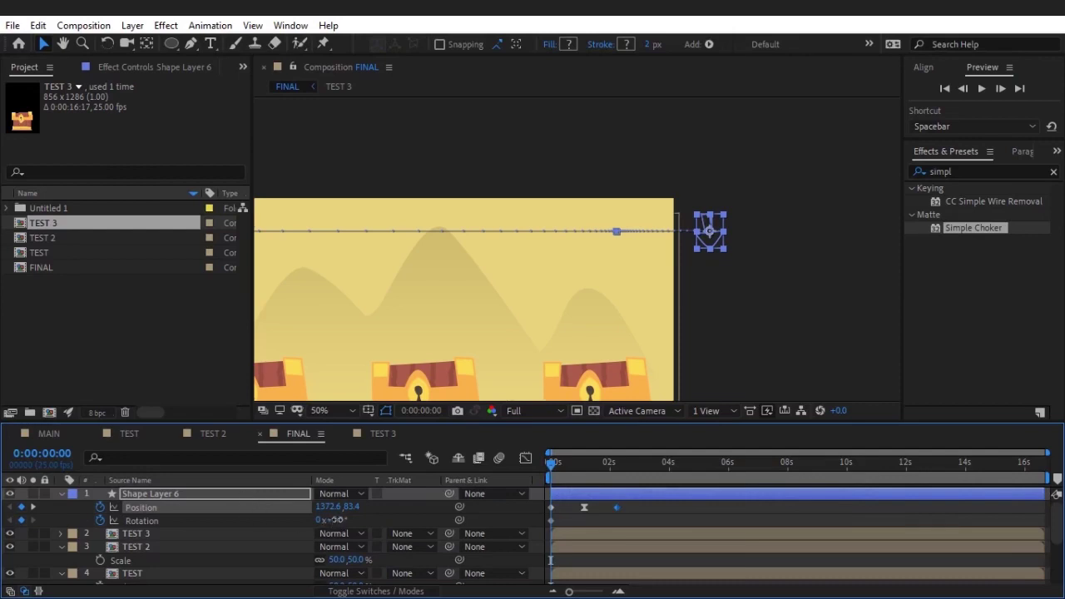
left_click_drag(337, 519, 355, 519)
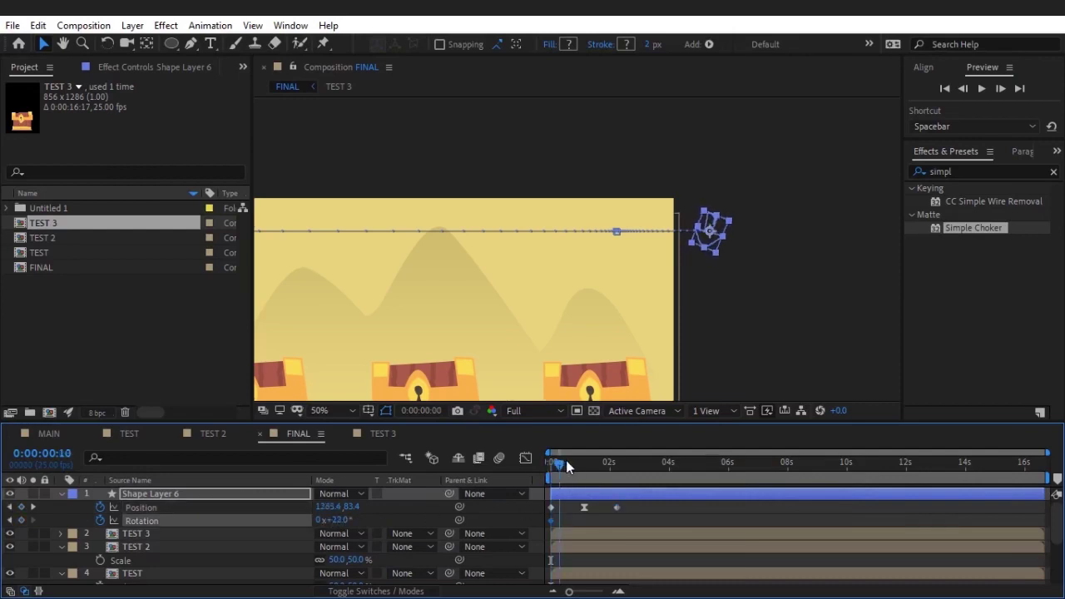
left_click_drag(566, 464, 580, 464)
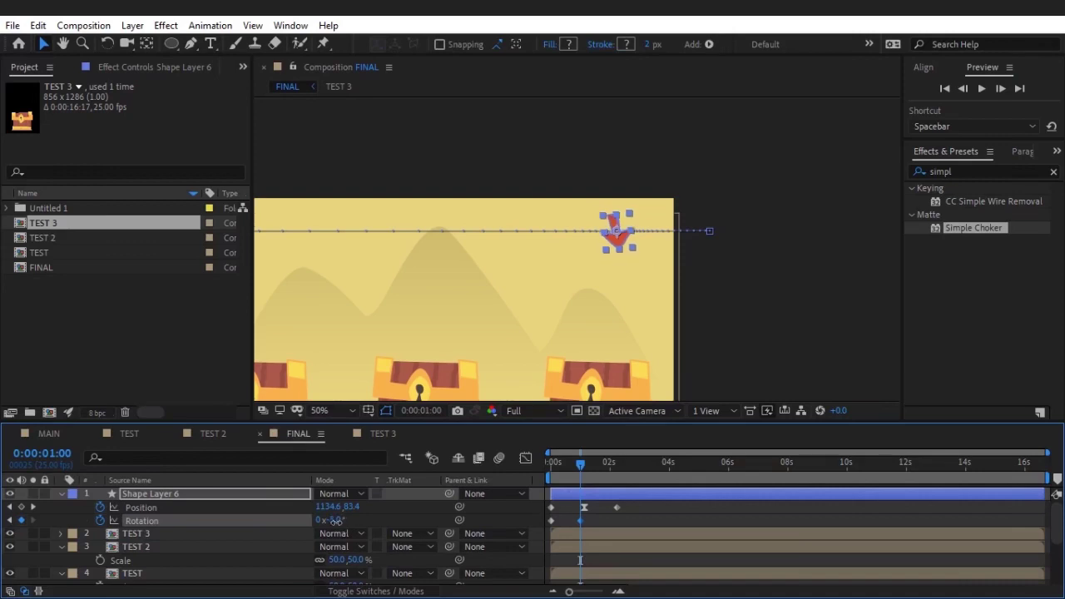
left_click_drag(584, 471, 603, 469)
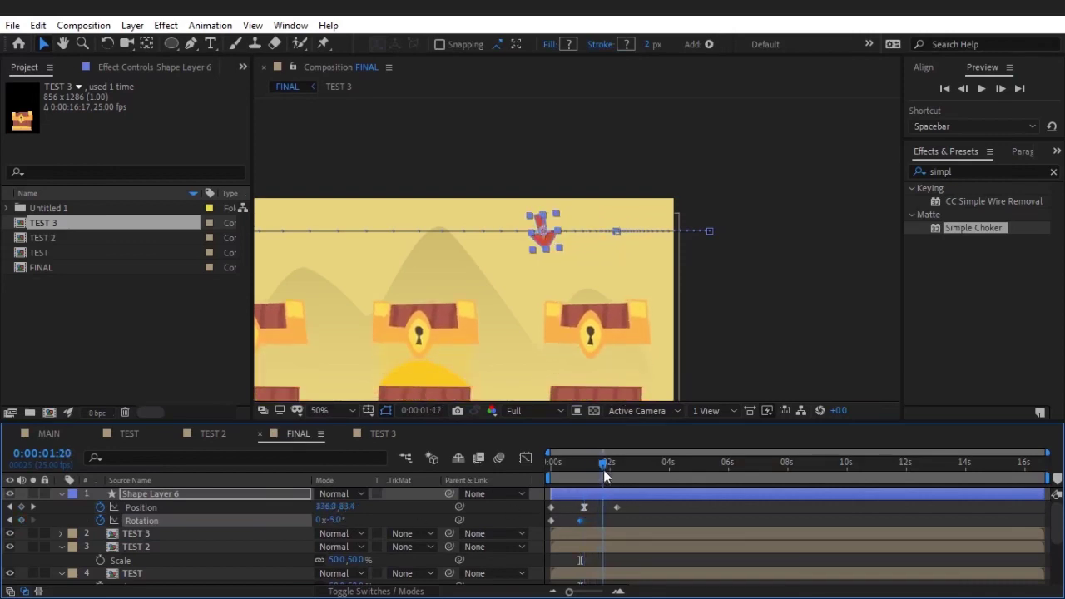
left_click_drag(336, 520, 356, 520)
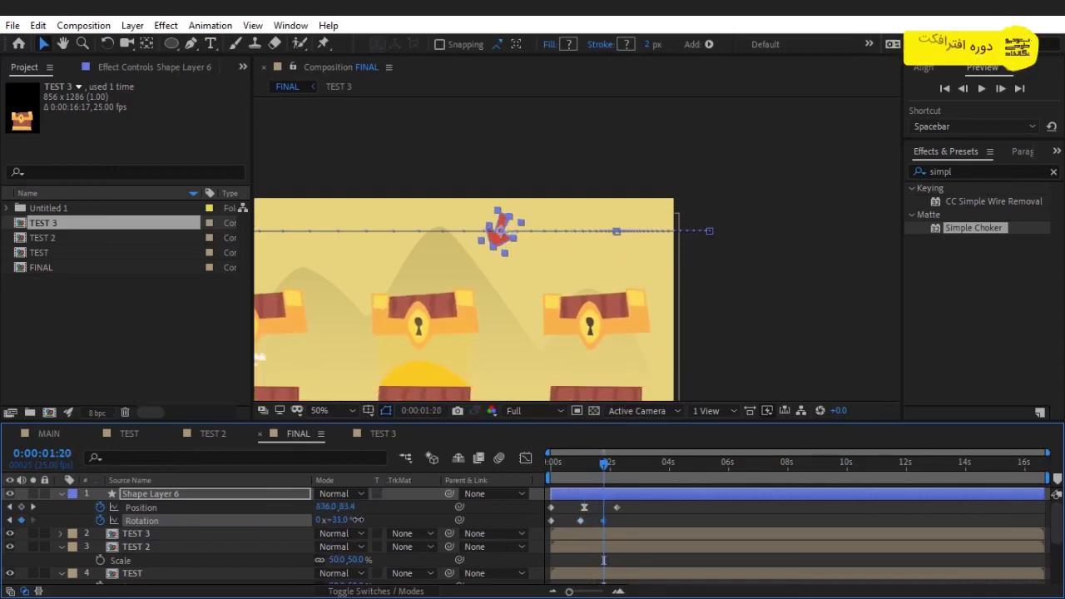
- Apply Easy Ease to the final Position keyframe at 2:07 and adjust its speed-curve influence
left_click_drag(606, 482, 616, 472)
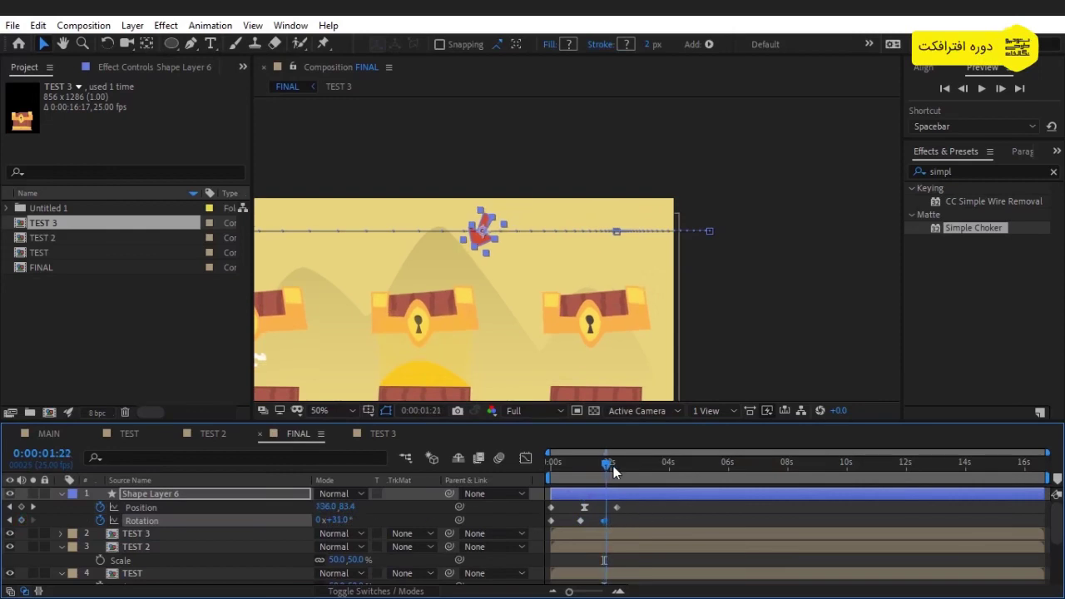
left_click_drag(470, 231, 599, 224)
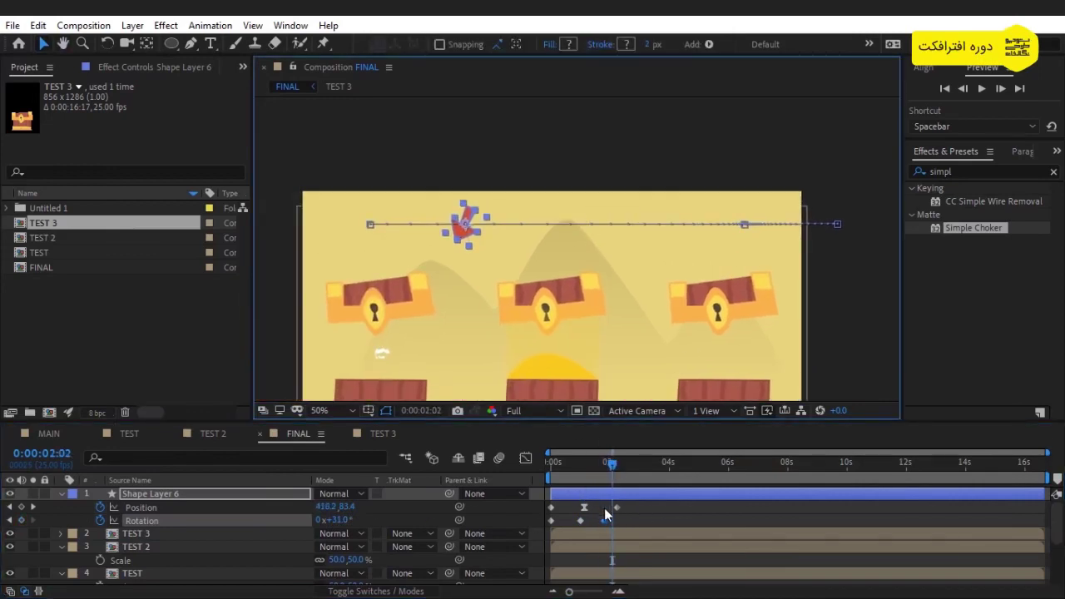
left_click(603, 520)
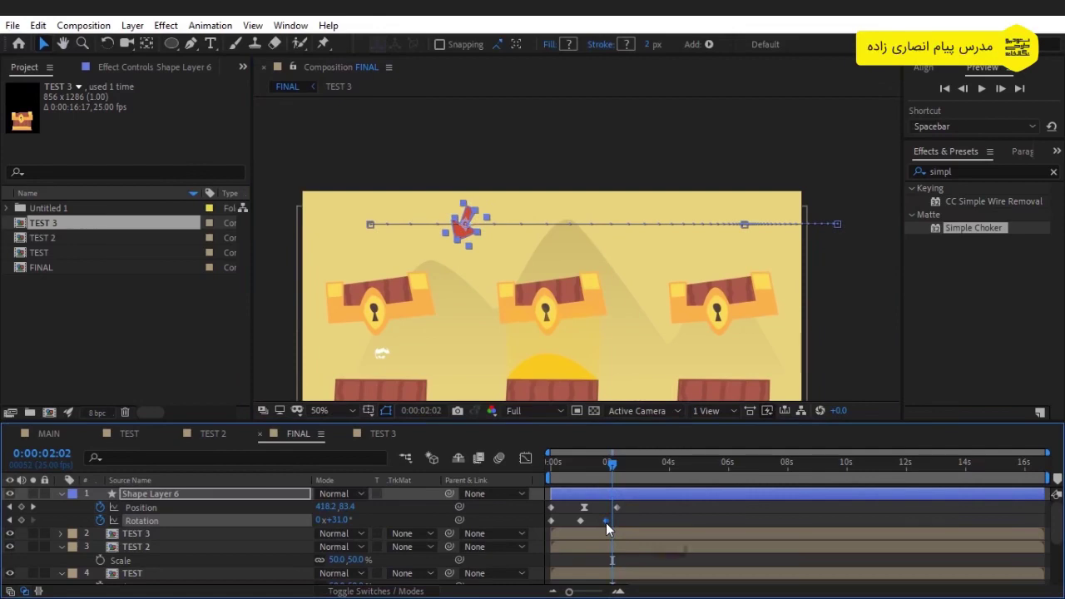
left_click_drag(610, 465, 617, 465)
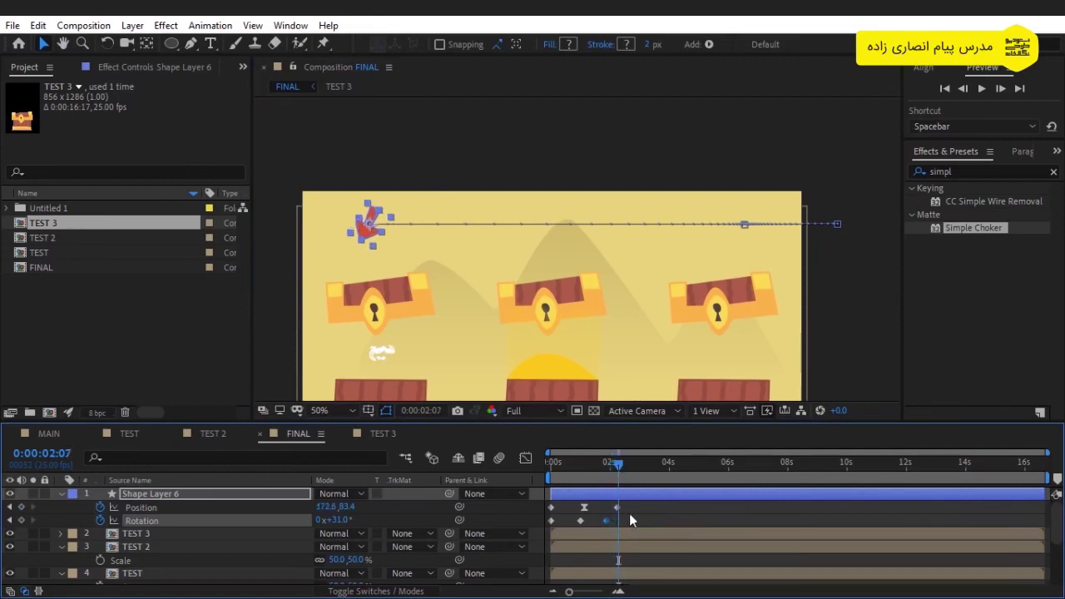
left_click(616, 506)
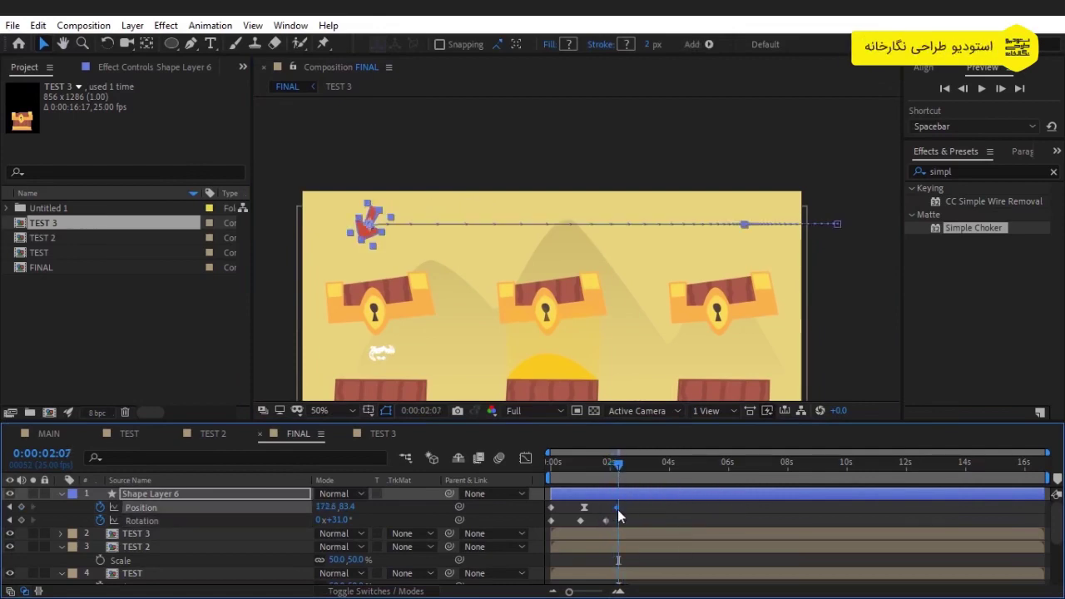
right_click(617, 507)
mouse_move(749, 497)
left_click(841, 395)
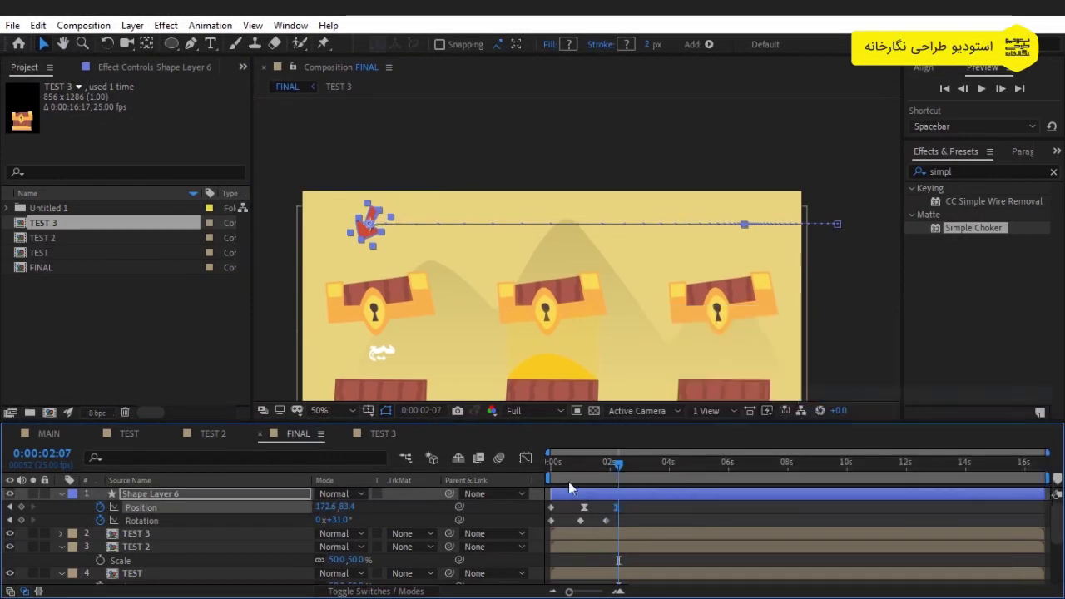
left_click(524, 458)
left_click_drag(615, 555, 608, 560)
left_click(525, 458)
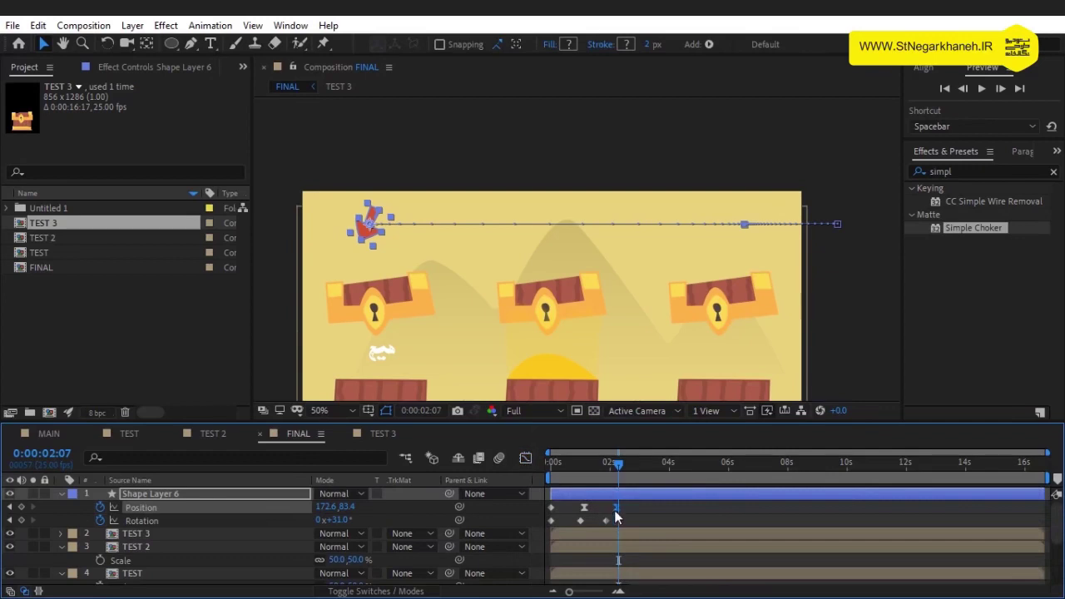
- Add Rotation keyframes of 5°, 10°, -5° and 0°, then select all Rotation keyframes
type("5")
key("Return")
left_click(345, 518)
type("10")
key("Return")
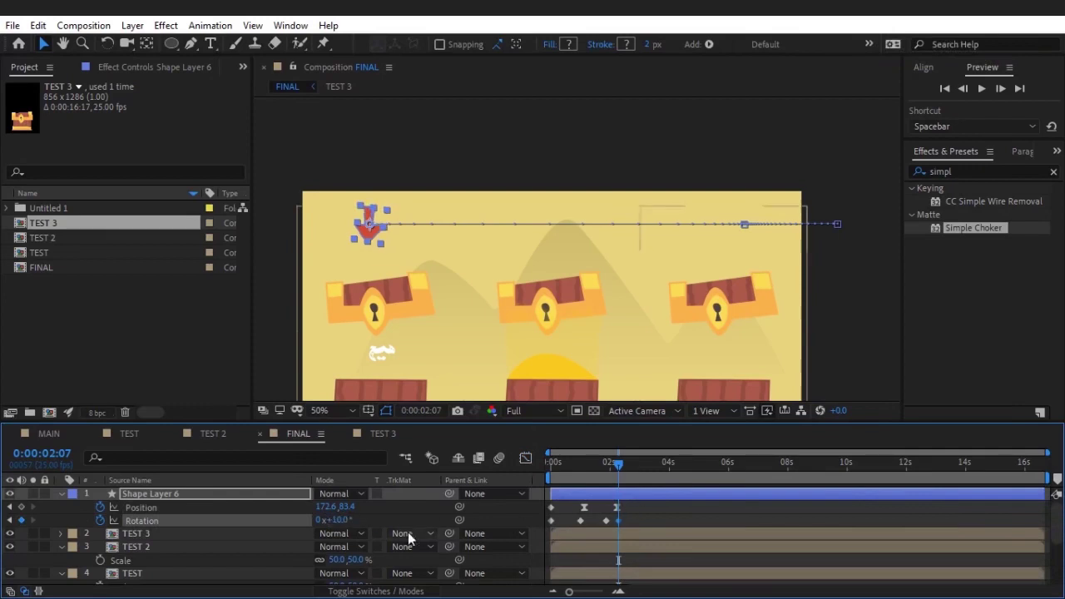
type("-5")
left_click(624, 465)
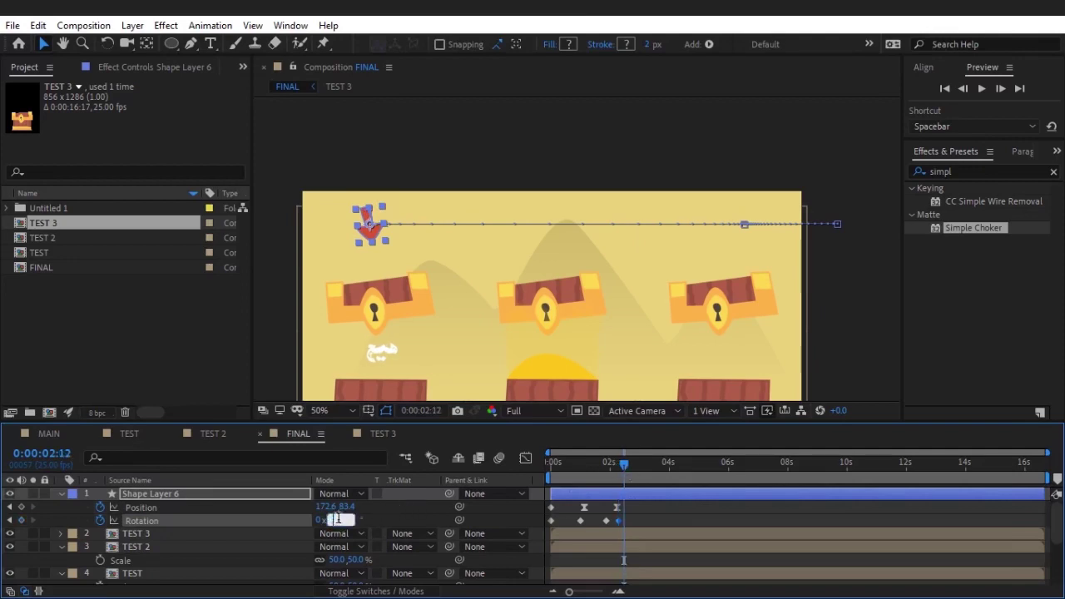
type("0")
key("Return")
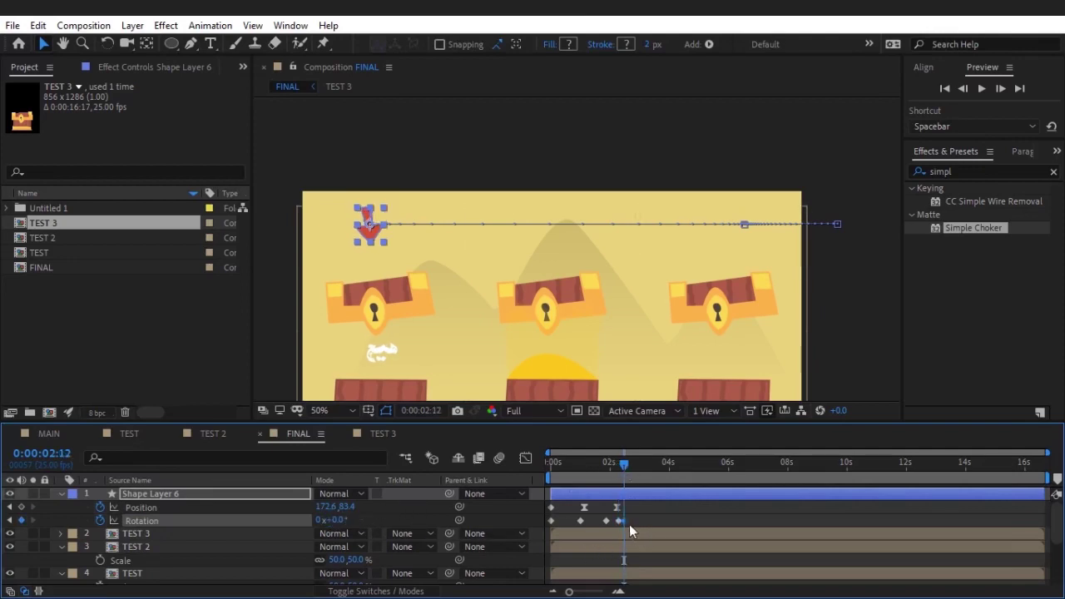
left_click_drag(616, 519, 550, 526)
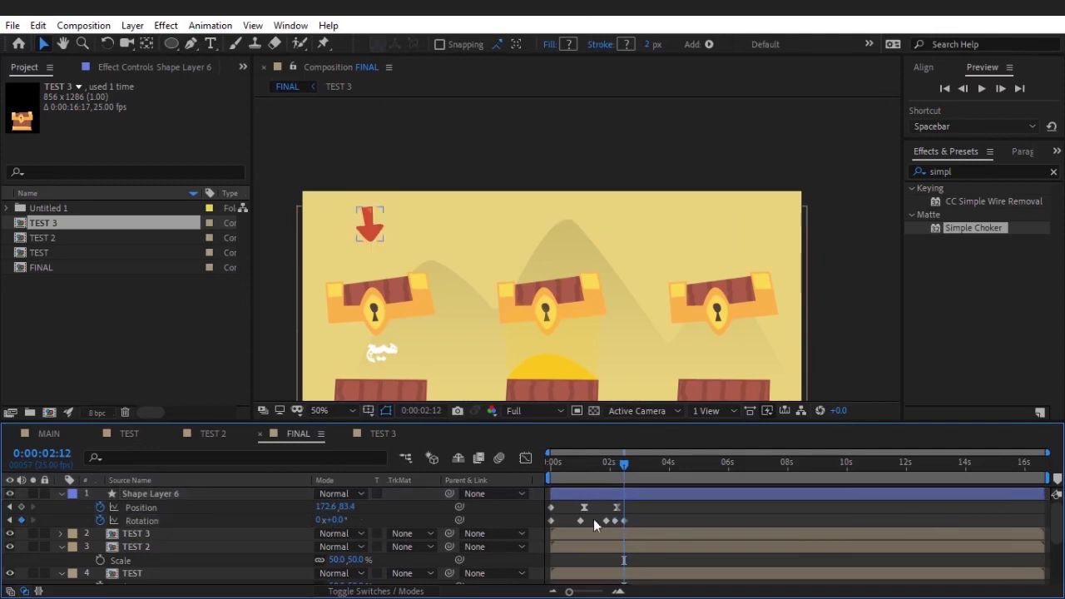
- Apply Easy Ease to all the Rotation keyframes and preview the swing
right_click(551, 526)
mouse_move(604, 510)
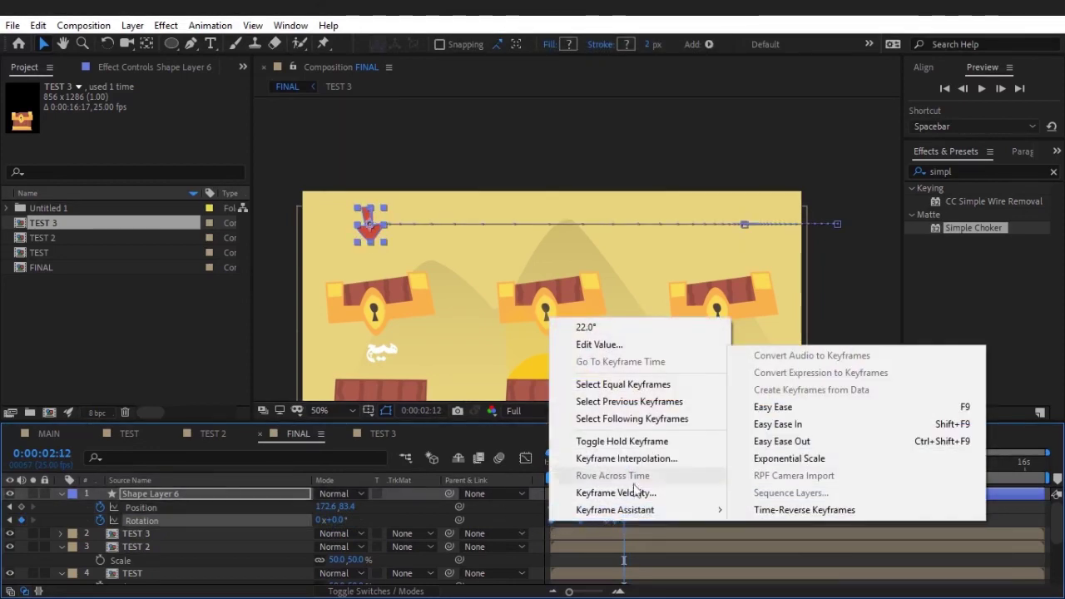
left_click(772, 406)
key("space")
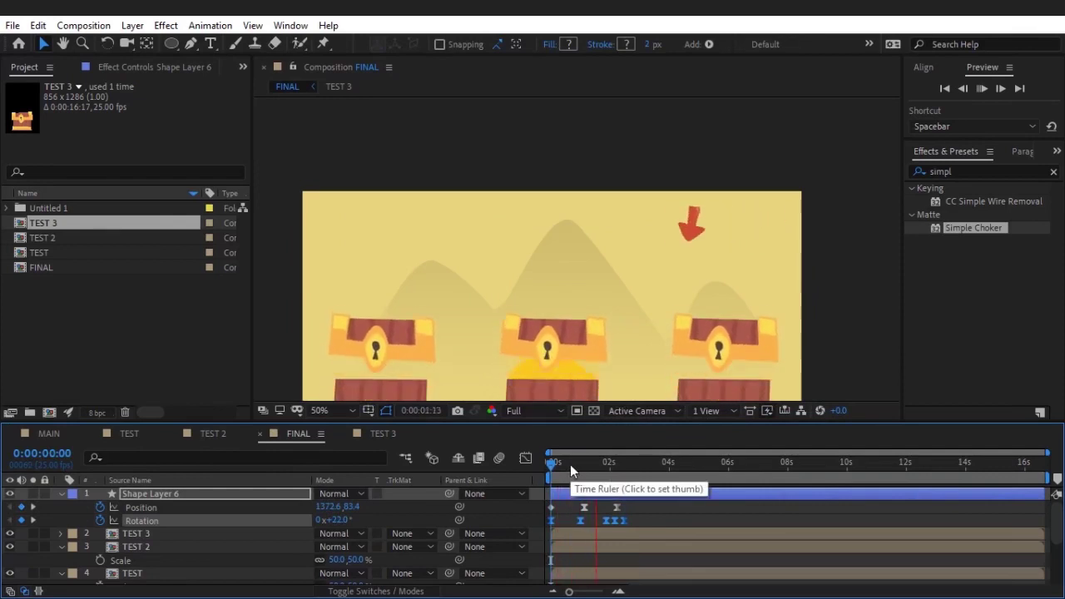
mouse_move(576, 468)
left_mouse_down()
mouse_move(627, 475)
mouse_move(613, 467)
left_mouse_up()
- Adjust the Rotation angle at 2:04 and replay to check the swing
key("F2")
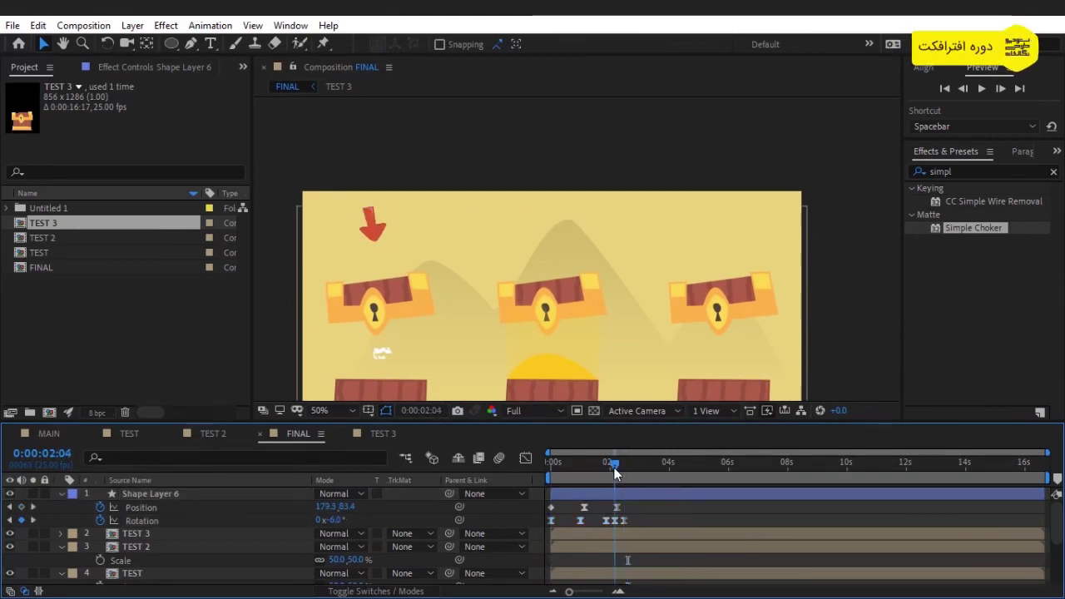
left_click(341, 518)
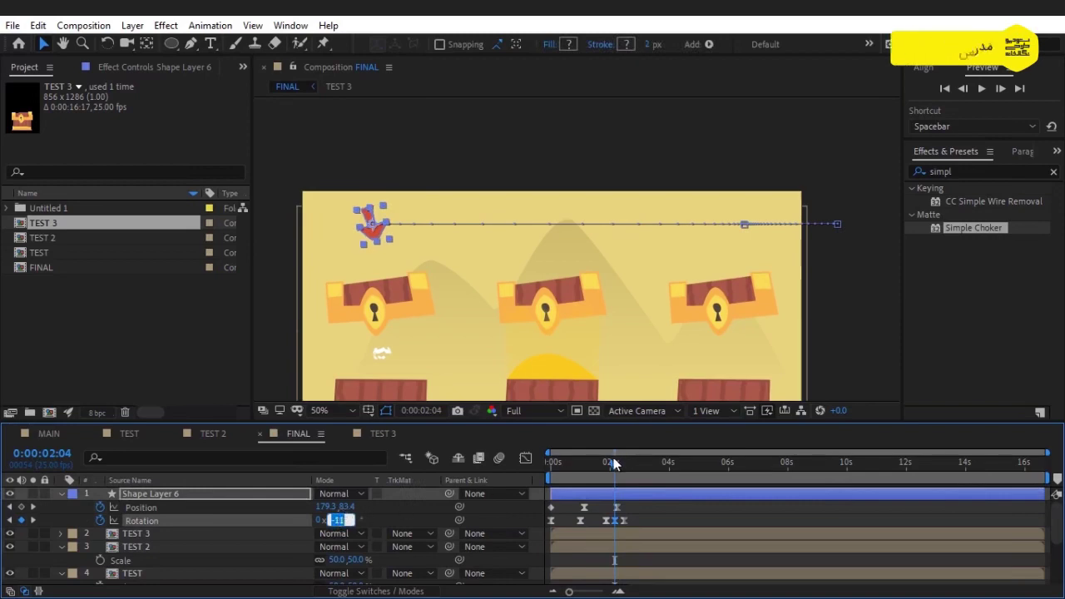
left_click(562, 465)
key("space")
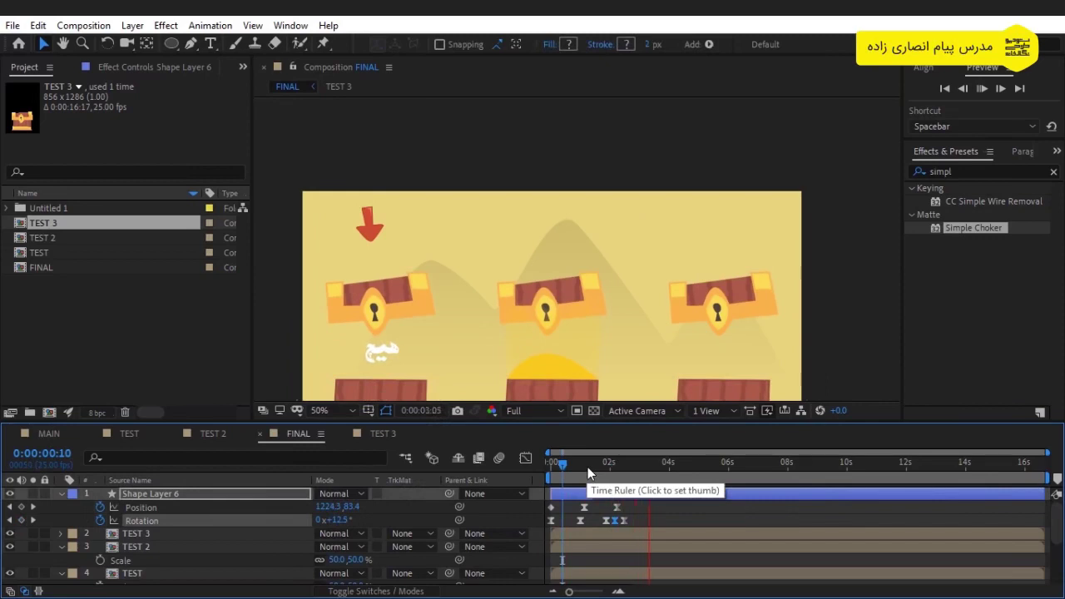
left_click_drag(614, 467, 627, 473)
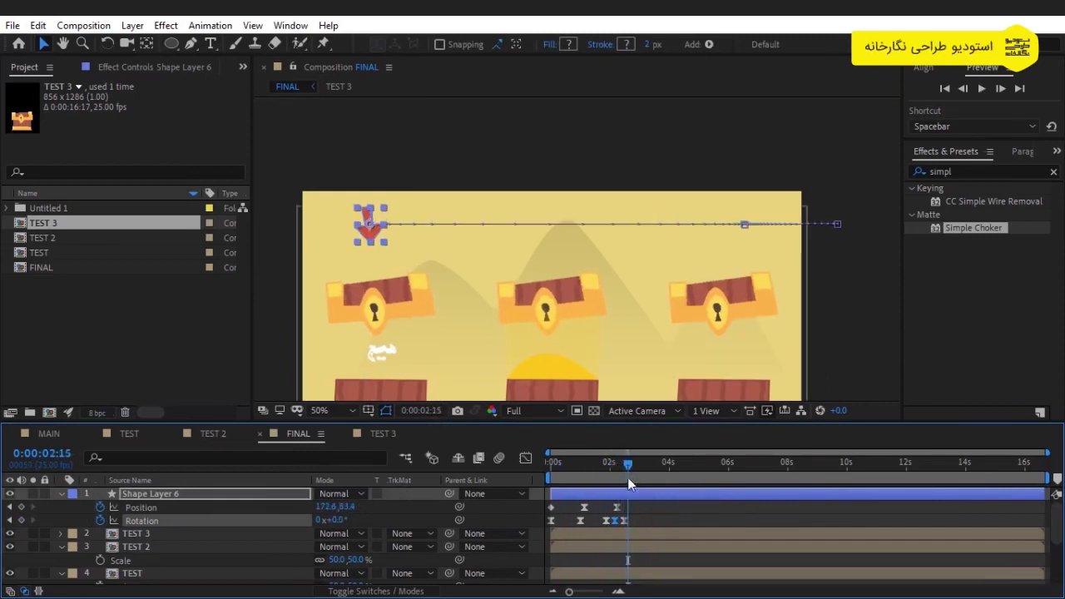
- Key Position at 2:15 and push the arrow down toward the chest at 2:22
left_click(618, 506)
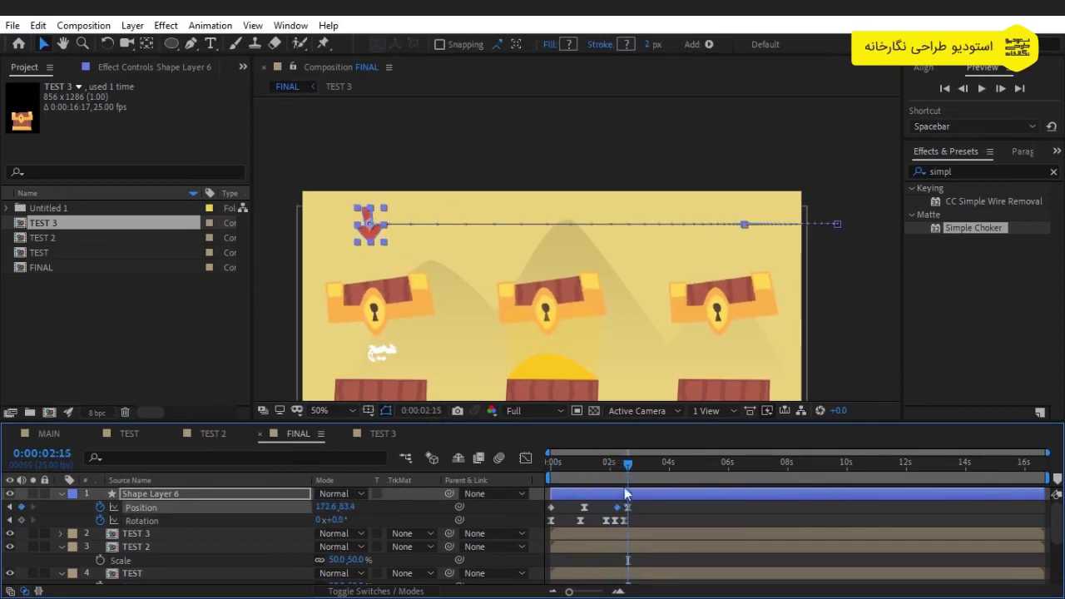
key("alt+shift+p")
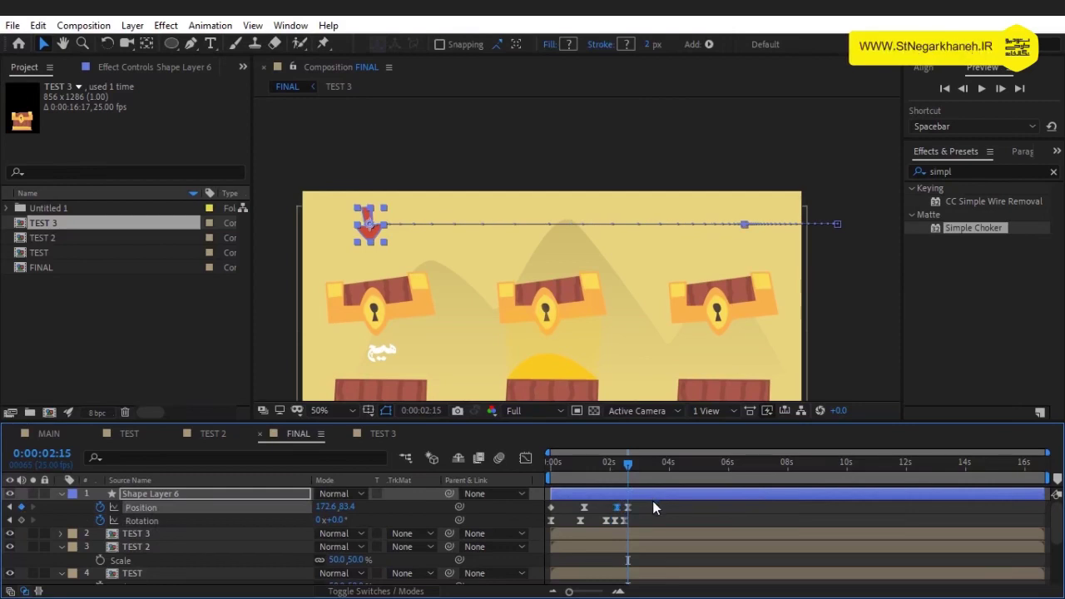
left_click(635, 467)
key("shift+Down")
key("shift+Down")
key("shift+Down")
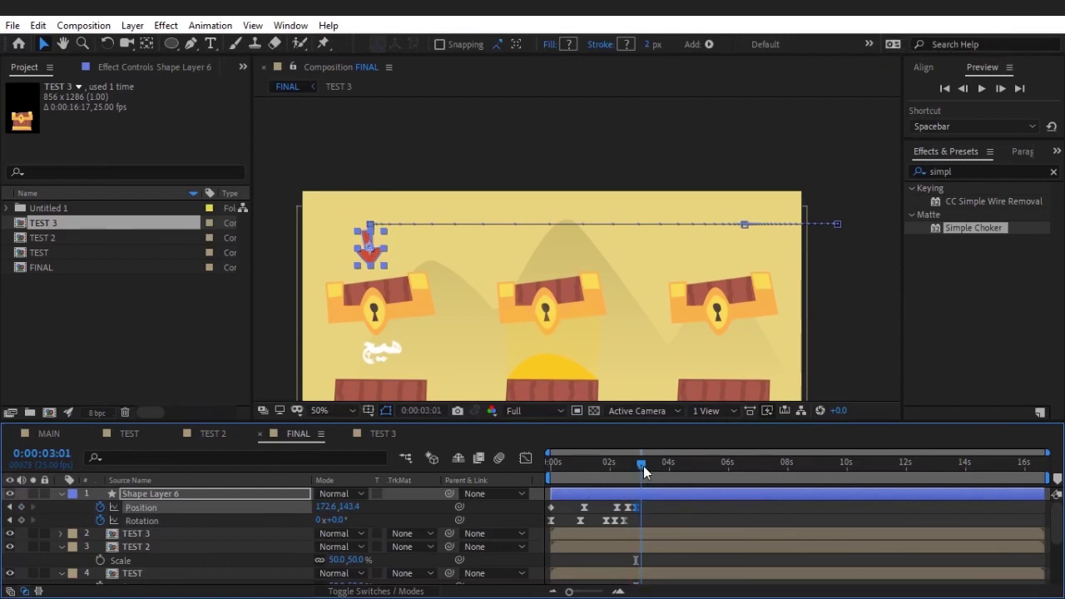
key("shift+Up")
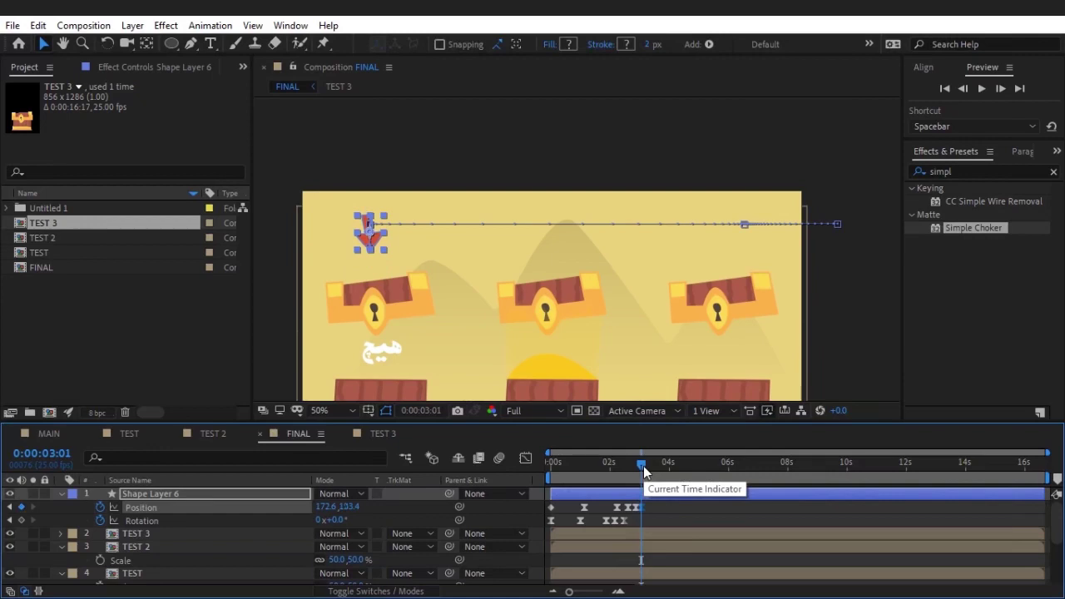
- Raise the arrow with Position keyframes at 3:07 and 3:14 (83.4), then scrub back to review
left_click_drag(645, 465, 651, 465)
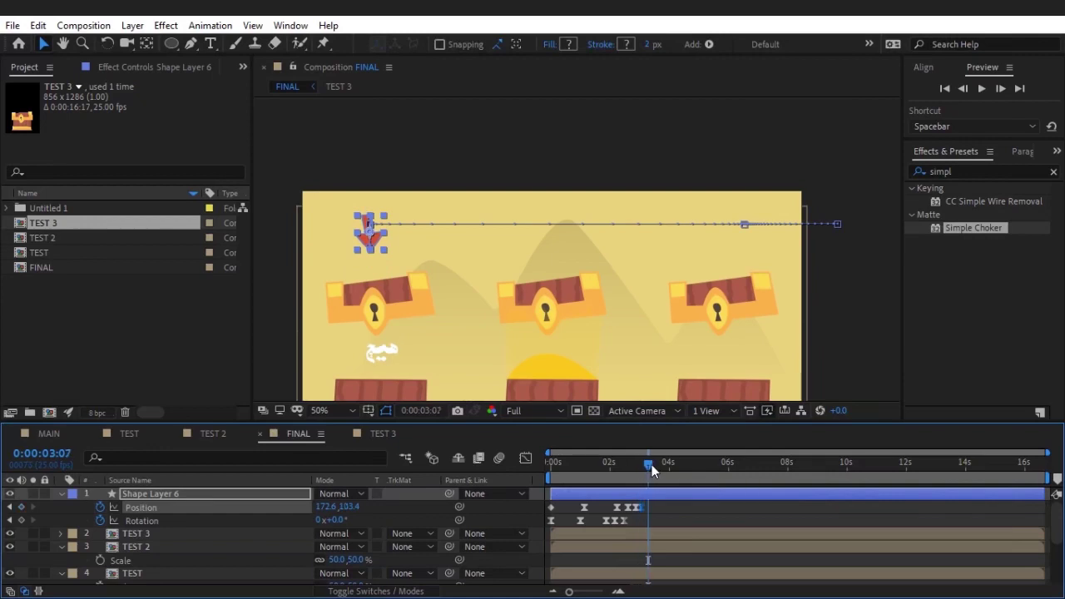
key("shift+Up")
left_click_drag(652, 465, 659, 465)
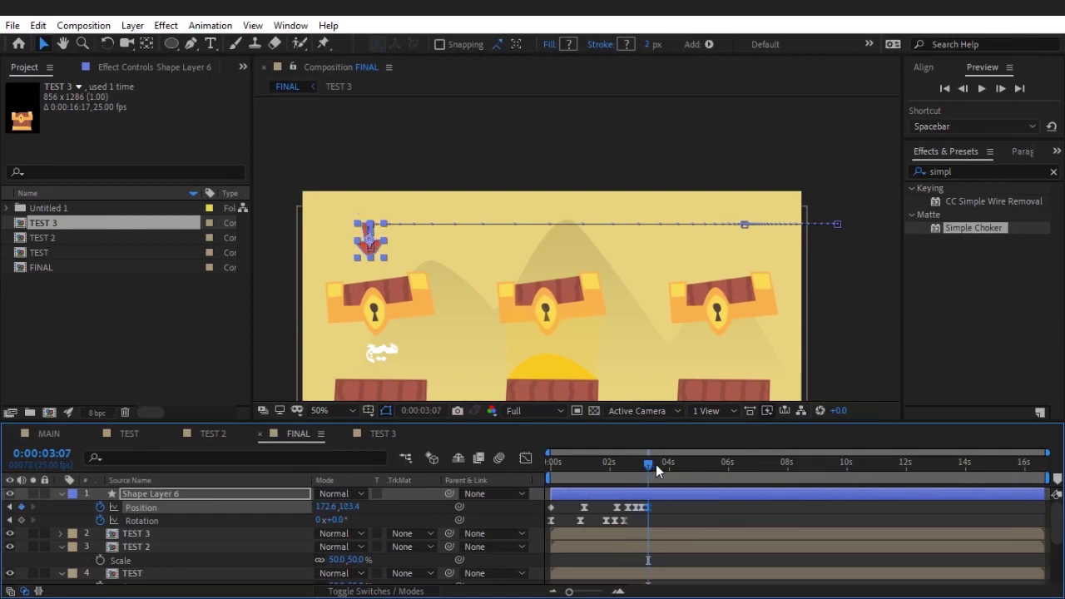
key("shift+Up")
key("shift+Up")
key("shift+Up")
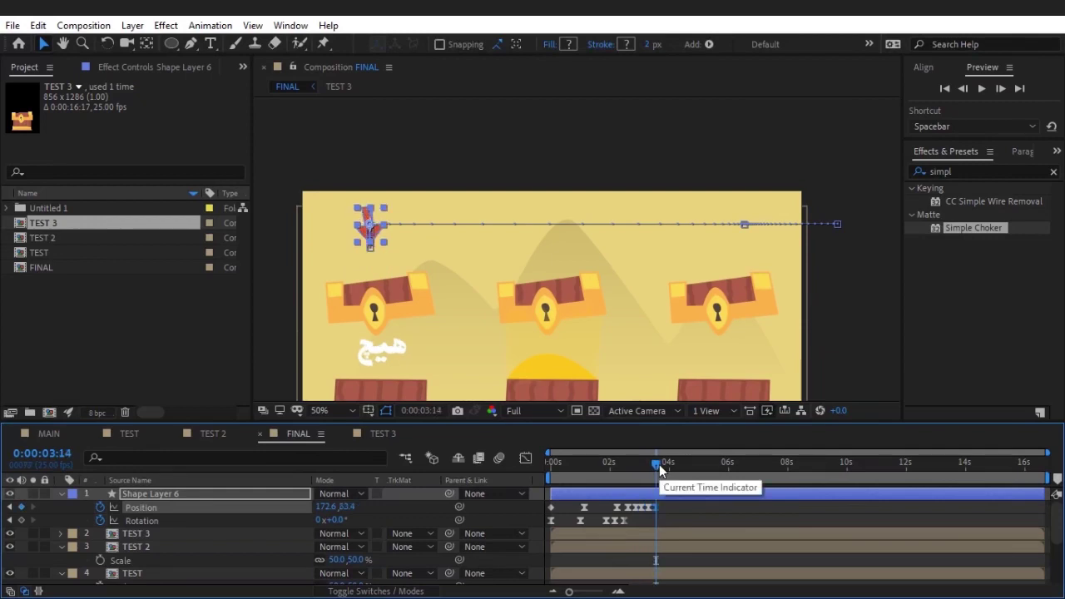
left_click(627, 465)
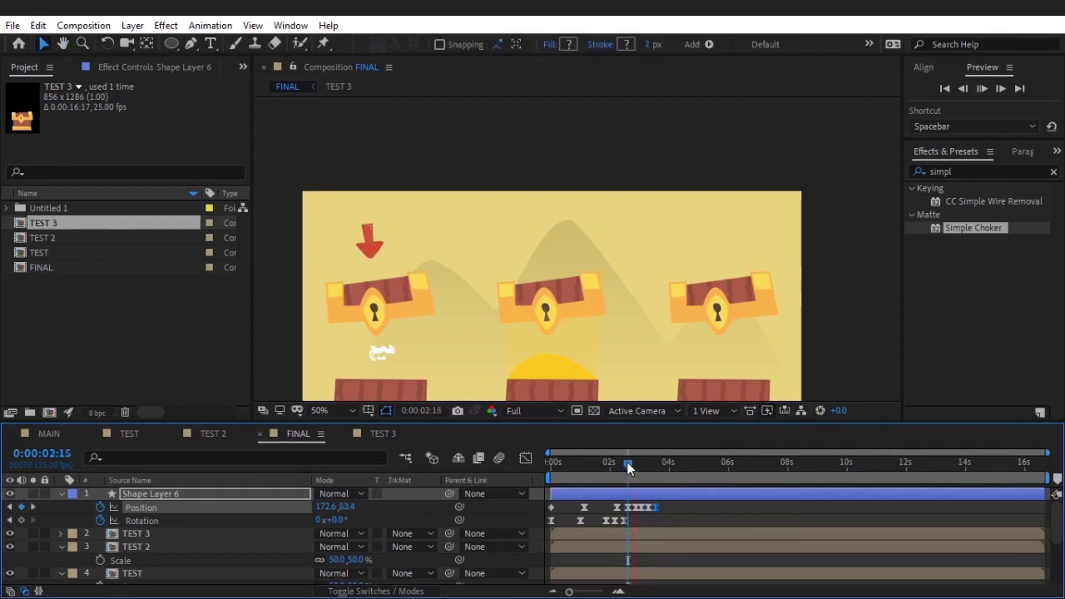
left_click_drag(629, 463, 642, 474)
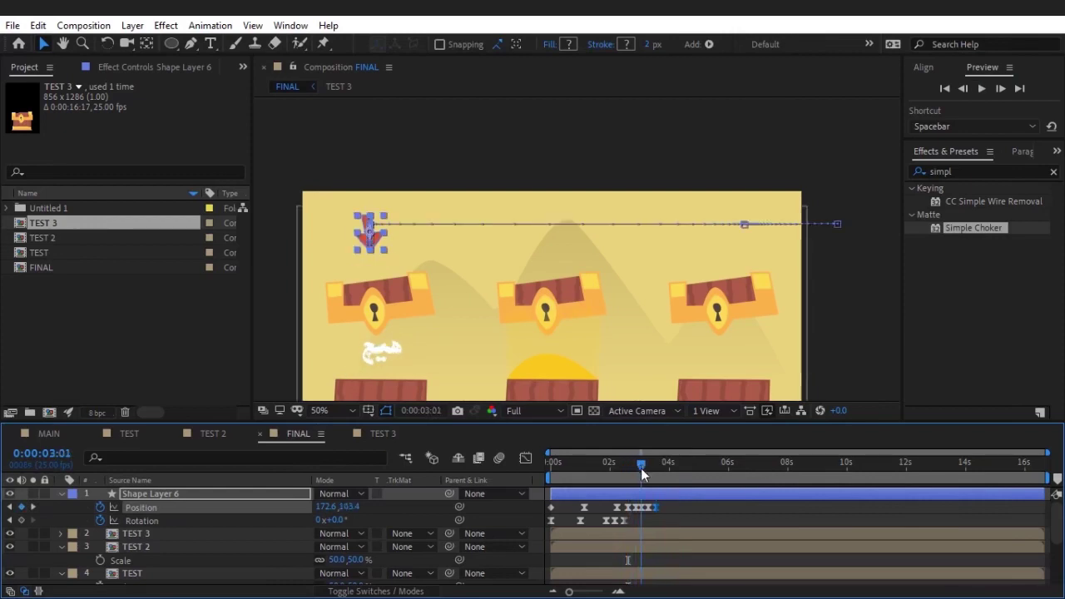
- Zoom the timeline in, lift the arrow 20 px at 3:01, and preview the bobbing
key("equal")
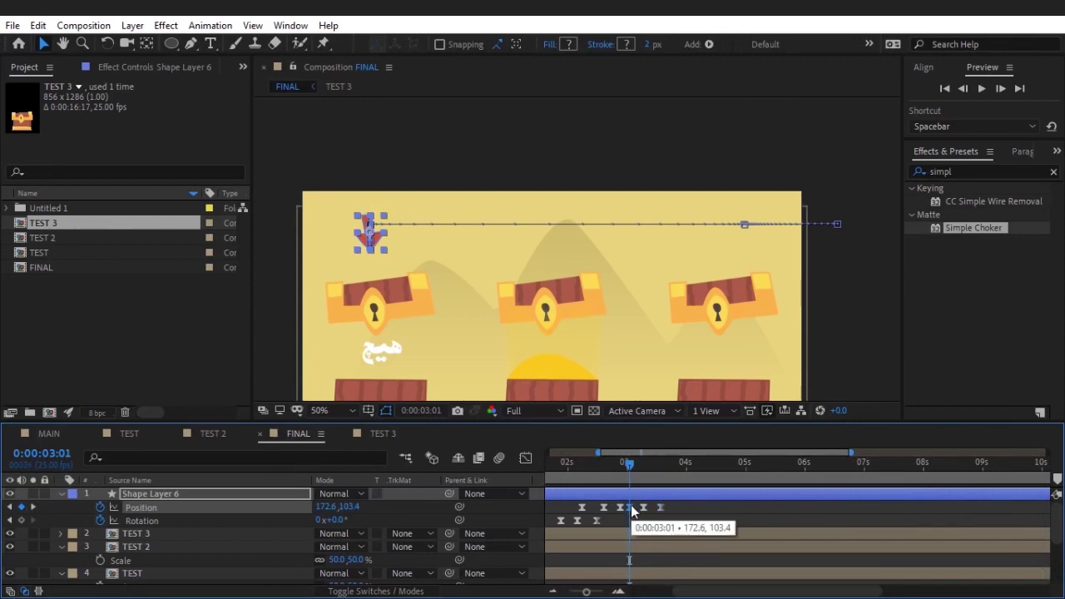
key("shift+Up")
key("shift+Up")
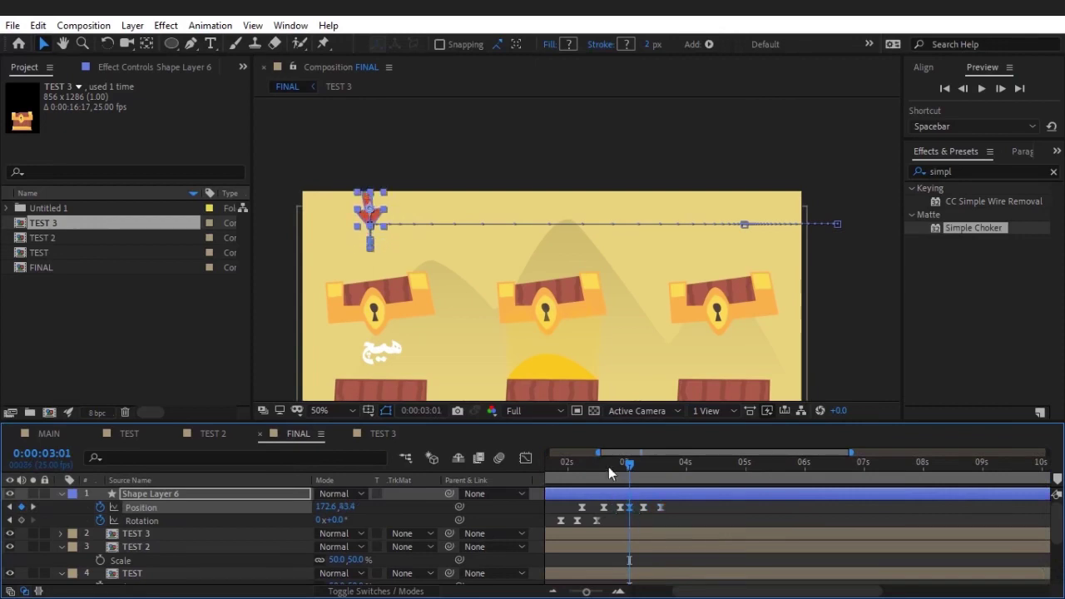
left_click(590, 466)
key("space")
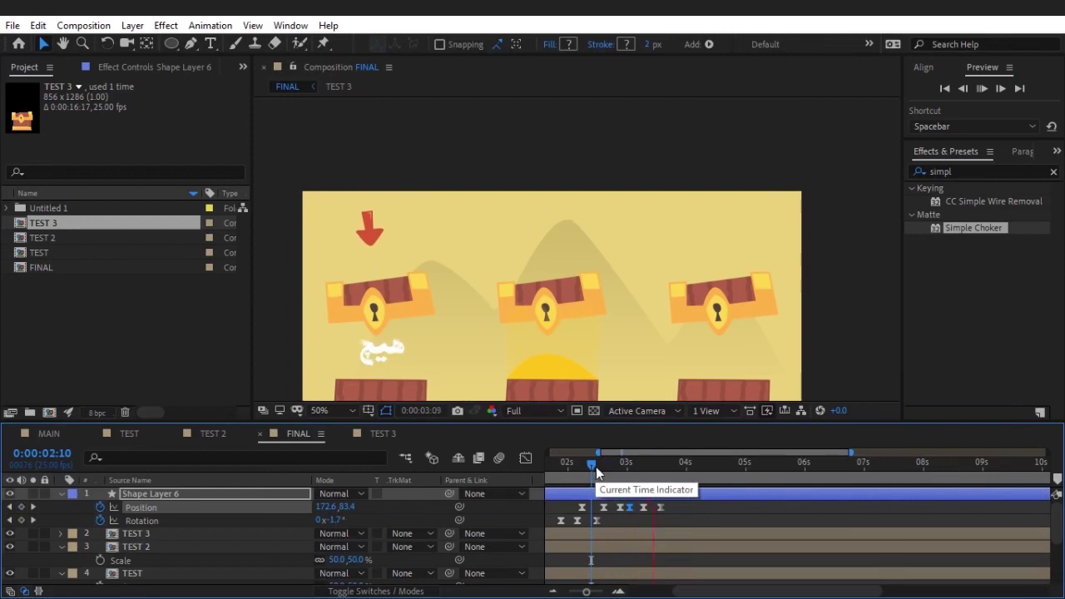
mouse_move(598, 466)
left_mouse_down()
mouse_move(666, 479)
mouse_move(597, 512)
mouse_move(684, 510)
left_mouse_up()
- Zoom the timeline back out to full length and replay the arrow animation
left_click(653, 507)
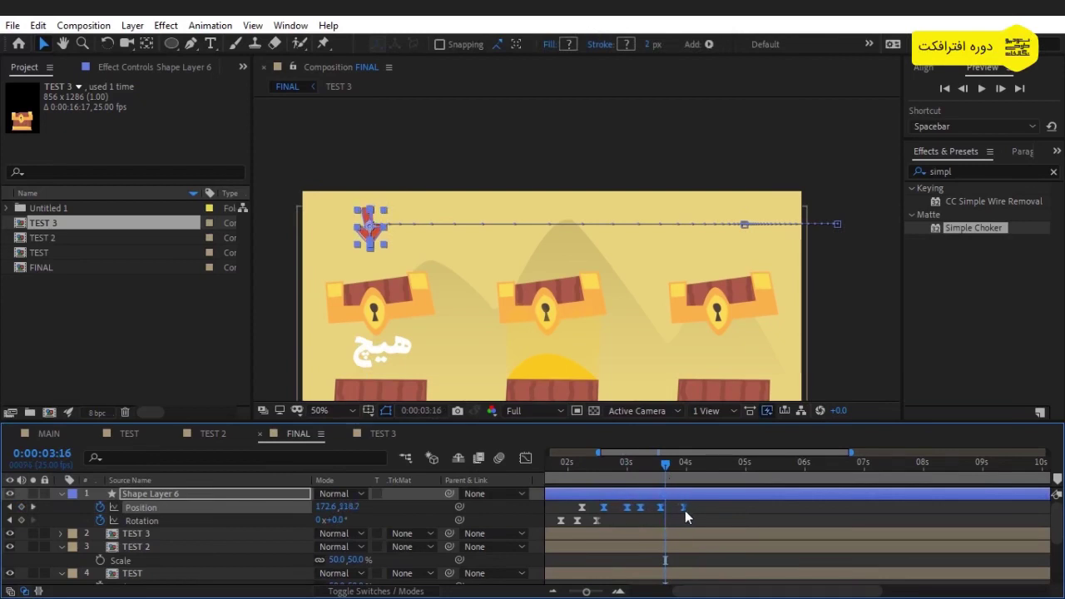
left_click(596, 466)
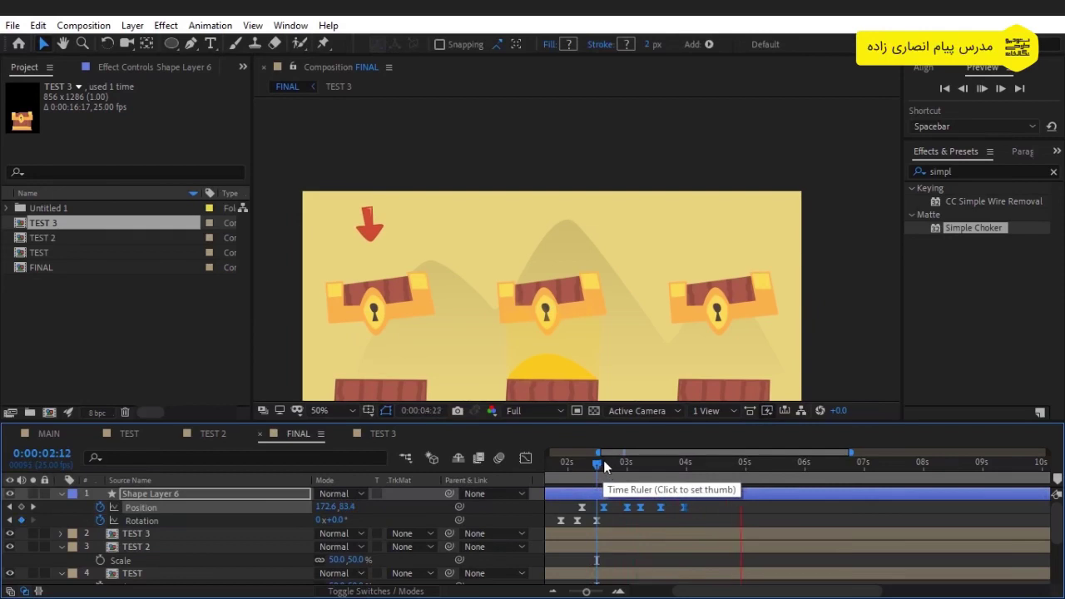
scroll(602, 460, "down", 2)
key(";")
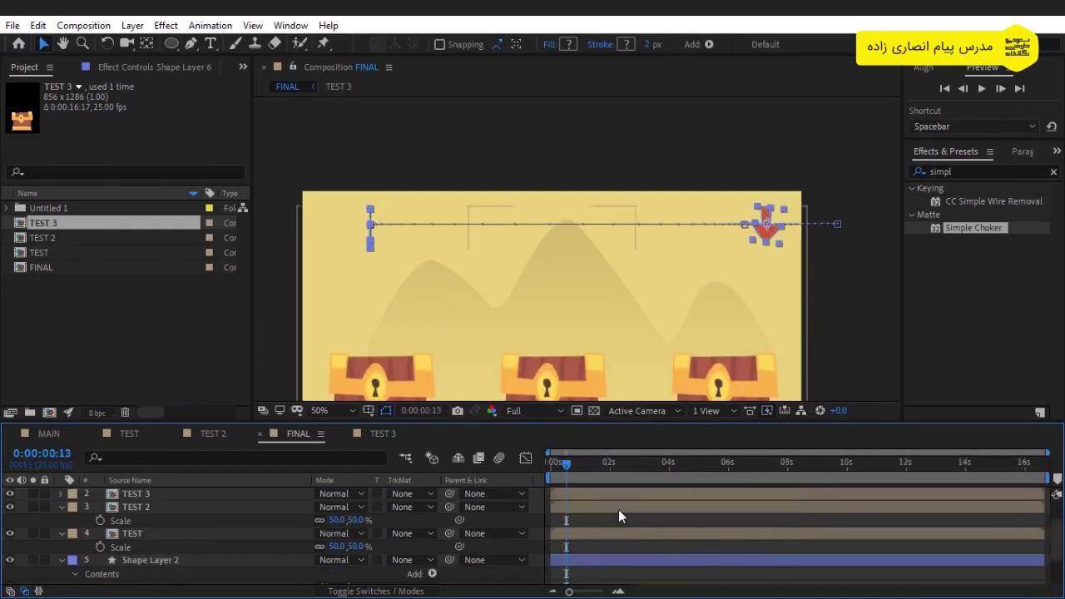
scroll(618, 509, "up", 2)
key("space")
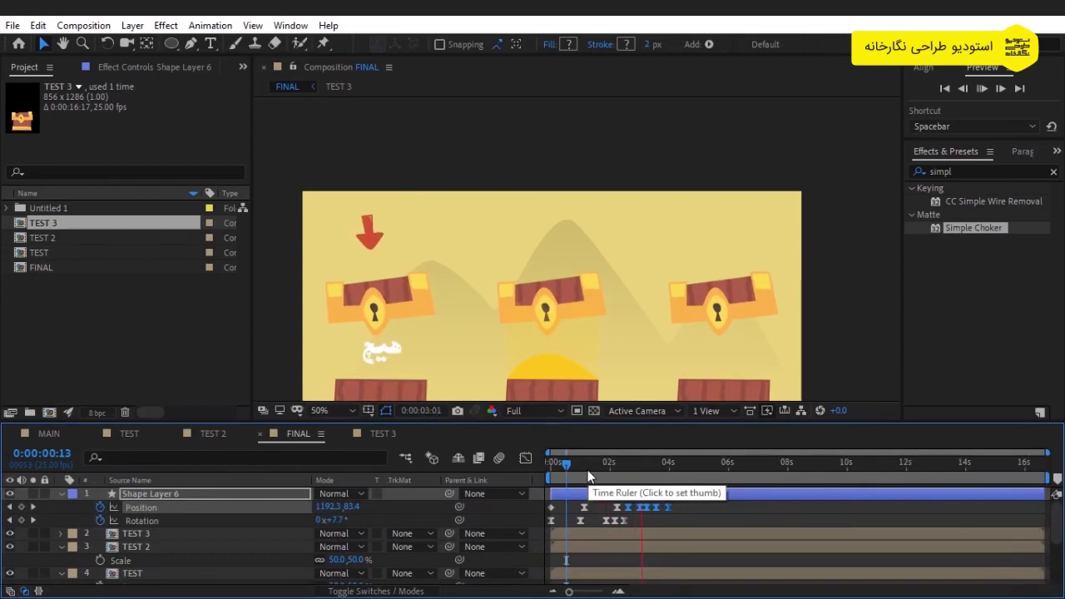
left_click(600, 474)
left_click(681, 480)
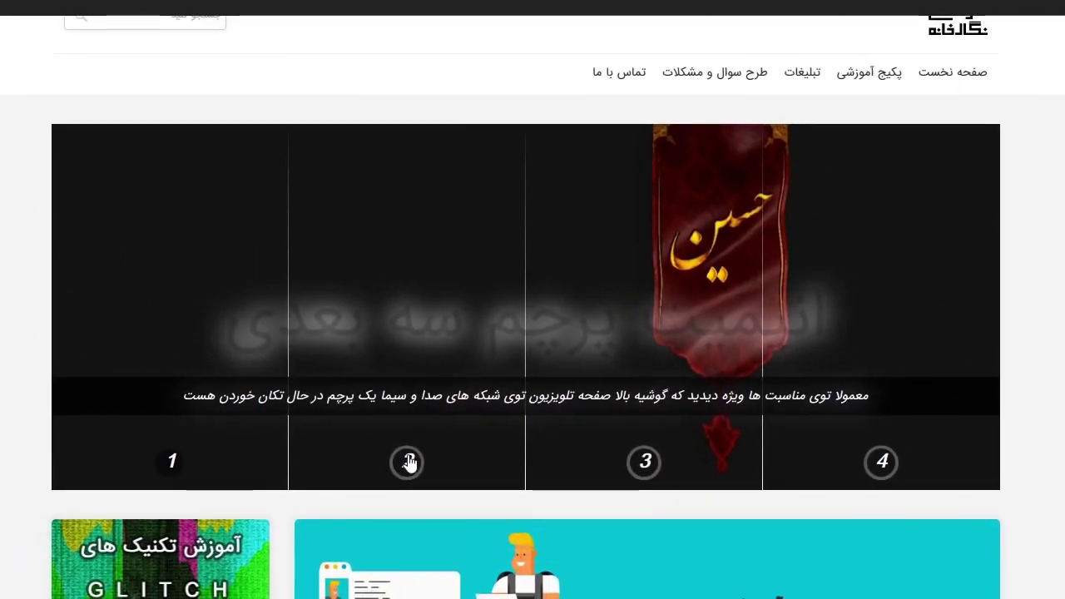
- Show slider slides 2, 3 and 4, then scroll down to the training package banners
left_click(400, 468)
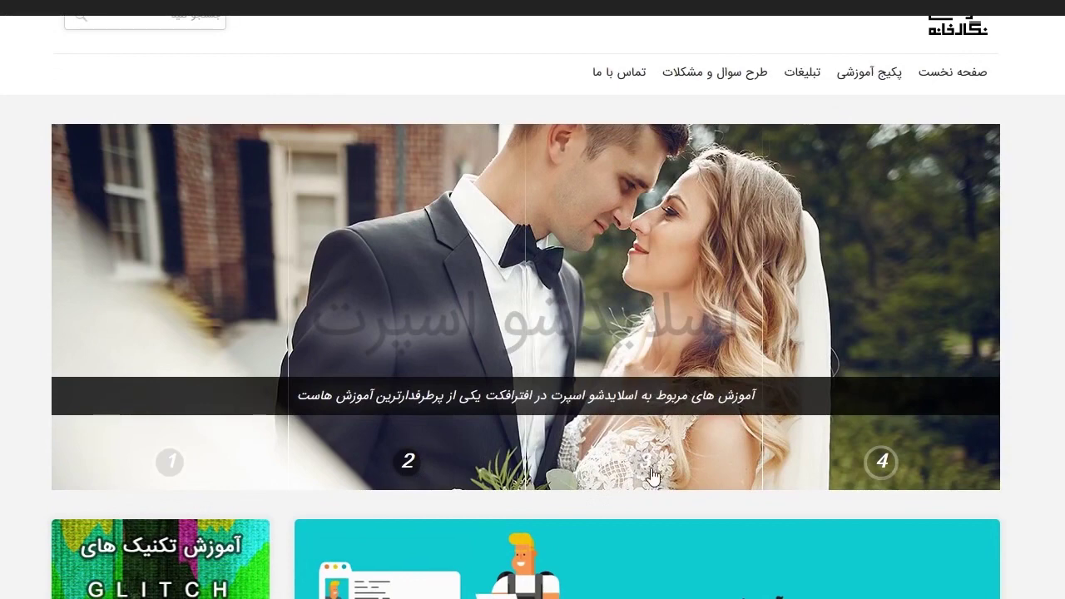
left_click(651, 471)
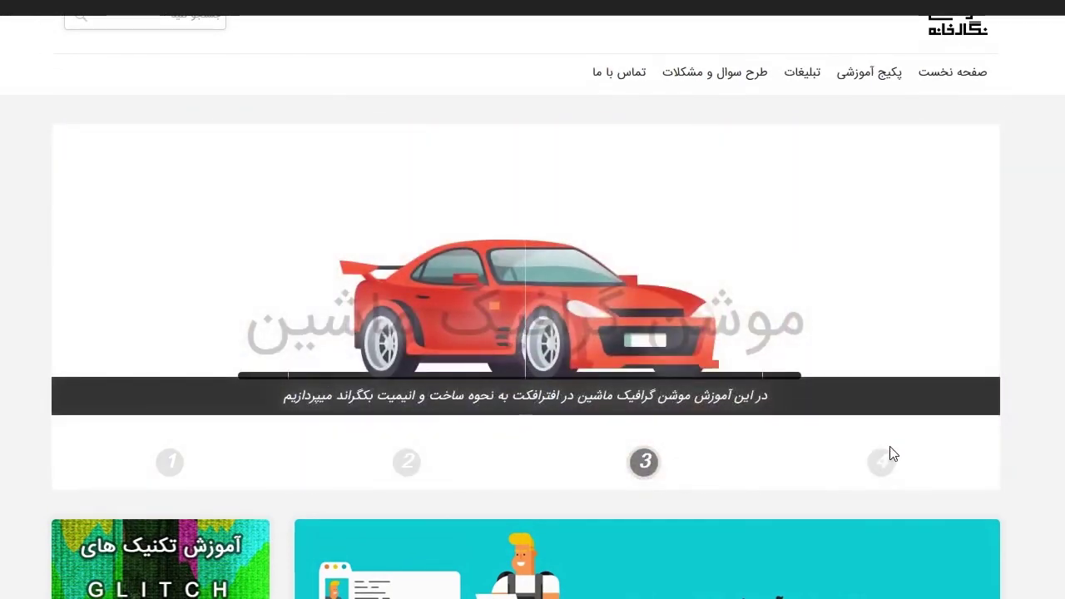
left_click(888, 457)
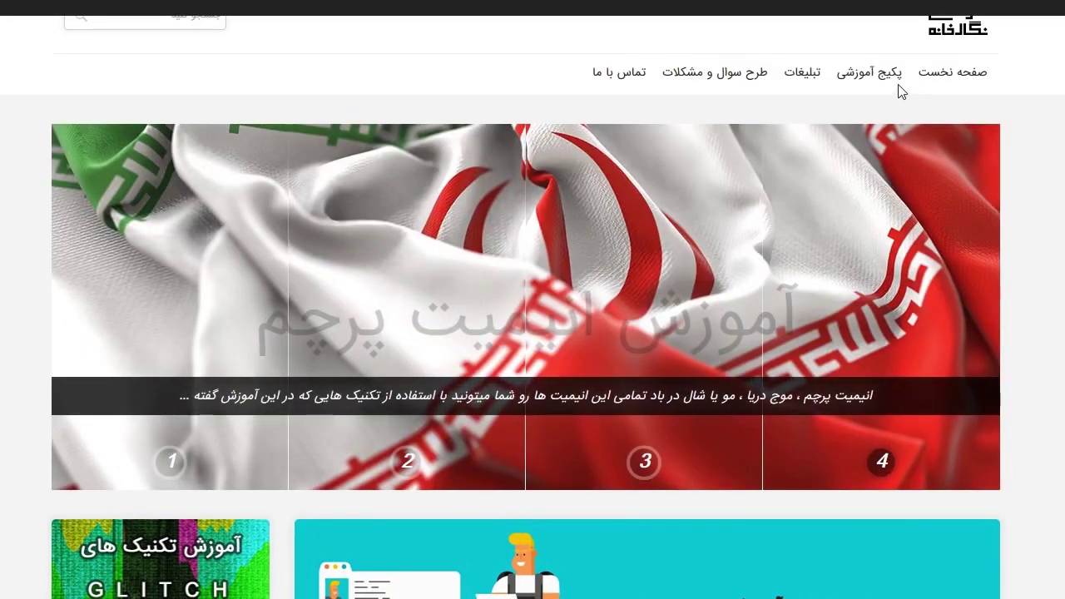
mouse_move(890, 86)
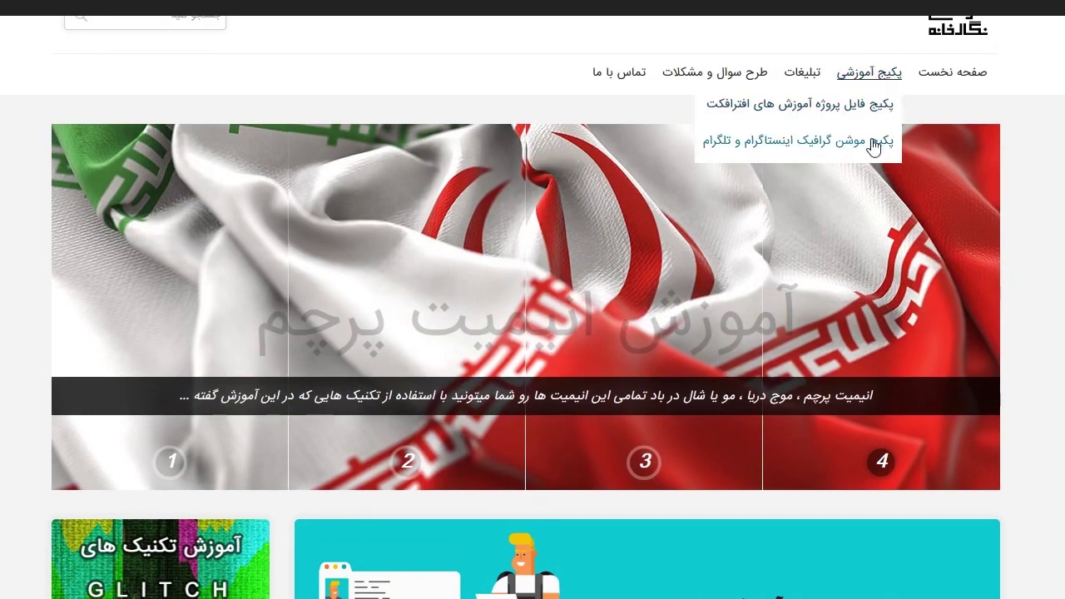
middle_click(1052, 194)
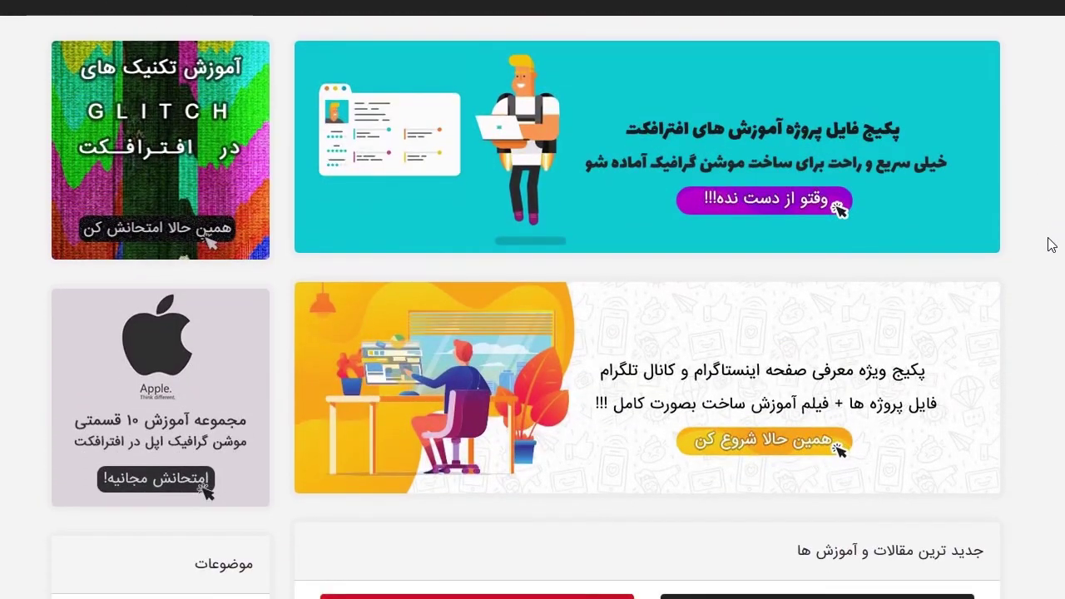
- Open the After Effects project-files package page and scroll down through its description
left_click(888, 202)
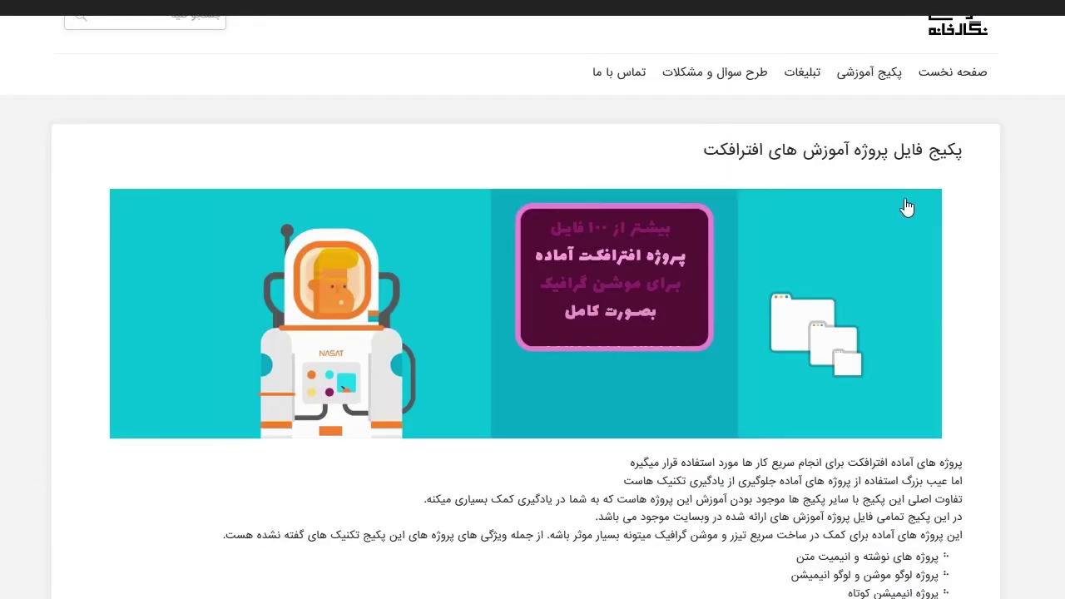
scroll(1013, 231, "down", 2)
middle_click(1009, 225)
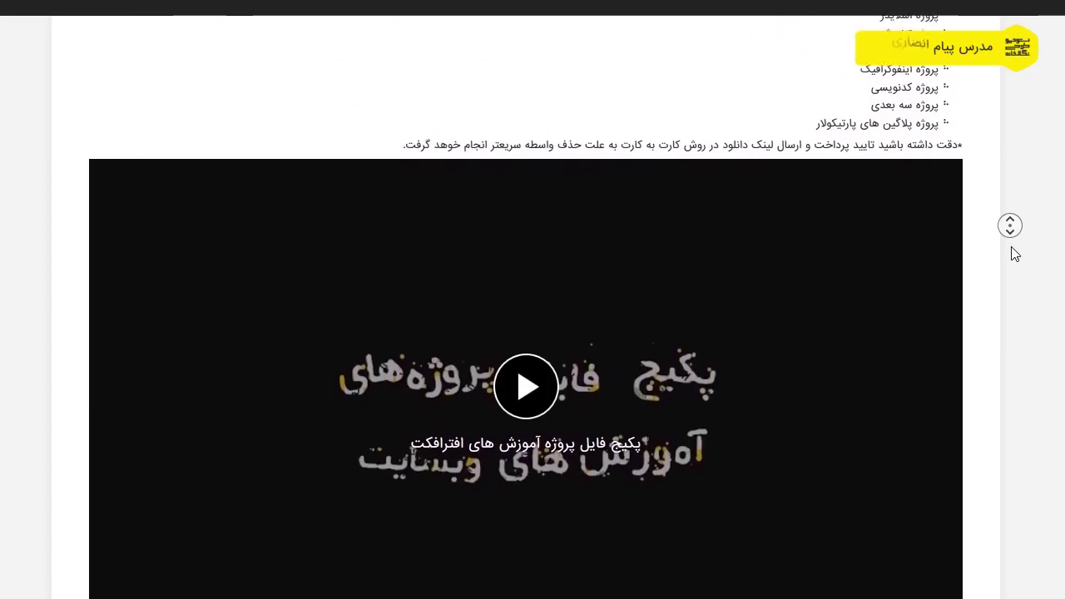
left_click(1013, 252)
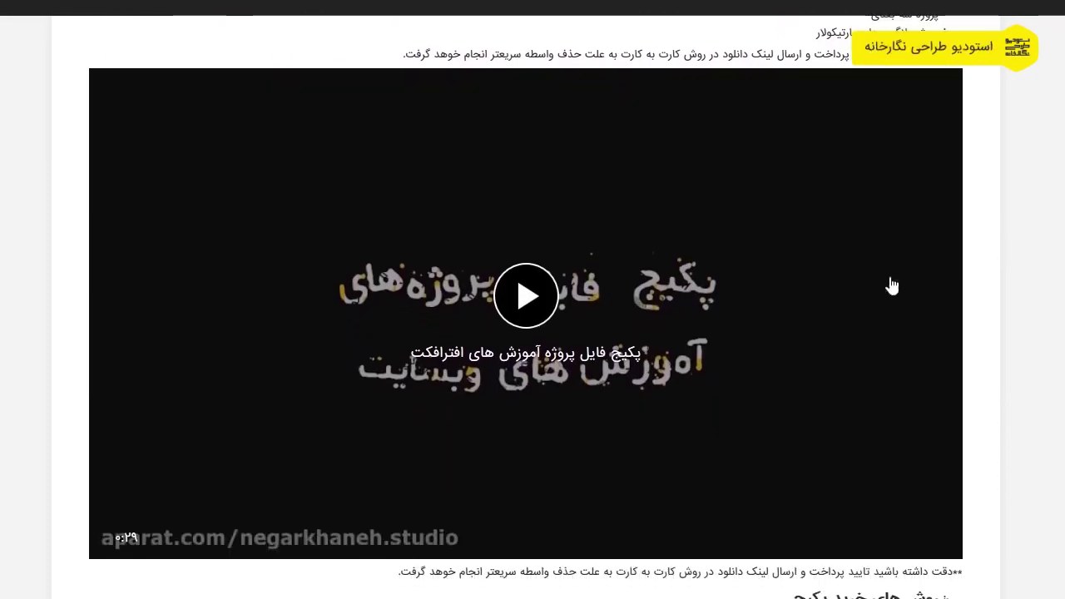
- Play the package's promo video, then glance down at the form and back up
left_click(719, 331)
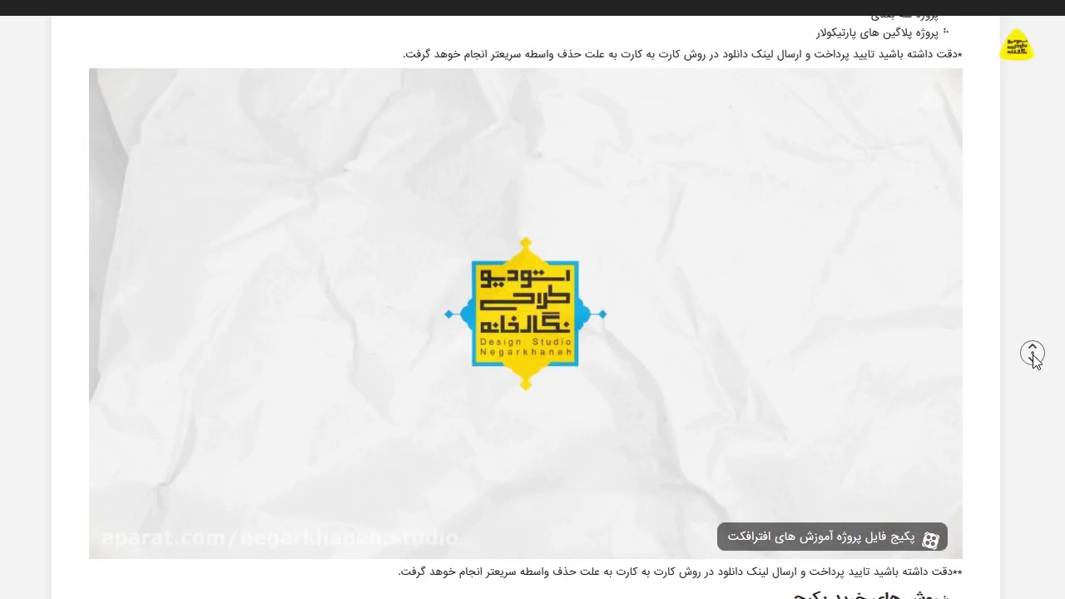
scroll(1029, 404, "down", 7)
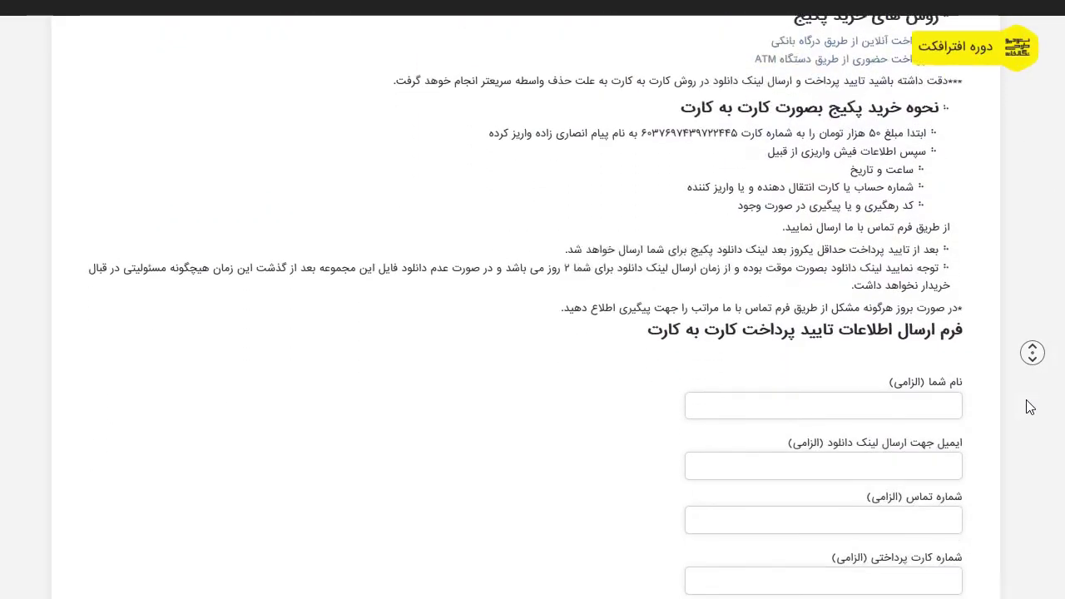
scroll(1034, 166, "up", 15)
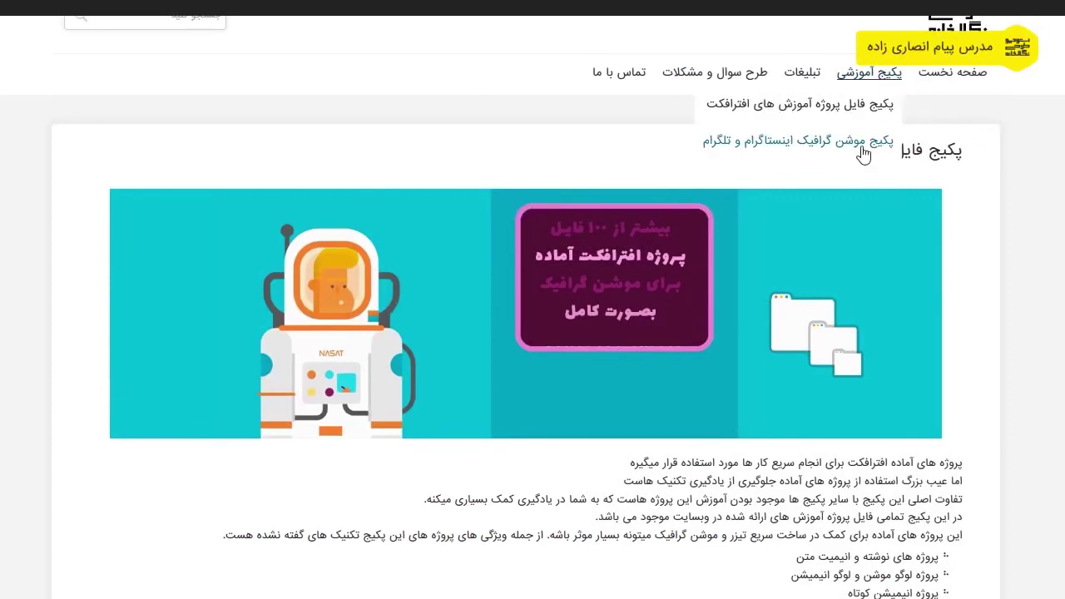
- Go to the Instagram and Telegram motion graphics package page and scroll its introduction
left_click(864, 154)
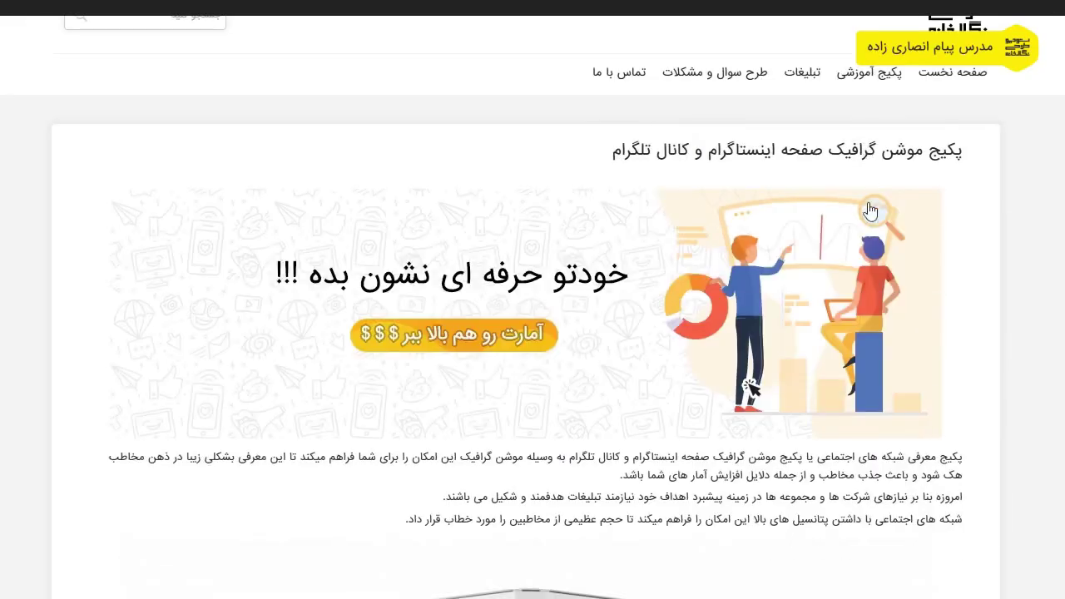
scroll(950, 239, "down", 1)
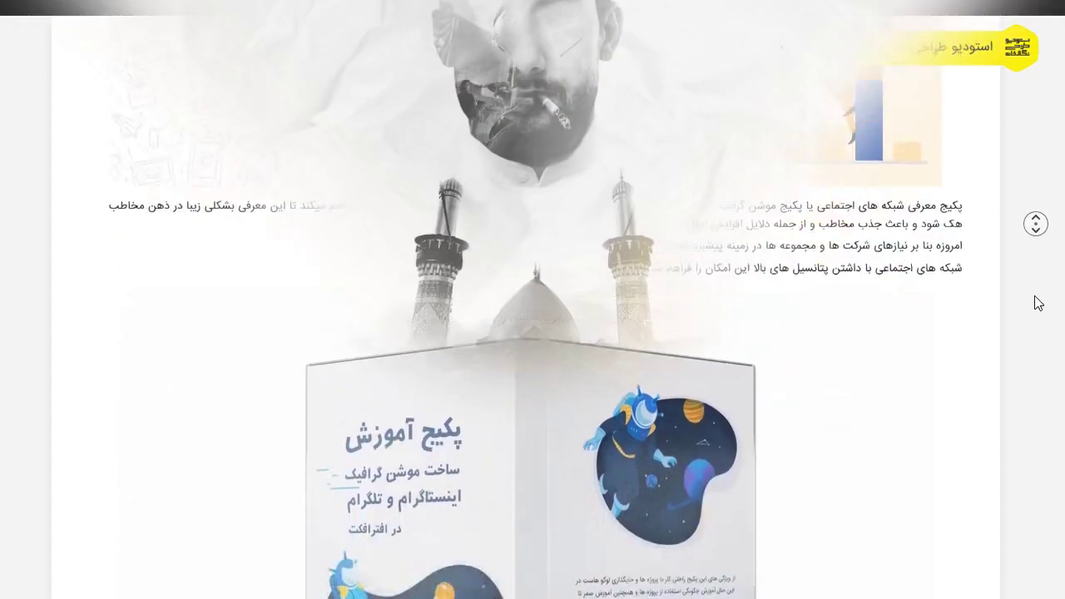